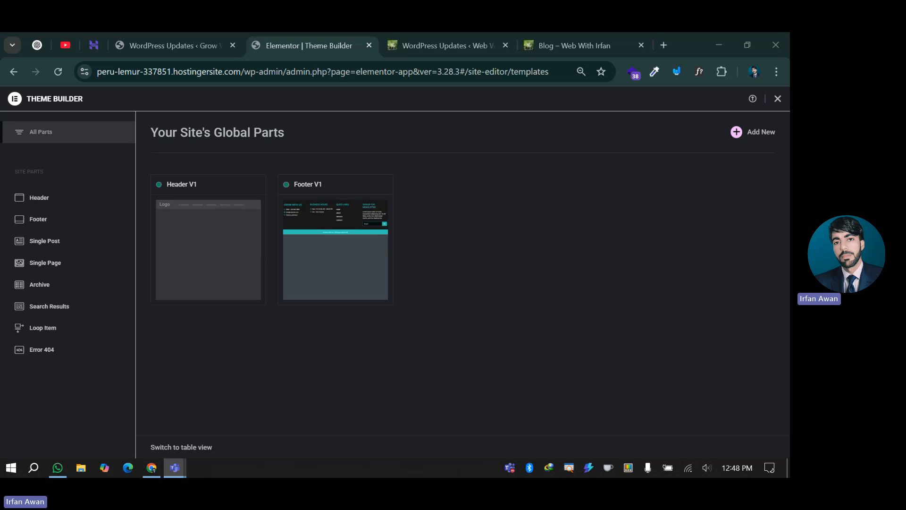
- Review the pending plugin updates on the Grow With Us site's WordPress Updates page
left_click(171, 38)
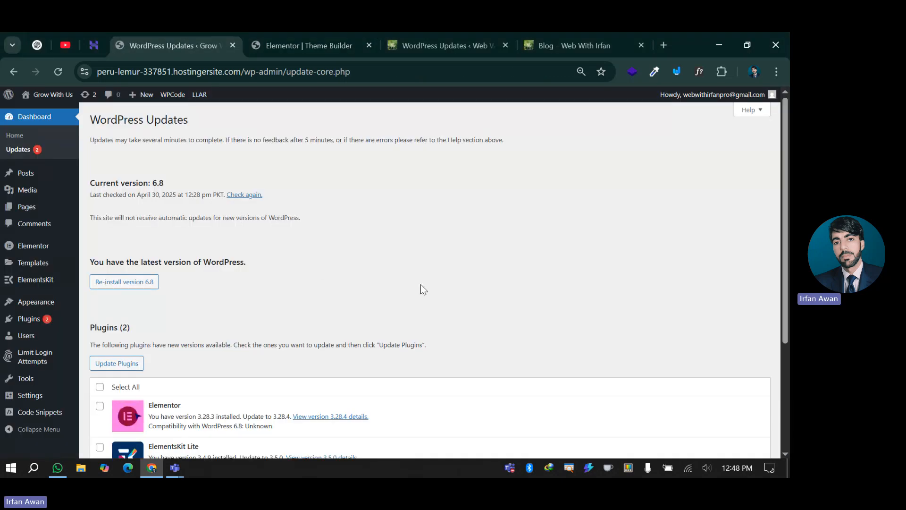
scroll(393, 239, "down", 4)
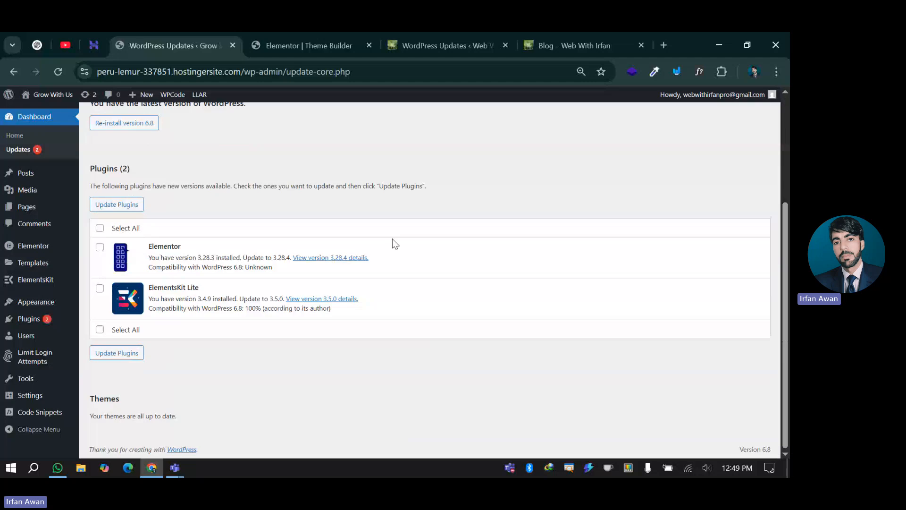
scroll(392, 239, "up", 4)
- Show the Archive templates in the Grow With Us site's Elementor Theme Builder
left_click(318, 47)
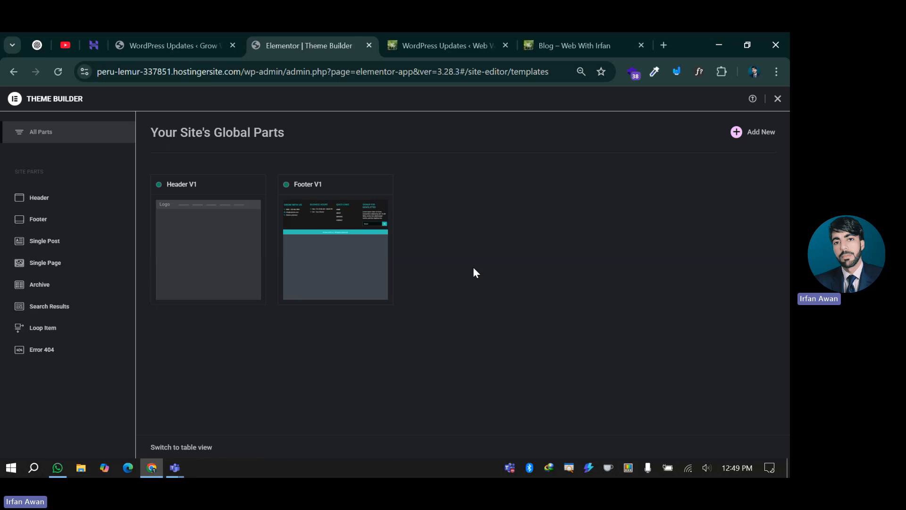
left_click(39, 284)
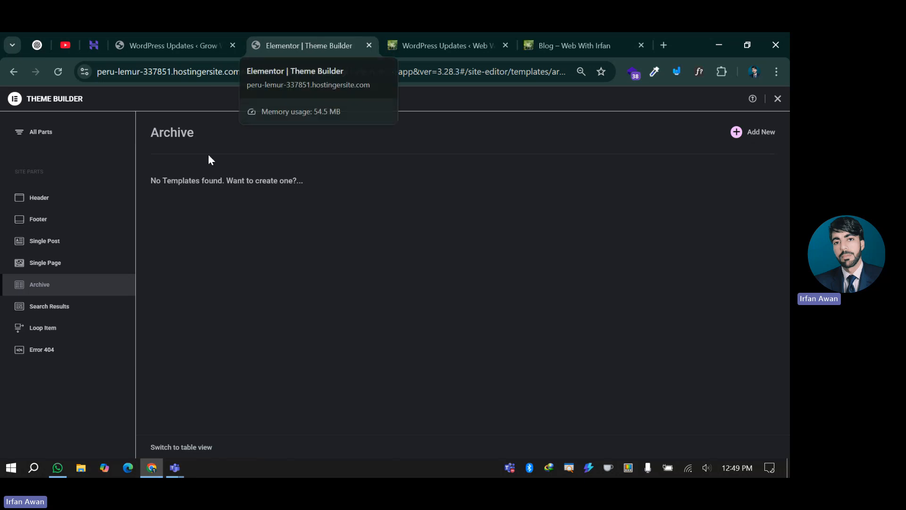
left_click_drag(171, 180, 332, 188)
left_click(346, 176)
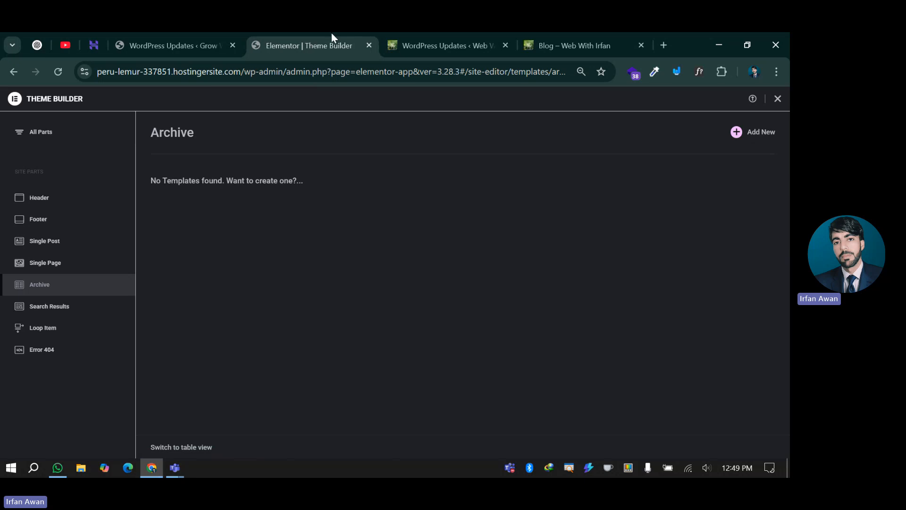
- Examine the "Our Latest Blogs" post grid and header navigation on the example site's blog page
left_click(590, 38)
scroll(354, 295, "down", 4)
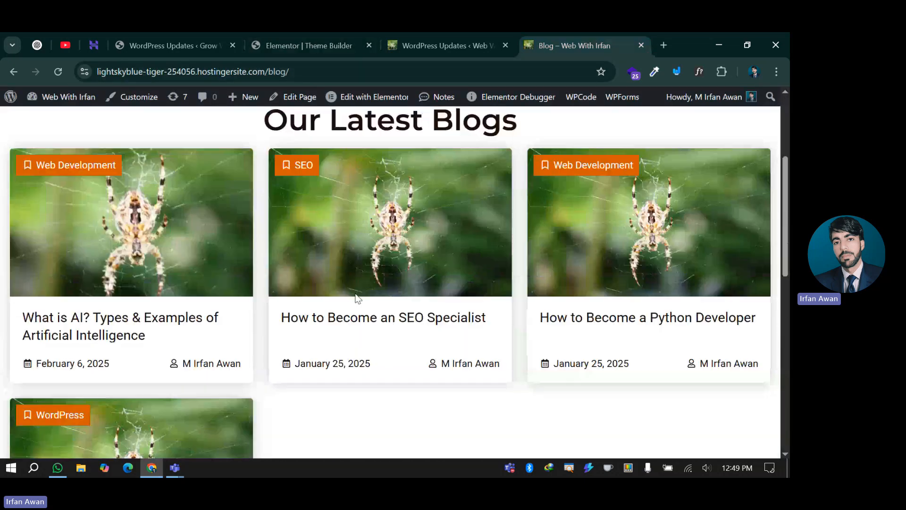
scroll(364, 294, "up", 4)
scroll(360, 296, "down", 5)
scroll(286, 300, "up", 3)
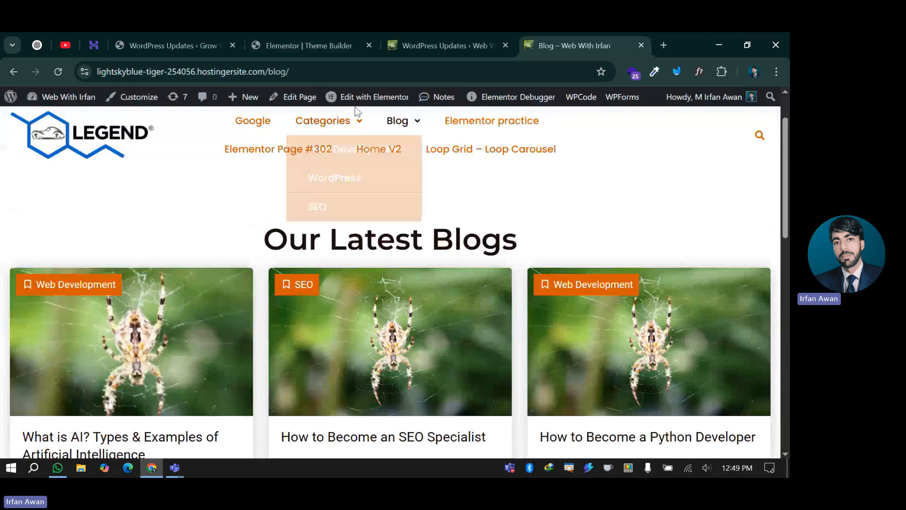
scroll(228, 209, "down", 2)
scroll(255, 231, "up", 4)
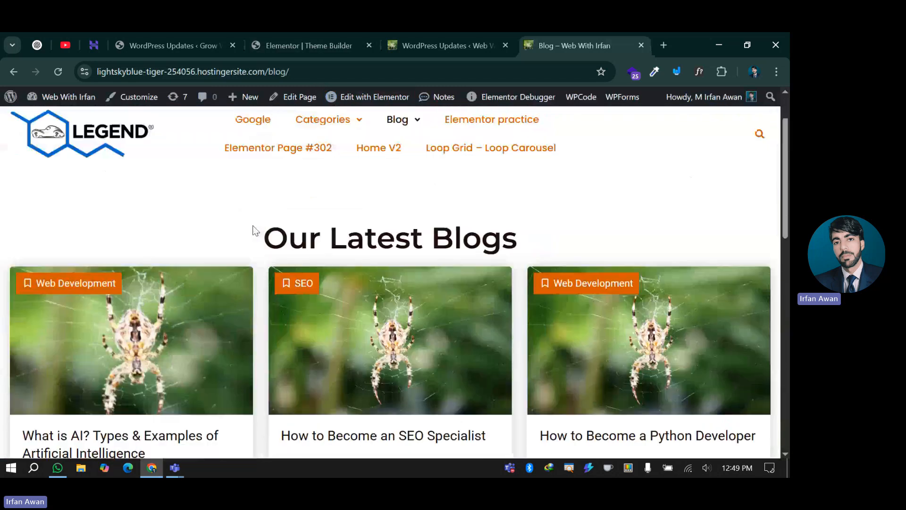
scroll(214, 336, "down", 1)
- Compare the Theme Builder's Archive section with the example blog page, examining its URL and the post cards' categories, titles, dates and authors
left_click(297, 56)
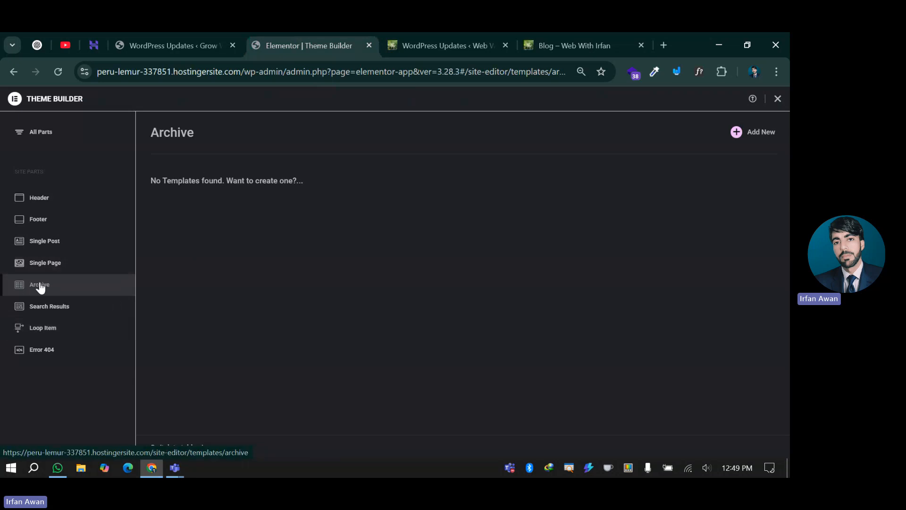
left_click(556, 34)
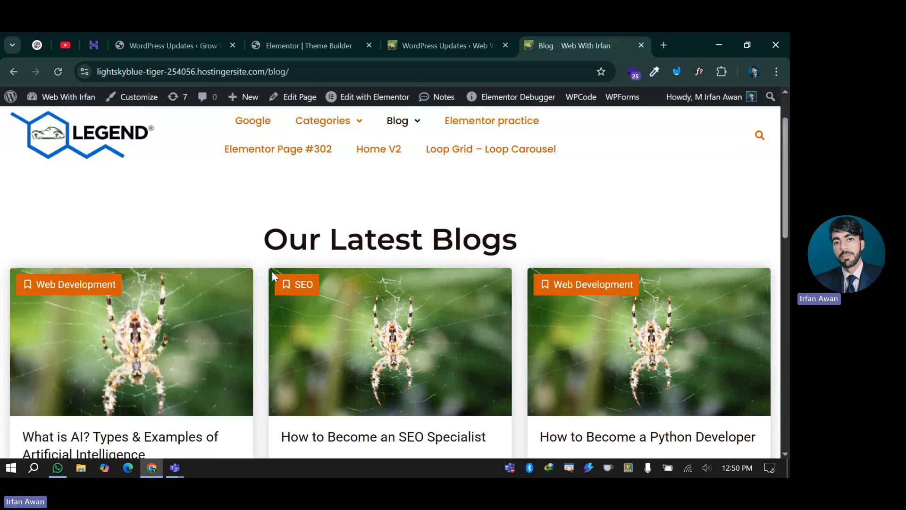
scroll(273, 272, "down", 1)
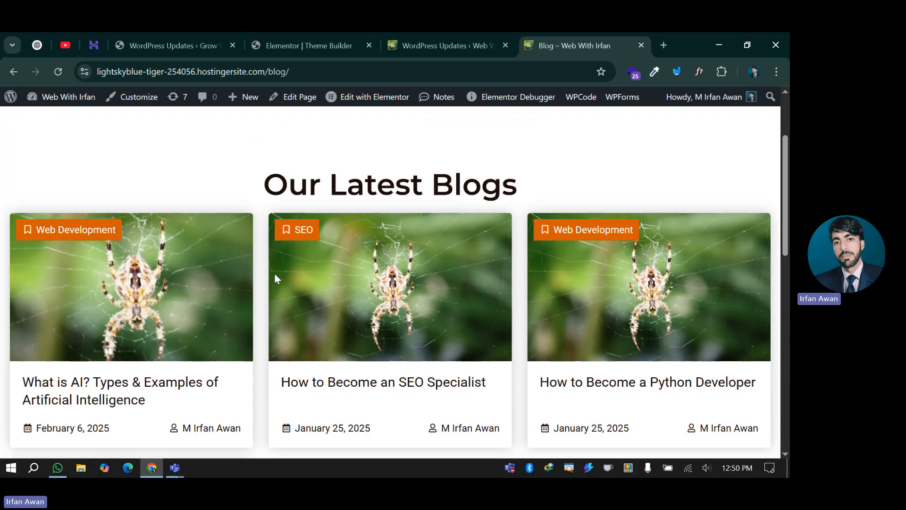
scroll(245, 277, "down", 3)
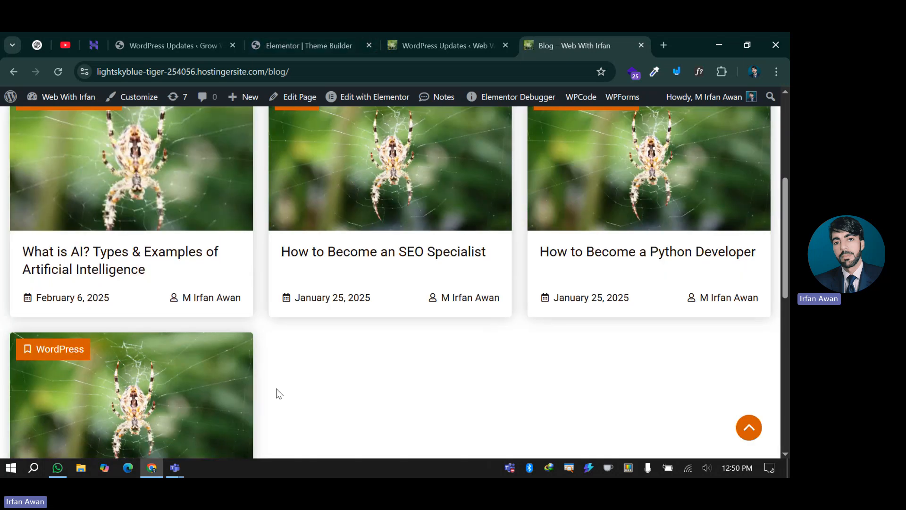
scroll(277, 392, "down", 3)
scroll(276, 390, "up", 8)
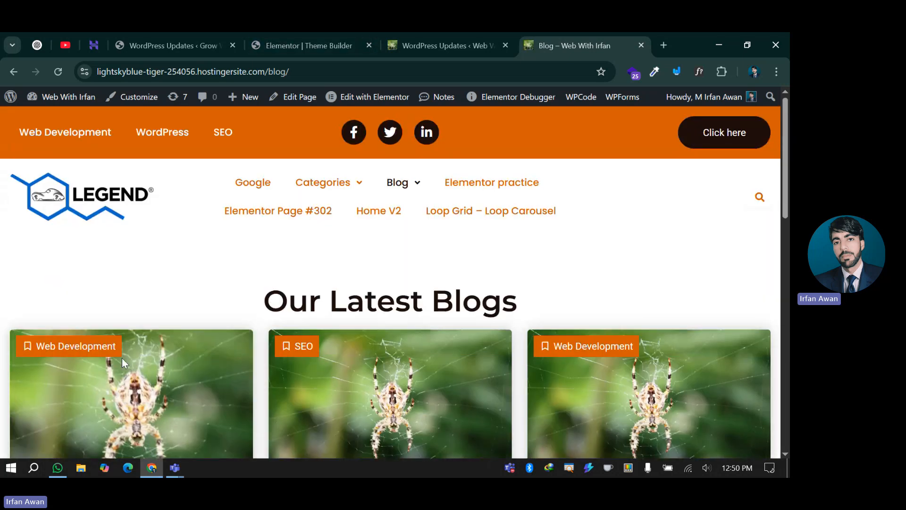
scroll(271, 297, "down", 3)
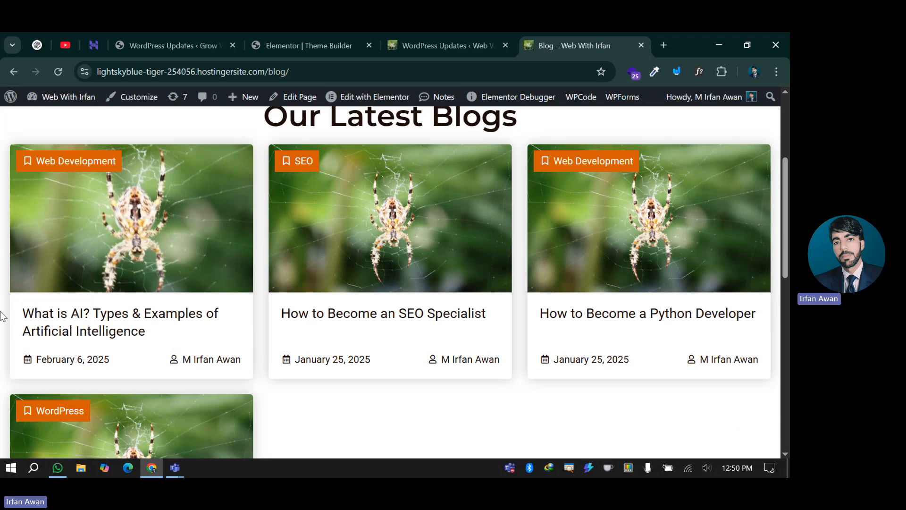
scroll(273, 267, "up", 3)
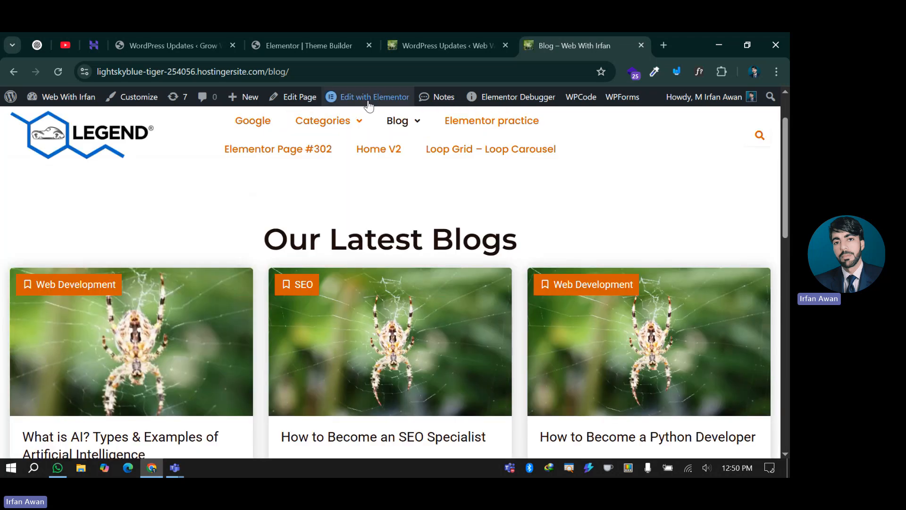
left_click_drag(289, 72, 263, 71)
left_click(240, 198)
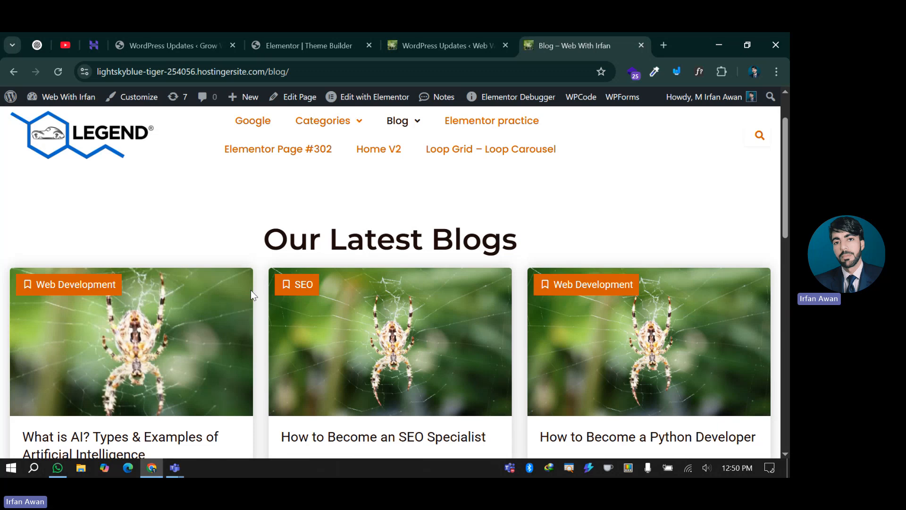
scroll(250, 290, "down", 6)
scroll(278, 297, "up", 8)
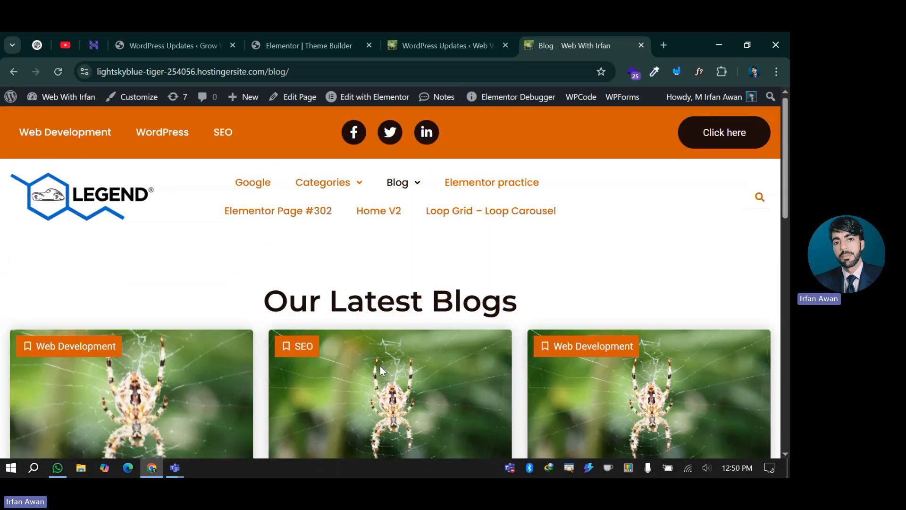
scroll(380, 366, "down", 3)
- Open the "How to Become an SEO Specialist" post from the example blog page
left_click(373, 379)
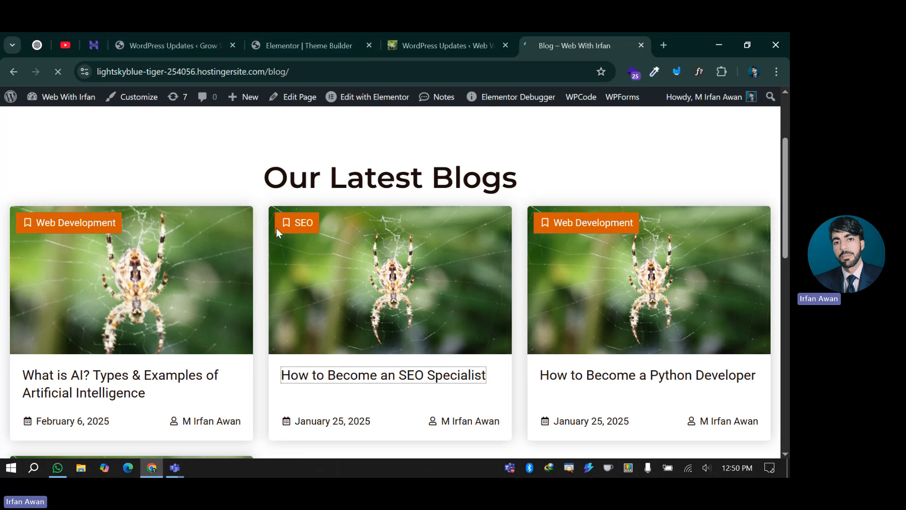
left_click(303, 39)
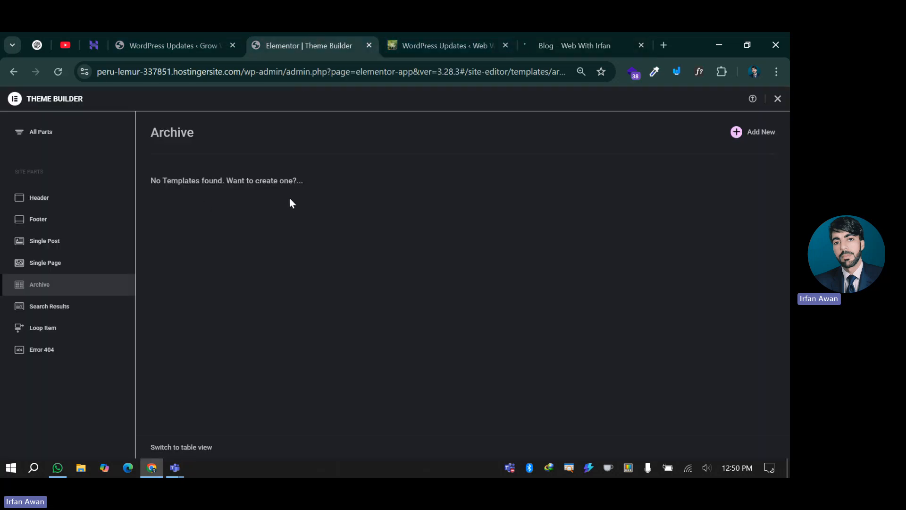
left_click(180, 41)
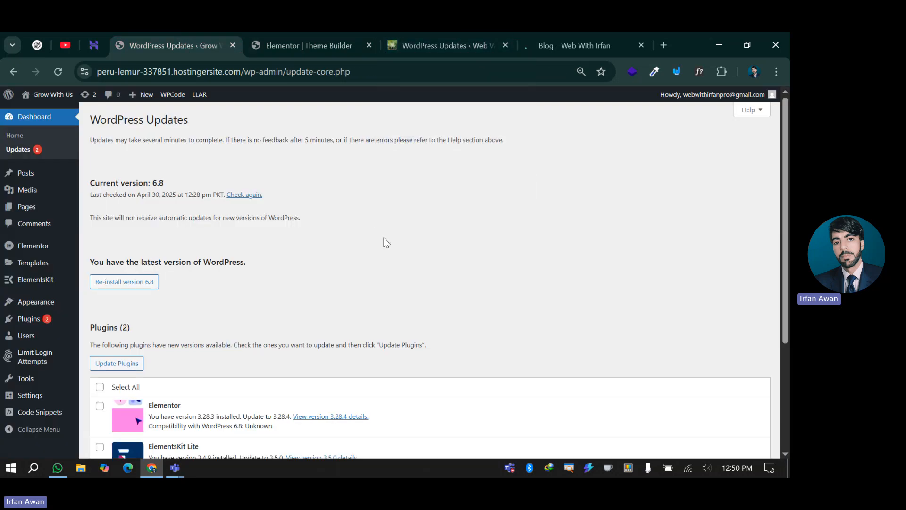
left_click(568, 32)
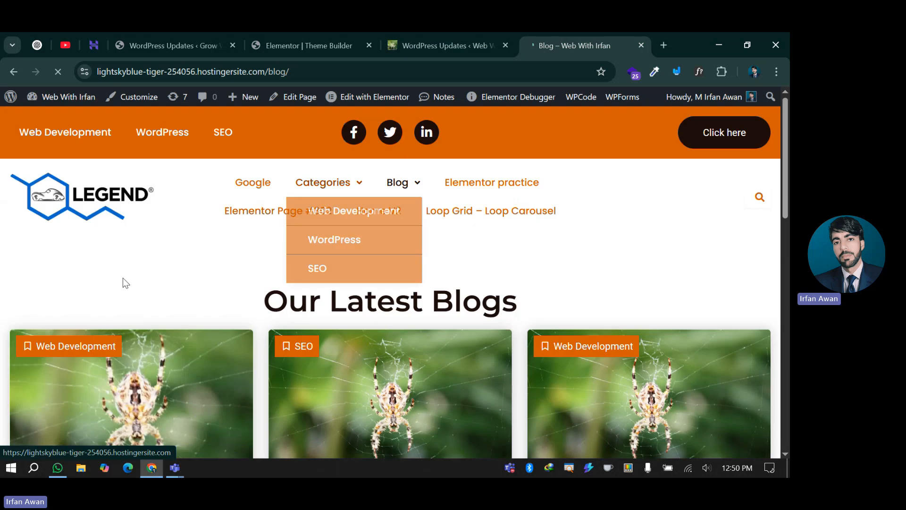
- Update the Elementor and ElementsKit Lite plugins together on the Grow With Us site
left_click(212, 38)
scroll(283, 236, "down", 1)
left_click(99, 324)
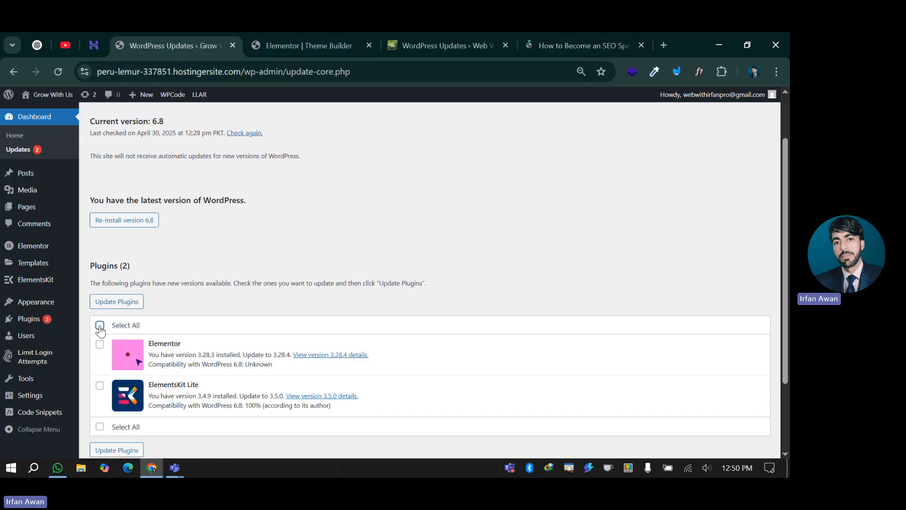
left_click(109, 304)
scroll(210, 259, "down", 2)
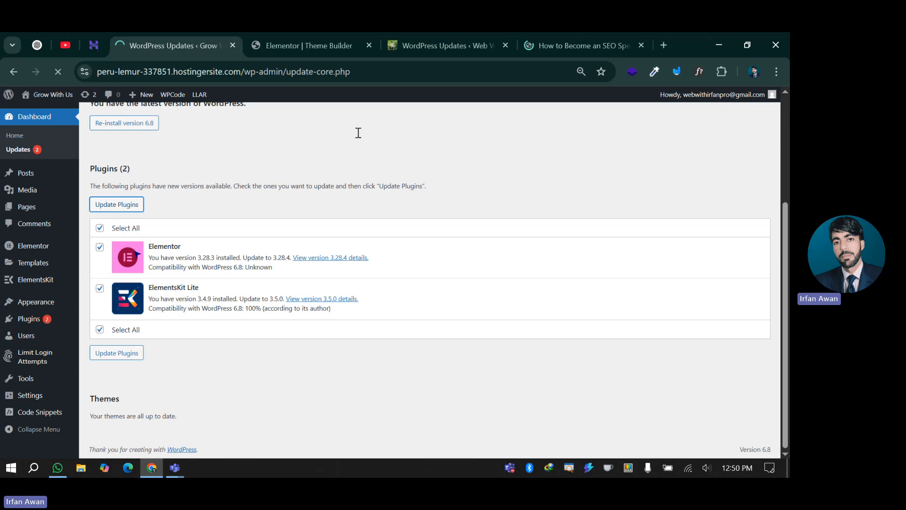
- Update all outdated plugins on the example site, including Elementor, Elementor Pro, Image Optimizer, Spectra, Ultimate Addons for Elementor Lite and WPForms Lite
left_click(473, 35)
scroll(203, 274, "down", 7)
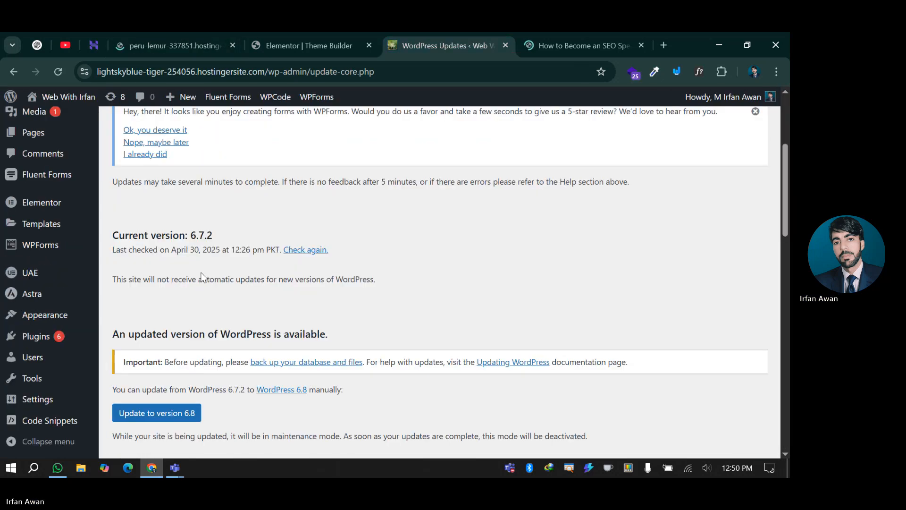
scroll(142, 292, "down", 4)
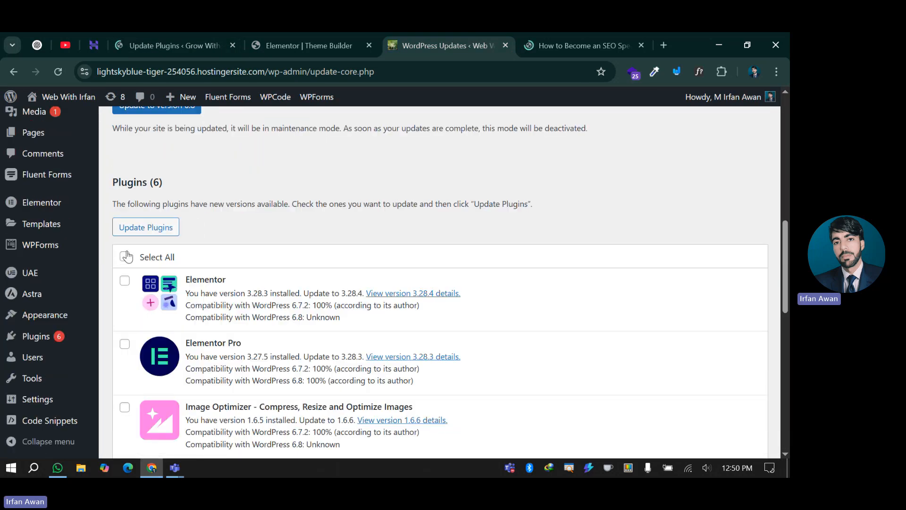
left_click(125, 257)
left_click(145, 227)
scroll(200, 326, "down", 10)
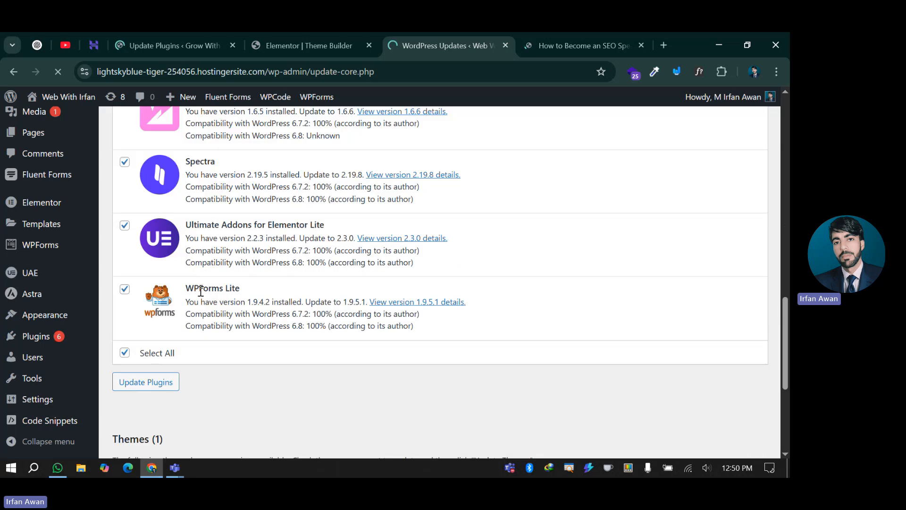
scroll(200, 326, "down", 2)
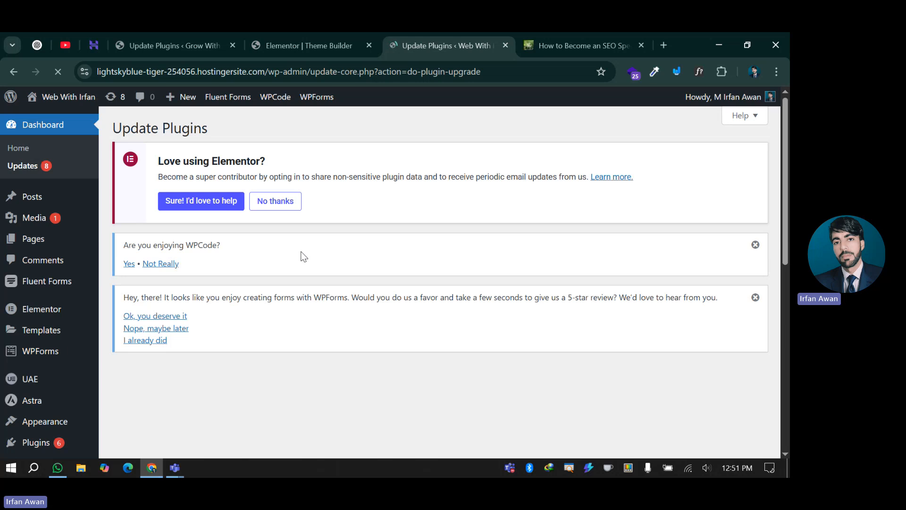
scroll(166, 237, "down", 2)
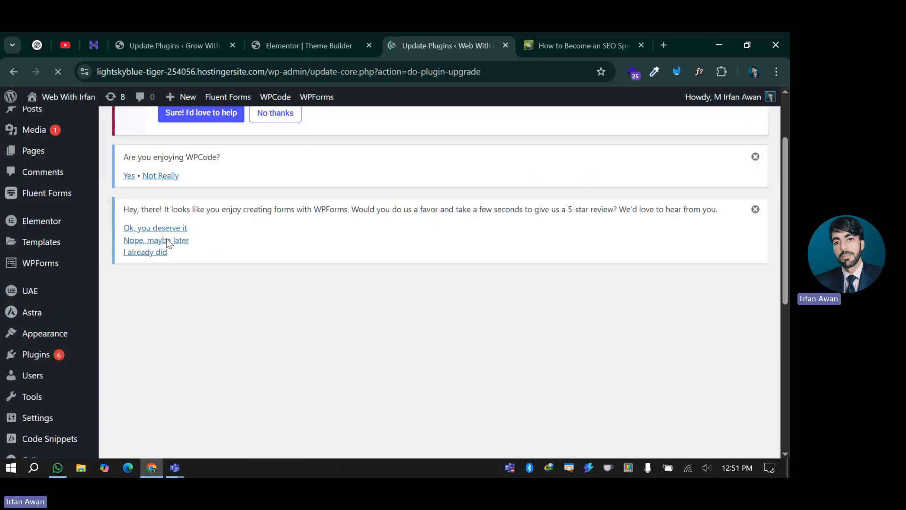
scroll(195, 273, "down", 1)
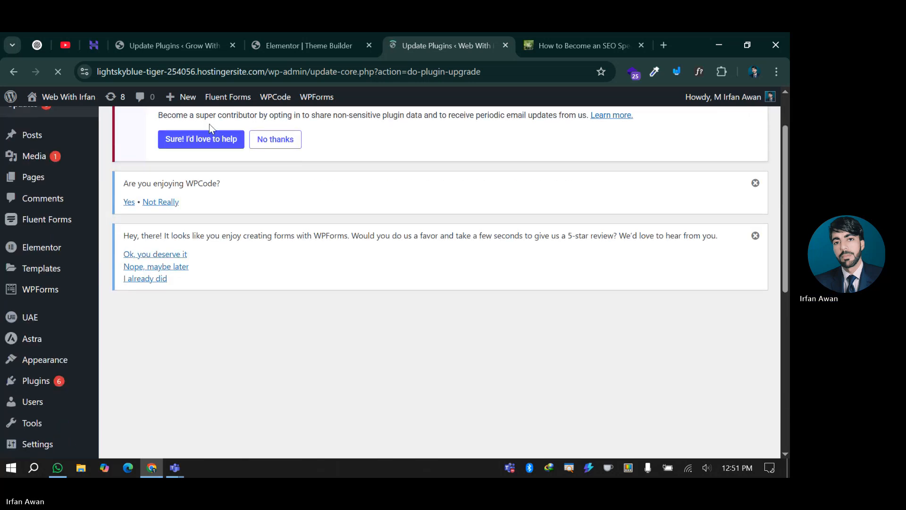
- Check the plugin update results on the Grow With Us site
left_click(142, 40)
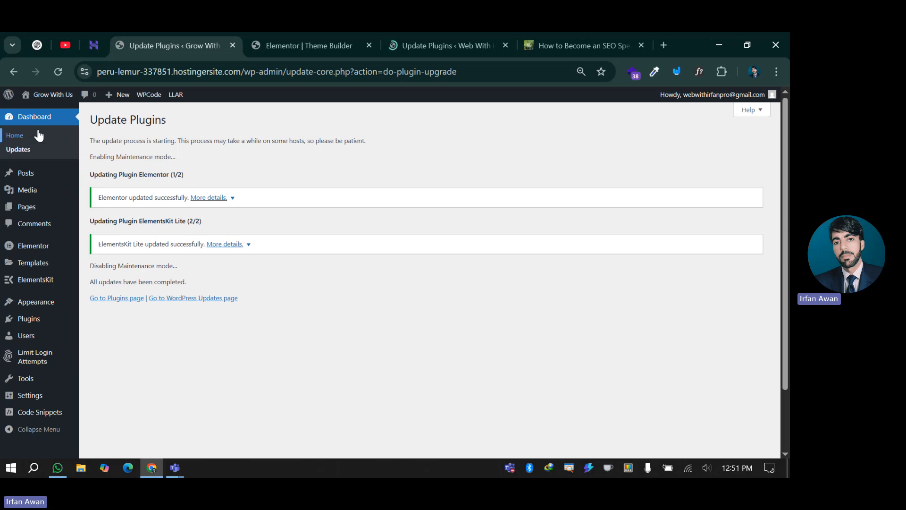
scroll(32, 363, "down", 2)
scroll(36, 344, "up", 2)
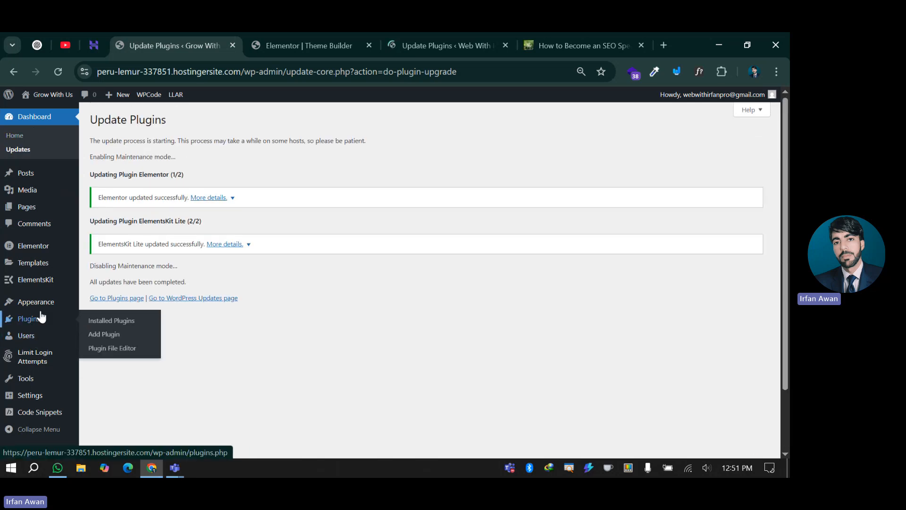
- Start adding a new Loop Item template in the Grow With Us site's Theme Builder
left_click(270, 35)
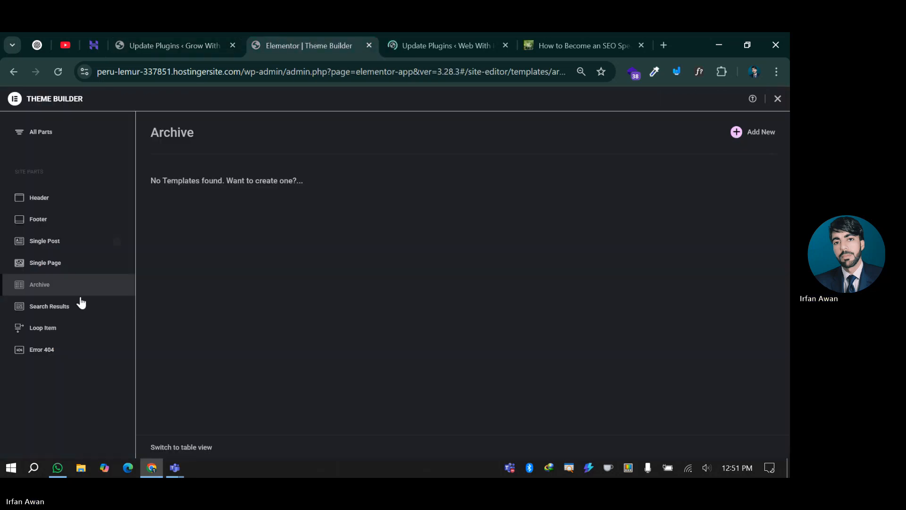
left_click(53, 333)
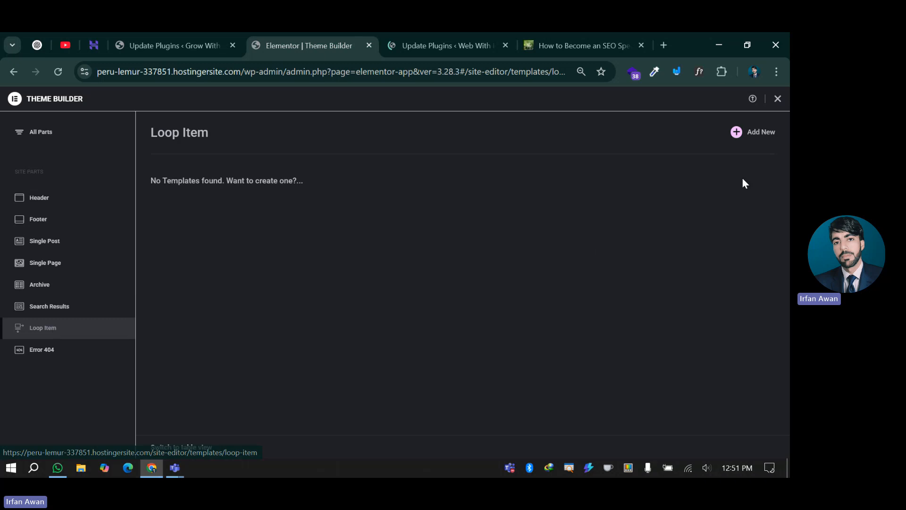
left_click(739, 138)
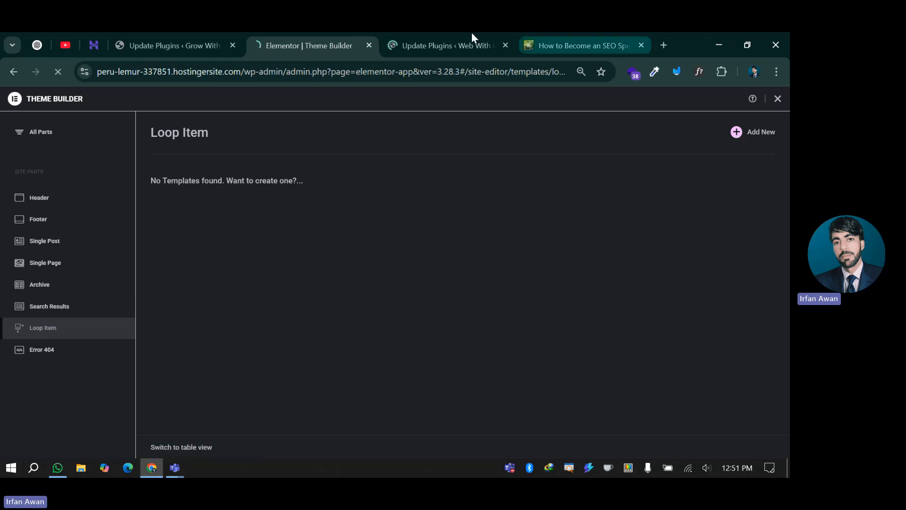
- Check the progress of the plugin updates on the example site
left_click(456, 34)
scroll(212, 276, "up", 2)
scroll(217, 262, "down", 8)
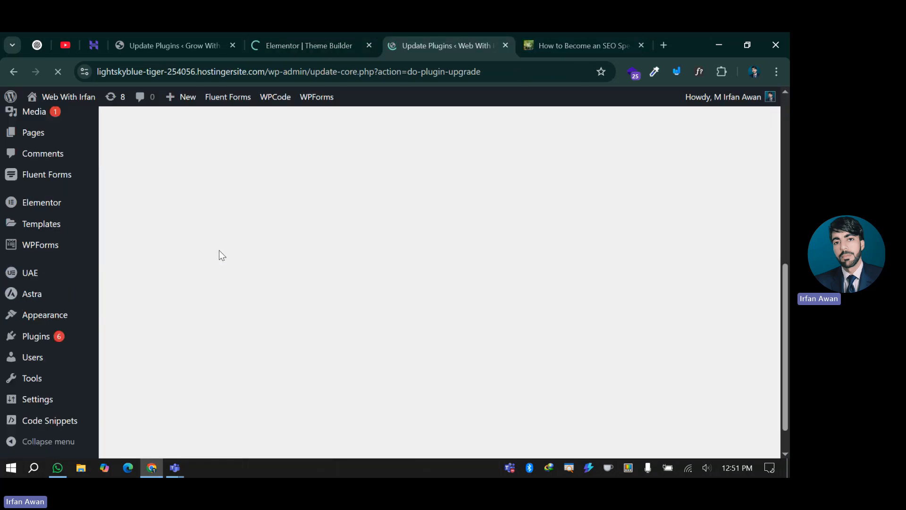
- Open the example site's Blog page from its SEO specialist article
scroll(213, 274, "up", 8)
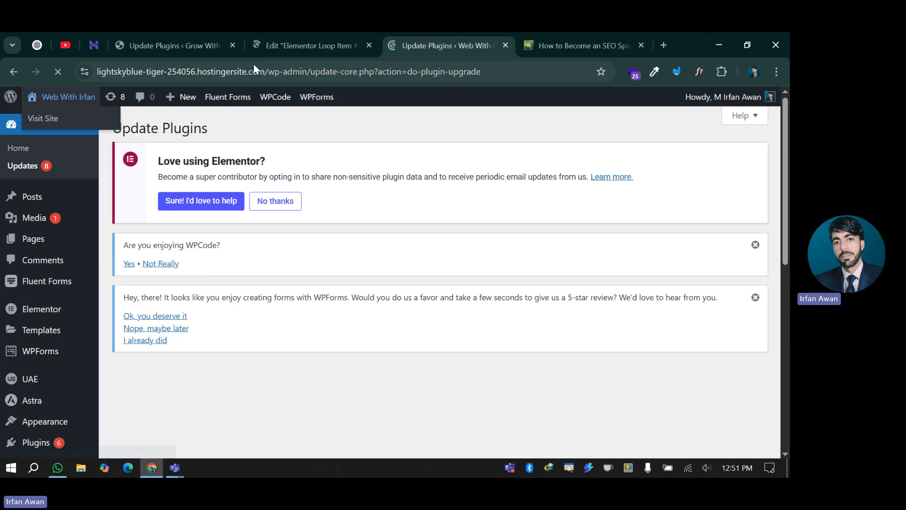
left_click(575, 34)
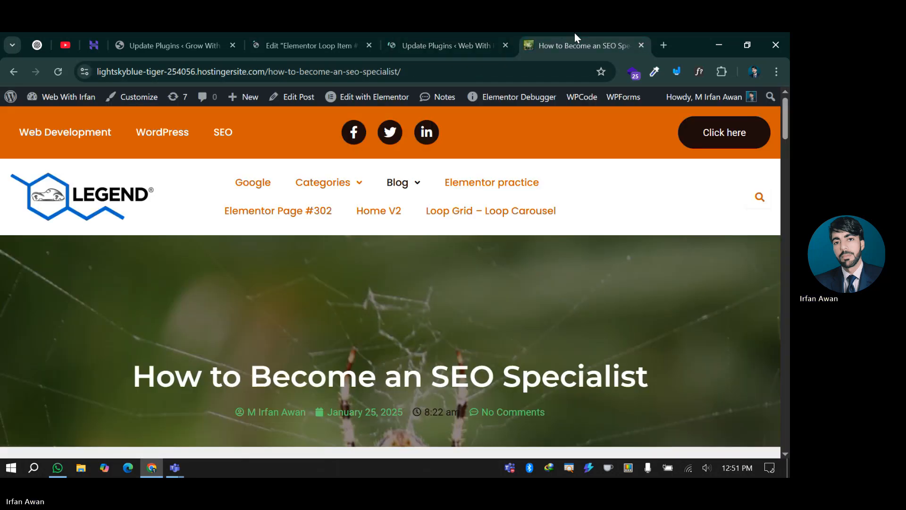
mouse_move(407, 185)
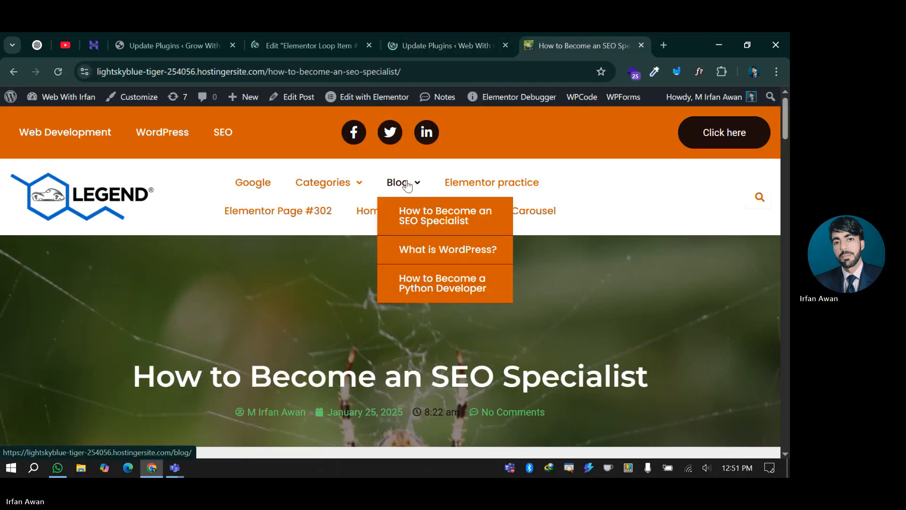
left_click(407, 185)
- Review the plugin update results on the example site and reopen its WordPress Updates page
left_click(465, 34)
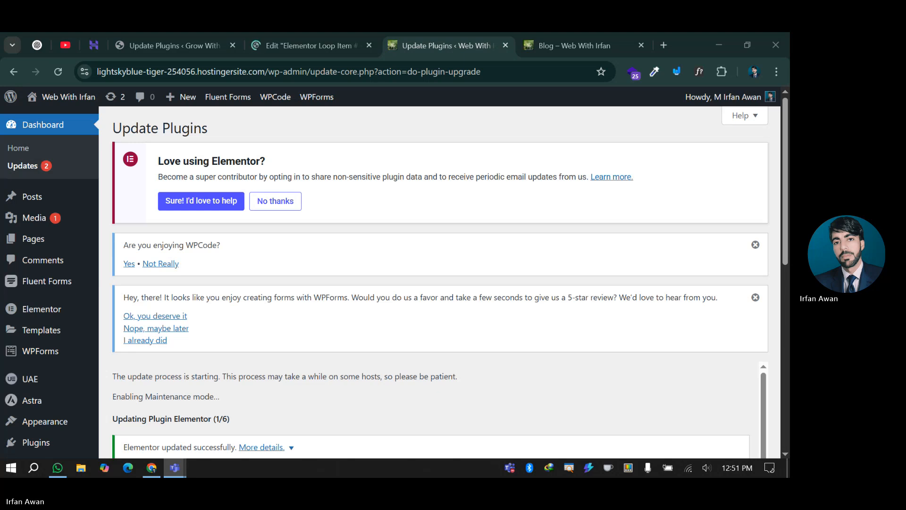
scroll(151, 315, "down", 6)
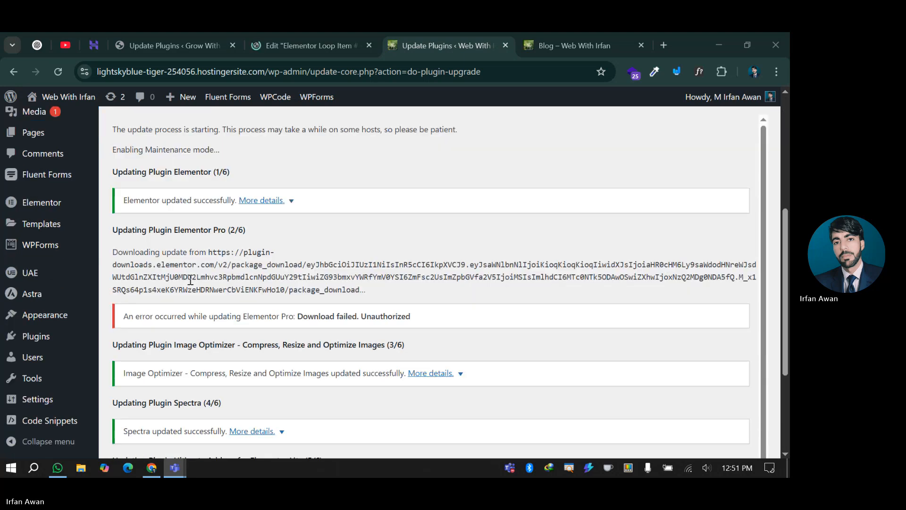
scroll(171, 294, "down", 3)
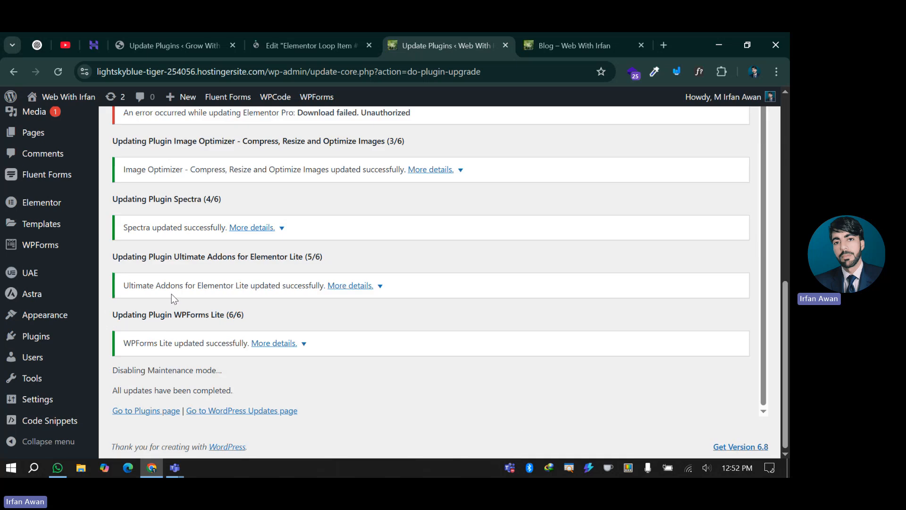
scroll(156, 290, "up", 1)
scroll(156, 290, "up", 15)
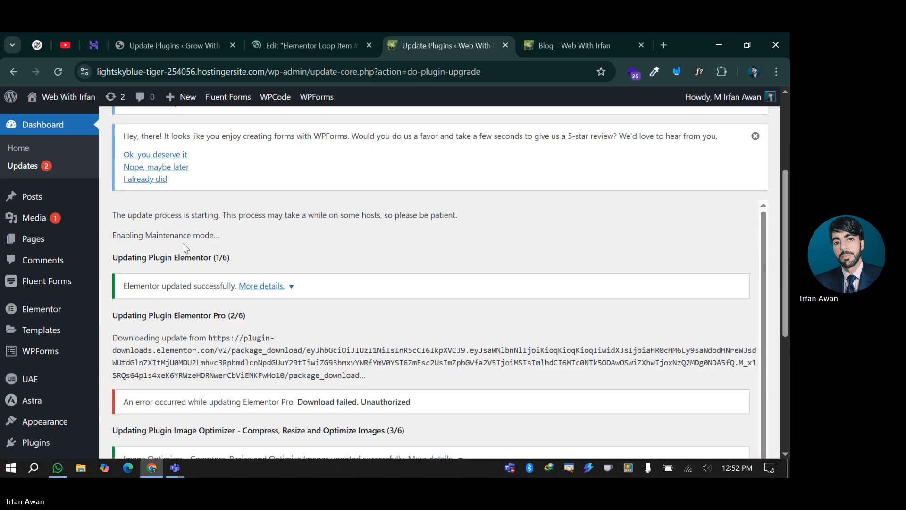
left_click(38, 176)
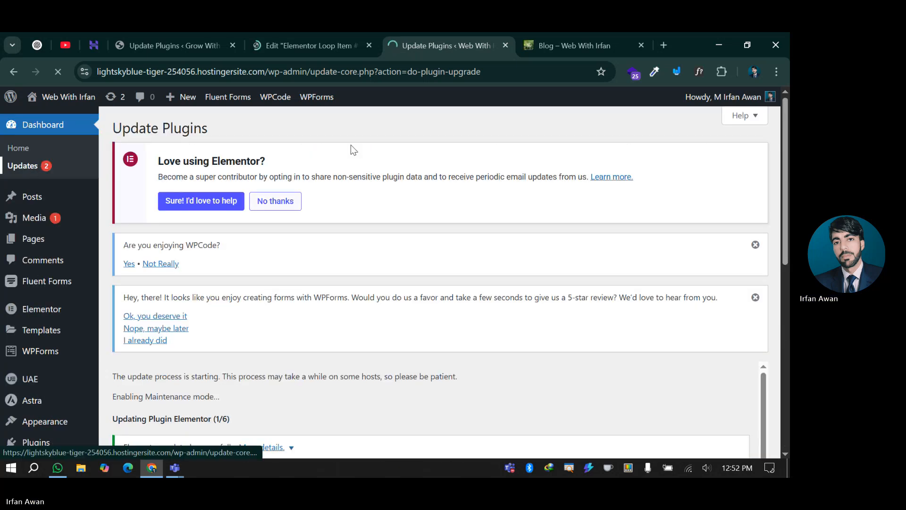
- Open the Blog page's Blog Archive Loop template in the Elementor editor in a new browser tab
left_click(568, 32)
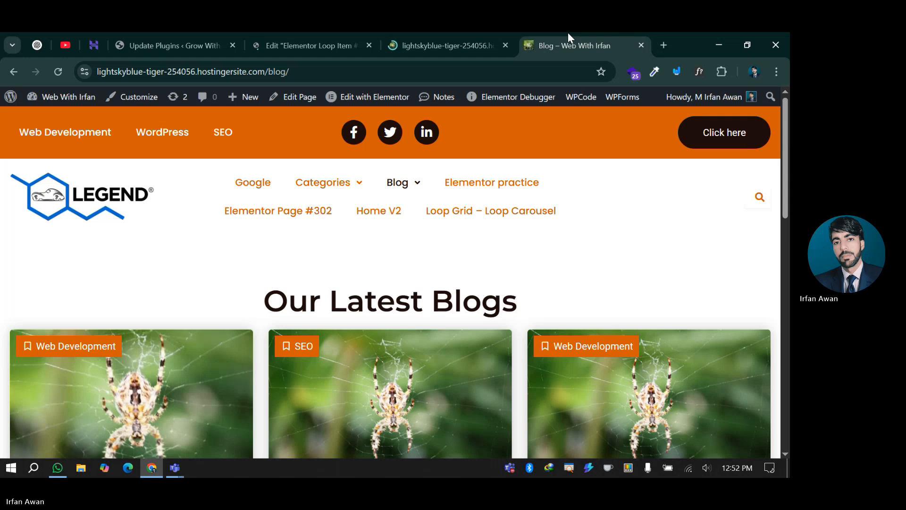
mouse_move(363, 101)
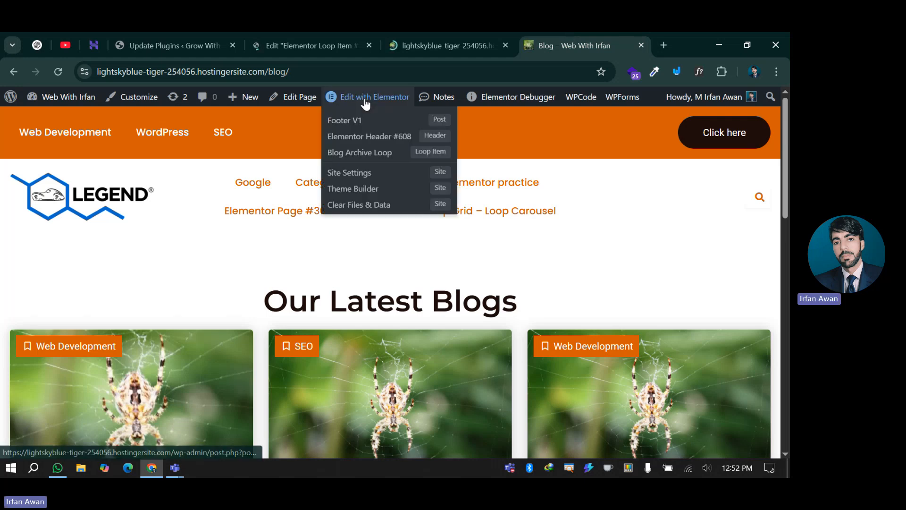
right_click(367, 155)
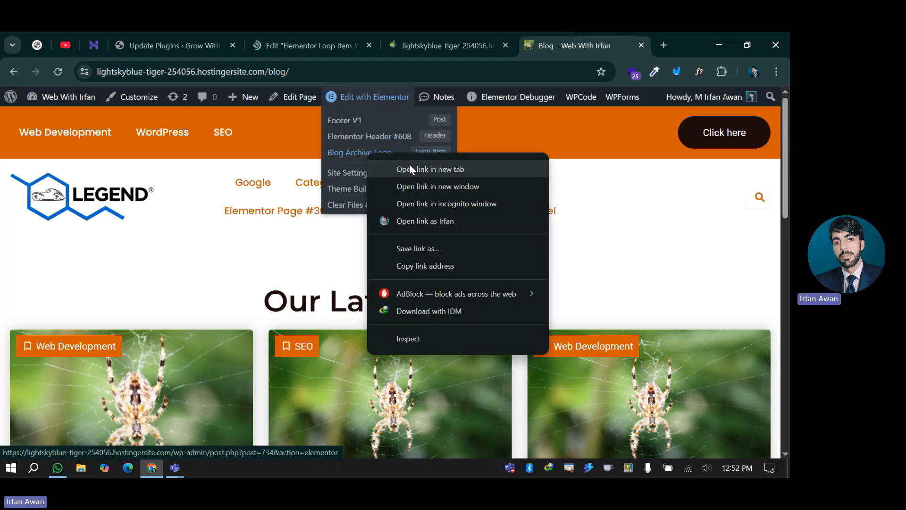
left_click(409, 163)
left_click(572, 37)
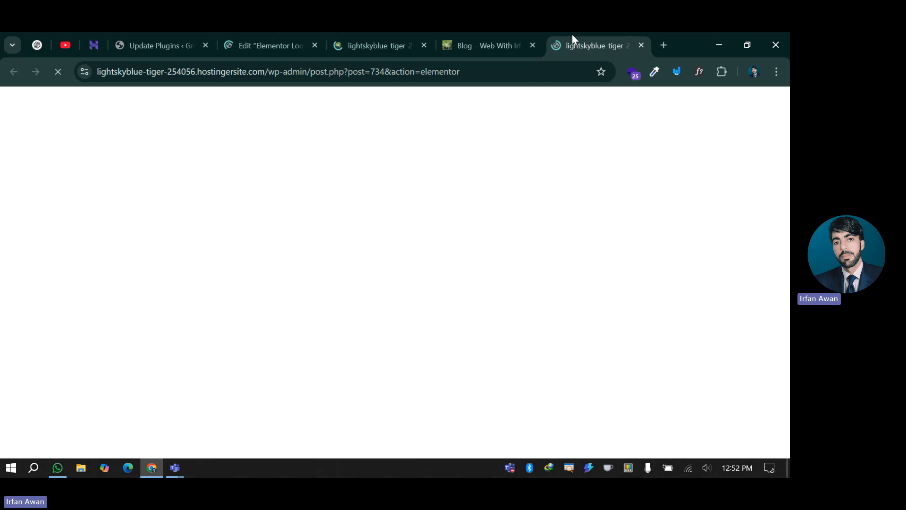
left_click(262, 34)
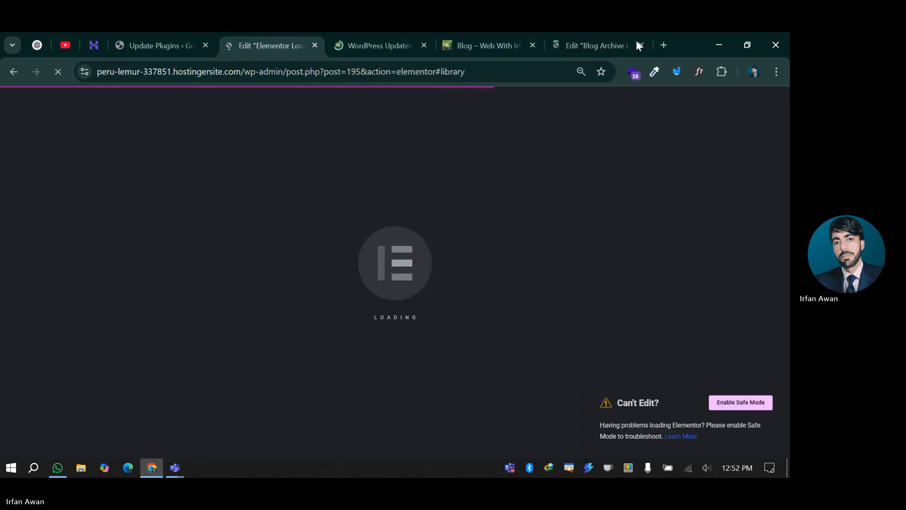
left_click(579, 47)
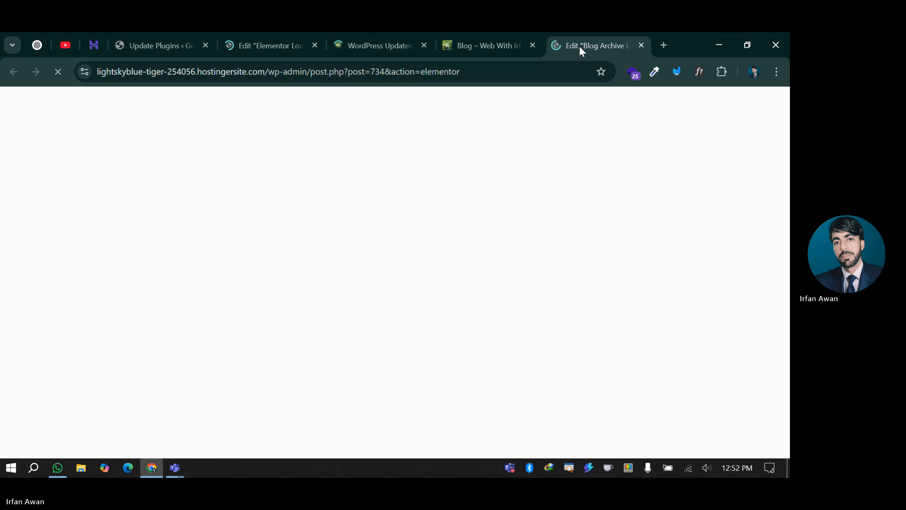
left_click(271, 45)
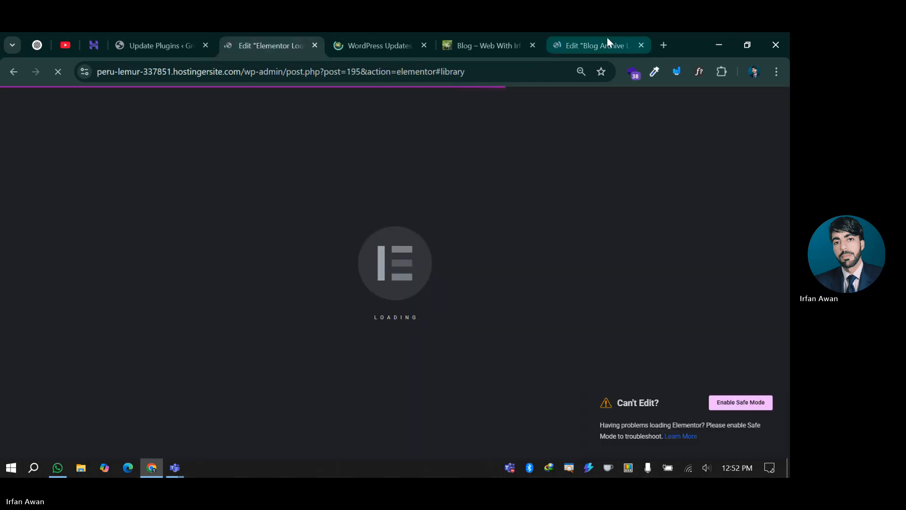
left_click(607, 39)
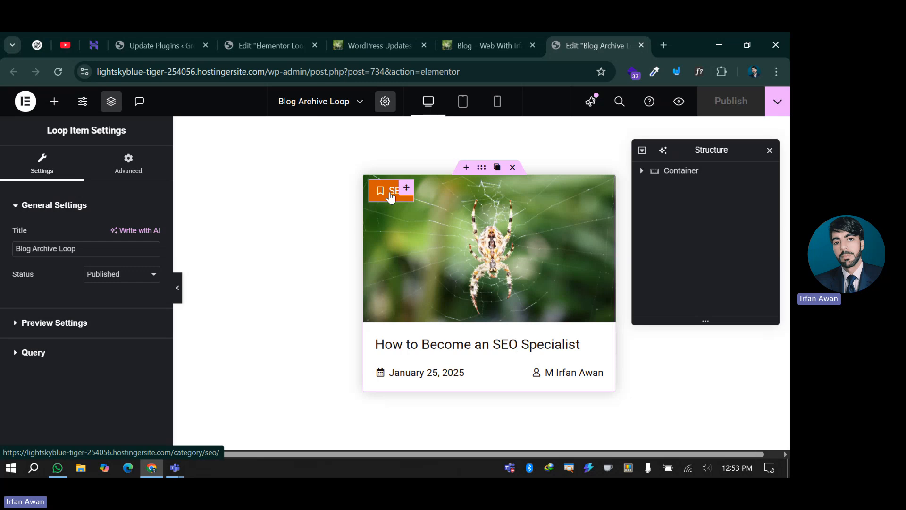
- Examine the post cards under Our Latest Blogs on the example site's Blog page
left_click(494, 35)
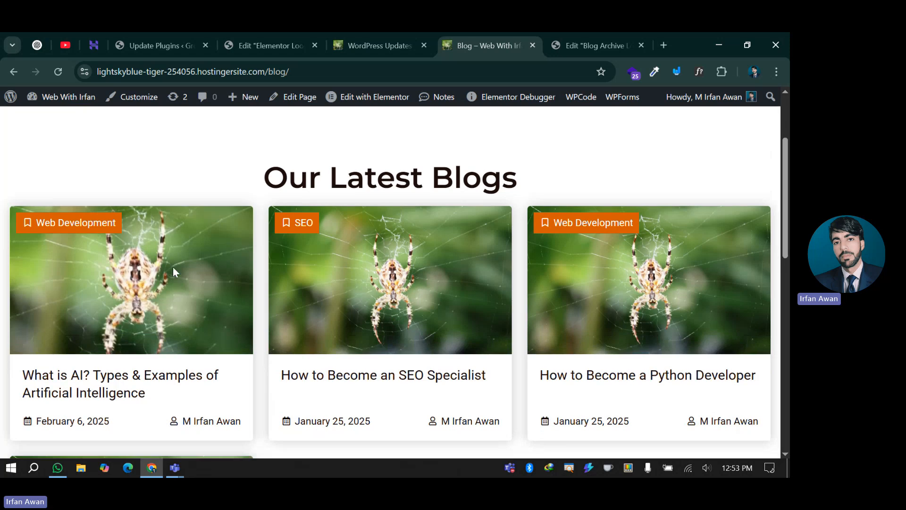
scroll(148, 303, "down", 3)
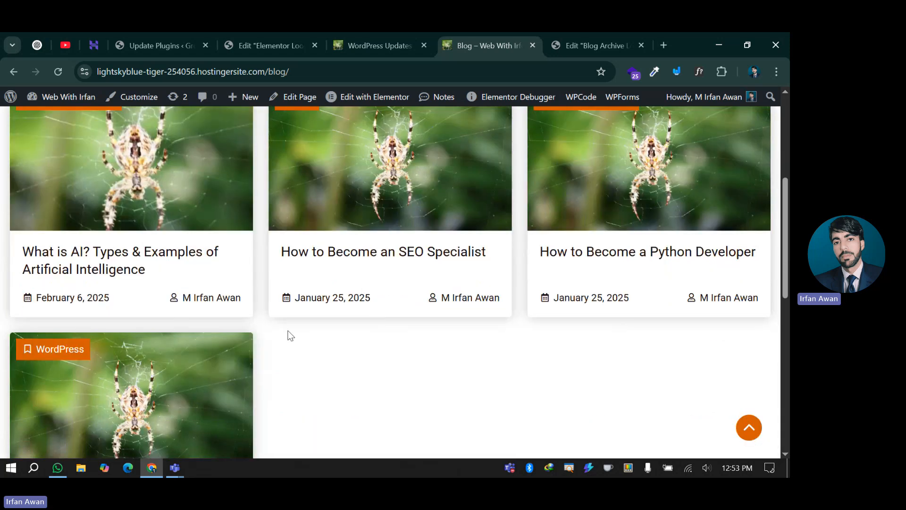
scroll(519, 311, "down", 3)
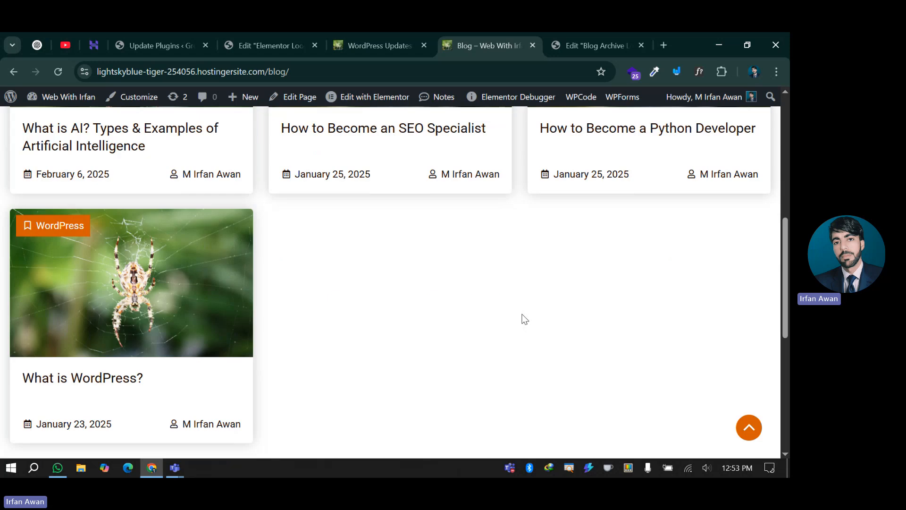
scroll(517, 302, "up", 7)
scroll(515, 295, "down", 1)
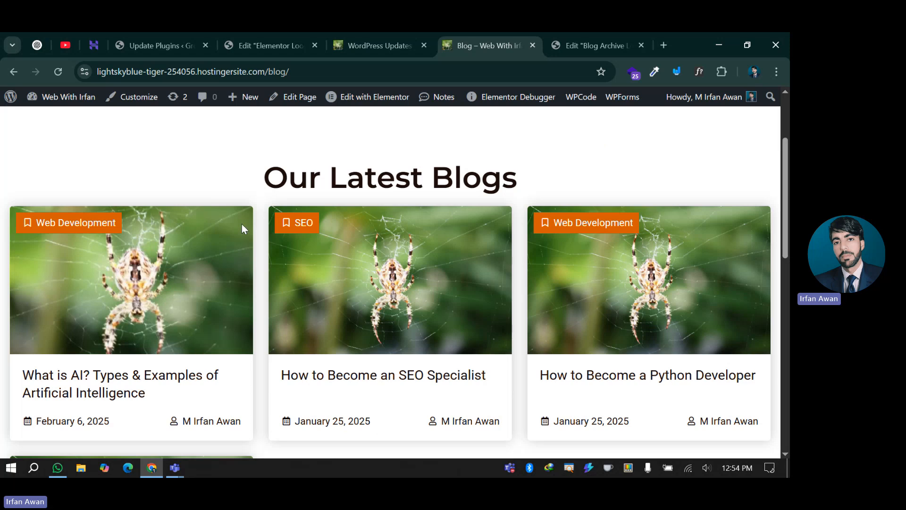
scroll(265, 285, "down", 1)
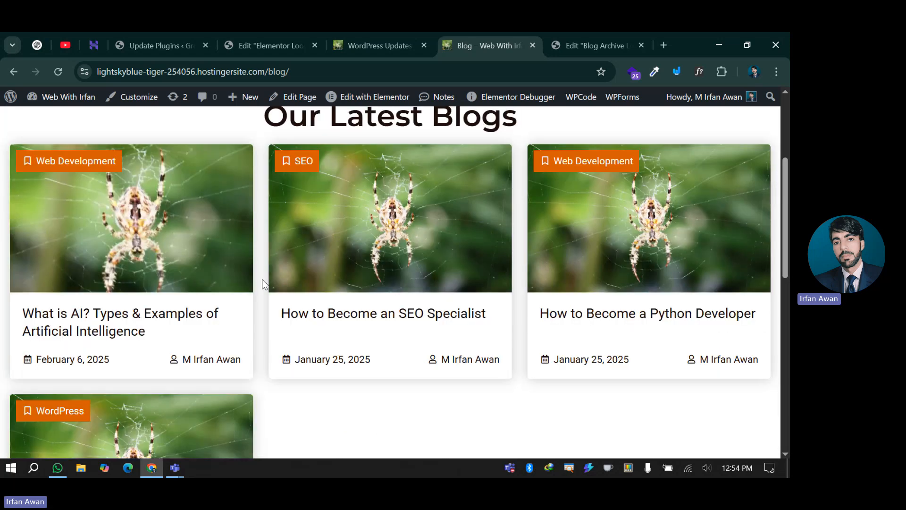
left_click(140, 330)
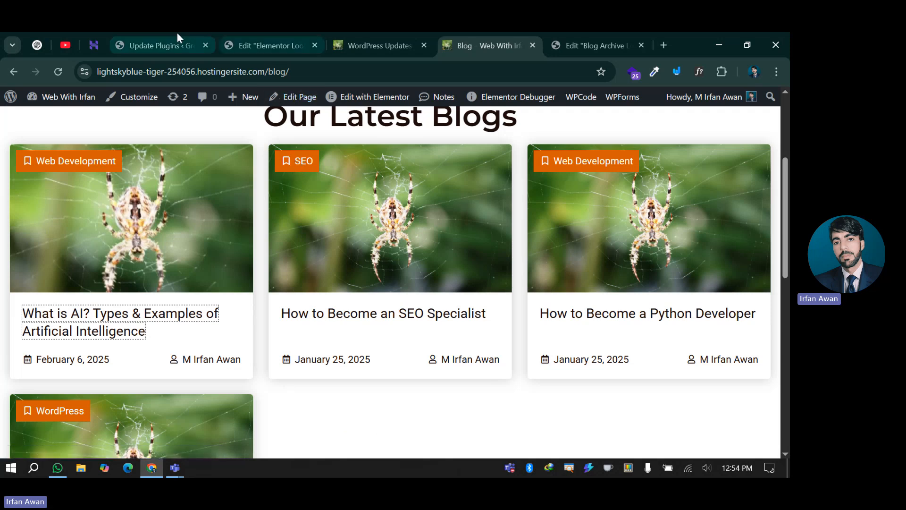
- Title the new Loop Item template on the Grow With Us site "Blog Archive Loop"
left_click(261, 45)
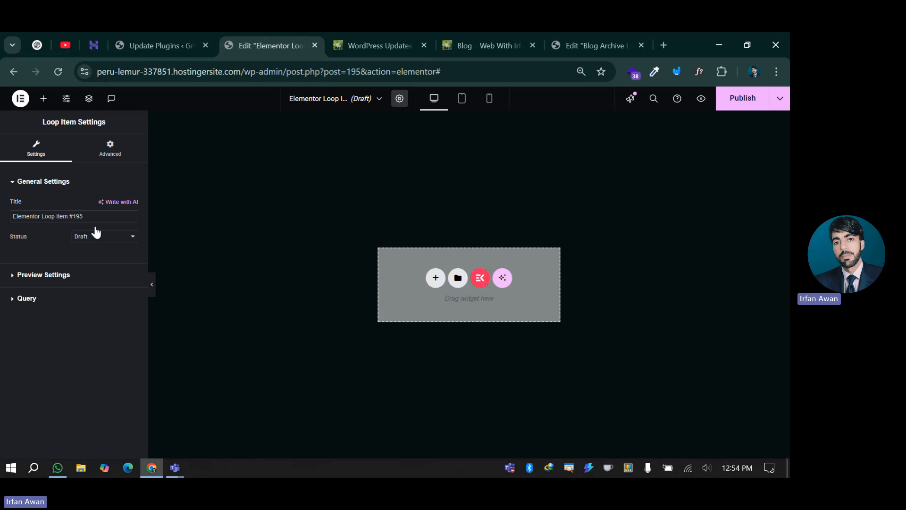
triple_click(85, 215)
type("Blog Archive Loop")
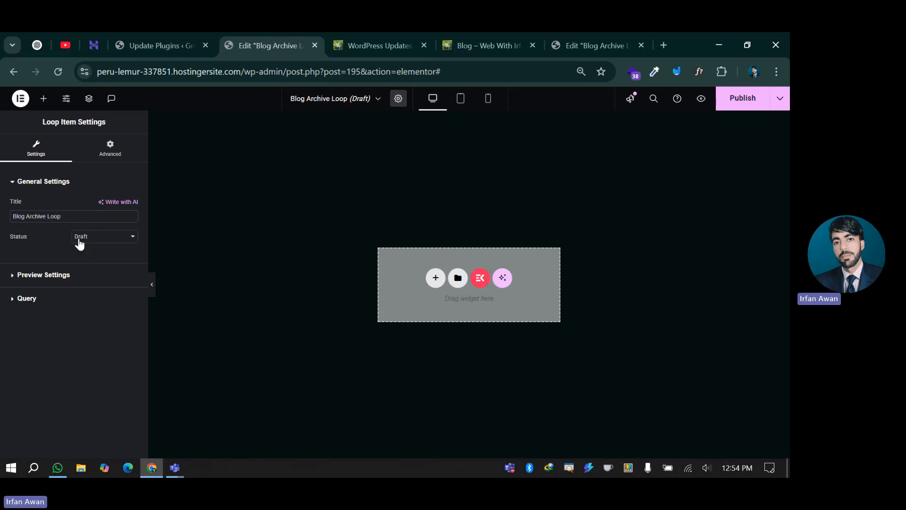
- Copy the outer container of the example site's Blog Archive Loop template
left_click(574, 35)
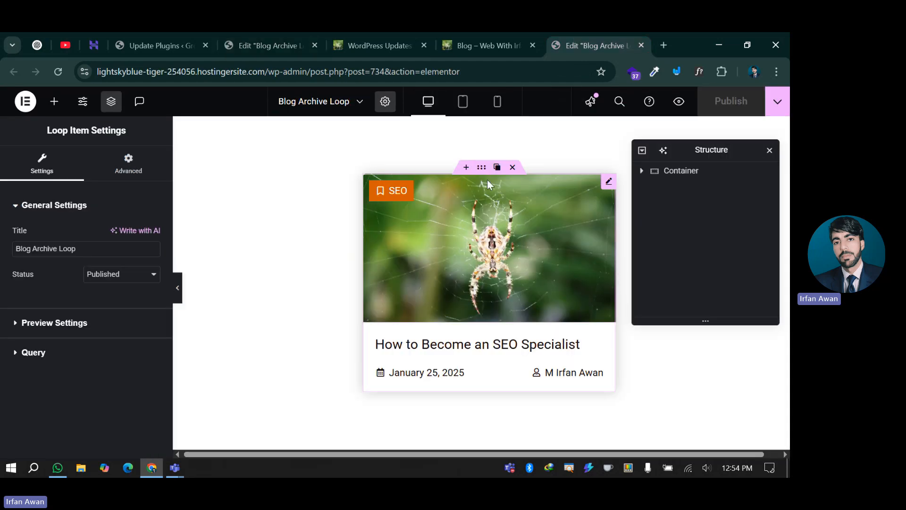
left_click(641, 174)
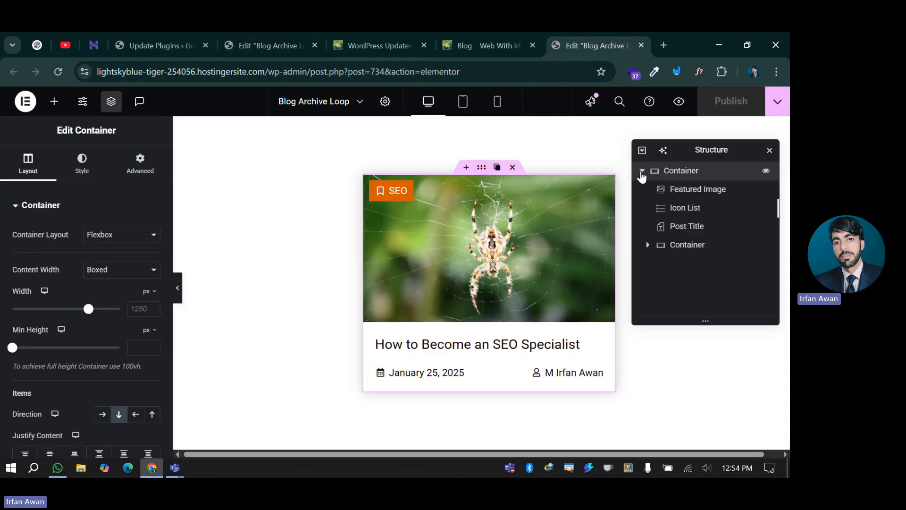
right_click(689, 176)
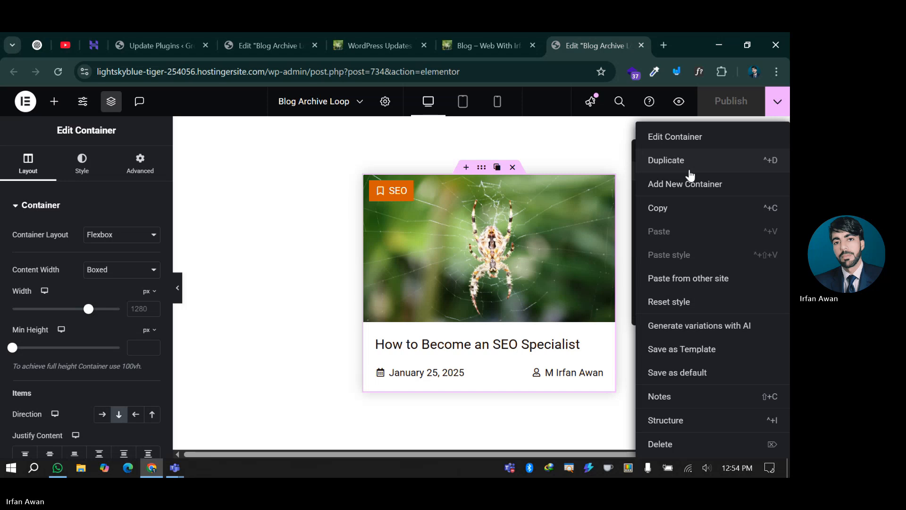
left_click(672, 207)
- Paste the copied container from the other site into the Grow With Us site's empty Blog Archive Loop template
left_click(295, 34)
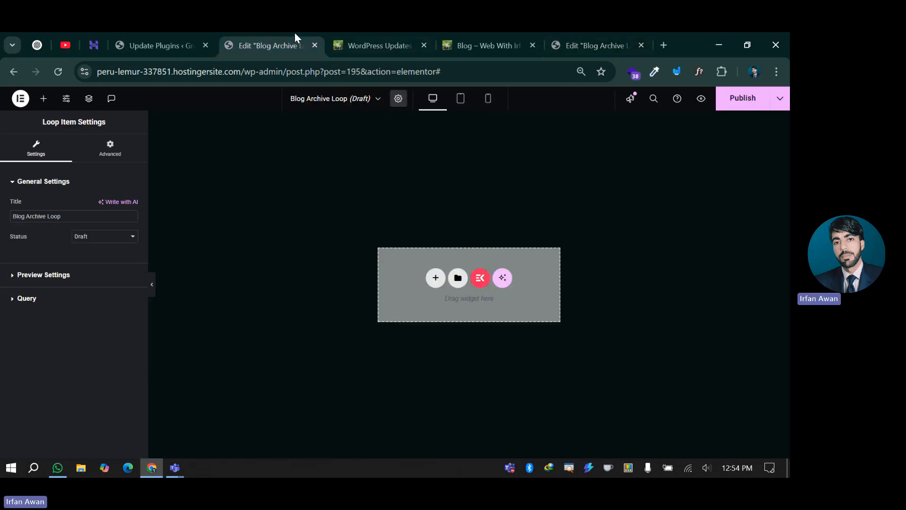
right_click(404, 263)
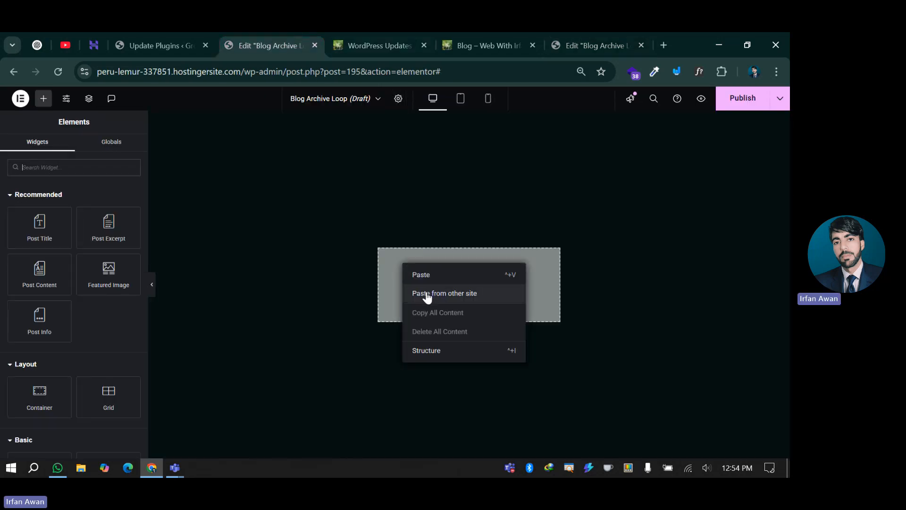
left_click(453, 298)
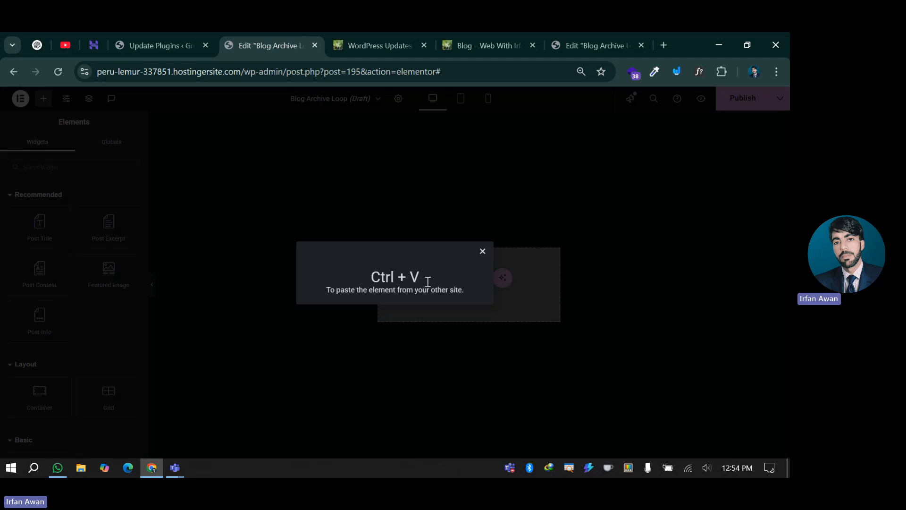
key("ctrl+v")
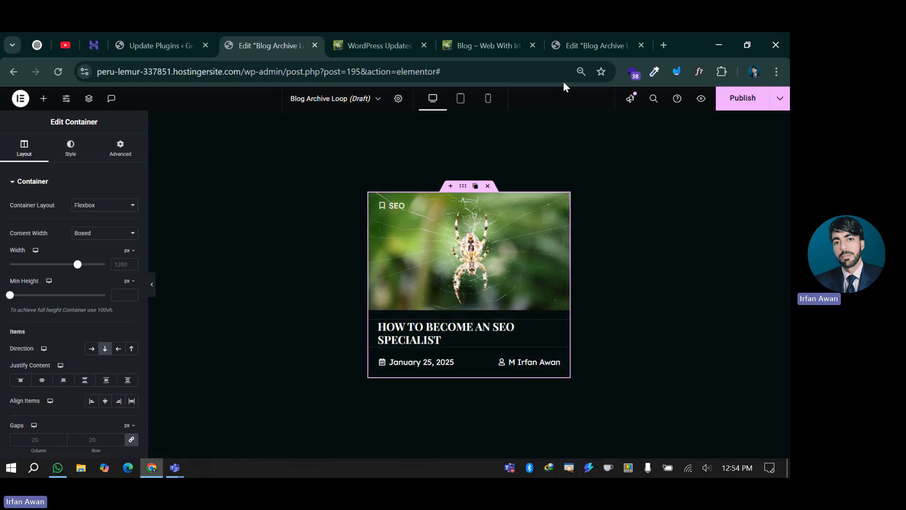
- Apply Posts as the query source type in the Loop Item settings of the Grow With Us template
left_click(467, 257)
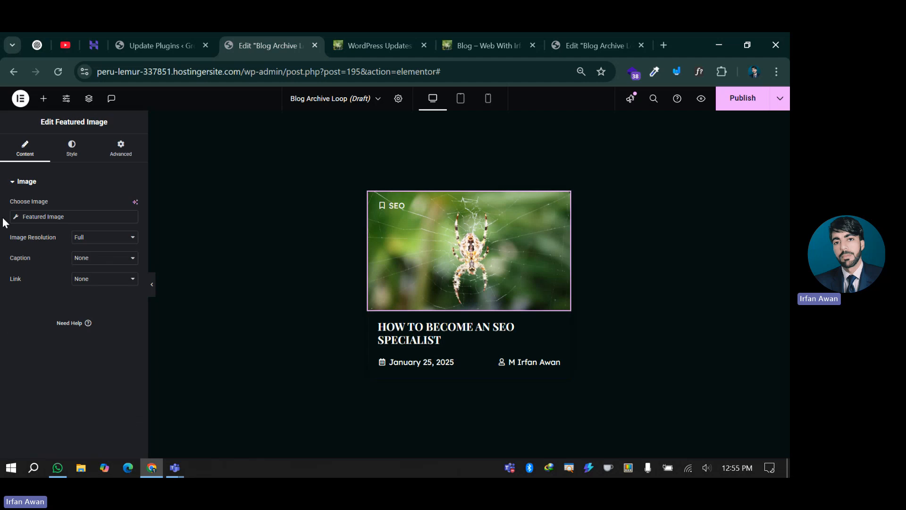
left_click(401, 105)
left_click(42, 299)
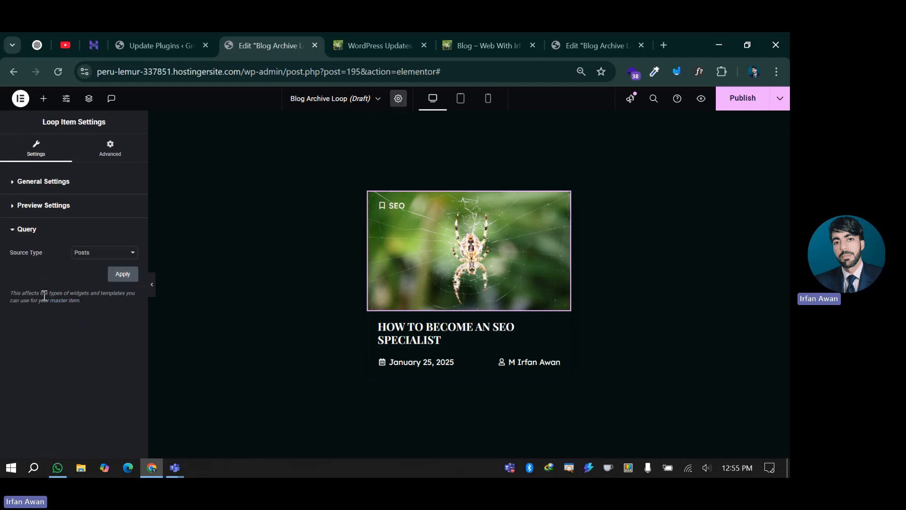
left_click(120, 275)
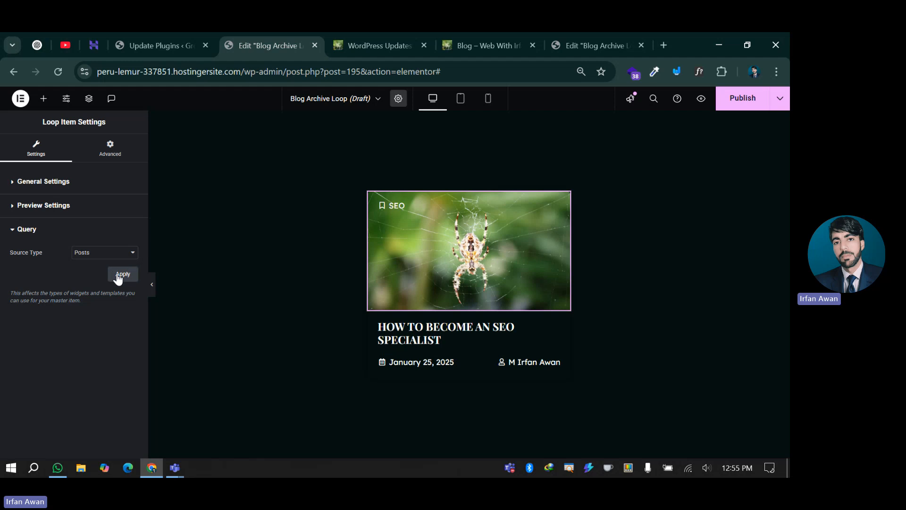
- Create a new post on the Grow With Us site with the title "Test Post"
left_click(195, 35)
mouse_move(26, 176)
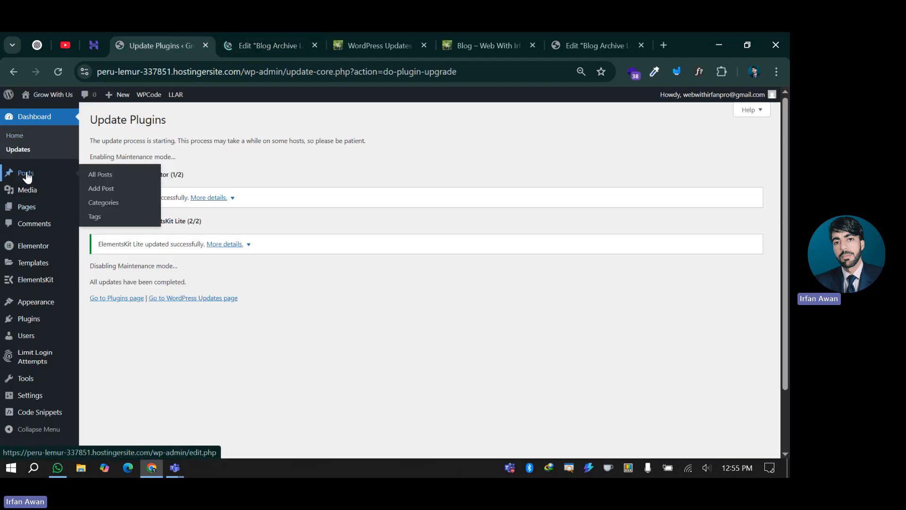
left_click(108, 189)
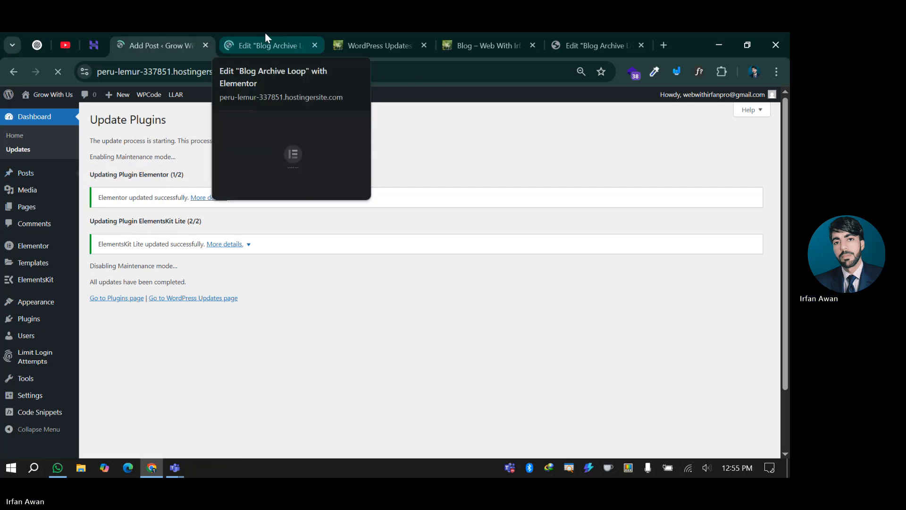
left_click(266, 35)
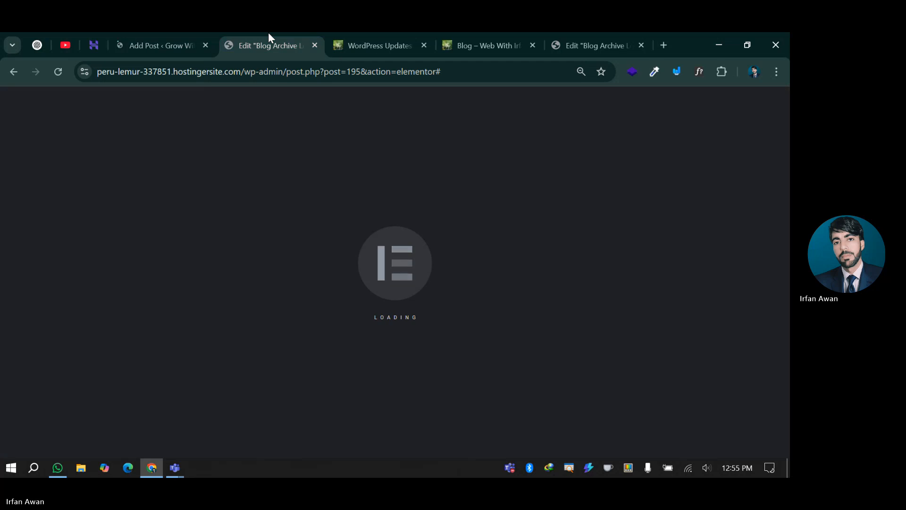
left_click(155, 45)
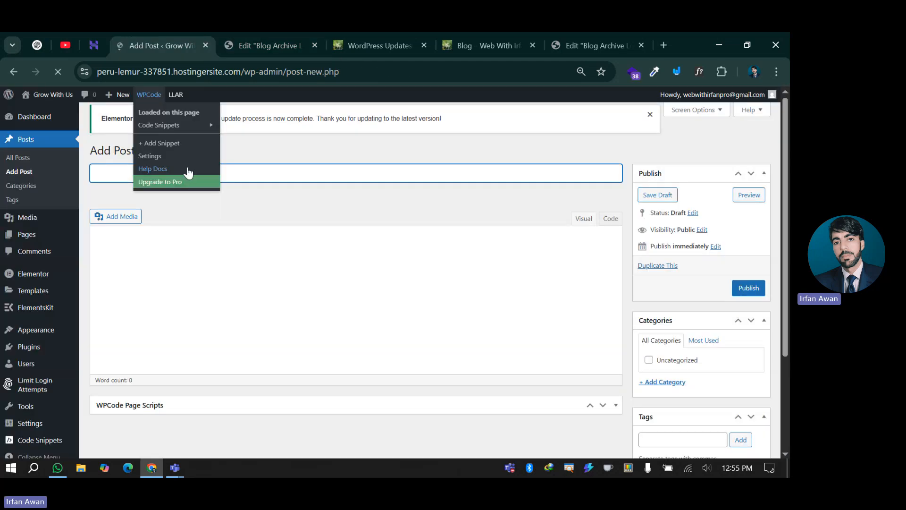
left_click(278, 182)
type("Te")
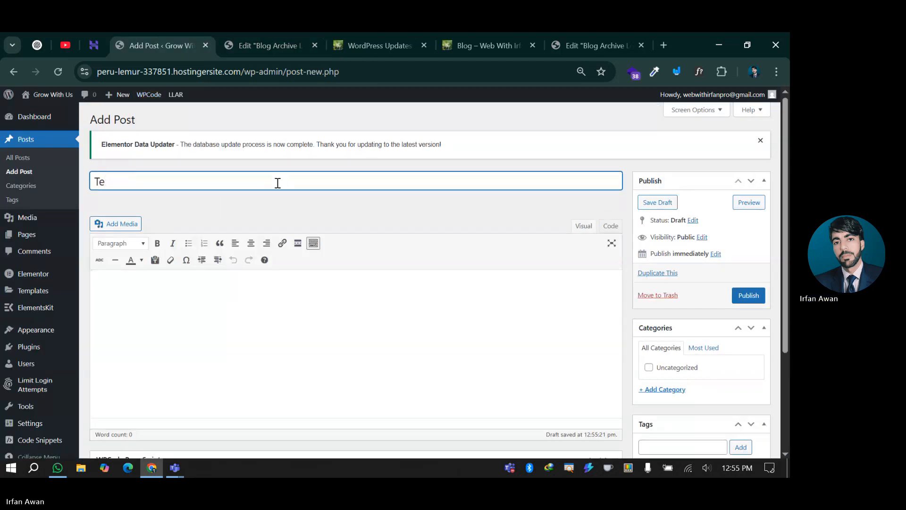
type("st Post")
- Copy the Elementor Data Updater notice sentence into the Test Post body as plain, unformatted text
left_click(236, 303)
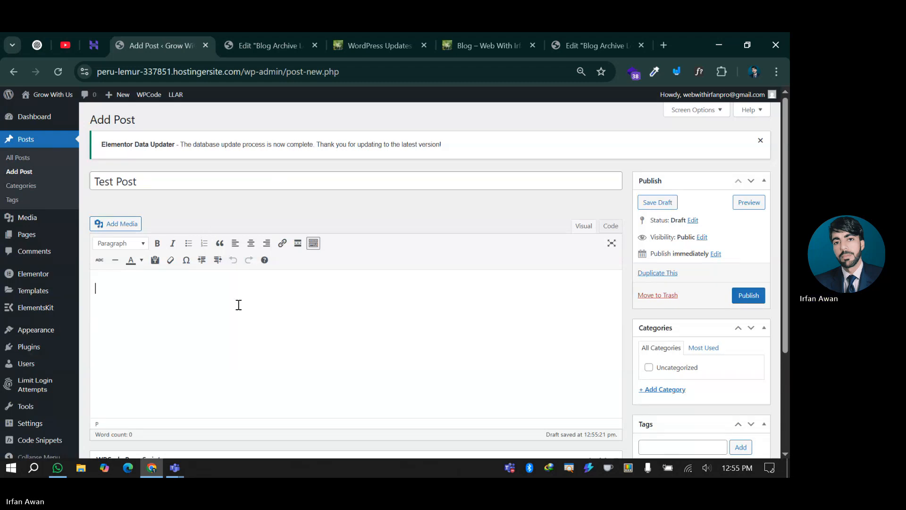
triple_click(335, 144)
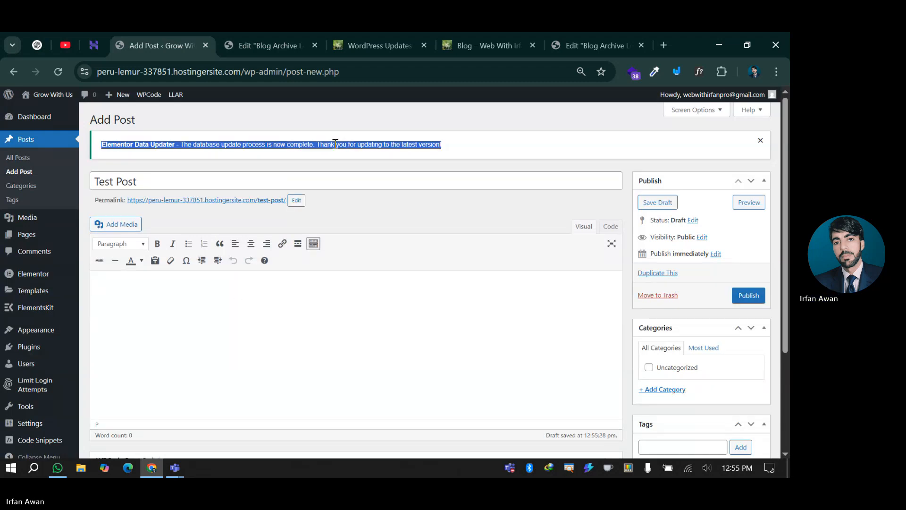
left_click(245, 319)
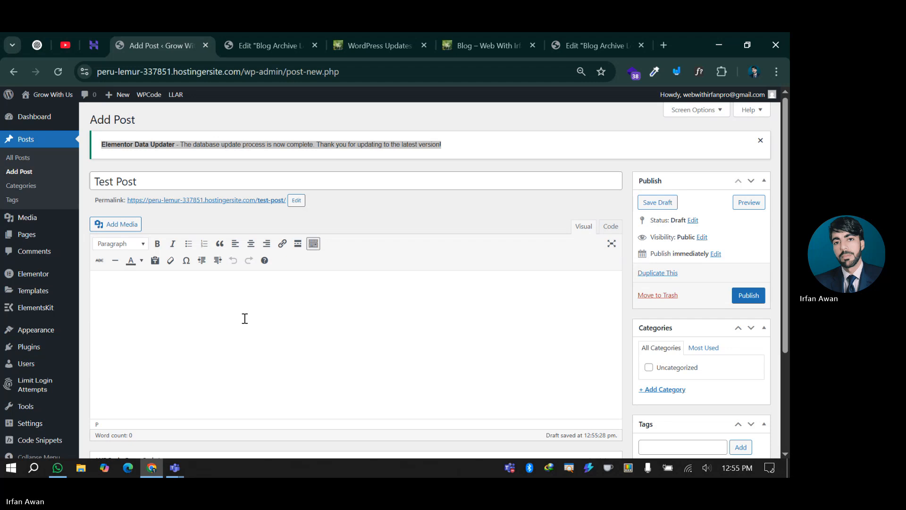
key("ctrl+v")
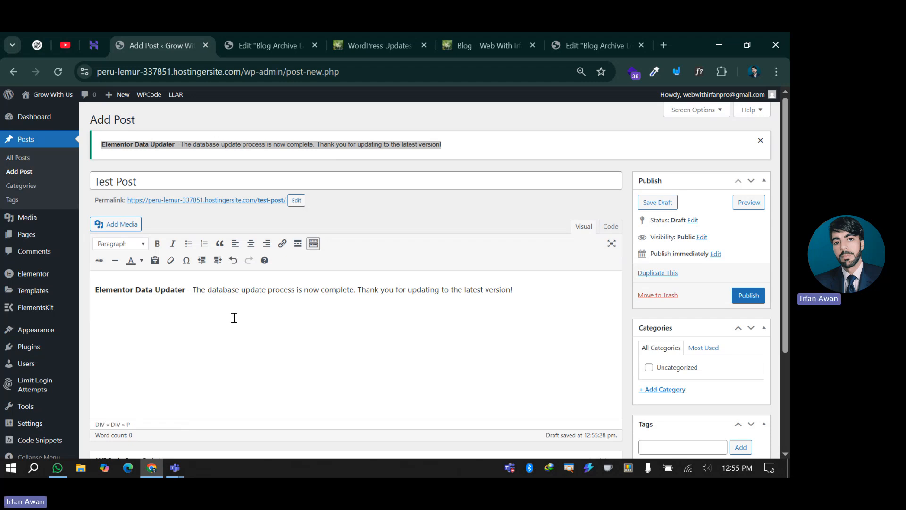
key("ctrl+a")
key("ctrl+shift+v")
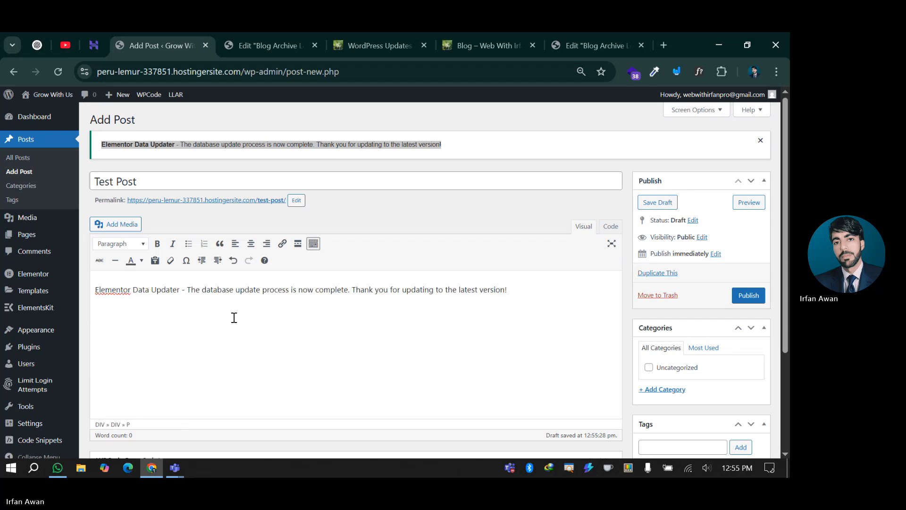
key("ctrl+v")
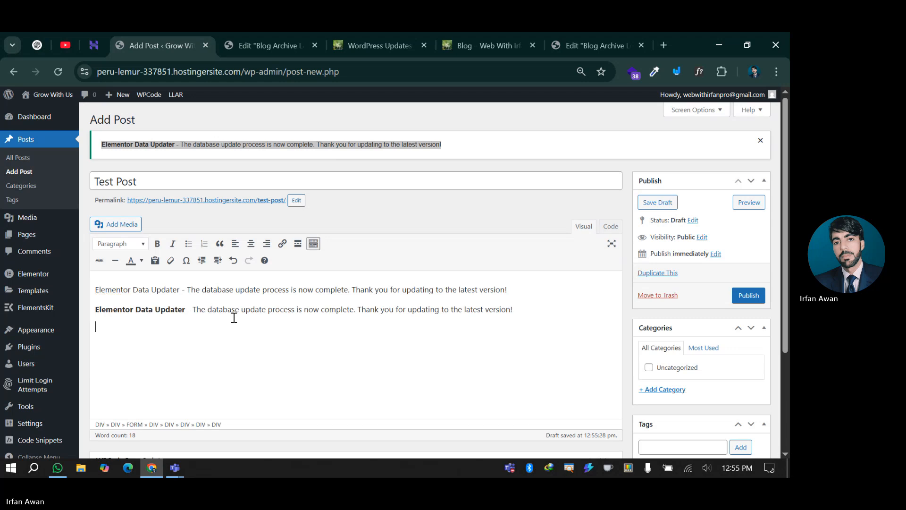
key("ctrl+z")
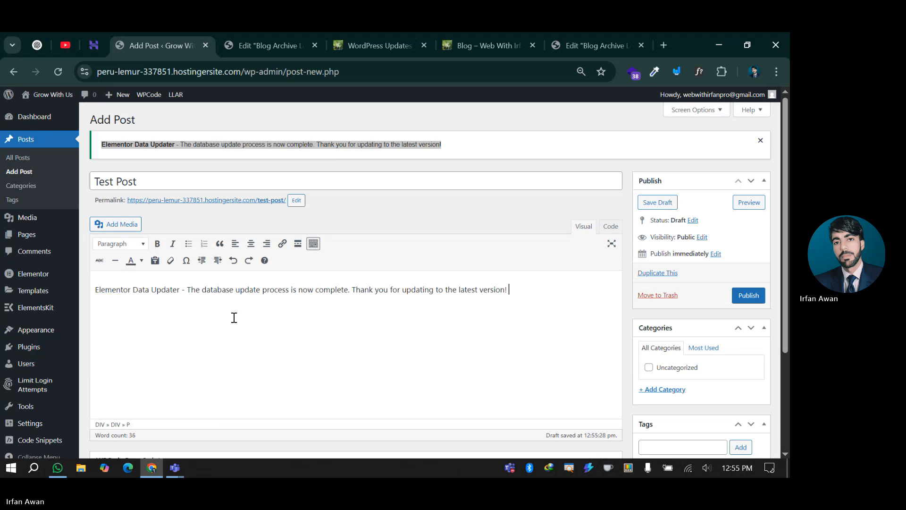
- Extend the post body with eleven more plain-text copies of the notice sentence and publish the post
triple_click(243, 287)
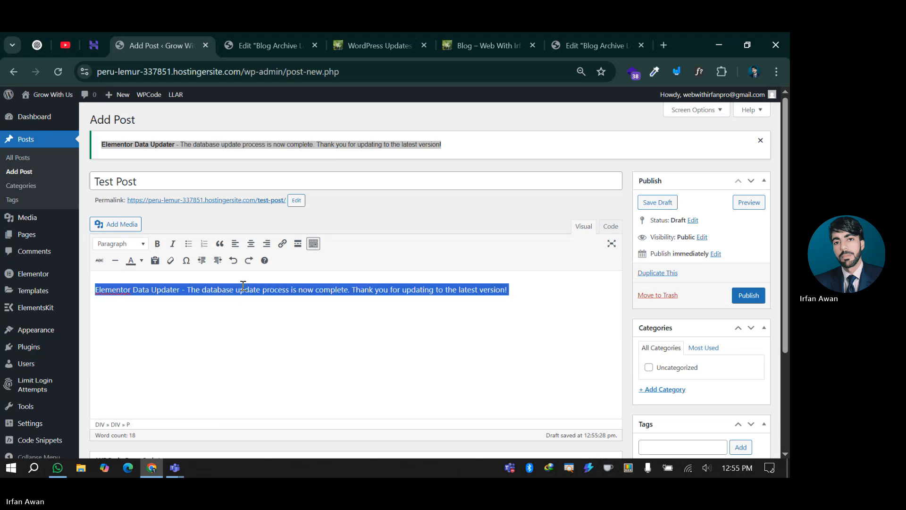
left_click(526, 292)
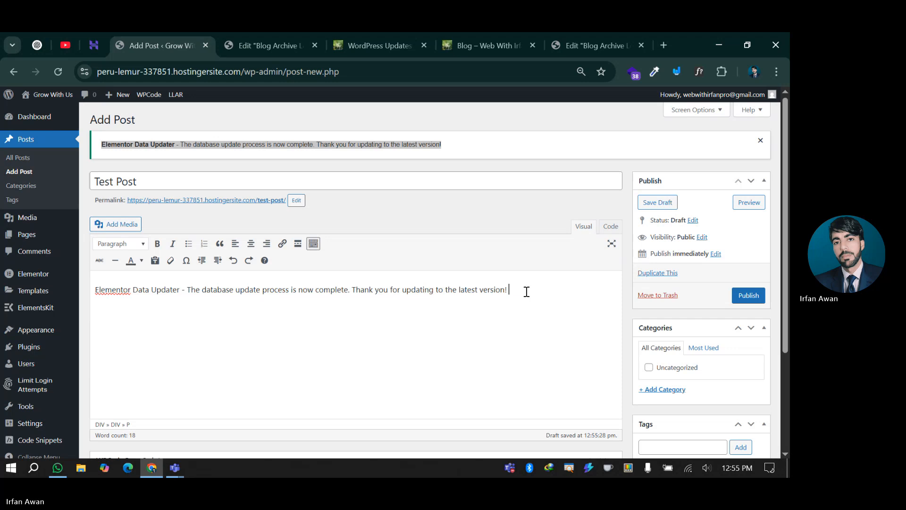
key("ctrl+shift+v")
key("ctrl+shift+v")
key("ctrl+shift+v")
key("ctrl+shift+v")
key("ctrl+shift+v")
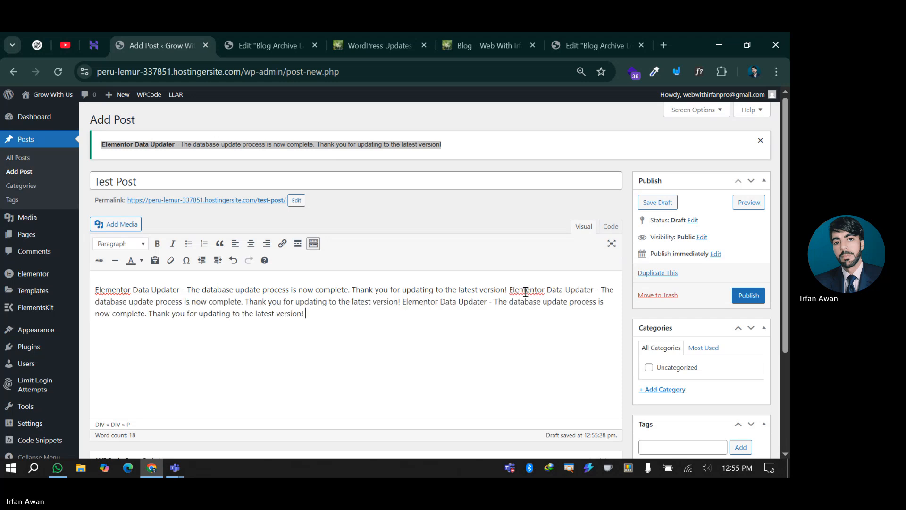
key("ctrl+shift+v")
key("ctrl+shift+v")
key("ctrl+shift+v")
key("ctrl+shift+v")
key("ctrl+shift+v")
key("ctrl+shift+v")
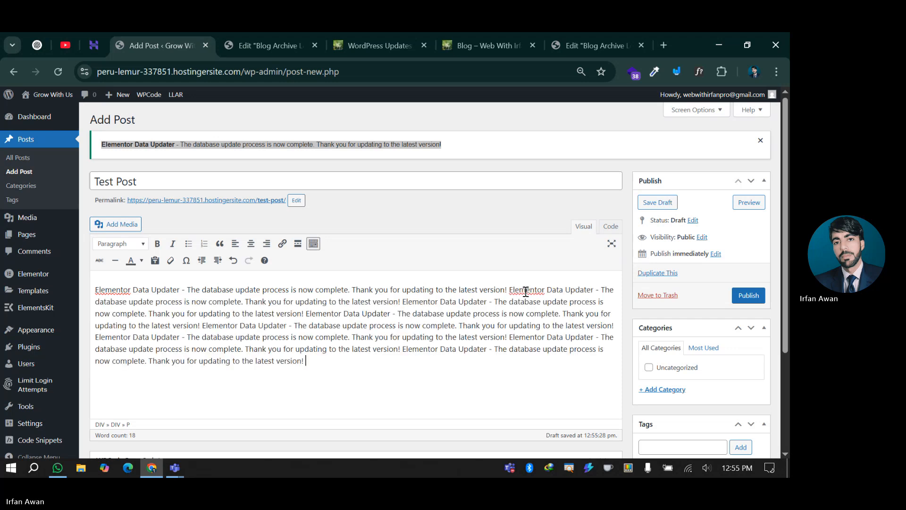
left_click(750, 296)
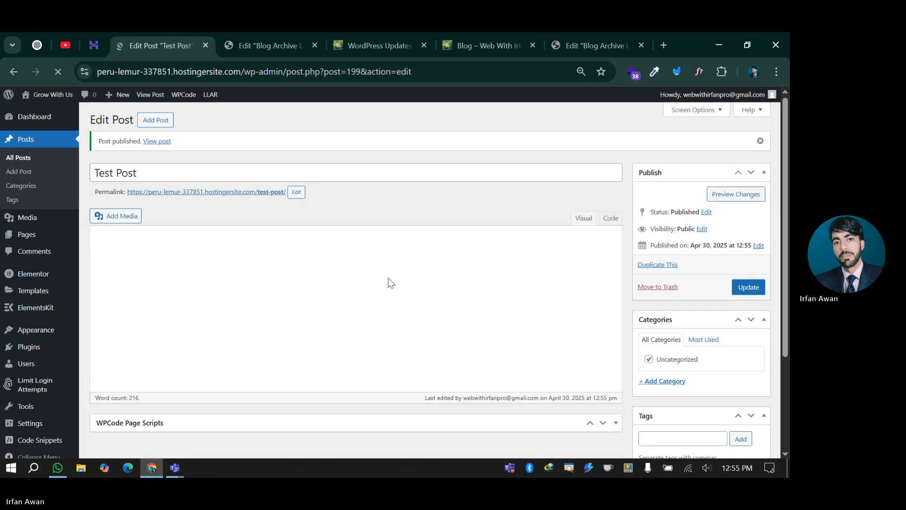
- Set the light bulb image pexels-pixabay-355952.jpg as Test Post's featured image and update the post
key("ctrl+Tab")
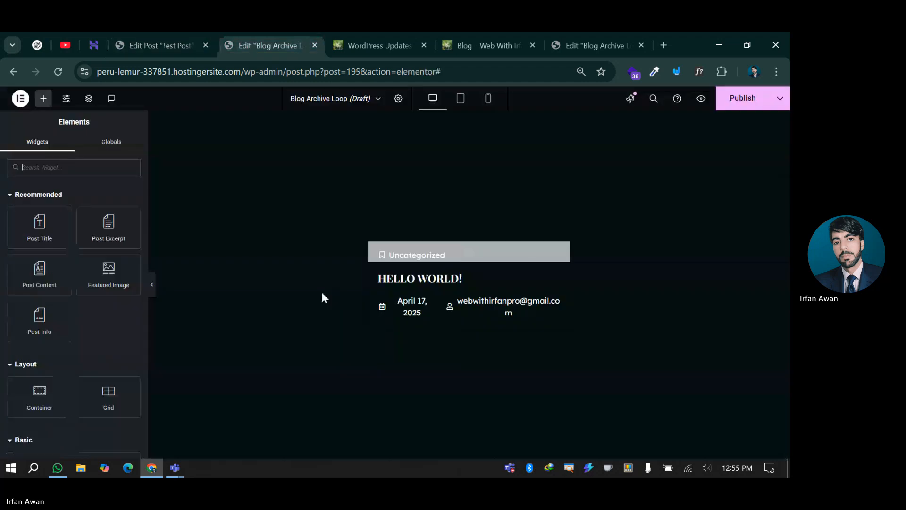
left_click(172, 34)
scroll(677, 399, "down", 5)
left_click(677, 399)
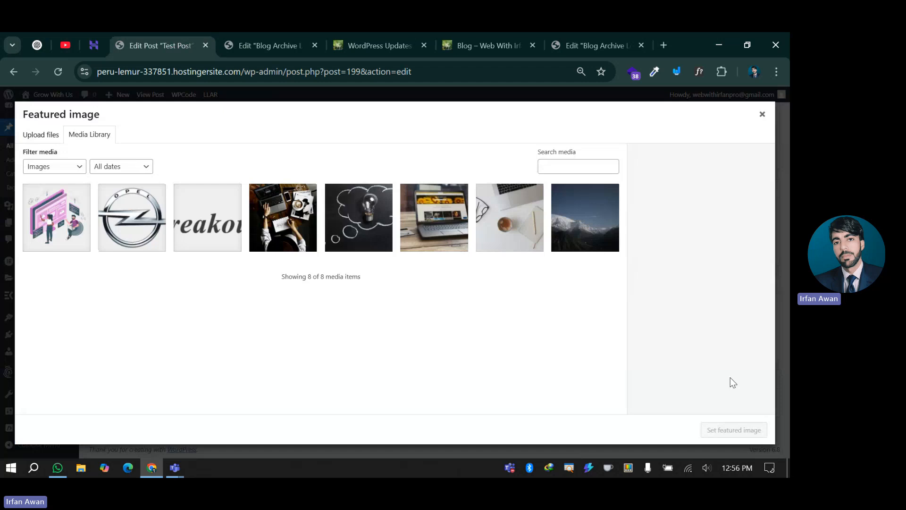
left_click(388, 249)
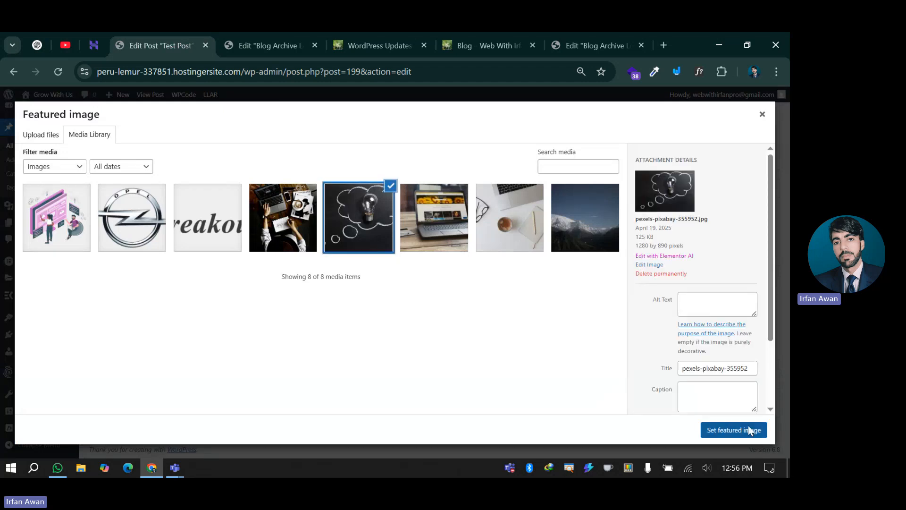
left_click(749, 428)
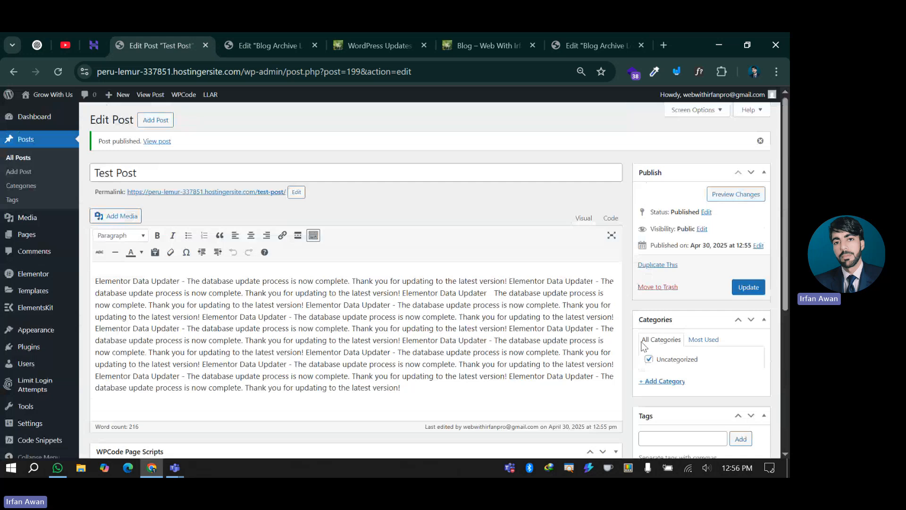
- Set the Blog Archive Loop template's preview item to the post "Test Post" and apply the preview
key("ctrl+Tab")
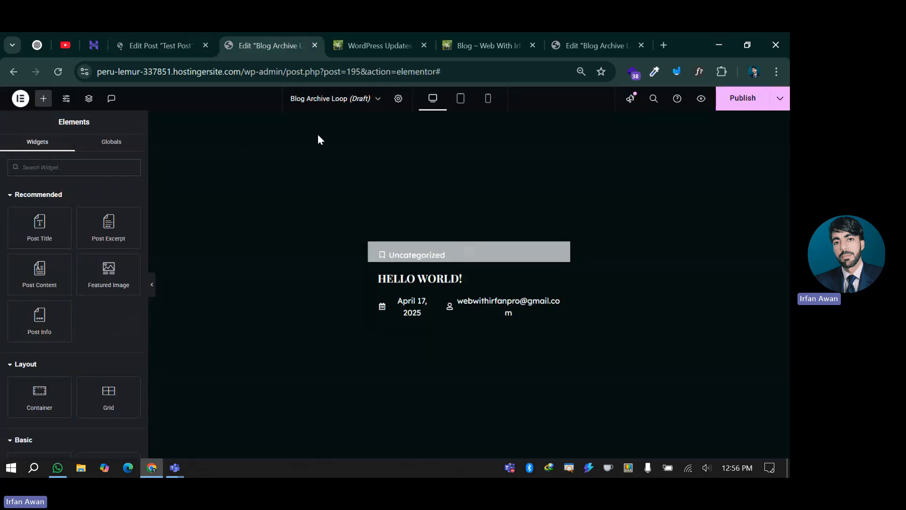
left_click(400, 100)
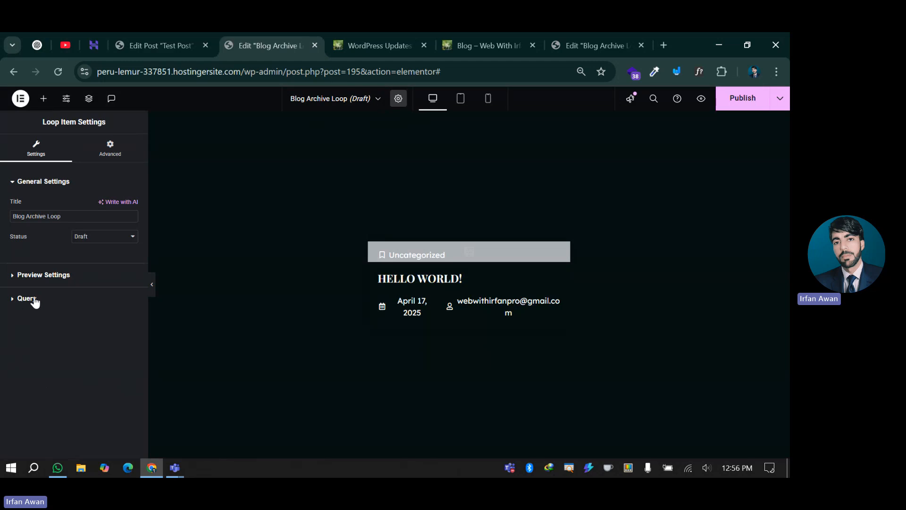
left_click(36, 280)
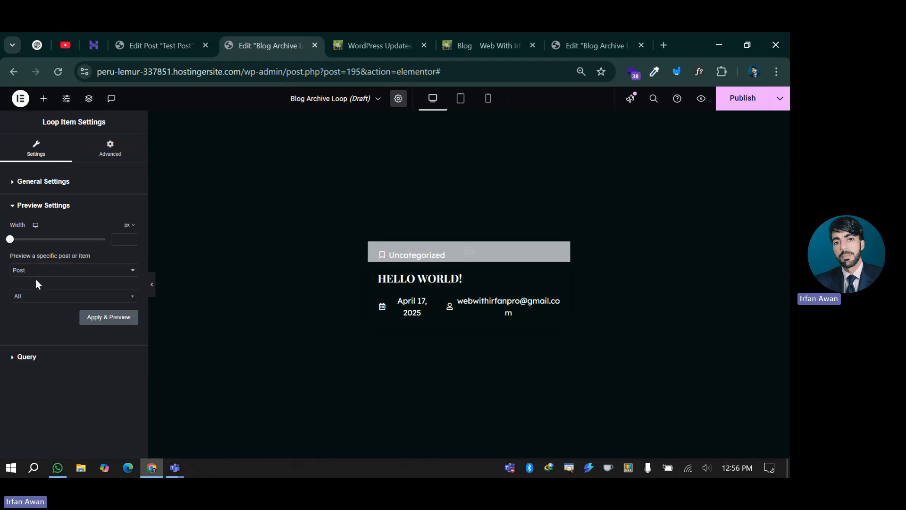
left_click(30, 297)
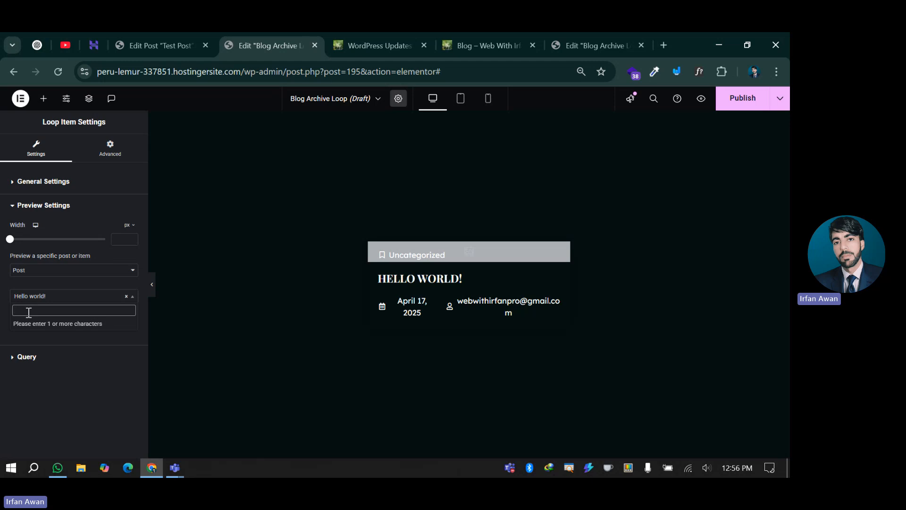
type("test")
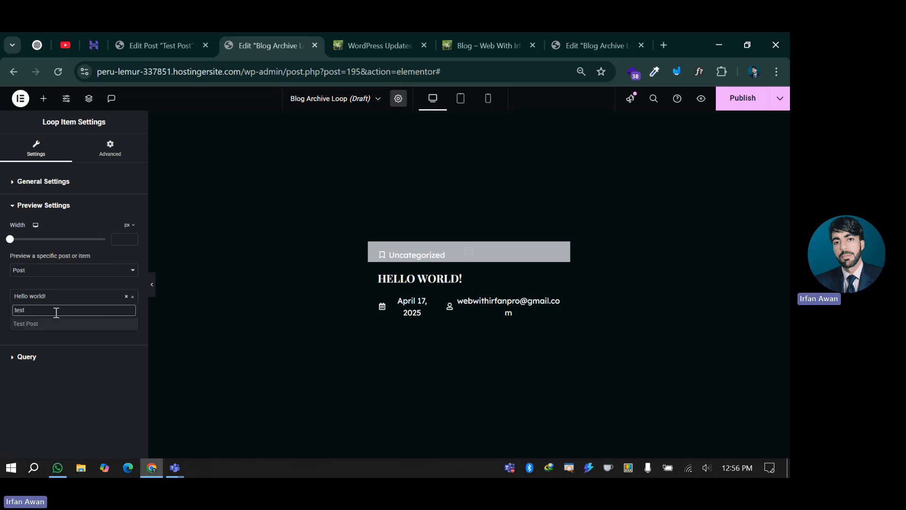
left_click(33, 325)
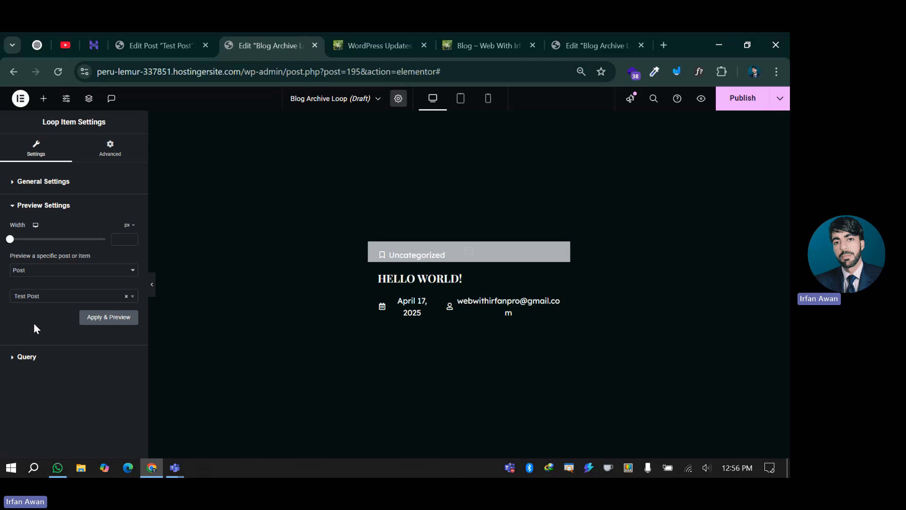
left_click(109, 325)
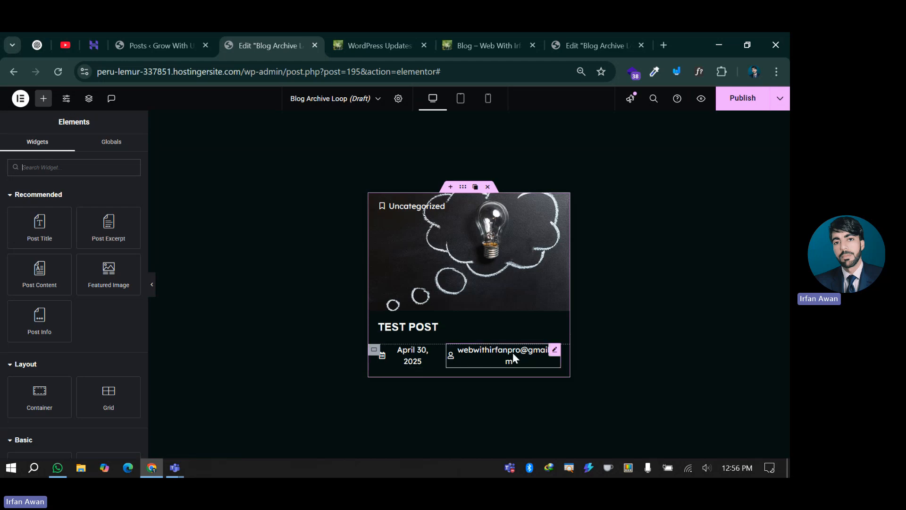
- Open the administrator account's profile for editing from the Grow With Us site's user list
left_click(165, 39)
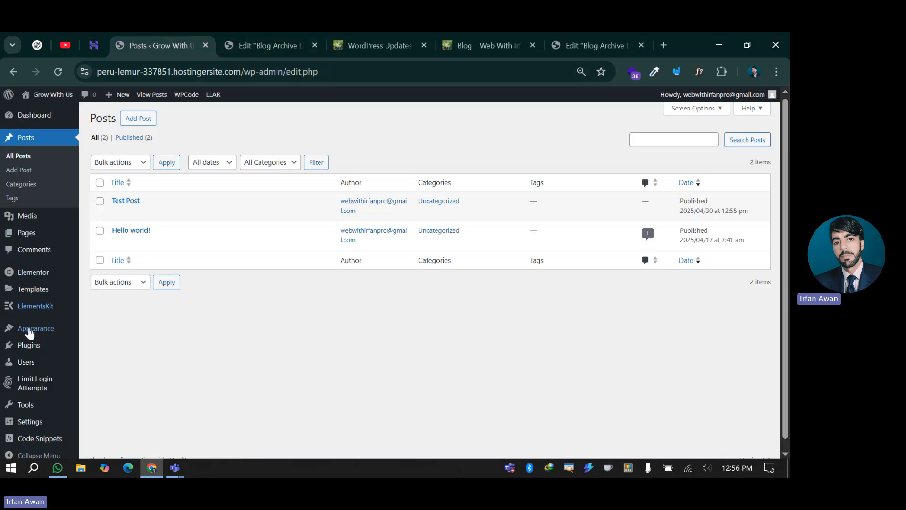
left_click(25, 355)
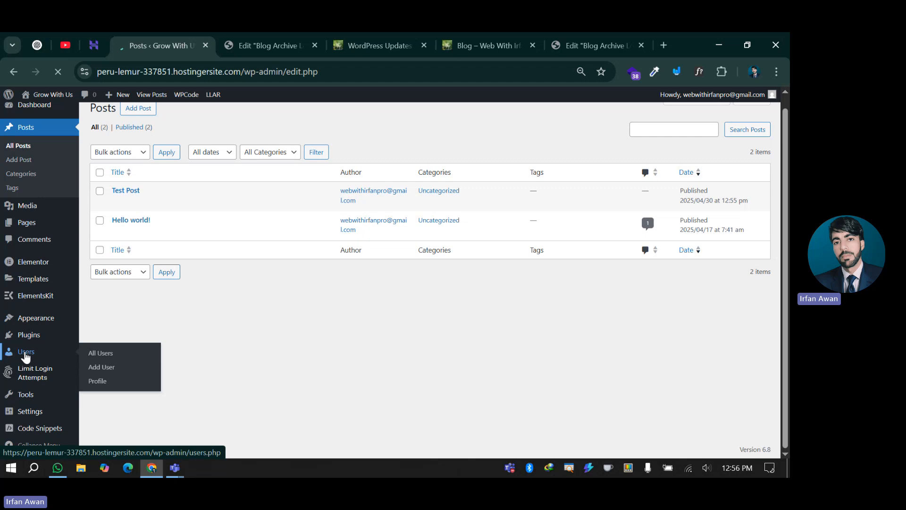
left_click(278, 44)
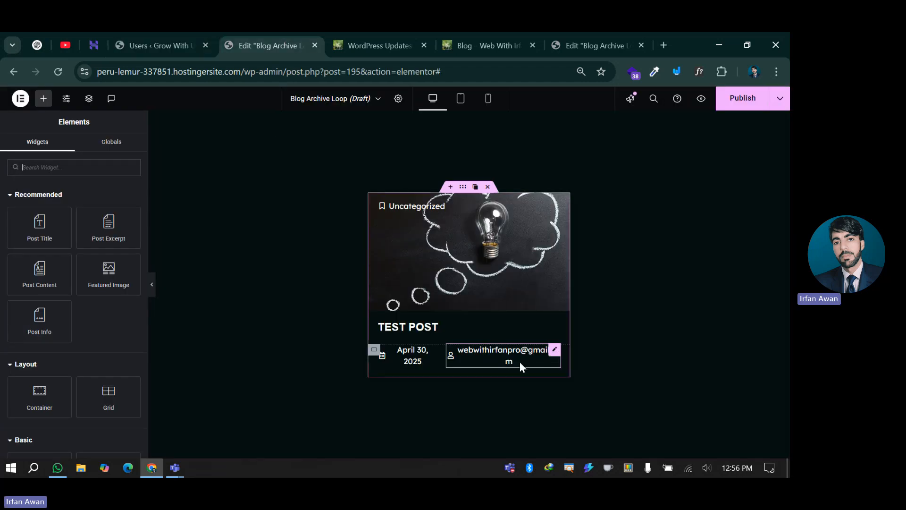
left_click(179, 46)
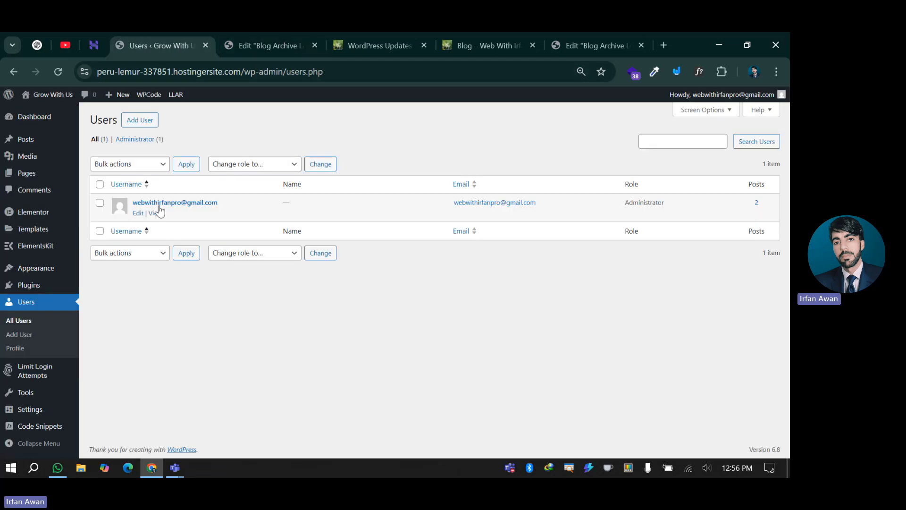
left_click(139, 213)
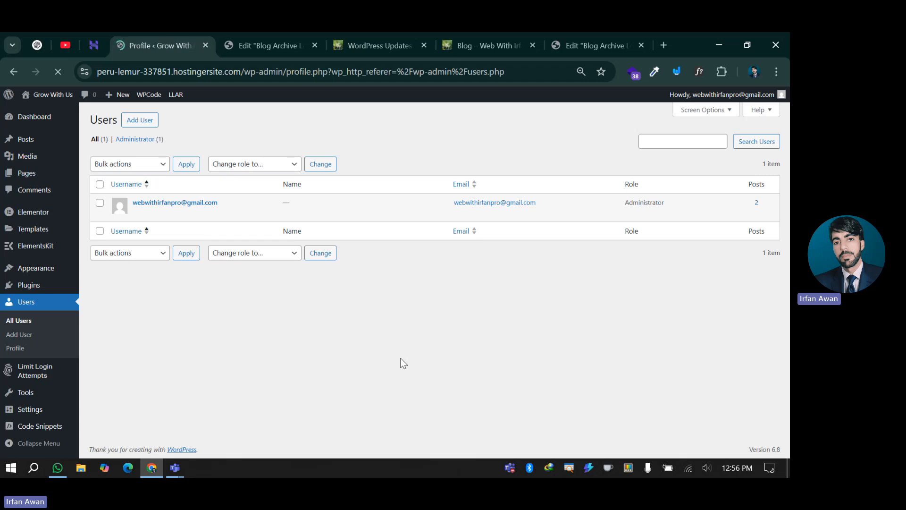
- Fill in the administrator's first name and last name as separate entries in the profile
scroll(222, 353, "down", 5)
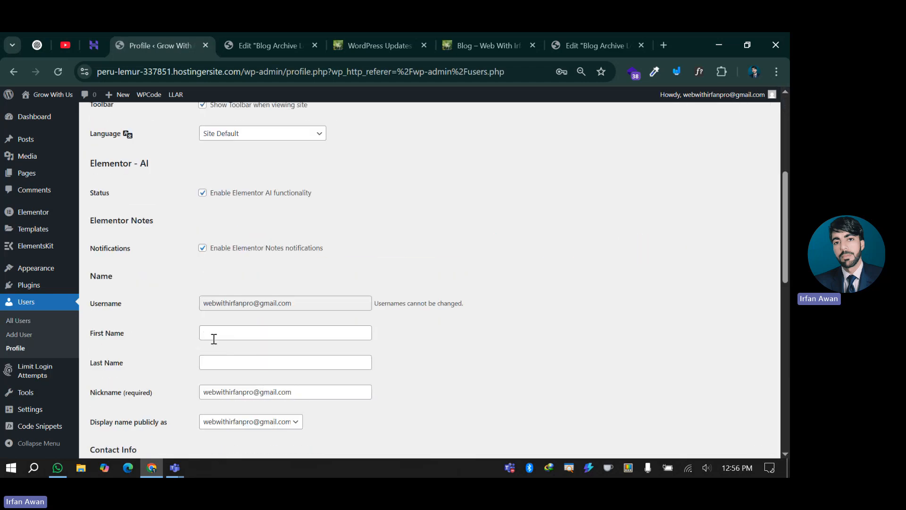
left_click(214, 339)
left_click(301, 368)
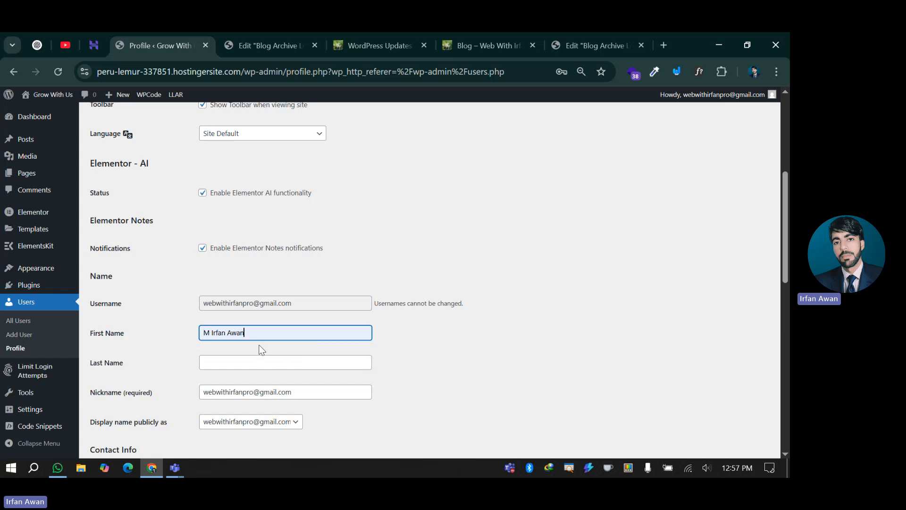
double_click(228, 332)
key("BackSpace")
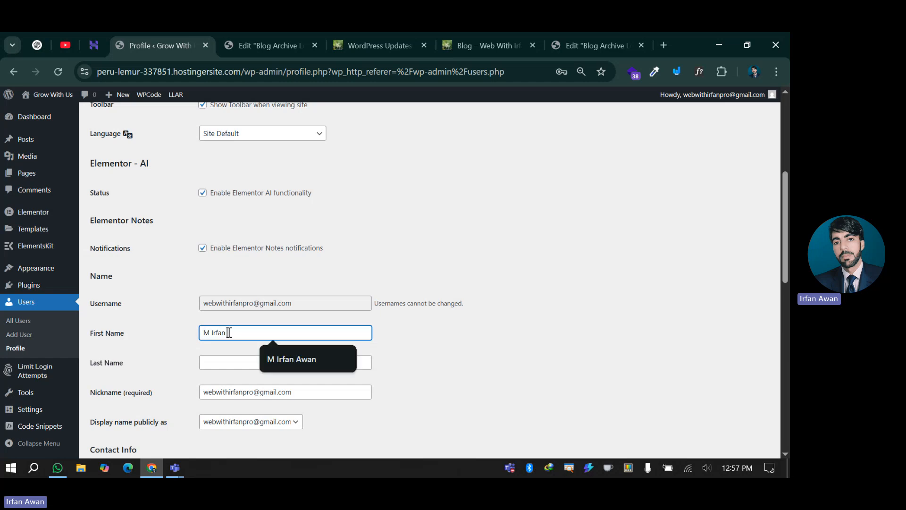
left_click(207, 362)
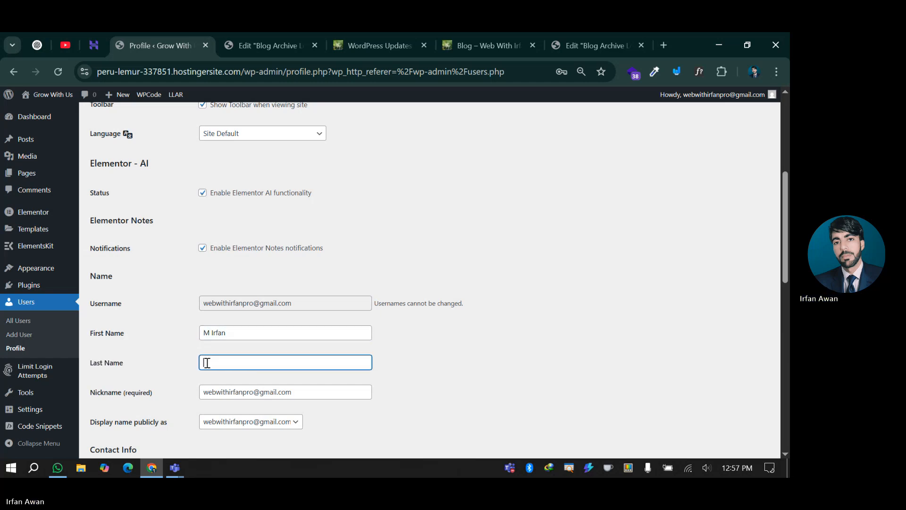
type("Awan")
- Set the public display name to the first name followed by the last name and update the profile
scroll(184, 351, "down", 6)
scroll(203, 320, "up", 5)
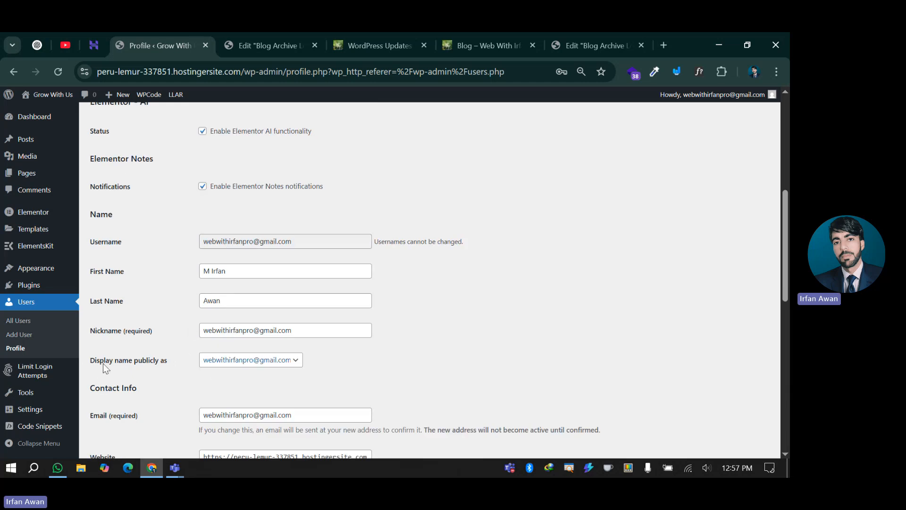
left_click(238, 362)
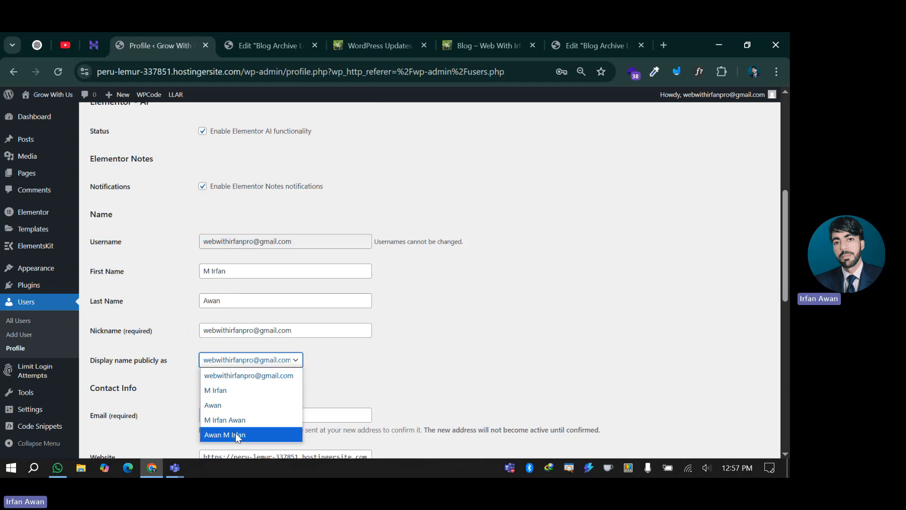
left_click(235, 419)
scroll(188, 369, "down", 10)
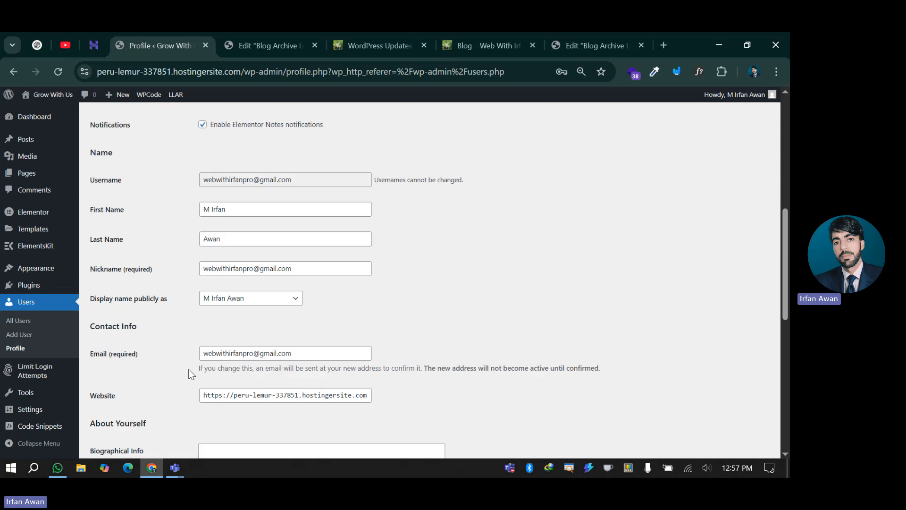
left_click(127, 408)
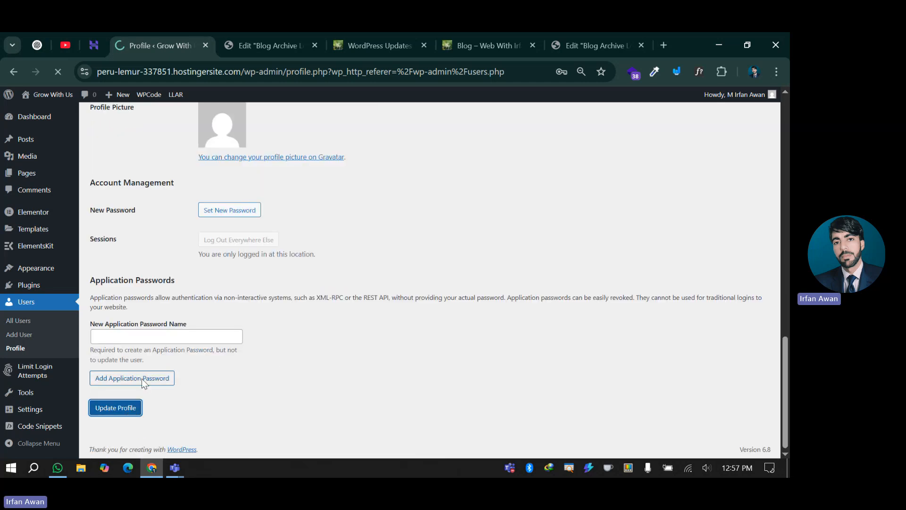
scroll(141, 378, "up", 5)
- In the Blog Archive Loop template, set the card's outer container background to the global Accent color
left_click(273, 43)
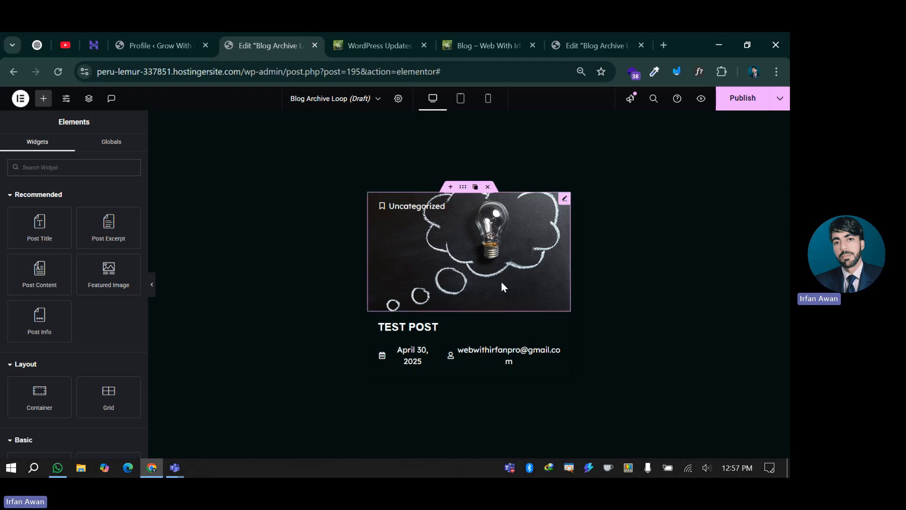
left_click(467, 188)
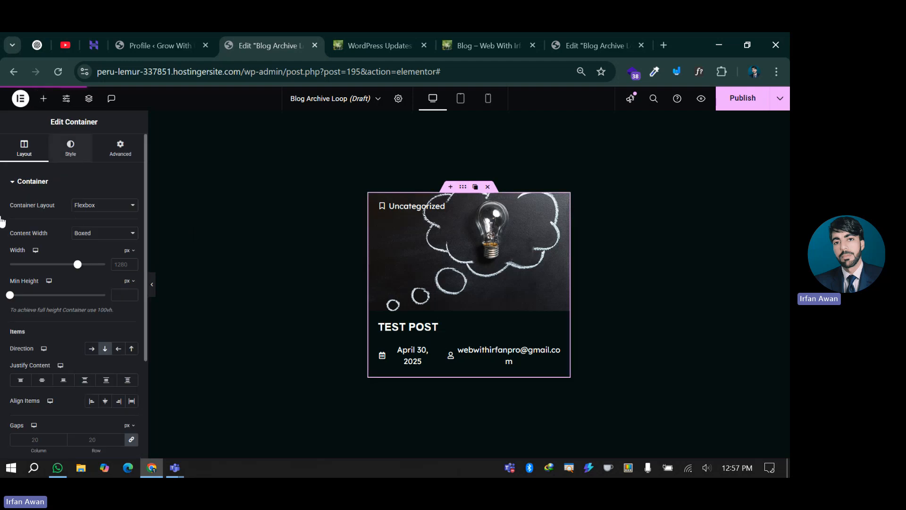
left_click(74, 152)
left_click(115, 247)
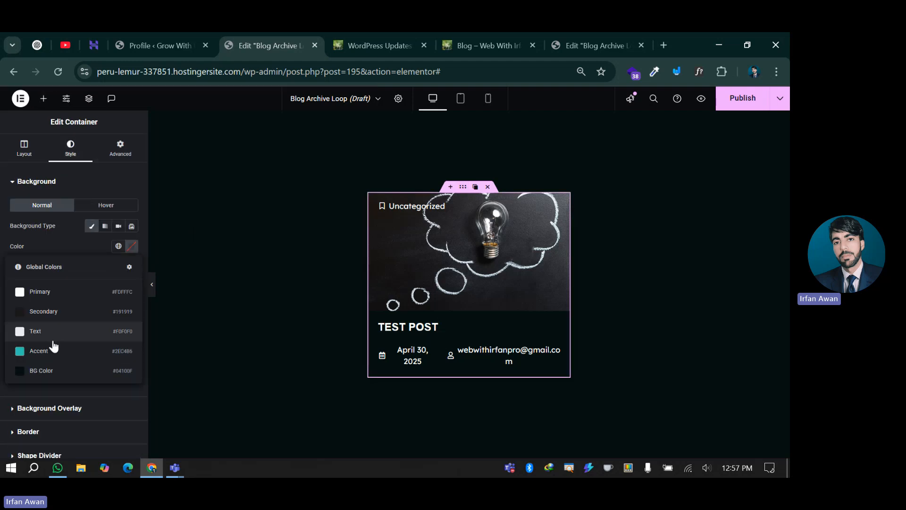
left_click(46, 359)
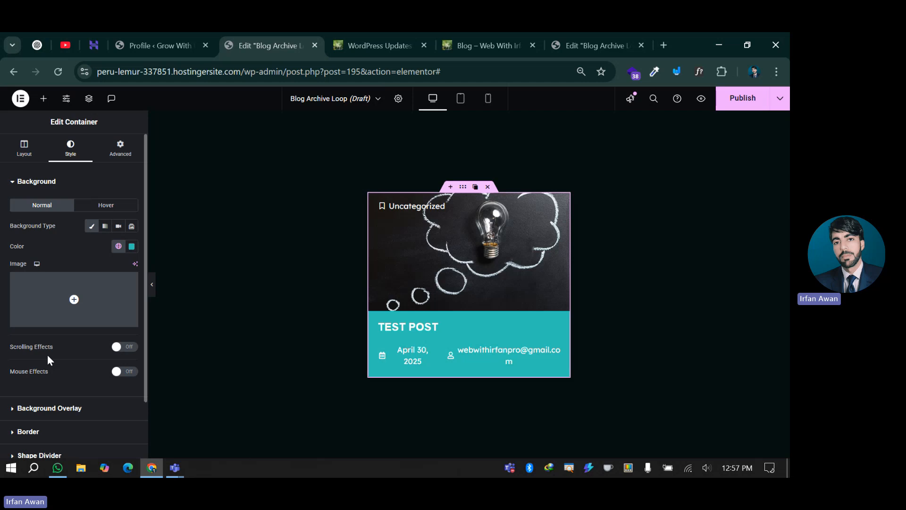
- Try the global Secondary color and black #000000 as the card container's background, and view the card without the editor panel
left_click(118, 247)
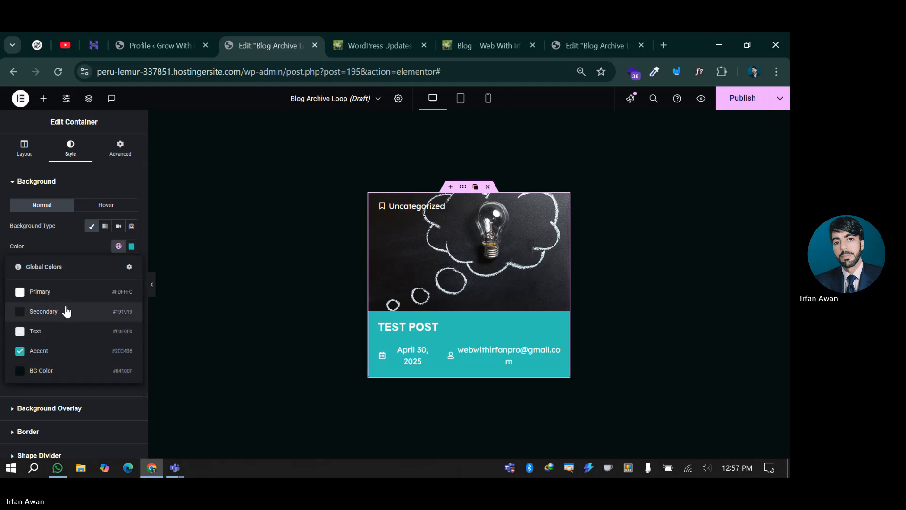
left_click(66, 312)
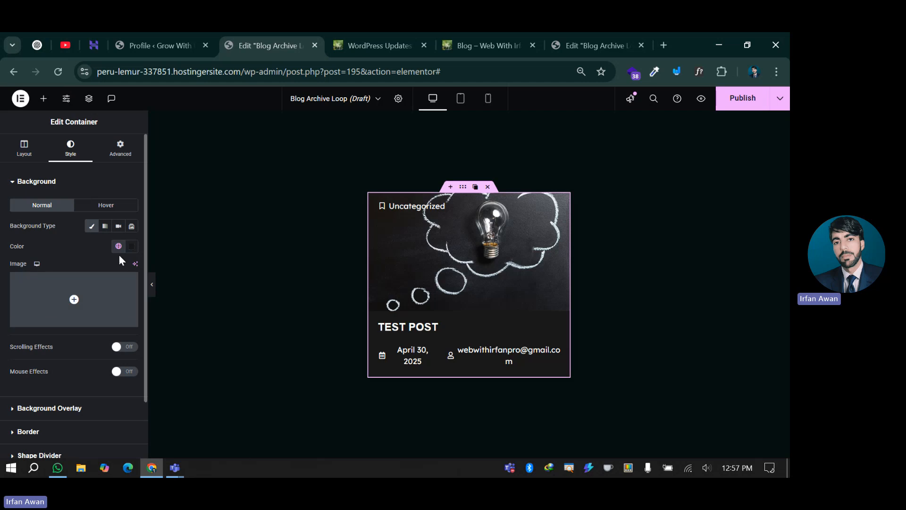
left_click(131, 246)
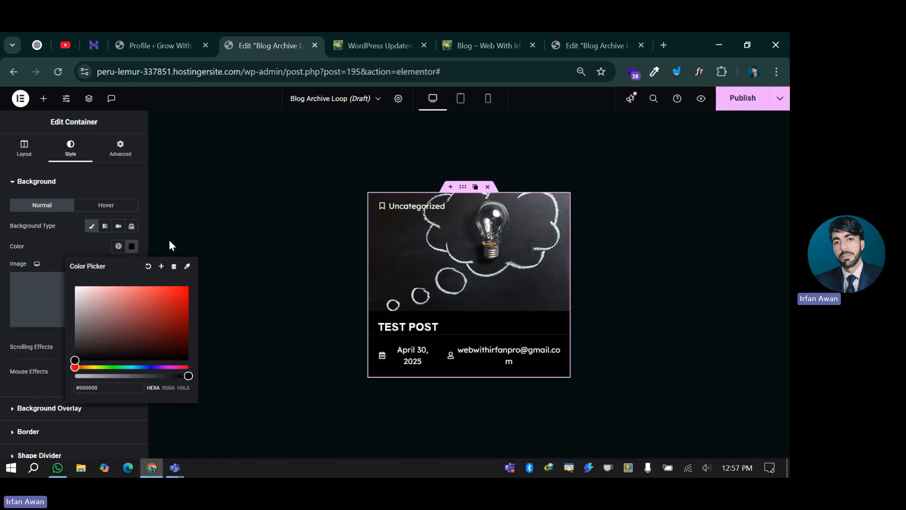
left_click(142, 185)
left_click(151, 284)
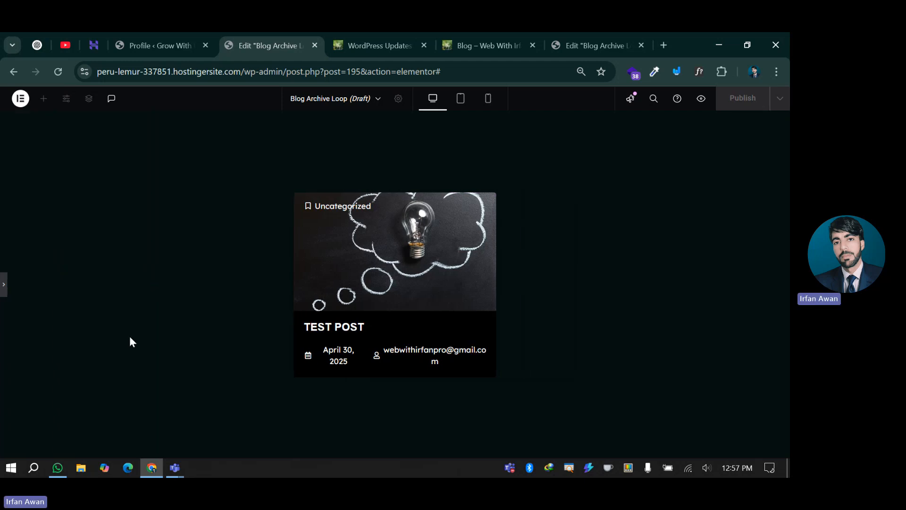
- Compare the global Text color as the card container's background and settle on the global Accent color
left_click(5, 285)
left_click(60, 183)
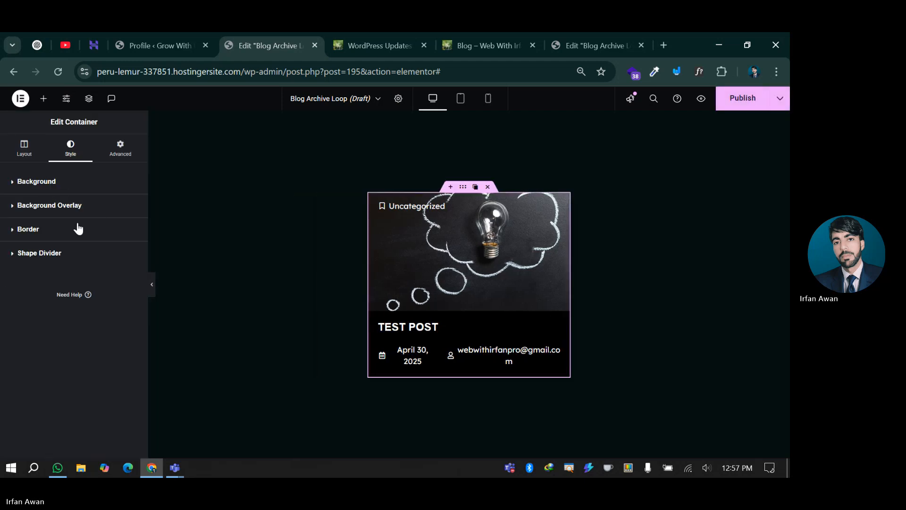
left_click(118, 246)
left_click(45, 342)
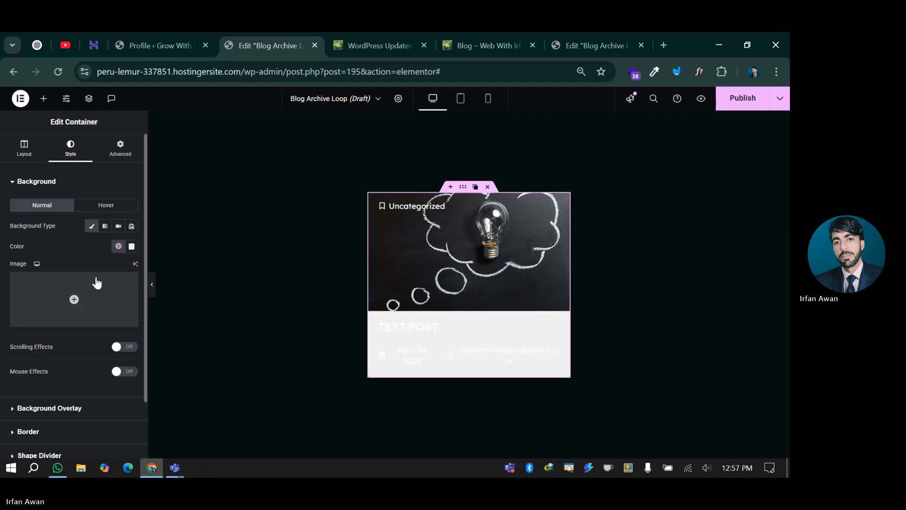
left_click(118, 246)
left_click(48, 350)
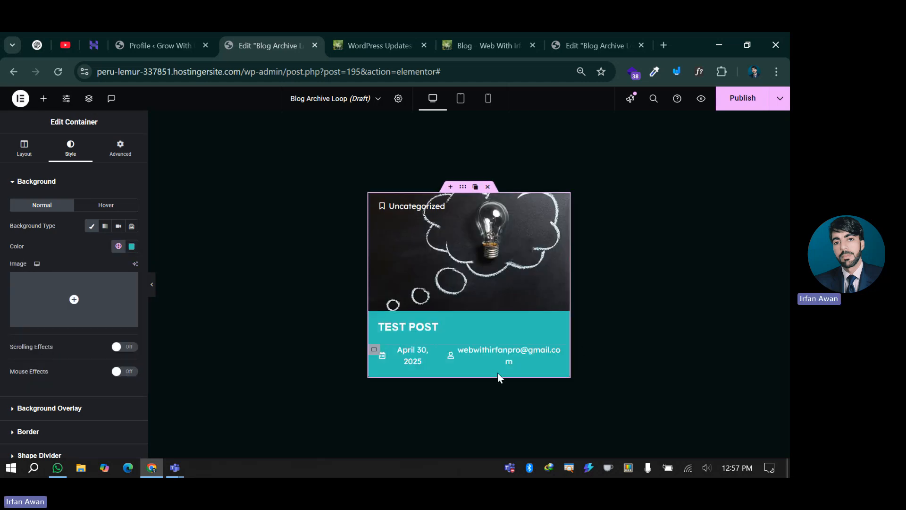
- Open the global color choices for the background of the Uncategorized category's Icon List
left_click(429, 207)
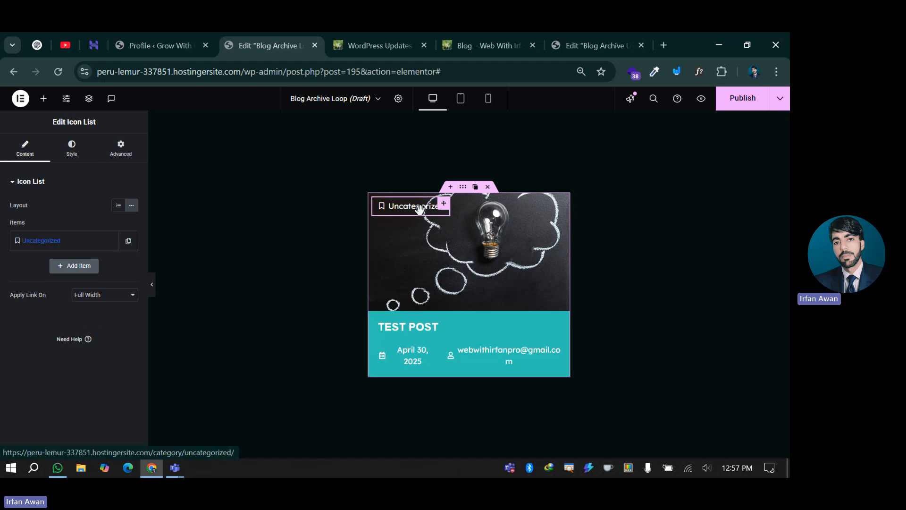
left_click(72, 148)
left_click(124, 150)
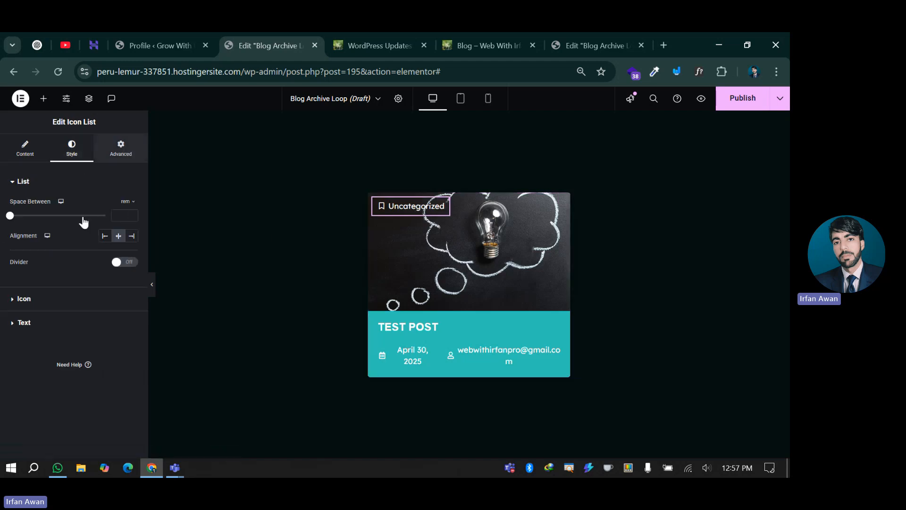
scroll(60, 285, "down", 10)
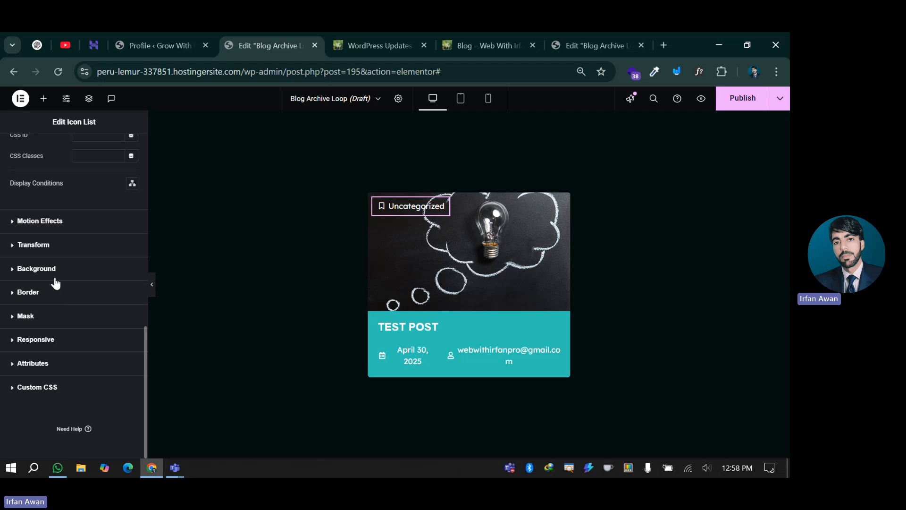
left_click(52, 270)
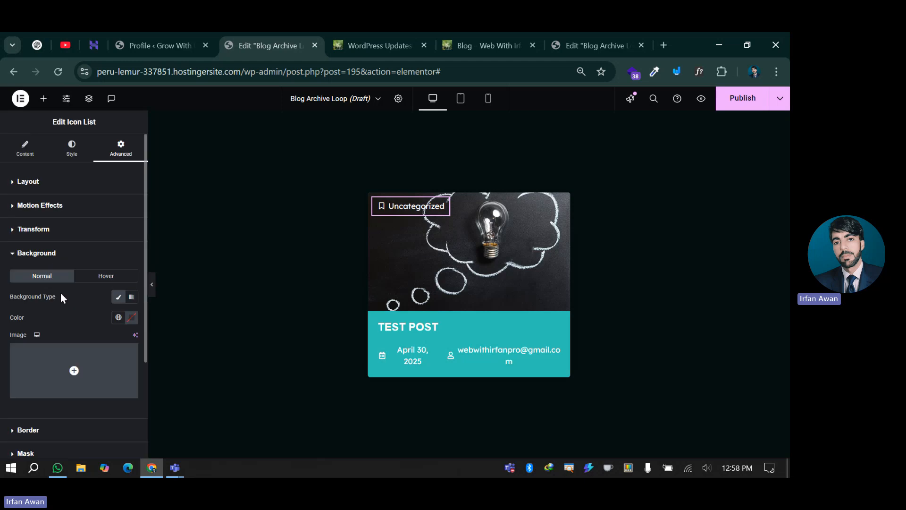
left_click(117, 319)
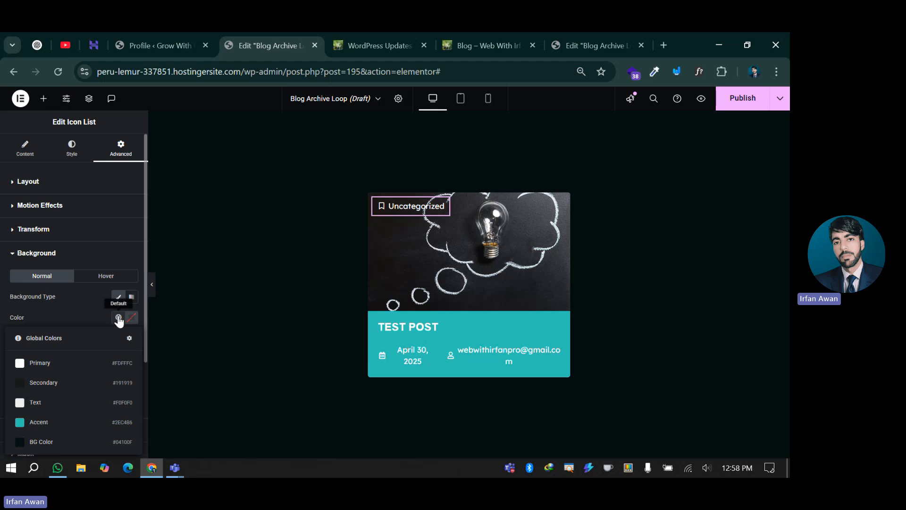
- Check which background color the SEO category's Icon List uses in the original Blog Archive Loop template on the other site
left_click(558, 40)
left_click(378, 191)
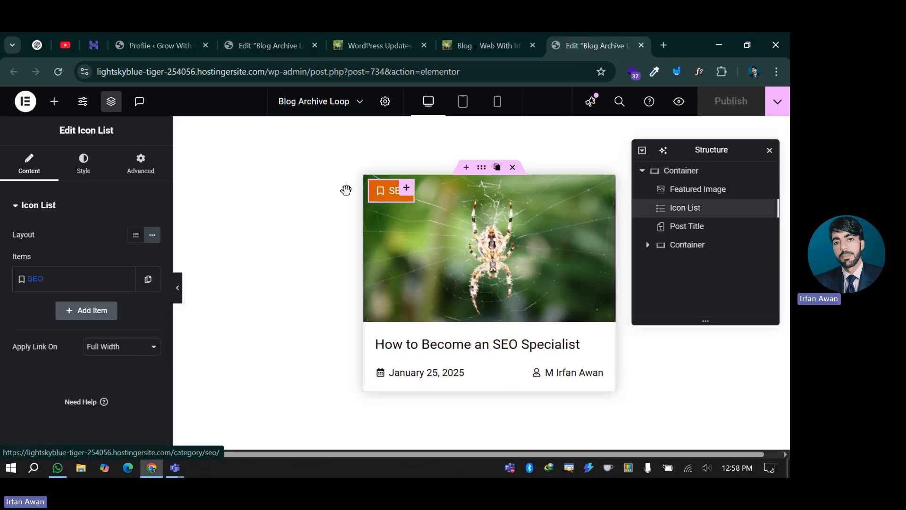
left_click(141, 164)
scroll(68, 314, "down", 10)
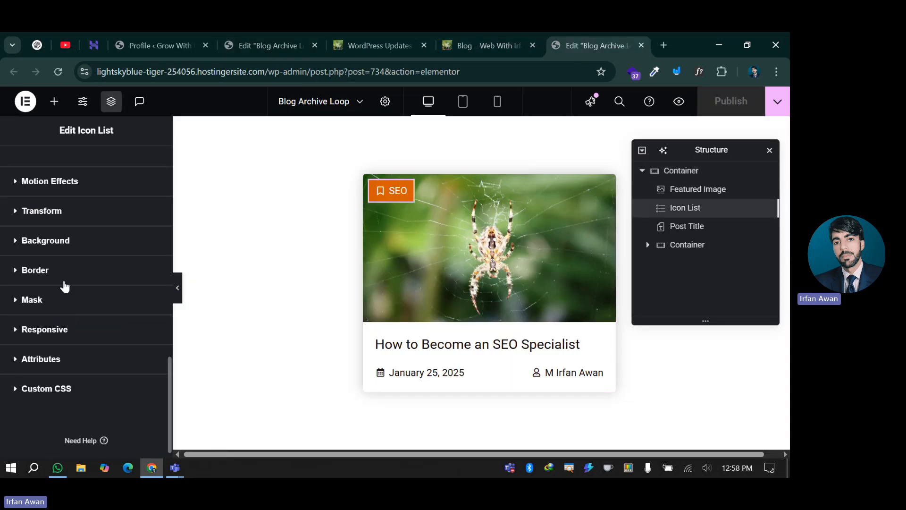
left_click(62, 242)
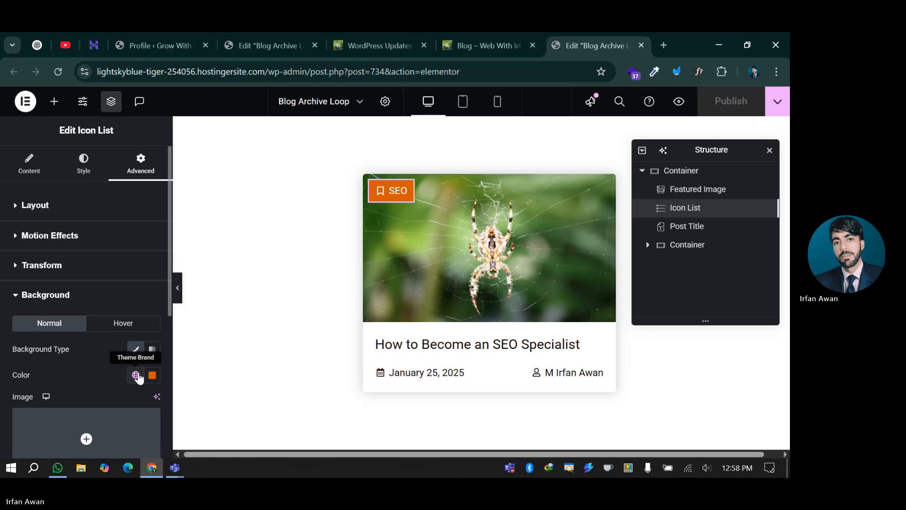
- Set the Uncategorized Icon List's background to the global Accent color in the Grow With Us loop template
left_click(243, 45)
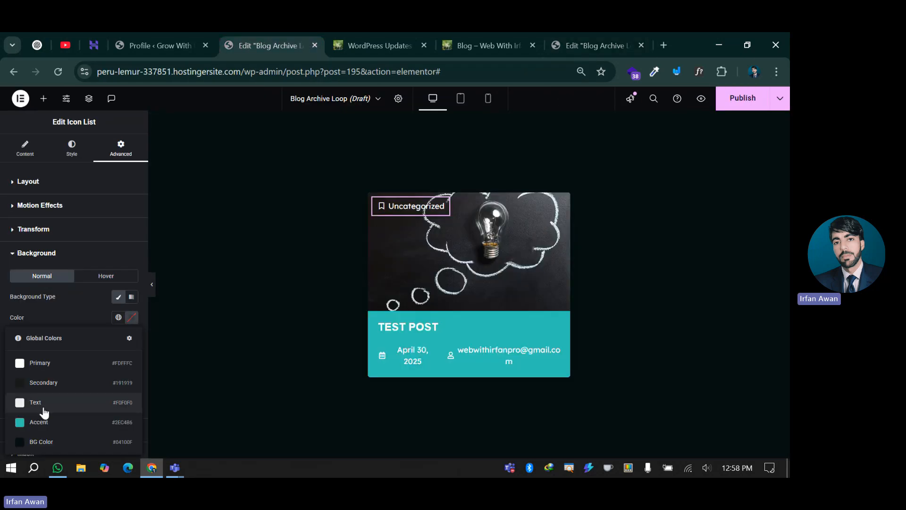
left_click(39, 422)
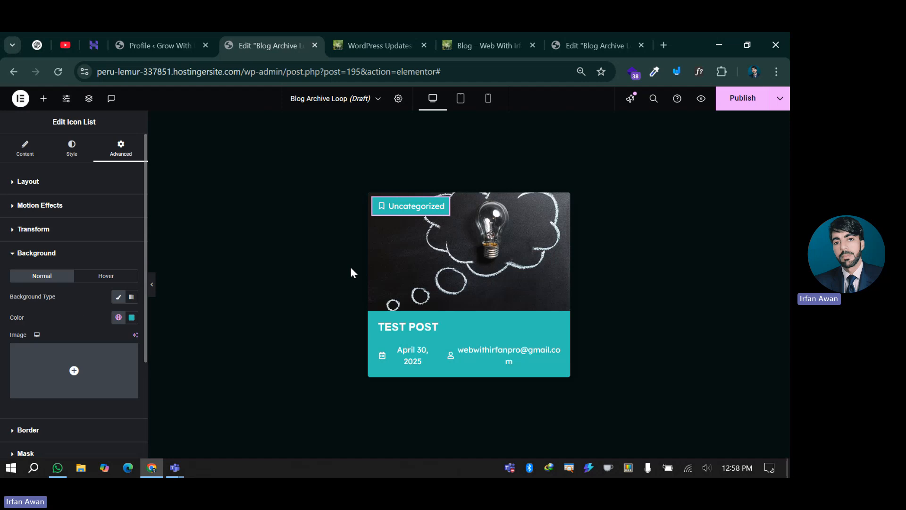
scroll(38, 331, "down", 3)
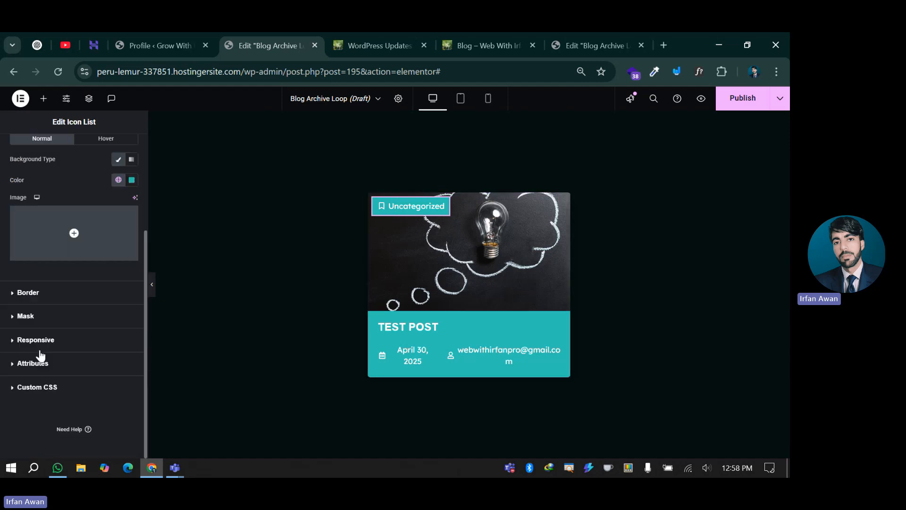
- Compare the card with the original loop template, check the Post Title's heading settings and publish the Blog Archive Loop template
left_click(597, 35)
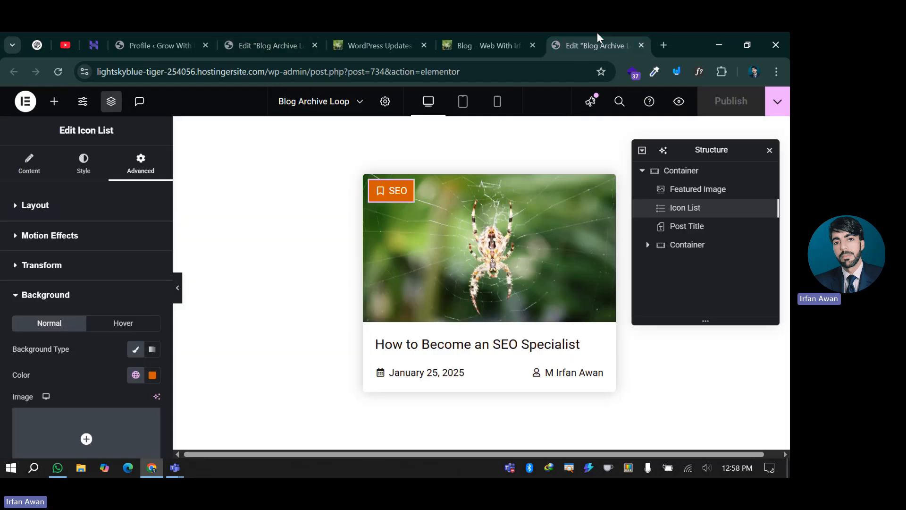
left_click(289, 37)
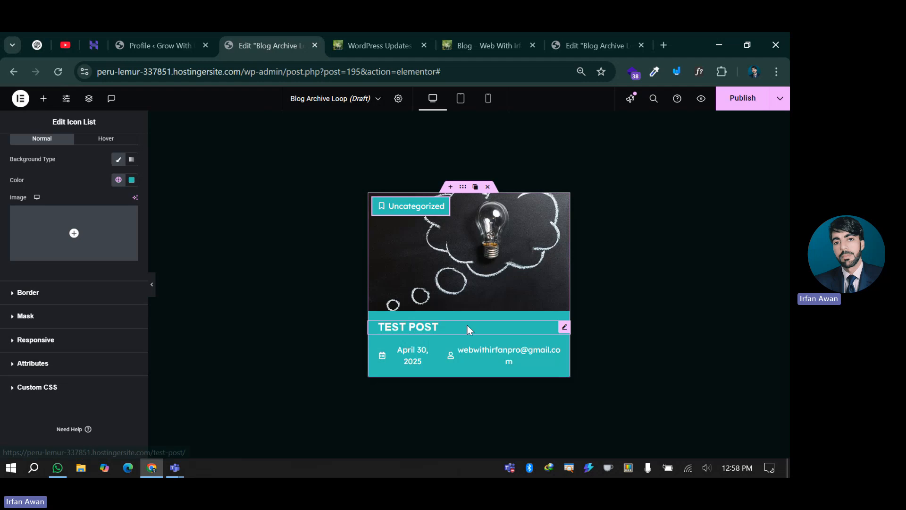
left_click(420, 330)
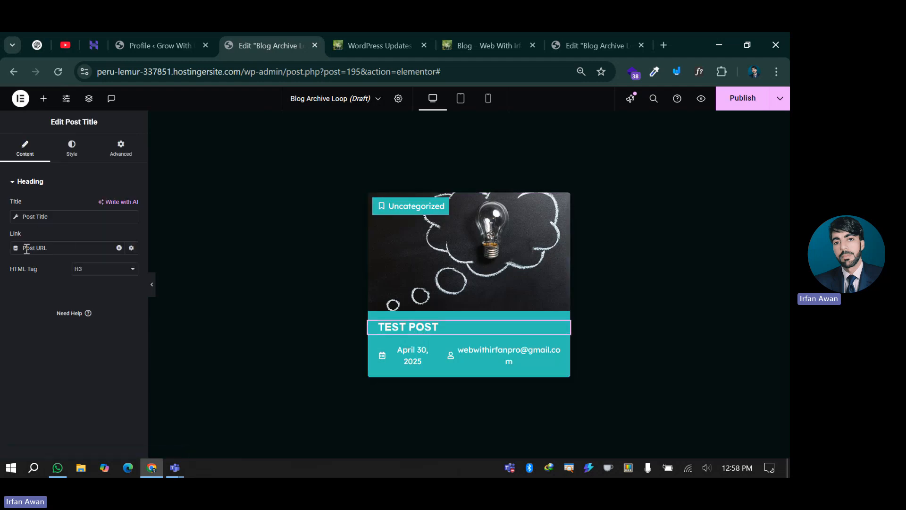
left_click(52, 218)
left_click(28, 354)
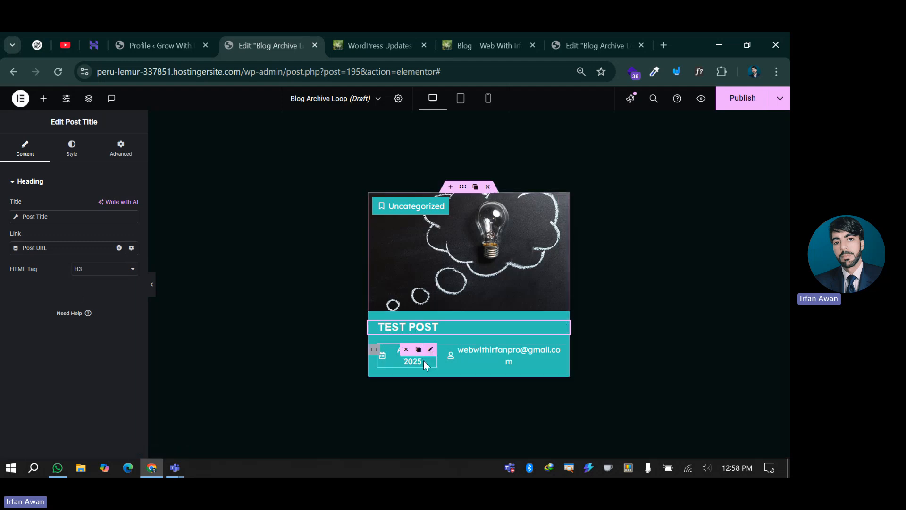
left_click(749, 97)
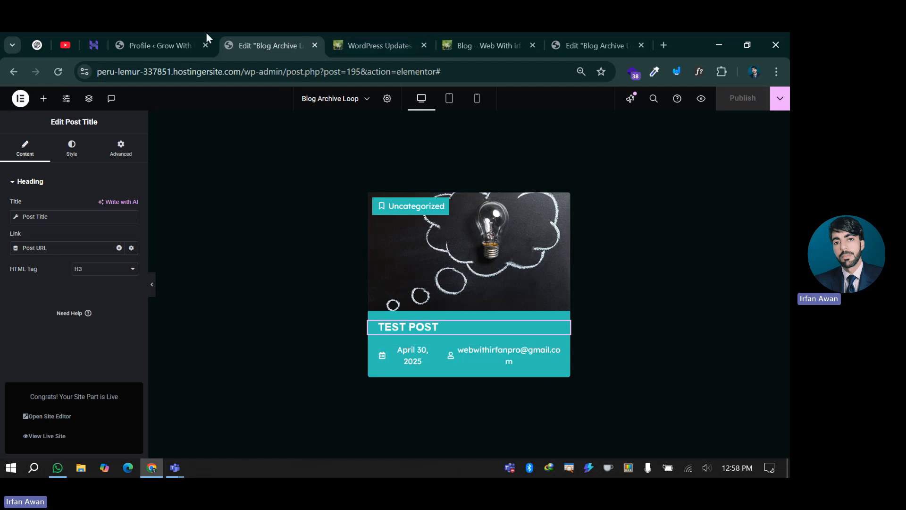
- Open the Grow With Us site's Theme Builder in a new tab and add a new Archive template
left_click(175, 36)
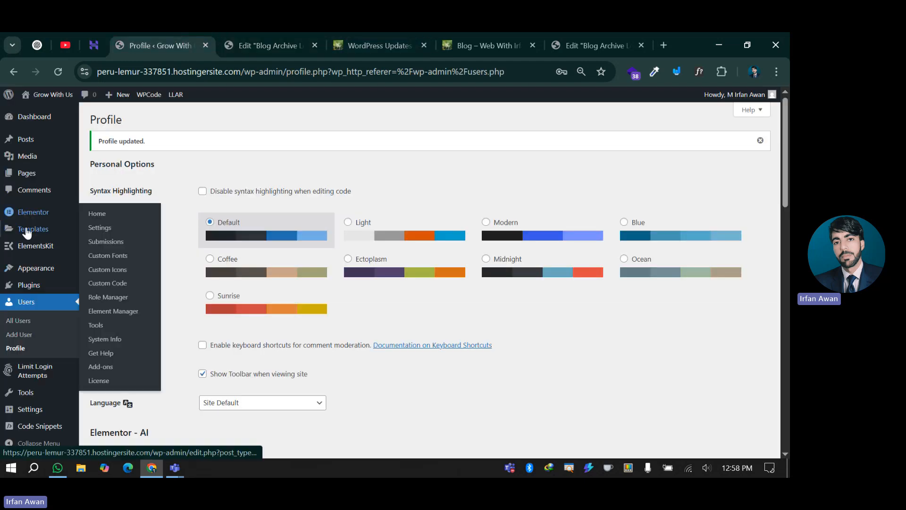
mouse_move(33, 228)
right_click(102, 260)
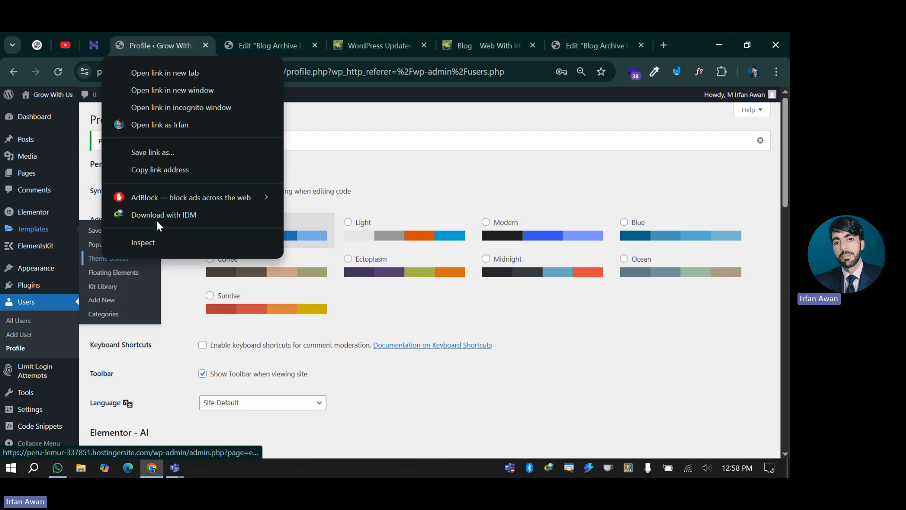
left_click(180, 74)
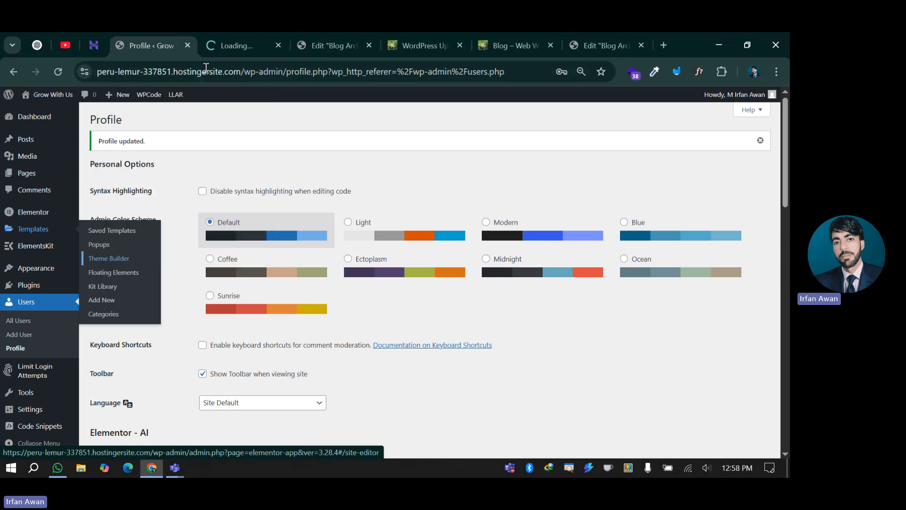
left_click(243, 33)
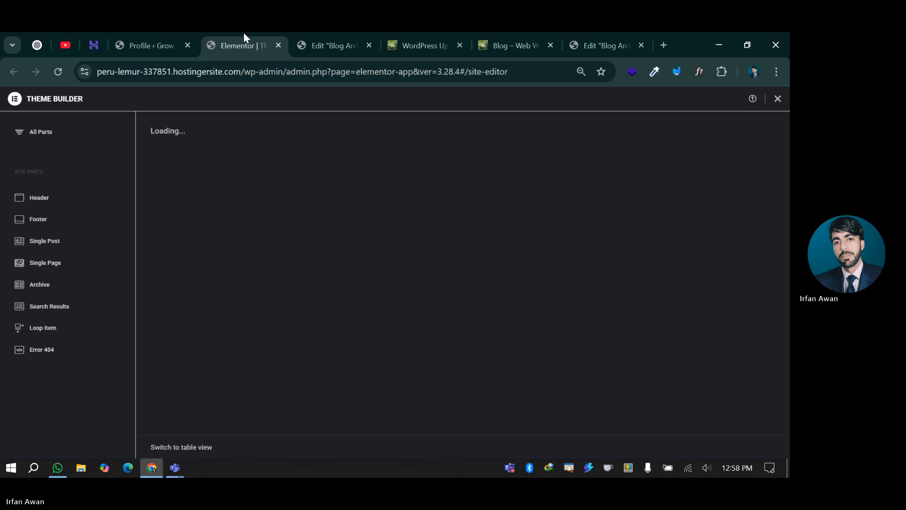
left_click(33, 285)
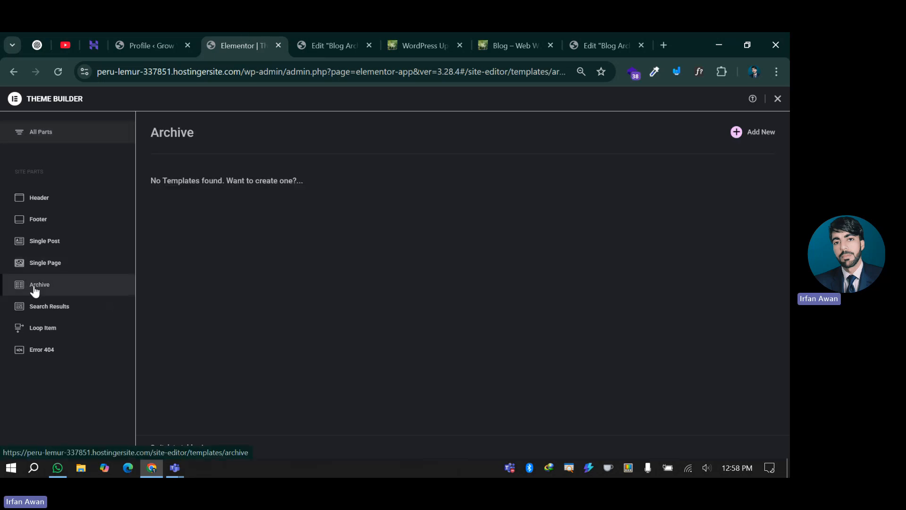
left_click(745, 133)
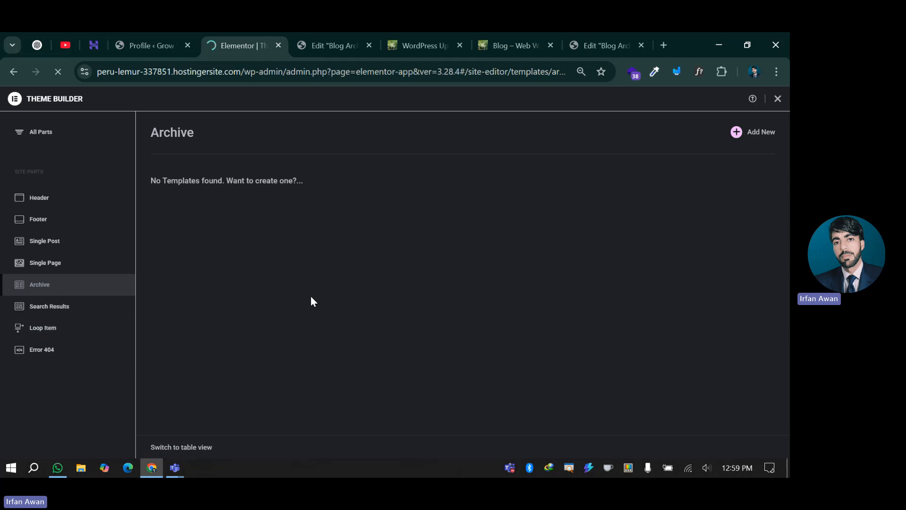
- Review the other site's blog page as a reference and dismiss the template library in the new archive template
left_click(517, 37)
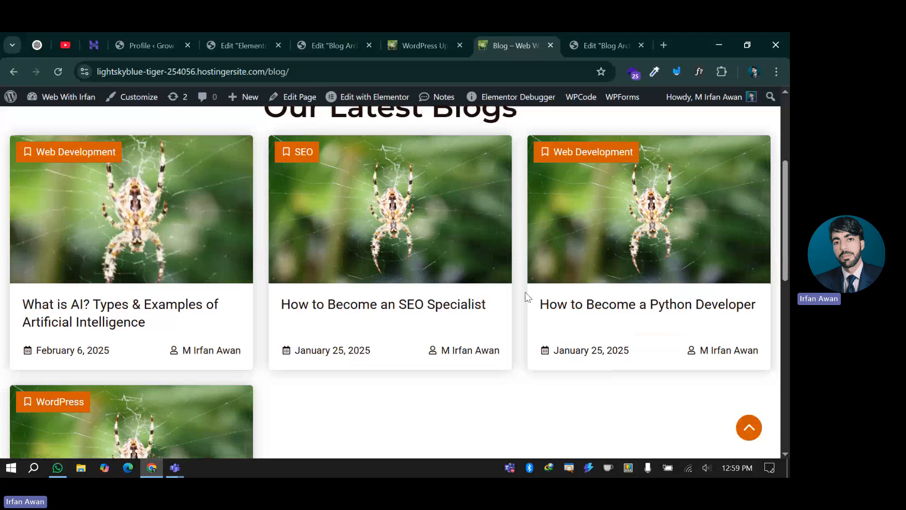
scroll(528, 297, "down", 5)
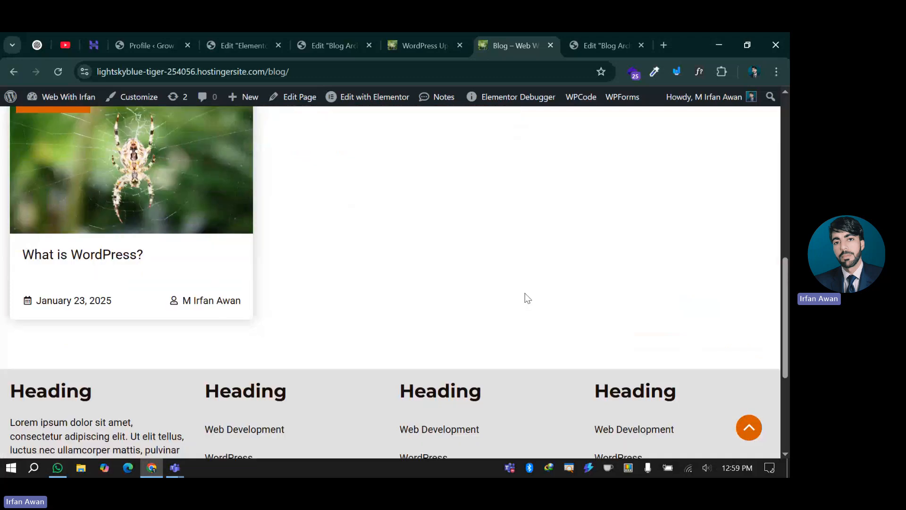
scroll(525, 301, "up", 8)
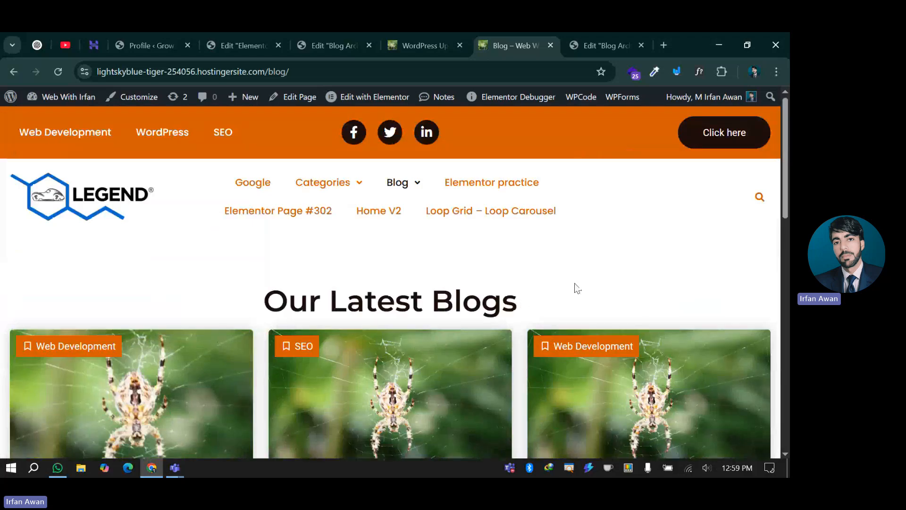
scroll(548, 306, "down", 3)
left_click(238, 33)
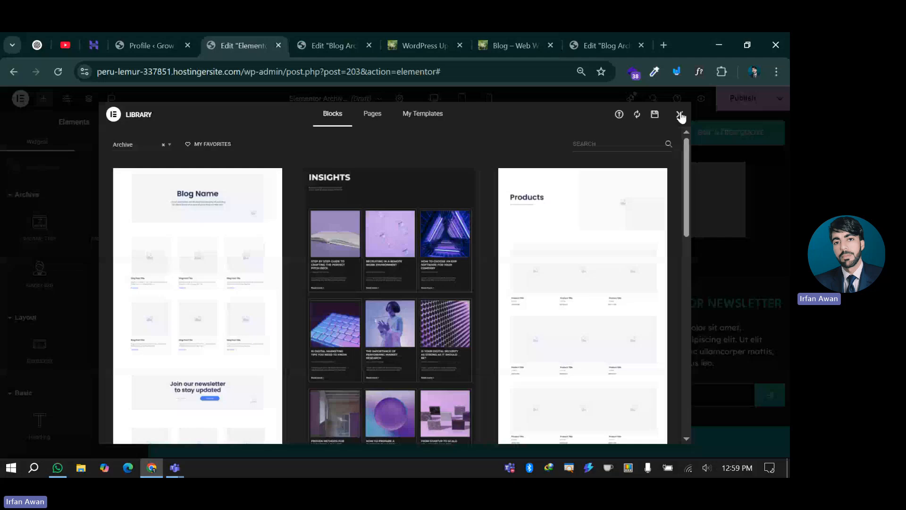
left_click(680, 116)
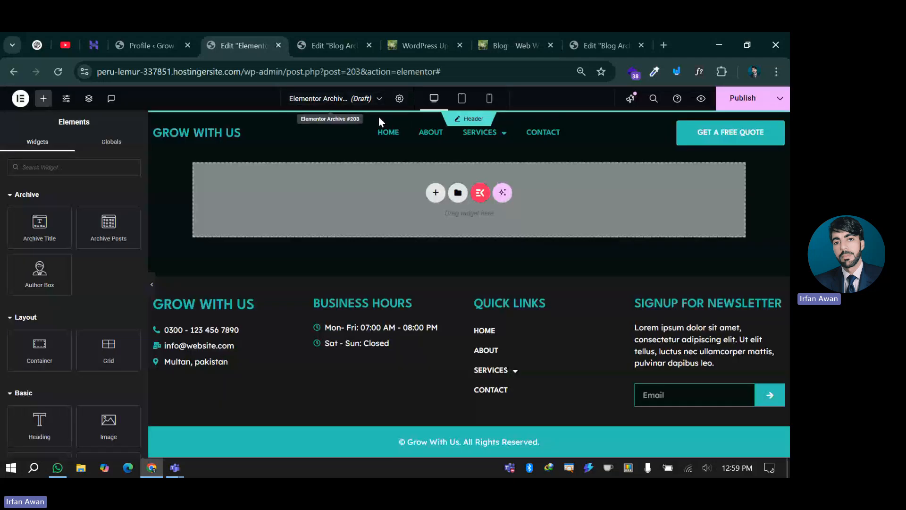
- Title the archive template Blog Page Archive and apply its preview with Recent Posts as the dynamic content
left_click(398, 99)
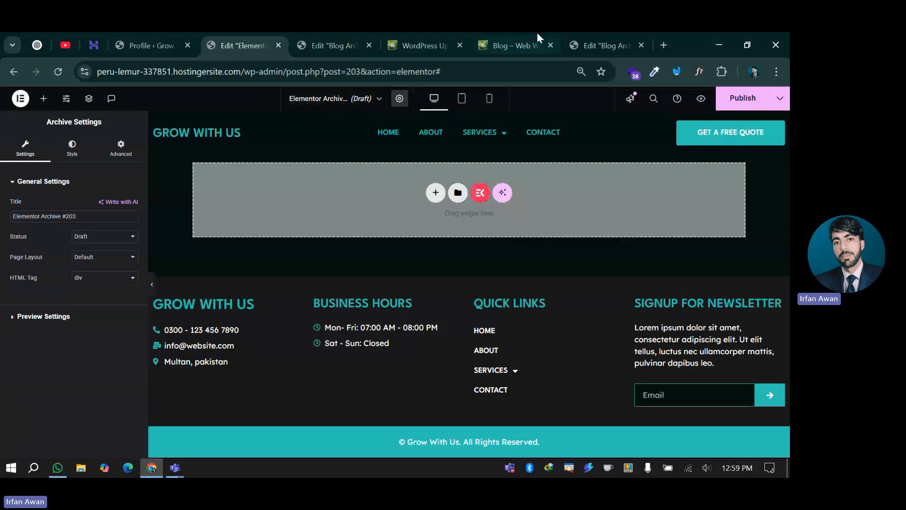
left_click(511, 43)
scroll(382, 299, "up", 3)
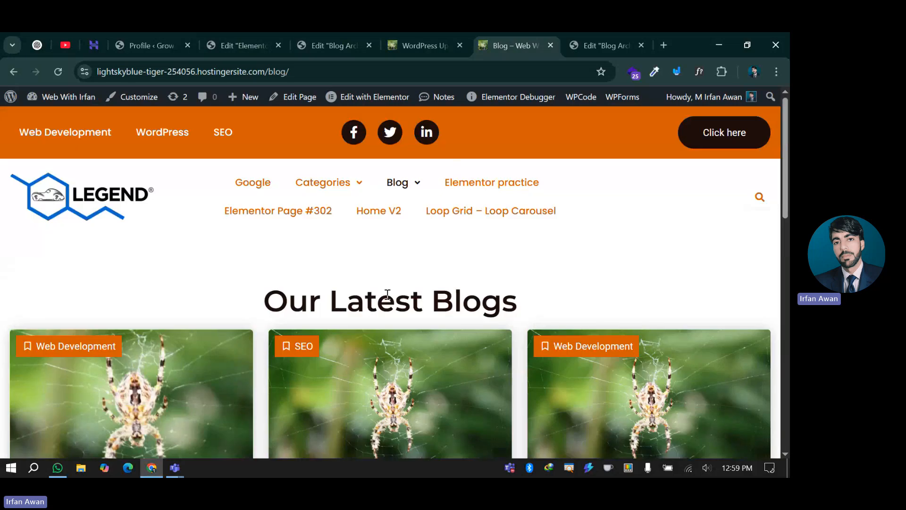
scroll(537, 309, "down", 5)
scroll(536, 309, "up", 5)
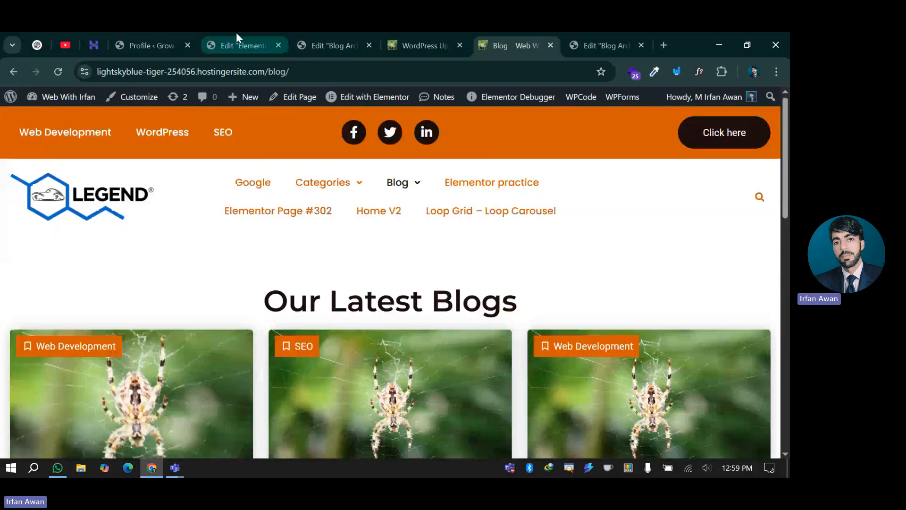
left_click(237, 34)
triple_click(84, 214)
type("Blog P")
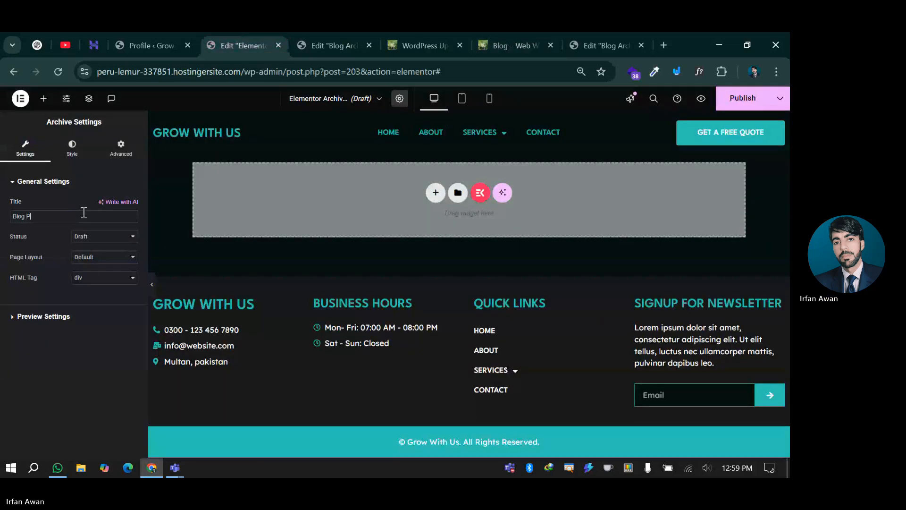
type("age Archve")
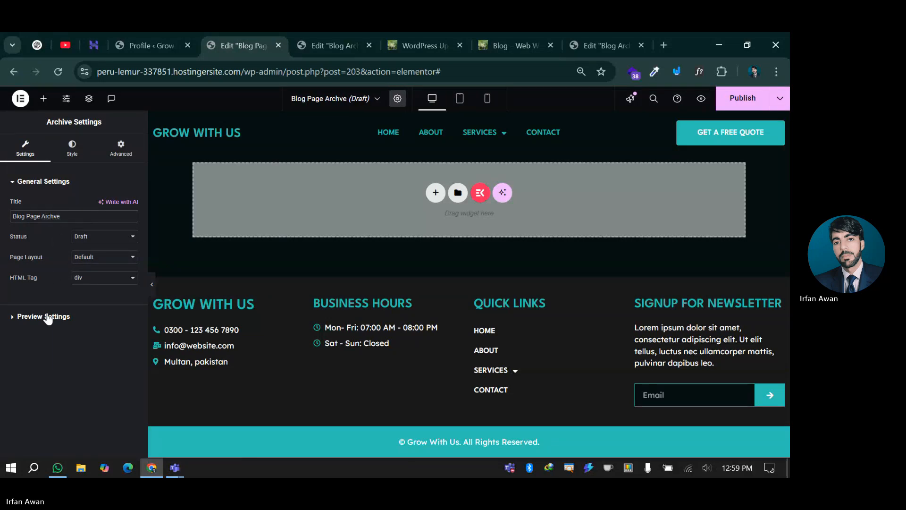
key("Left")
key("Left")
type("i")
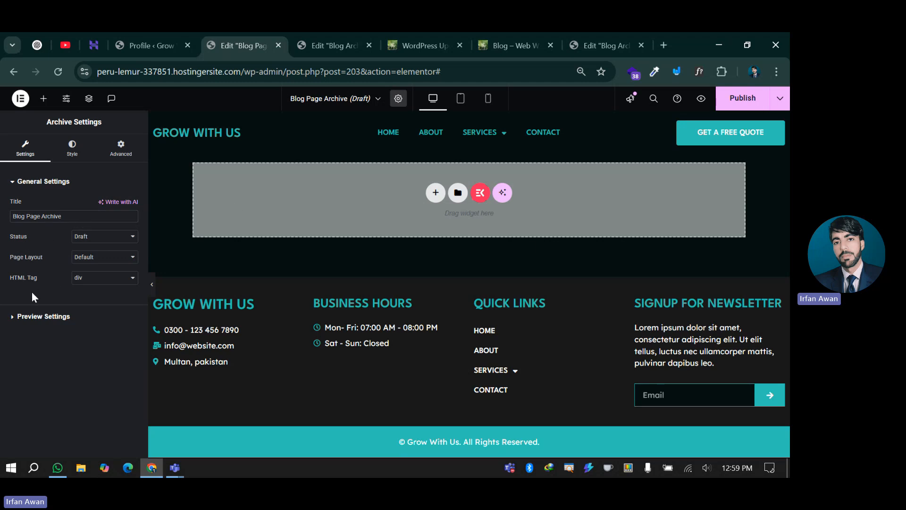
left_click(42, 316)
left_click(94, 263)
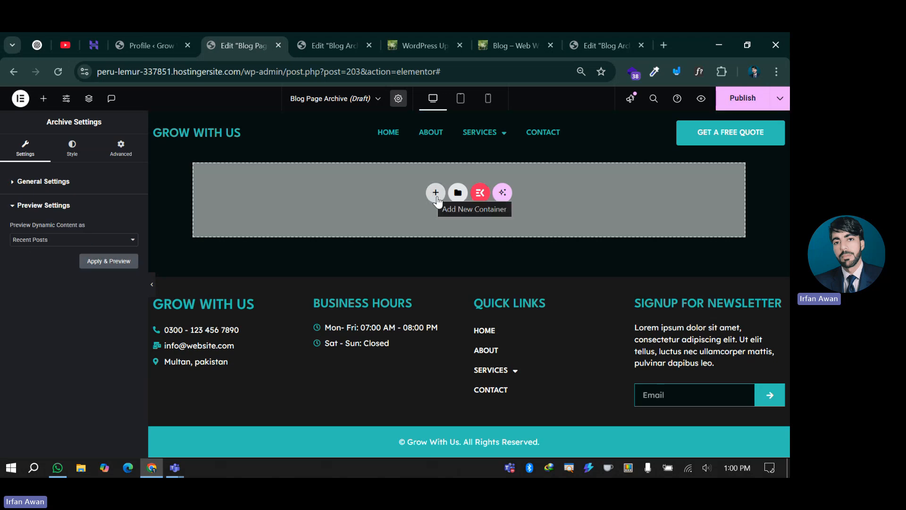
- Open the Grow With Us home page in a new tab for editing with Elementor
left_click(159, 37)
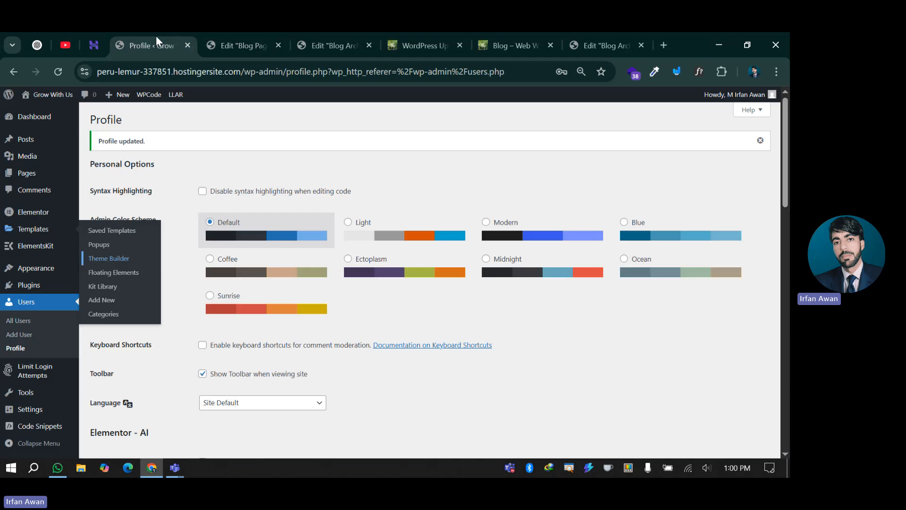
right_click(55, 95)
left_click(89, 107)
left_click(216, 33)
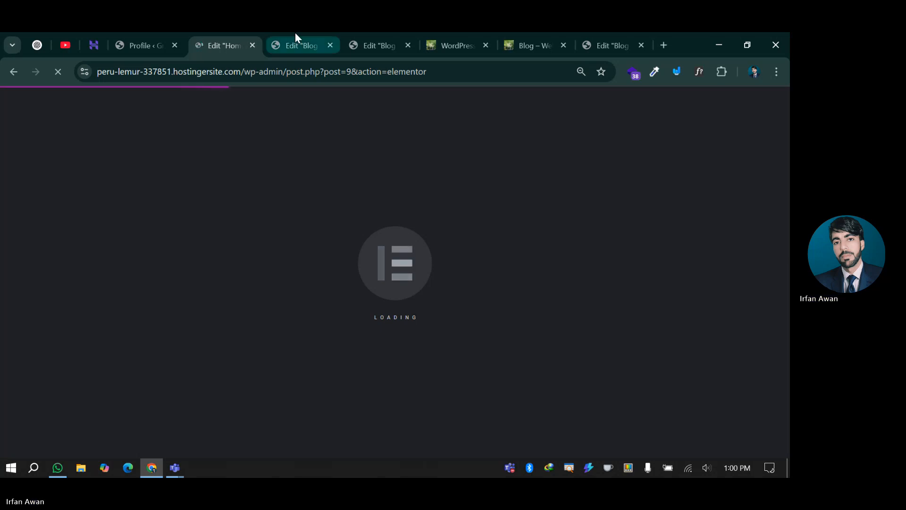
mouse_move(296, 32)
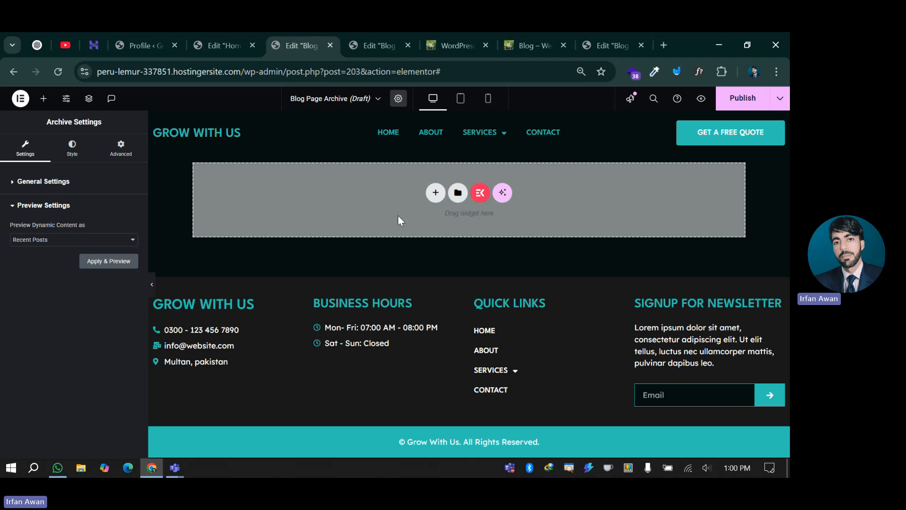
left_click(220, 32)
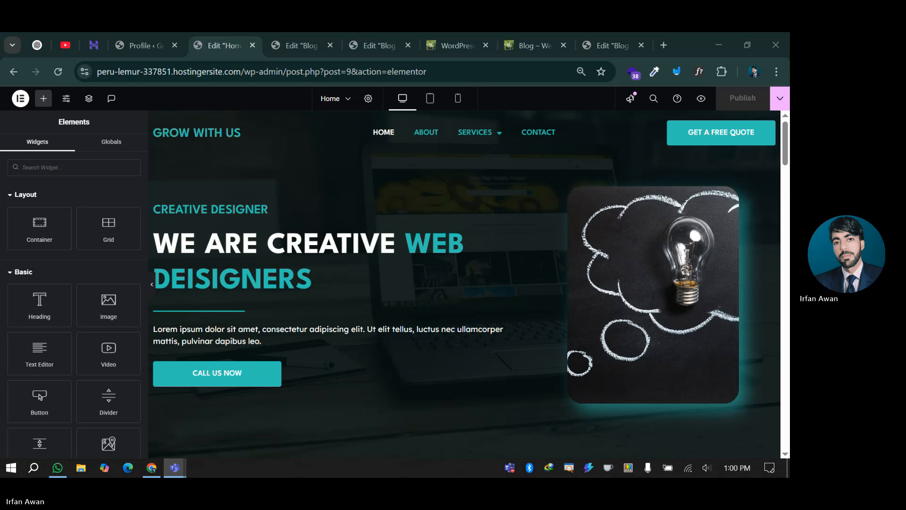
- Copy the Hero Section container from the Home page and paste it into the empty Blog Page Archive template
left_click(90, 100)
left_click(89, 100)
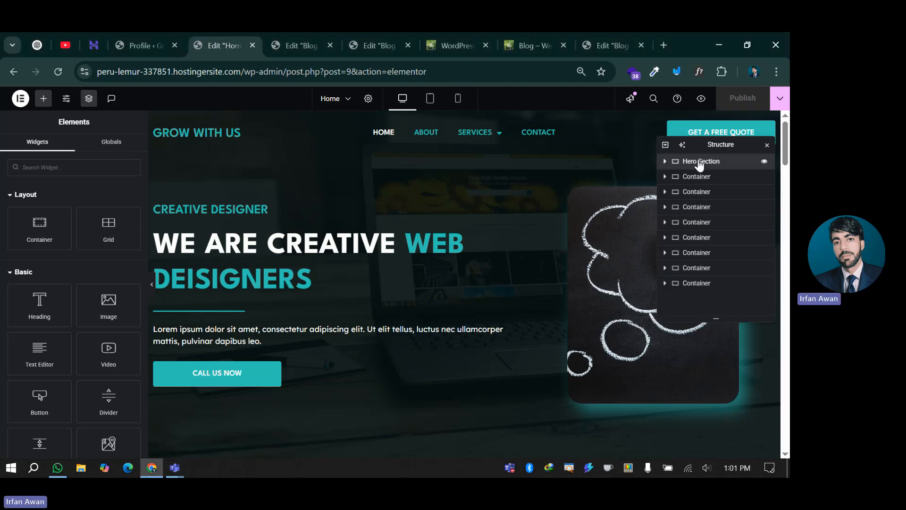
right_click(699, 164)
left_click(688, 236)
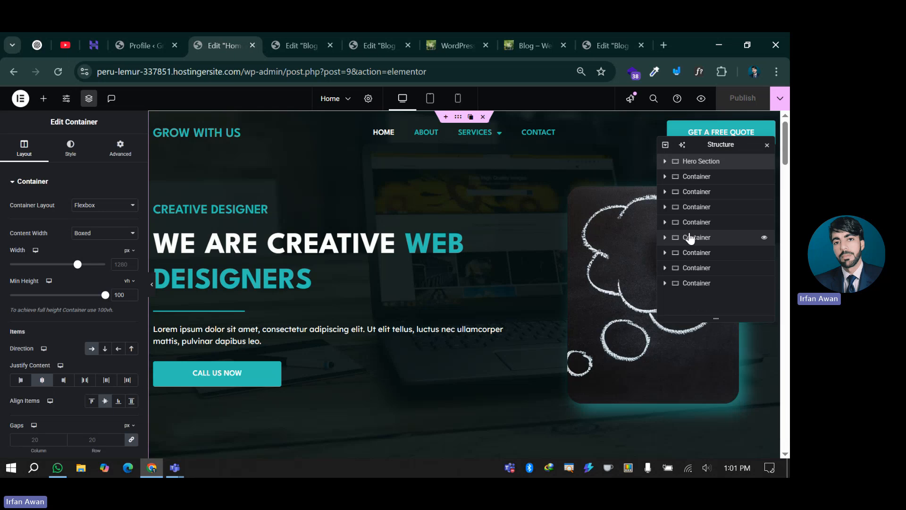
left_click(289, 35)
right_click(354, 192)
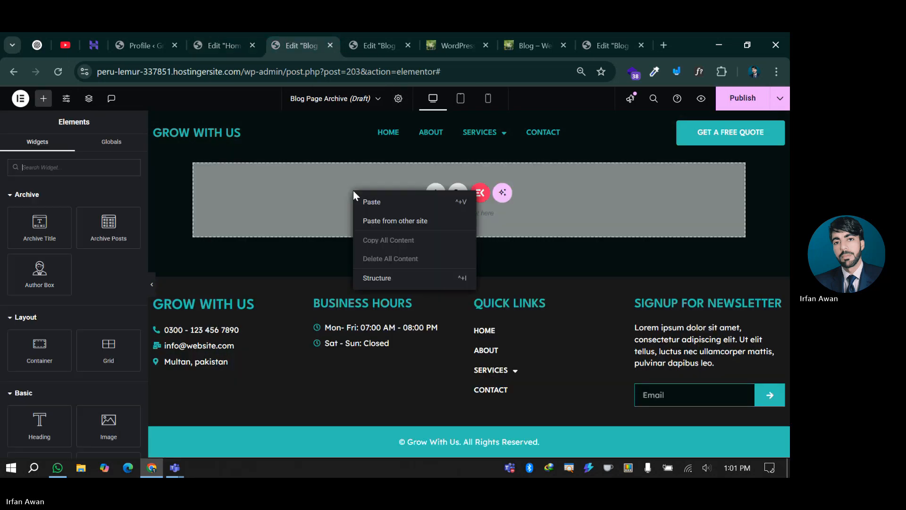
left_click(383, 203)
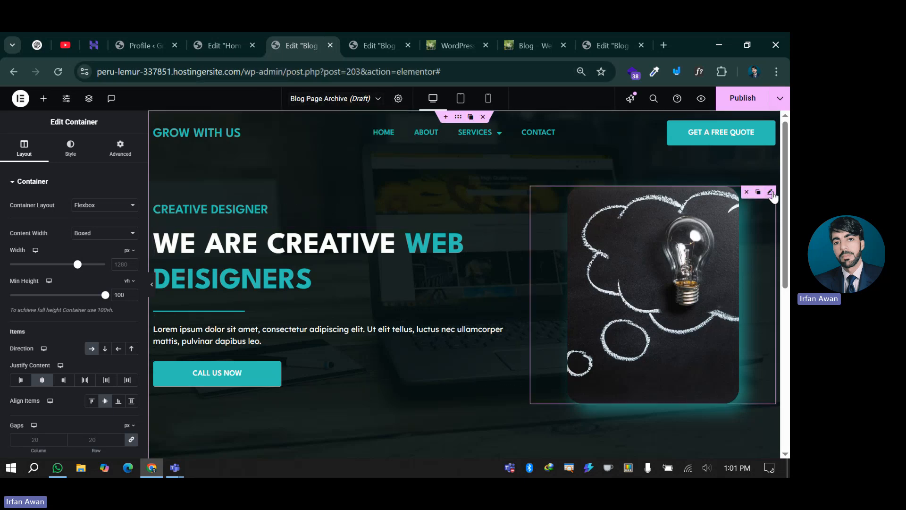
- Delete the light bulb image's container from the pasted Hero Section and set the section's direction to vertical column
left_click(745, 191)
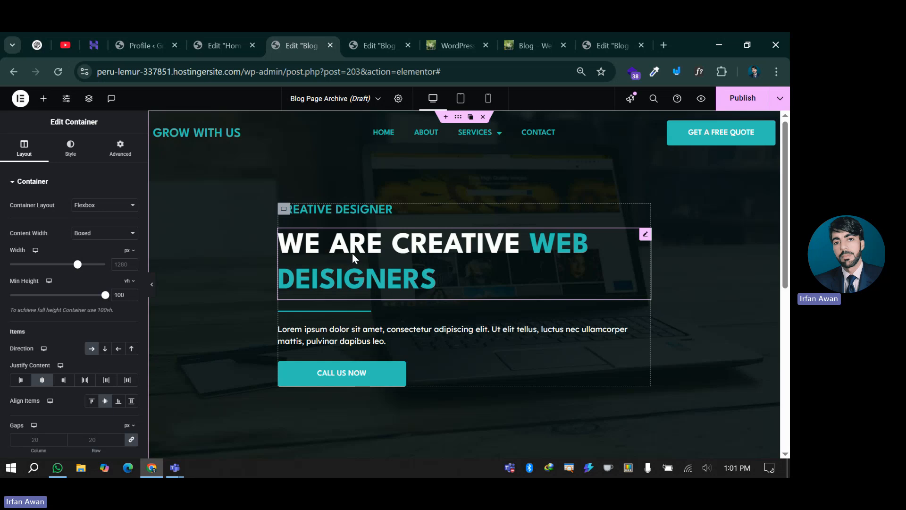
scroll(352, 253, "down", 4)
scroll(349, 271, "up", 4)
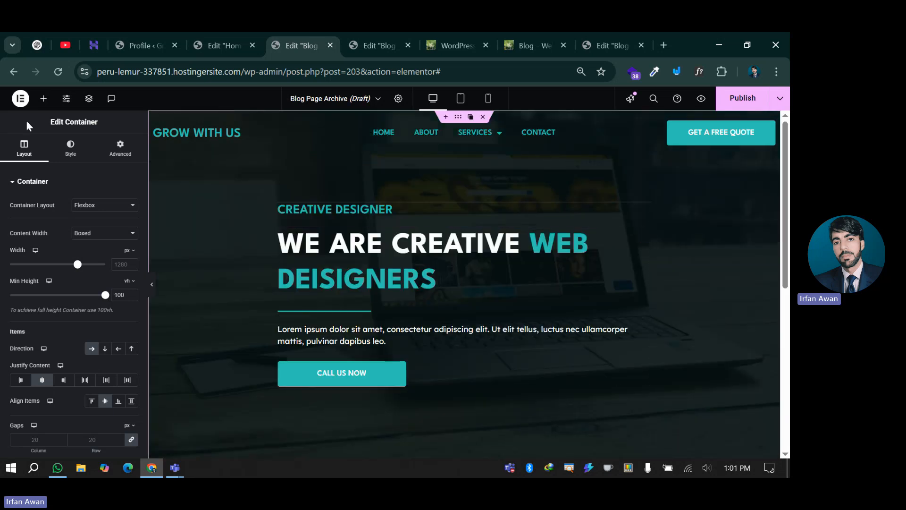
left_click(89, 99)
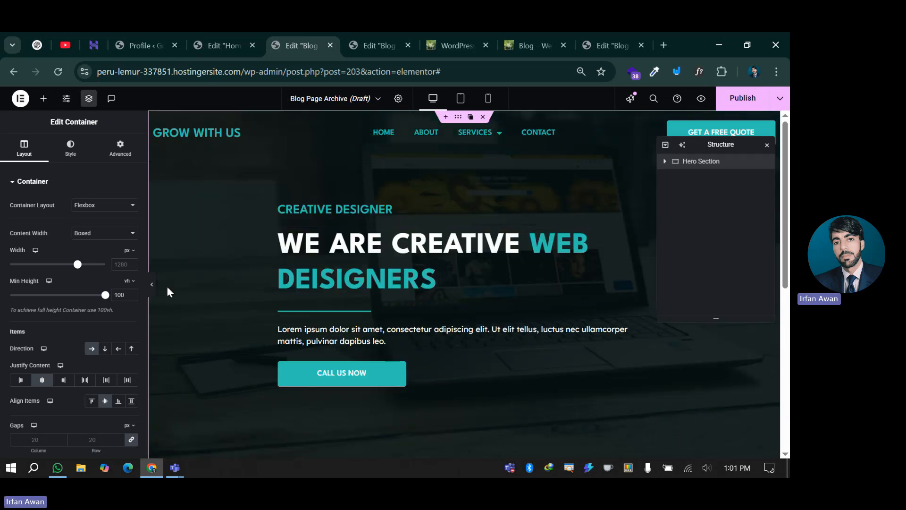
left_click(105, 348)
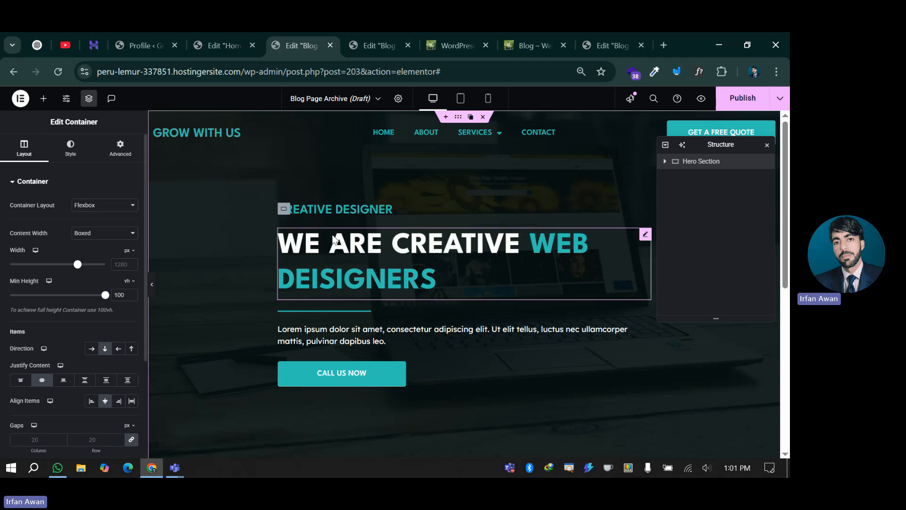
- Set the Hero Section container's minimum height to 80 vh
left_click(284, 221)
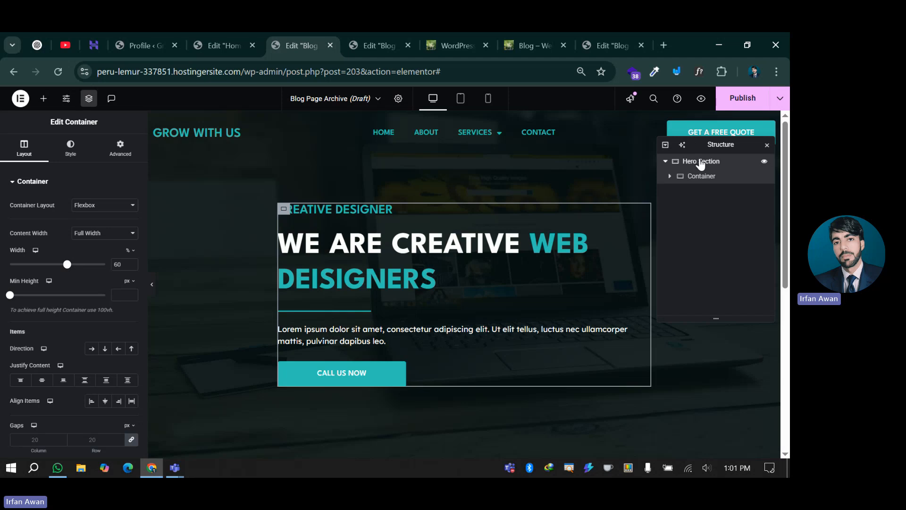
left_click(701, 161)
double_click(120, 294)
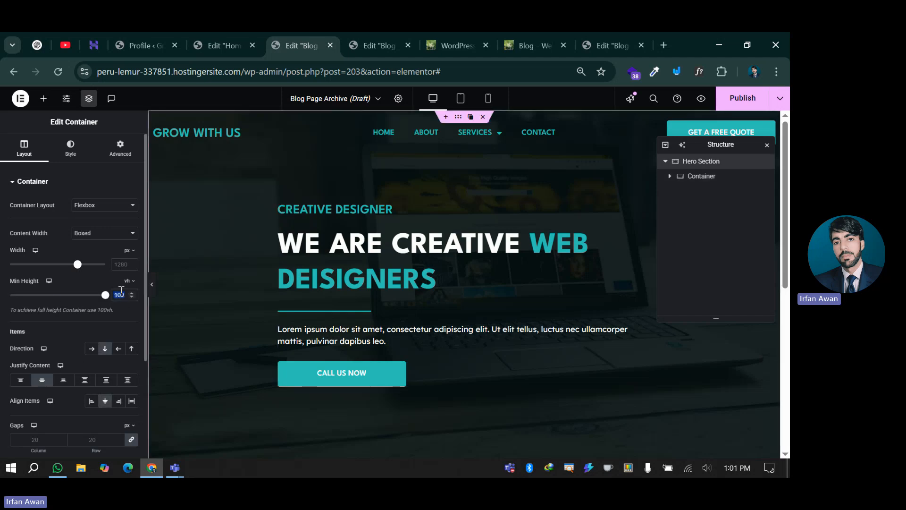
type("70")
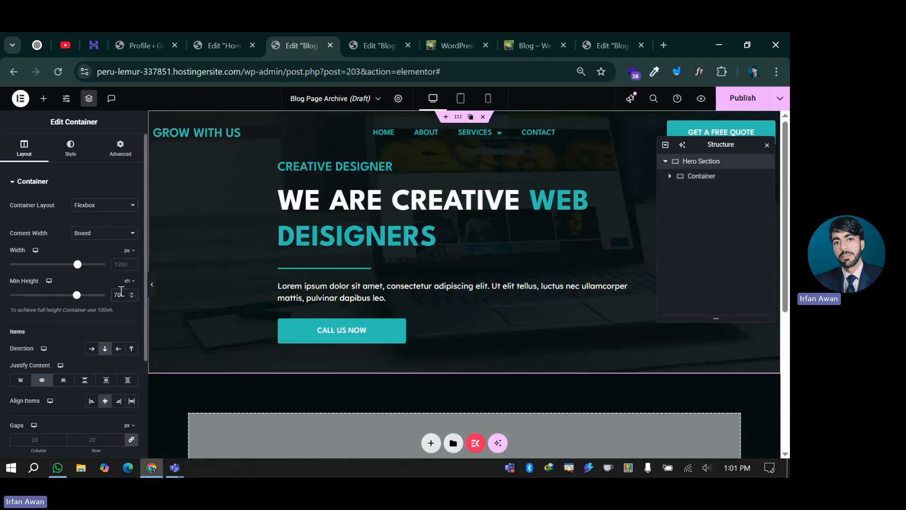
key("Left")
key("BackSpace")
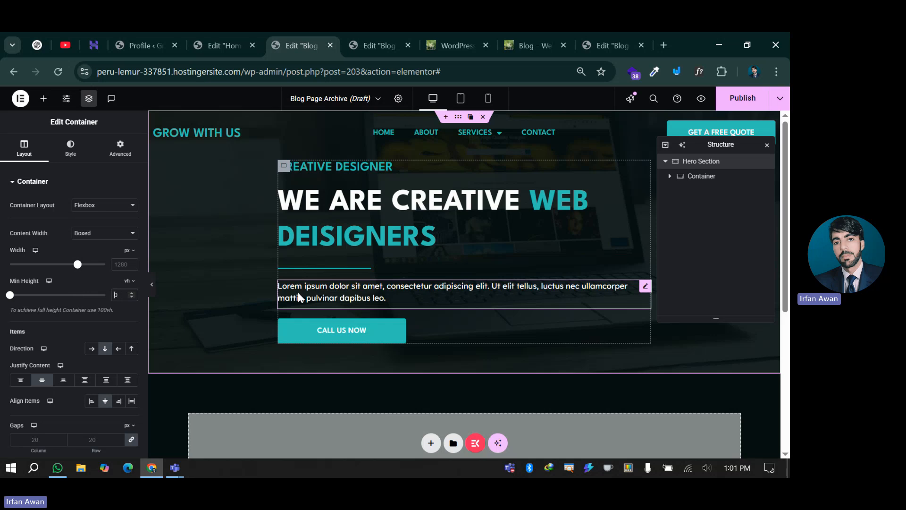
type("8")
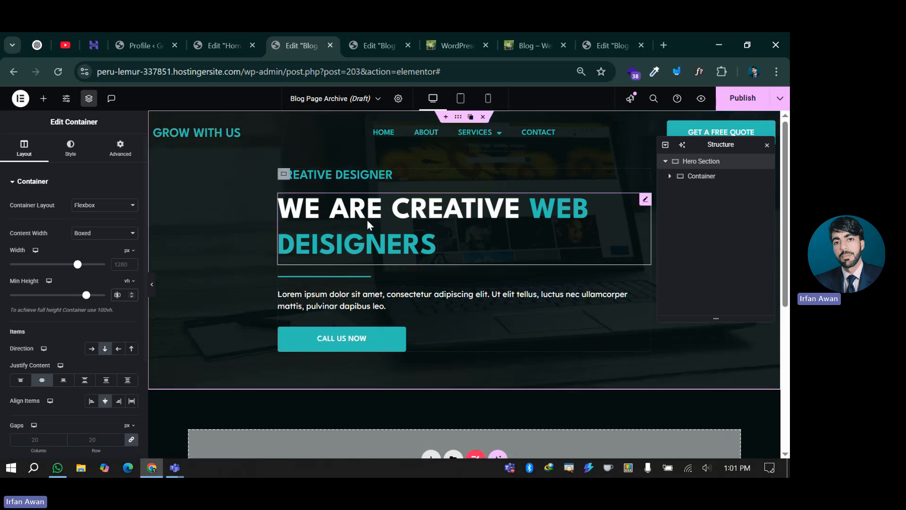
- Set the width of the Hero Section's inner container to 70% and center the items inside it
left_click(630, 196)
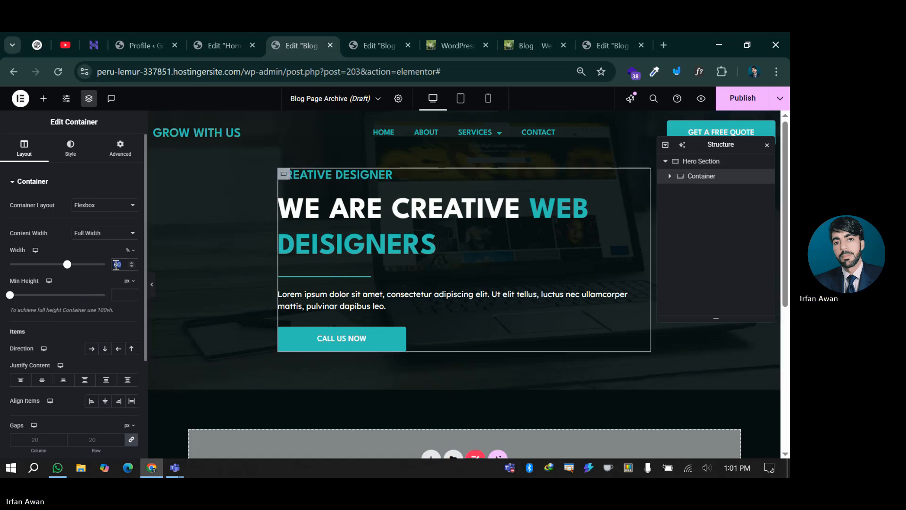
double_click(116, 264)
key("BackSpace")
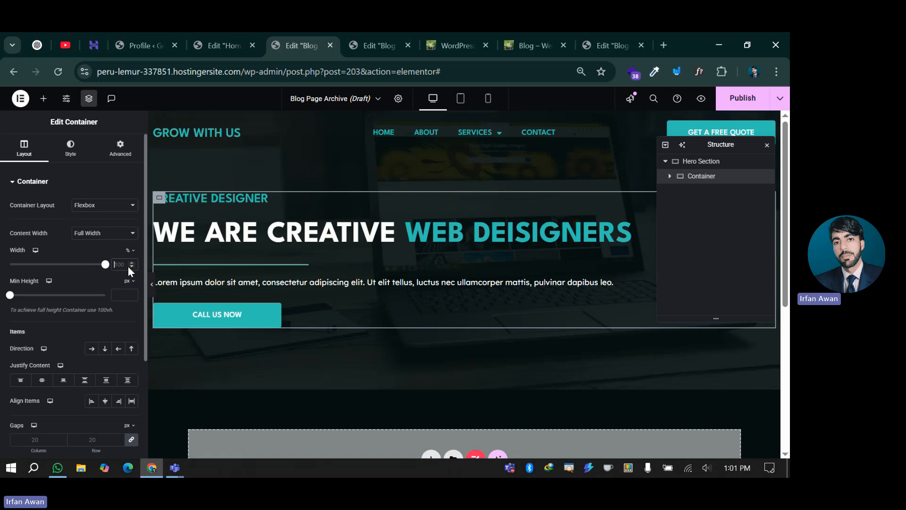
type("60")
key("BackSpace")
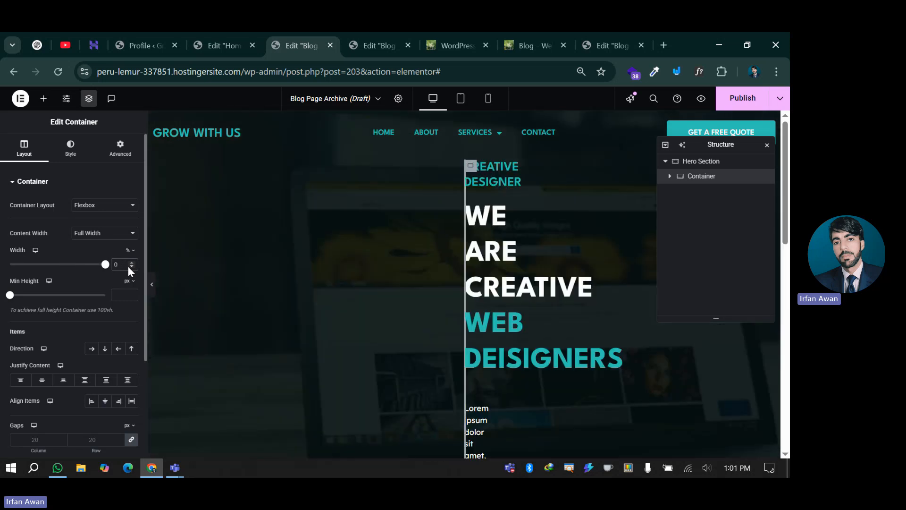
type("7")
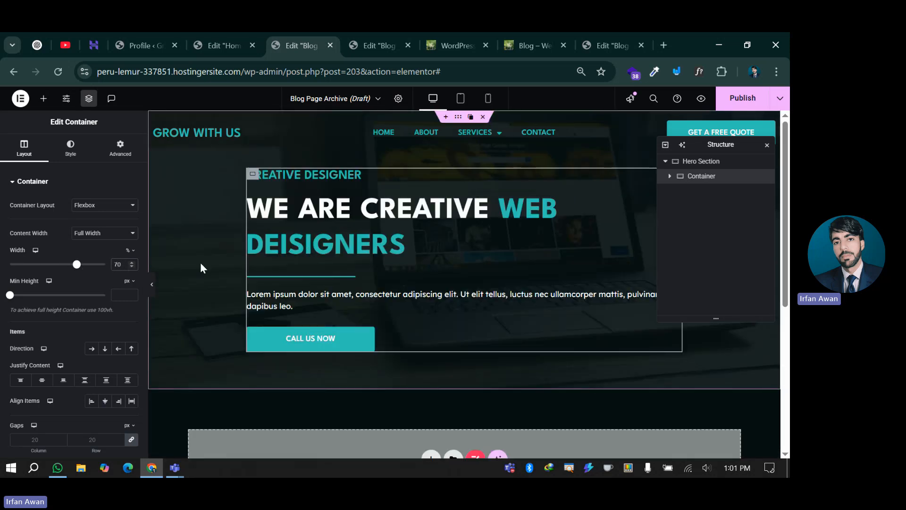
left_click(42, 380)
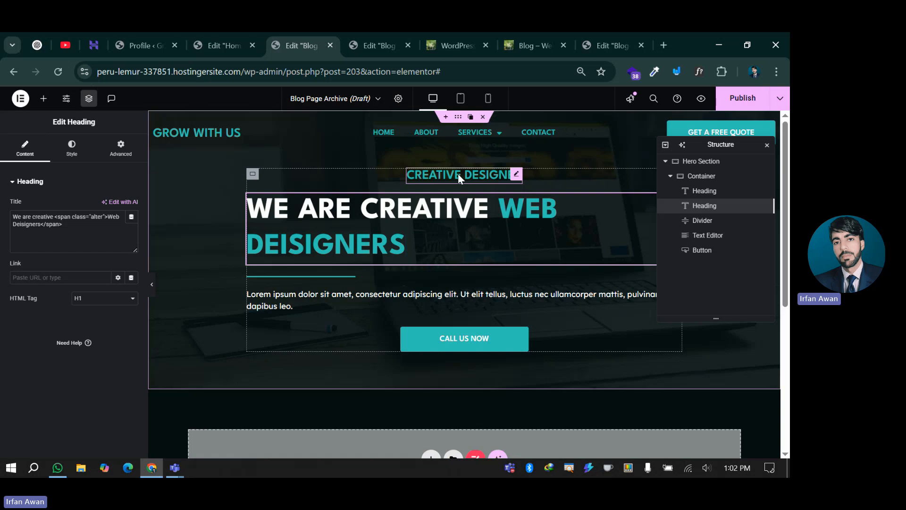
- Replace "We are creative" in the hero's main heading with "Our Latest Blogs", matching the title on the reference blog page
left_click(378, 33)
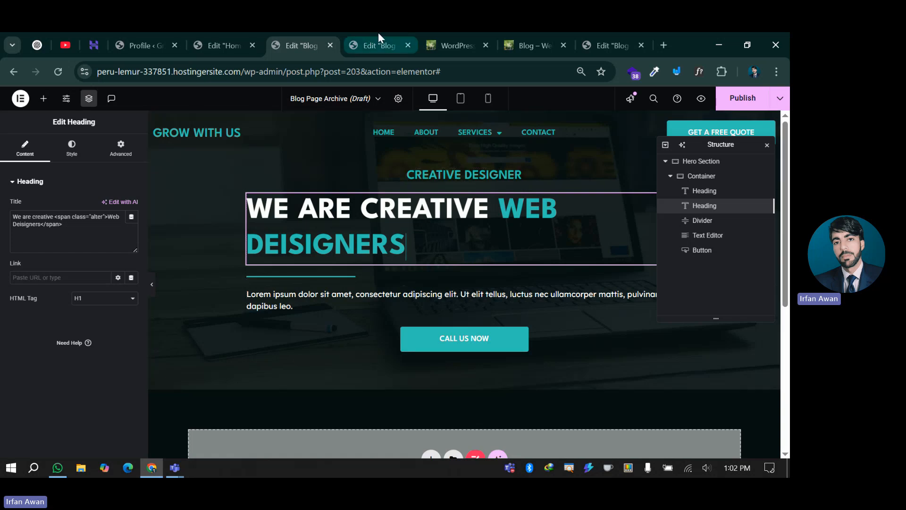
left_click(519, 36)
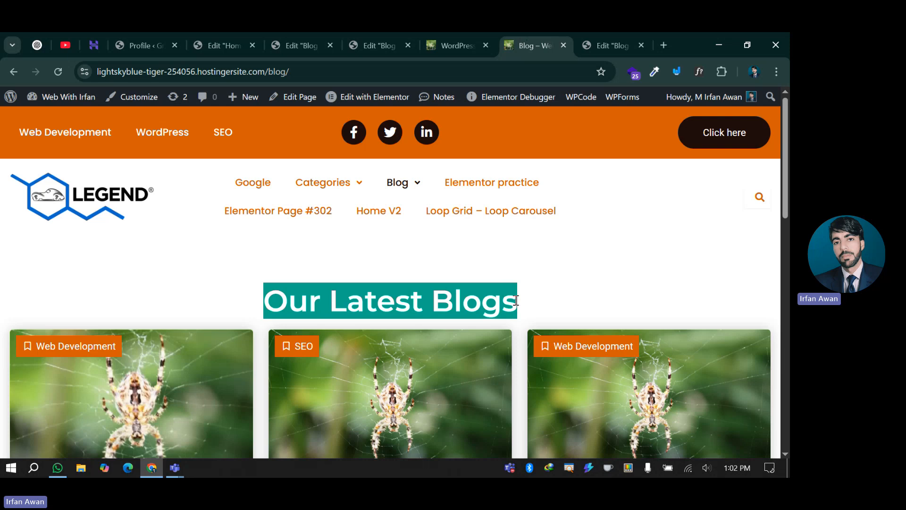
left_click(313, 42)
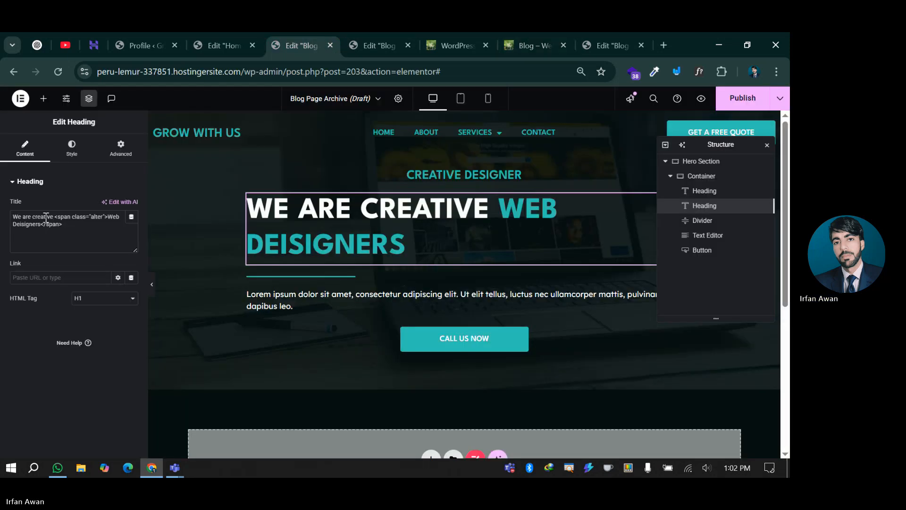
left_click_drag(53, 217, 13, 211)
key("Delete")
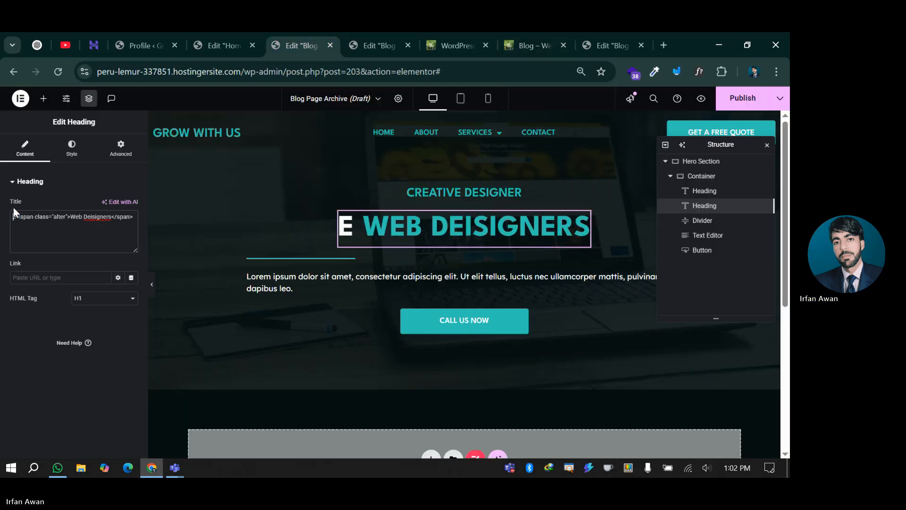
key("Delete")
key("Delete")
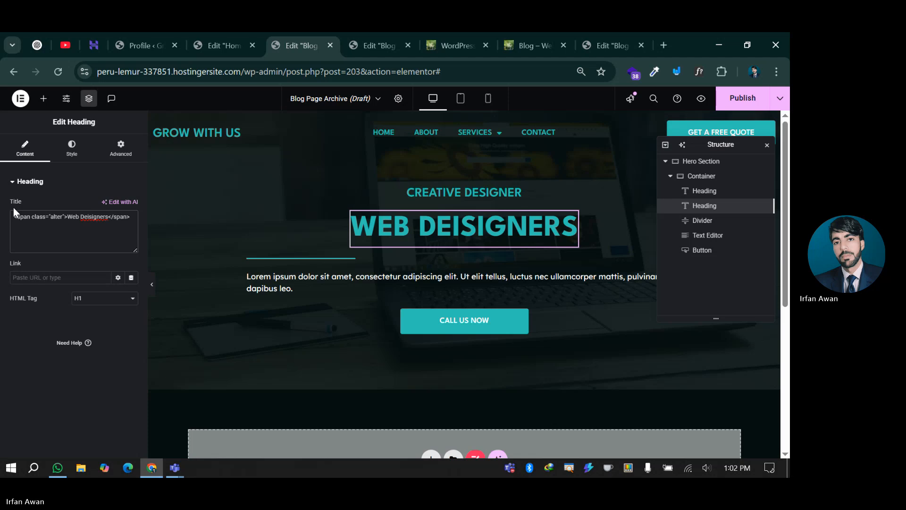
type("Our Latest Blogs")
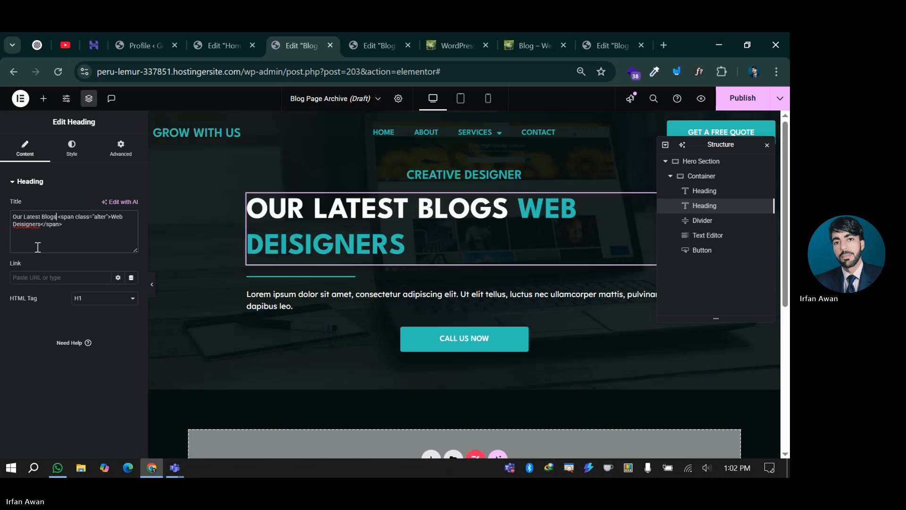
- Move the word "Blogs" into the heading's "alter" span in place of "Web Deisigners"
double_click(48, 217)
key("ctrl+c")
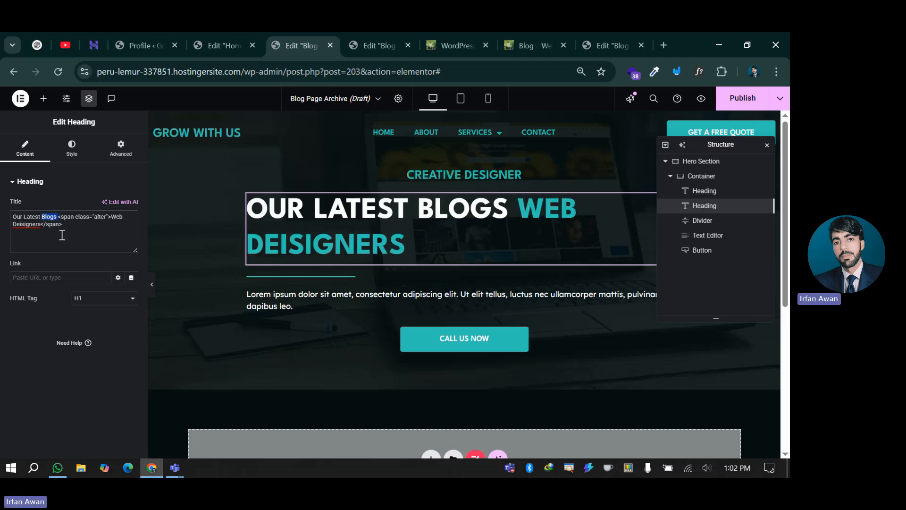
key("Delete")
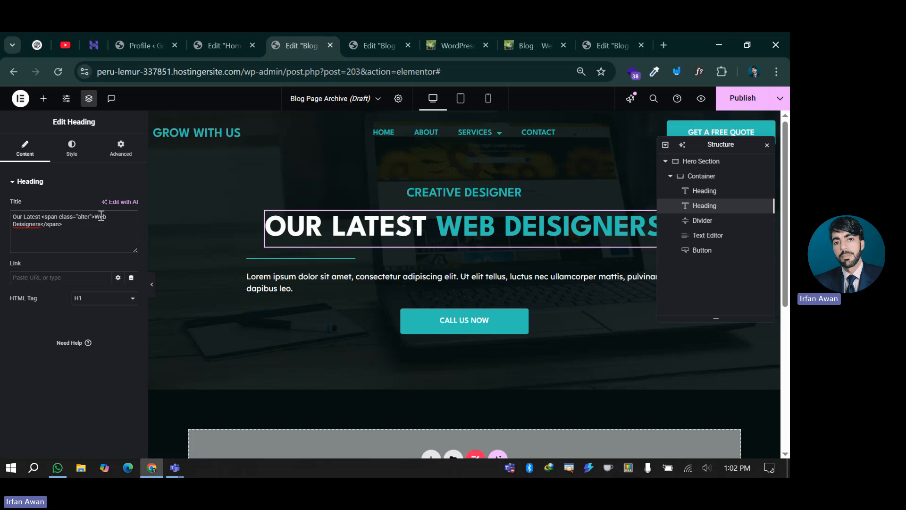
left_click_drag(95, 220, 42, 232)
key("ctrl+v")
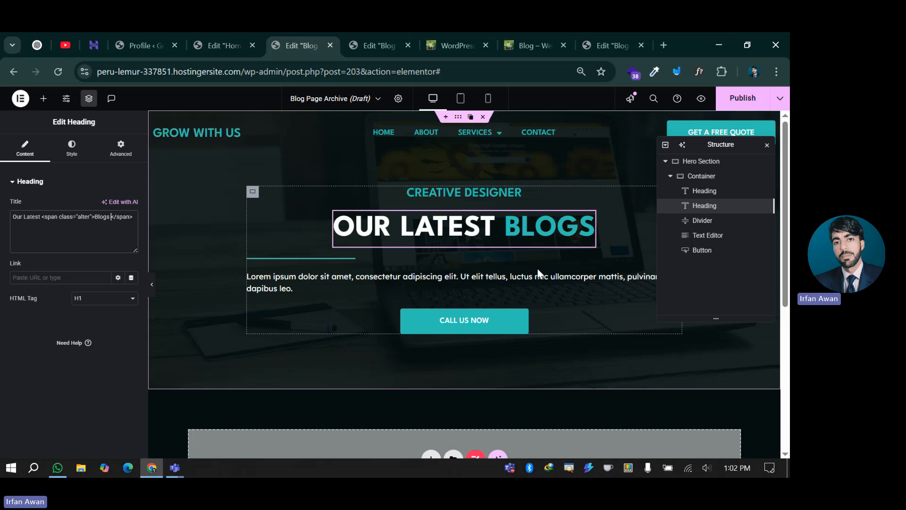
- Center the hero's divider and delete the lorem ipsum text, the Call Us Now button and the Creative Designer heading
left_click(390, 257)
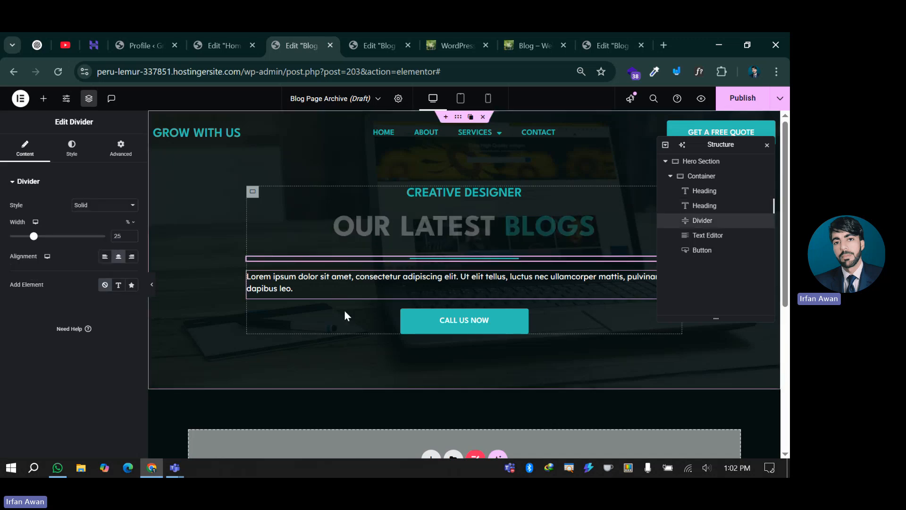
right_click(341, 288)
left_click(361, 446)
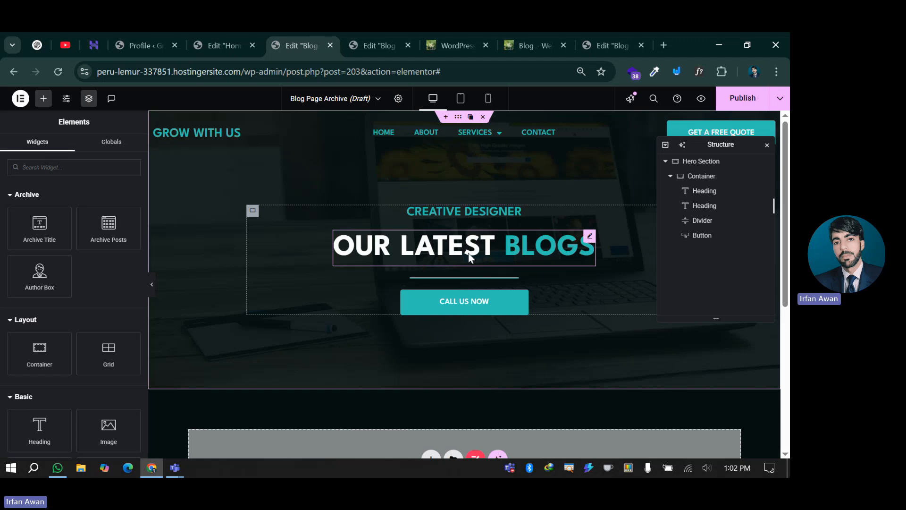
right_click(465, 305)
left_click(481, 446)
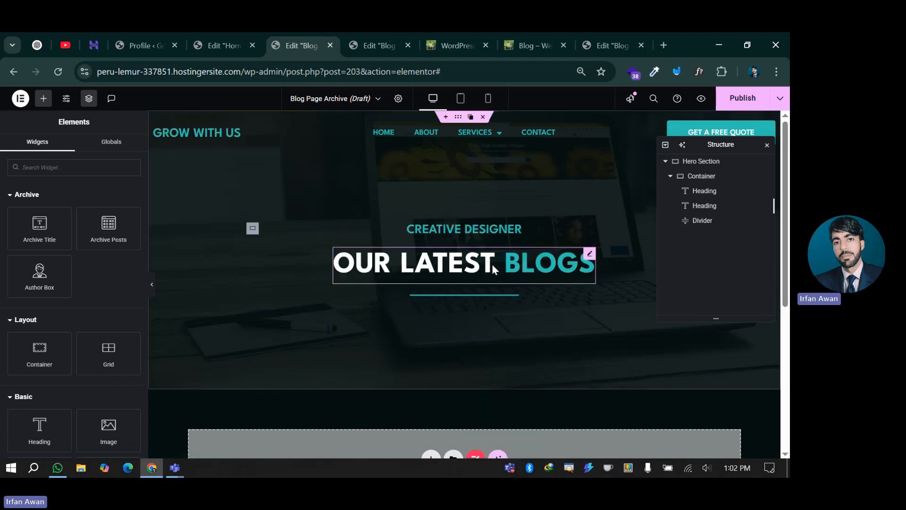
right_click(466, 230)
left_click(486, 446)
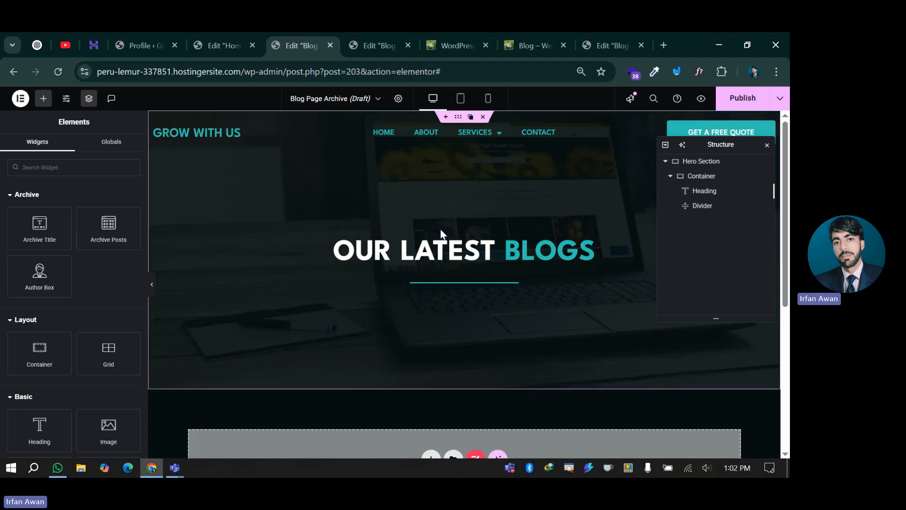
- Check the Hero Section's padding in the tablet and mobile views and set its mobile minimum height to 60 vh
left_click(695, 162)
right_click(695, 162)
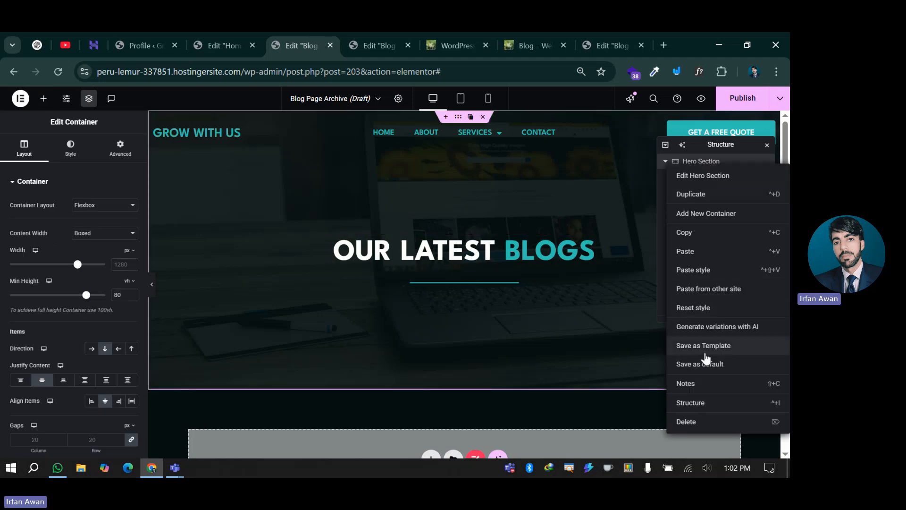
left_click(452, 329)
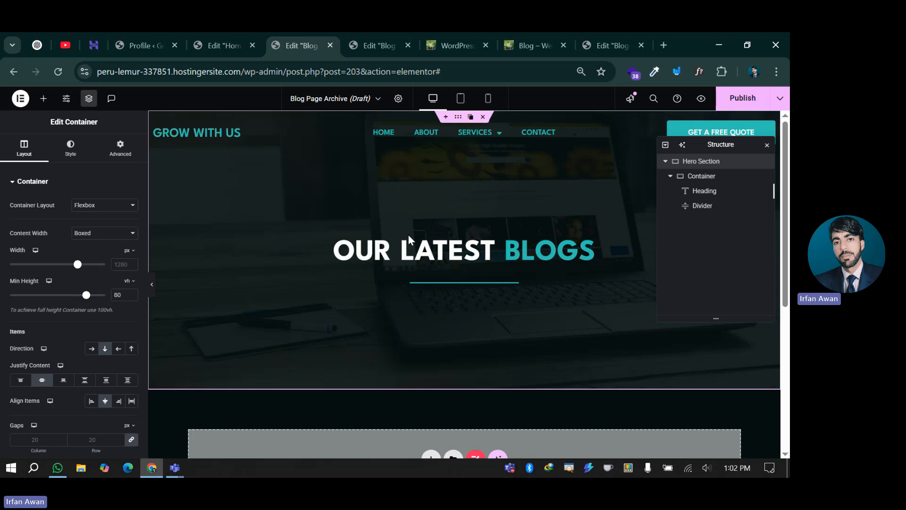
left_click(461, 99)
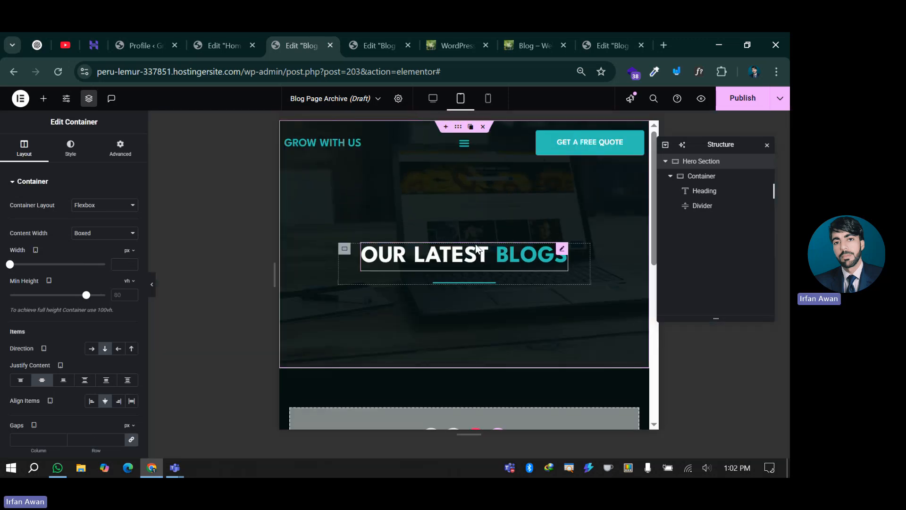
left_click(134, 150)
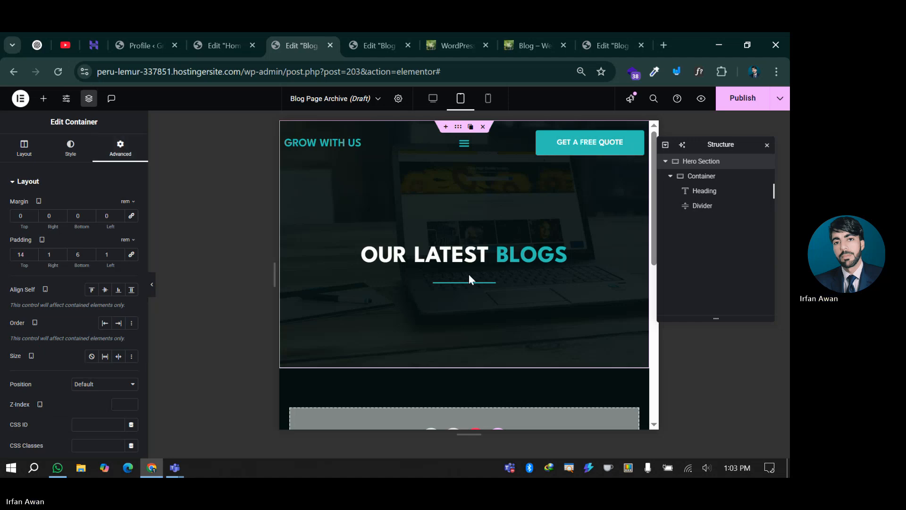
left_click(488, 99)
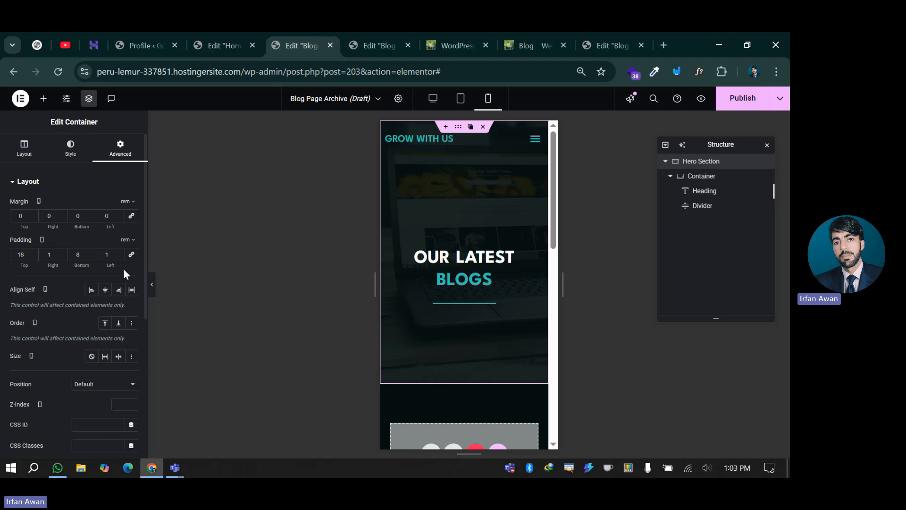
left_click(26, 149)
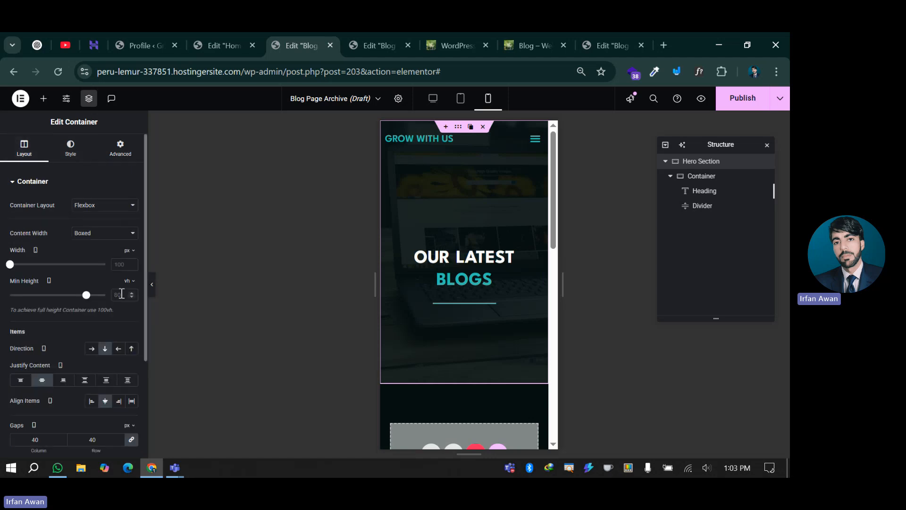
left_click(121, 294)
type("60")
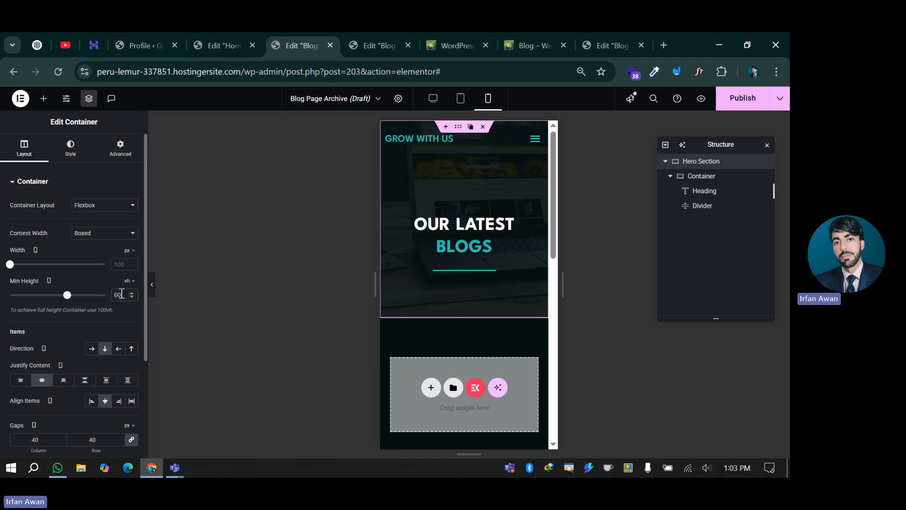
- Publish the template with a display condition that includes All Archives
left_click(727, 98)
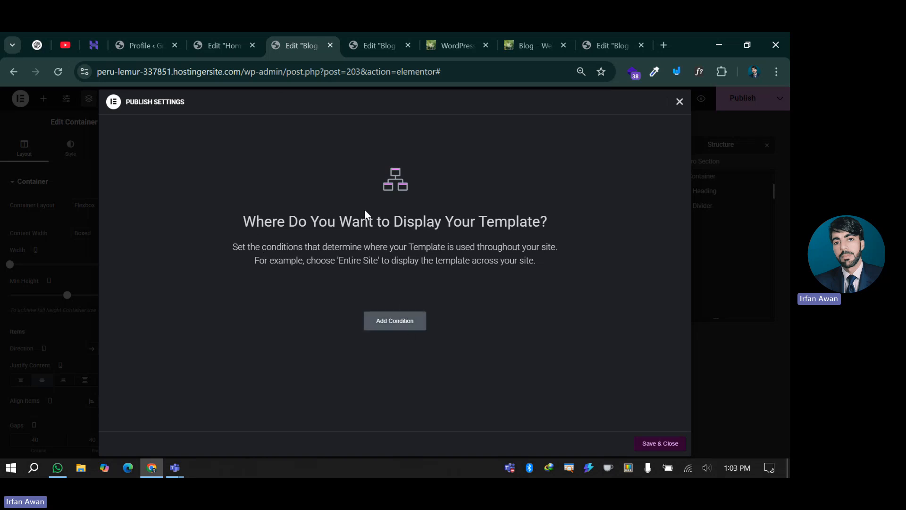
left_click(386, 322)
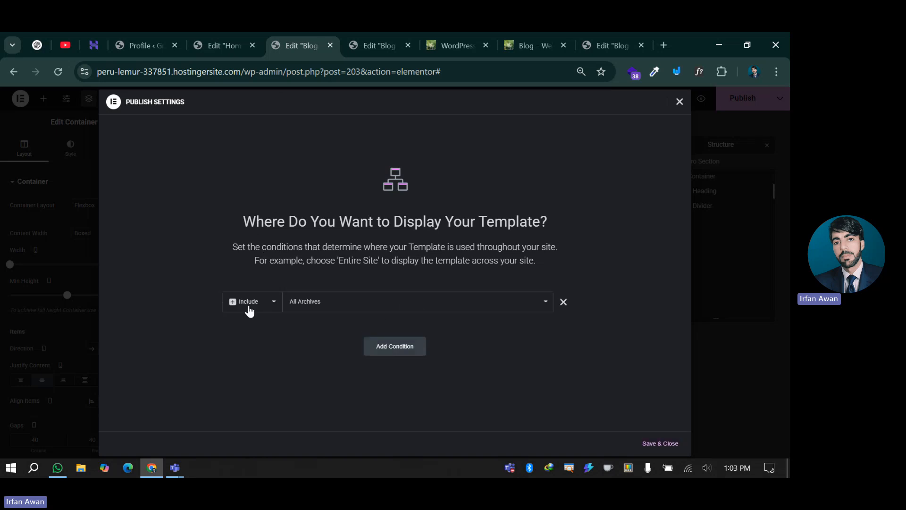
left_click(318, 310)
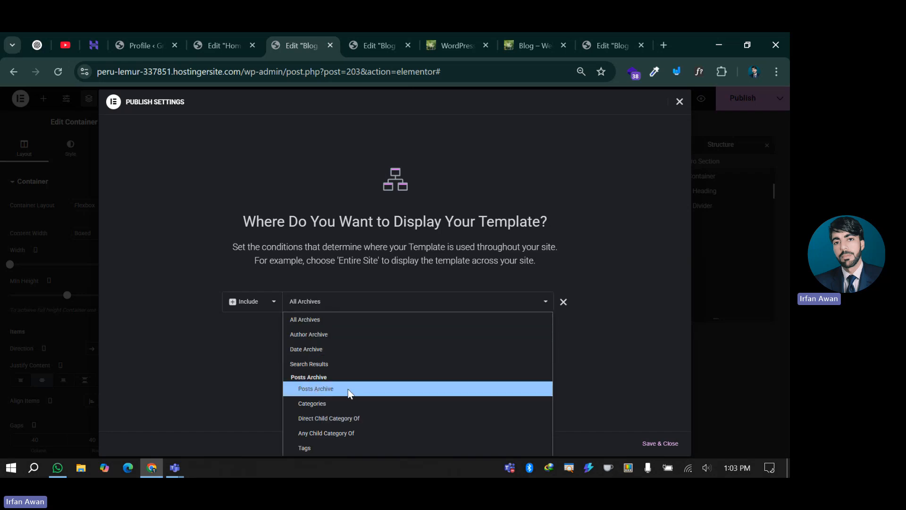
left_click(310, 320)
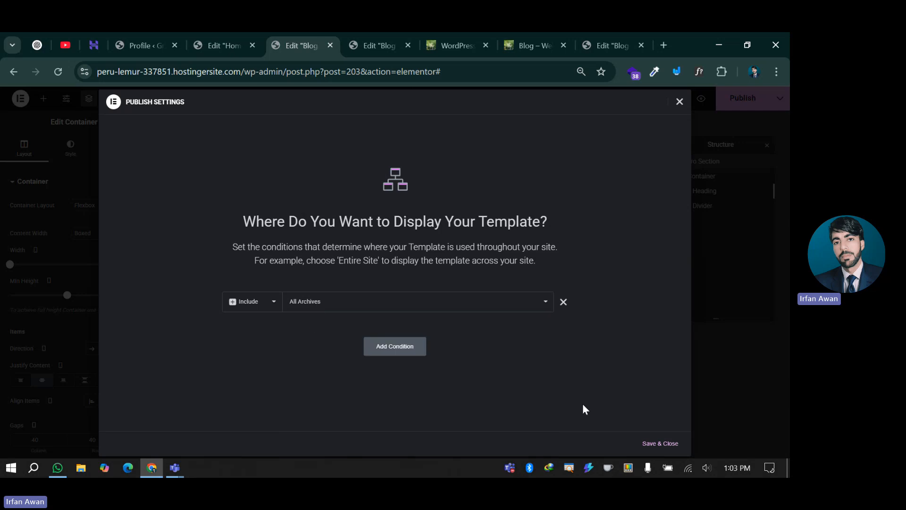
left_click(660, 444)
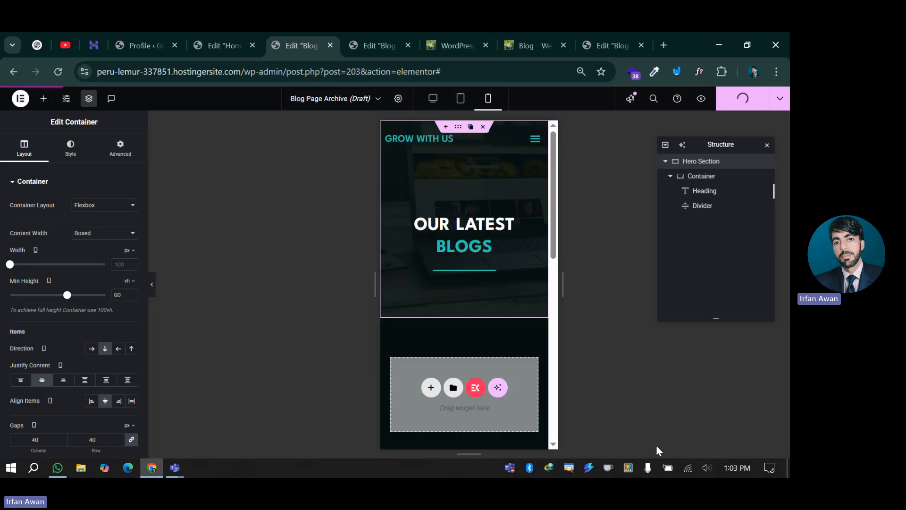
- Return to the desktop view and add a single-column container below the Hero Section
left_click(422, 100)
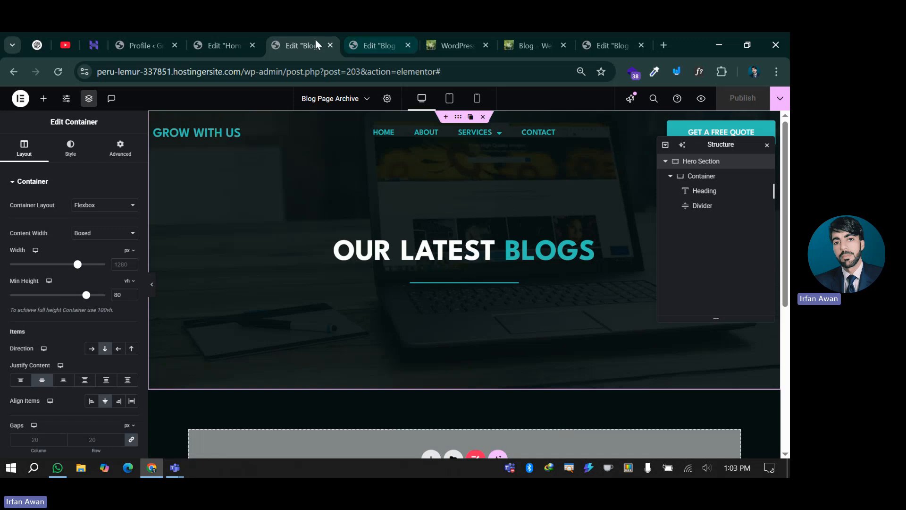
scroll(420, 270, "down", 2)
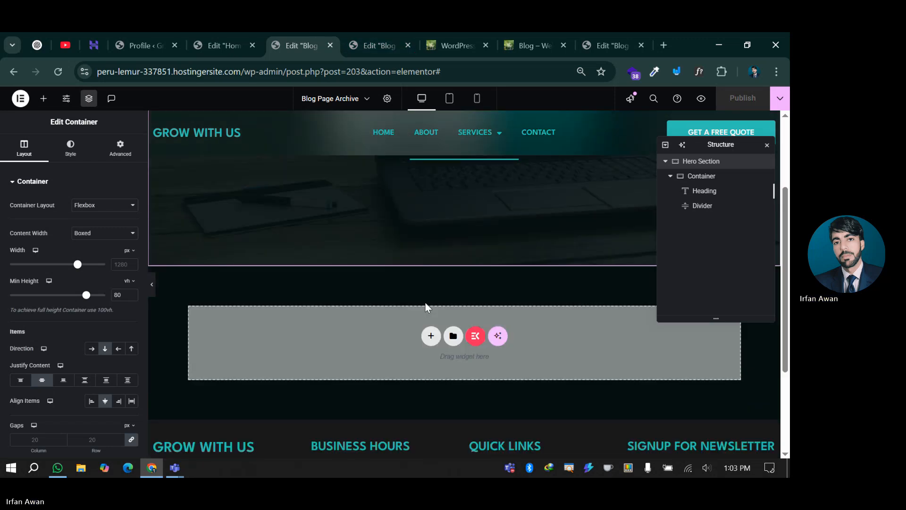
left_click(429, 335)
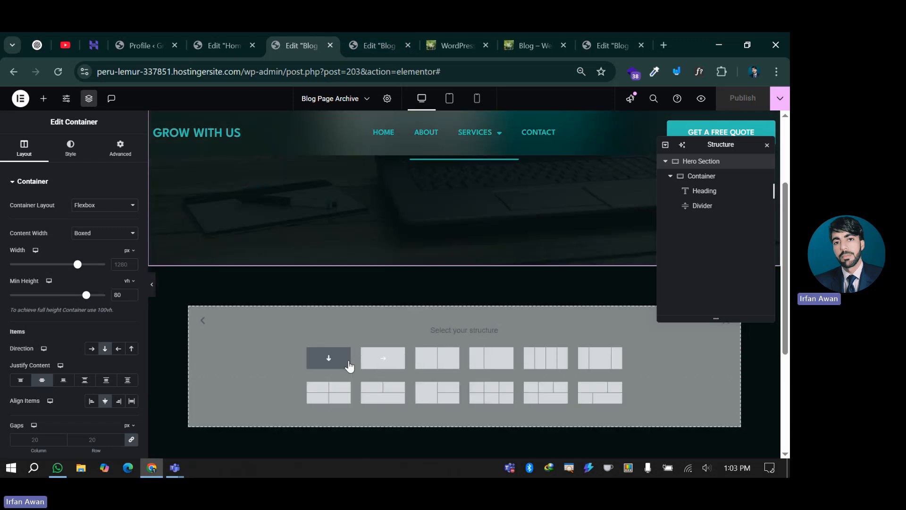
left_click(350, 366)
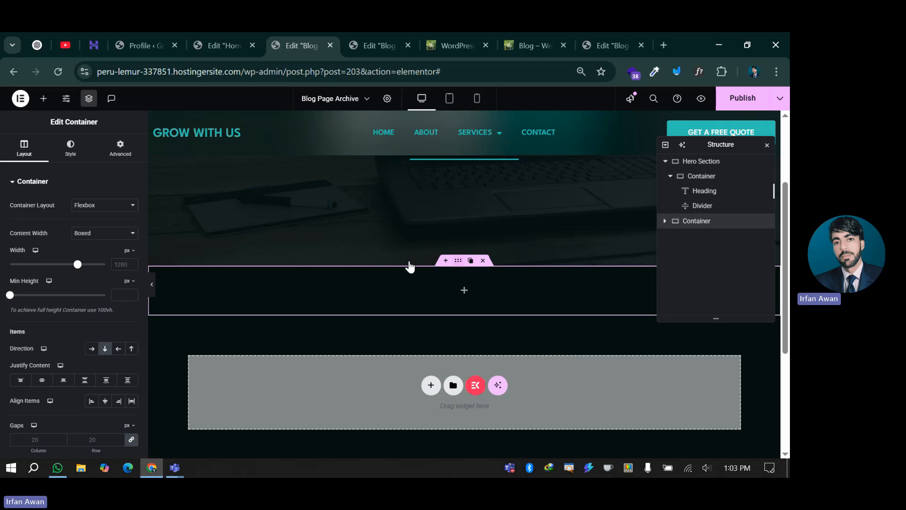
- Set the new container's padding to 1 rem on all sides
left_click(120, 149)
left_click(128, 240)
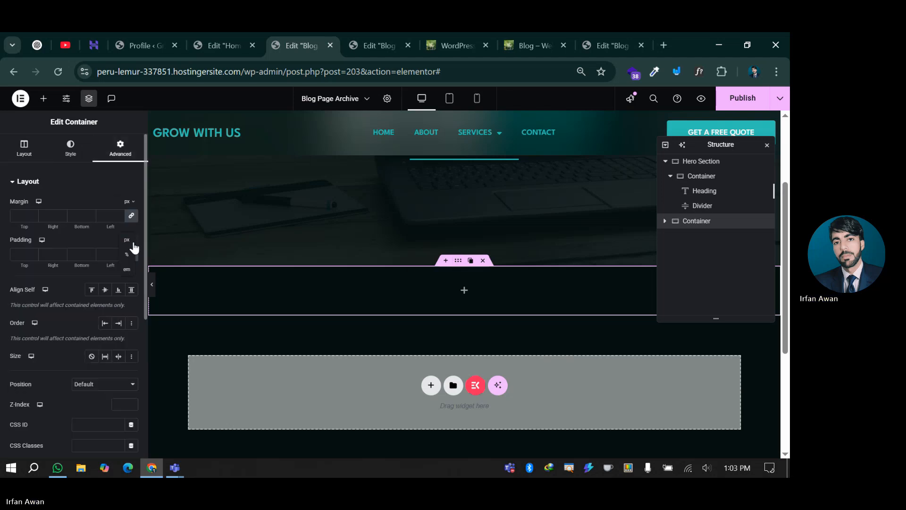
left_click(126, 281)
type("1")
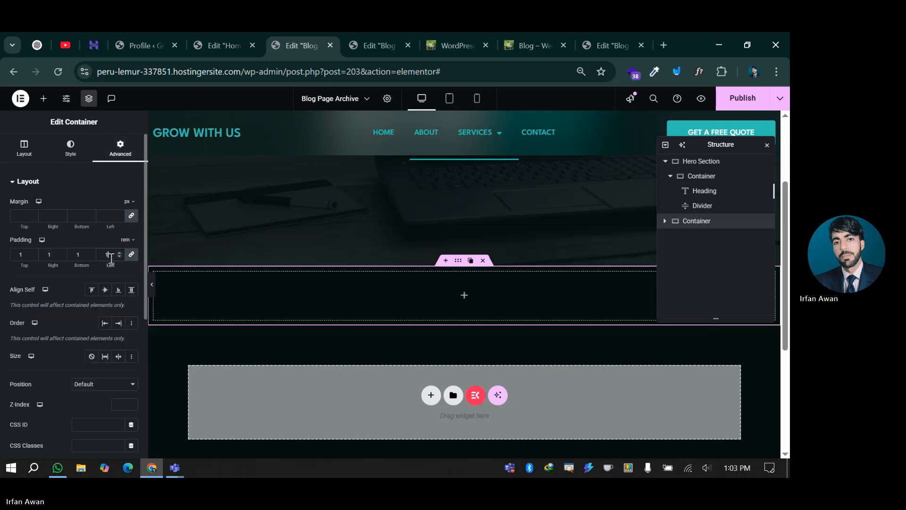
- Unlink the container's padding values and set its top and bottom padding to 6 rem
left_click(131, 255)
double_click(27, 256)
type("2")
key("BackSpace")
type("5")
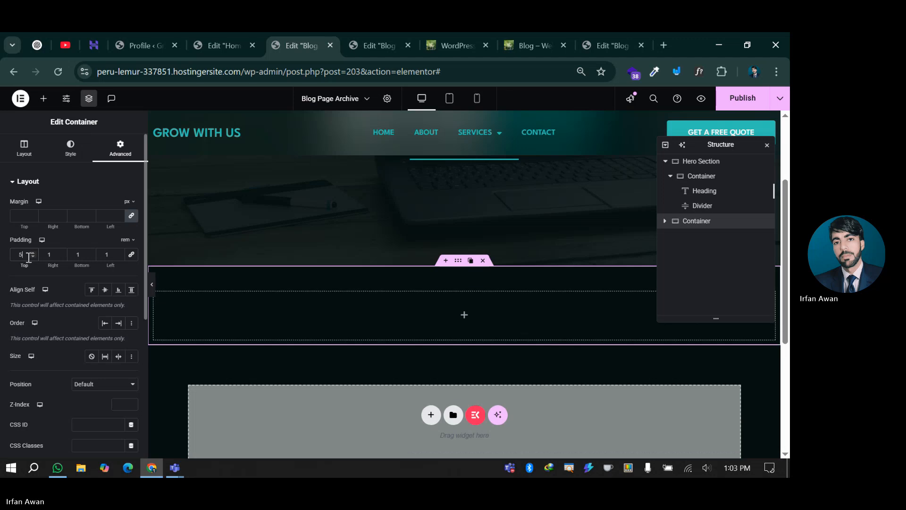
key("Up")
left_click(80, 254)
key("Up")
key("Up")
key("Up")
key("Up")
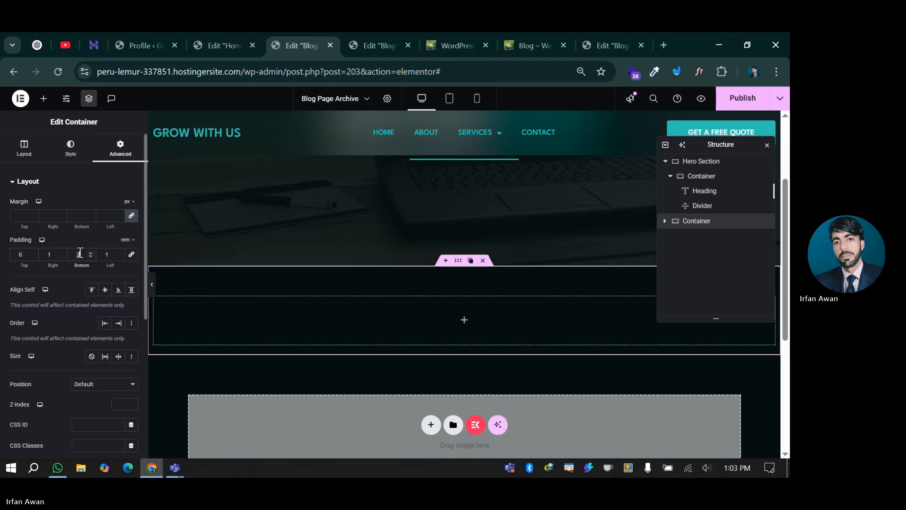
key("Up")
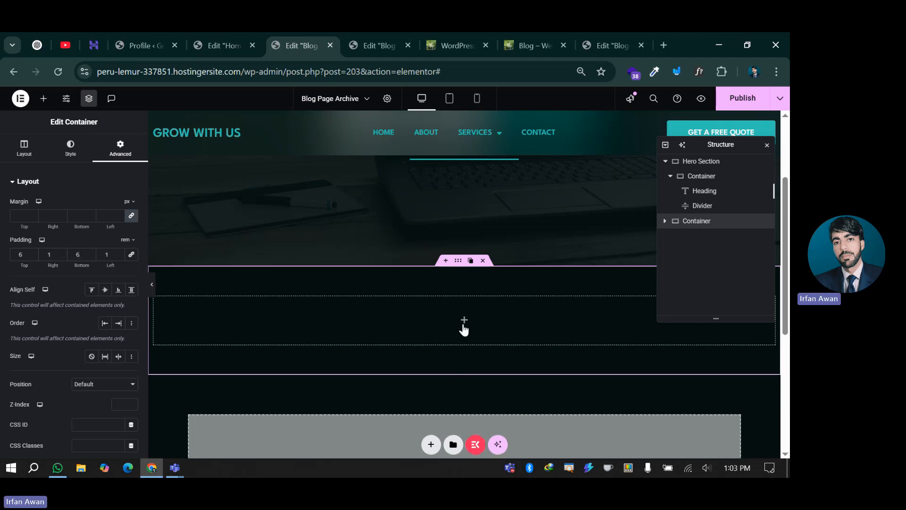
- Find the Loop Grid widget by searching for "loop" and add it to the new container
left_click(464, 323)
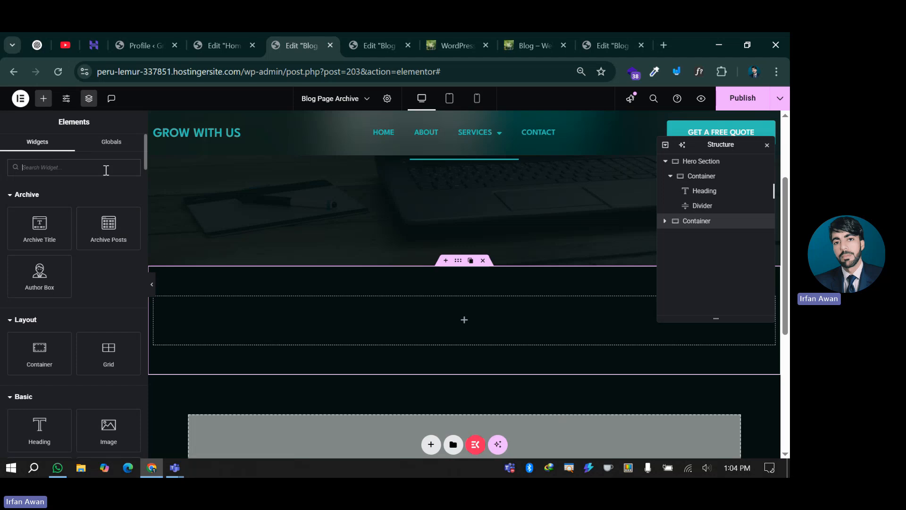
type("loop")
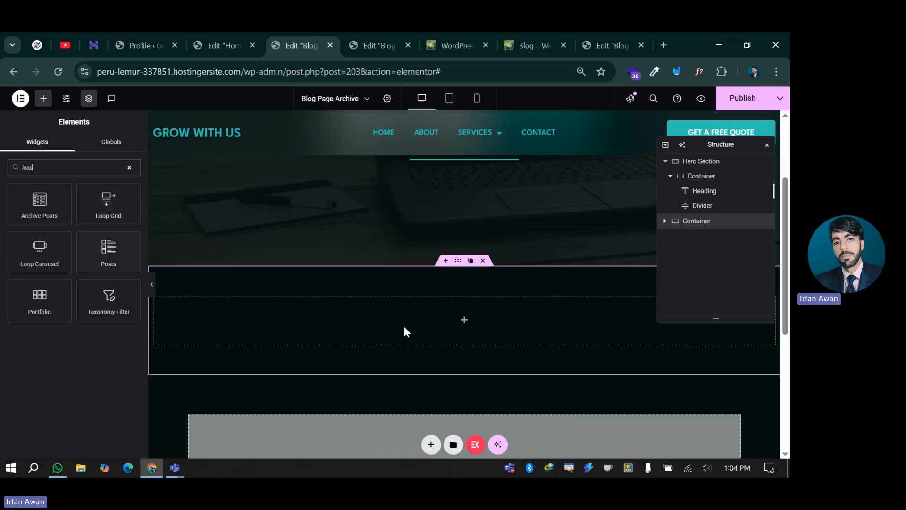
left_click(397, 34)
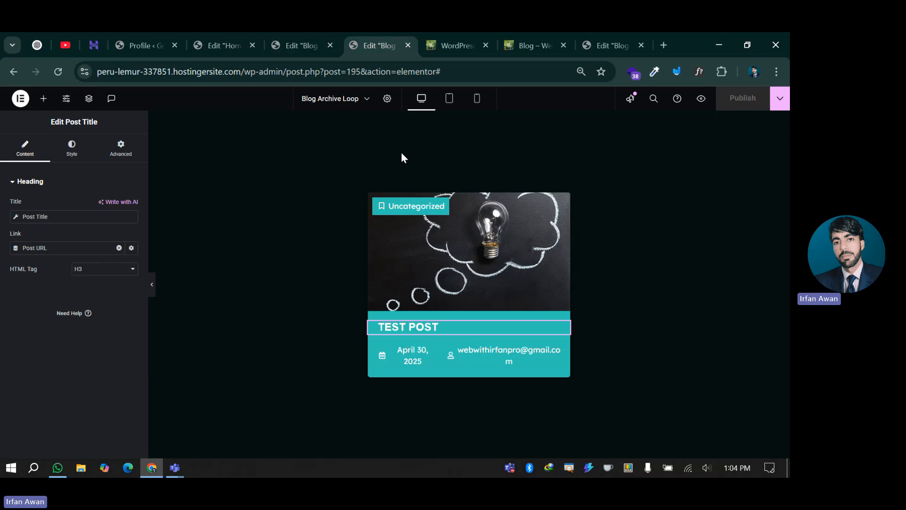
left_click(283, 32)
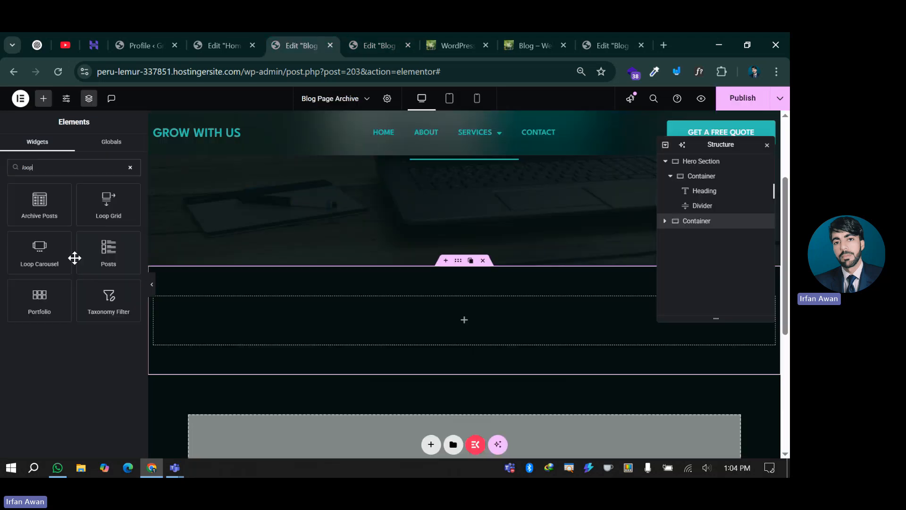
left_click_drag(109, 204, 259, 293)
scroll(367, 290, "up", 2)
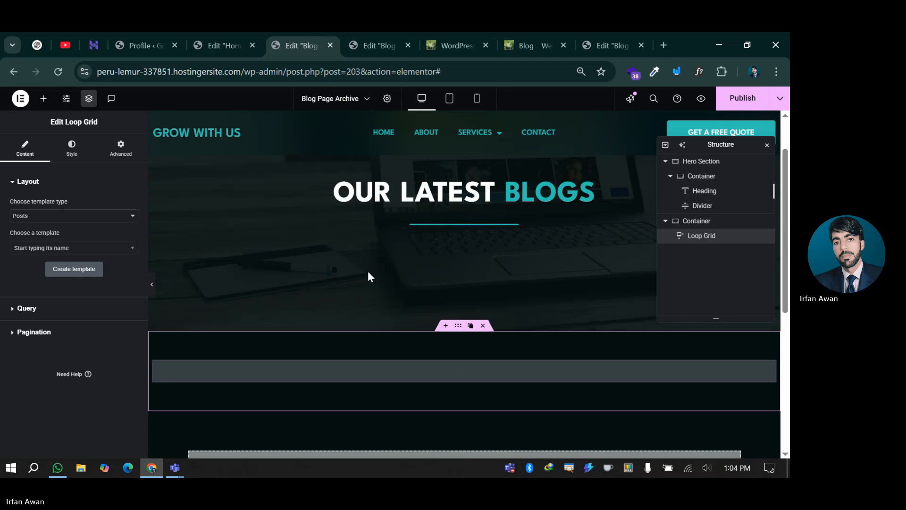
scroll(378, 268, "down", 4)
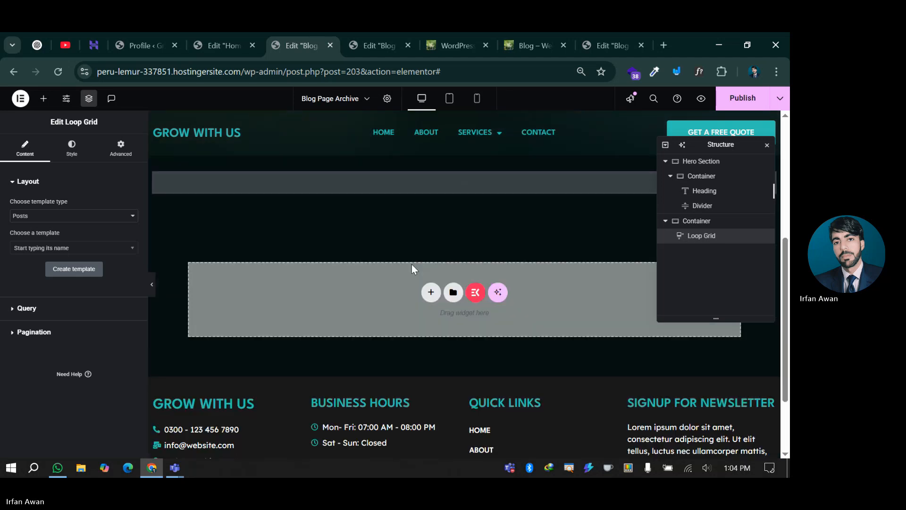
- Assign the Blog Archive Loop template to the loop grid, finding it by searching for "blog"
scroll(412, 265, "up", 2)
left_click(371, 39)
left_click(313, 34)
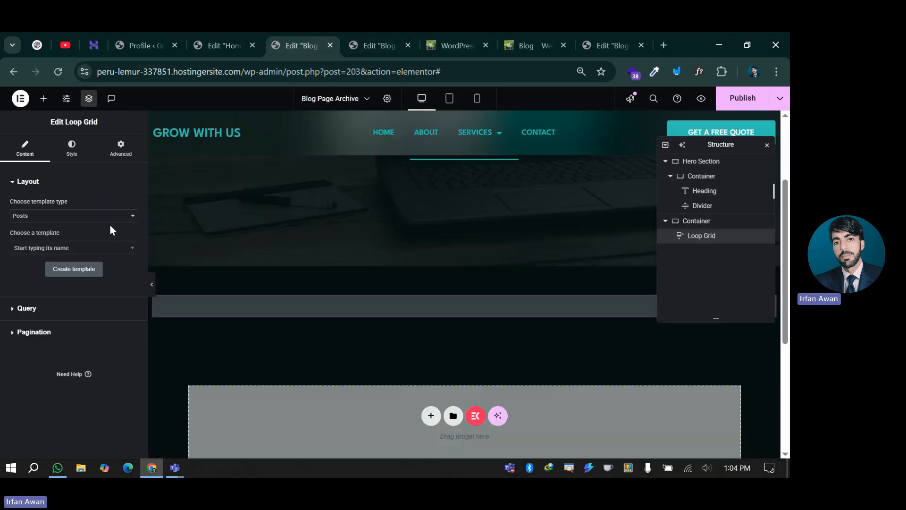
left_click(38, 248)
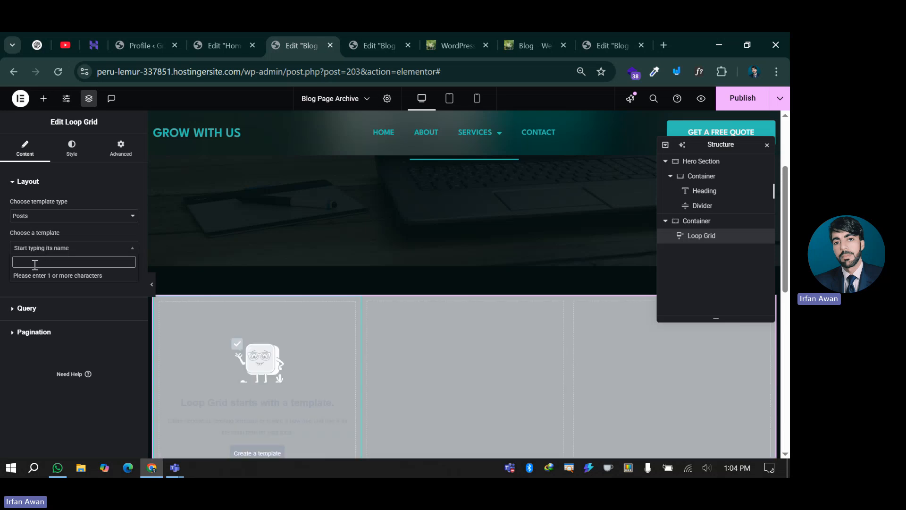
type("blog")
left_click(42, 275)
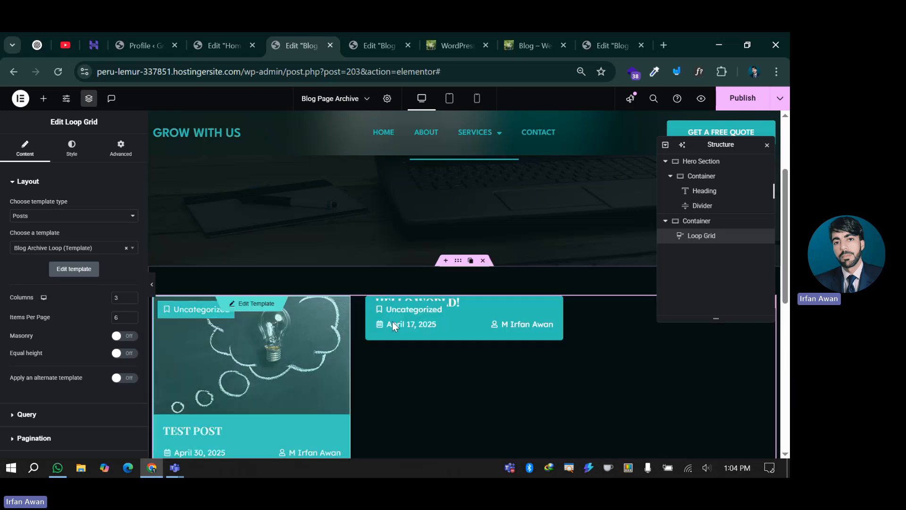
scroll(392, 322, "down", 3)
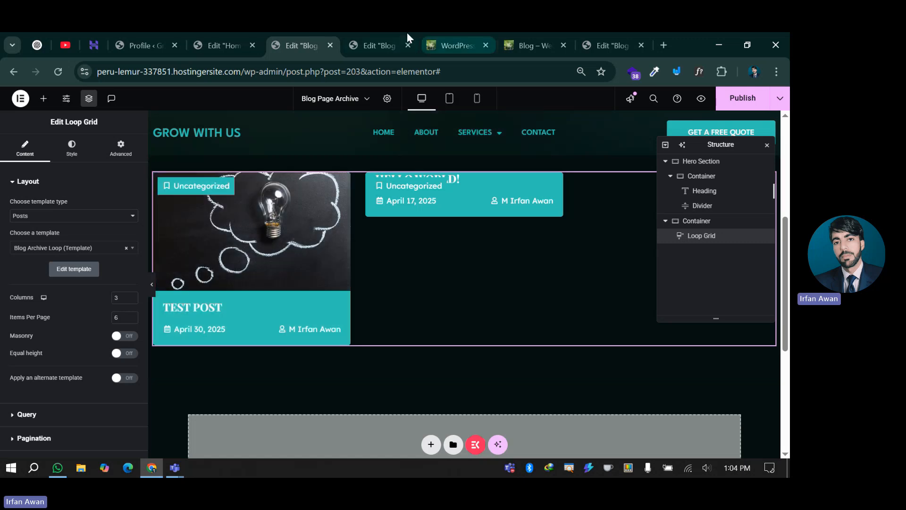
- Switch to the Blog Archive Loop template and open the style settings of its post title
left_click(387, 32)
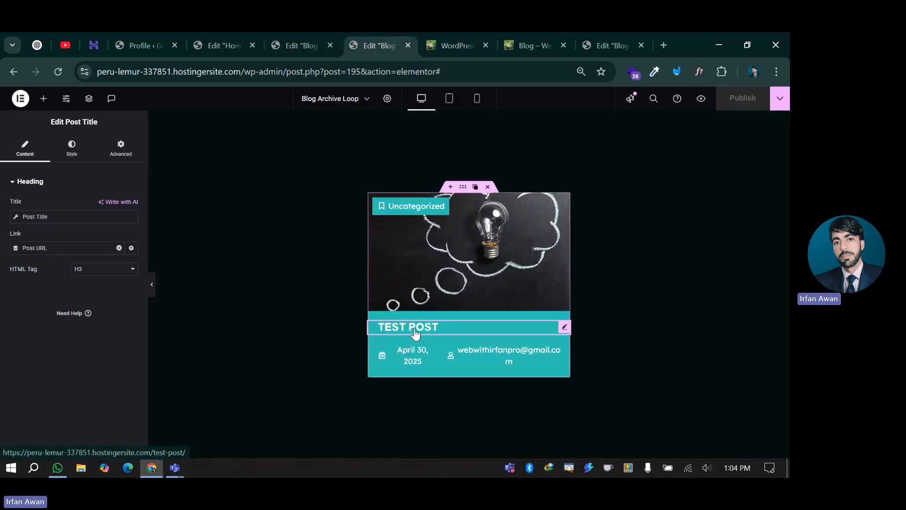
left_click(69, 156)
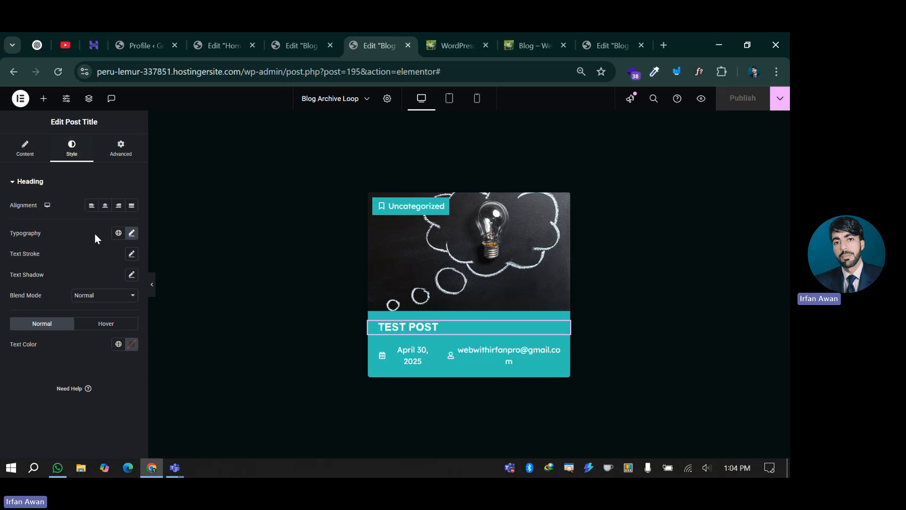
- Try the H4 and Accent global fonts on the post title
left_click(118, 233)
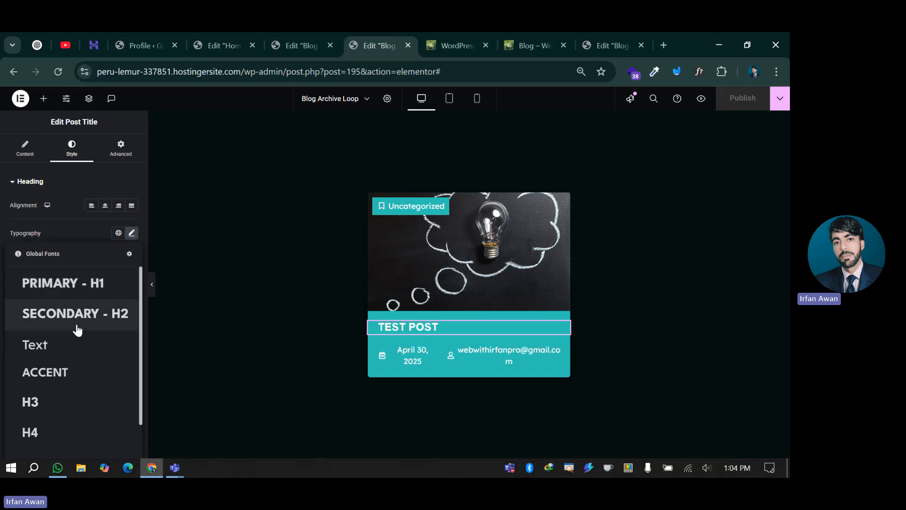
left_click(61, 432)
left_click(132, 233)
scroll(90, 254, "down", 1)
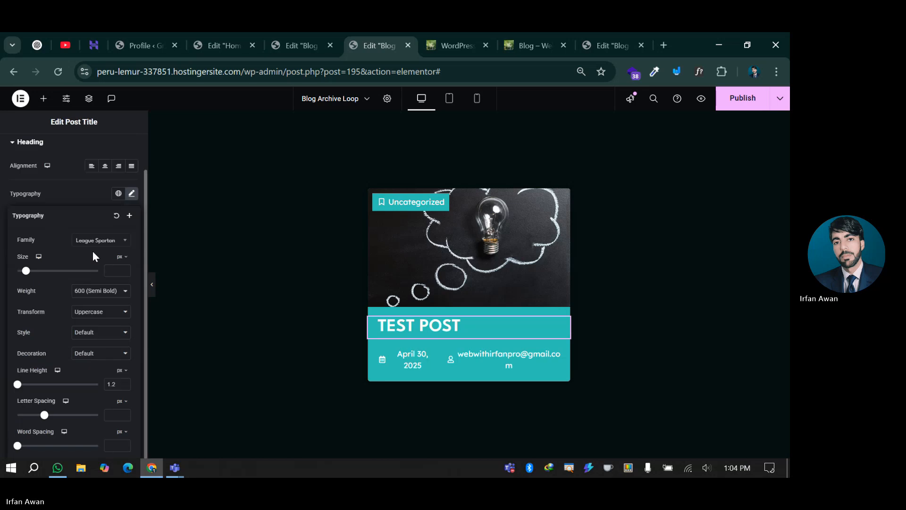
left_click(118, 193)
left_click(60, 334)
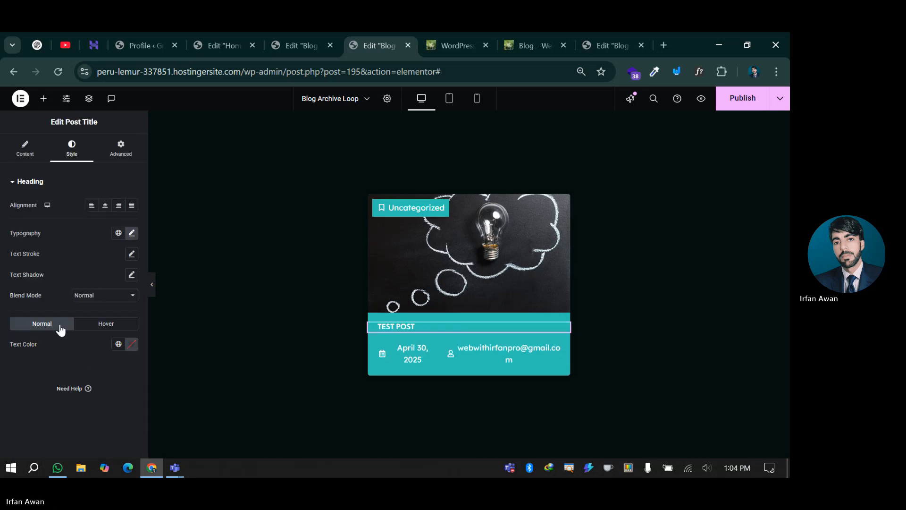
- Apply the global H5 font to the post title and publish the loop template
left_click(118, 232)
scroll(52, 368, "down", 1)
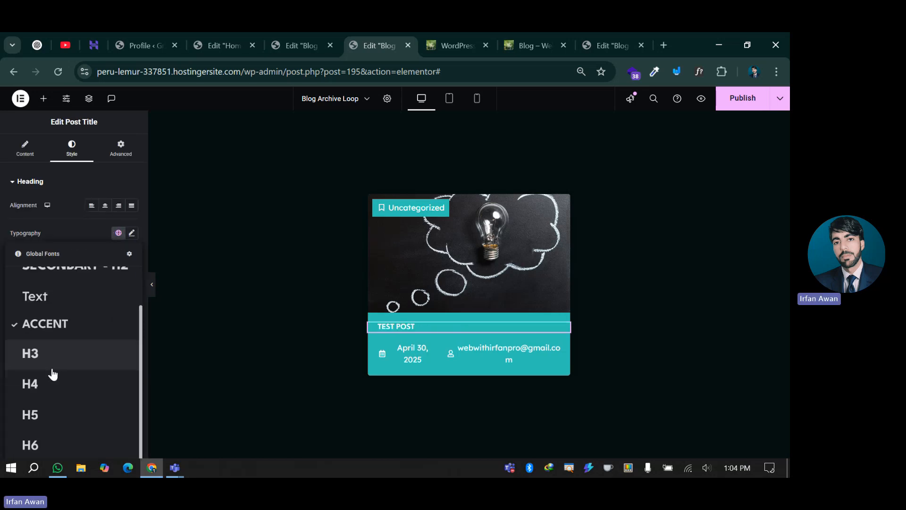
left_click(39, 411)
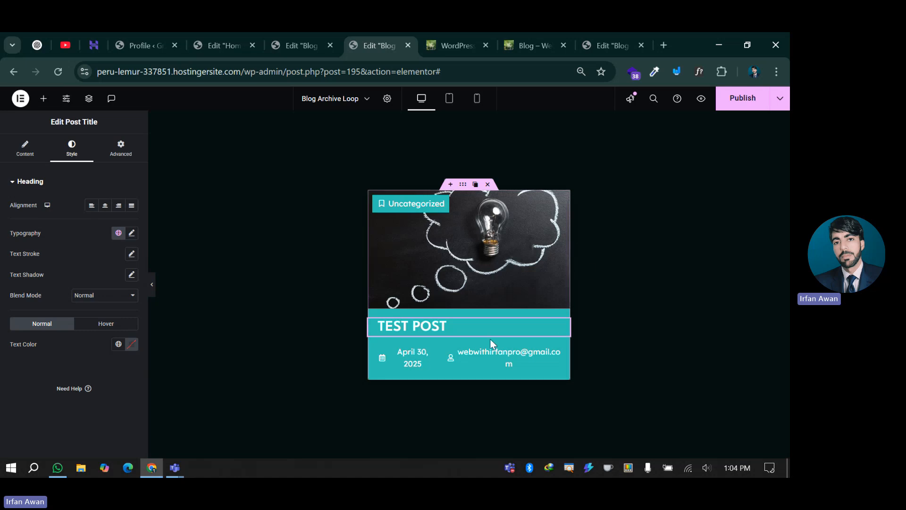
left_click(754, 101)
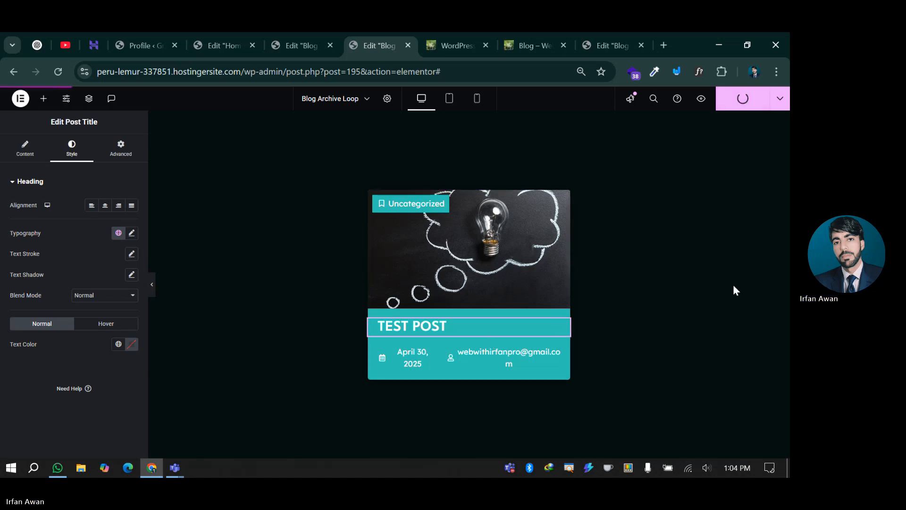
left_click(305, 34)
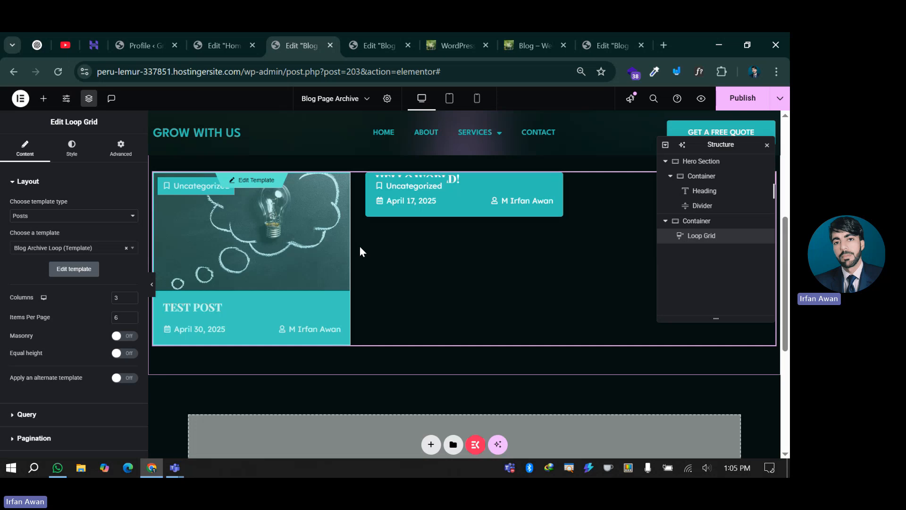
- Apply the global Accent font to the text of the loop card's category label
left_click(374, 38)
left_click(406, 207)
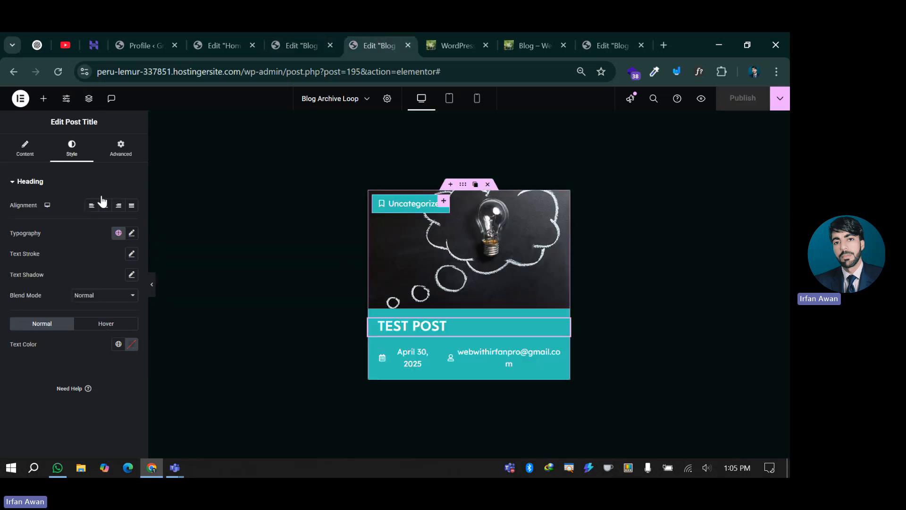
left_click(72, 148)
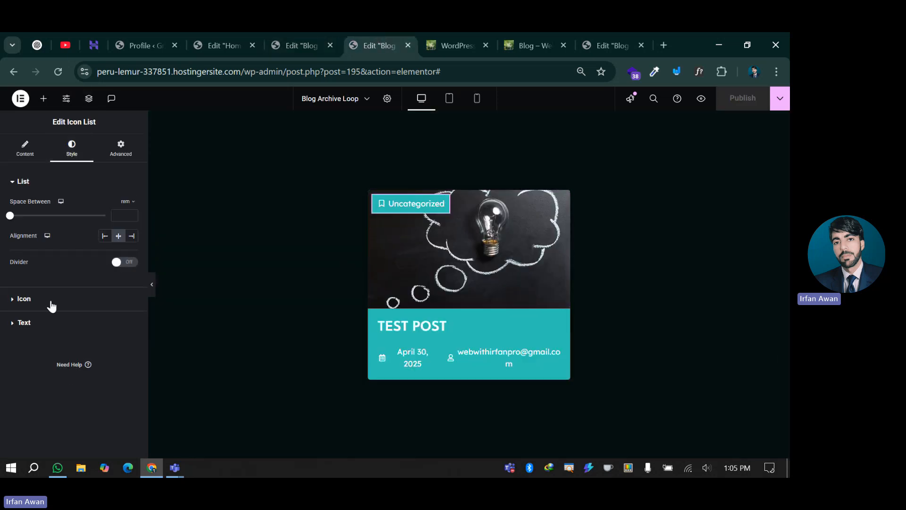
left_click(44, 324)
left_click(118, 253)
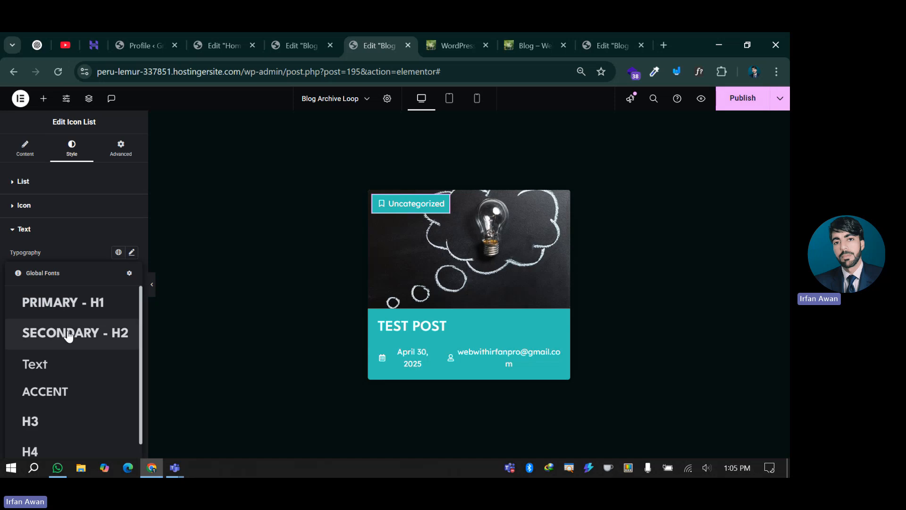
left_click(56, 393)
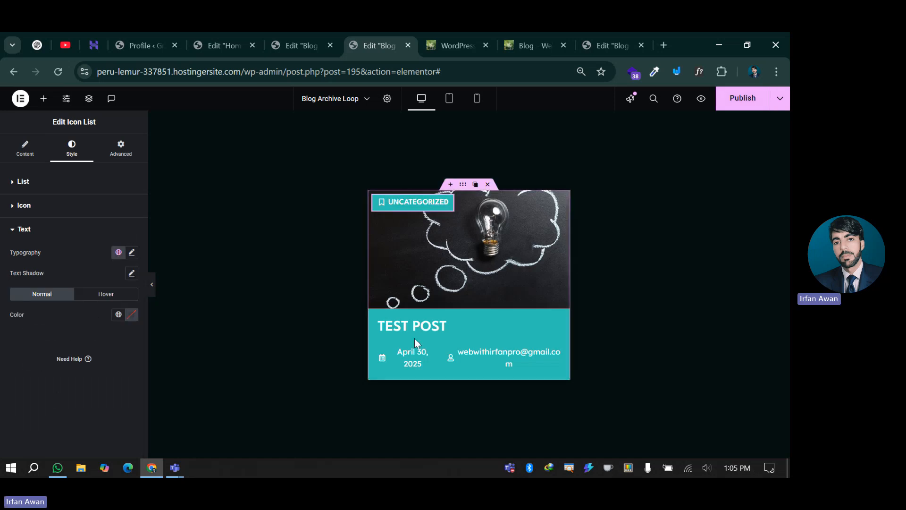
- Apply the global Text font to the text of the loop card's date icon list
left_click(414, 354)
left_click(78, 159)
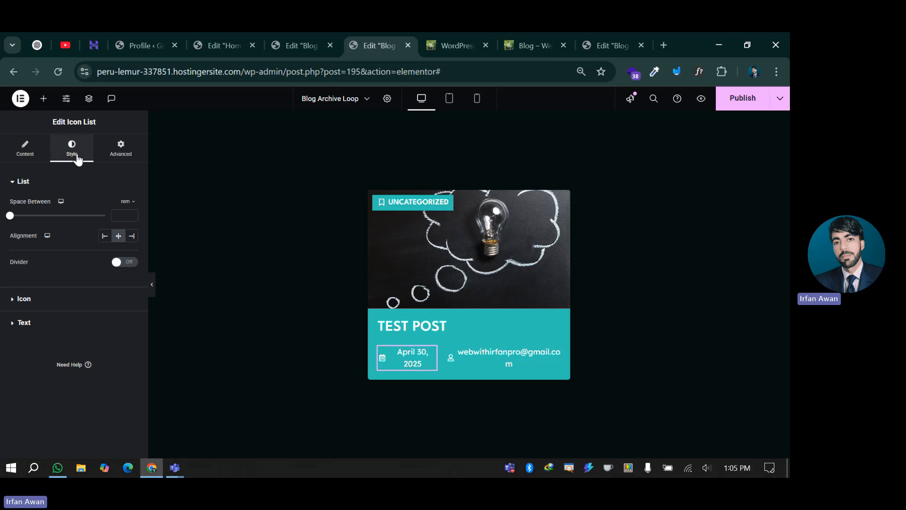
left_click(38, 324)
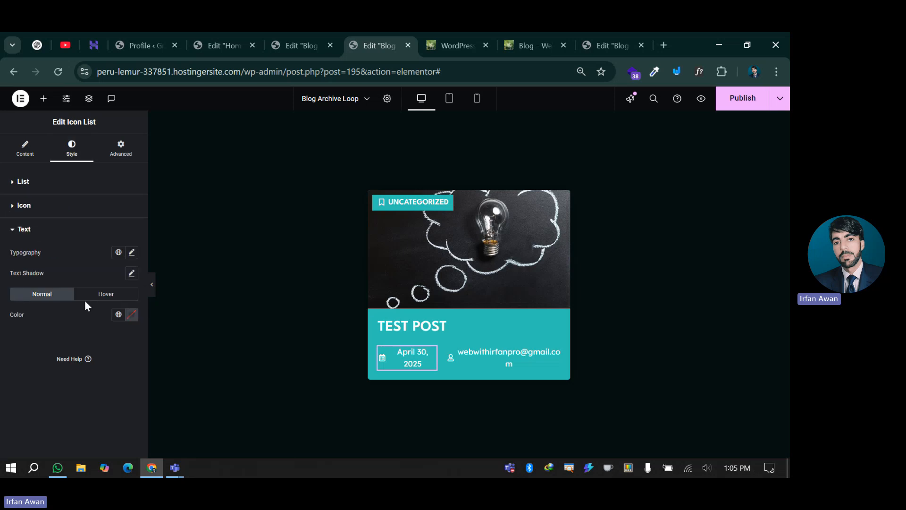
left_click(120, 254)
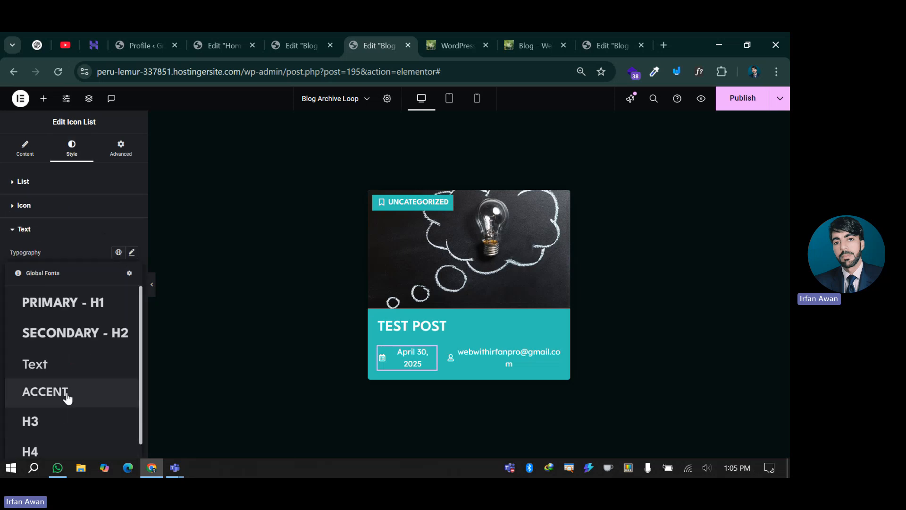
scroll(67, 373, "down", 1)
scroll(68, 373, "up", 1)
left_click(67, 372)
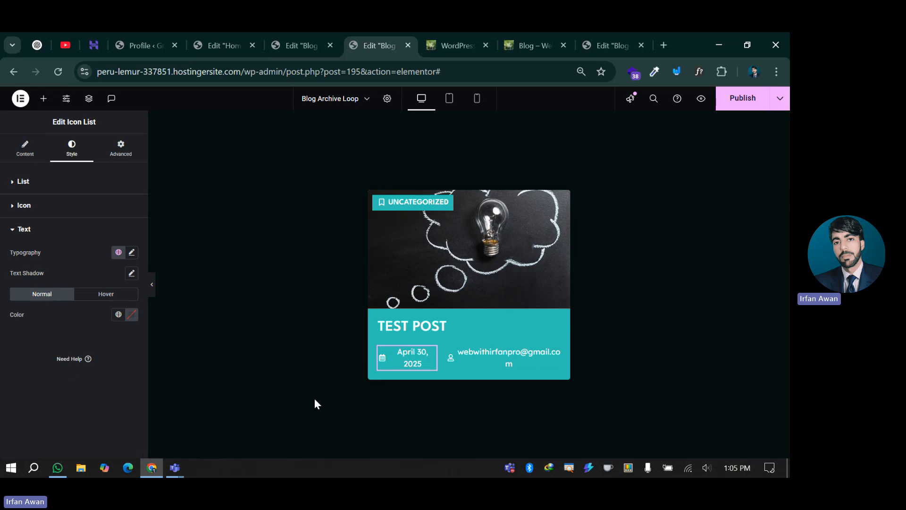
- Apply the global Text font to the text of the loop card's author icon list
left_click(477, 359)
left_click(72, 147)
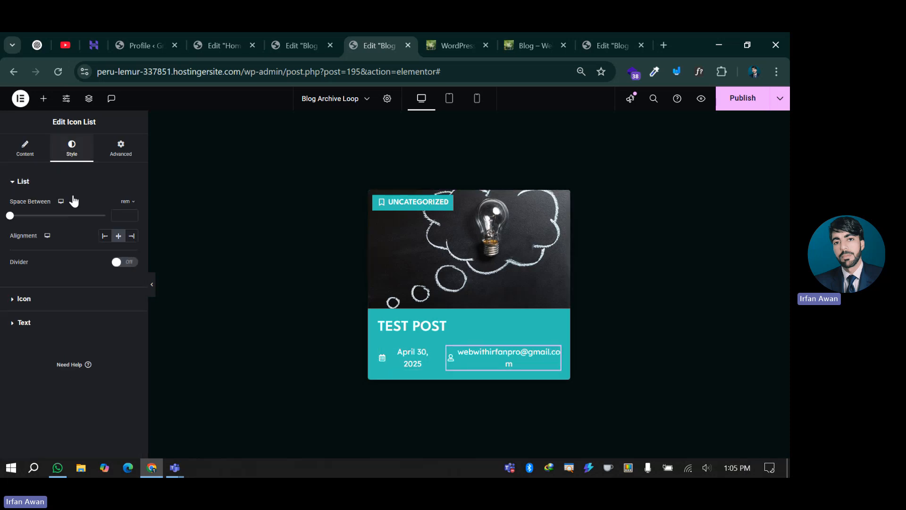
left_click(117, 251)
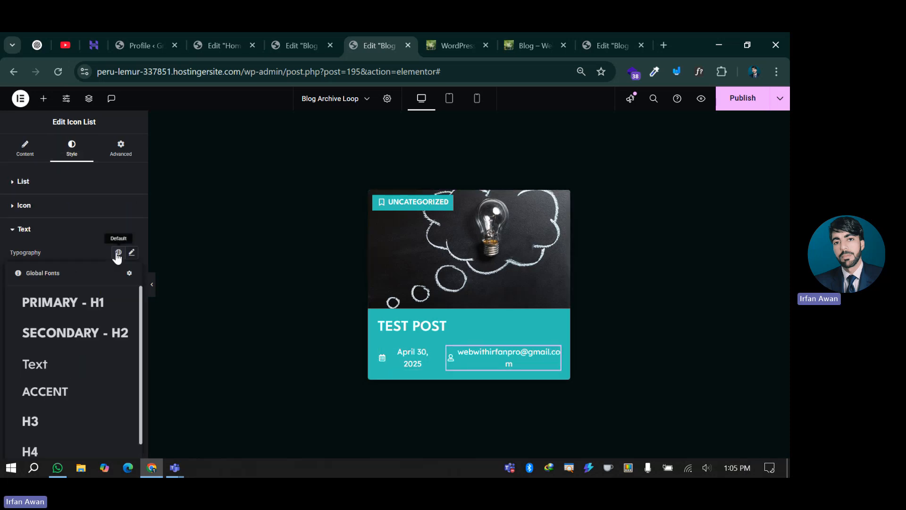
left_click(49, 365)
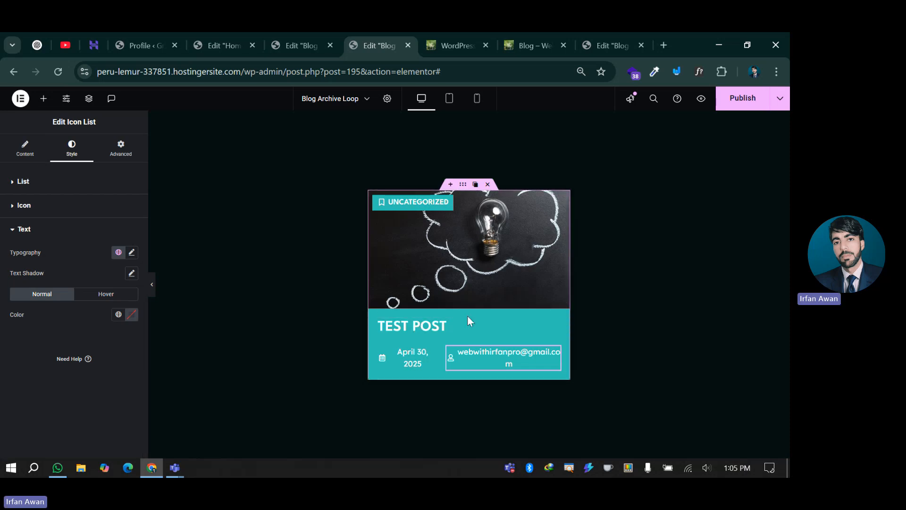
- Link the loop card's featured image to a custom URL using the dynamic Post URL tag
left_click(468, 241)
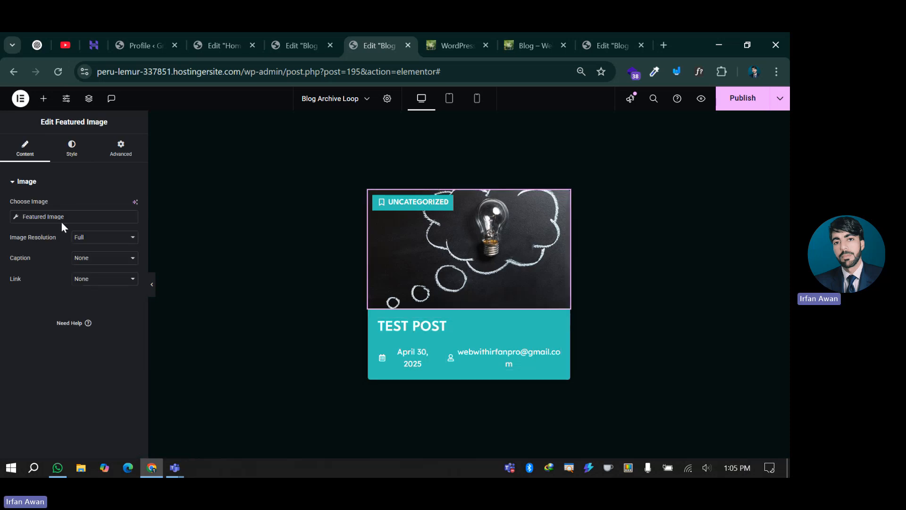
left_click(80, 283)
left_click(89, 322)
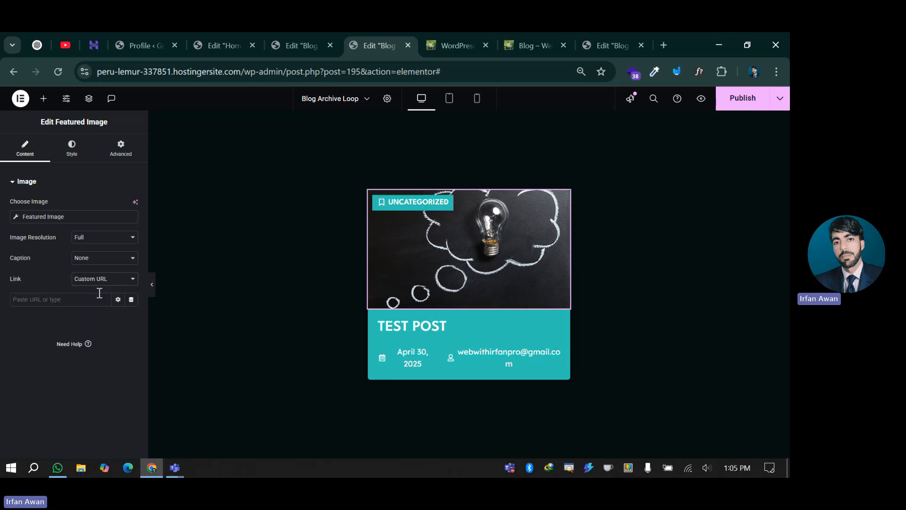
left_click(131, 299)
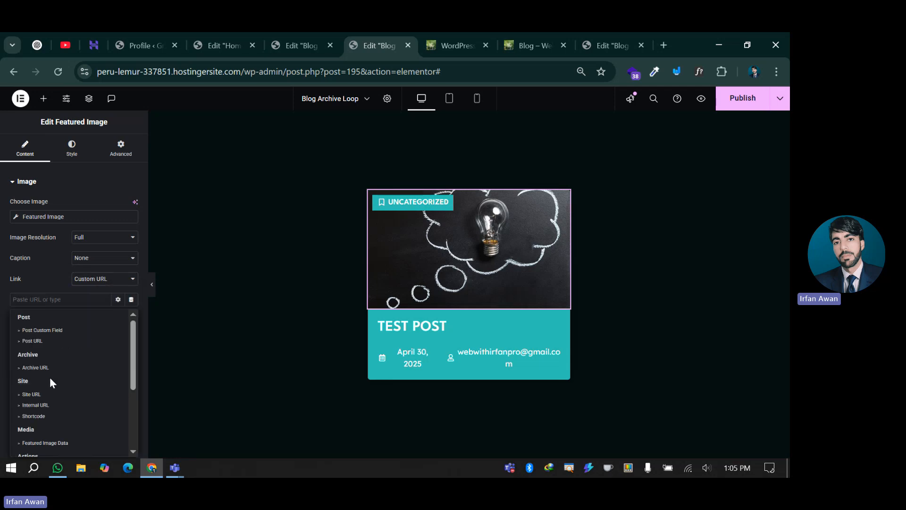
left_click(32, 340)
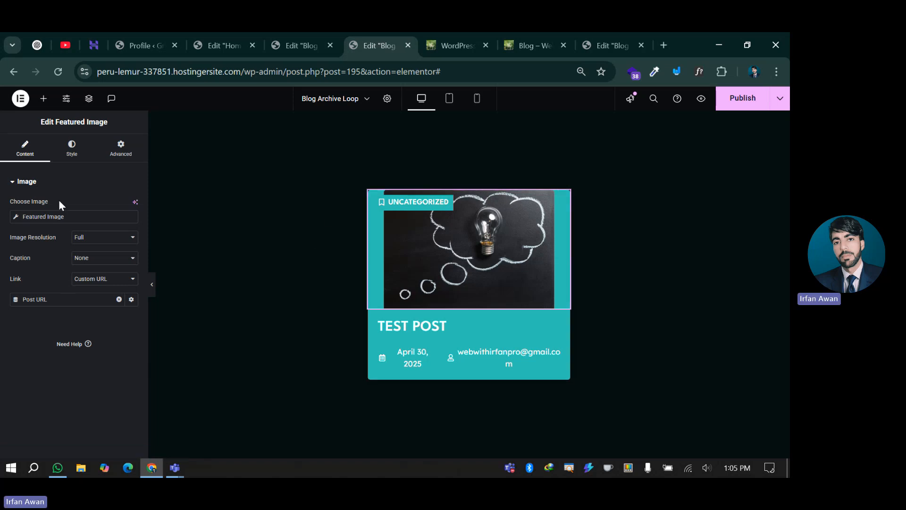
- Set the featured image's layout width to Full Width (100%) and its Align Self to stretch
left_click(72, 147)
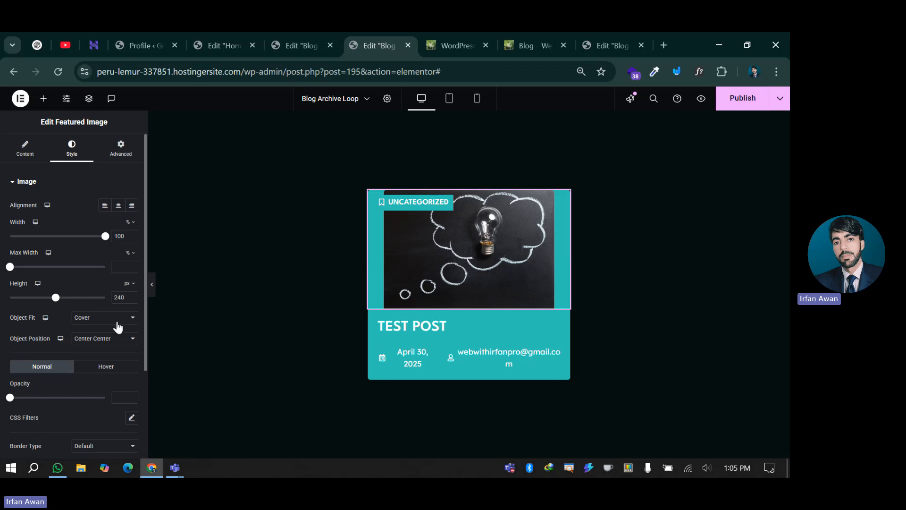
scroll(82, 321, "down", 3)
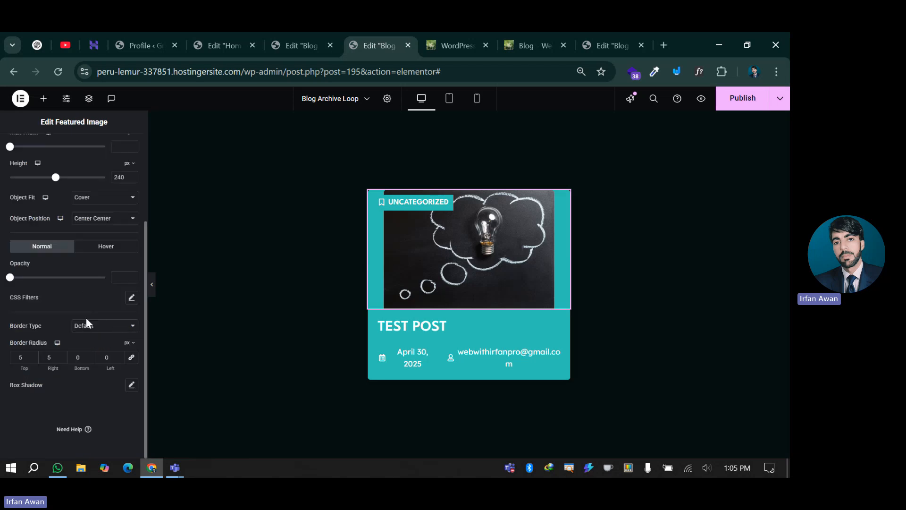
scroll(86, 322, "up", 3)
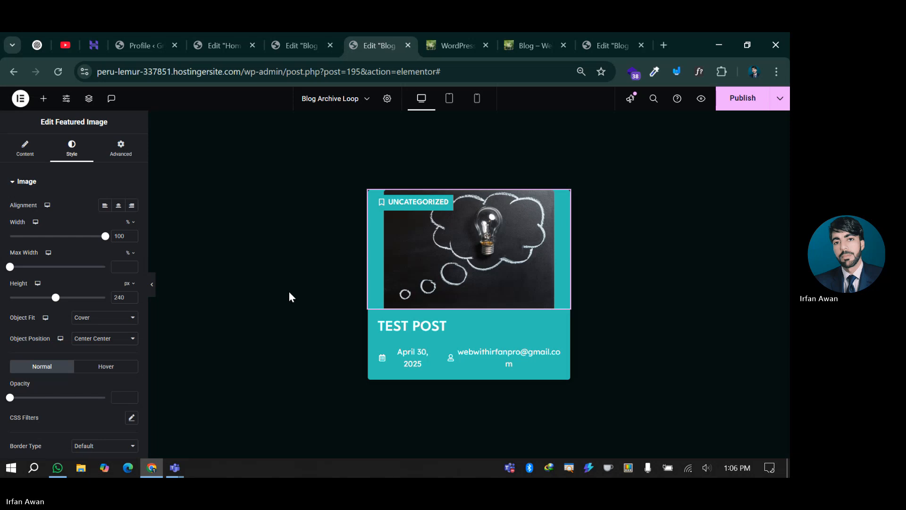
left_click(121, 154)
left_click(88, 284)
left_click(93, 312)
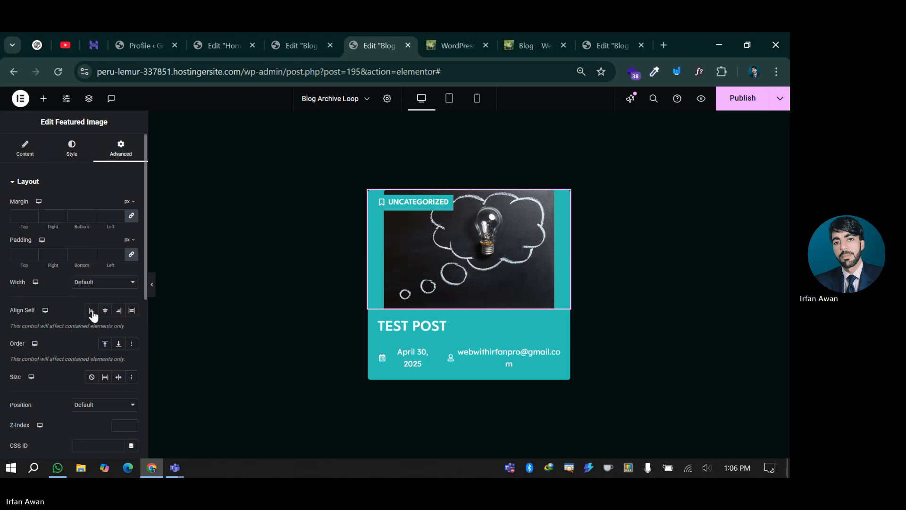
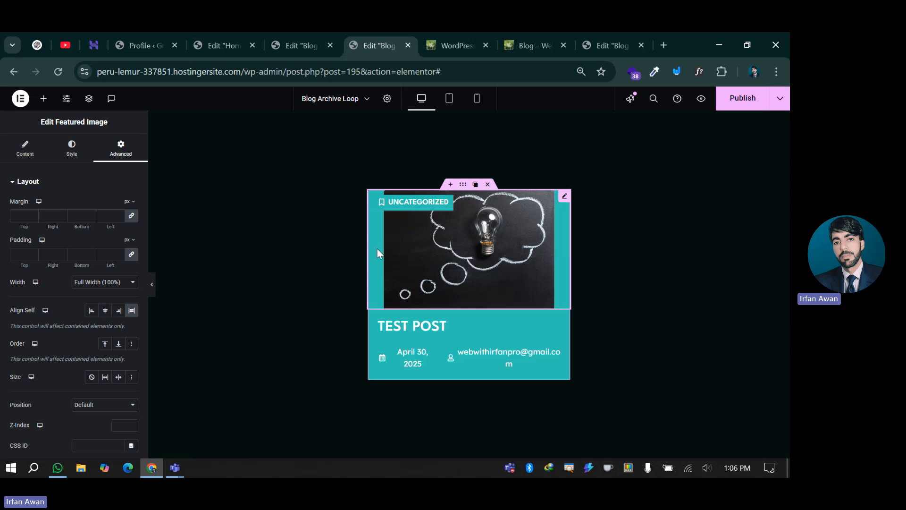
- Try a 93% width on the featured image, switch the width unit to pixels and clear the value
left_click(84, 147)
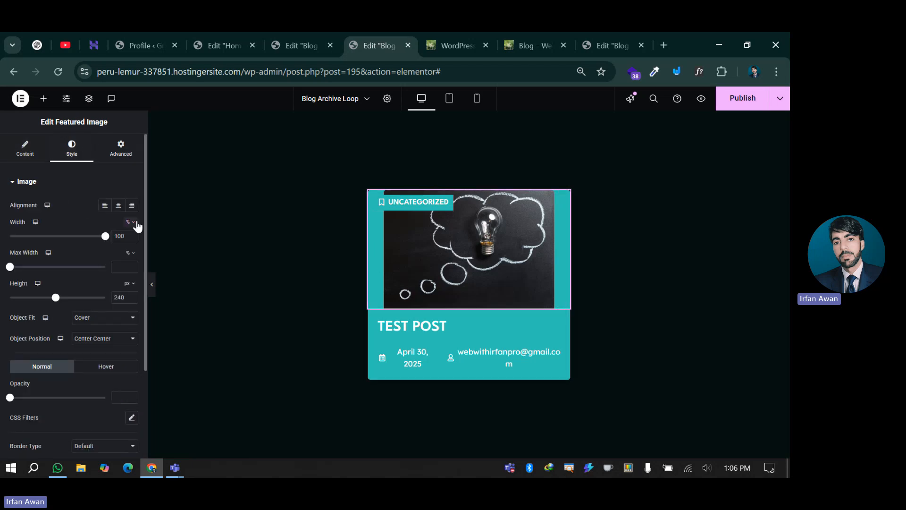
left_click_drag(104, 239, 162, 237)
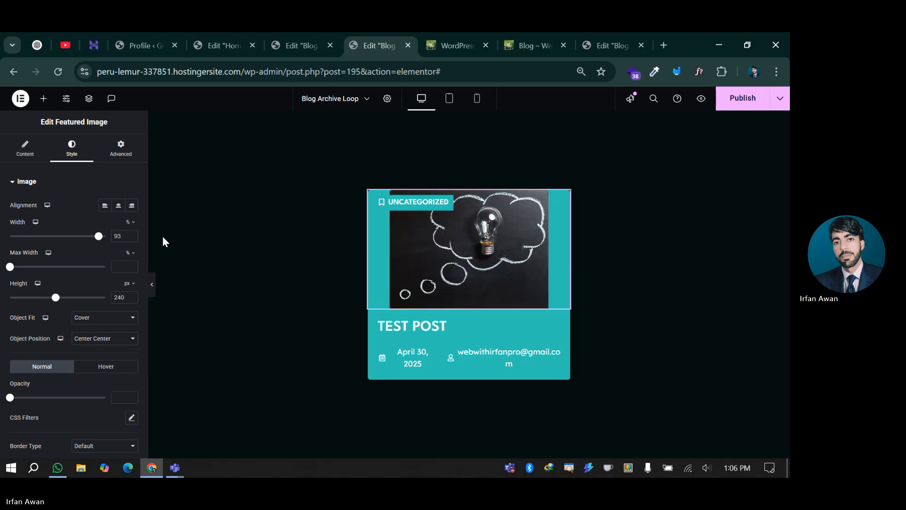
left_click(130, 222)
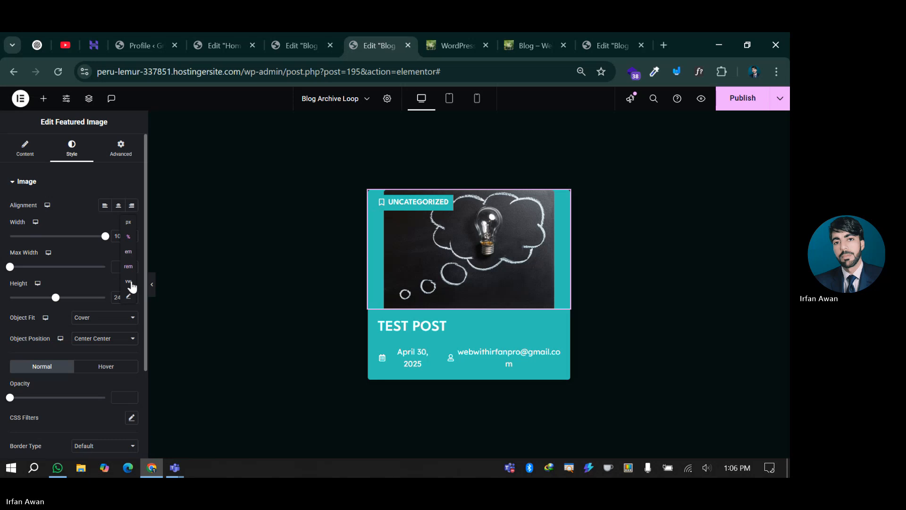
left_click(128, 222)
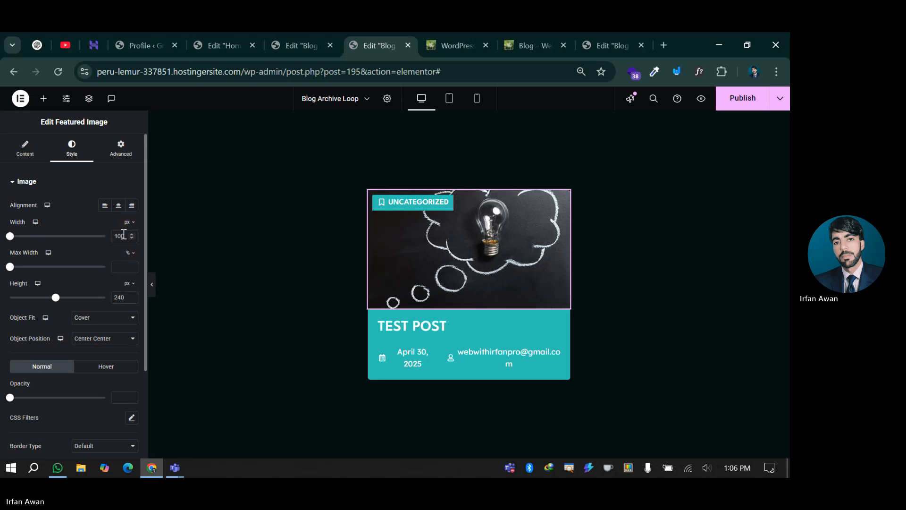
key("BackSpace")
key("BackSpace")
key("BackSpace")
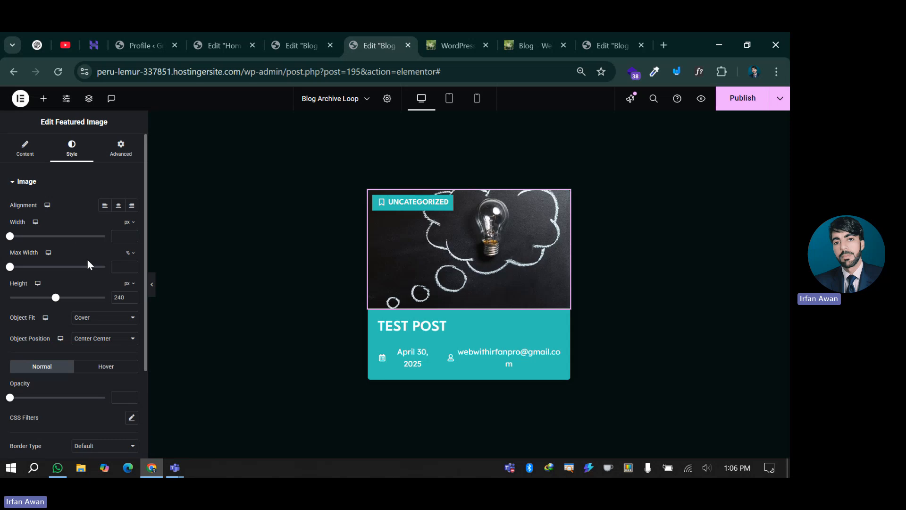
- Try featured image widths of 100% and 1 px, and clear the value
left_click(125, 223)
left_click(129, 243)
left_click_drag(10, 236, 134, 237)
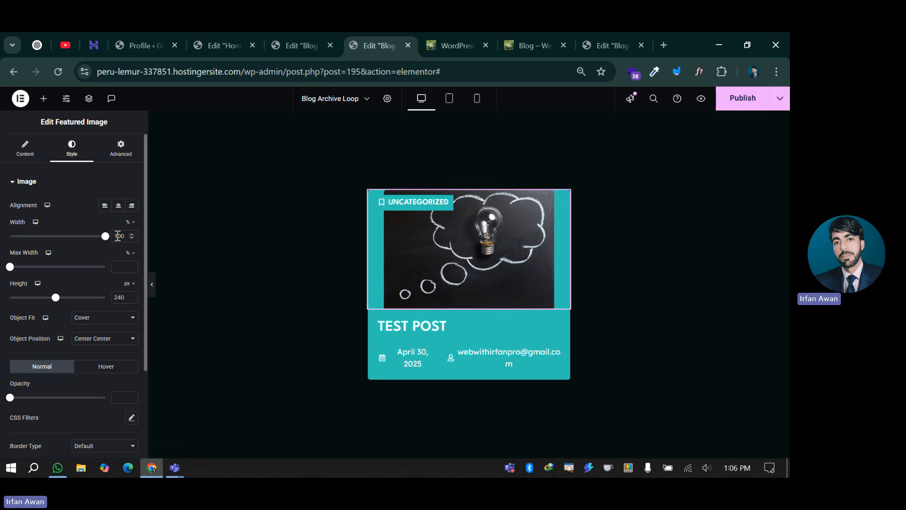
key("BackSpace")
left_click(134, 226)
left_click(128, 234)
type("1")
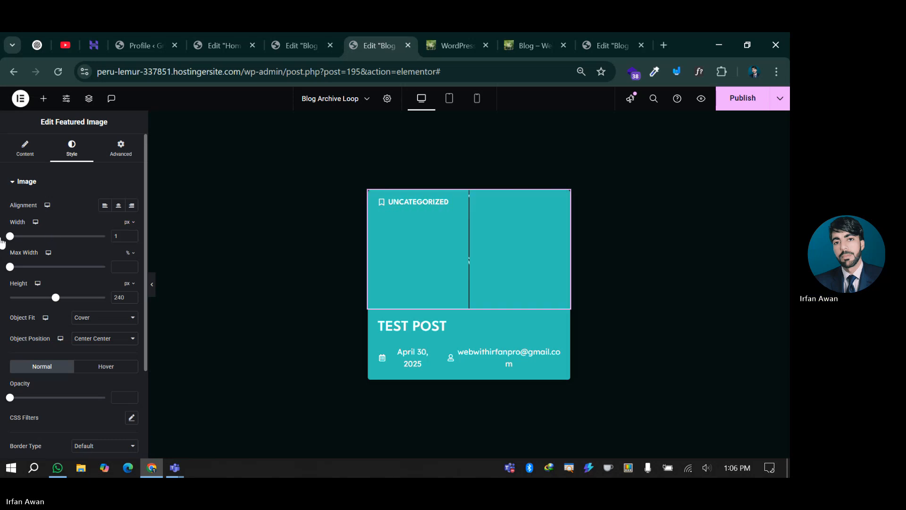
key("BackSpace")
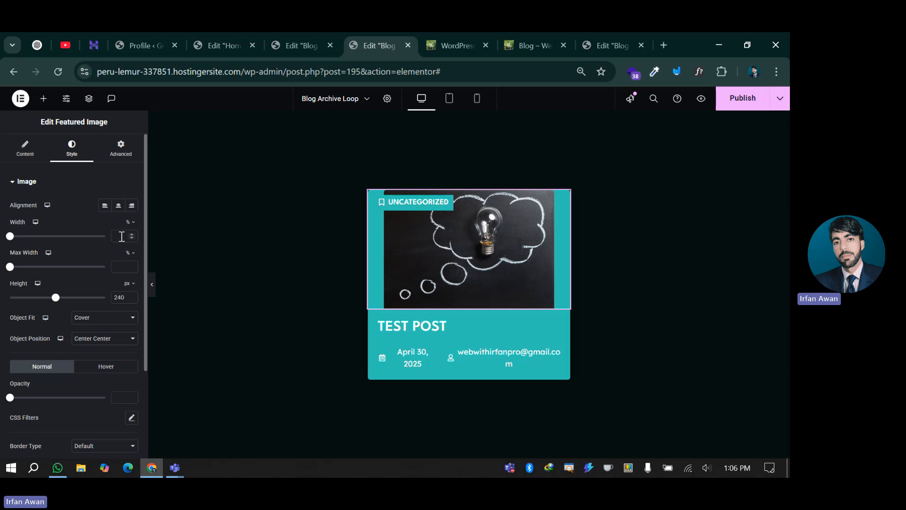
- Try a featured image width of 100 while switching its unit between percent and pixels
type("100")
left_click(129, 222)
left_click(128, 223)
left_click(120, 237)
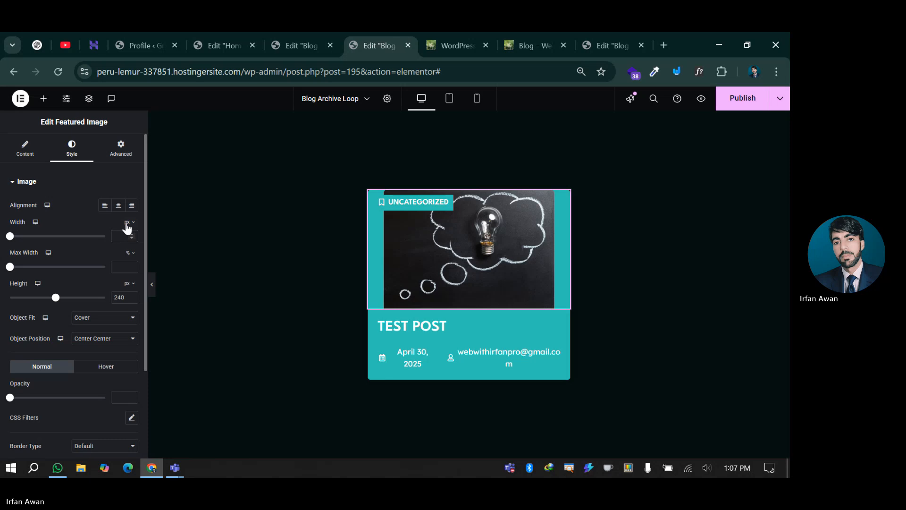
left_click(128, 224)
left_click(127, 234)
left_click_drag(11, 239, 152, 235)
left_click(129, 222)
left_click(131, 226)
- Try featured image widths of 440 px and 1000 px, and compare them with 100%
left_click_drag(10, 240, 51, 245)
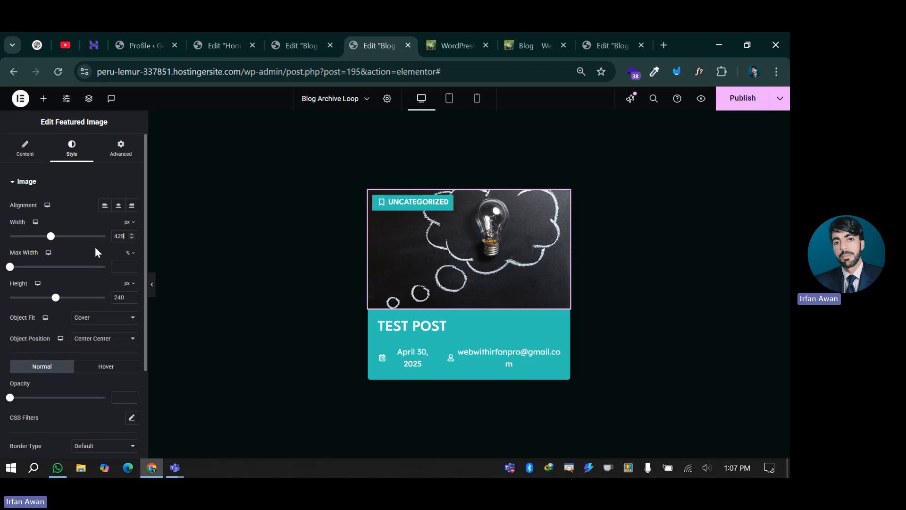
key("Up")
key("Up")
key("Up")
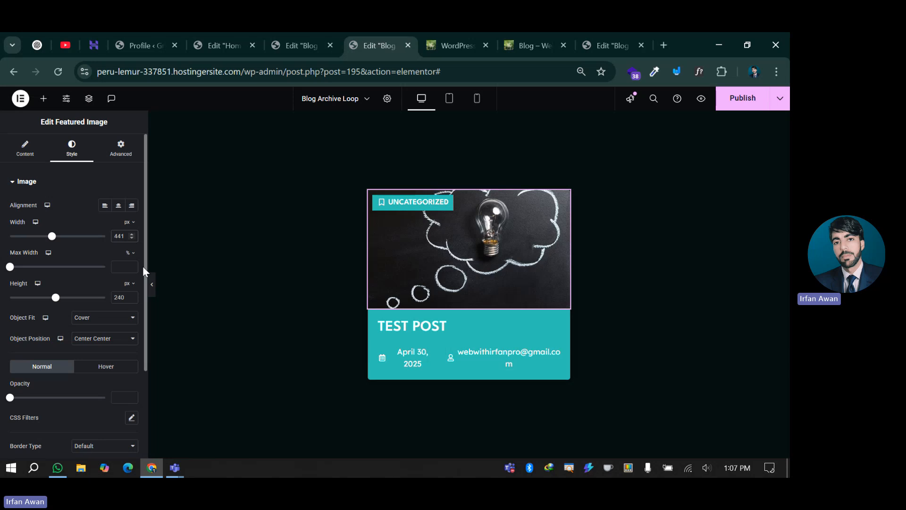
key("Down")
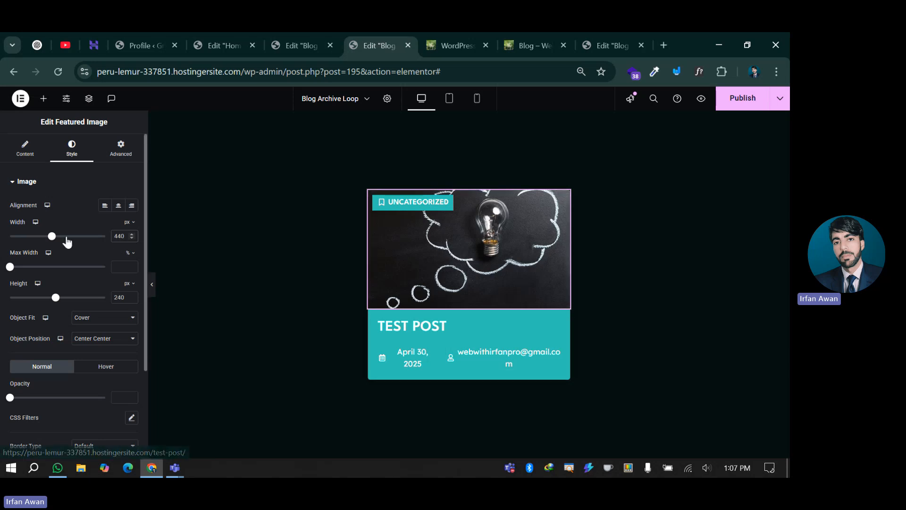
left_click_drag(55, 237, 113, 237)
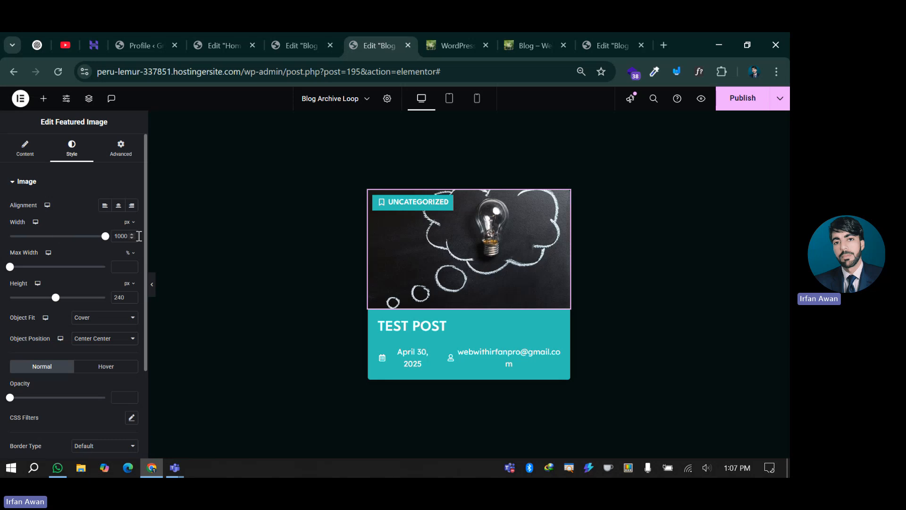
left_click(128, 222)
left_click(127, 236)
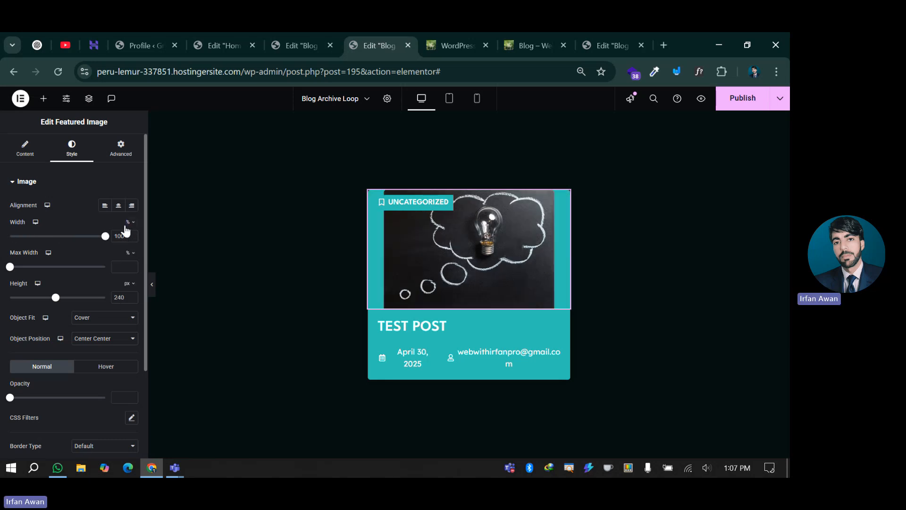
- Set the featured image's width to 466 px and publish the loop template
left_click(127, 222)
left_click(131, 230)
left_click_drag(10, 236, 58, 242)
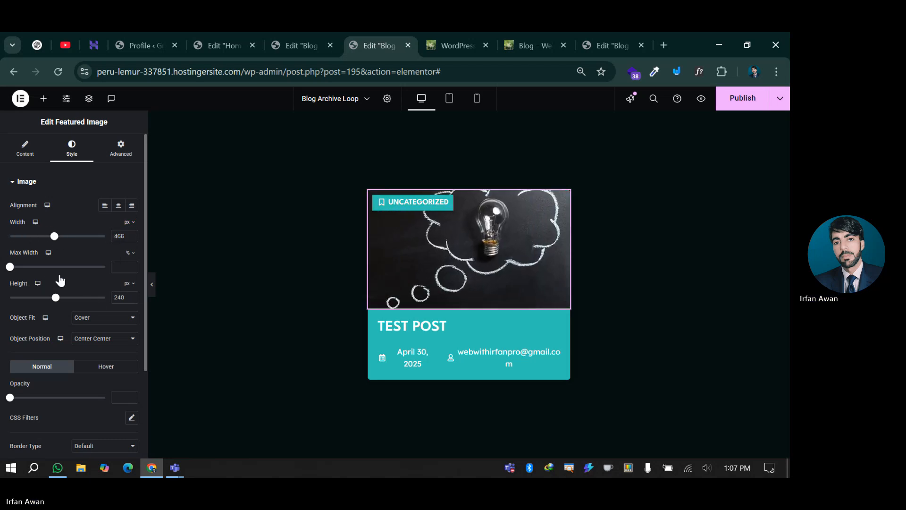
scroll(61, 279, "down", 1)
left_click(742, 100)
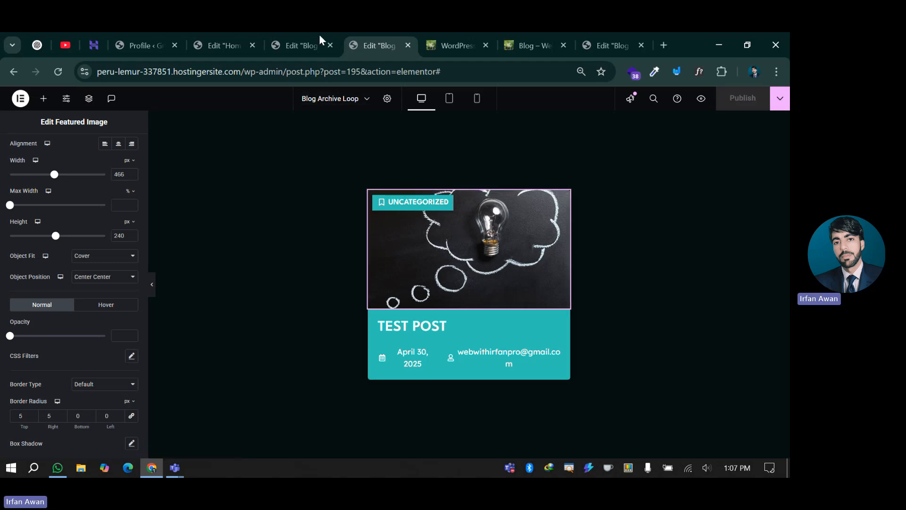
- Check the loop grid in the Blog Page Archive editor and open Posts in the WordPress admin
left_click(301, 43)
scroll(463, 276, "up", 2)
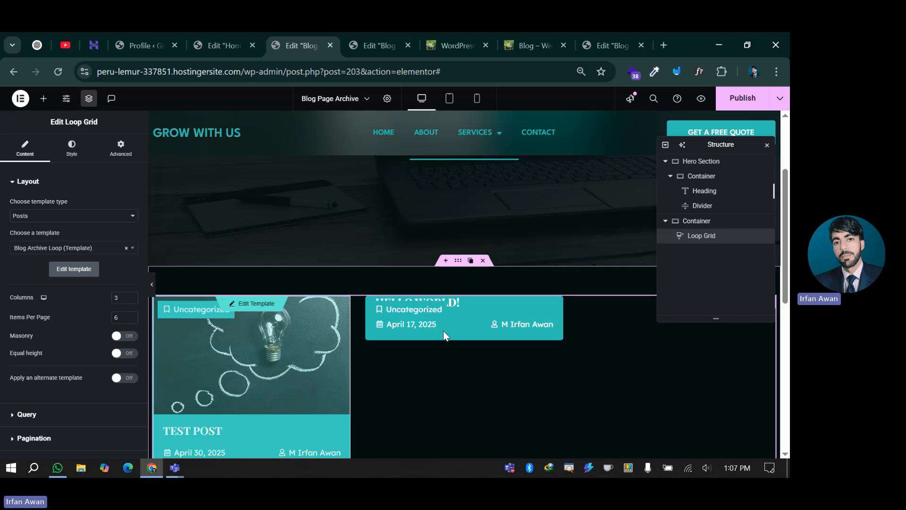
left_click(137, 43)
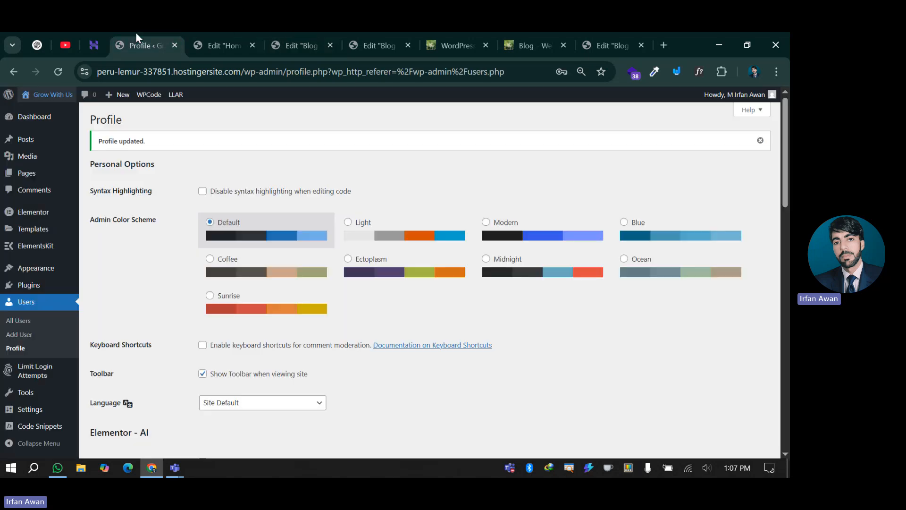
left_click(31, 143)
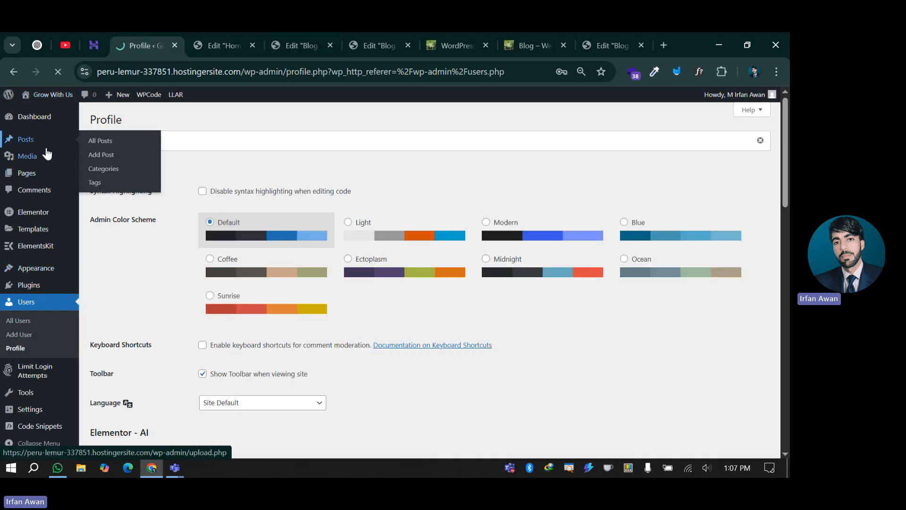
- Check the loop grid's post cards in the Blog Page Archive, and open the "Hello world!" post for editing in a new tab
left_click(247, 33)
left_click(291, 34)
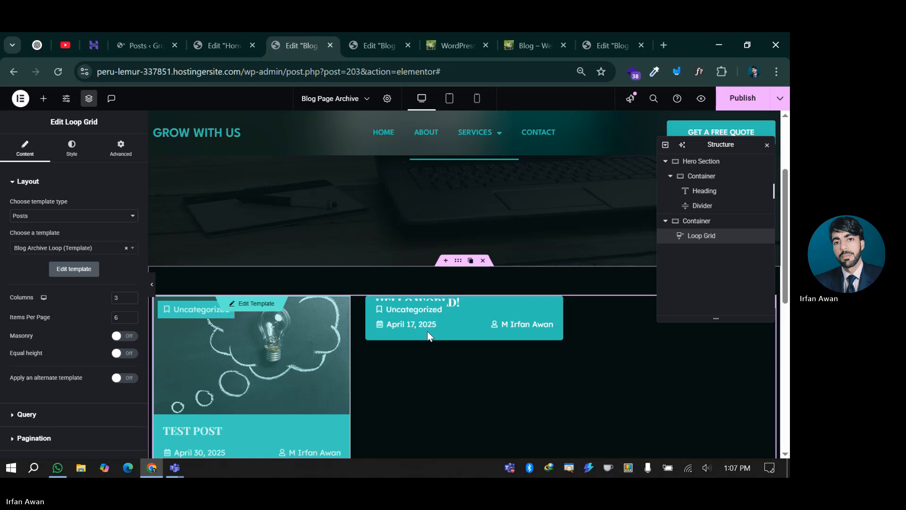
scroll(363, 370, "down", 3)
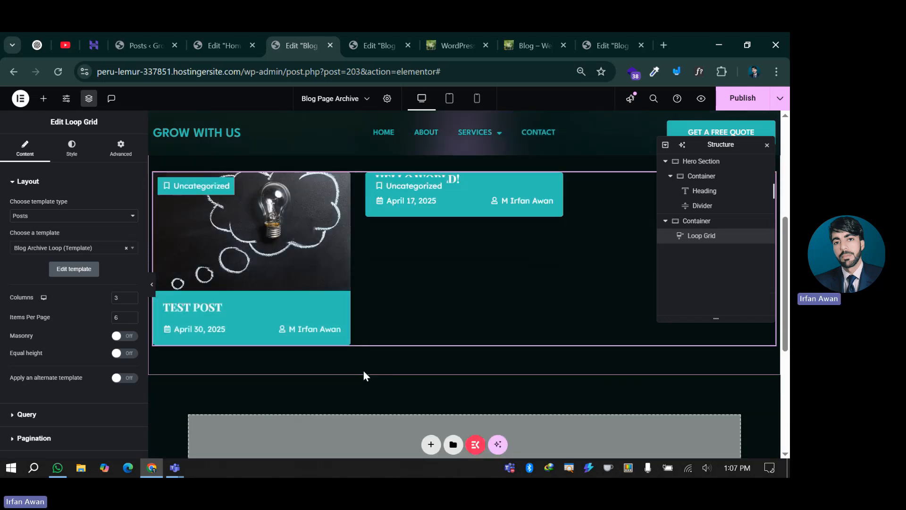
scroll(363, 370, "up", 4)
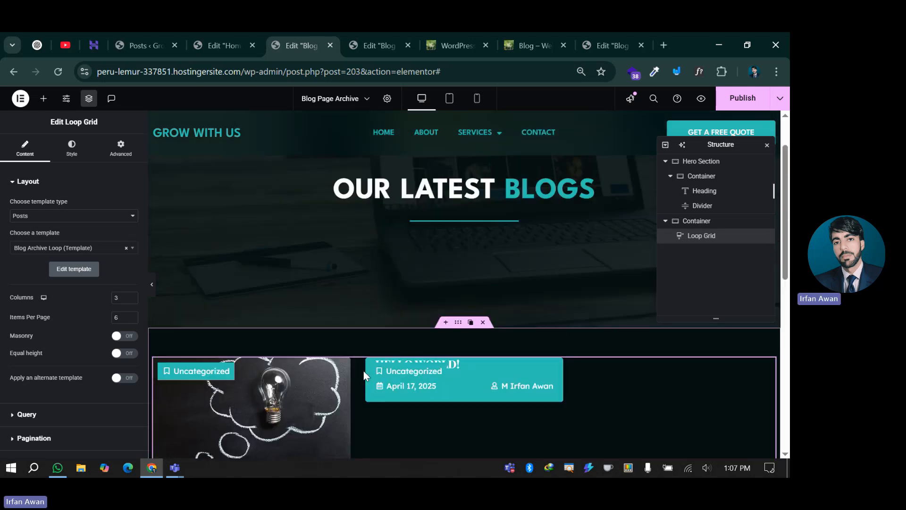
left_click(129, 39)
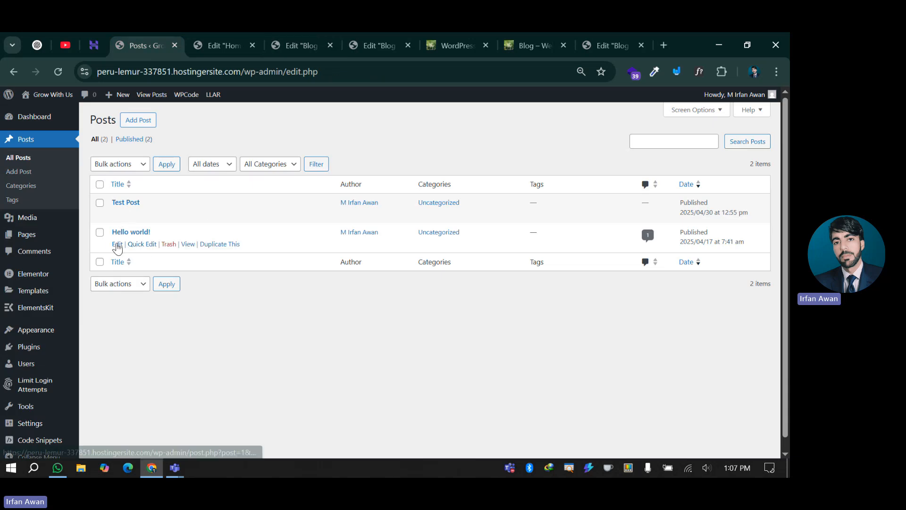
right_click(114, 243)
left_click(182, 260)
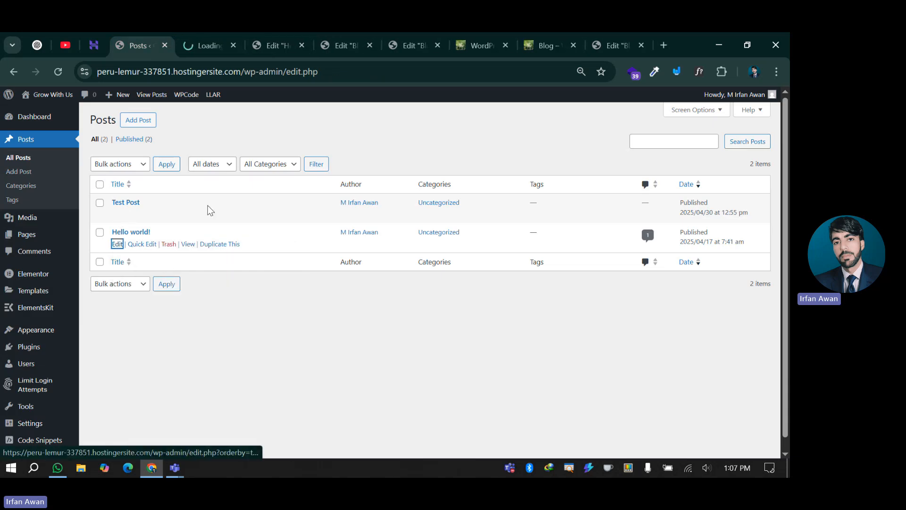
- Review the Blog Page Archive layout from the "Our Latest Blogs" hero heading down to the loop grid's post cards
left_click(254, 34)
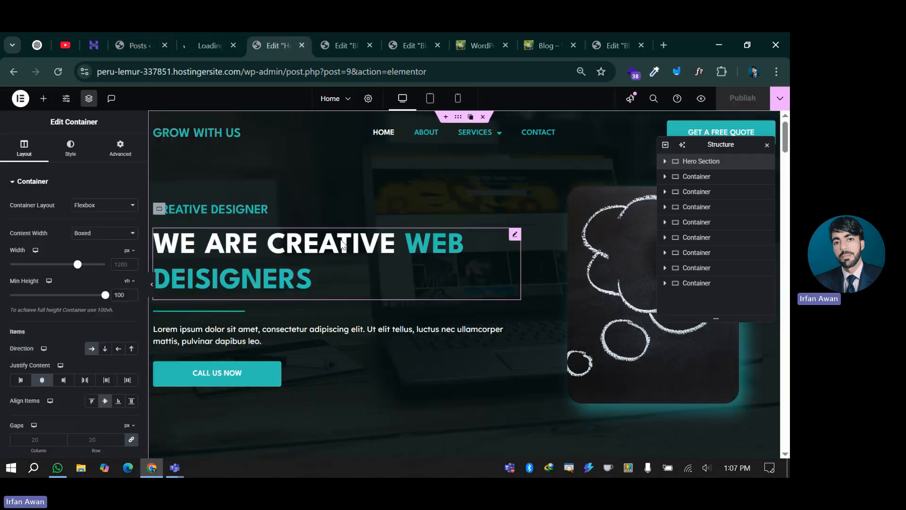
left_click(346, 33)
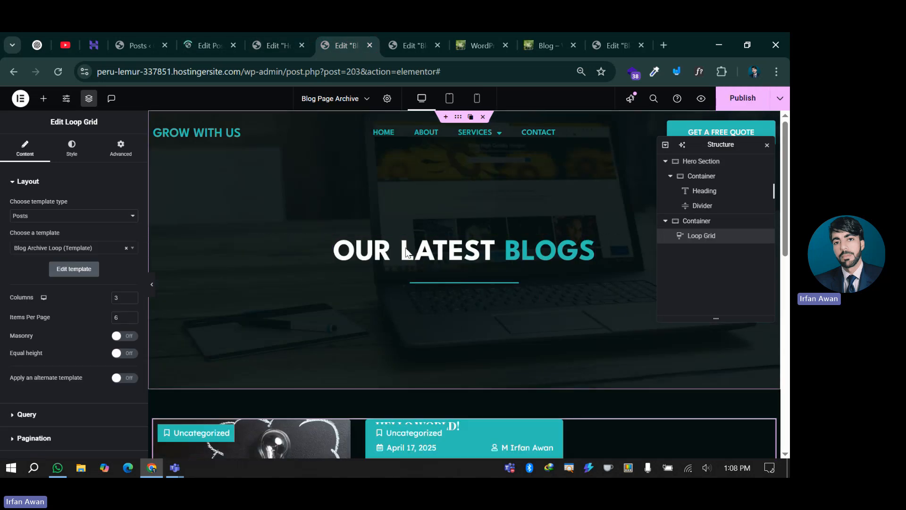
scroll(406, 252, "down", 4)
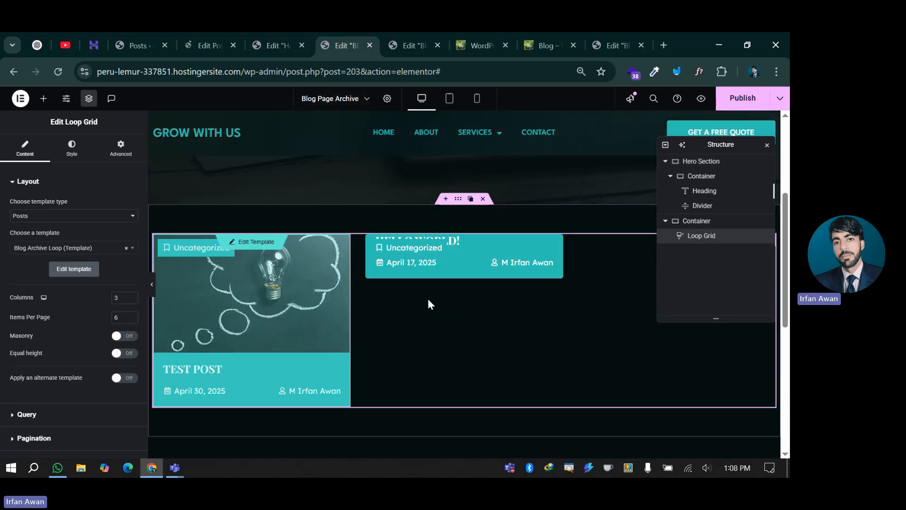
scroll(400, 344, "down", 5)
scroll(492, 330, "up", 10)
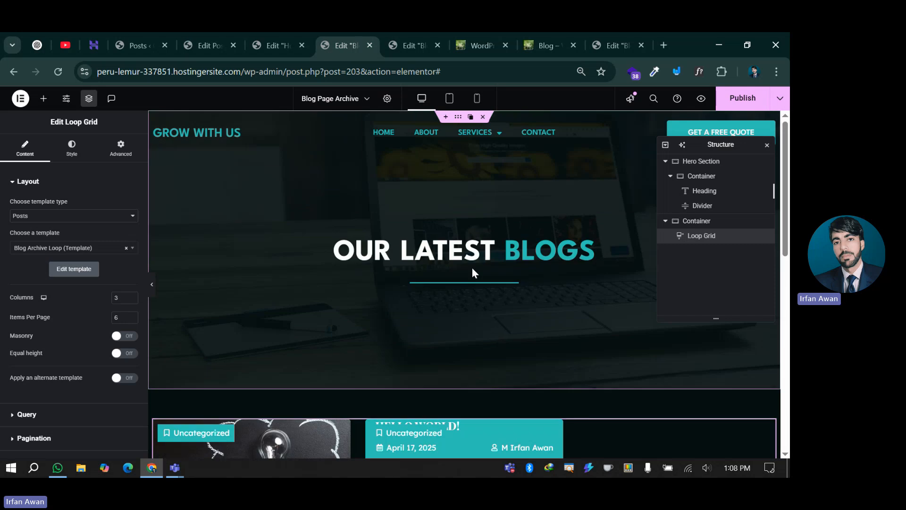
scroll(378, 333, "down", 4)
scroll(450, 255, "up", 4)
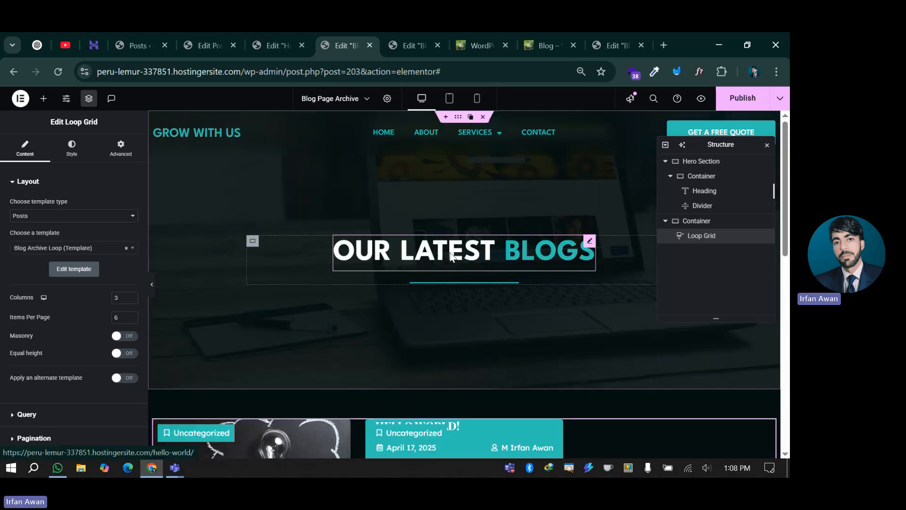
left_click(426, 255)
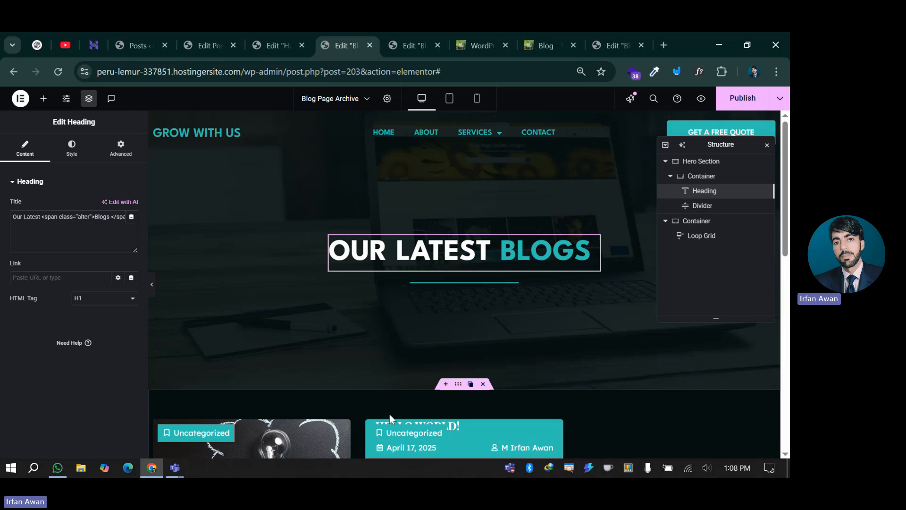
scroll(455, 324, "down", 4)
scroll(454, 326, "up", 4)
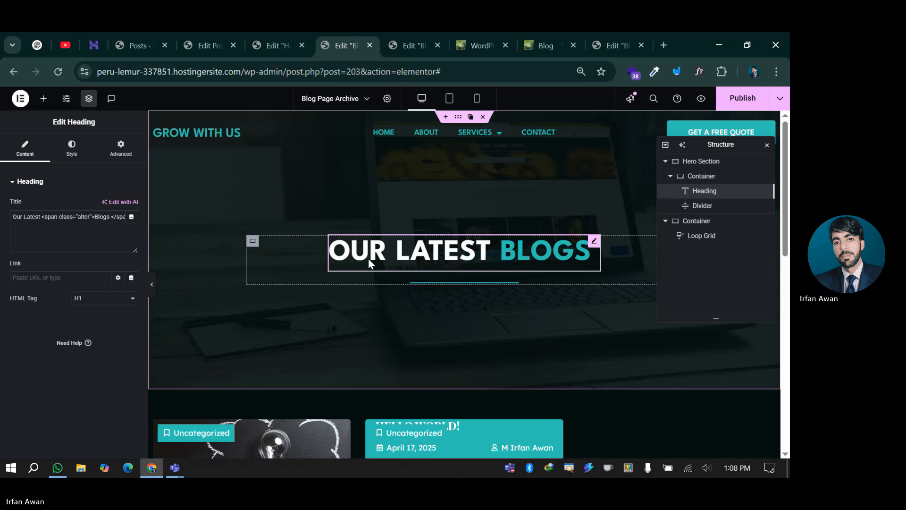
scroll(358, 333, "down", 3)
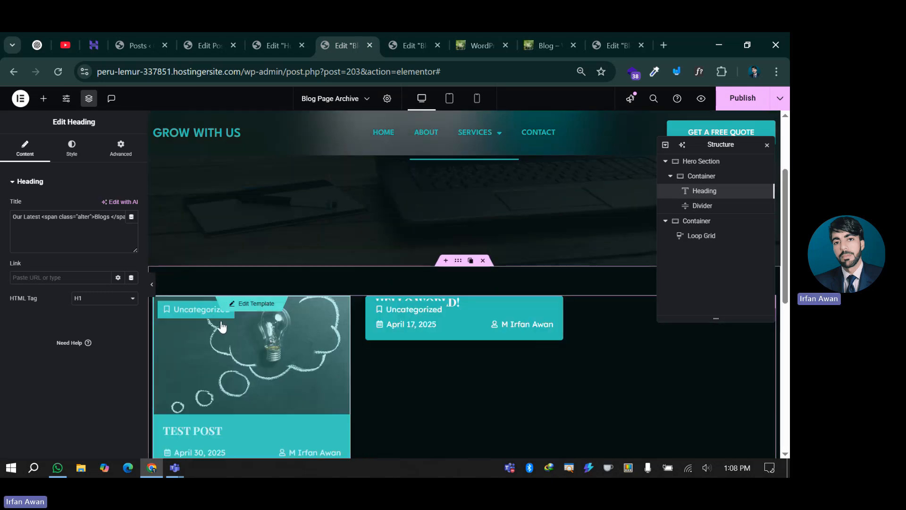
scroll(292, 329, "down", 1)
scroll(292, 329, "up", 4)
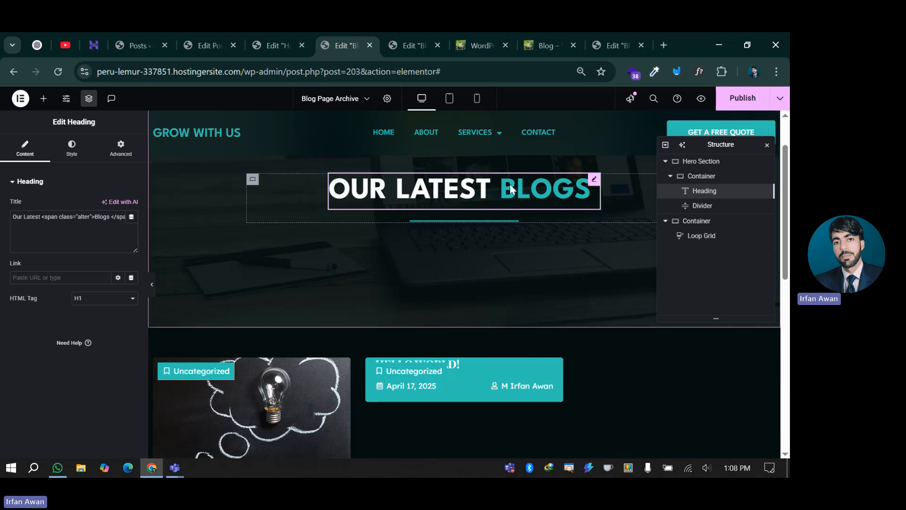
- Set the overhead photo of a person working on a laptop as the "Hello world!" post's featured image and update the post
left_click(210, 39)
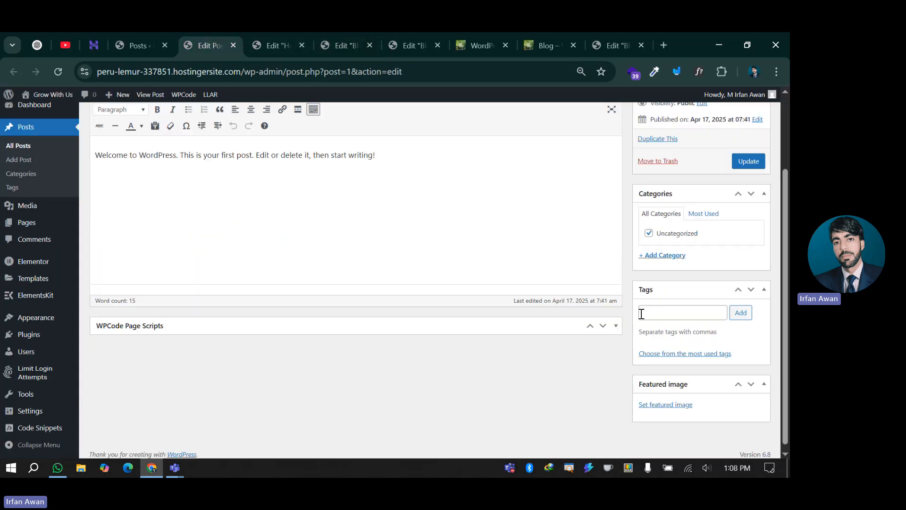
left_click(671, 399)
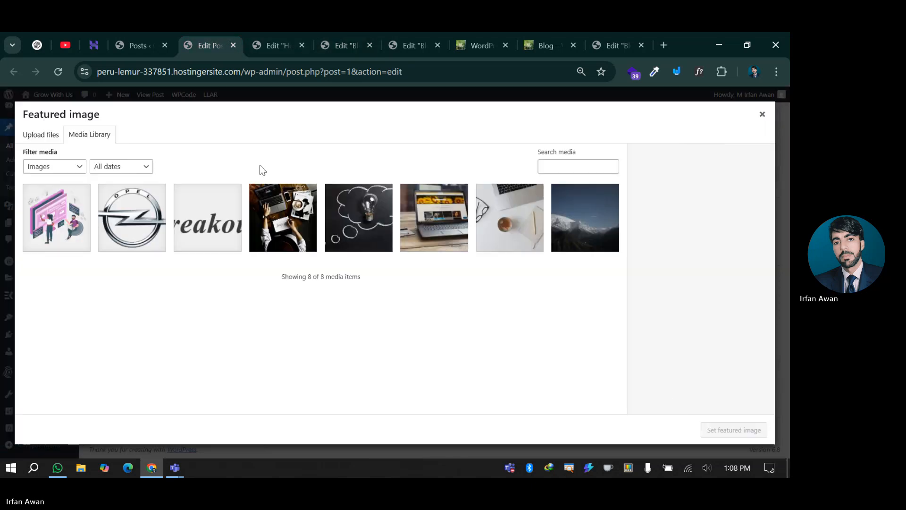
left_click(300, 226)
left_click(733, 429)
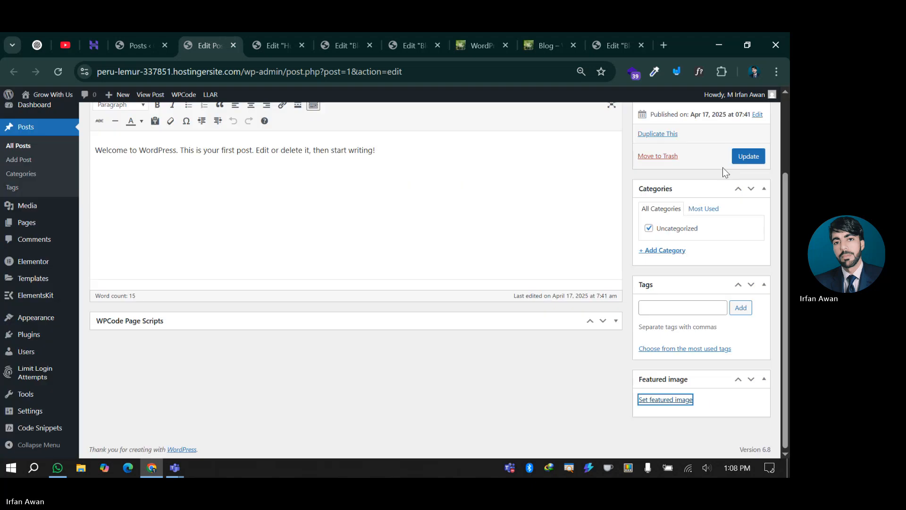
left_click(749, 156)
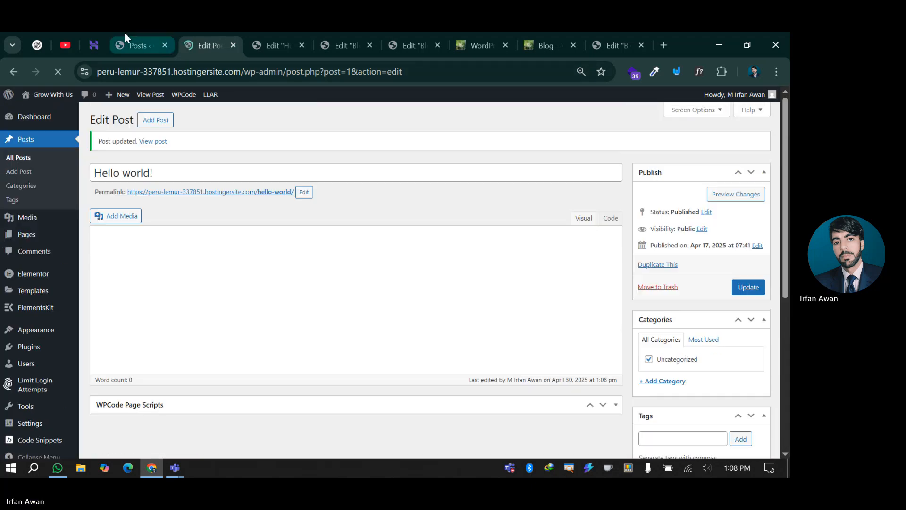
- Add a new page titled "Blog" from the Pages list and publish it
left_click(126, 43)
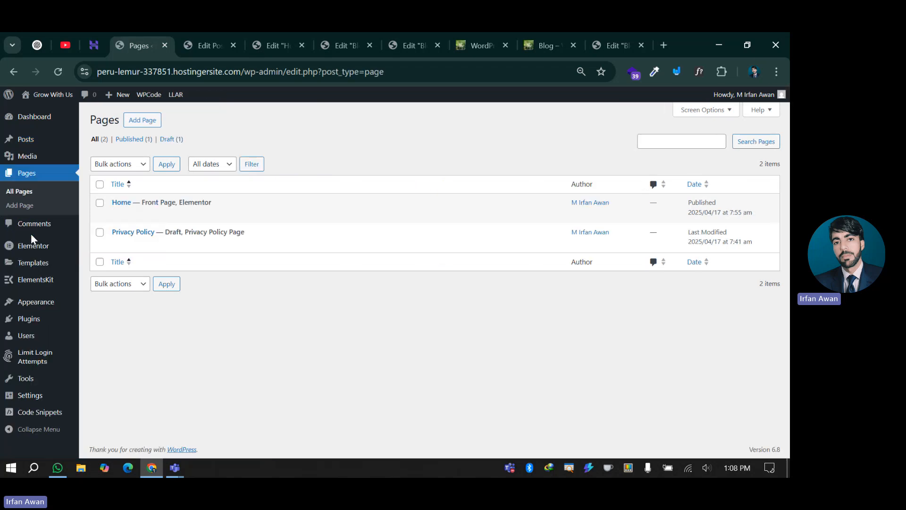
left_click(142, 121)
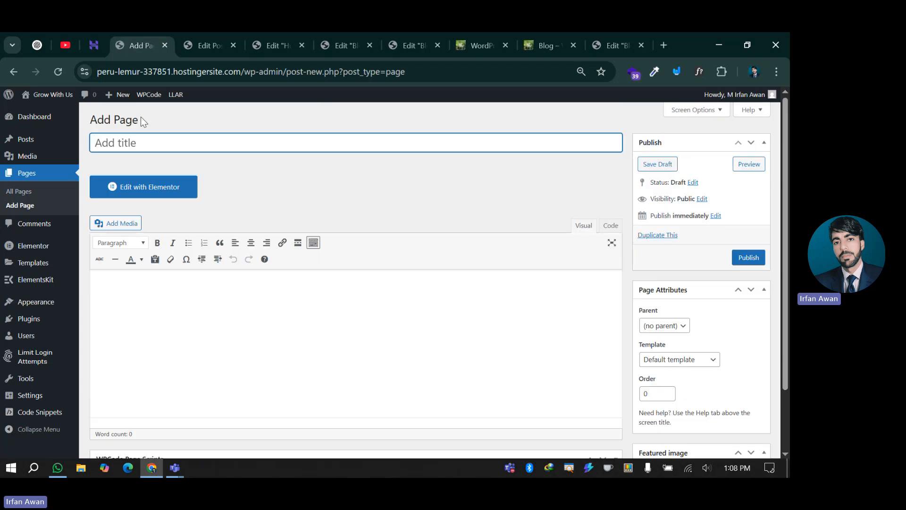
type("Blog")
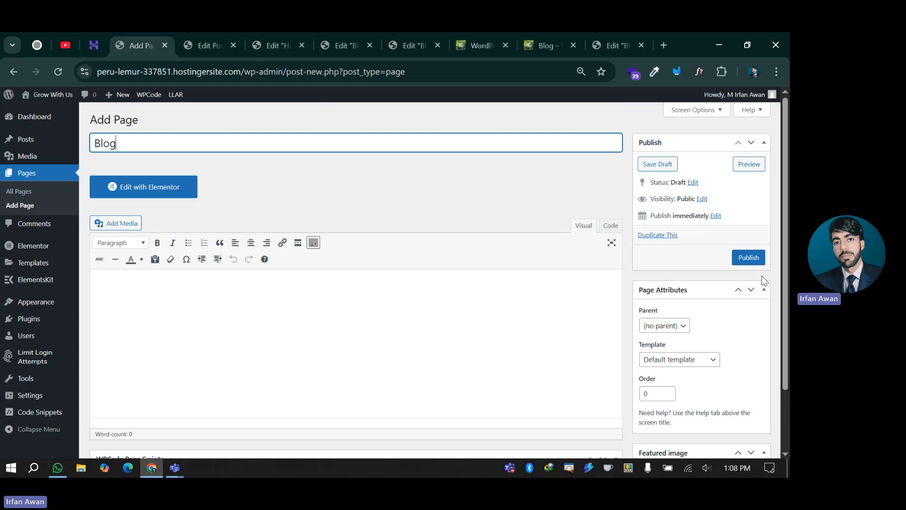
left_click(754, 259)
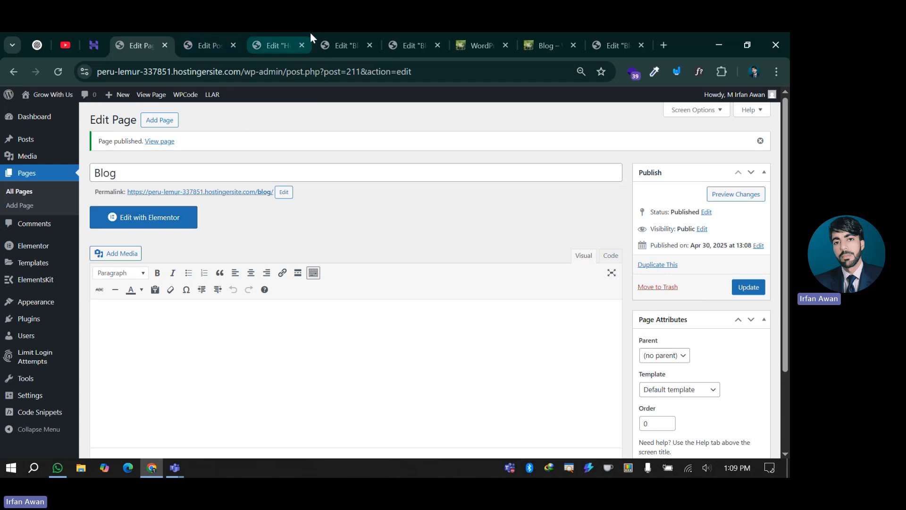
- Compare the Blog page's edit screen with the Blog Page Archive template in the Elementor editor
left_click(333, 34)
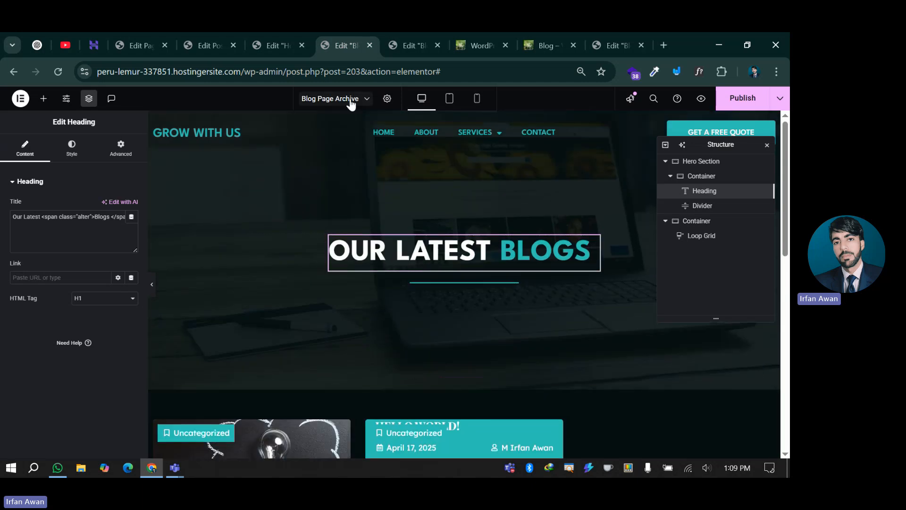
left_click(143, 38)
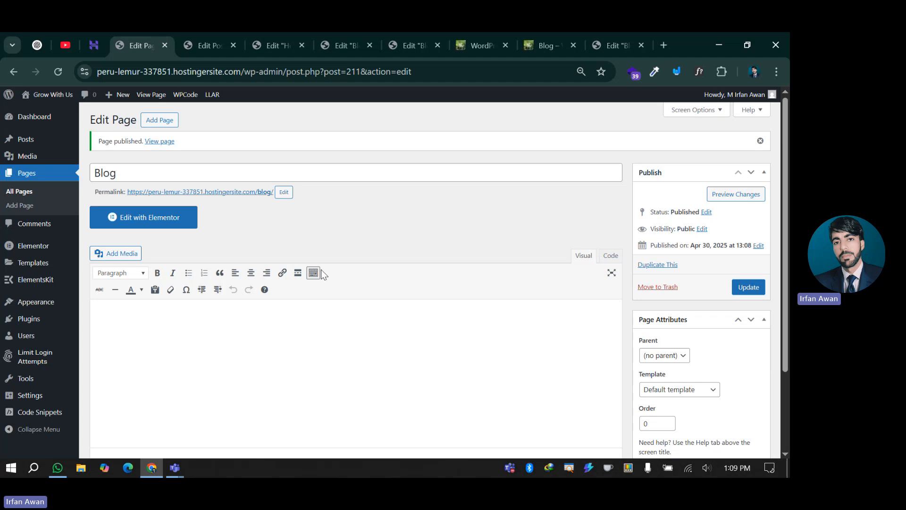
left_click(344, 39)
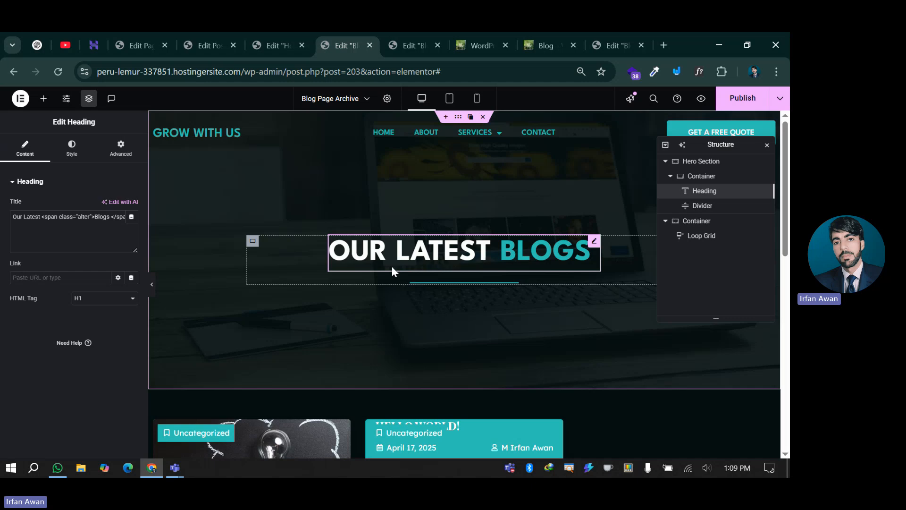
left_click(137, 40)
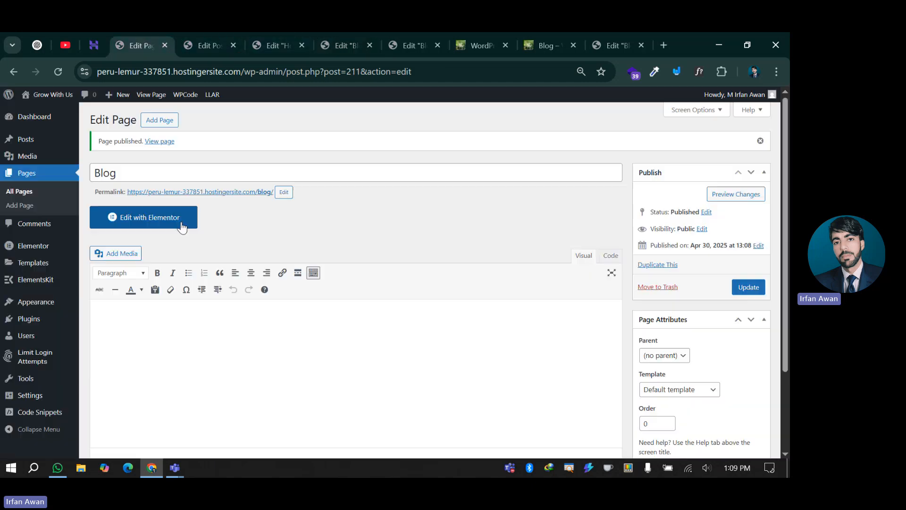
left_click(349, 38)
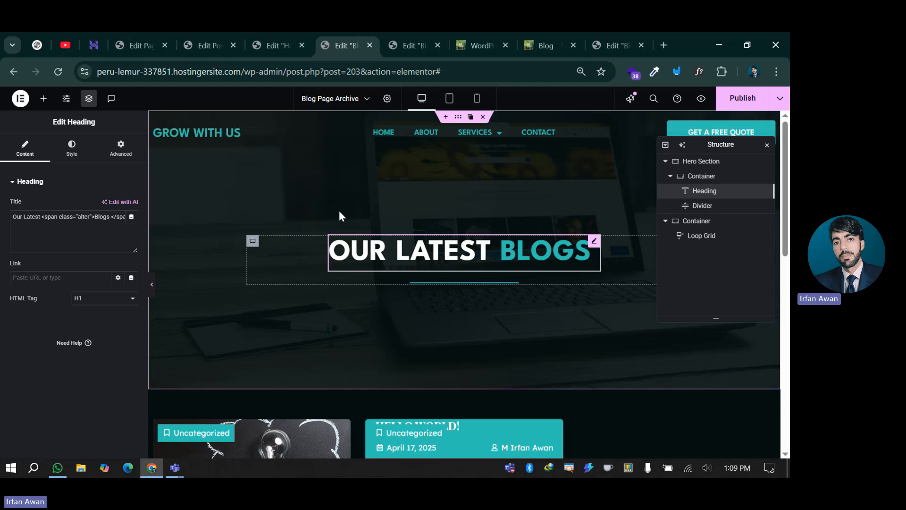
left_click(128, 38)
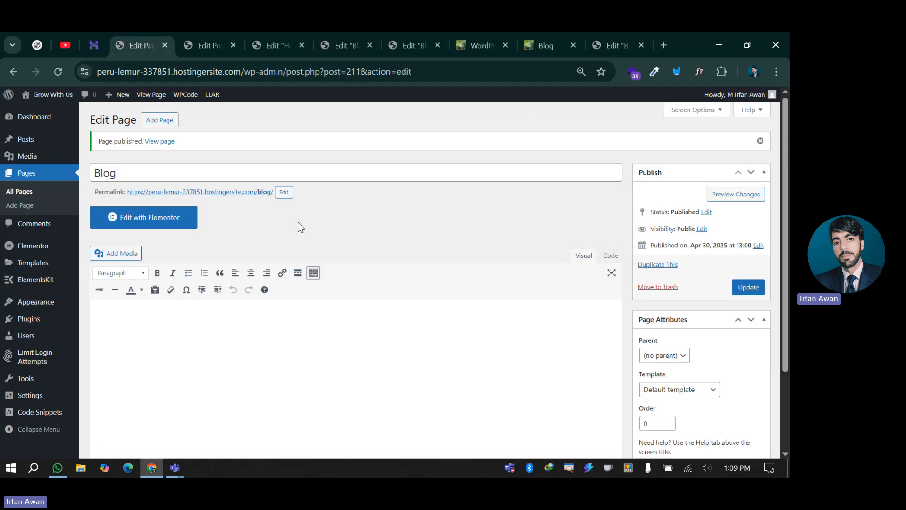
left_click(376, 34)
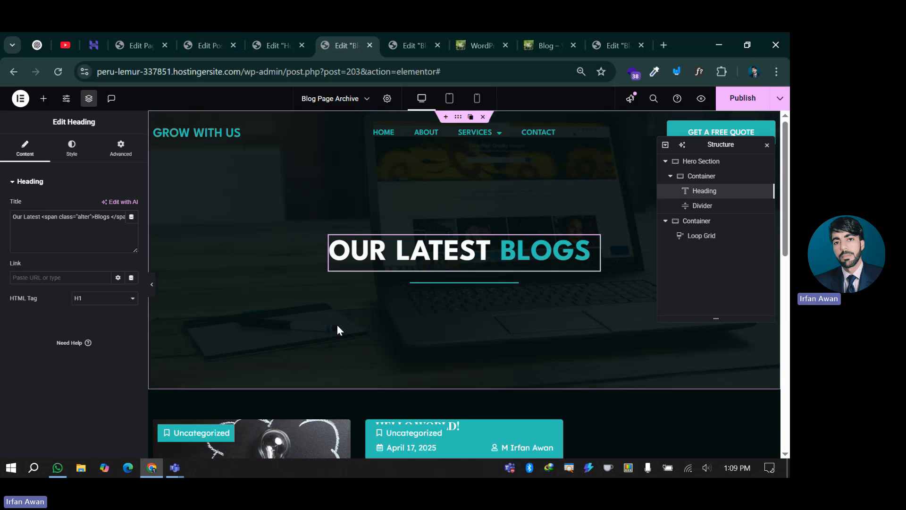
- Set Blog as the posts page in the Reading settings, save the changes, and open the Pages list
left_click(150, 38)
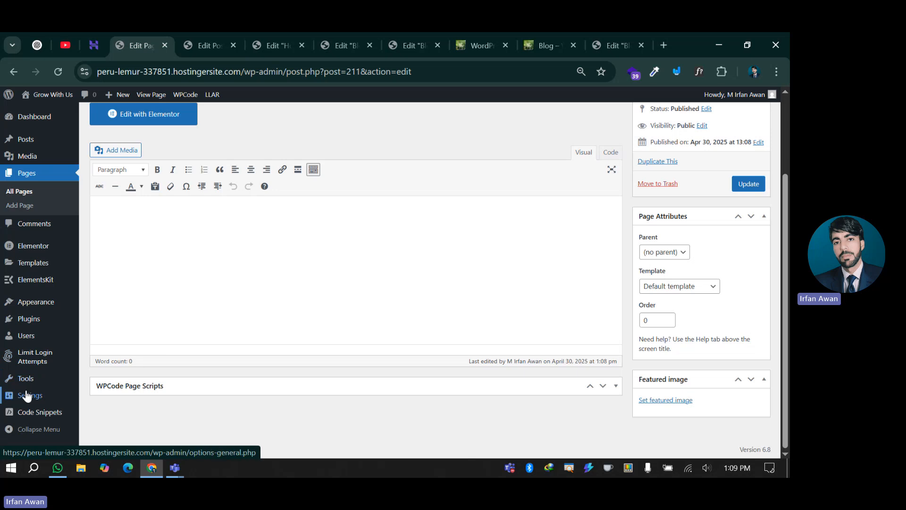
mouse_move(31, 395)
left_click(99, 340)
scroll(331, 253, "up", 3)
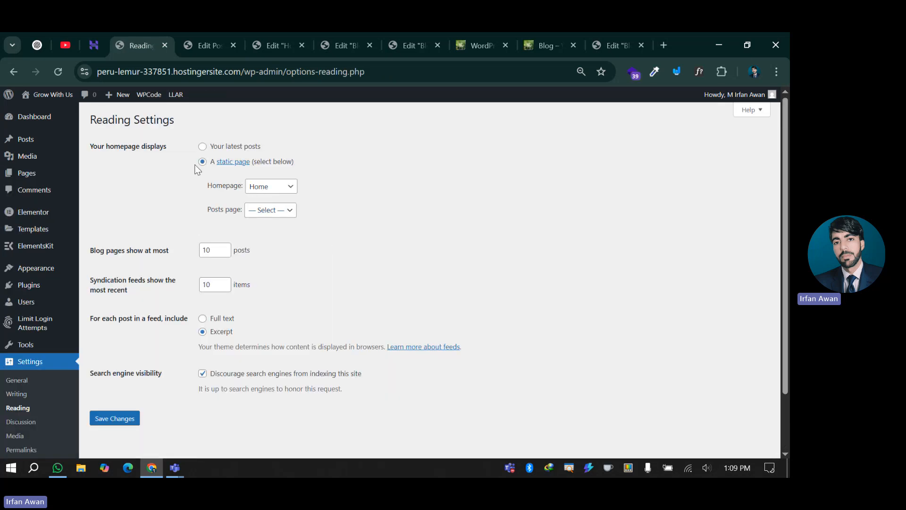
left_click(248, 214)
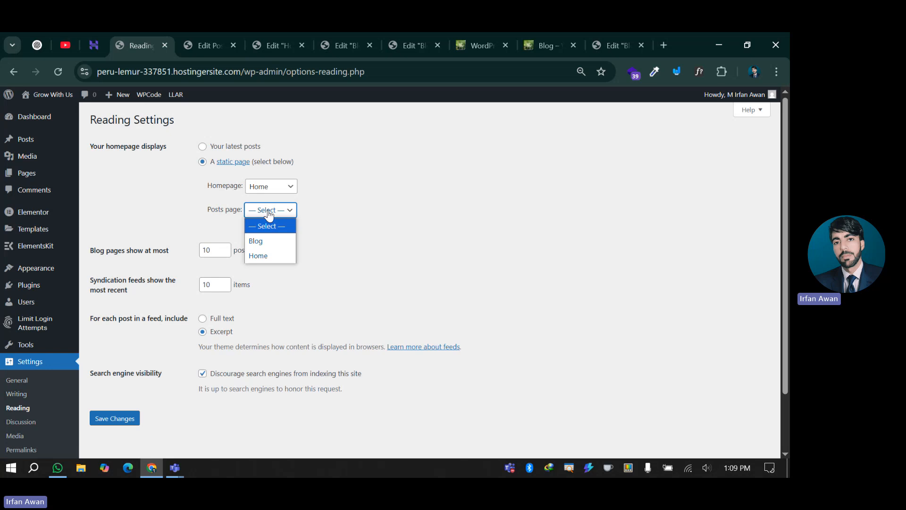
left_click(259, 240)
scroll(170, 343, "down", 2)
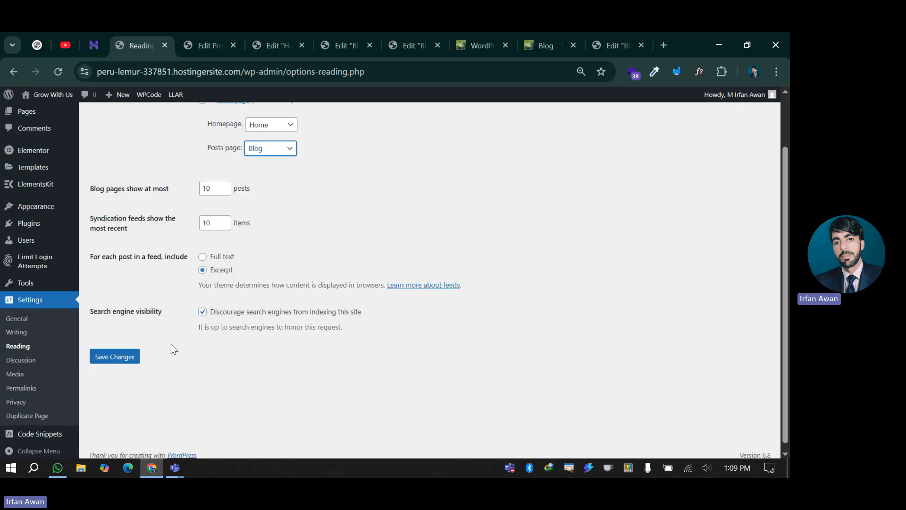
left_click(102, 360)
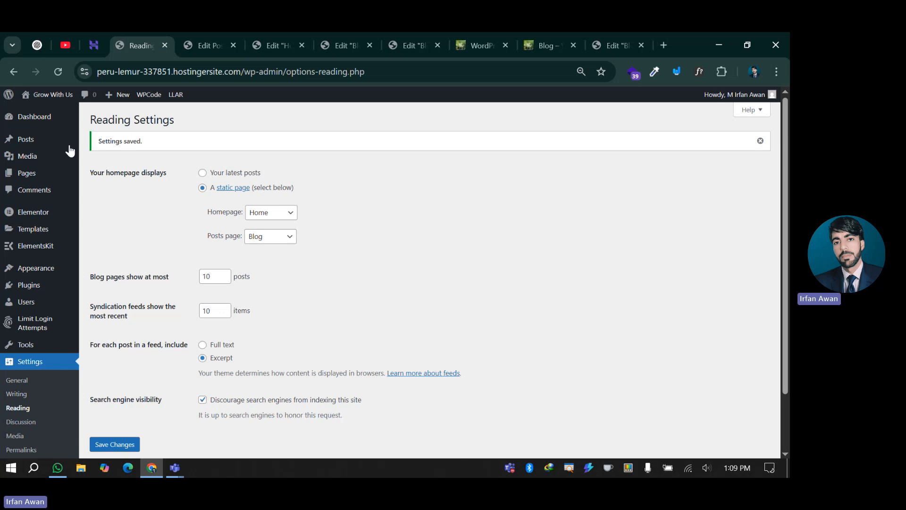
left_click(101, 175)
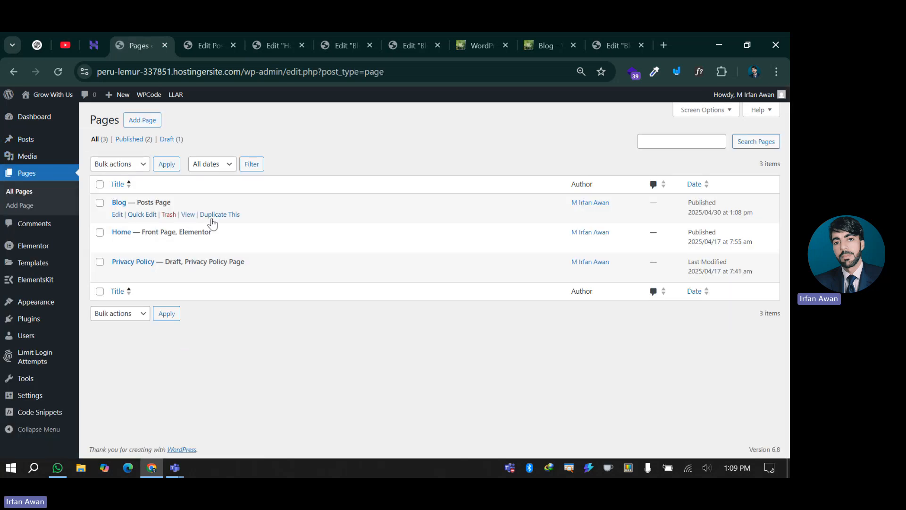
- Open the live view of the Blog posts page from the Pages list in a new tab
left_click_drag(136, 202, 168, 199)
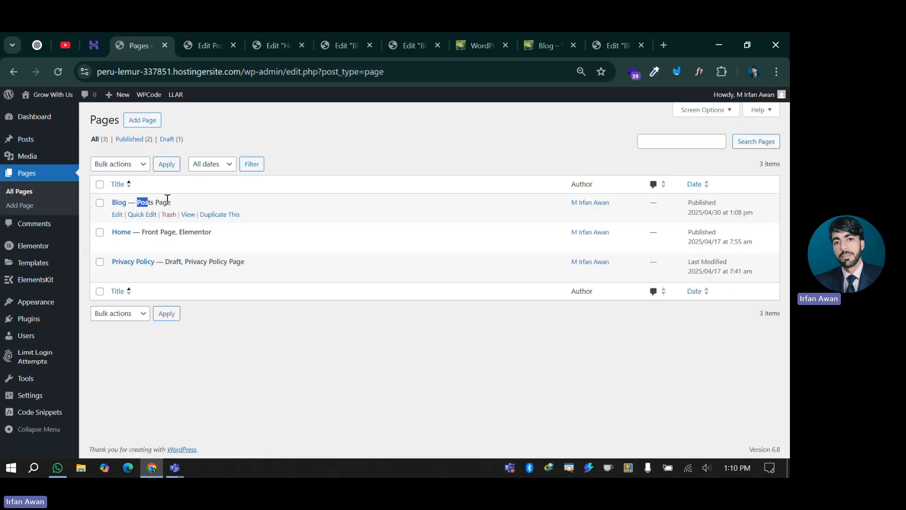
right_click(188, 215)
left_click(235, 238)
left_click(202, 37)
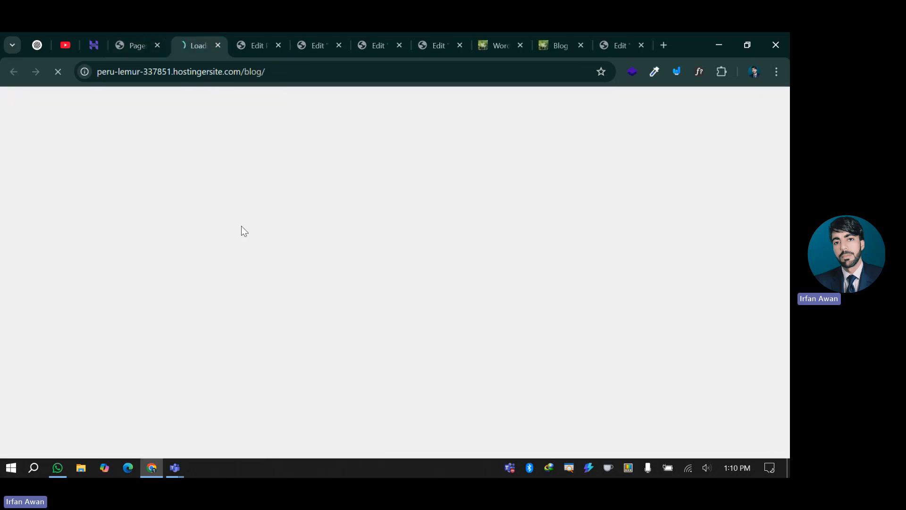
- Compare the Blog Page Archive template in the editor with the live Blog page, from the hero section down
left_click(371, 33)
scroll(324, 259, "down", 5)
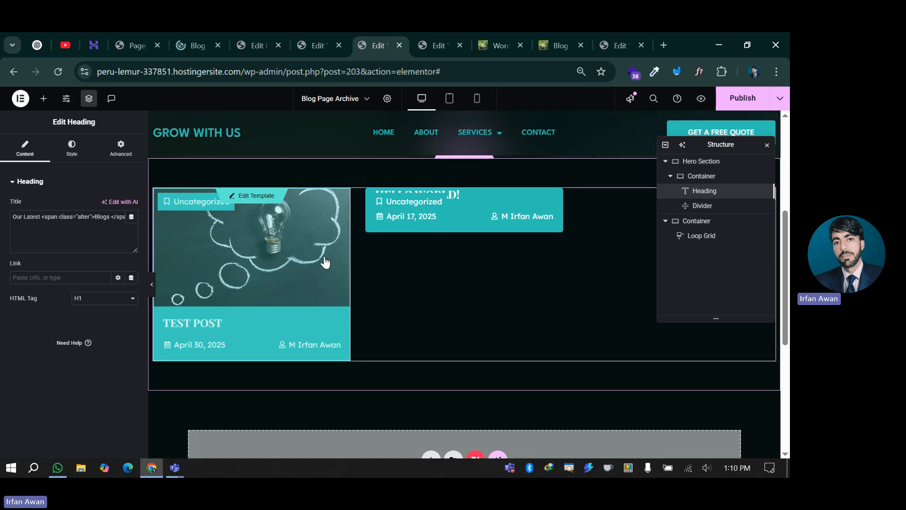
scroll(479, 299, "up", 4)
scroll(480, 299, "down", 2)
scroll(412, 370, "up", 3)
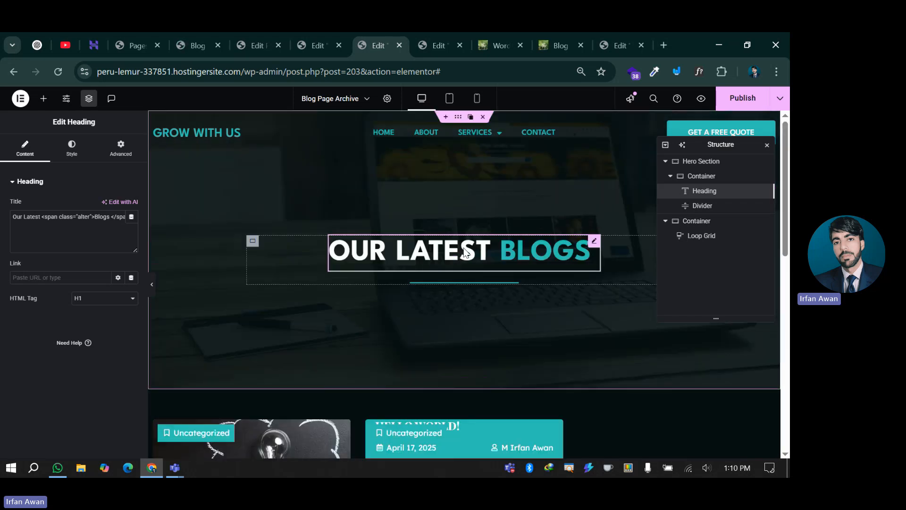
left_click(204, 38)
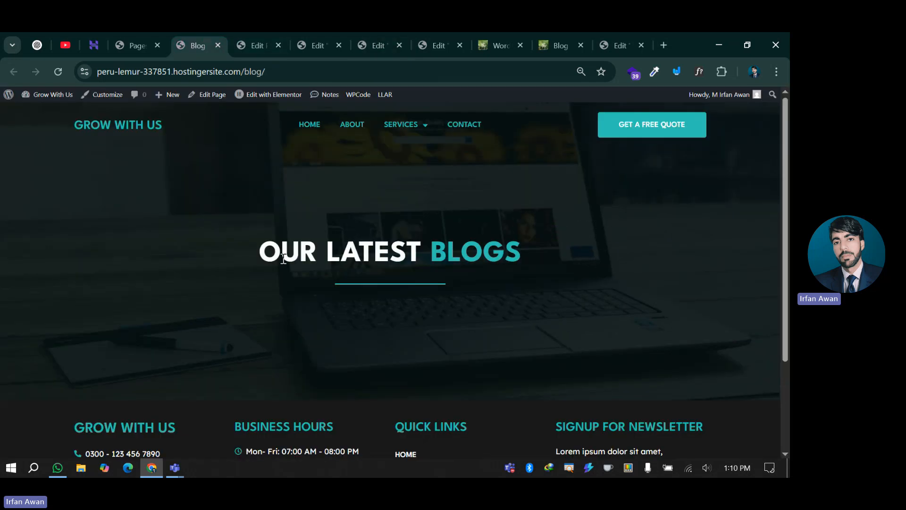
scroll(297, 274, "down", 2)
scroll(303, 279, "up", 2)
scroll(290, 288, "down", 2)
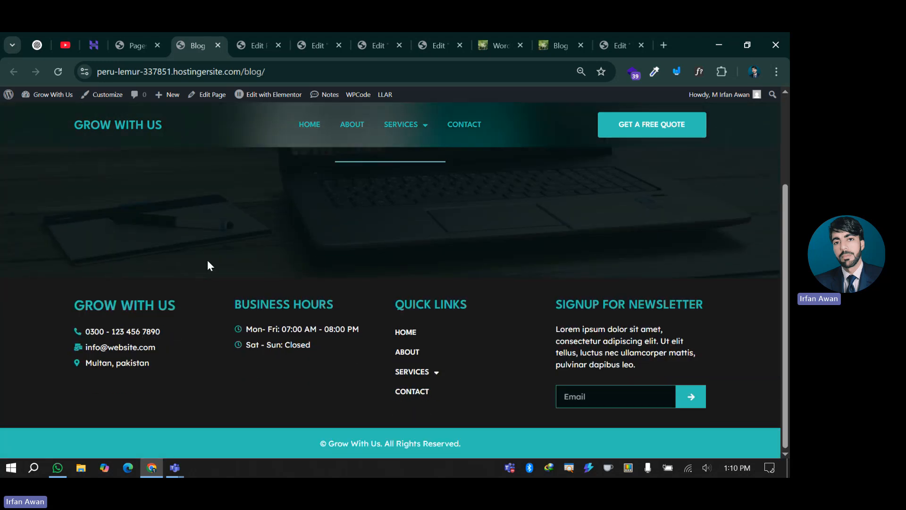
scroll(428, 269, "up", 2)
scroll(143, 263, "down", 2)
scroll(422, 262, "up", 2)
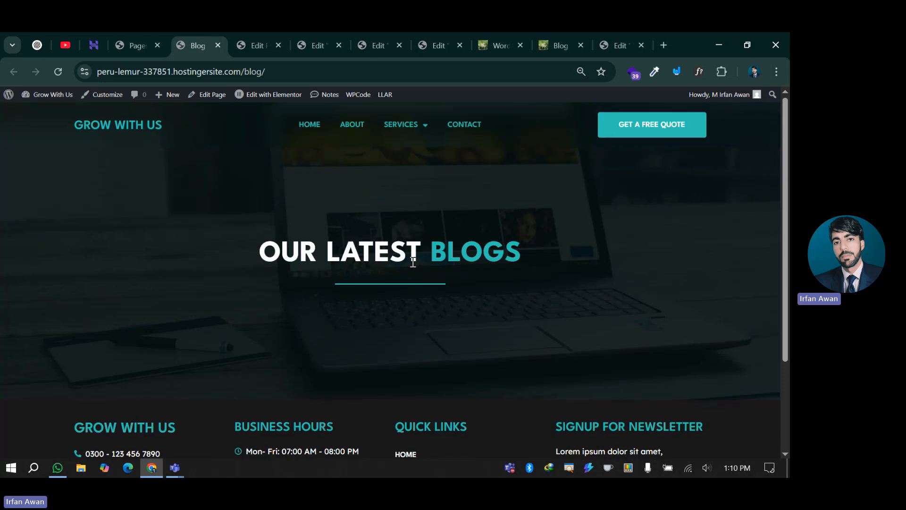
- Review the Blog Page Archive template's general archive settings in the Elementor editor
left_click(370, 41)
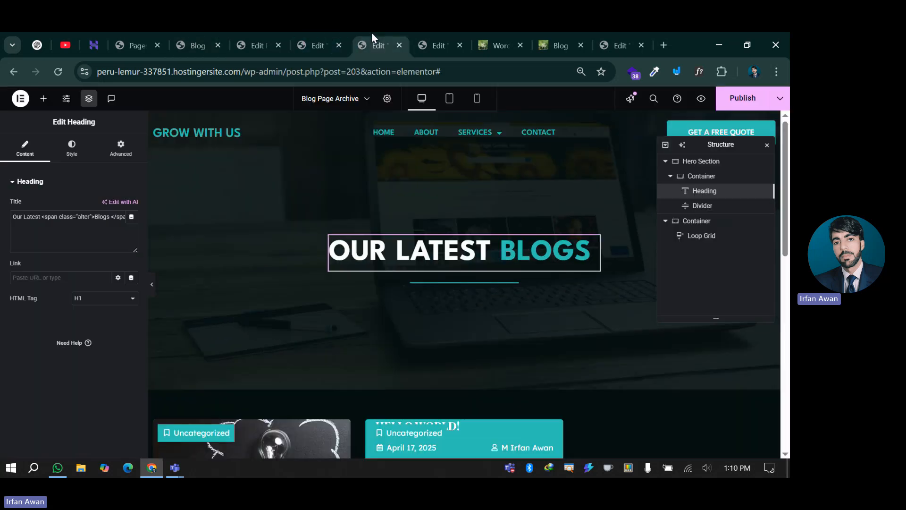
left_click(387, 99)
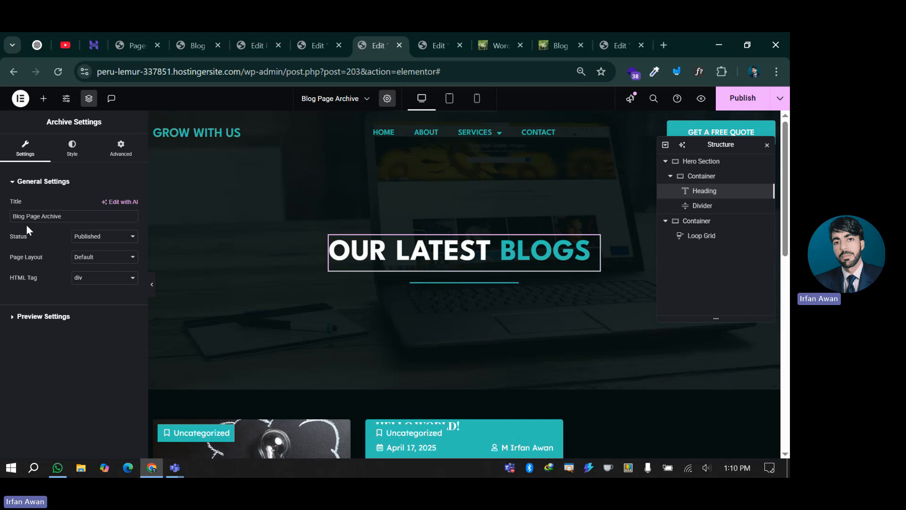
scroll(395, 361, "down", 4)
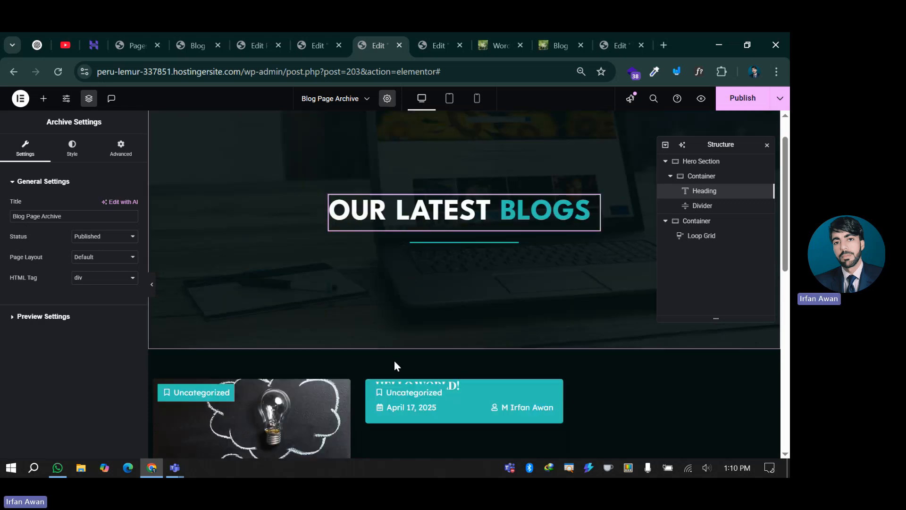
scroll(725, 355, "up", 2)
- Turn off Ignore Sticky Posts in the query settings of the archive template's Loop Grid
left_click(770, 366)
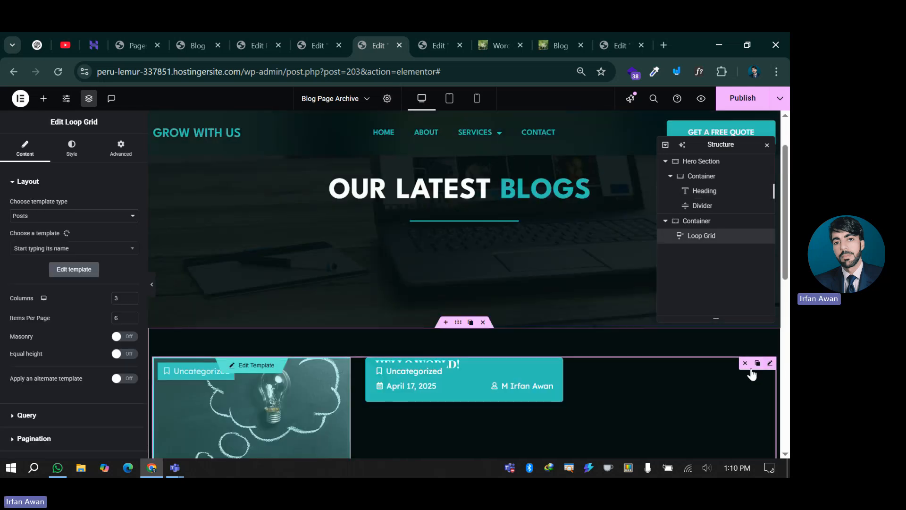
scroll(360, 378, "down", 2)
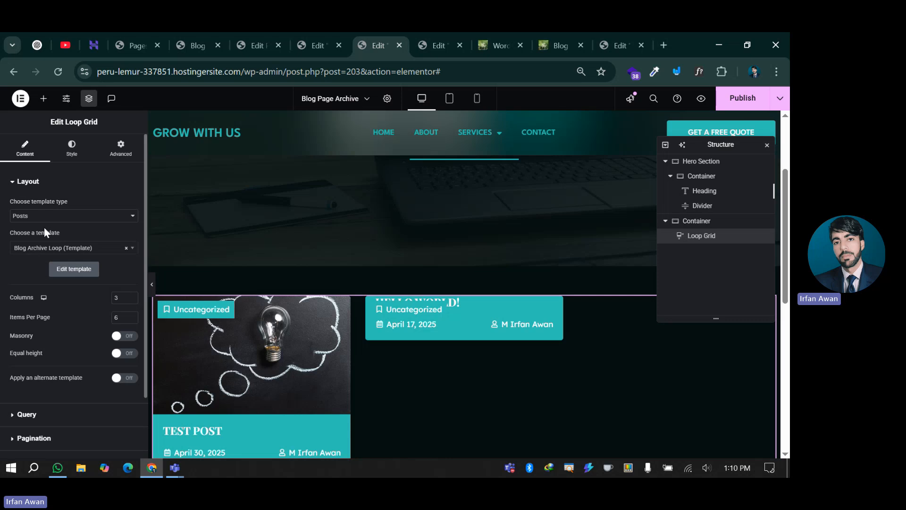
scroll(46, 325, "down", 2)
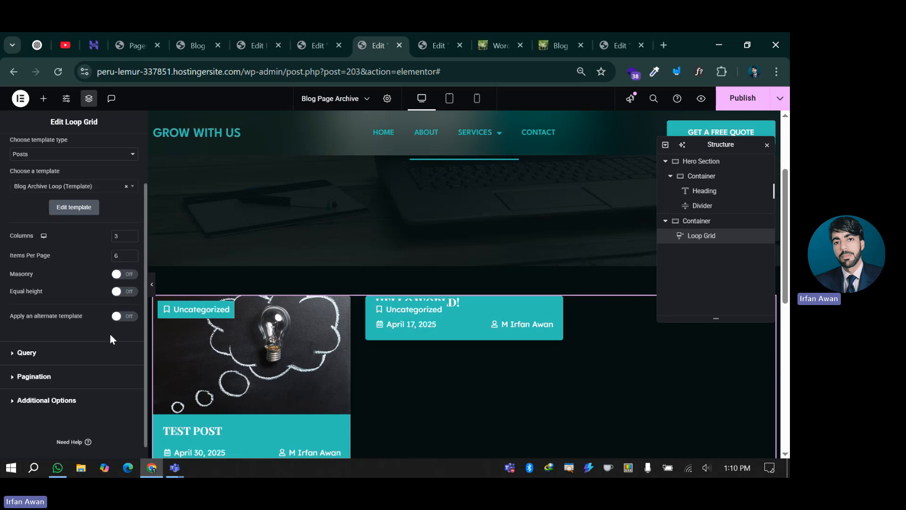
scroll(255, 330, "down", 2)
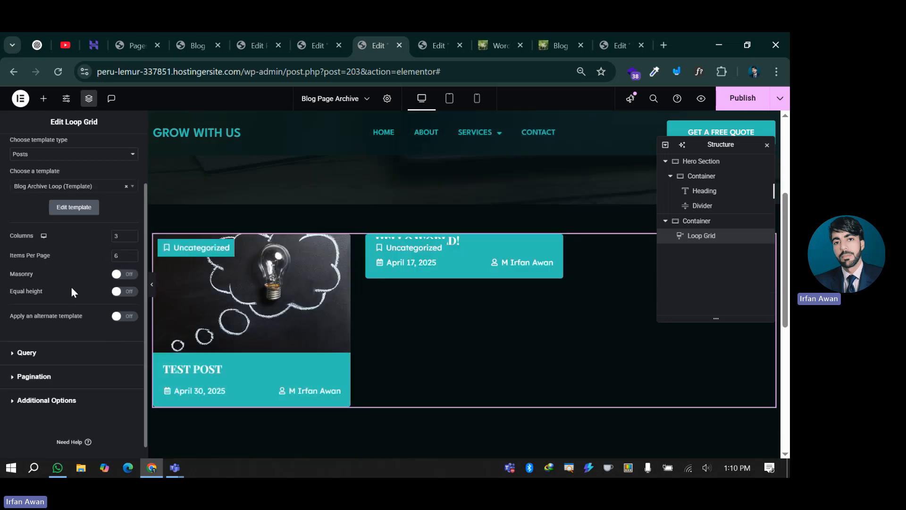
left_click(26, 353)
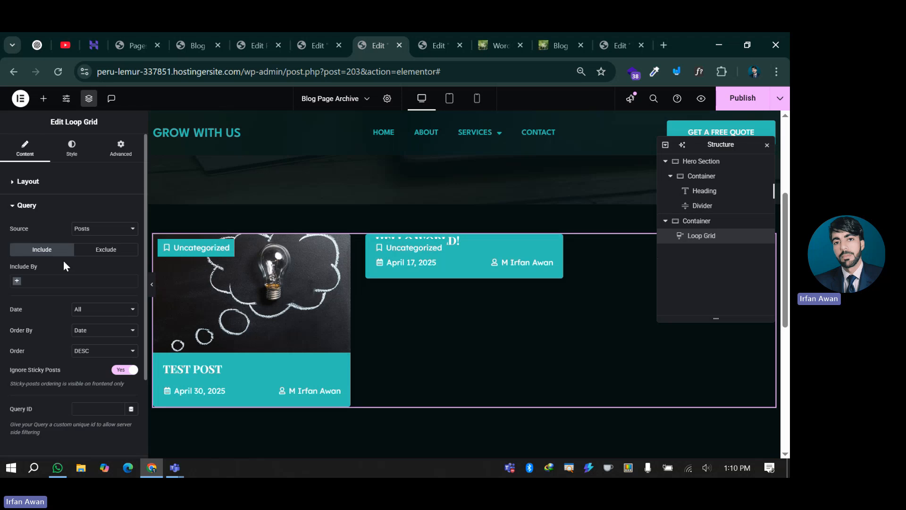
scroll(49, 298, "down", 3)
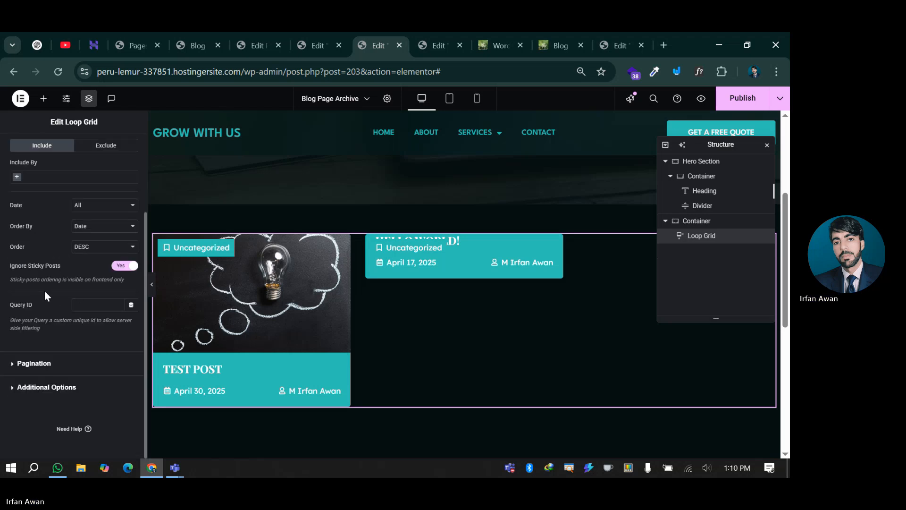
left_click(123, 267)
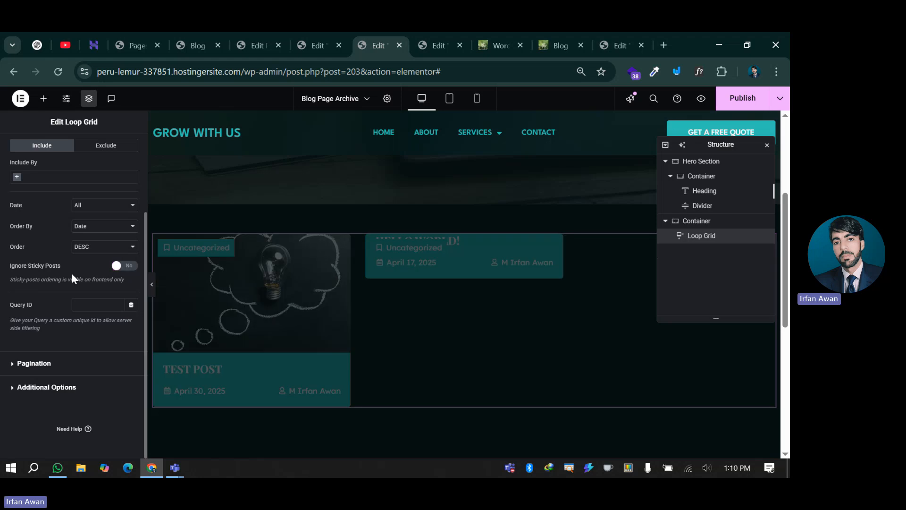
scroll(66, 283, "up", 3)
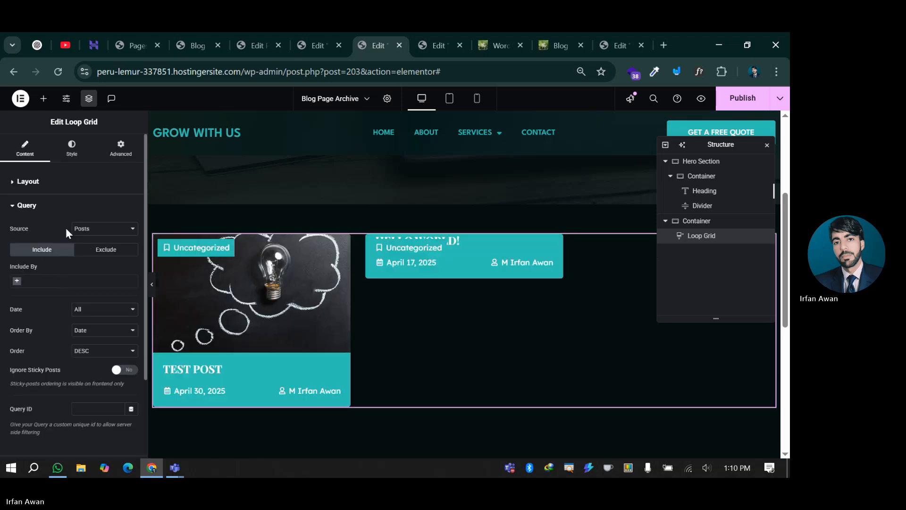
- Keep Posts as the Loop Grid's query source and publish the Blog Page Archive template
left_click(87, 230)
left_click(89, 233)
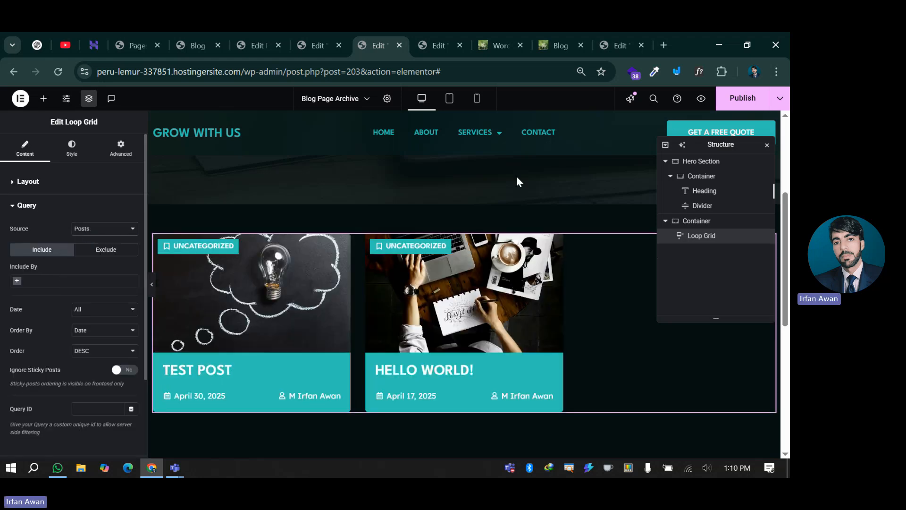
left_click(743, 98)
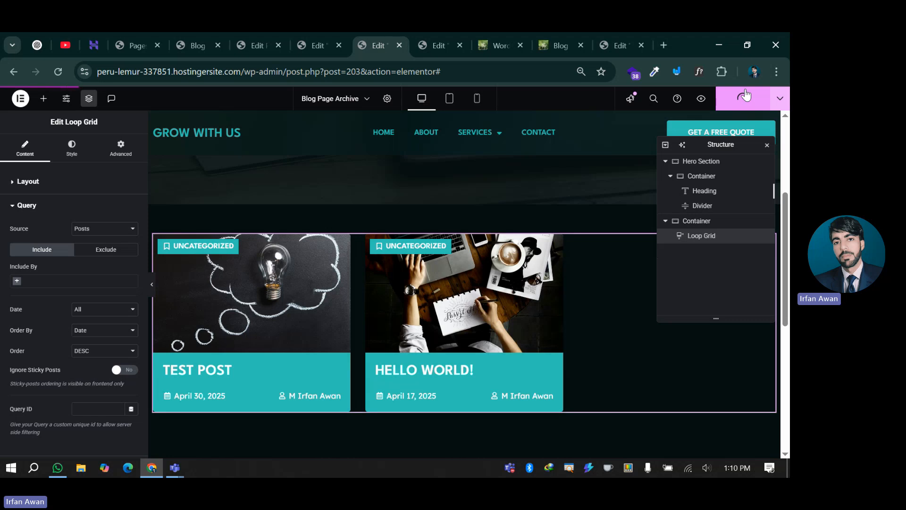
scroll(435, 208, "up", 4)
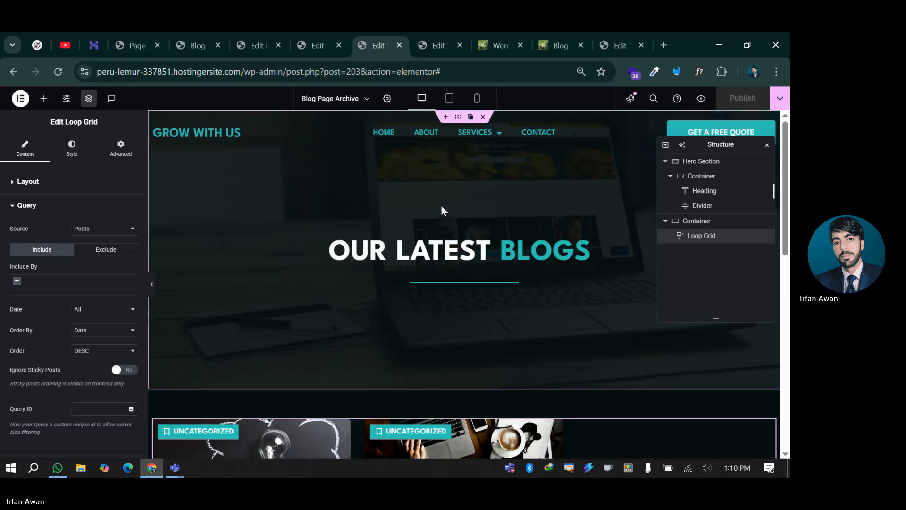
- Review the featured image's style and content settings in the Blog Archive Loop template
left_click(435, 45)
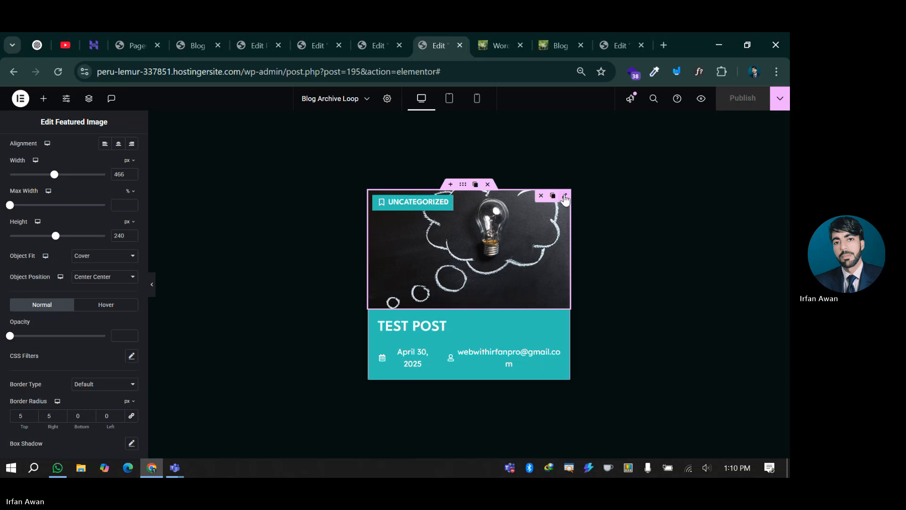
scroll(28, 213, "up", 2)
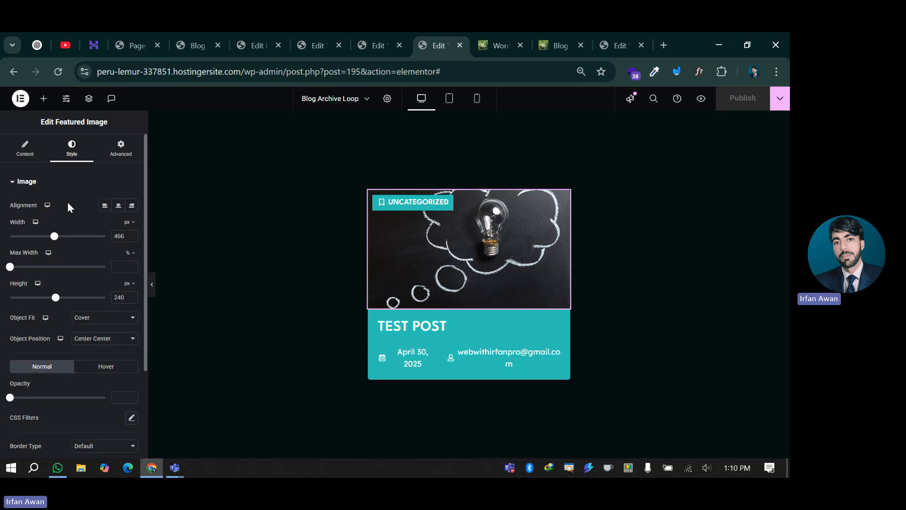
left_click(25, 147)
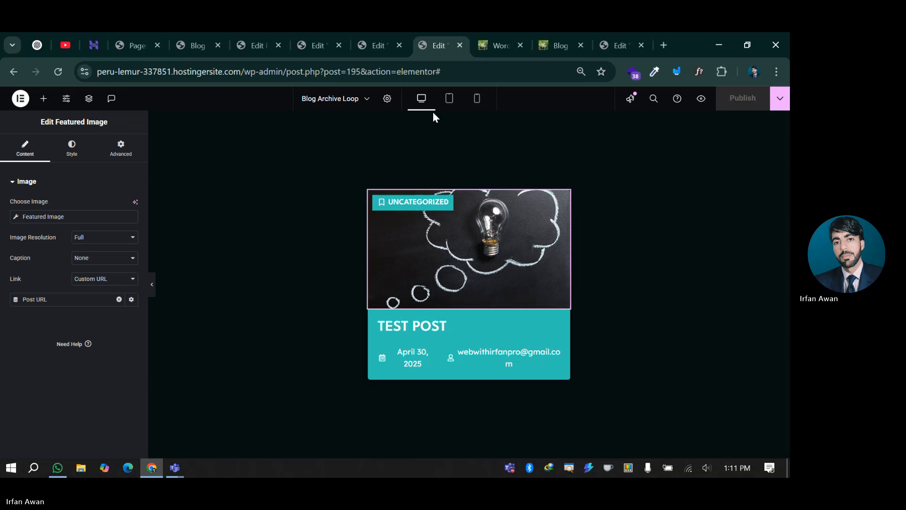
- Apply Posts as the query source type in the Blog Archive Loop template's settings
left_click(387, 98)
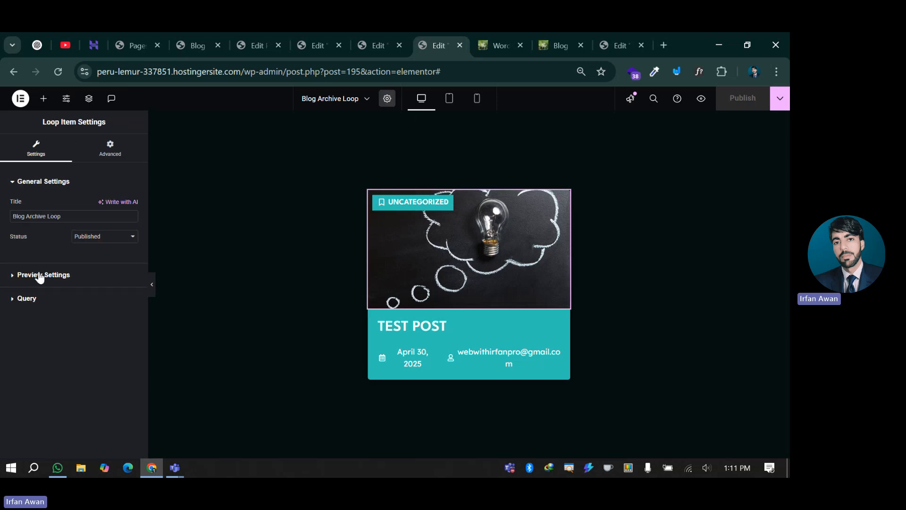
left_click(32, 299)
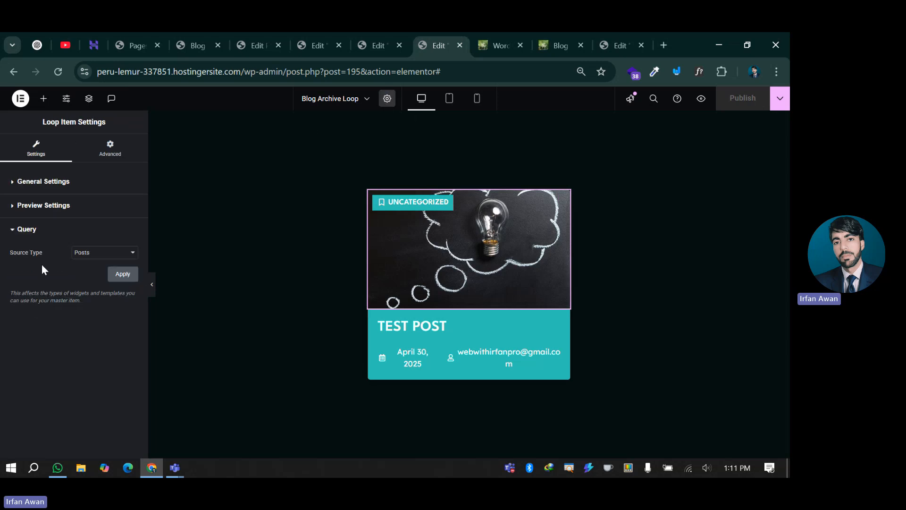
left_click(91, 257)
left_click(92, 267)
left_click(120, 274)
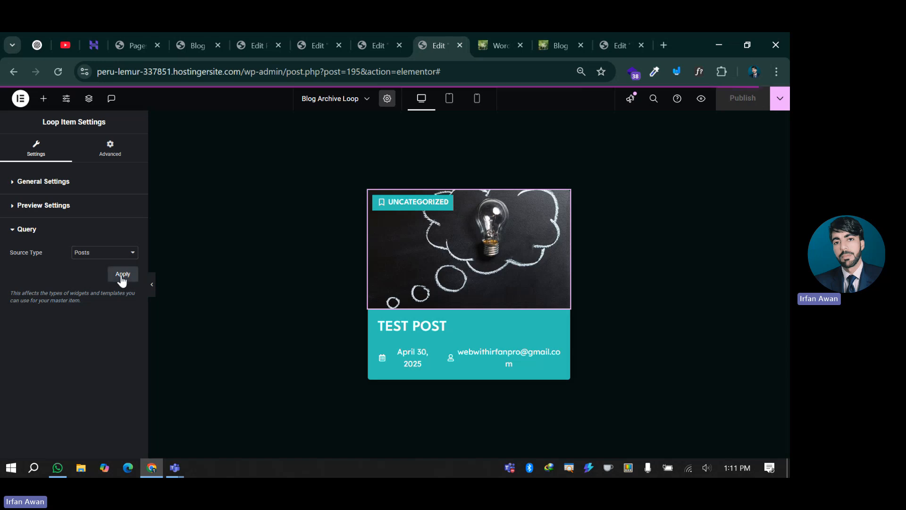
- Reload the live Blog page and check the post grid below the hero section
left_click(199, 34)
left_click(59, 70)
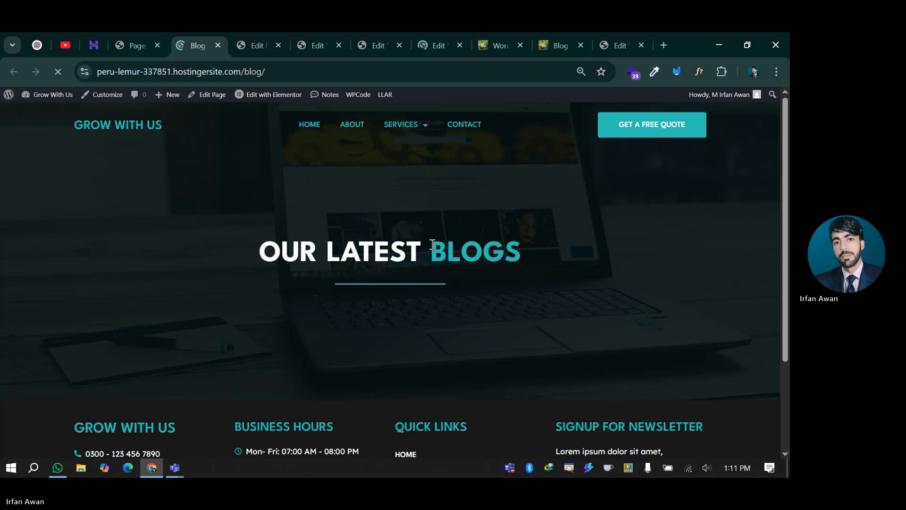
scroll(433, 244, "down", 8)
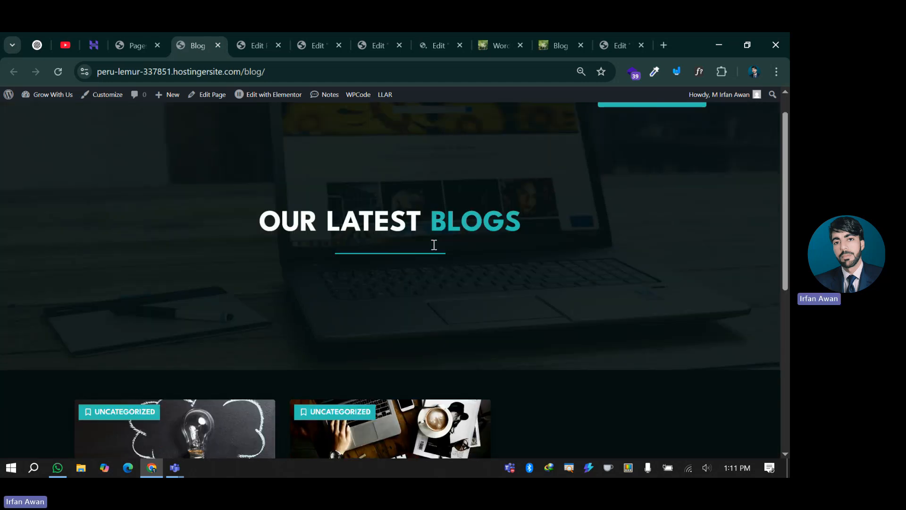
scroll(517, 248, "up", 7)
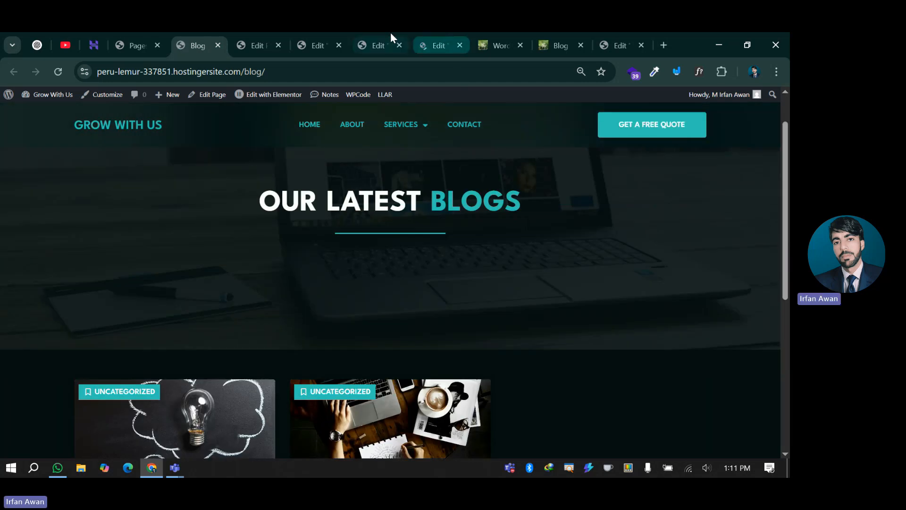
- Return to the Blog Page Archive template and review the Loop Grid's Ignore Sticky Posts query setting
left_click(390, 33)
scroll(61, 333, "down", 1)
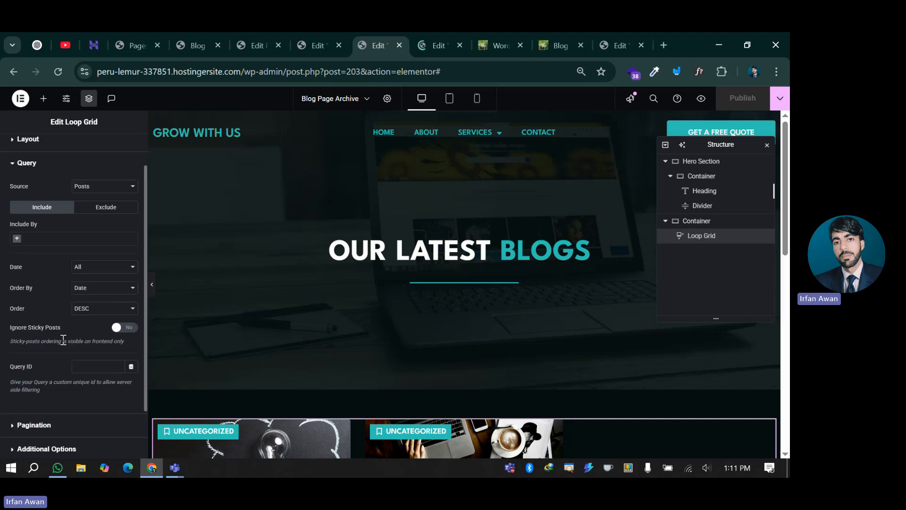
scroll(61, 333, "up", 1)
scroll(58, 330, "down", 2)
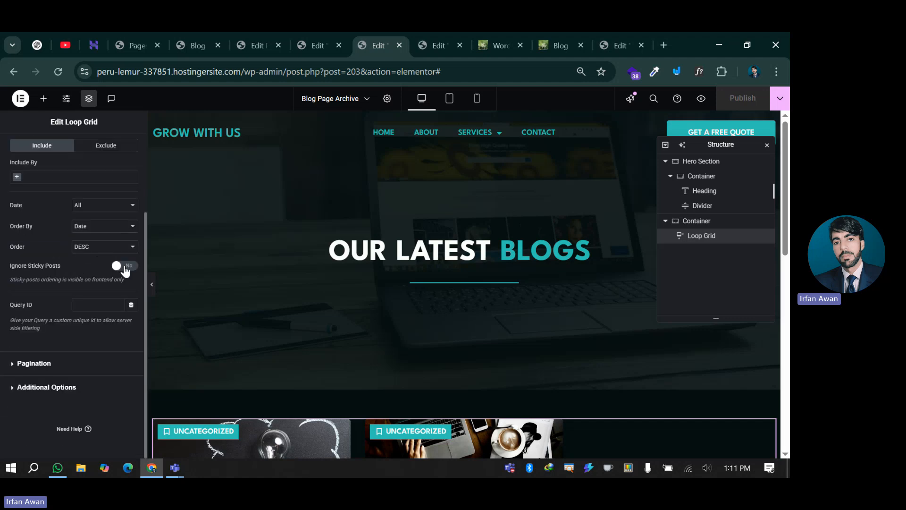
- Toggle Ignore Sticky Posts on and back off for the loop grid, and publish the Blog Page Archive template
left_click(125, 267)
left_click(125, 268)
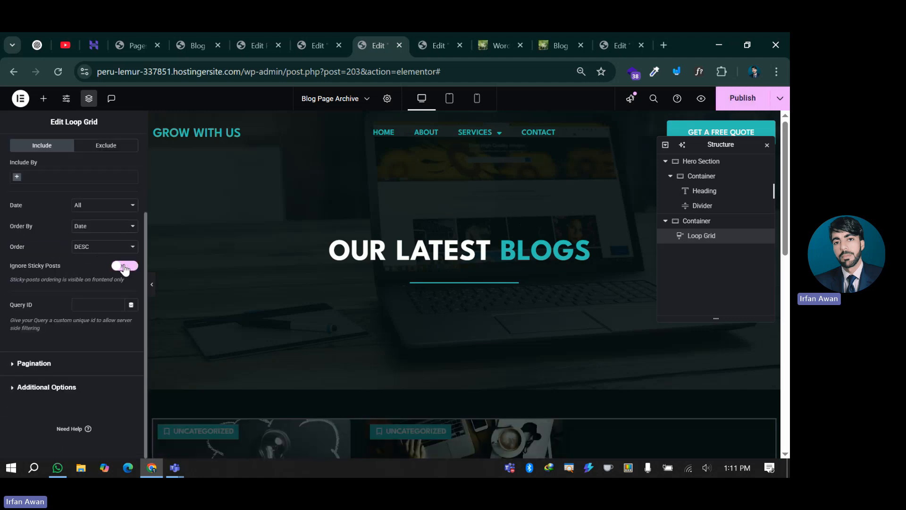
left_click(743, 98)
- Review the post cards on the live blog page, and open the Test Post to examine its layout down to the footer
left_click(448, 43)
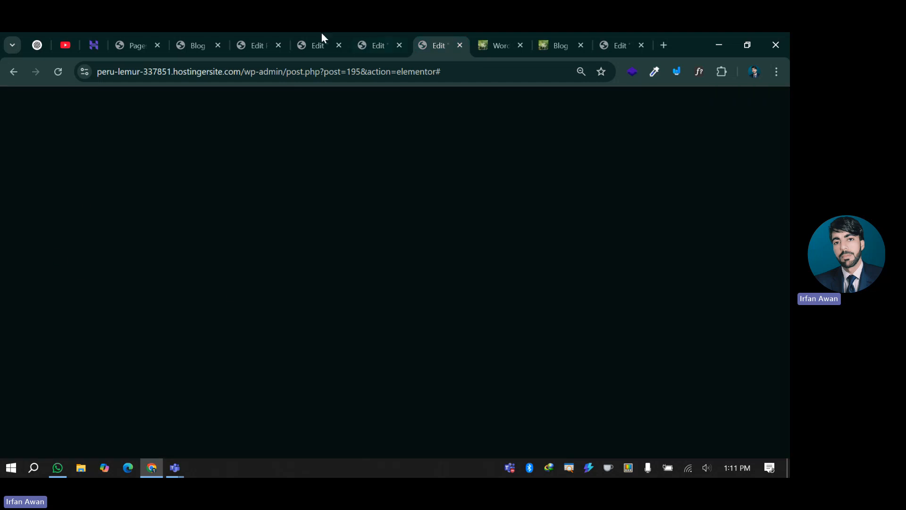
left_click(203, 34)
scroll(194, 274, "down", 5)
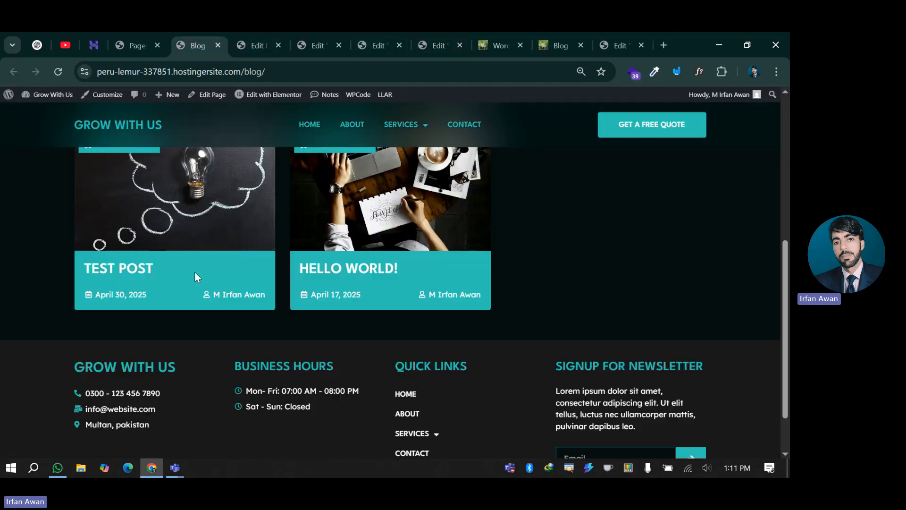
scroll(195, 277, "up", 3)
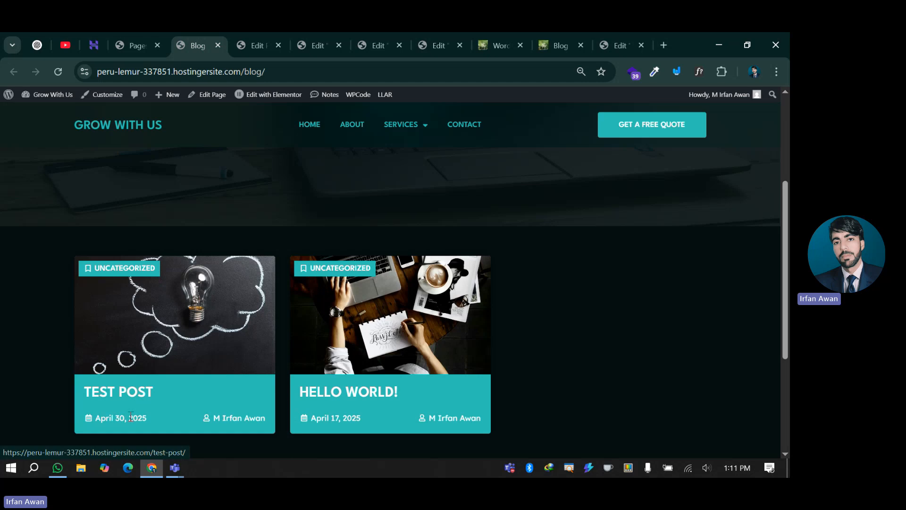
left_click(180, 336)
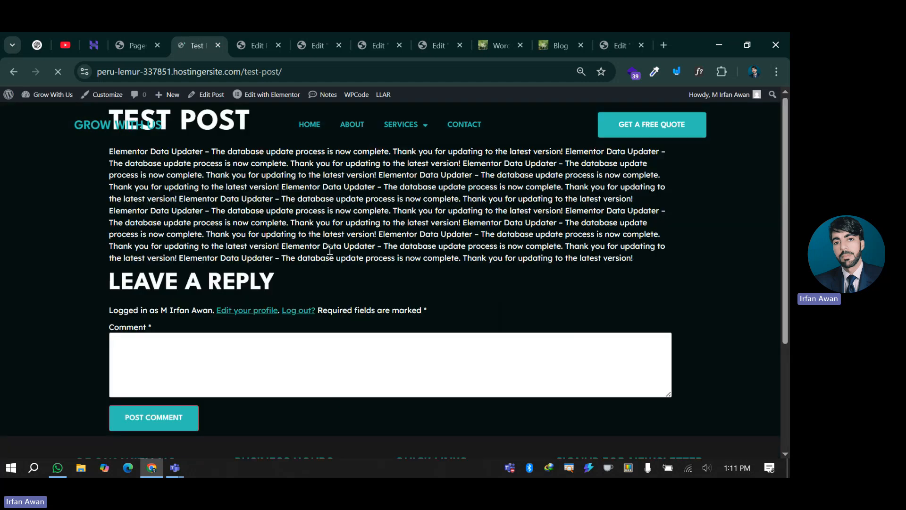
scroll(351, 287, "down", 2)
scroll(401, 296, "up", 2)
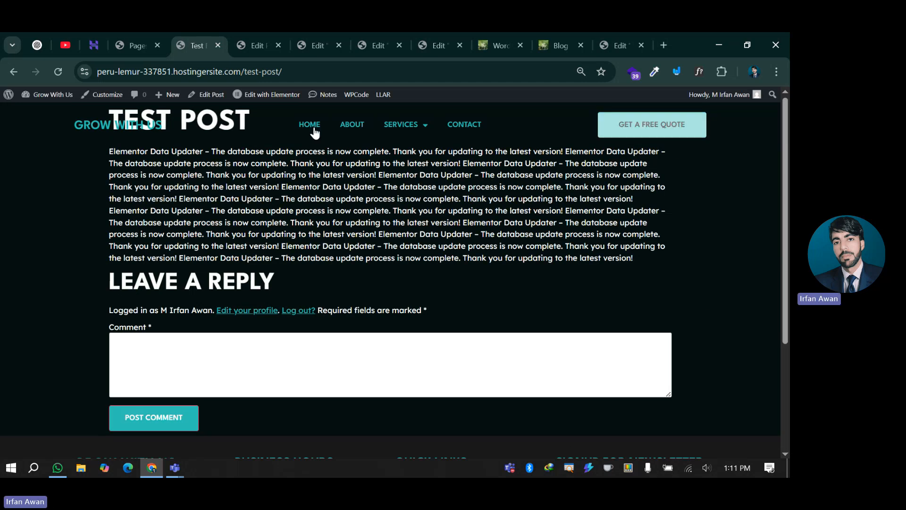
scroll(105, 288, "down", 3)
scroll(104, 296, "up", 3)
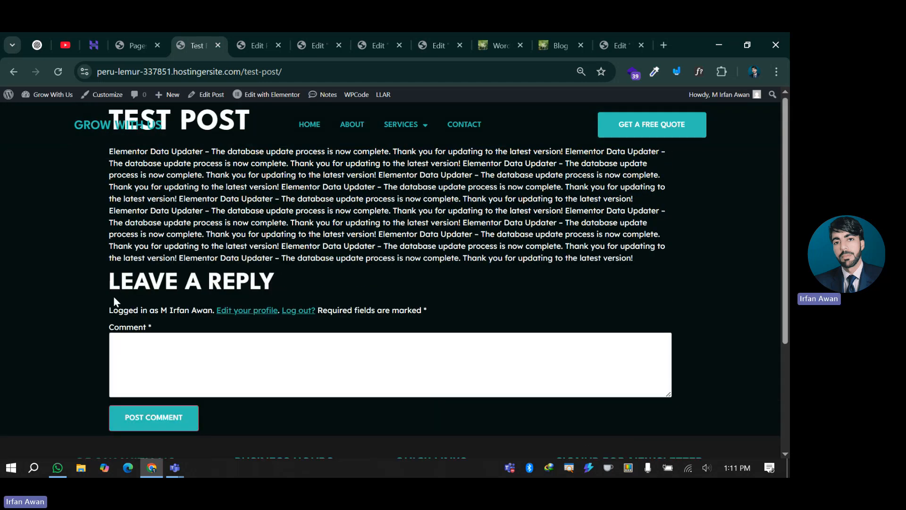
scroll(113, 296, "down", 3)
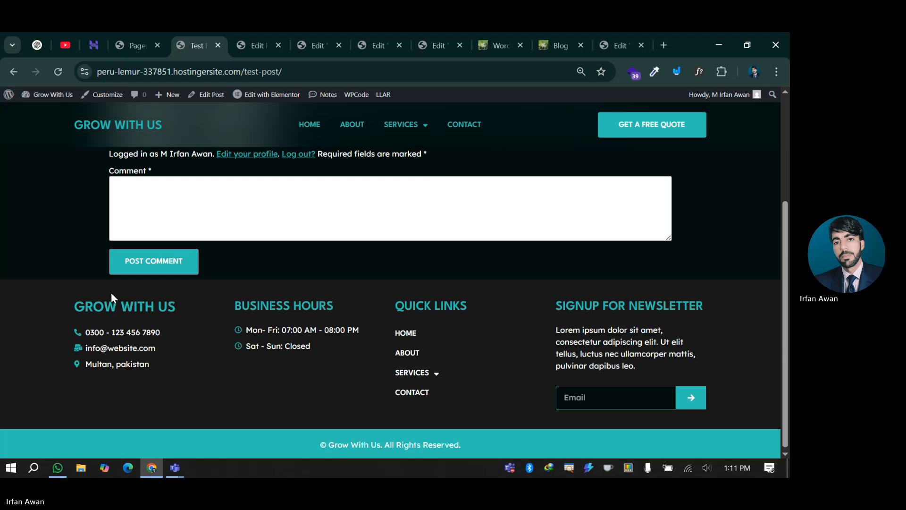
scroll(111, 292, "up", 3)
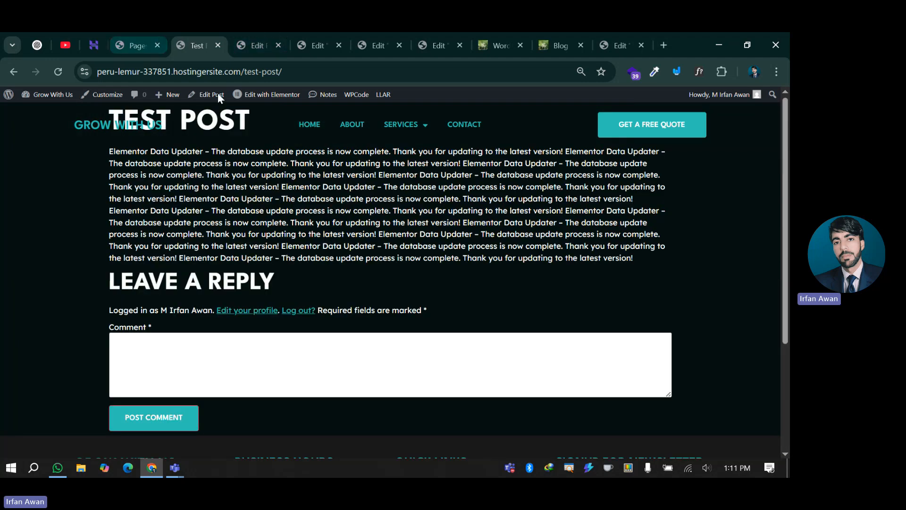
- Open the Theme Builder from the Test Post page and close the browser tab editing the other post
mouse_move(263, 94)
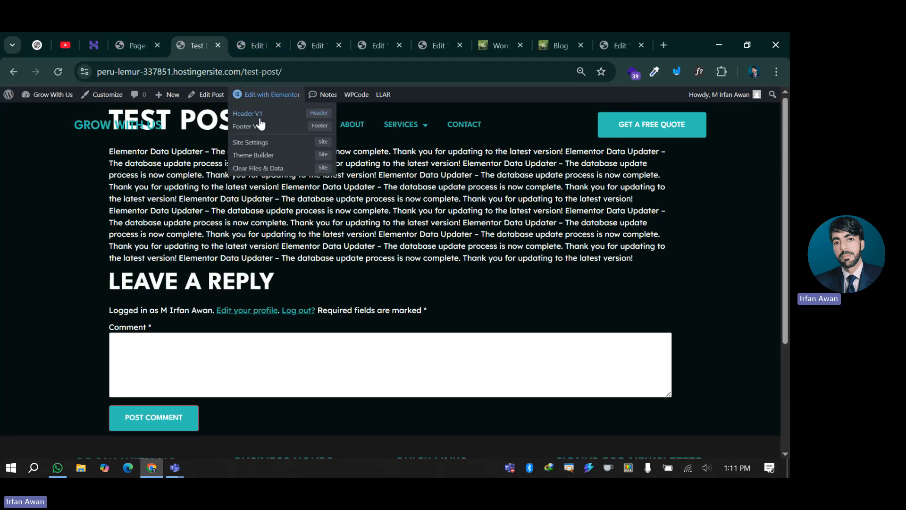
left_click(246, 155)
left_click(255, 42)
scroll(287, 240, "down", 4)
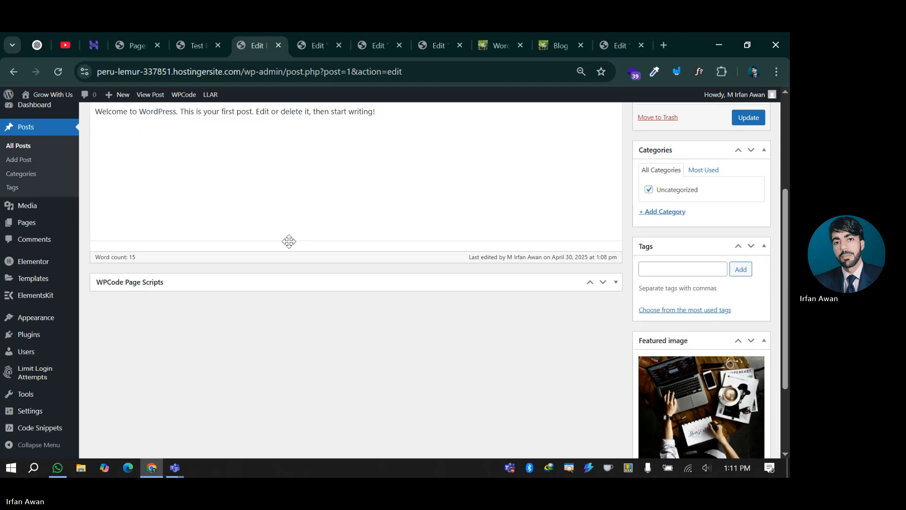
scroll(286, 241, "up", 4)
left_click(279, 45)
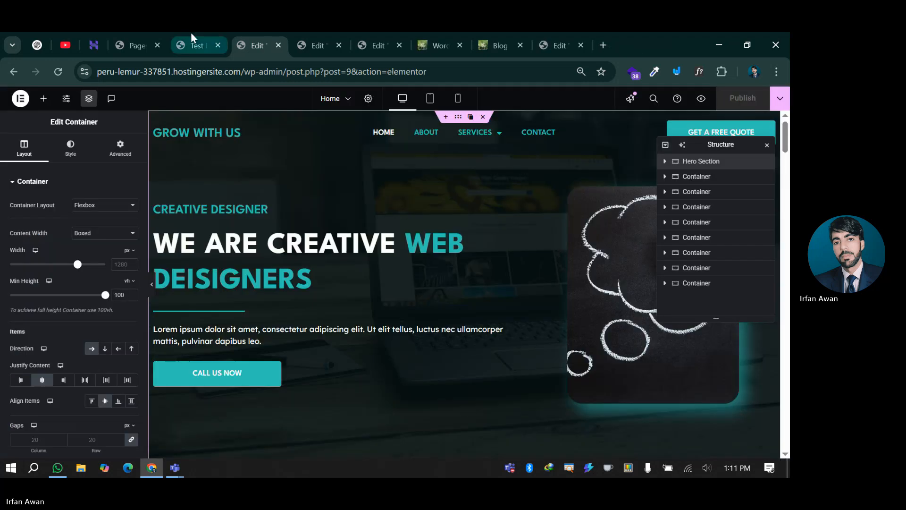
- Add a new Single Post template in the Theme Builder
left_click(193, 44)
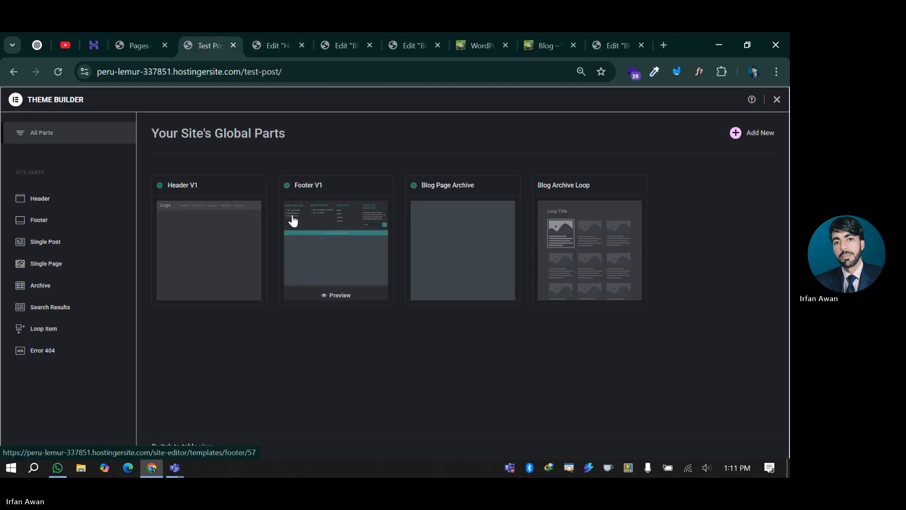
left_click(44, 246)
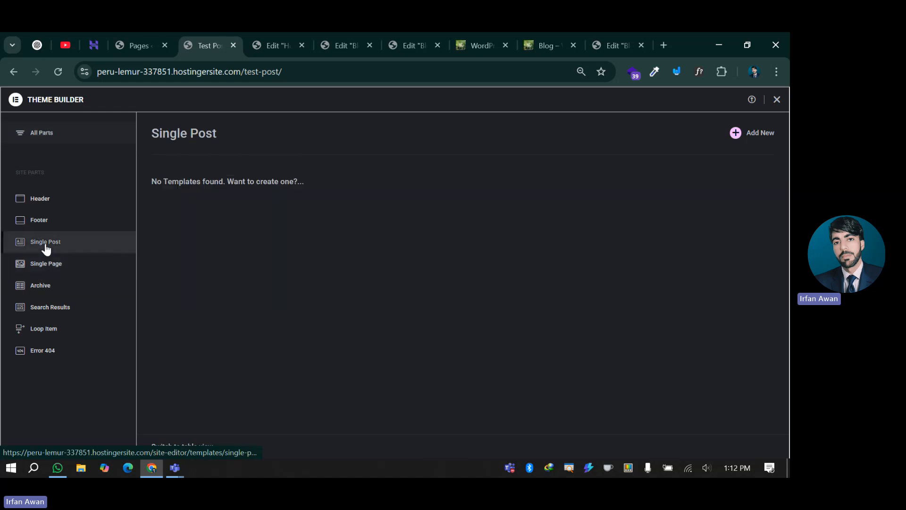
left_click(754, 138)
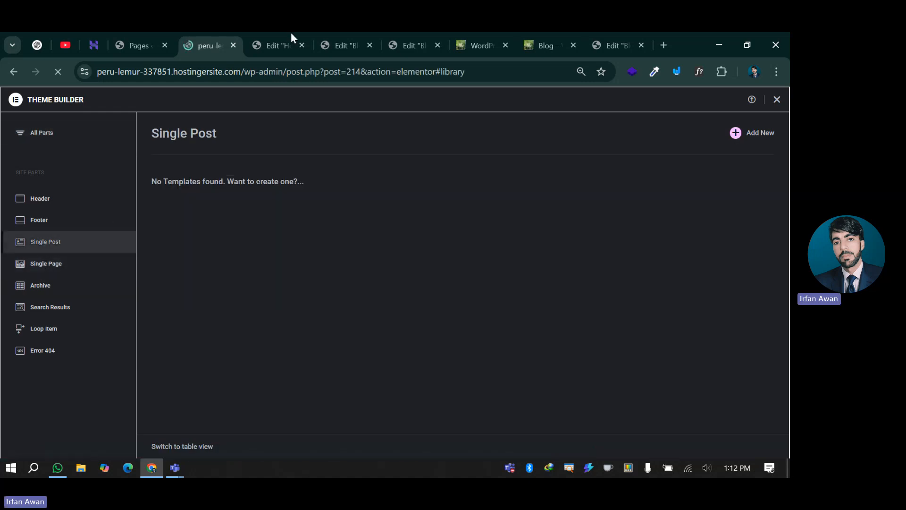
- Examine the Home page design in the editor, from the hero section down to the testimonials
left_click(267, 33)
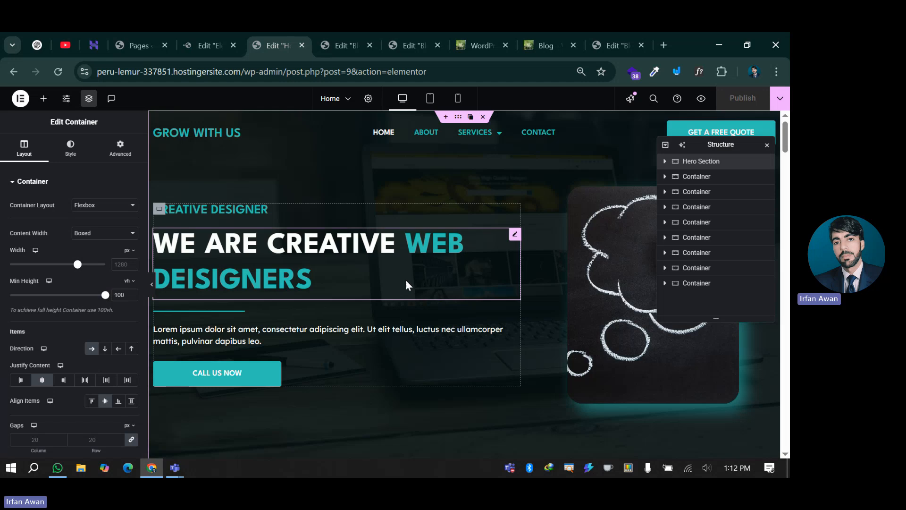
scroll(405, 279, "down", 20)
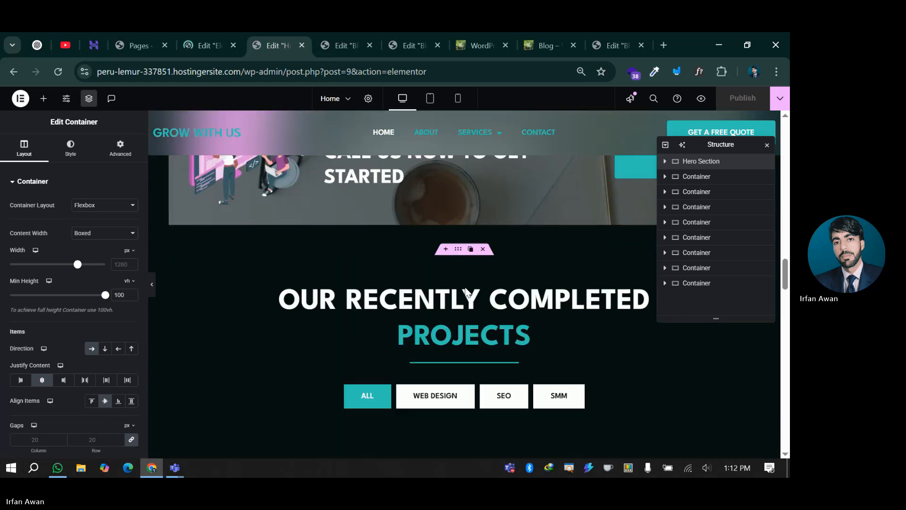
scroll(468, 284, "down", 12)
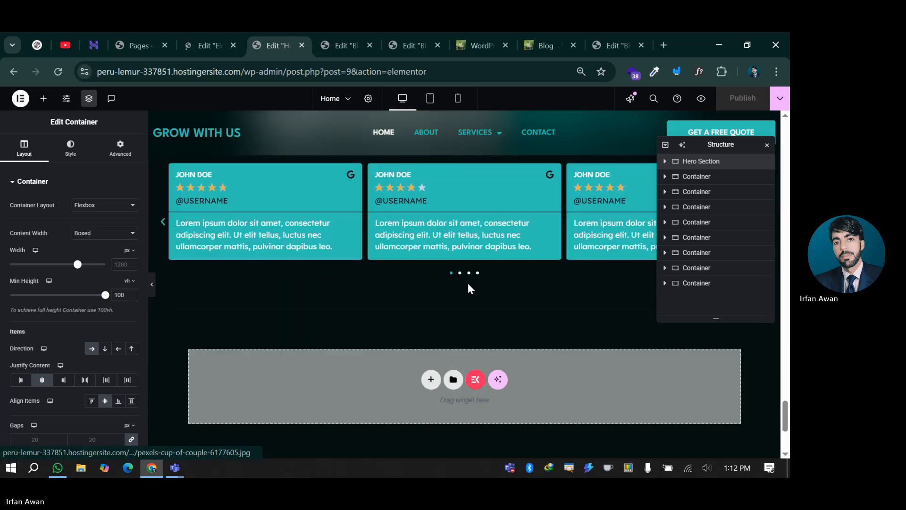
scroll(470, 287, "up", 6)
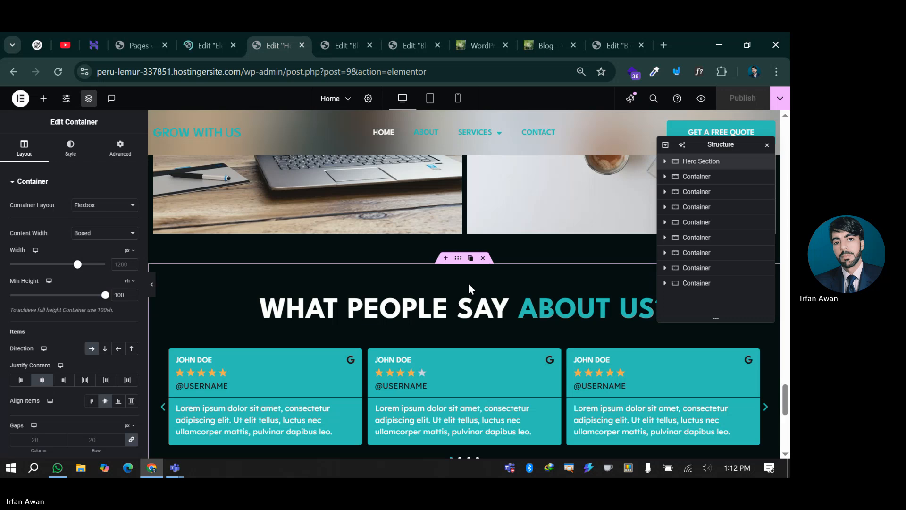
scroll(468, 283, "up", 2)
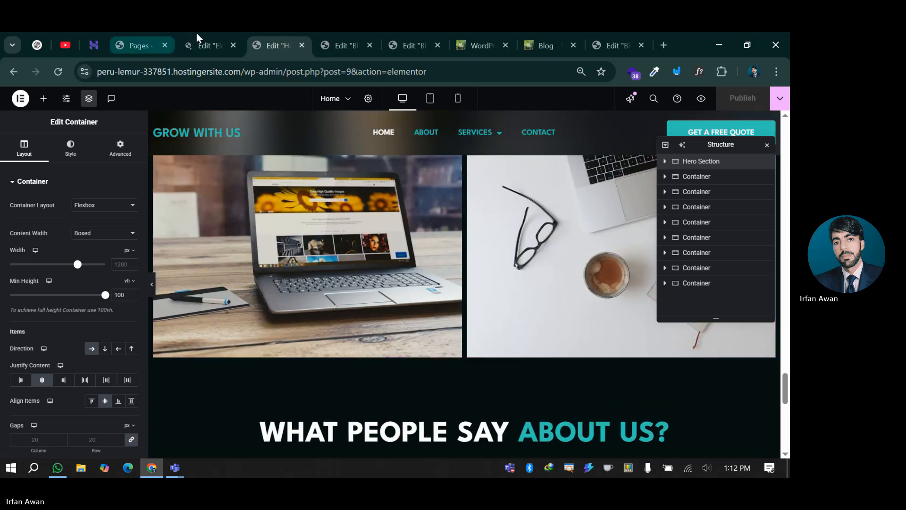
left_click(208, 37)
- Copy the Hero Section of the Blog Page Archive template and return to the new Single Post template
left_click(340, 33)
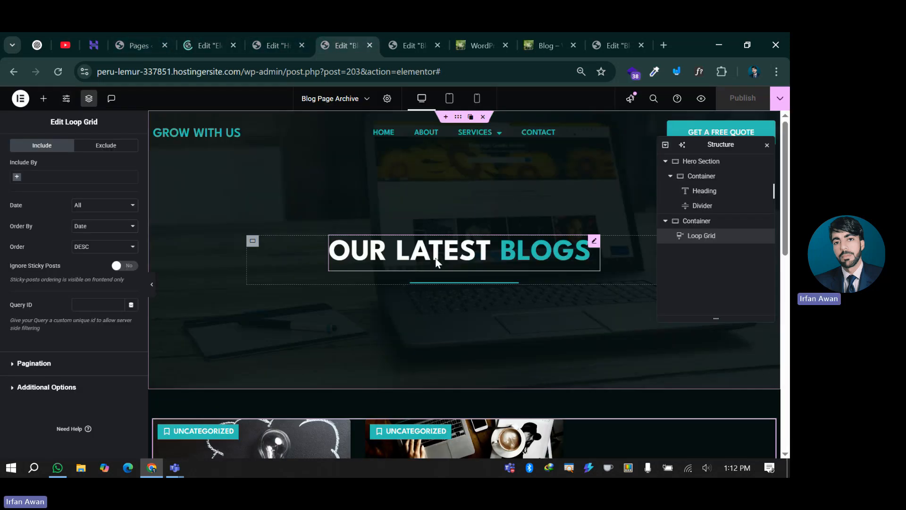
left_click(708, 161)
right_click(706, 161)
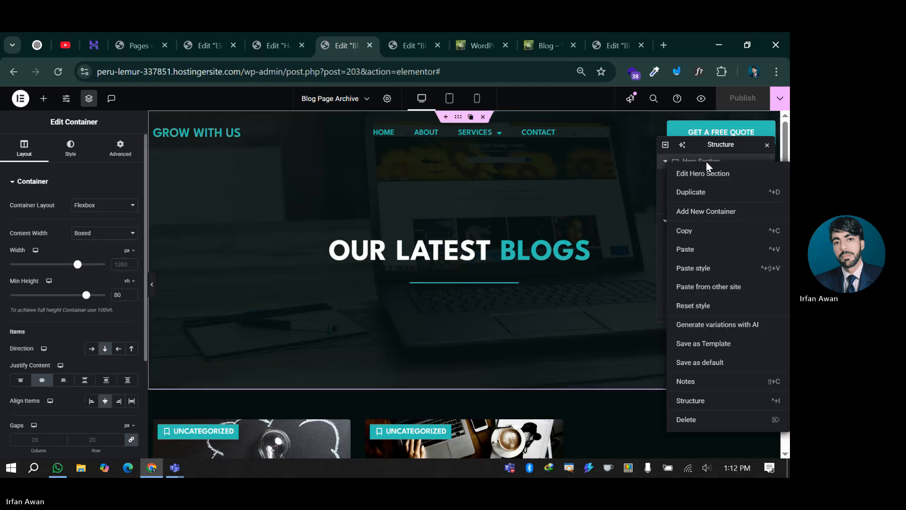
left_click(697, 230)
left_click(209, 45)
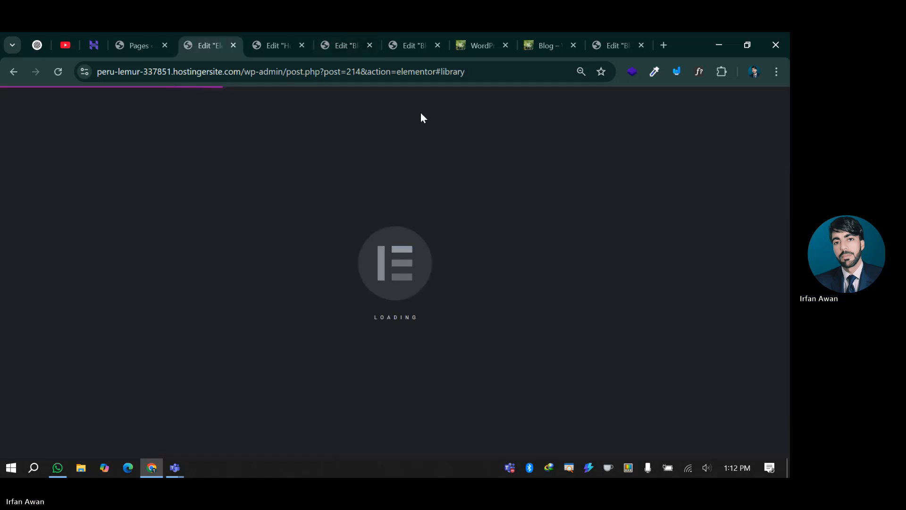
- Examine the Blog Archive Loop card and the Blog Page Archive layout with its hero and post grid
left_click(413, 42)
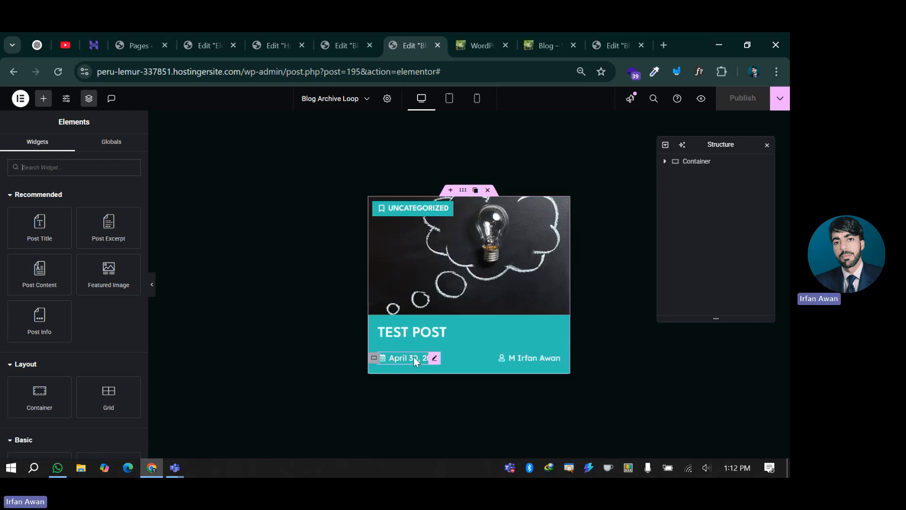
left_click(349, 34)
scroll(501, 321, "down", 5)
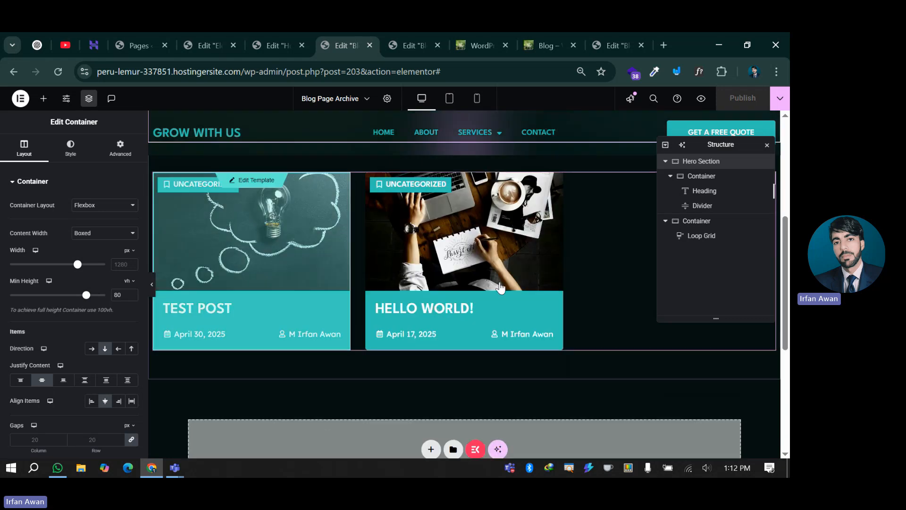
scroll(504, 287, "up", 1)
scroll(508, 287, "up", 2)
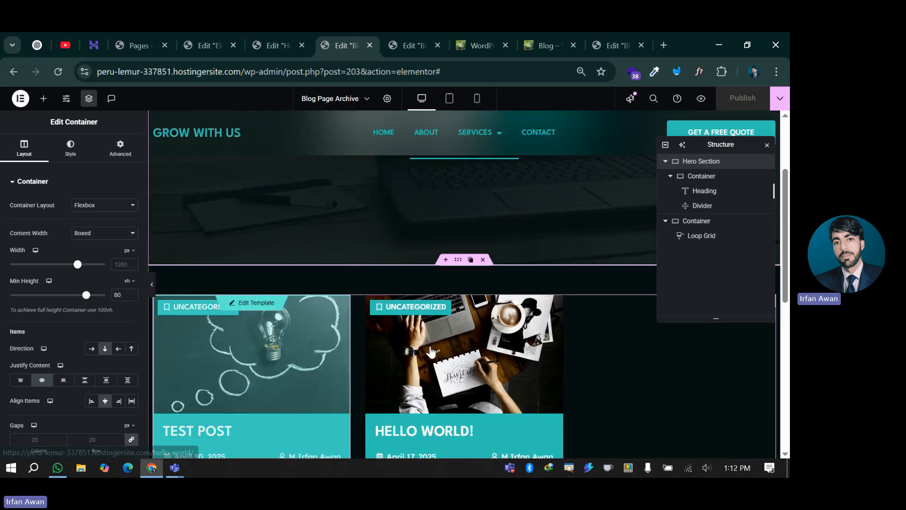
scroll(402, 347, "down", 7)
scroll(409, 302, "up", 8)
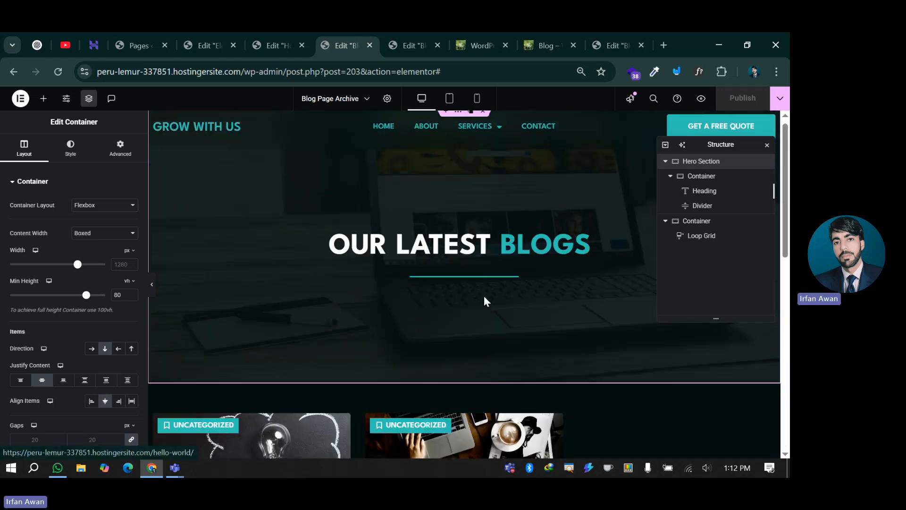
left_click(276, 35)
- Dismiss the template library in the new Single Post template
left_click(219, 38)
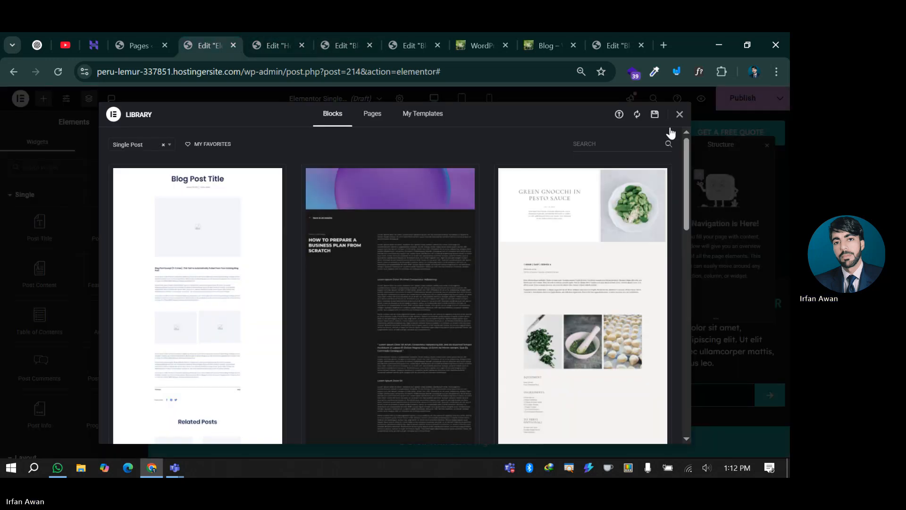
left_click(679, 113)
- Paste the copied hero section into the empty Single Post template and delete it
right_click(351, 203)
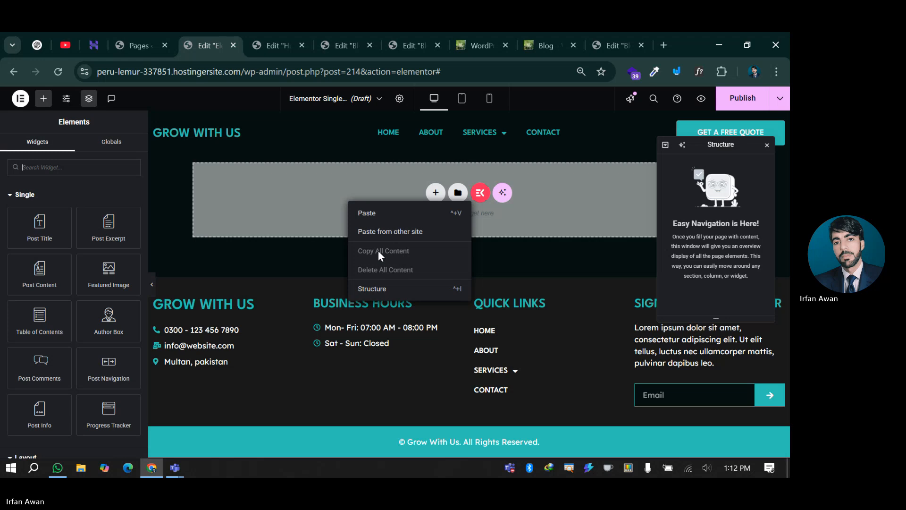
left_click(375, 215)
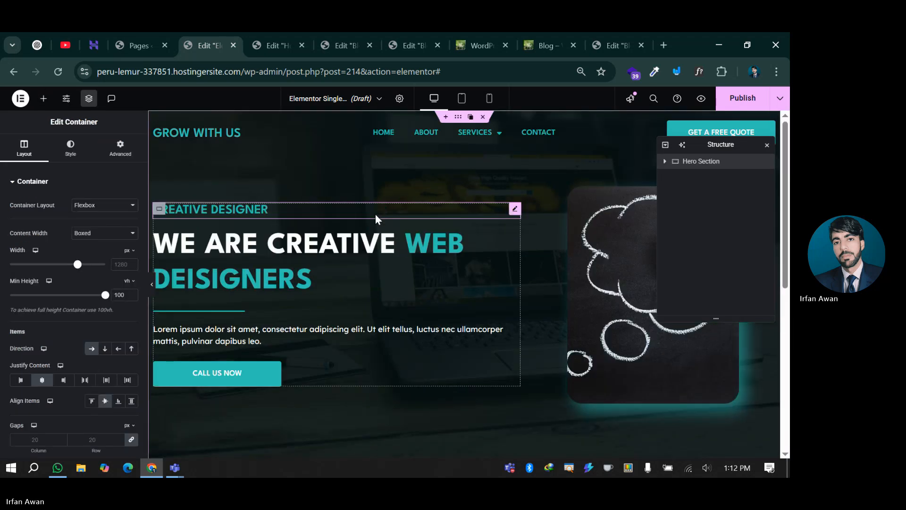
right_click(696, 162)
left_click(694, 419)
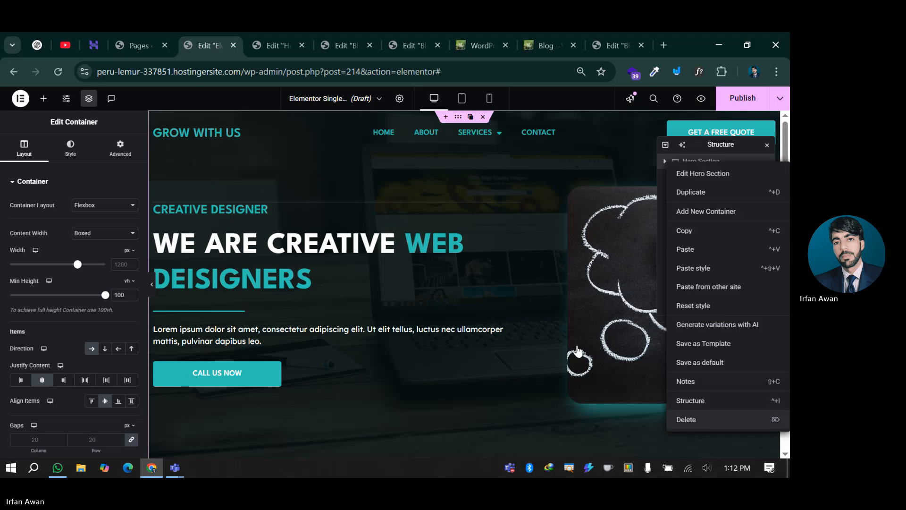
- Copy the "Our Latest Blogs" Hero Section from the Blog Page Archive template and paste it into the Single Post template
left_click(333, 38)
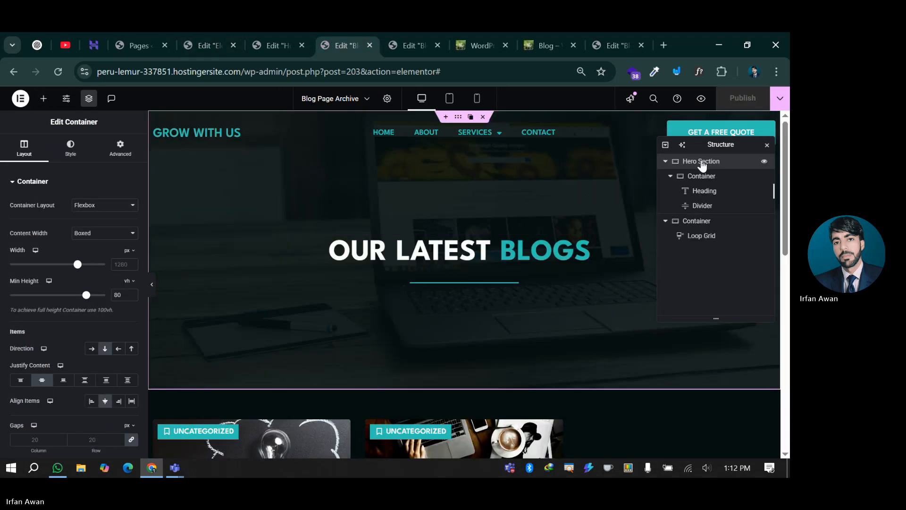
right_click(702, 161)
left_click(692, 229)
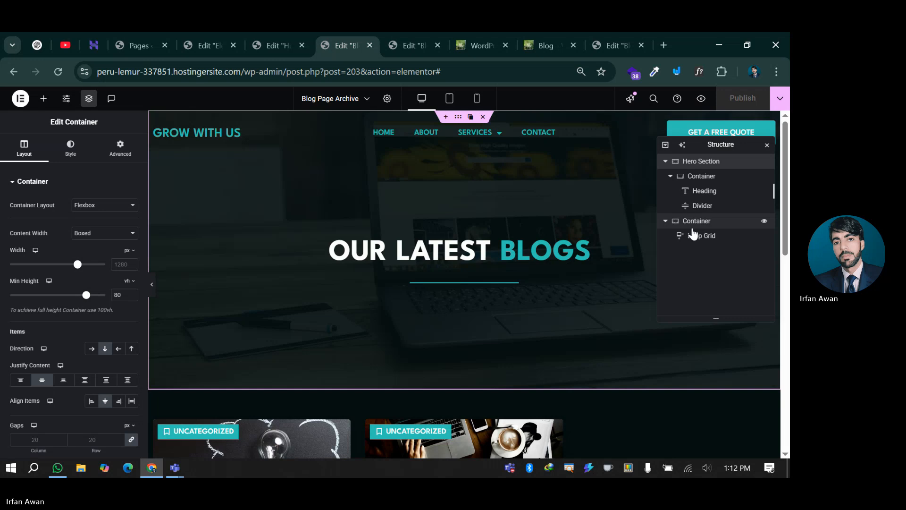
left_click(211, 34)
right_click(384, 211)
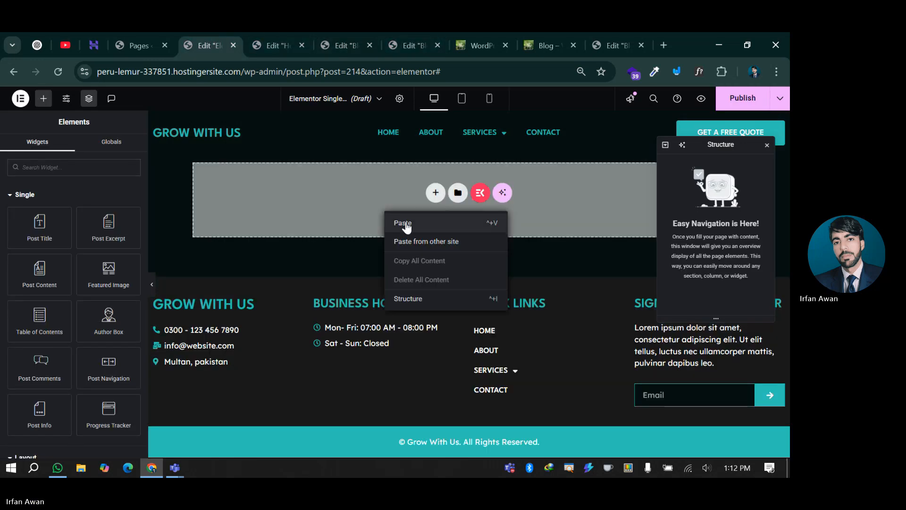
left_click(406, 224)
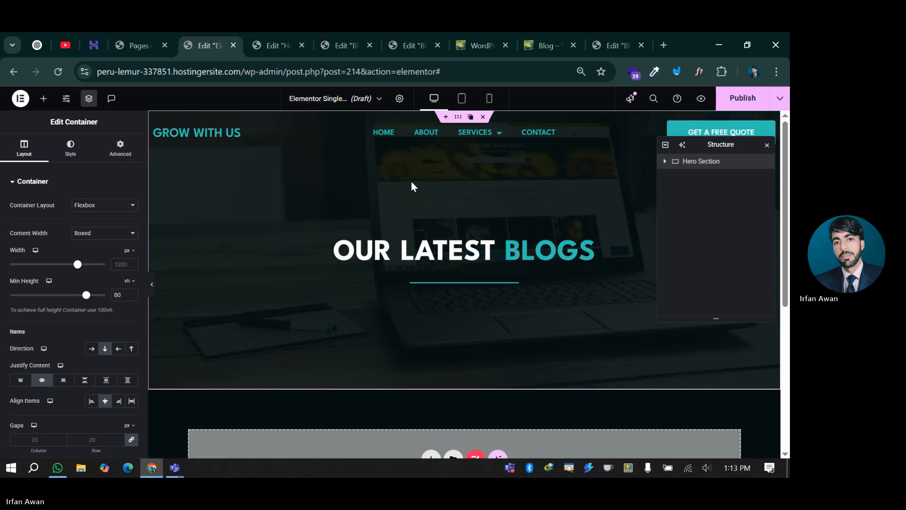
- Rename the template to "Single Post" in its general settings
left_click(400, 99)
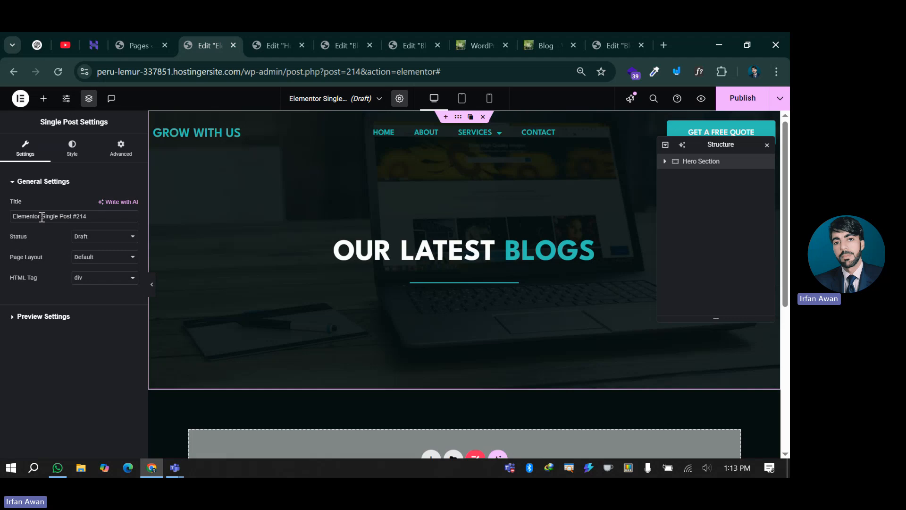
left_click_drag(42, 217, 2, 222)
key("BackSpace")
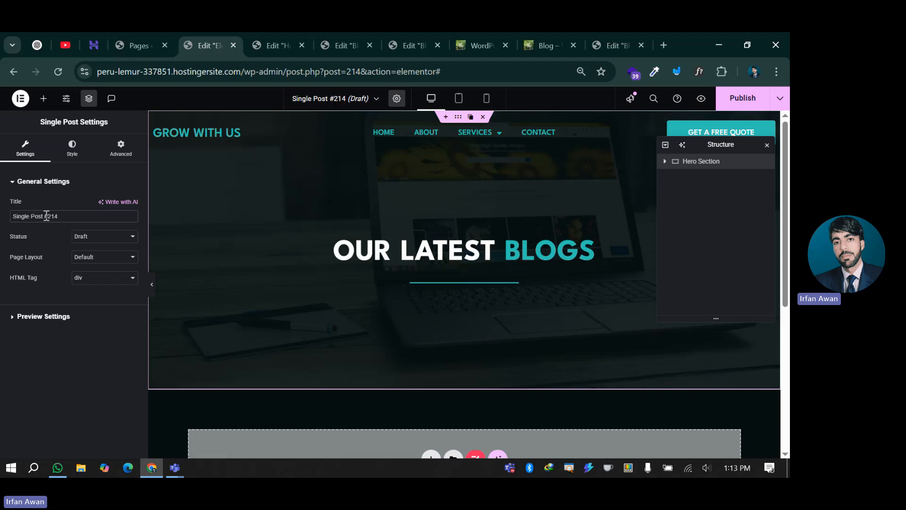
key("End")
key("BackSpace")
key("BackSpace")
key("BackSpace")
key("BackSpace")
key("BackSpace")
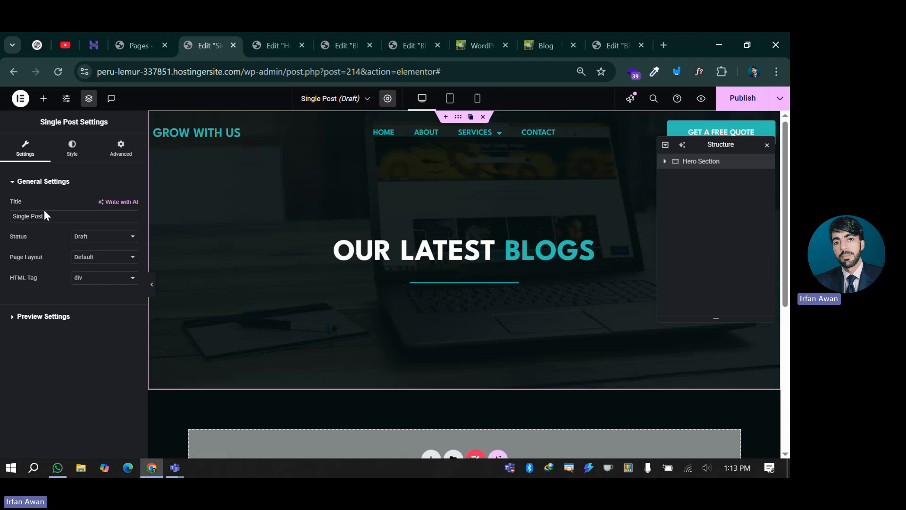
- Publish the Single Post template with the display condition Include All Singular
left_click(287, 39)
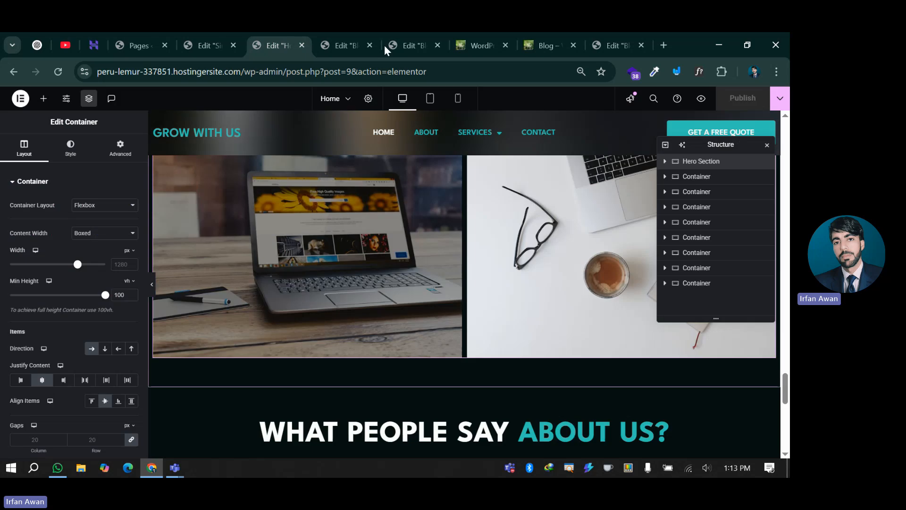
left_click(344, 42)
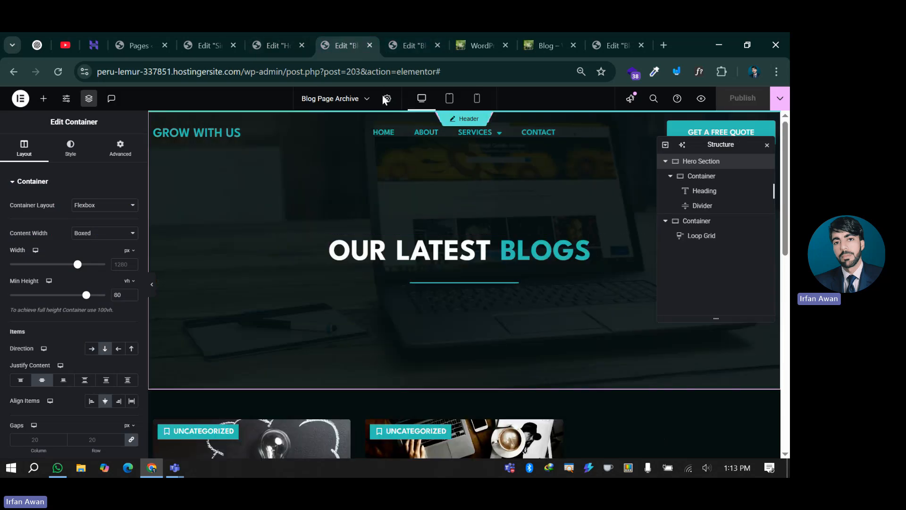
scroll(424, 360, "down", 3)
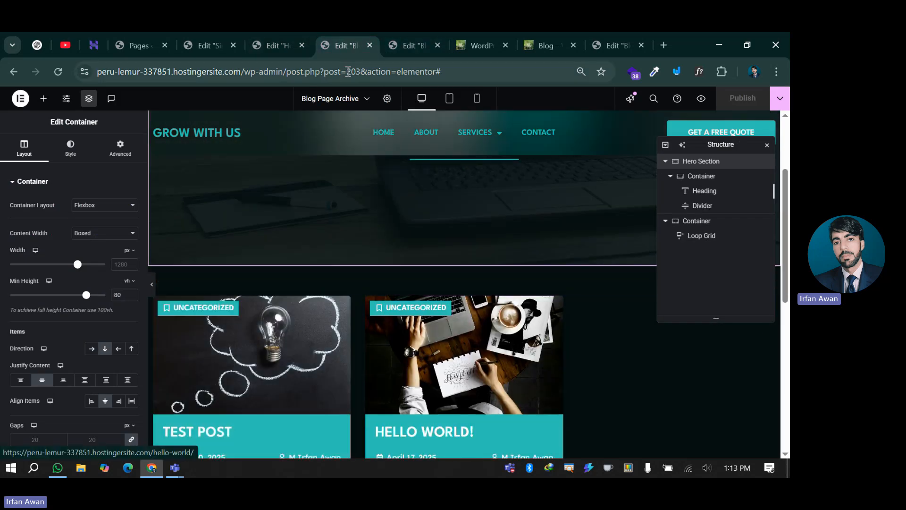
left_click(203, 44)
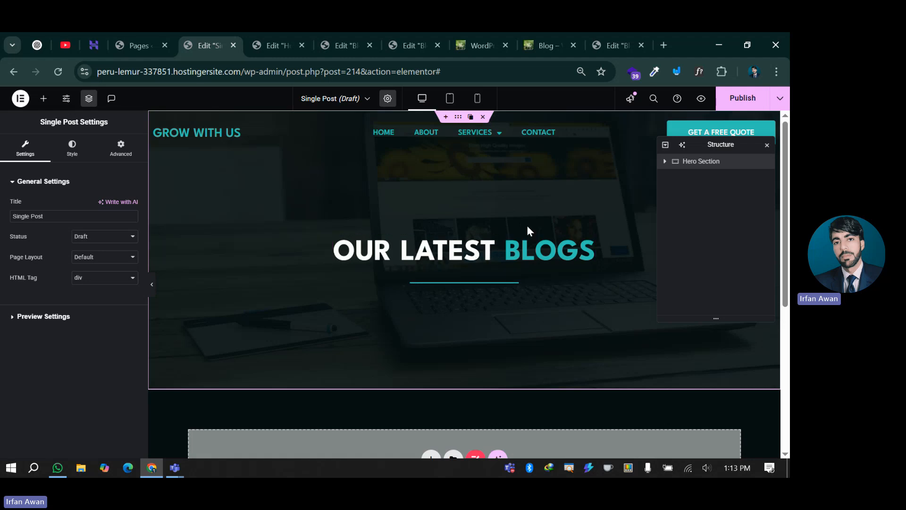
left_click(734, 99)
left_click(397, 318)
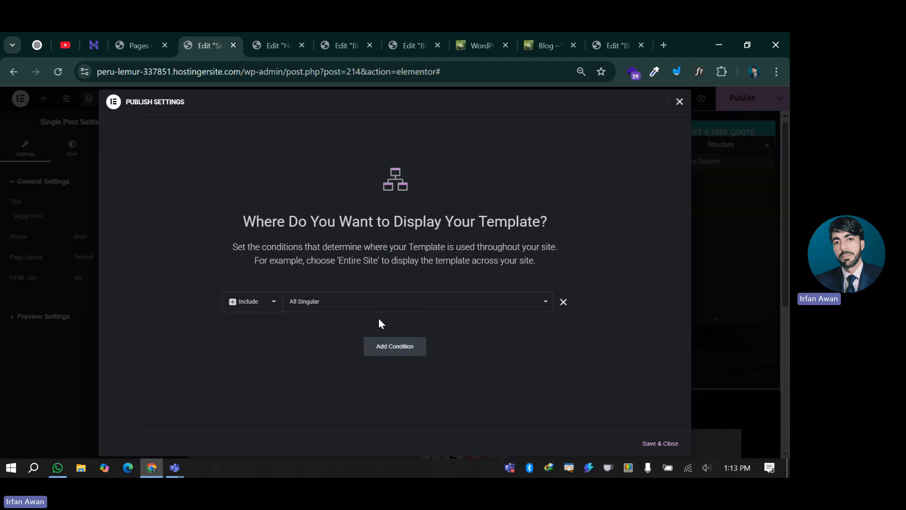
left_click(660, 443)
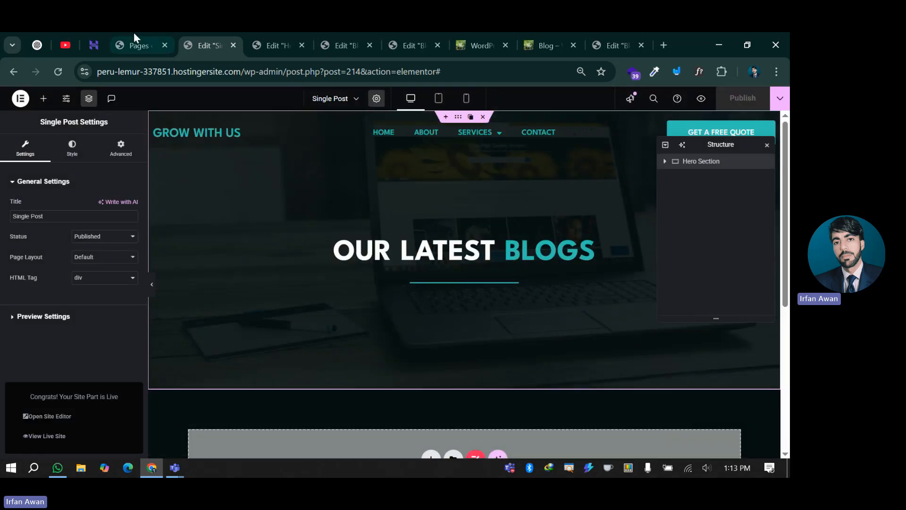
- View the live Test Post page from the Posts list and check the hero heading the template gives it
left_click(134, 43)
left_click(26, 141)
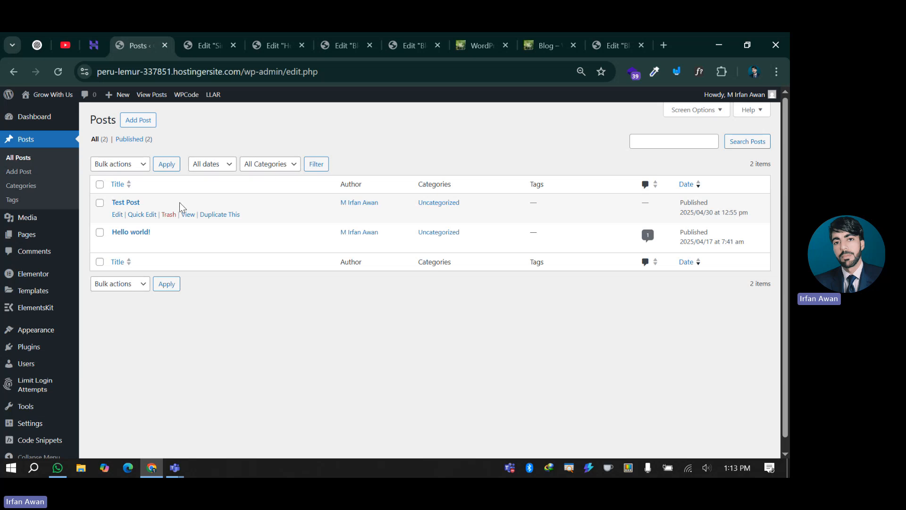
mouse_move(168, 241)
middle_click(188, 214)
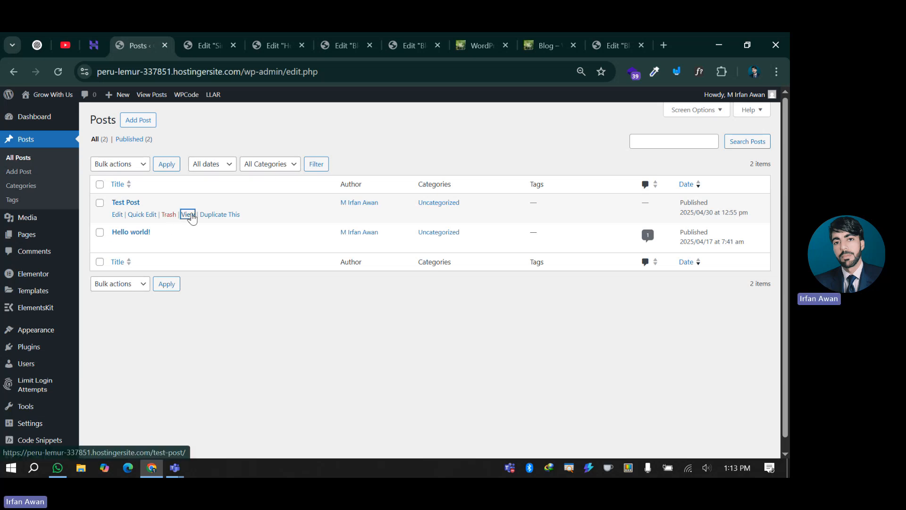
left_click(189, 38)
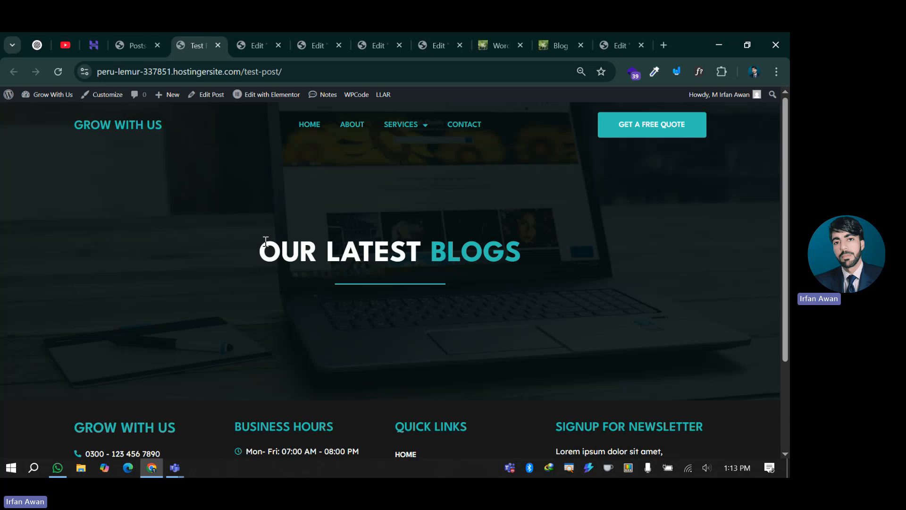
left_click_drag(266, 241, 538, 276)
scroll(358, 307, "down", 3)
scroll(371, 317, "up", 3)
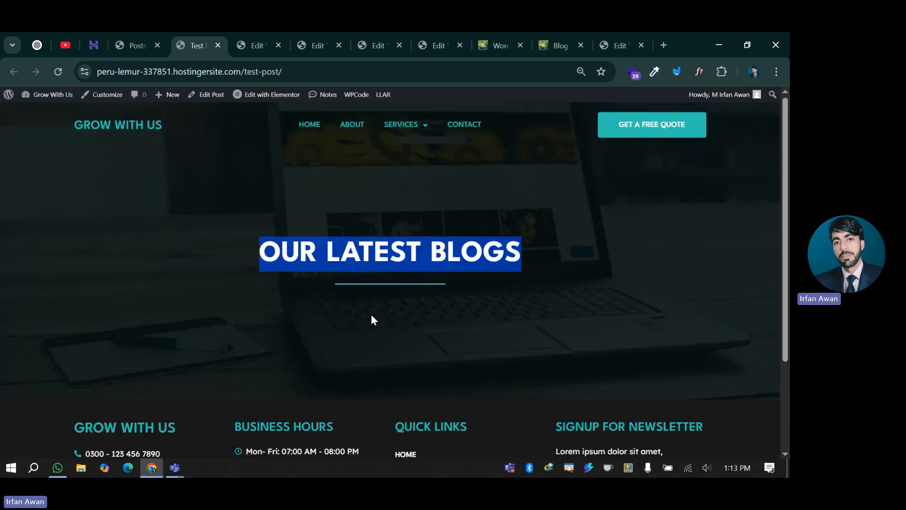
left_click(349, 252)
- Set the Single Post template's HTML tag to article
left_click(267, 42)
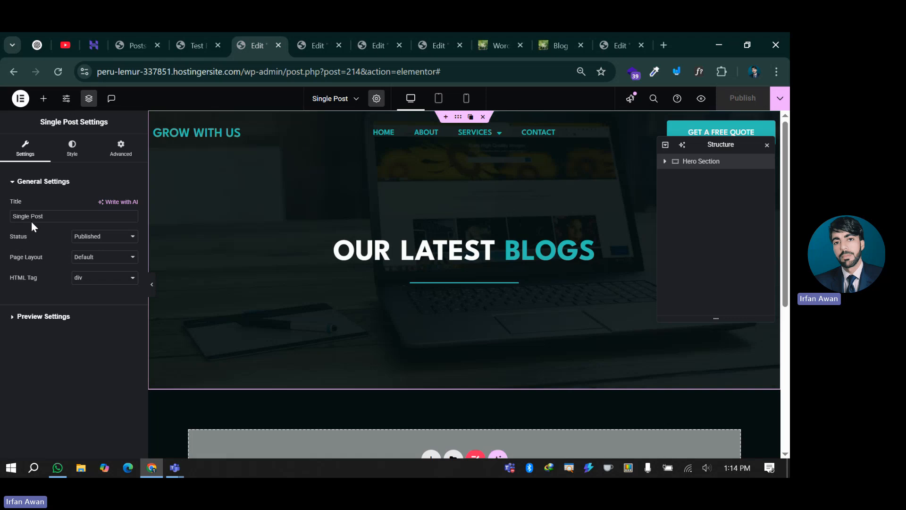
left_click(95, 282)
left_click(97, 326)
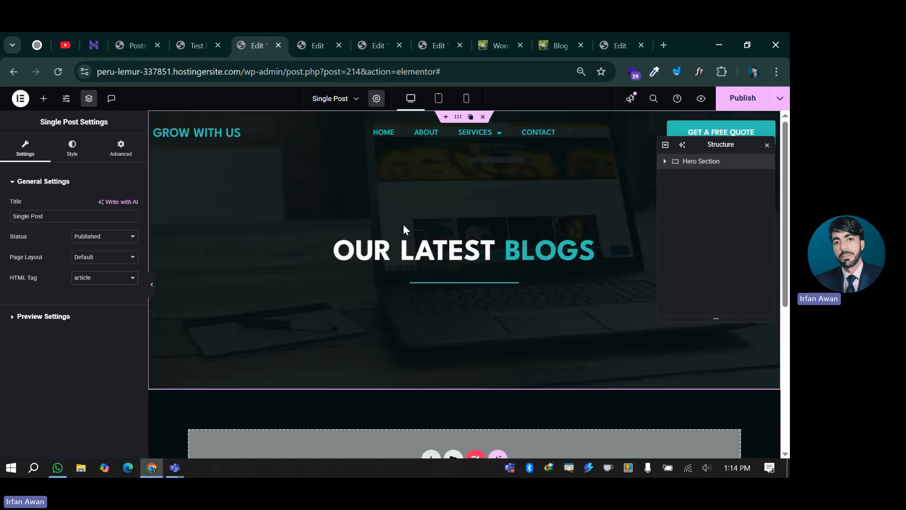
- Replace the hero heading's static text with the Post Title dynamic tag
left_click(460, 251)
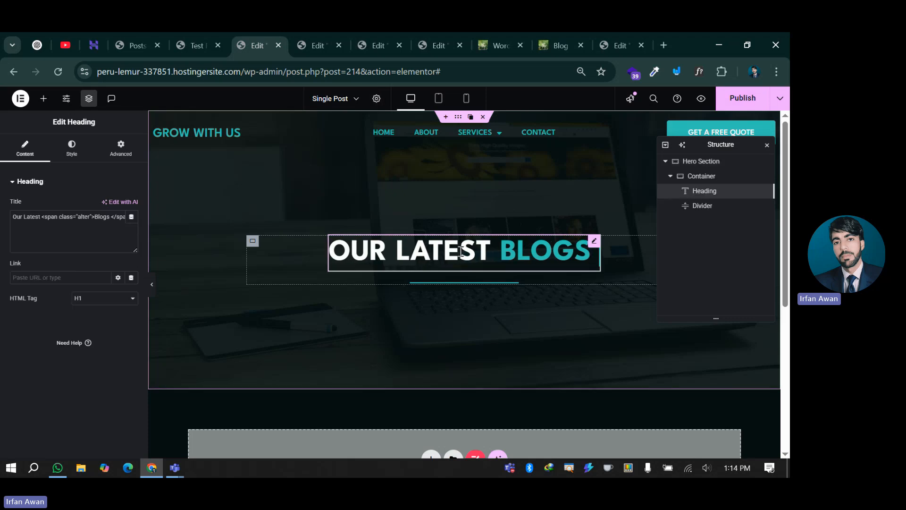
triple_click(109, 217)
key("BackSpace")
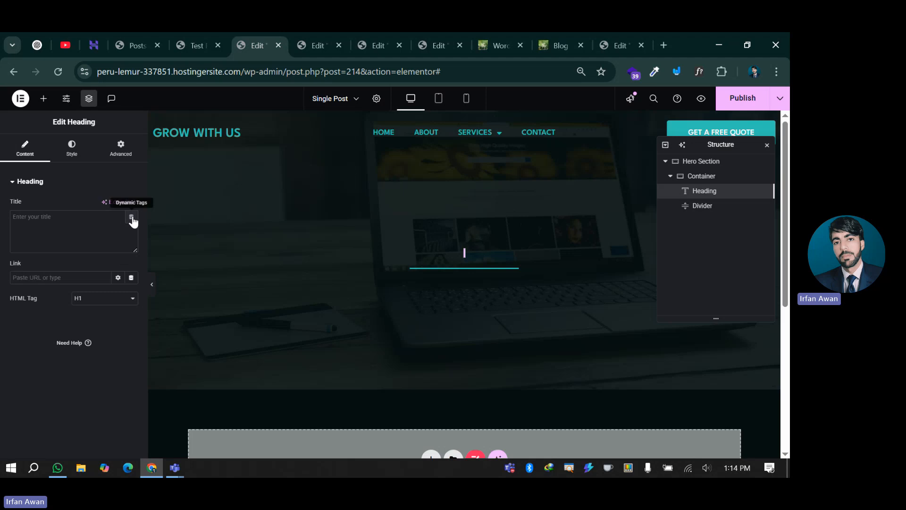
left_click(132, 217)
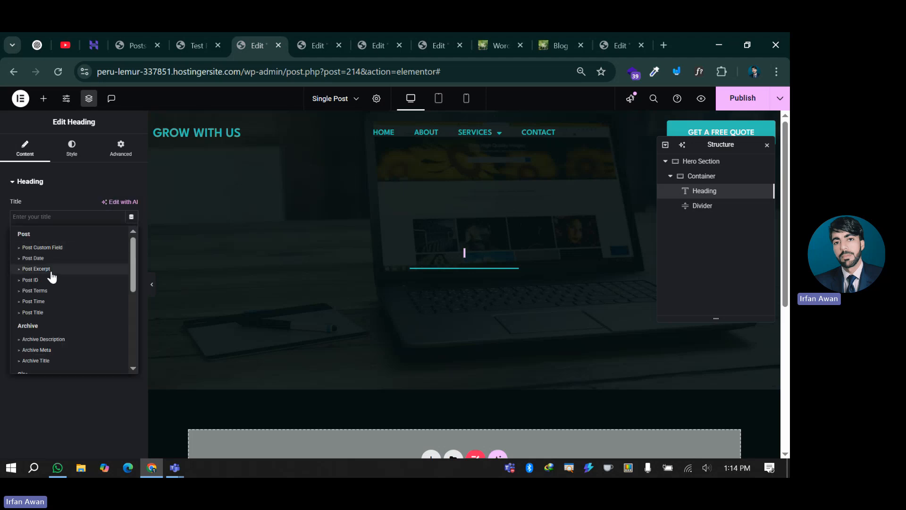
left_click(45, 312)
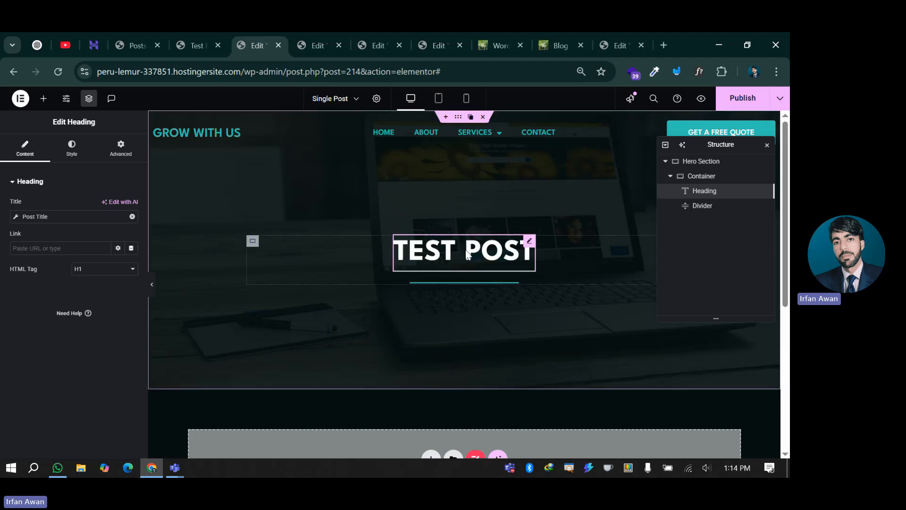
- Replace the Hero Section's background overlay image with the Featured Image dynamic tag
left_click(708, 161)
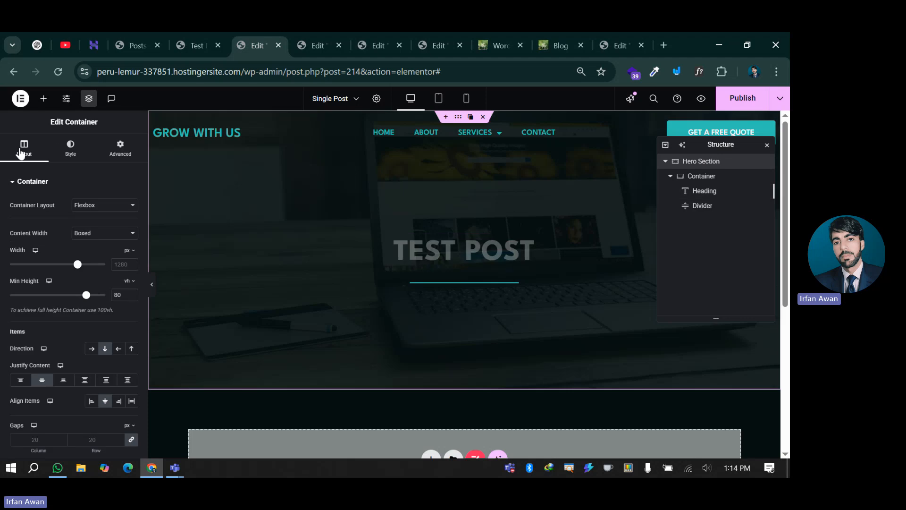
left_click(66, 150)
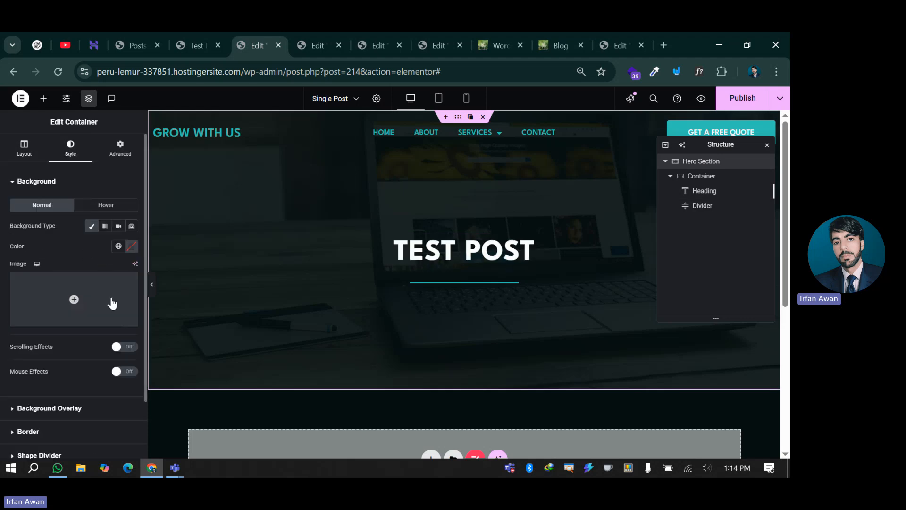
left_click(58, 409)
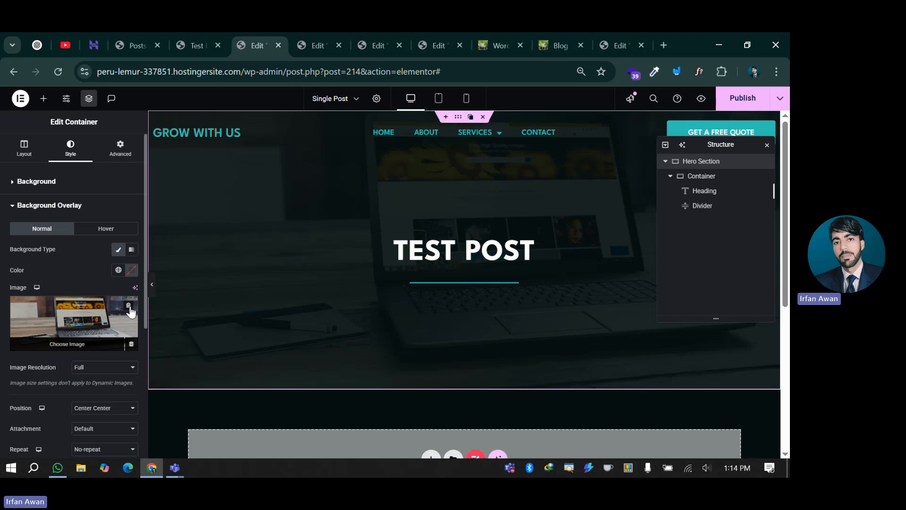
left_click(125, 306)
left_click(131, 344)
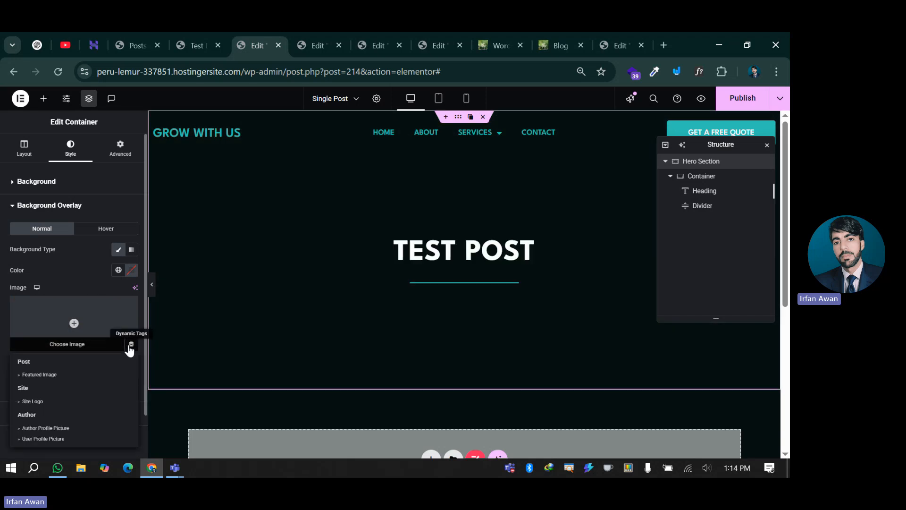
left_click(33, 374)
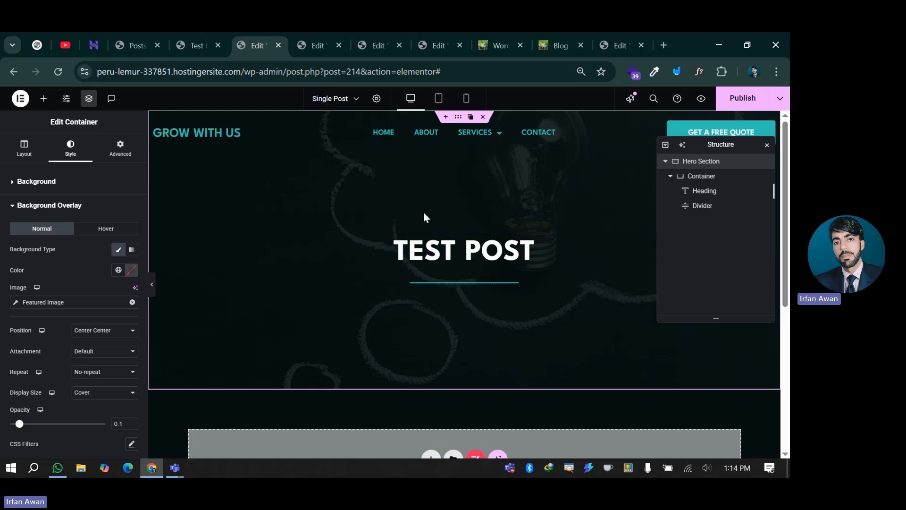
scroll(423, 211, "down", 3)
scroll(438, 263, "up", 3)
- Add a single-column Flexbox container with vertical direction below the Hero Section
scroll(454, 271, "down", 4)
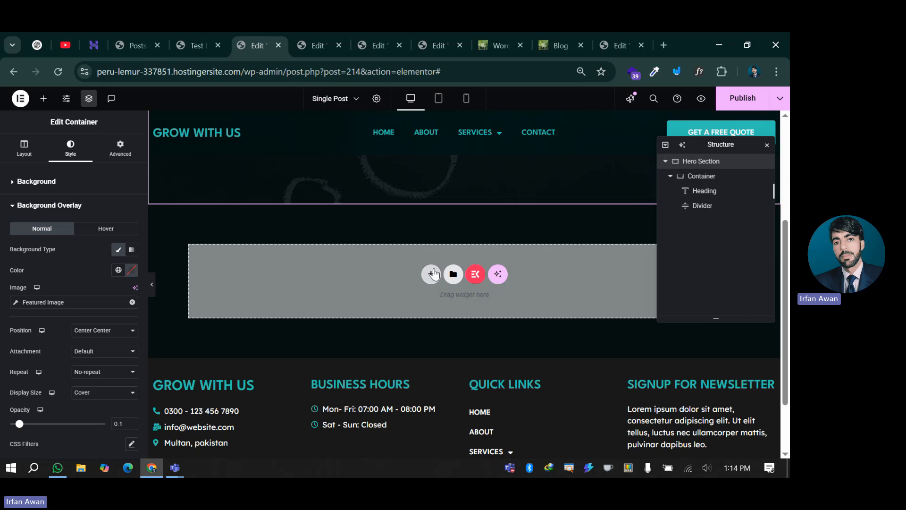
left_click(431, 272)
left_click(431, 311)
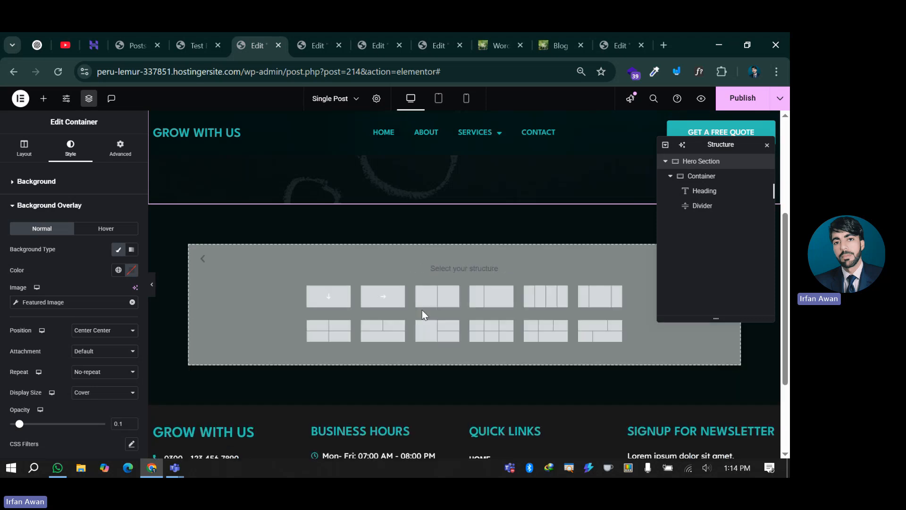
left_click(331, 302)
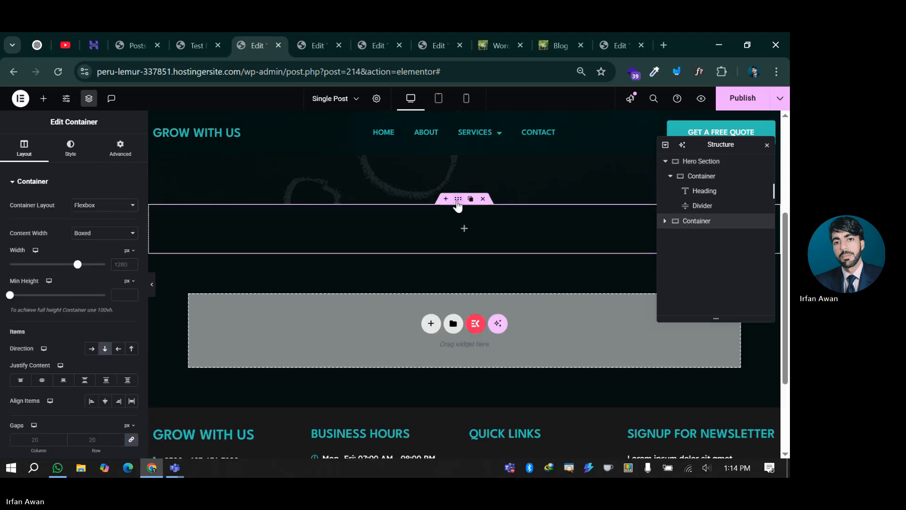
- Set the new container's padding to 6 rem at top and bottom and 1 rem at right and left
left_click(119, 148)
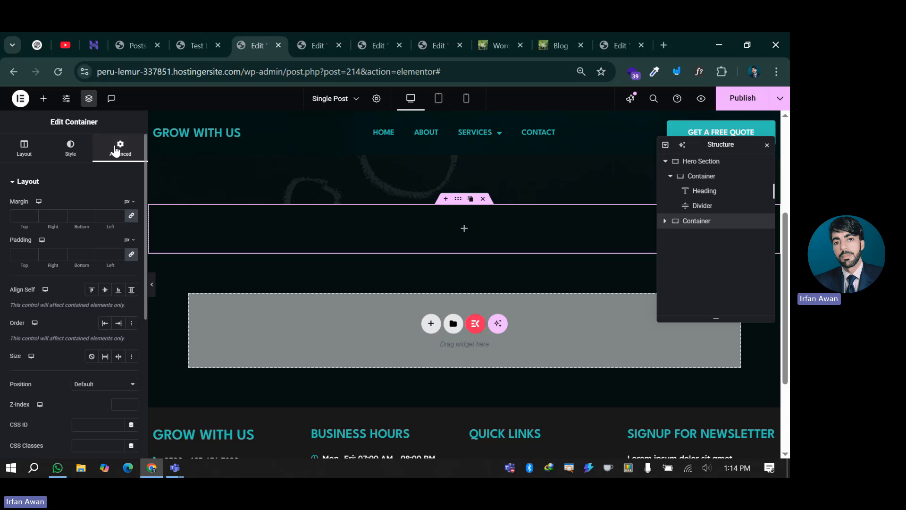
left_click(126, 240)
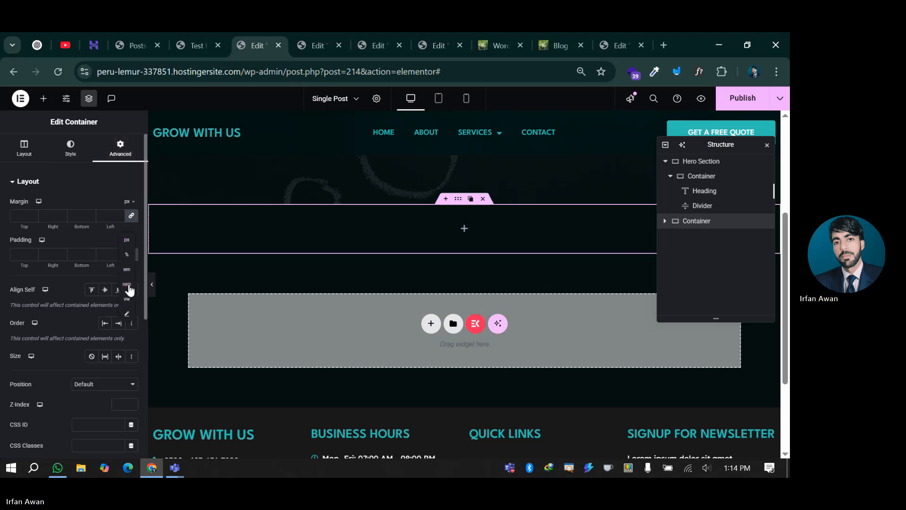
left_click(127, 284)
left_click(111, 254)
type("1")
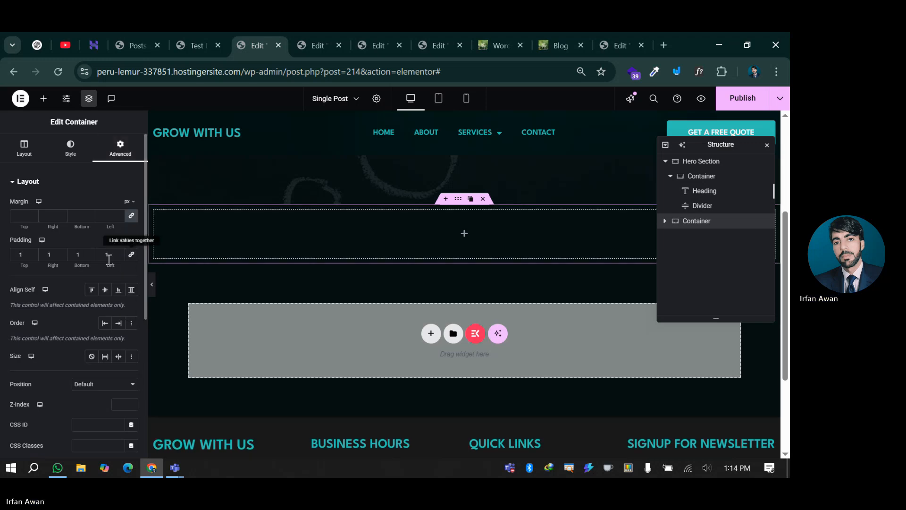
double_click(20, 256)
type("5")
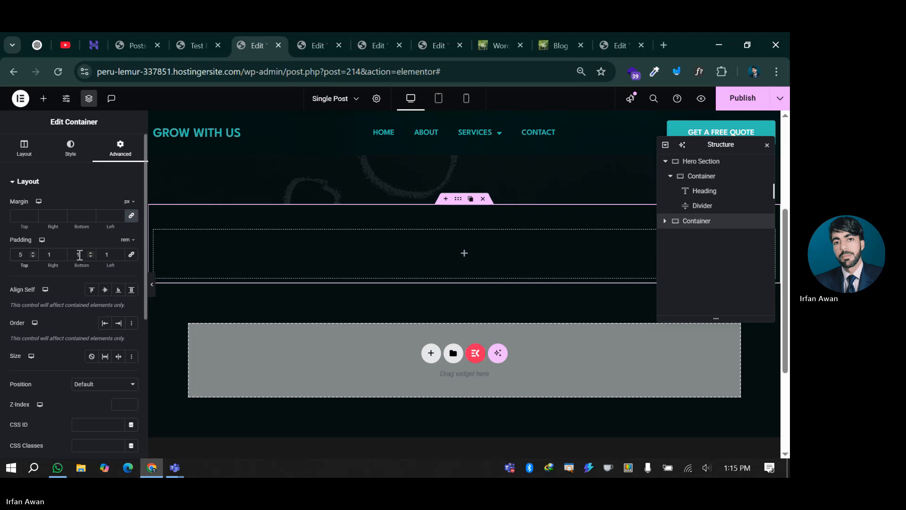
key("Up")
left_click(79, 255)
key("Up")
key("Up")
key("Up")
key("Up")
key("Up")
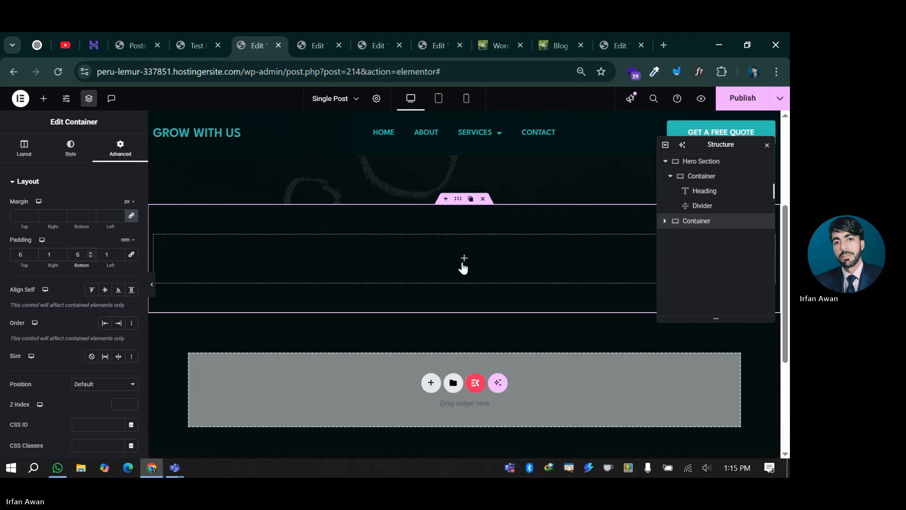
- Nest a container inside the empty container below the Hero Section and set its width to 70%
scroll(458, 273, "up", 4)
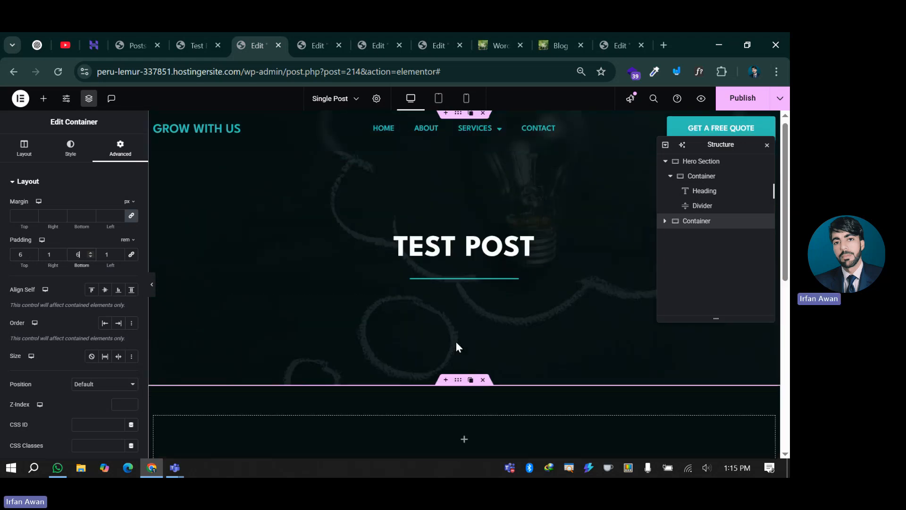
scroll(456, 343, "down", 3)
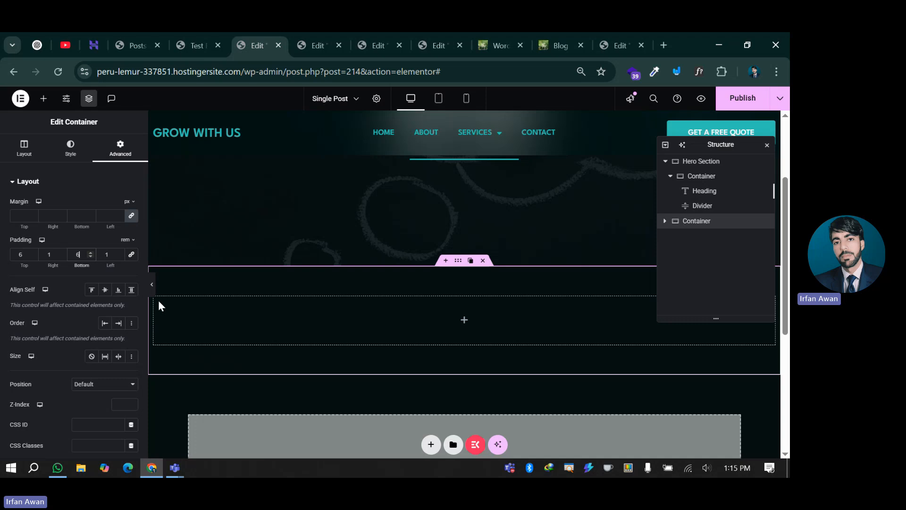
left_click(465, 320)
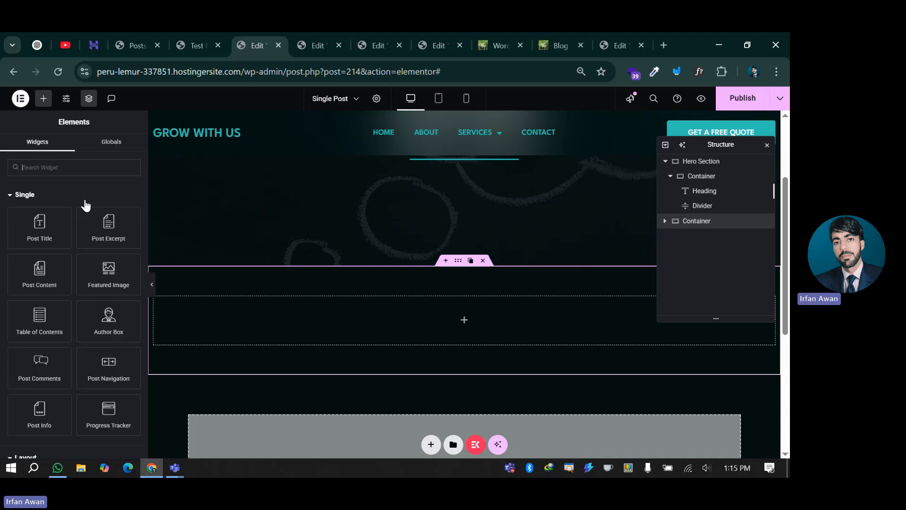
scroll(44, 283, "down", 3)
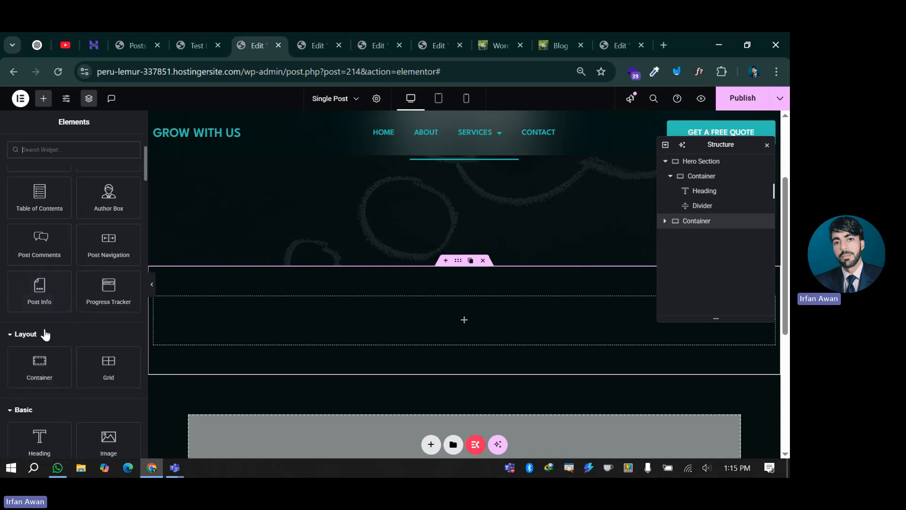
left_click_drag(39, 363, 242, 304)
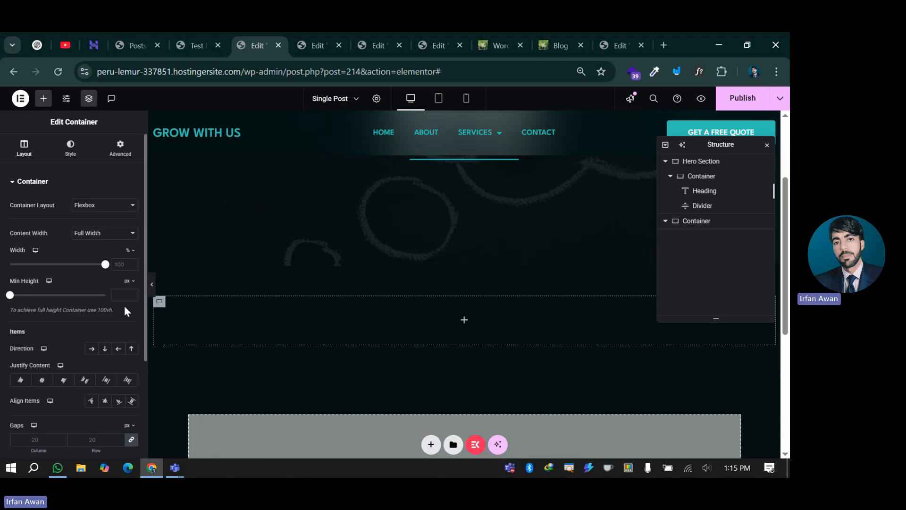
type("70")
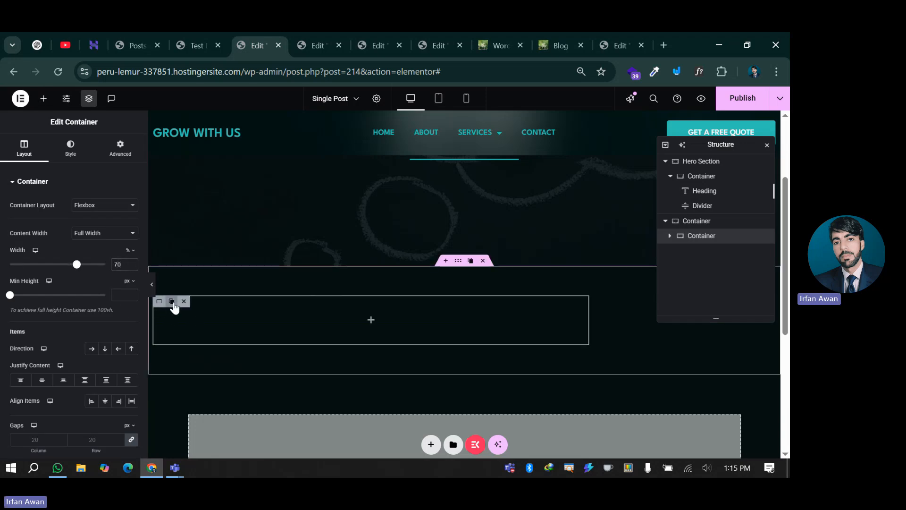
- Duplicate the nested container with a 30% width and set the parent container's direction to row so both sit side by side
left_click(171, 302)
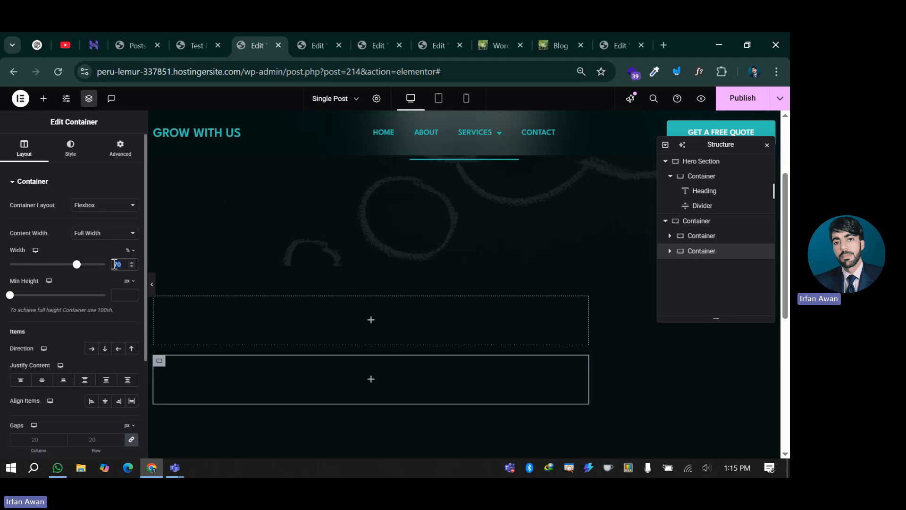
type("30")
mouse_move(516, 324)
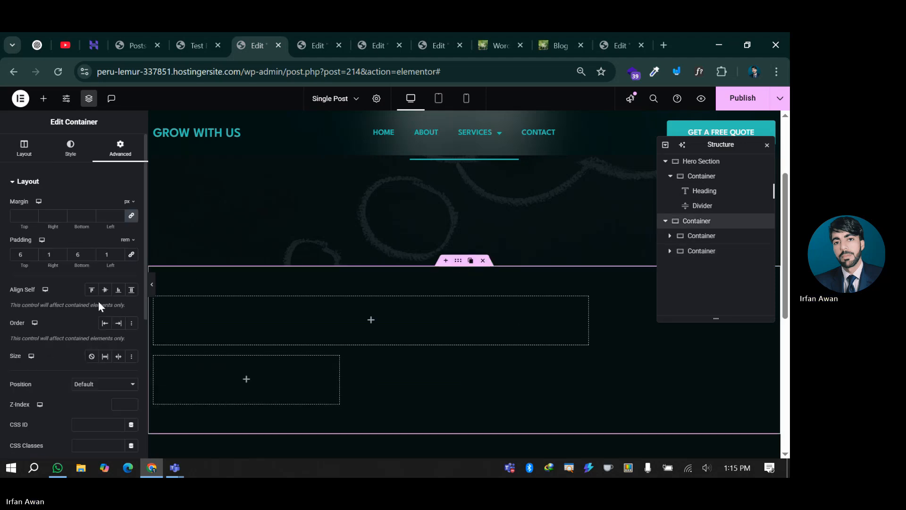
left_click(24, 149)
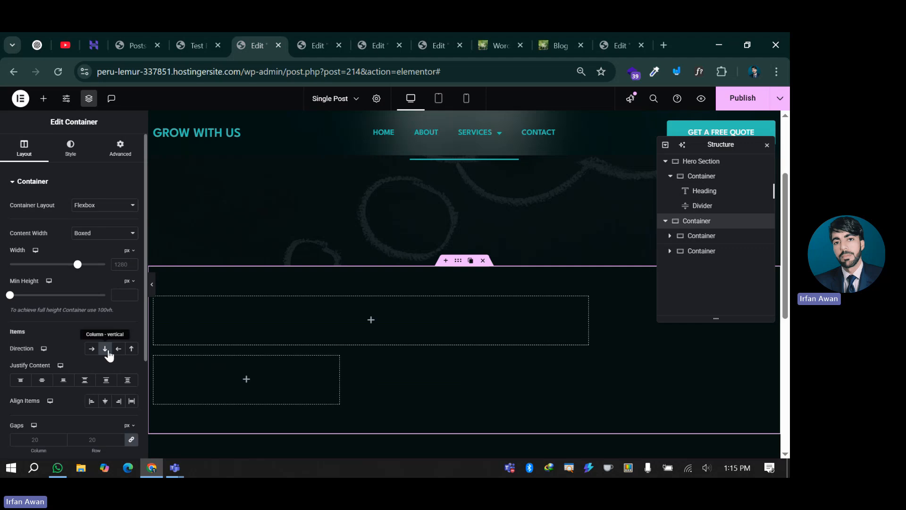
left_click(92, 348)
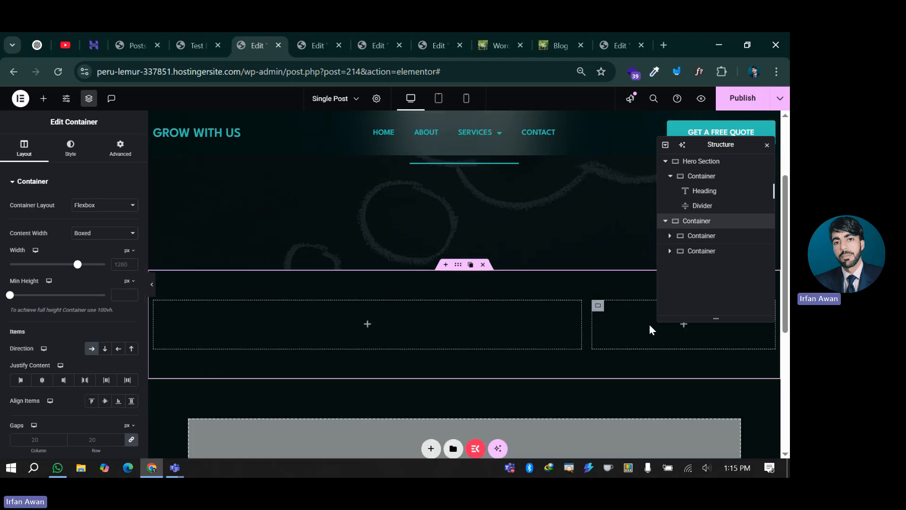
- Add the Post Content widget to the 70% wide container
scroll(358, 378, "down", 2)
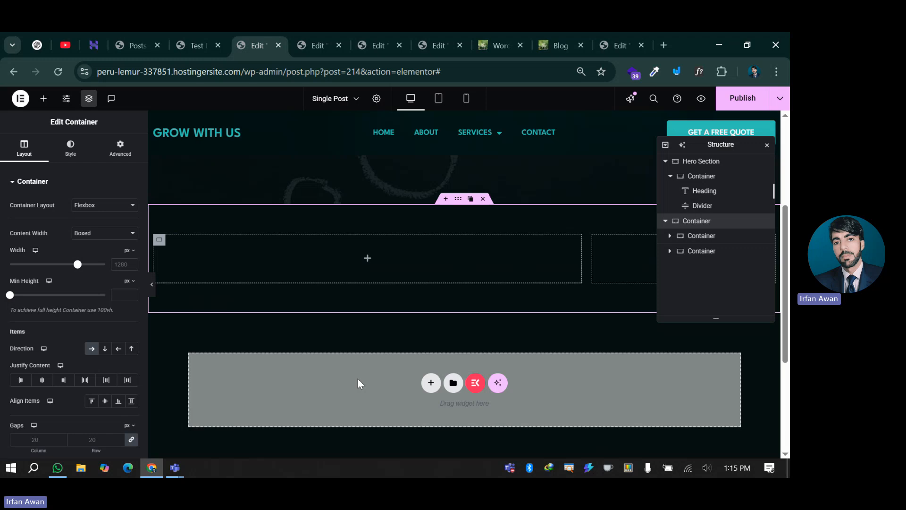
left_click(368, 258)
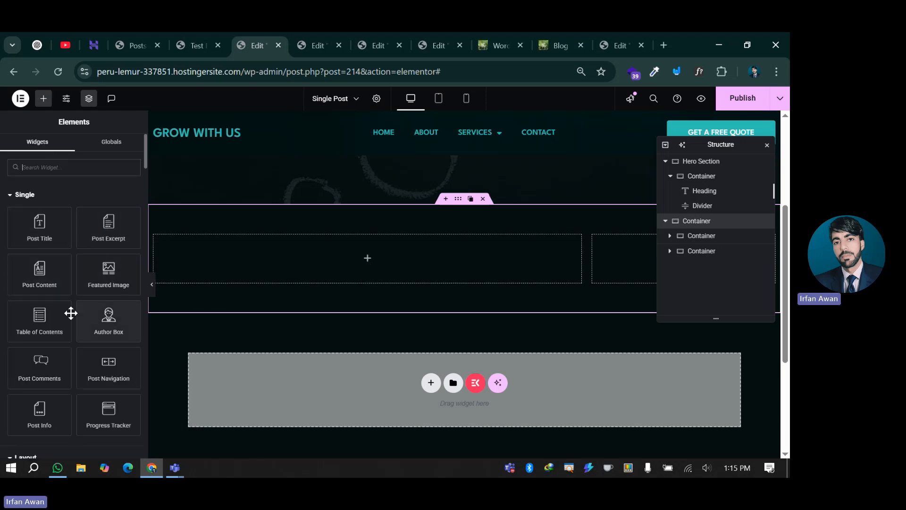
left_click_drag(42, 268, 284, 253)
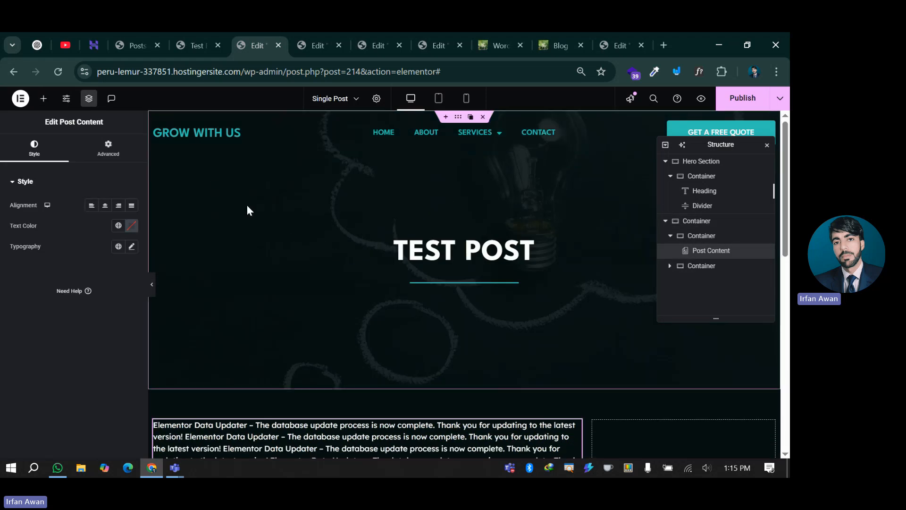
scroll(442, 282, "down", 4)
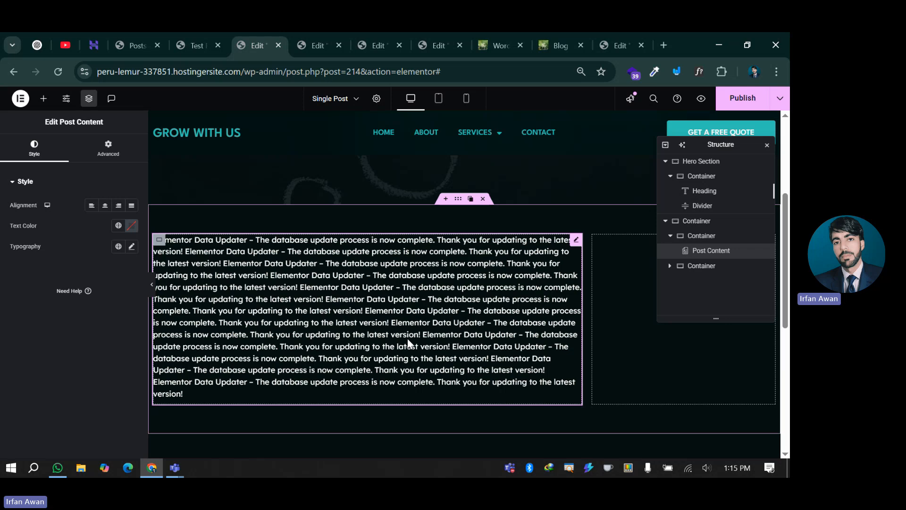
scroll(407, 339, "down", 1)
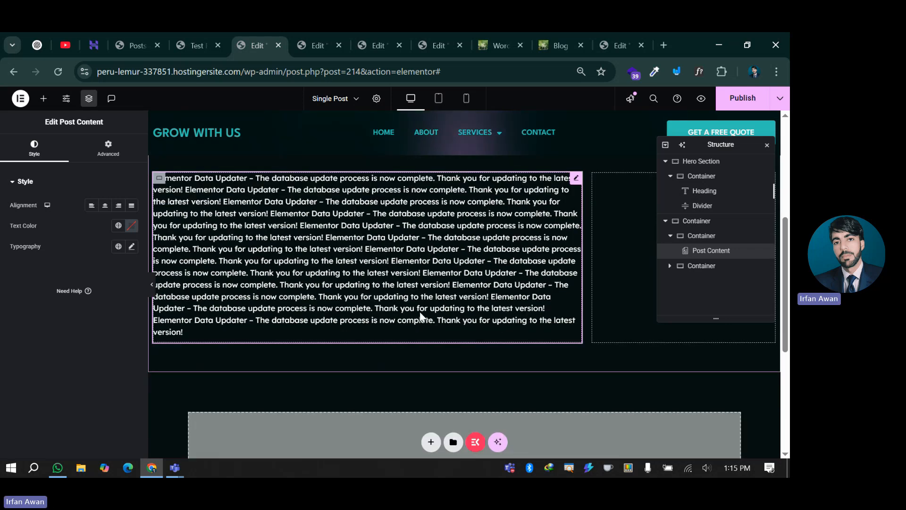
- Add a Table of Contents widget above the Post Content in the 70% wide container
left_click(43, 98)
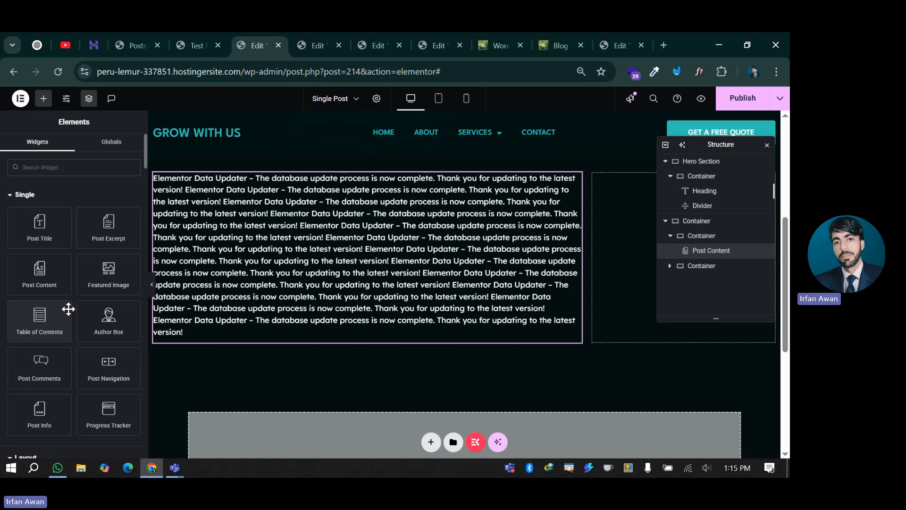
scroll(217, 302, "up", 5)
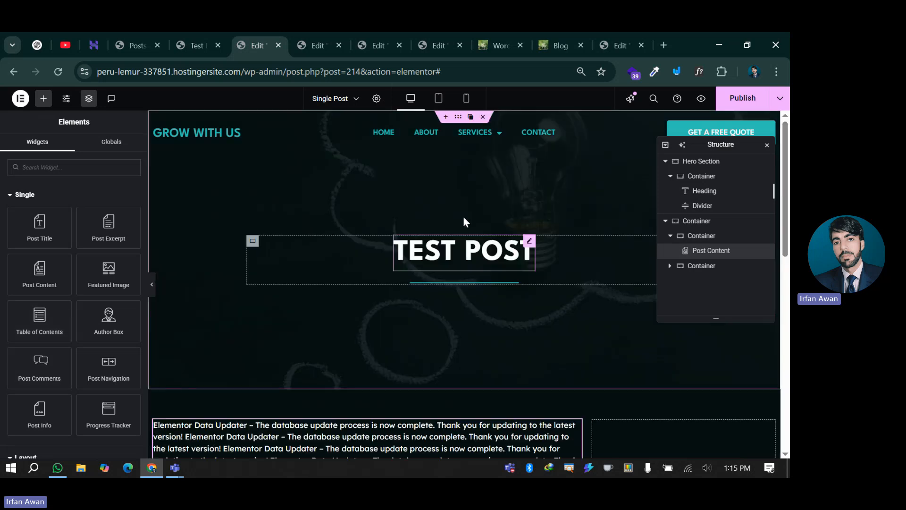
scroll(276, 242, "down", 3)
scroll(301, 264, "up", 2)
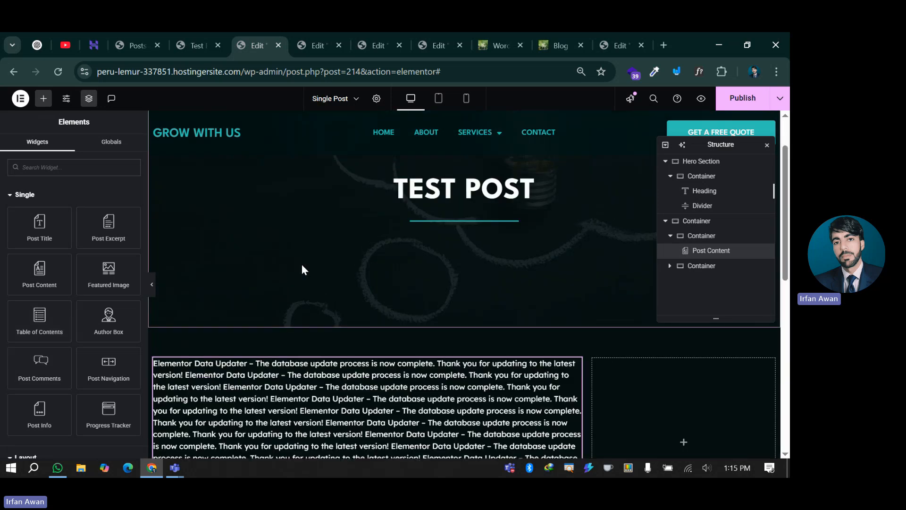
left_click_drag(42, 327, 264, 368)
scroll(469, 257, "down", 3)
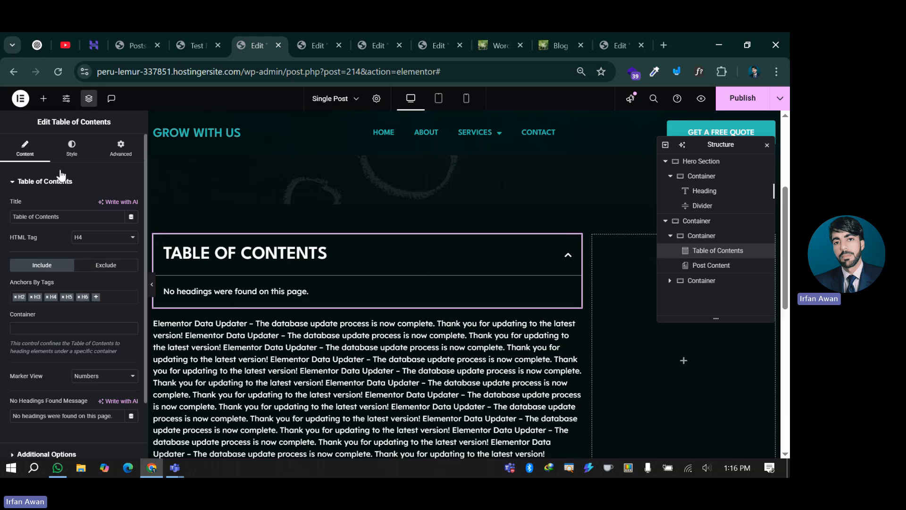
- Turn off the Minimize Box option of the Table of Contents
scroll(57, 287, "down", 2)
left_click(27, 386)
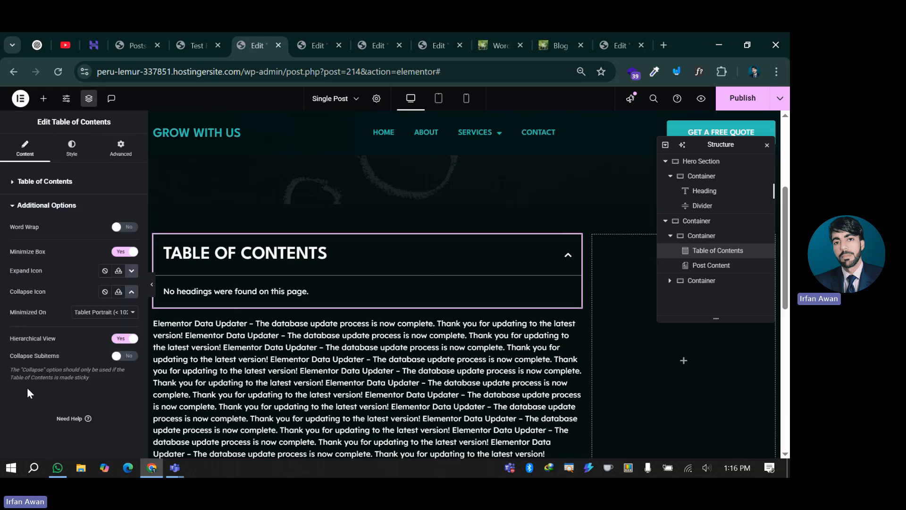
left_click(125, 253)
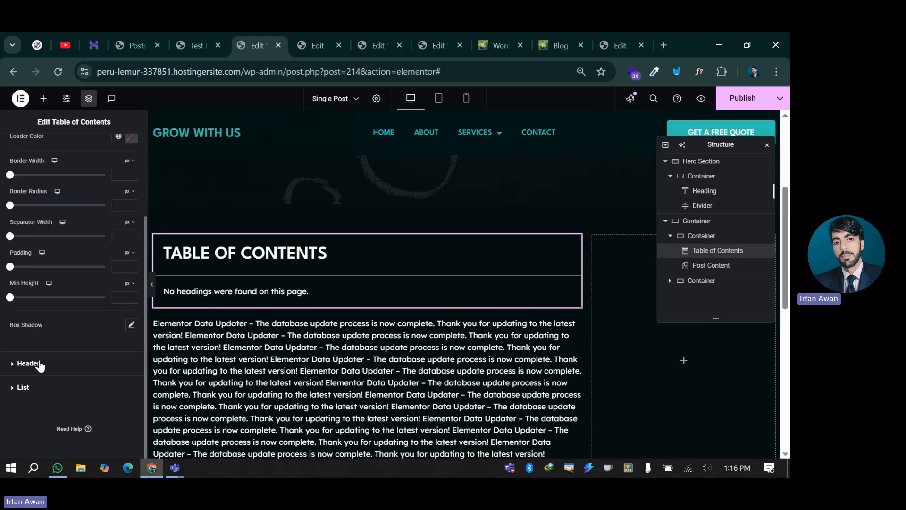
- Review the Table of Contents style settings and try the global Accent color as the box background
left_click(29, 363)
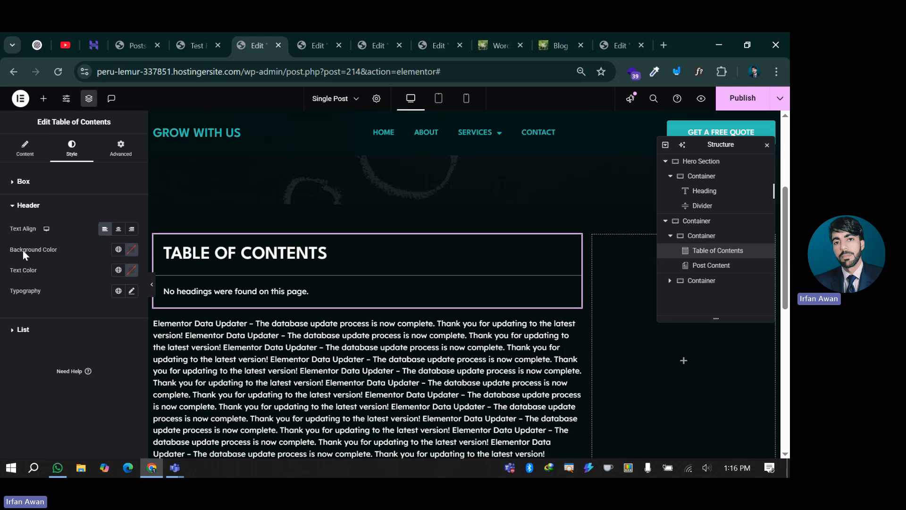
left_click(29, 331)
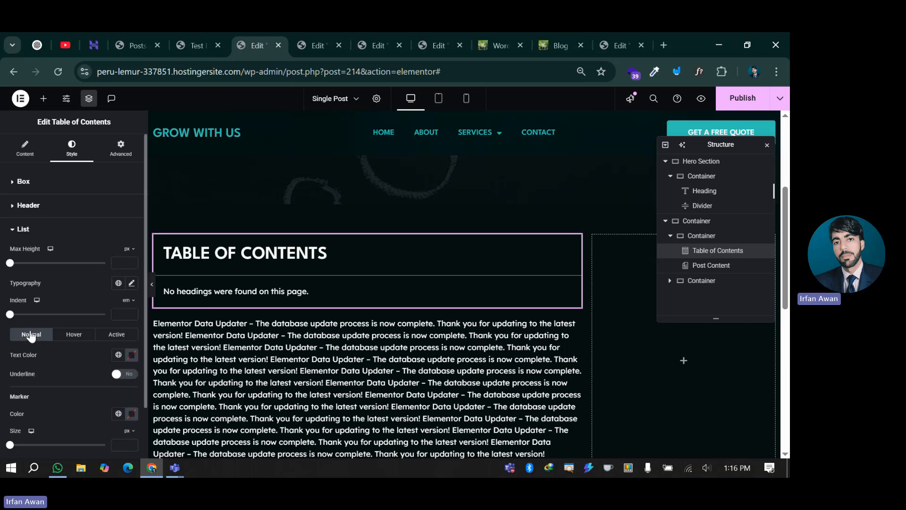
left_click(29, 182)
scroll(47, 278, "down", 2)
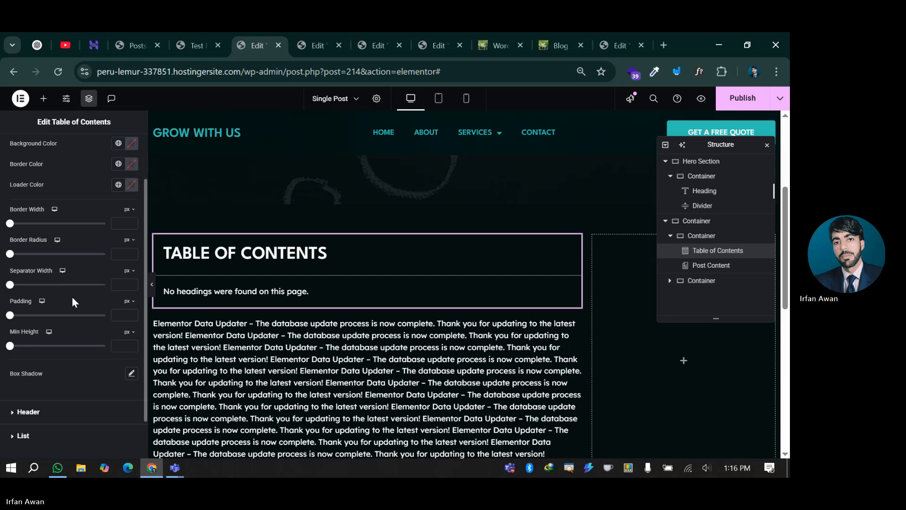
scroll(84, 378, "up", 2)
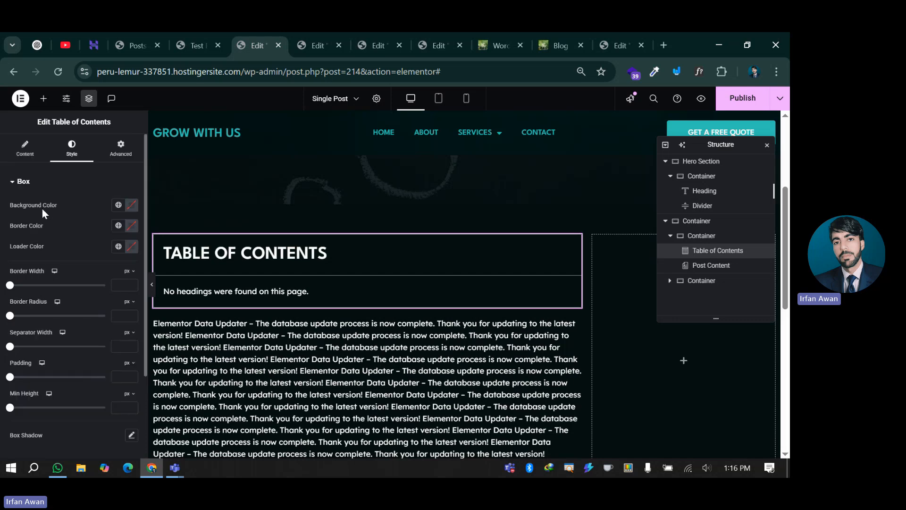
left_click_drag(120, 199, 117, 207)
left_click(117, 205)
left_click(72, 309)
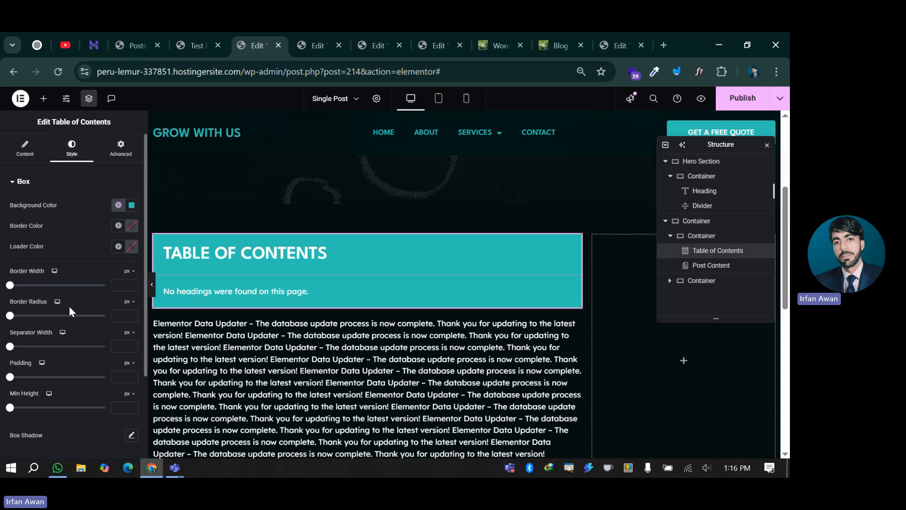
- Set the Table of Contents box background to the global Secondary color, and its border and loader colors to Accent
left_click(119, 206)
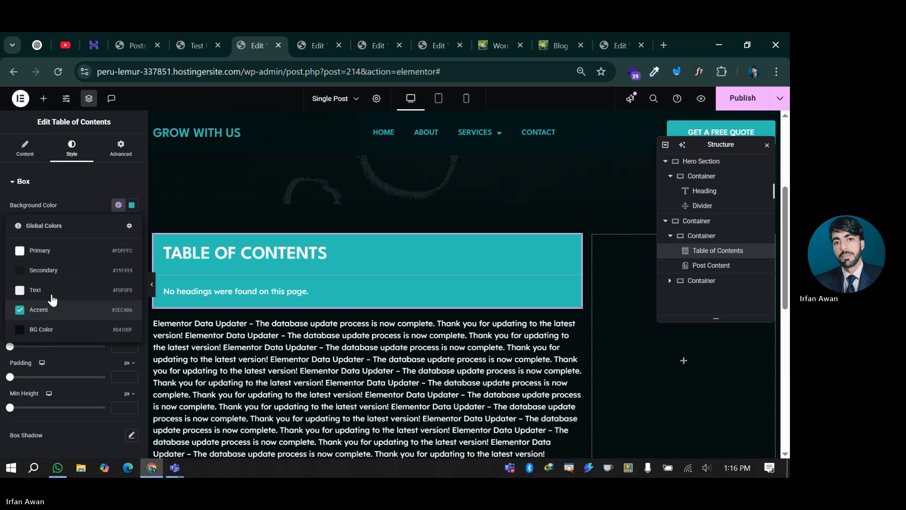
left_click(48, 272)
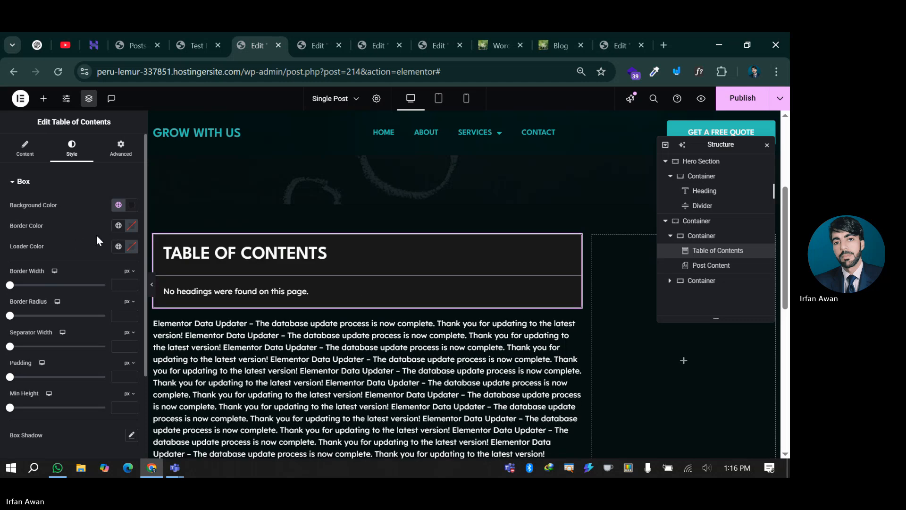
left_click(119, 226)
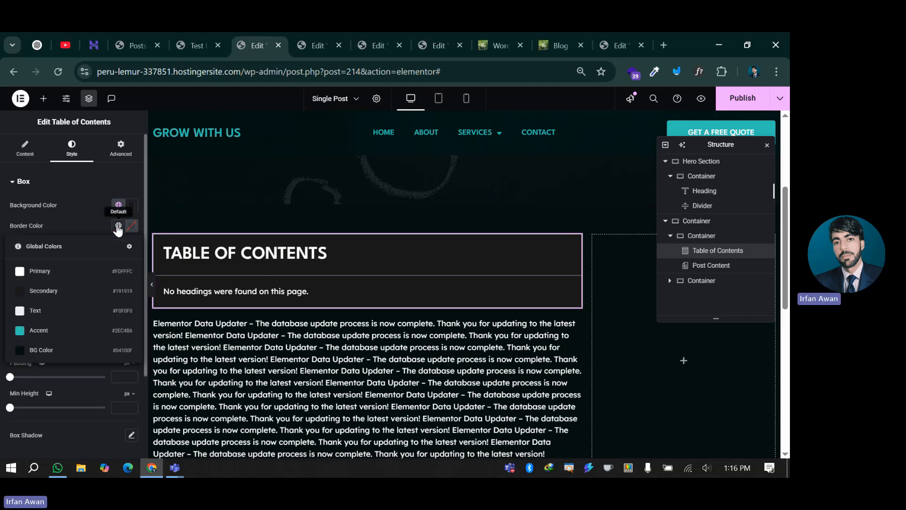
left_click(65, 330)
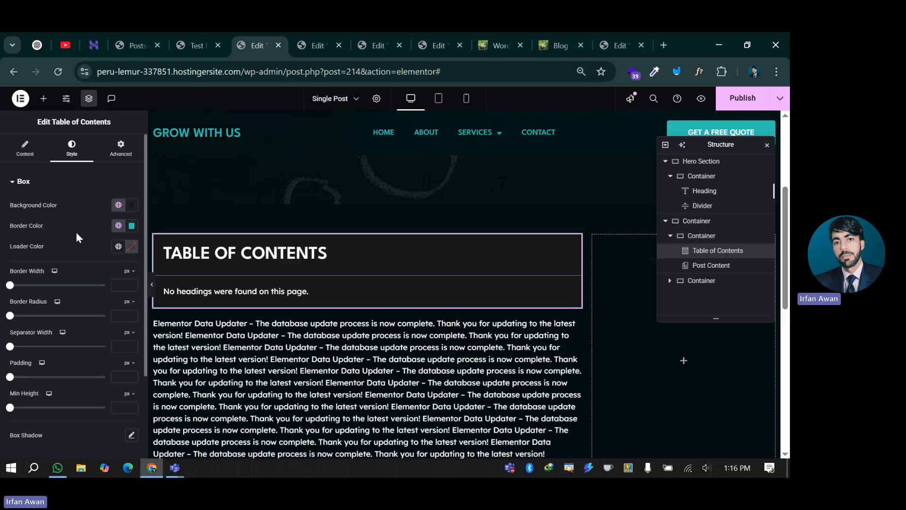
left_click(118, 246)
left_click(52, 349)
- Apply the global H5 typography to the Table of Contents header
scroll(47, 324, "down", 2)
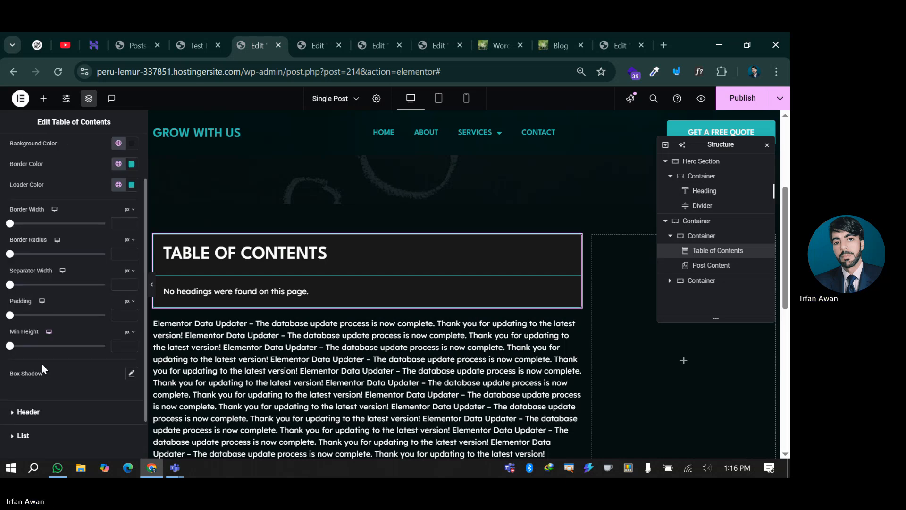
left_click(38, 408)
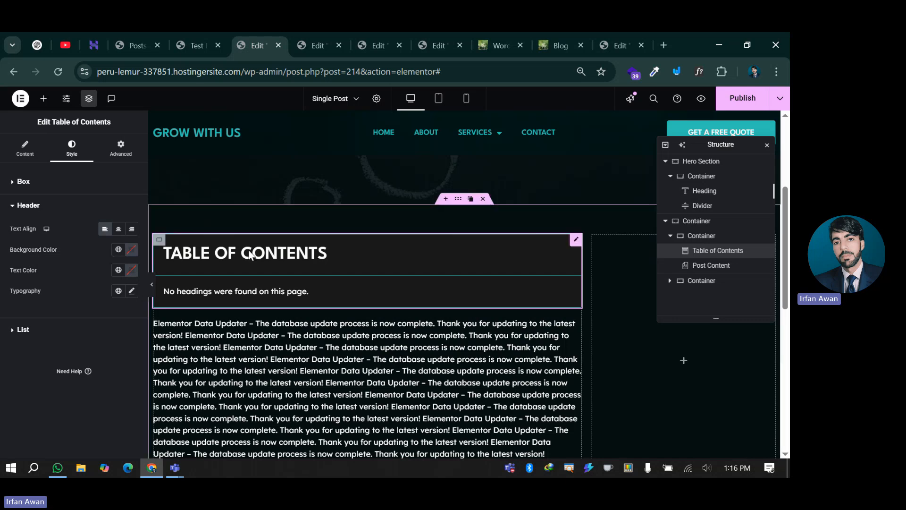
left_click(120, 293)
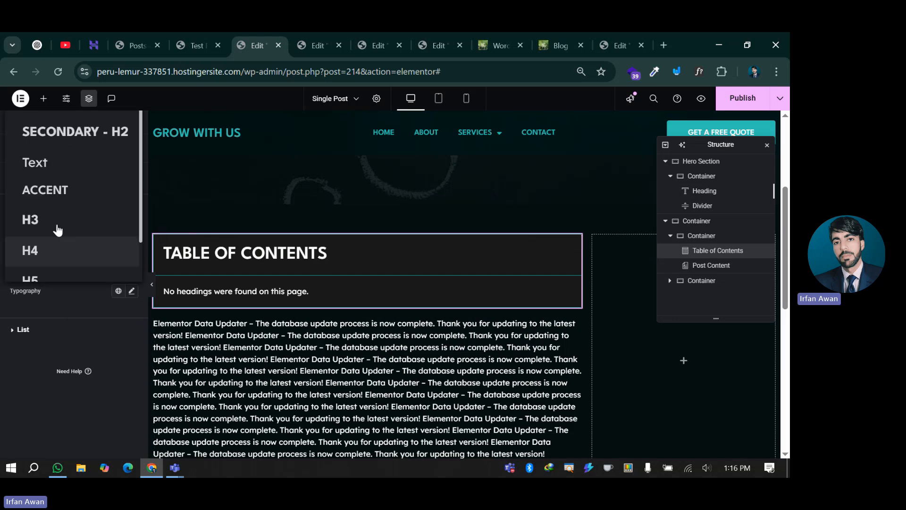
left_click(56, 280)
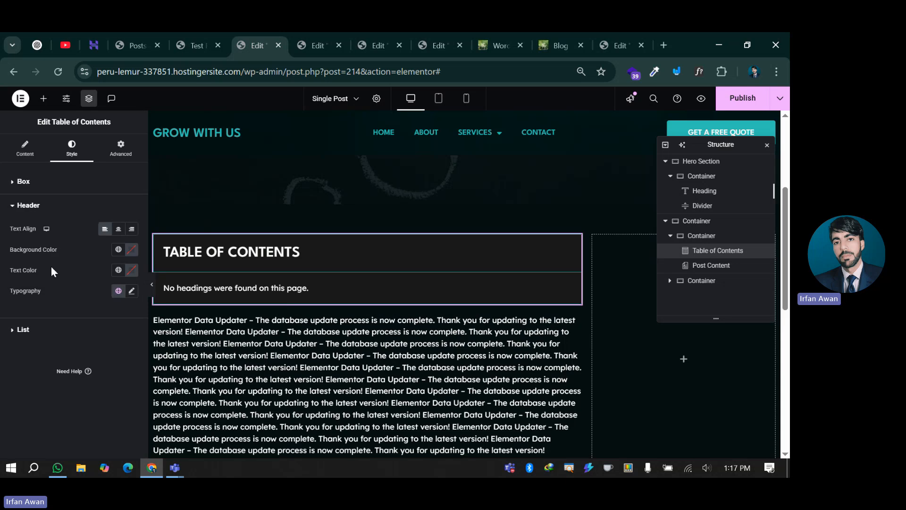
- Set the Table of Contents header's text color to the global Primary color and keep its text aligned to the start
left_click(118, 272)
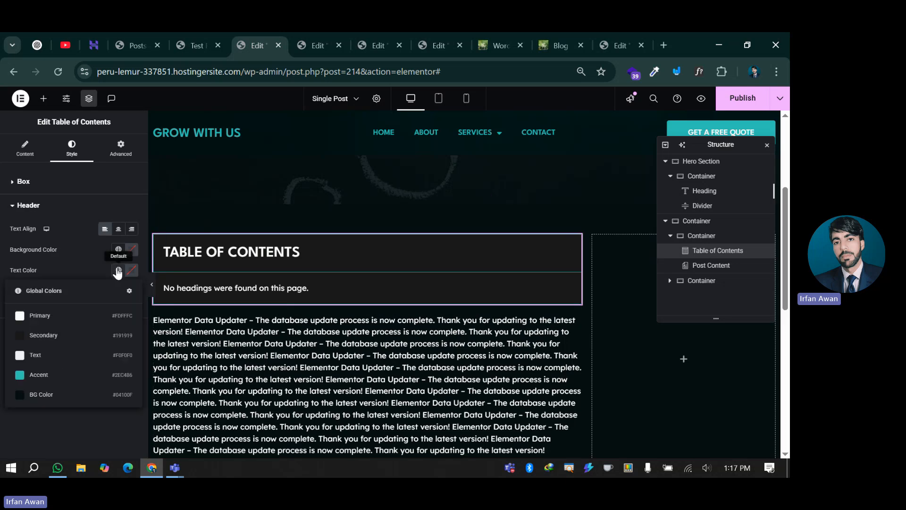
left_click(28, 316)
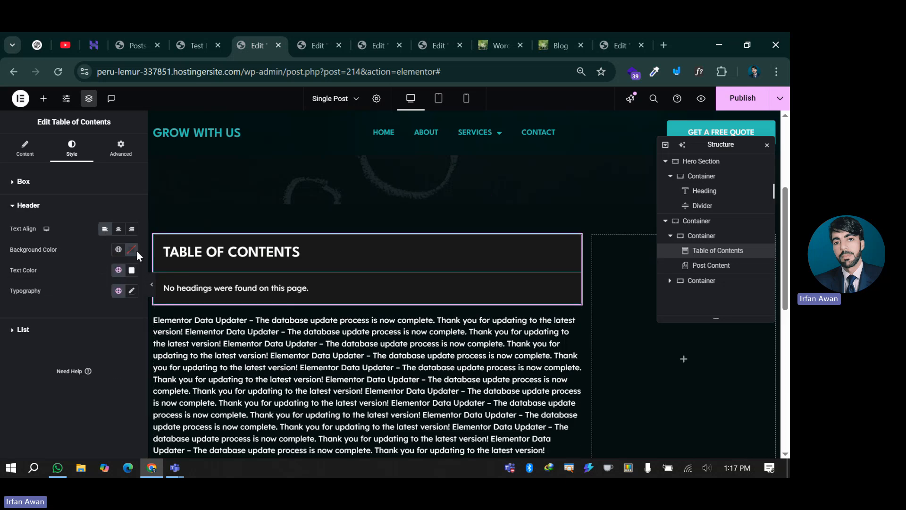
left_click(118, 230)
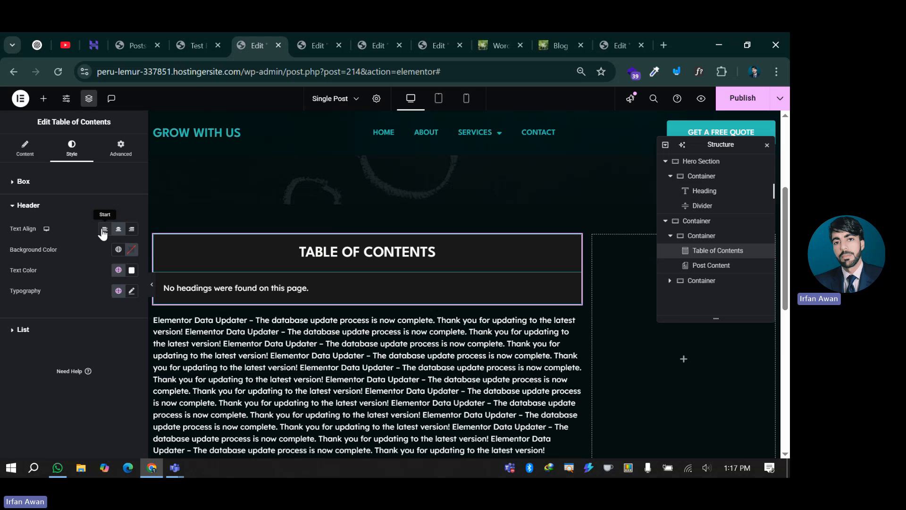
left_click(104, 229)
- Apply a global typography to the Table of Contents list and set its normal text color to global Primary
left_click(37, 330)
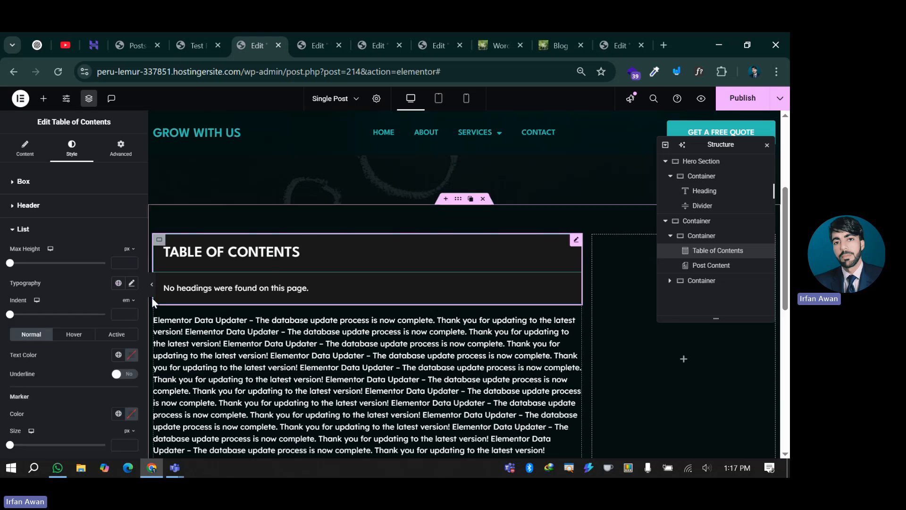
left_click(123, 284)
left_click(24, 155)
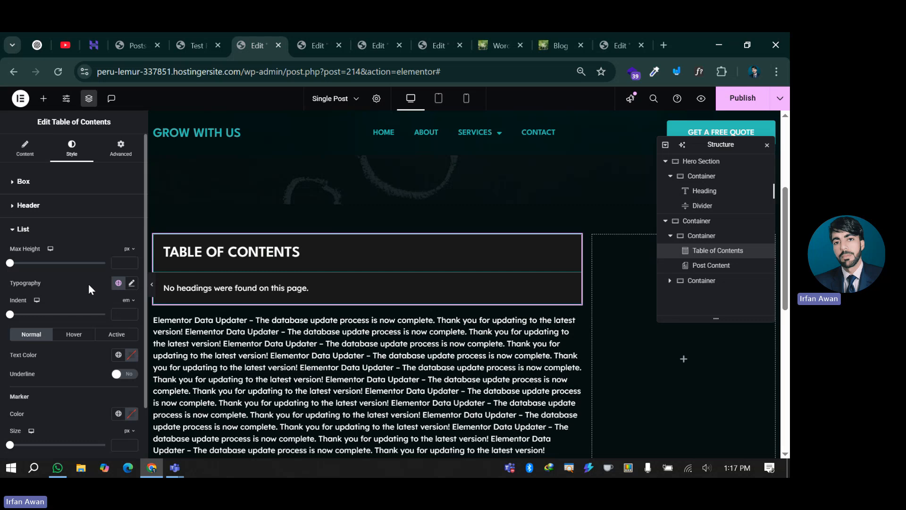
scroll(89, 284, "down", 2)
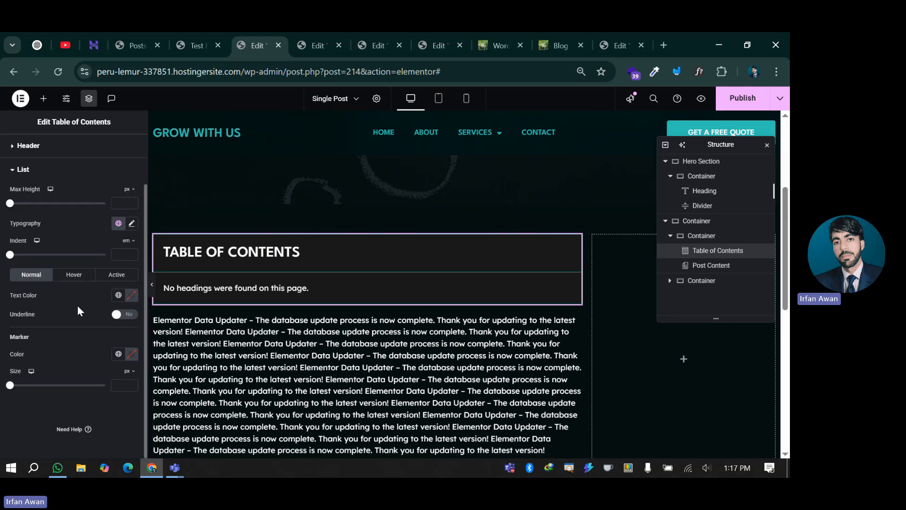
left_click(118, 295)
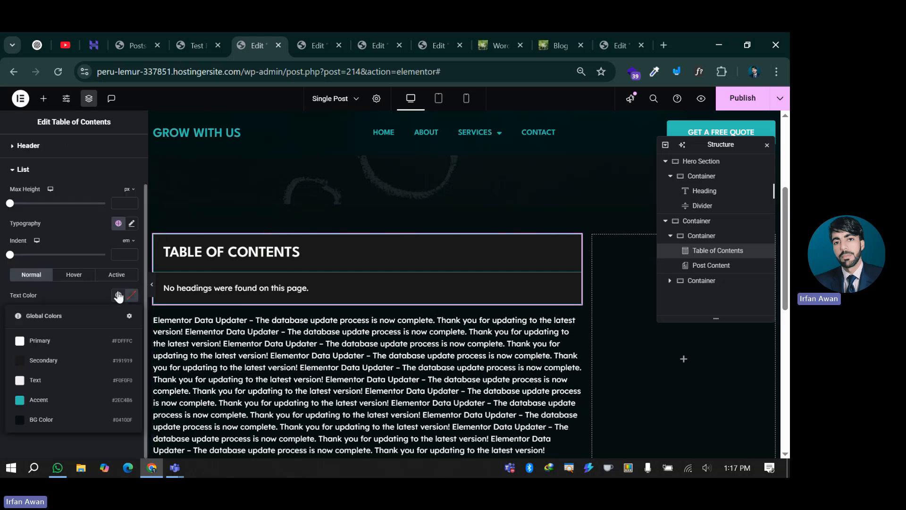
left_click(70, 343)
- Set the list's hover and active text colors to the global Accent color, keeping the hover underline enabled
left_click(72, 284)
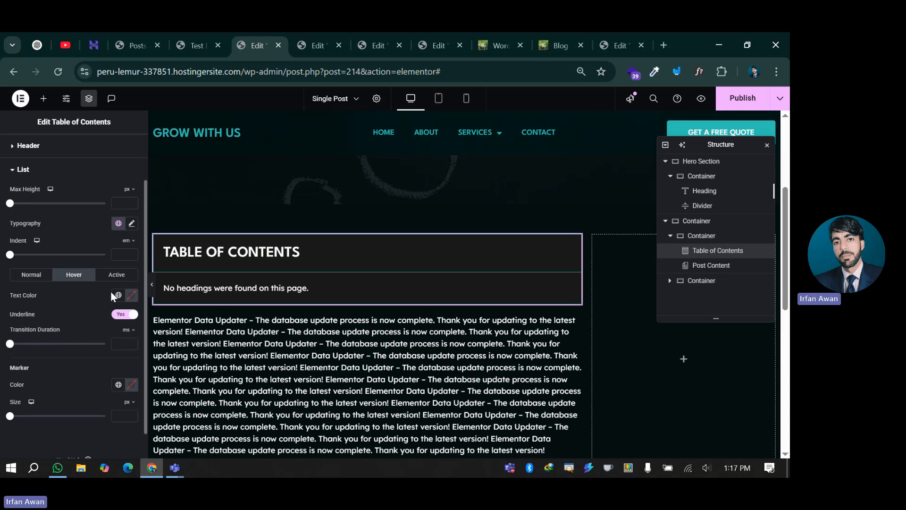
left_click(119, 295)
left_click(41, 400)
left_click(128, 315)
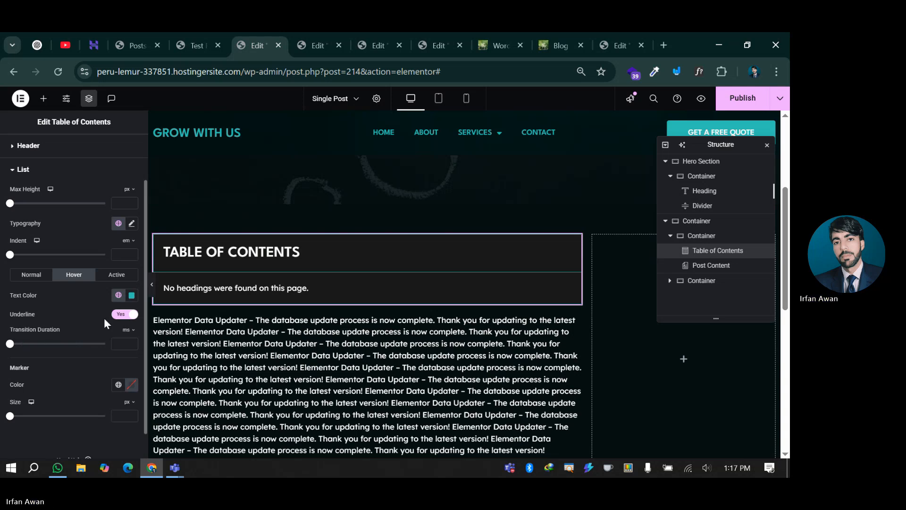
left_click(118, 276)
left_click(119, 295)
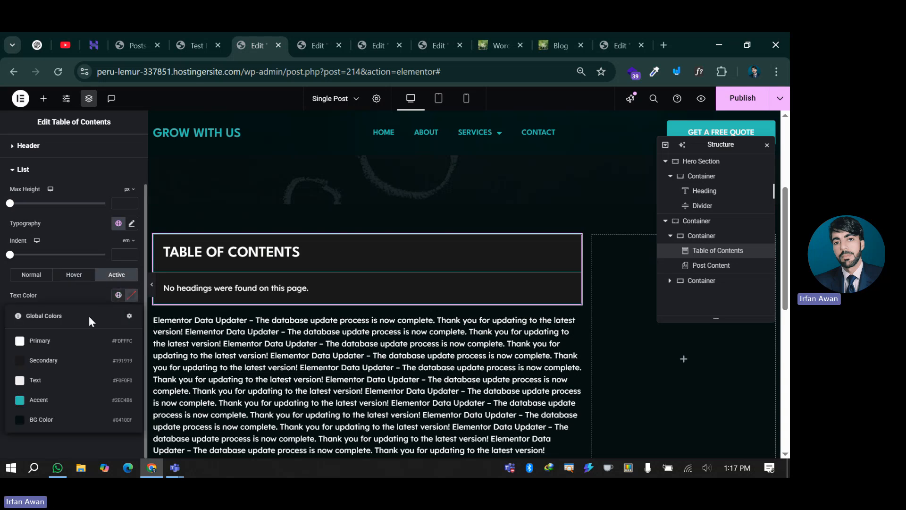
left_click(47, 399)
- Set the list's marker color to the global Accent color and publish the Single Post template
left_click(31, 274)
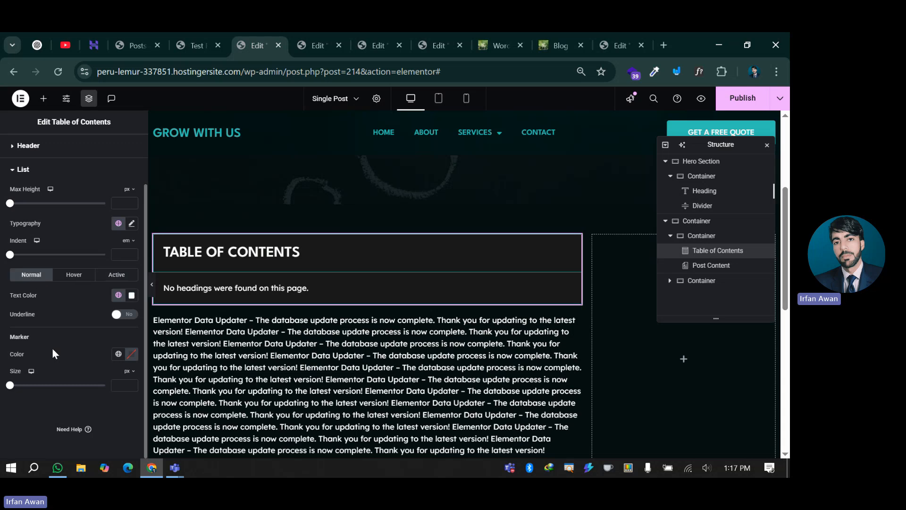
left_click(119, 355)
left_click(52, 313)
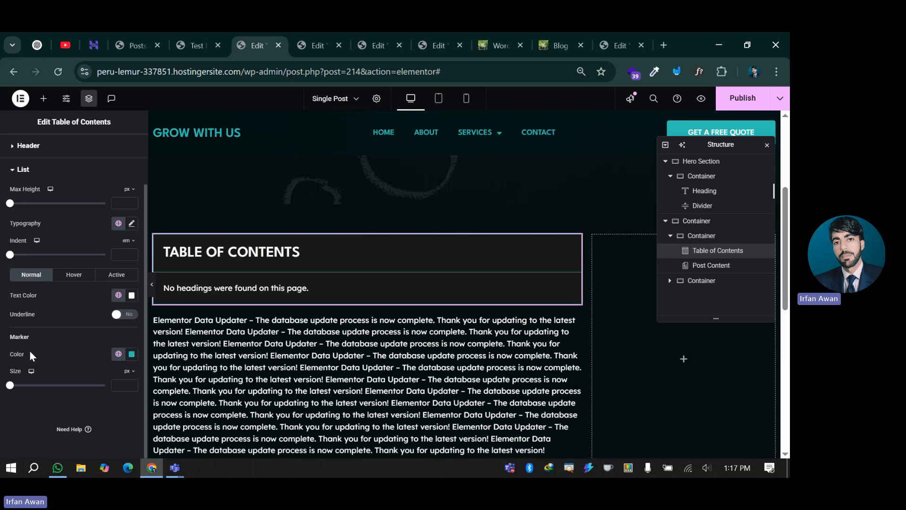
scroll(83, 298, "up", 2)
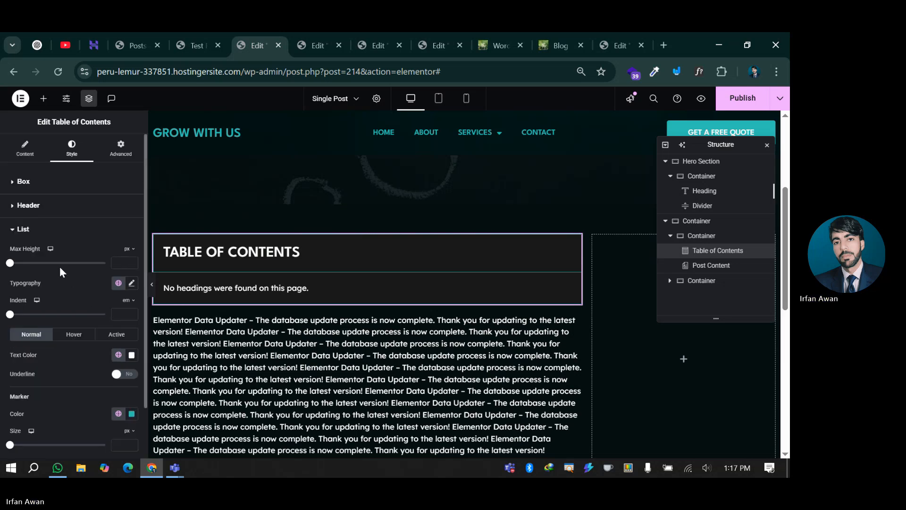
left_click(748, 97)
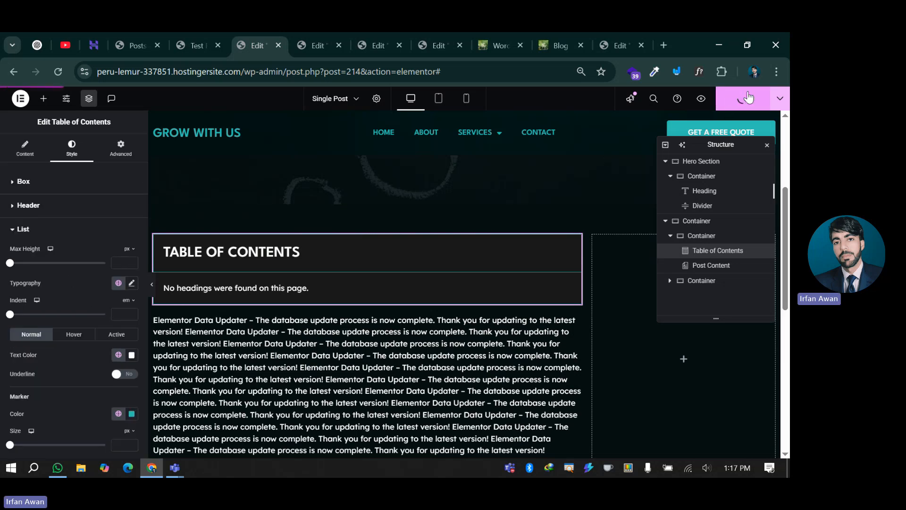
- Open Test Post for editing and insert the line "heading" in the middle of its text, formatted as Heading 2
left_click(136, 46)
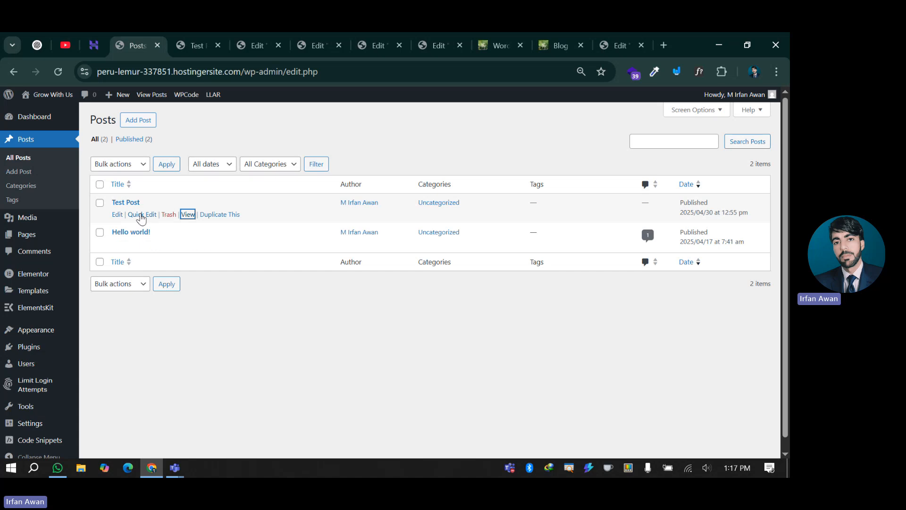
left_click(117, 215)
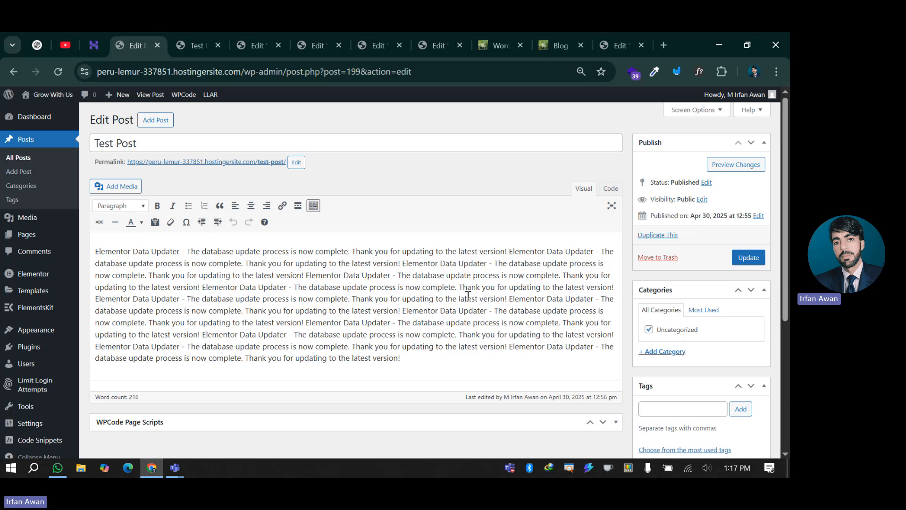
left_click(350, 297)
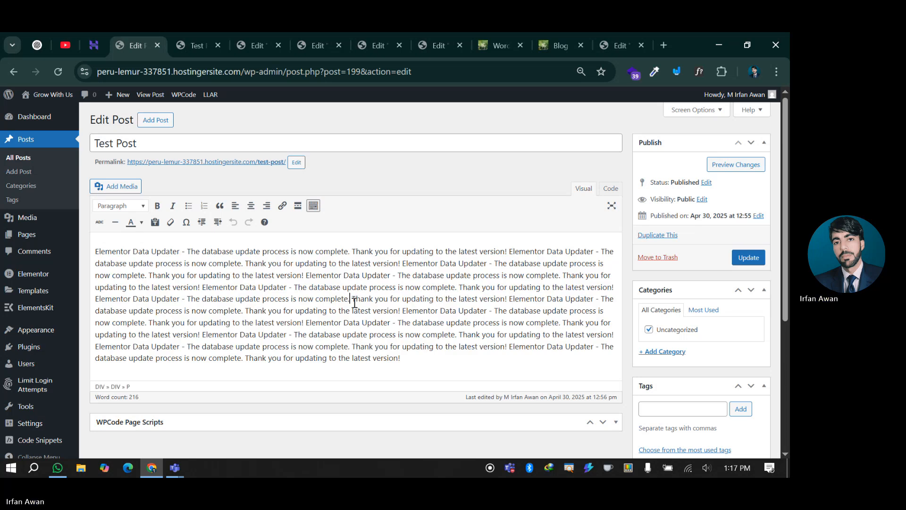
key("Return")
key("Return")
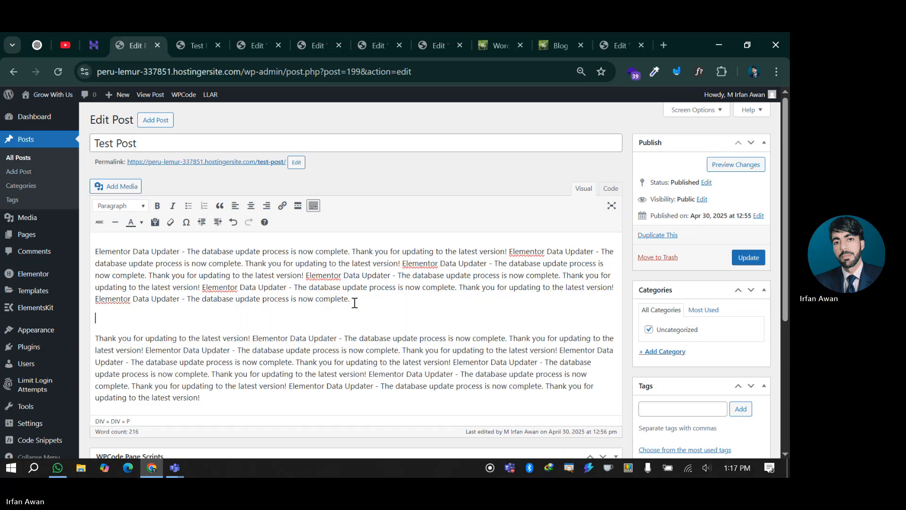
type("heaing")
left_click(105, 321)
type("ding")
left_click(118, 207)
left_click(128, 261)
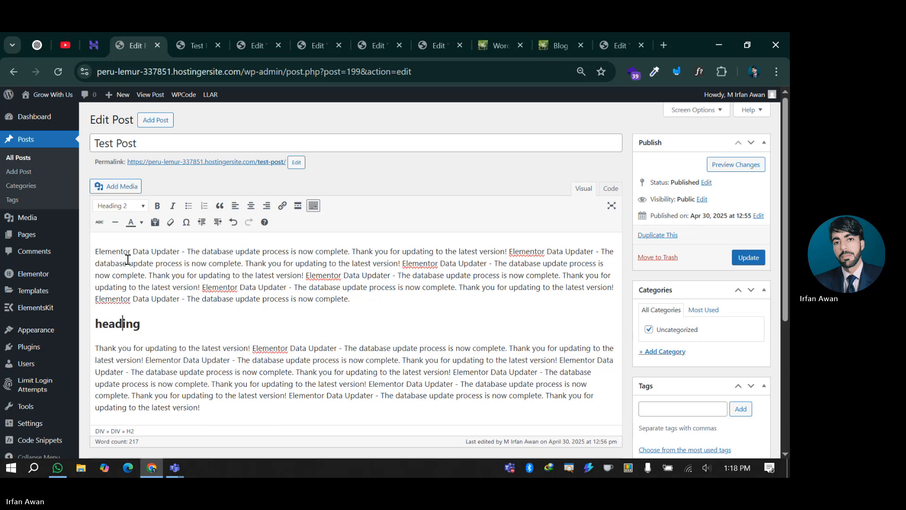
- Copy the "heading" line to the end of the post, format the copy as Heading 3, and update the post
double_click(135, 327)
key("ctrl+c")
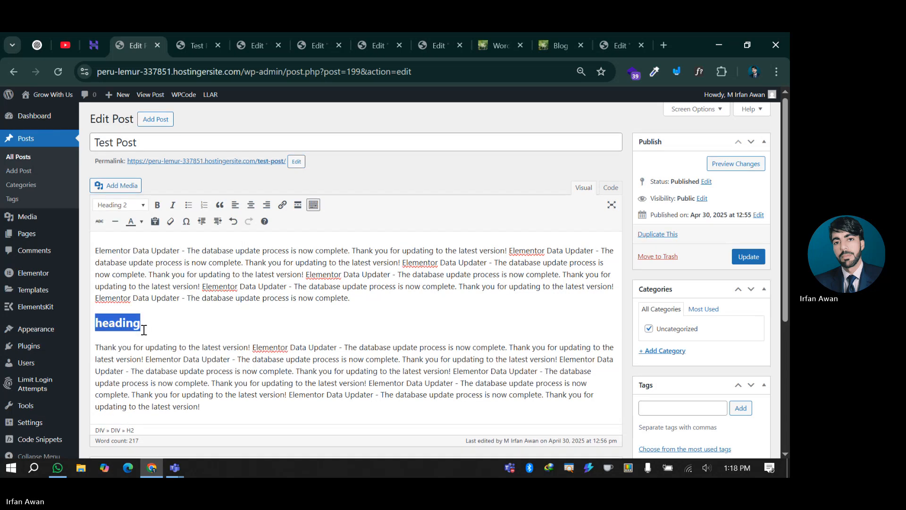
scroll(142, 327, "down", 3)
left_click(229, 284)
key("Return")
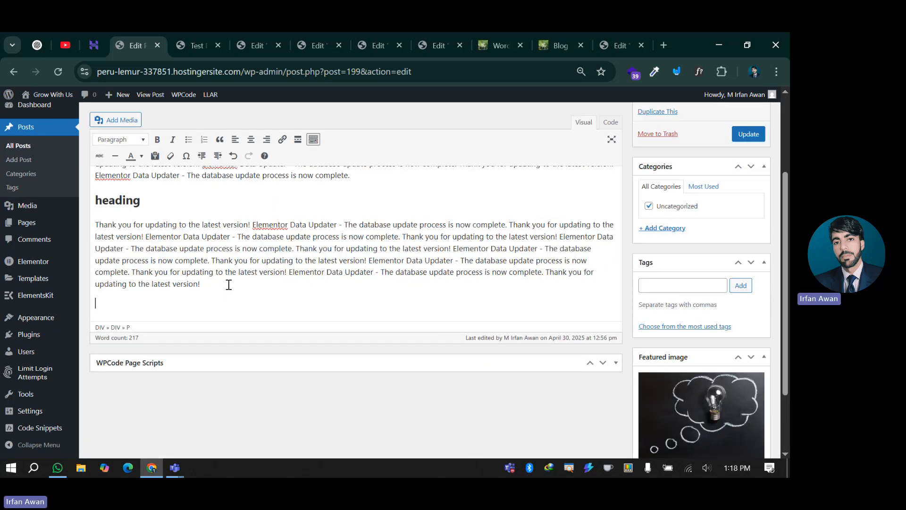
key("ctrl+v")
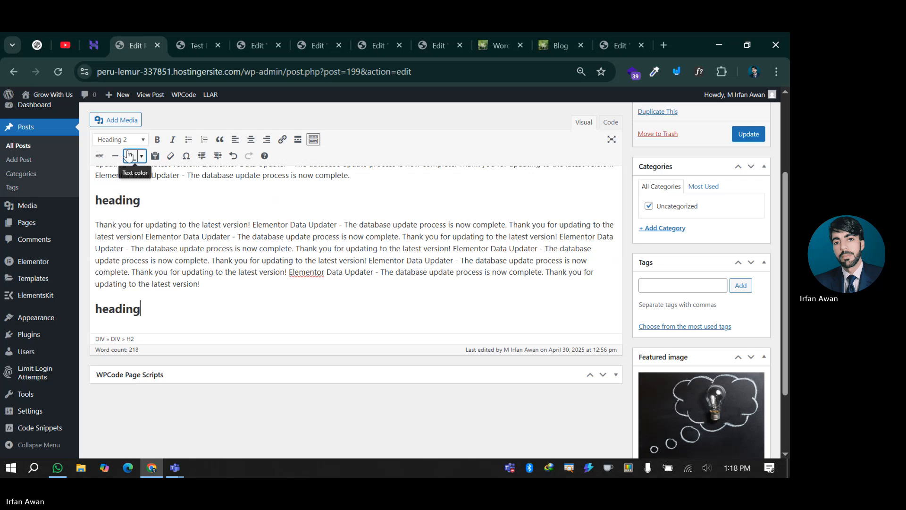
left_click(121, 140)
left_click(131, 218)
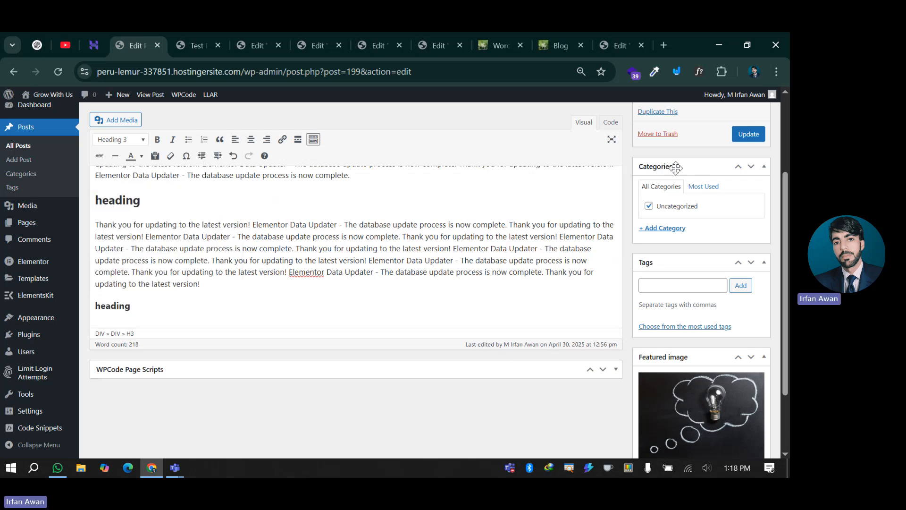
left_click(748, 134)
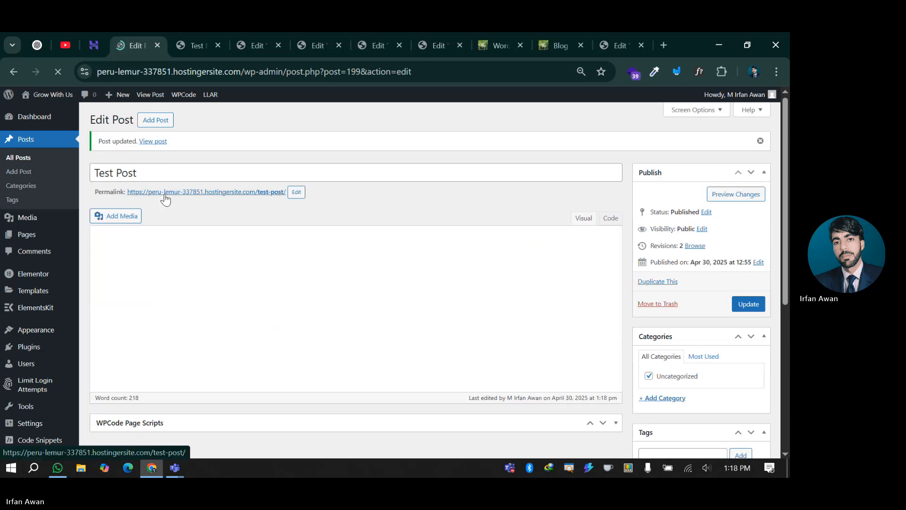
- Open the Test Post permalink in a new browser tab and switch to it
left_click(201, 39)
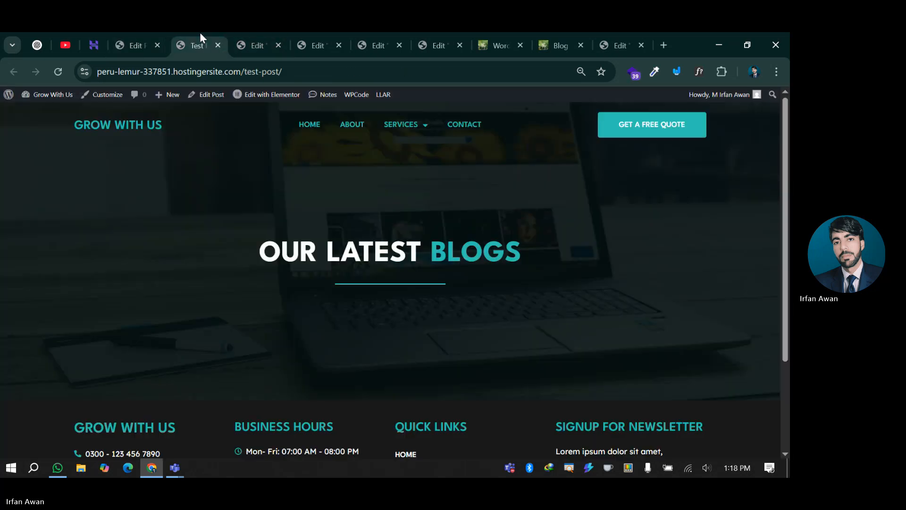
left_click(248, 37)
scroll(348, 281, "down", 4)
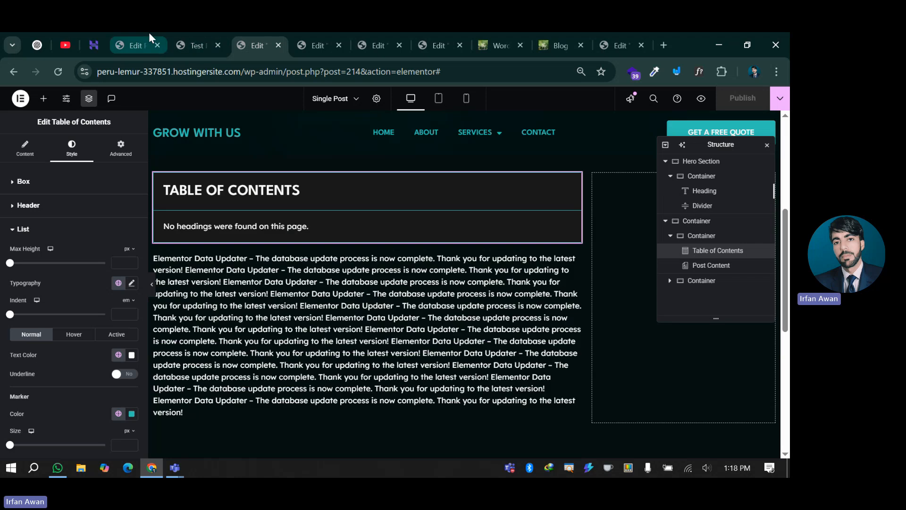
left_click(148, 37)
right_click(216, 192)
left_click(231, 207)
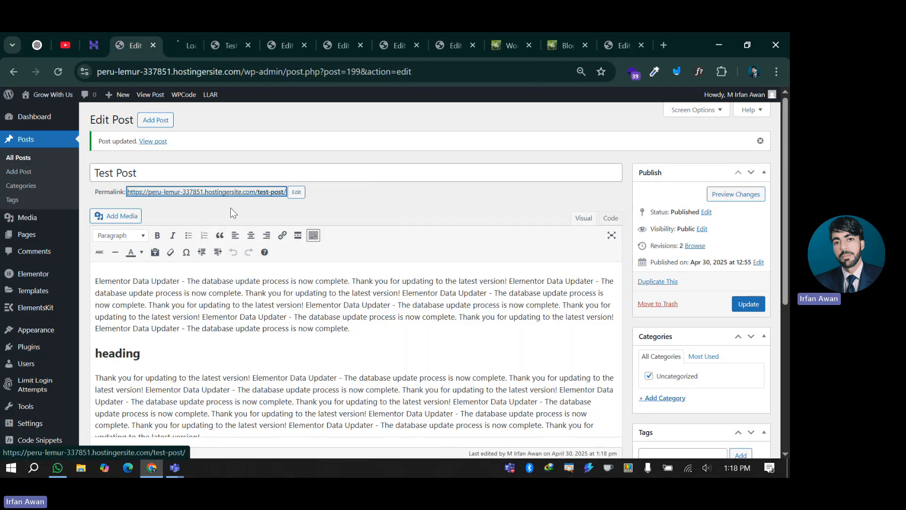
left_click(183, 36)
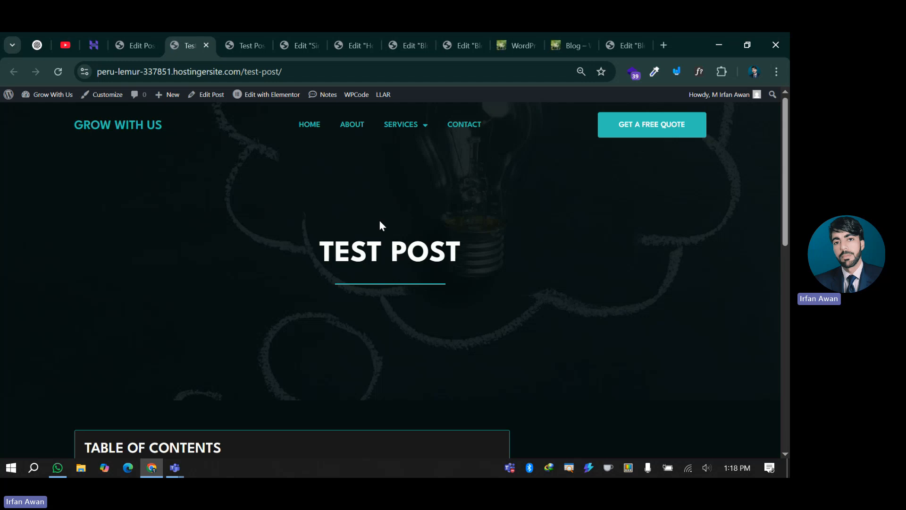
- Examine the table of contents on the live Test Post and follow its nested heading link to the matching section
scroll(380, 226, "down", 4)
scroll(488, 213, "down", 1)
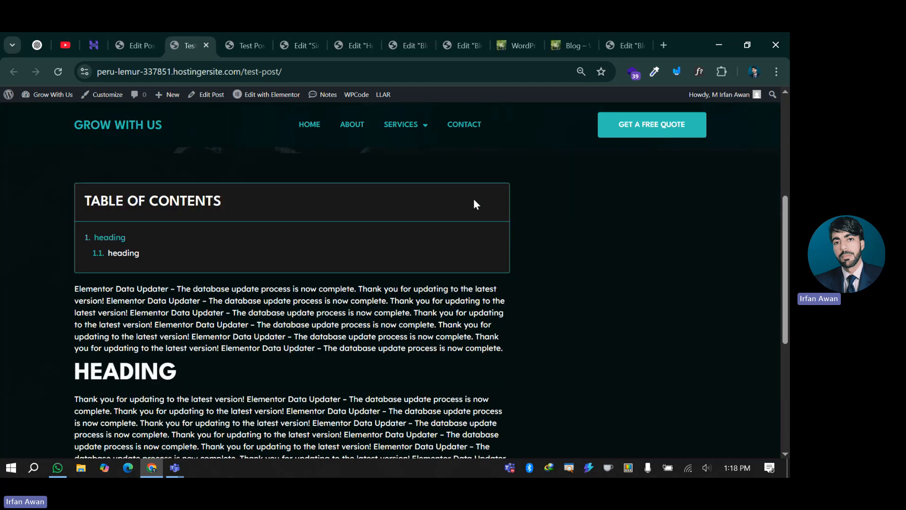
scroll(249, 282, "down", 1)
scroll(222, 297, "up", 2)
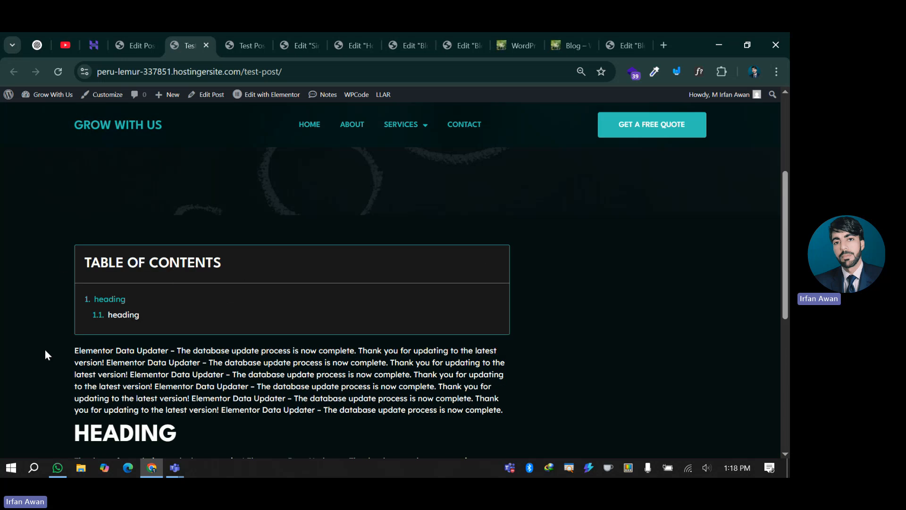
scroll(147, 347, "down", 1)
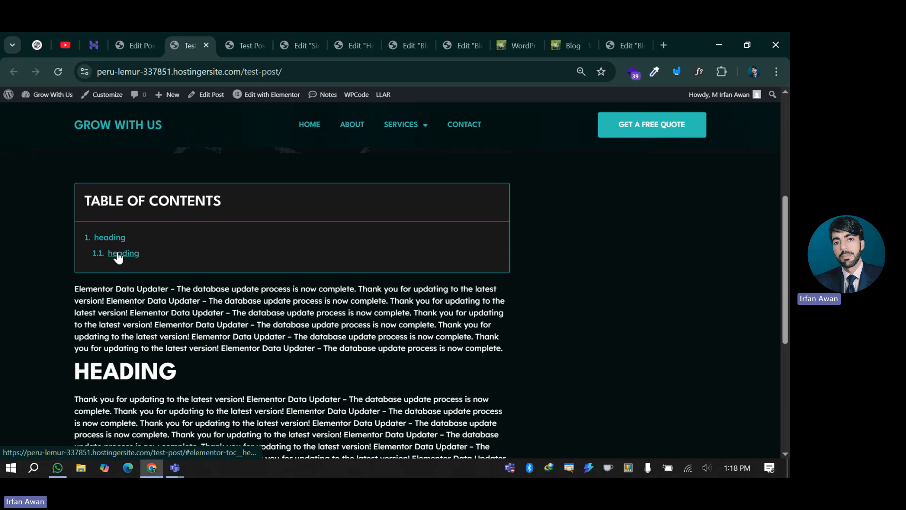
left_click(122, 254)
left_click_drag(72, 358, 186, 352)
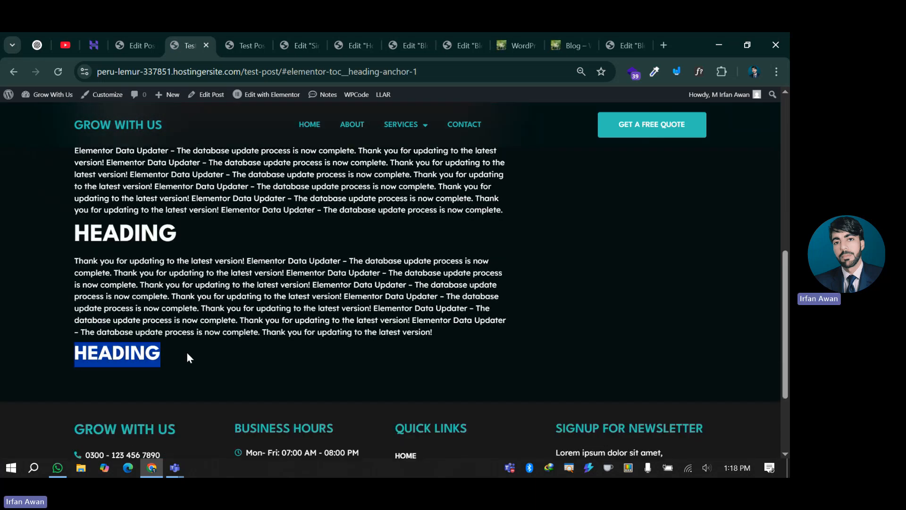
scroll(189, 263, "up", 4)
- Return to the start of the live Test Post and reload the page
left_click(308, 32)
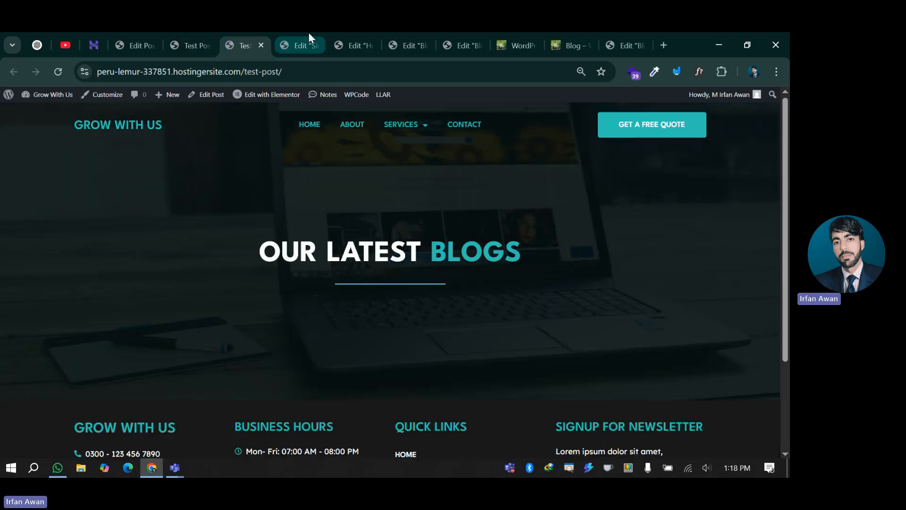
scroll(199, 243, "up", 5)
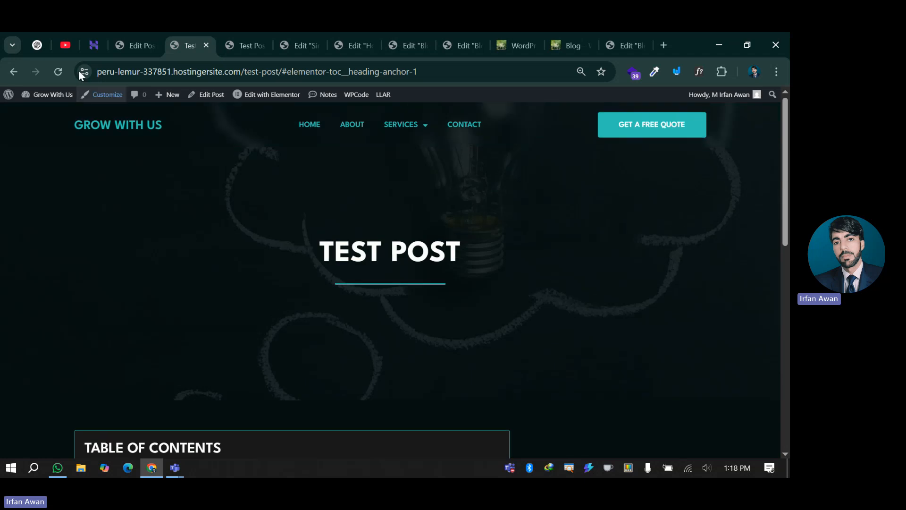
left_click(58, 71)
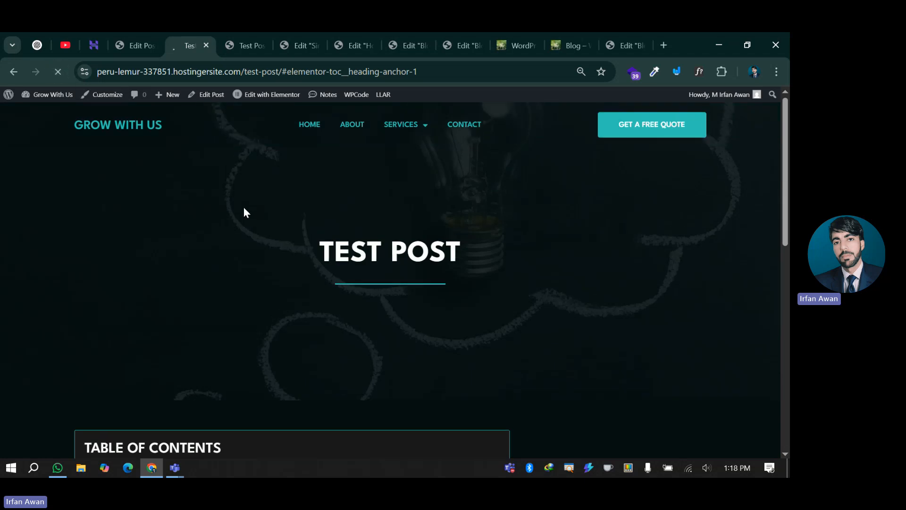
- Load the Test Post address without its heading anchor and view the table of contents
left_click_drag(309, 72, 464, 69)
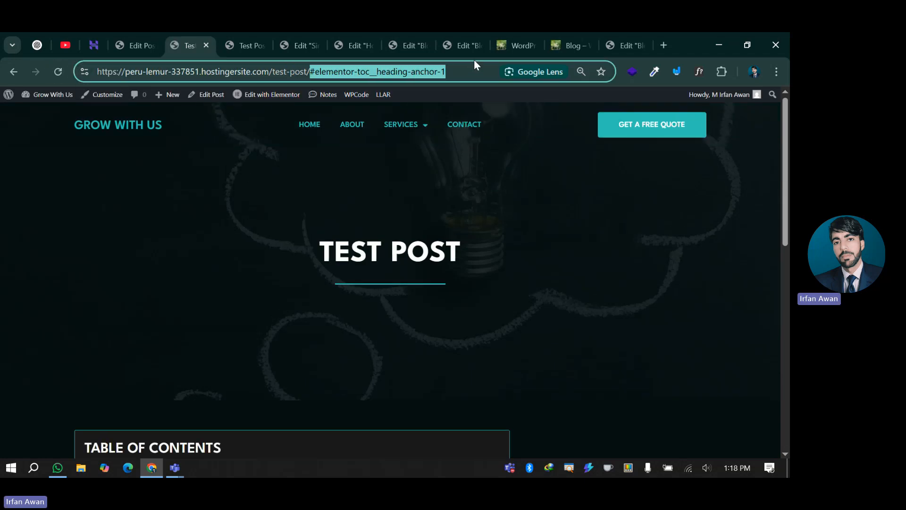
key("BackSpace")
key("Return")
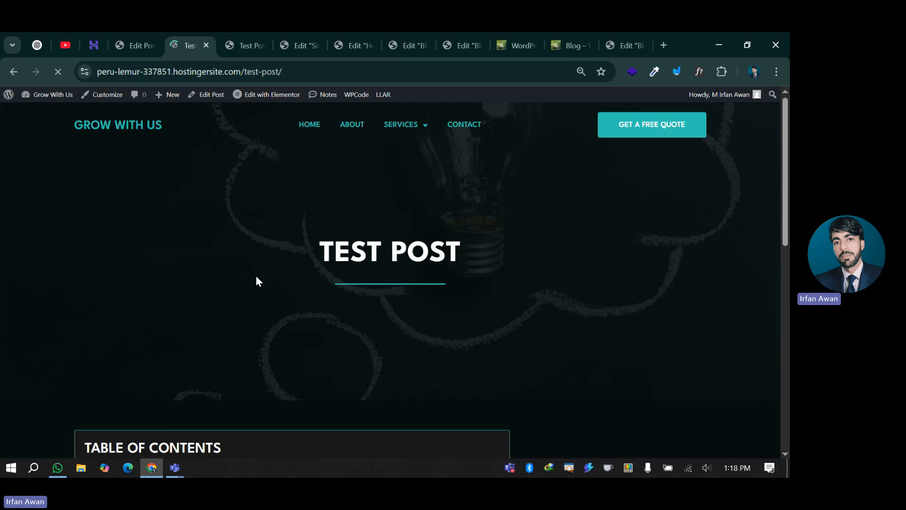
scroll(223, 253, "down", 4)
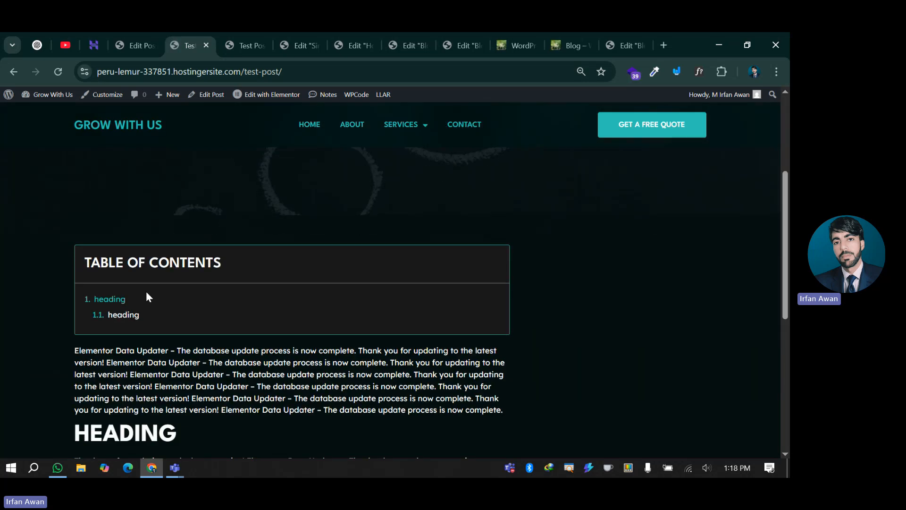
- Compare the Table of Contents widget's content settings in the Single Post template with the heading list on the live Test Post
left_click(262, 33)
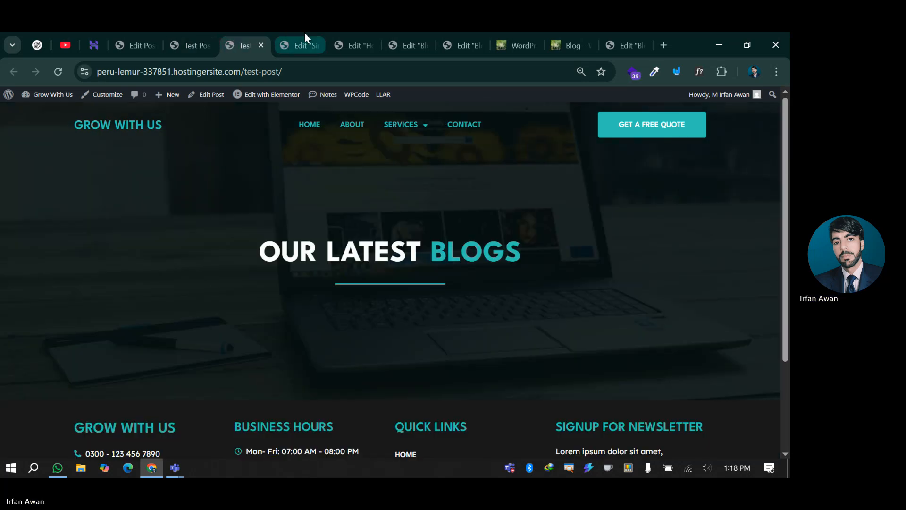
left_click(305, 33)
left_click(24, 147)
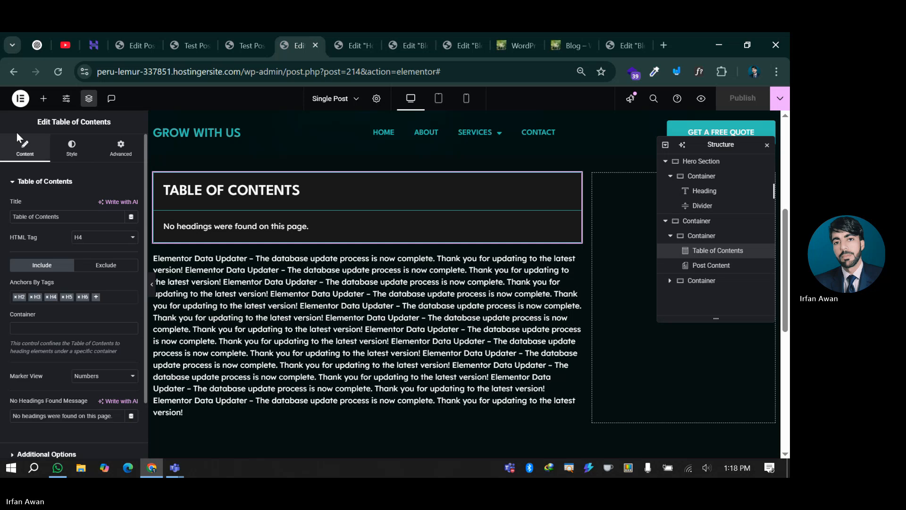
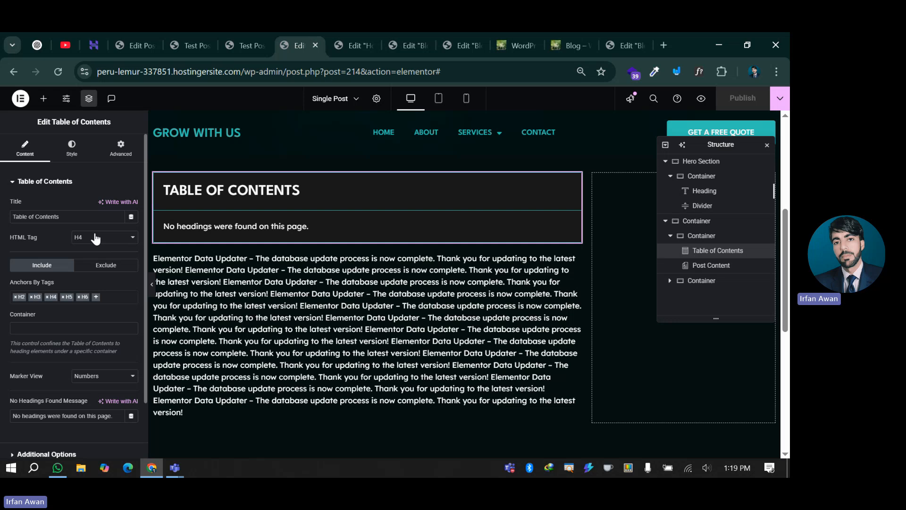
scroll(28, 286, "down", 2)
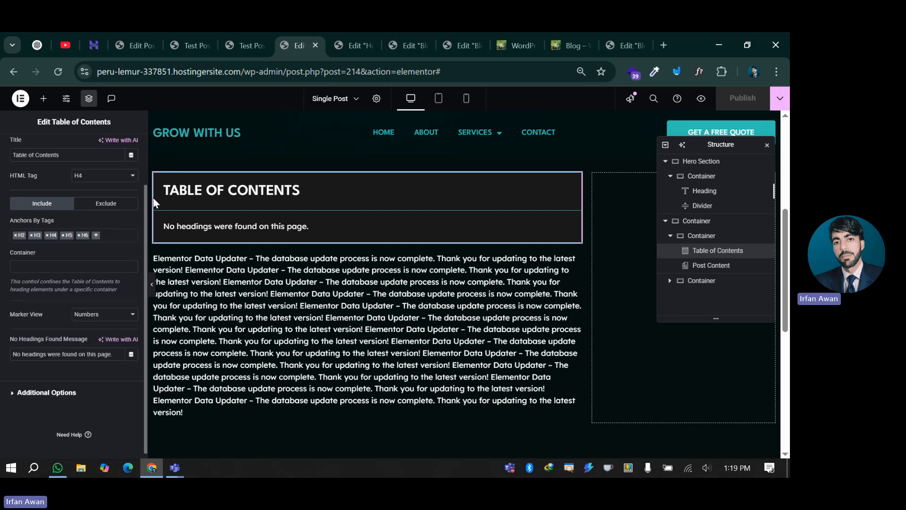
left_click(191, 45)
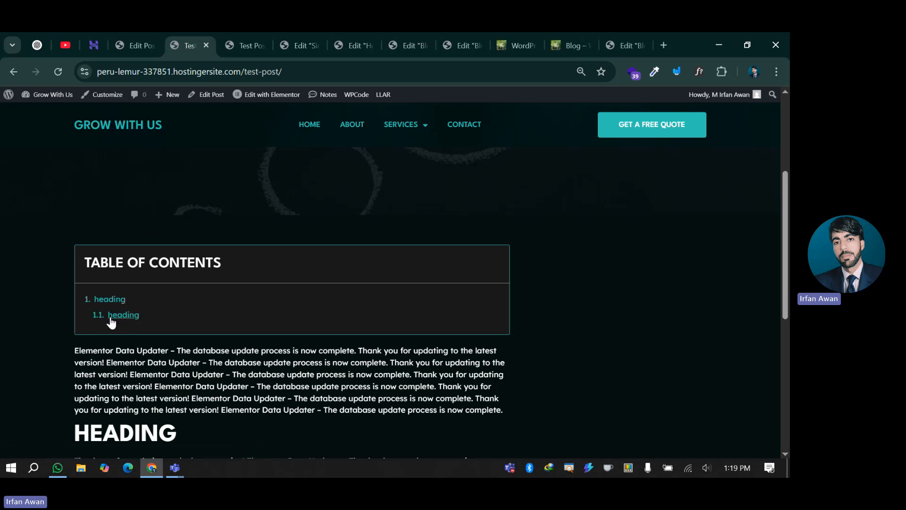
left_click(149, 39)
left_click(234, 42)
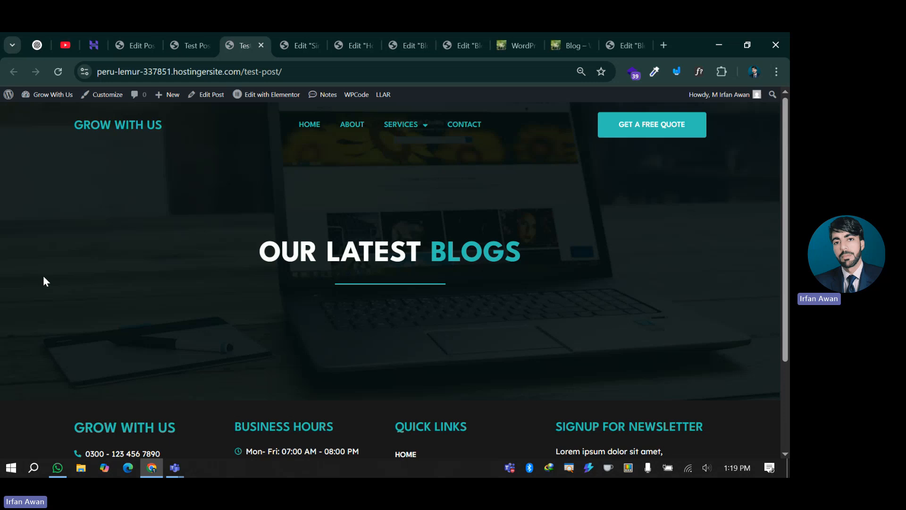
left_click(291, 32)
- Try Bullets as the table of contents' marker view, and switch it back to Numbers
left_click(104, 314)
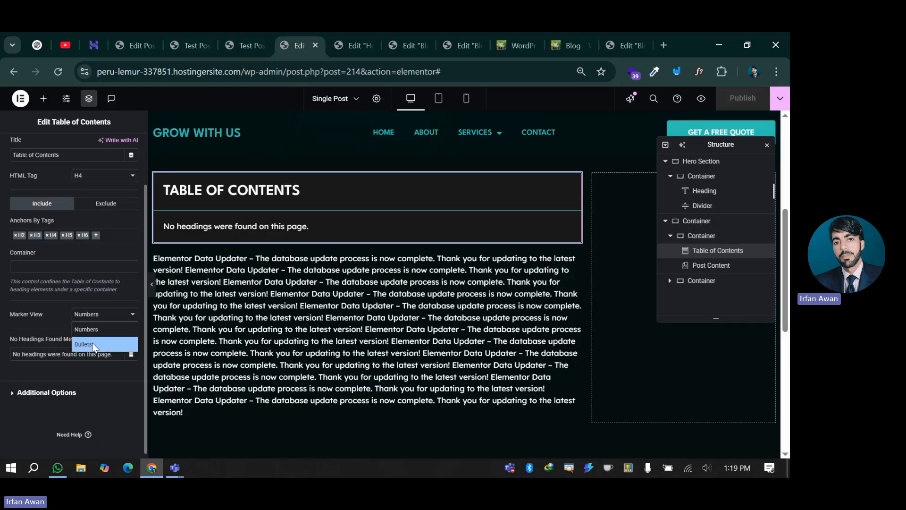
left_click(93, 346)
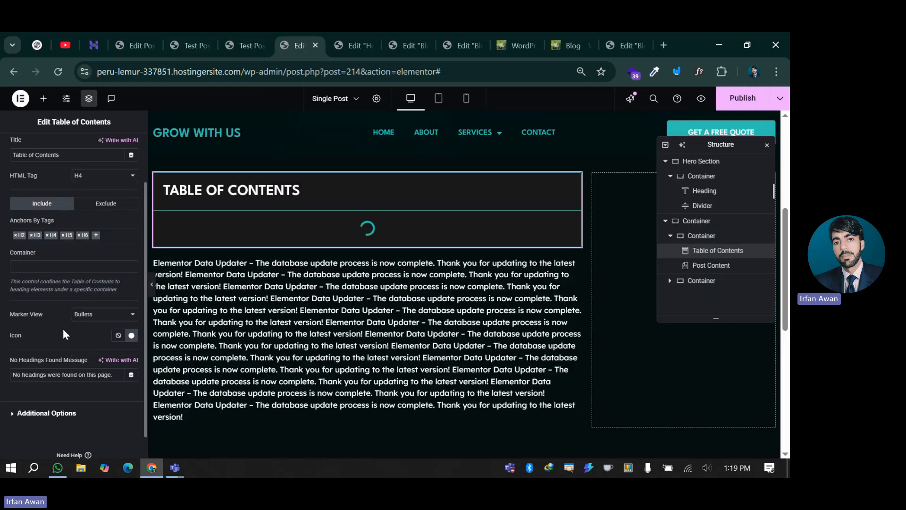
left_click(94, 316)
left_click(92, 329)
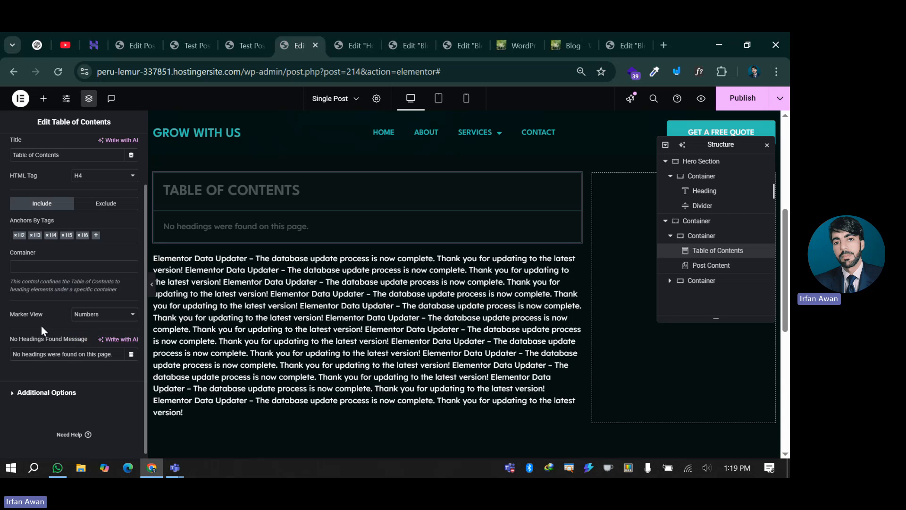
- Enable Minimize Box and Collapse Subitems in the table of contents' additional options and publish the template
left_click(38, 389)
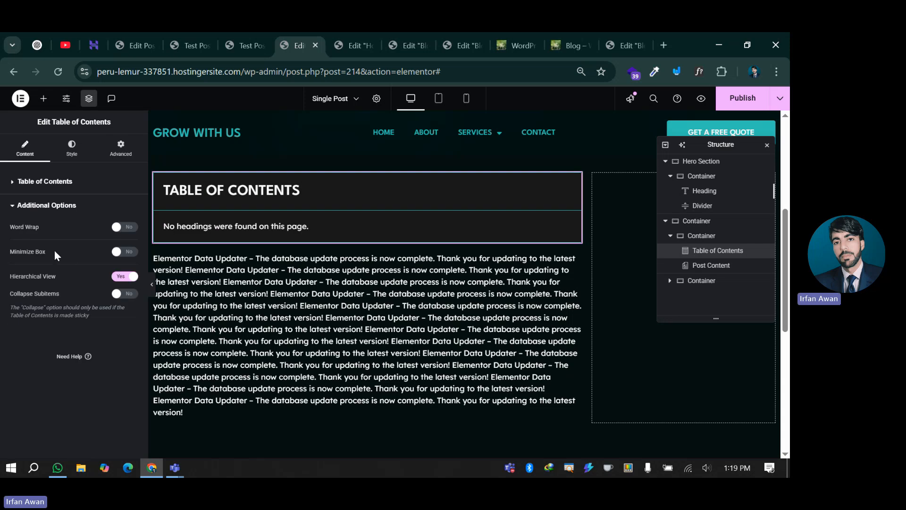
left_click(125, 252)
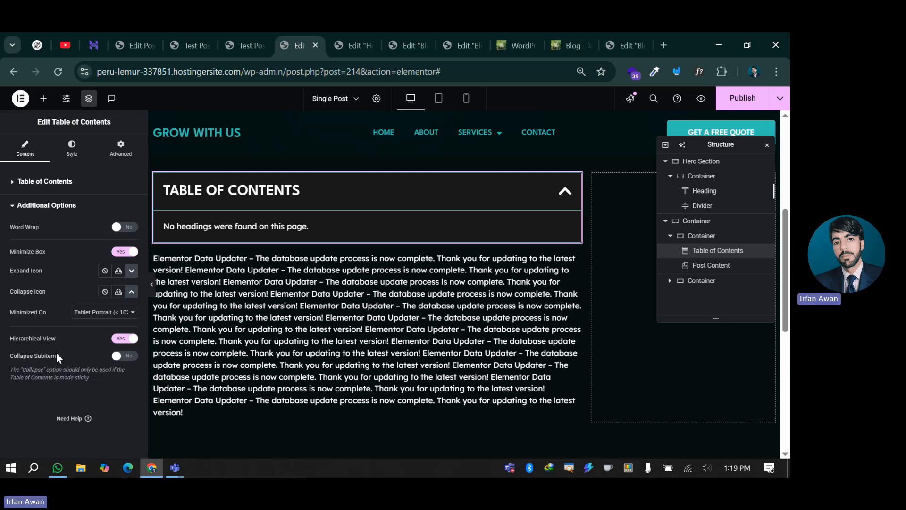
left_click(128, 357)
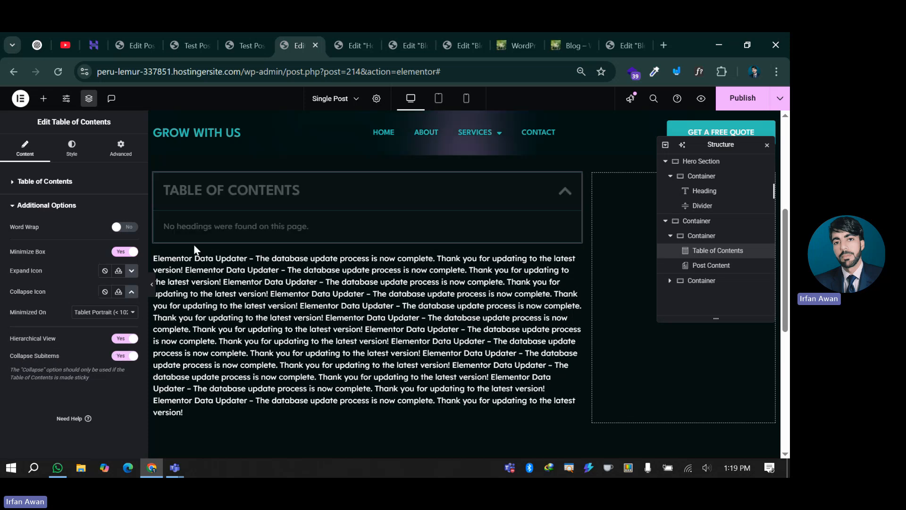
left_click(744, 98)
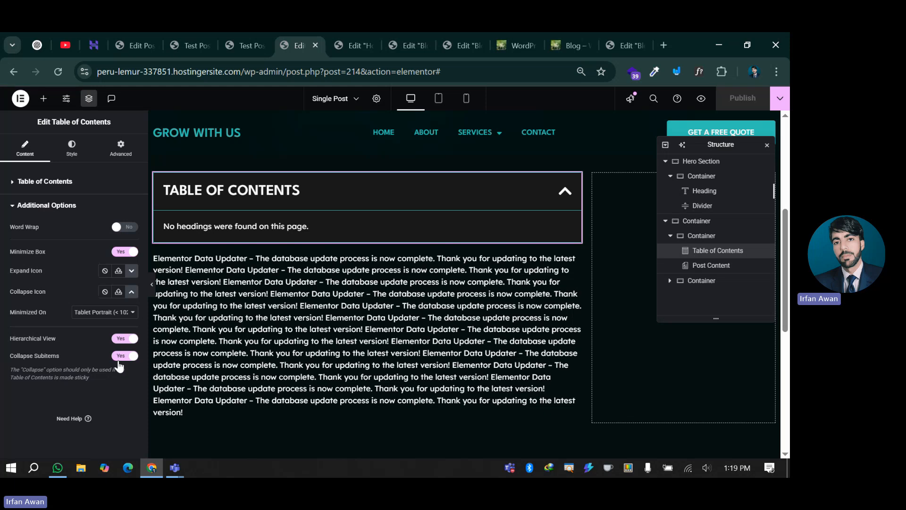
- Reload the live Test Post and check how the table of contents box collapses, expands and lists its subitems
left_click(136, 44)
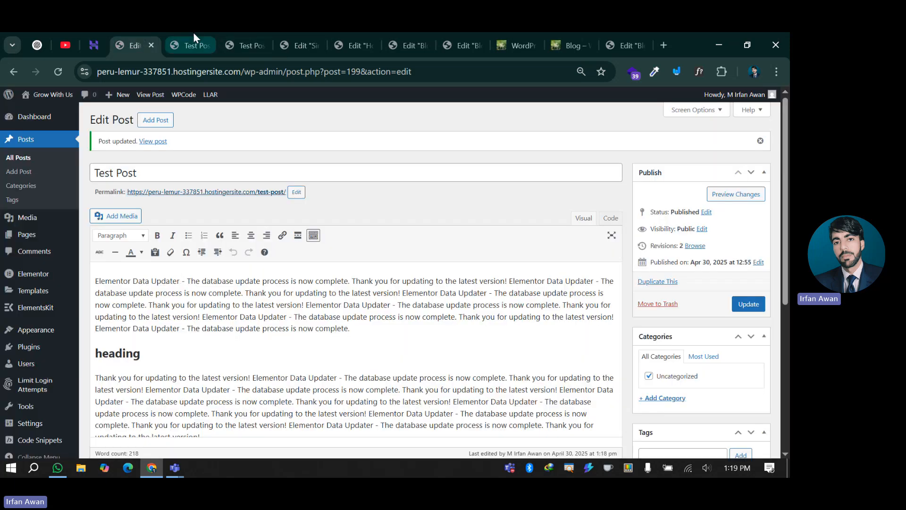
left_click(191, 43)
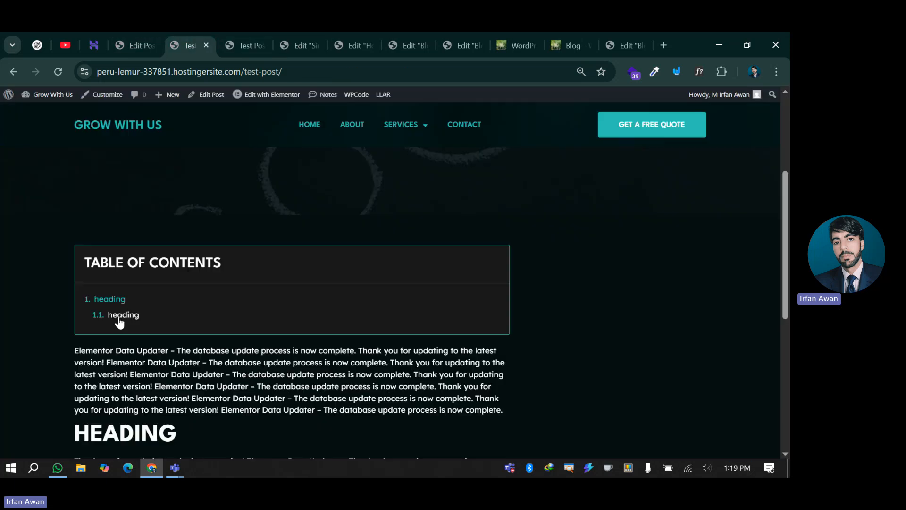
left_click(58, 71)
scroll(293, 166, "up", 1)
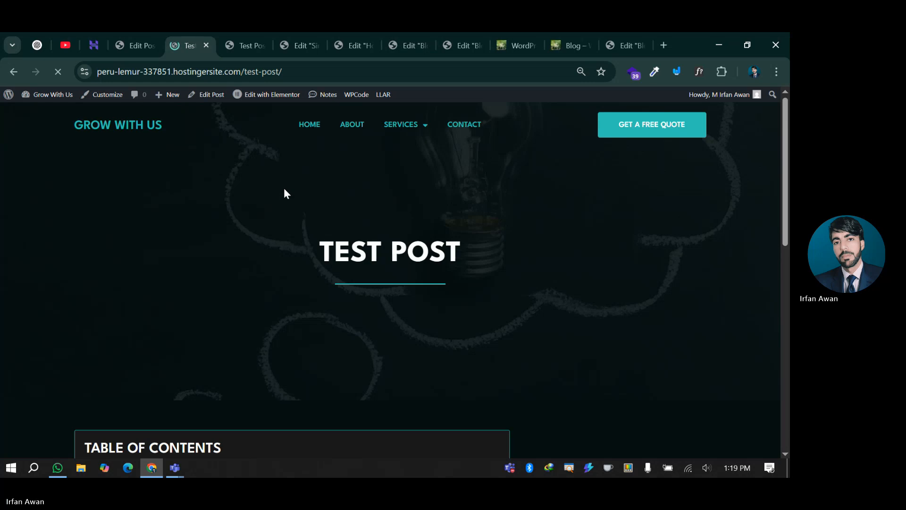
scroll(284, 188, "down", 4)
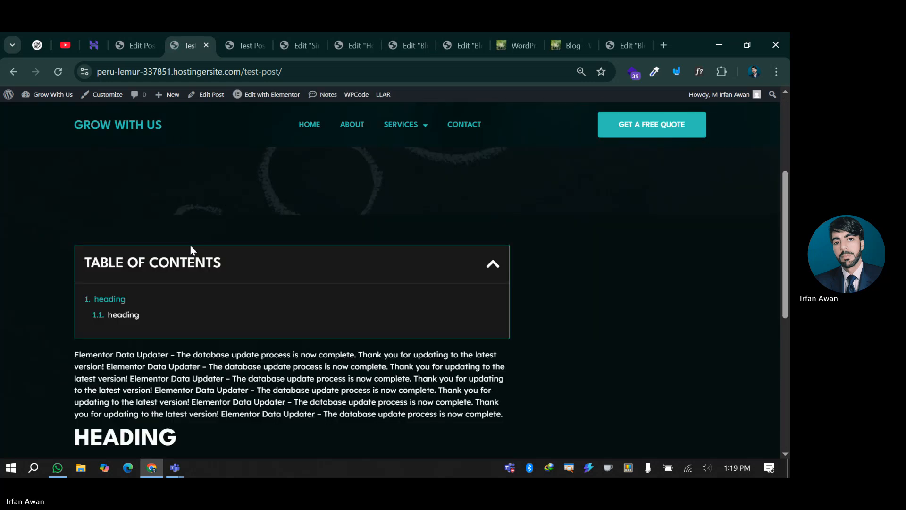
left_click(496, 264)
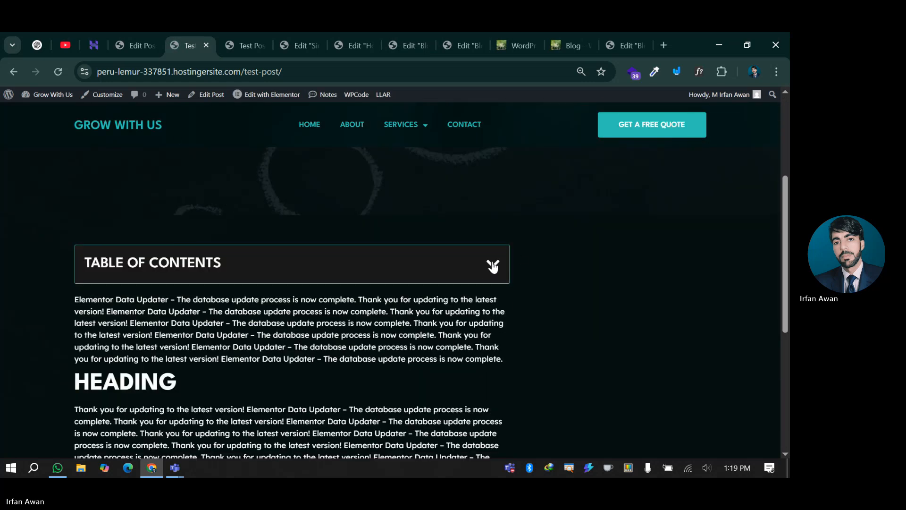
left_click(493, 264)
left_click(57, 72)
scroll(357, 218, "up", 1)
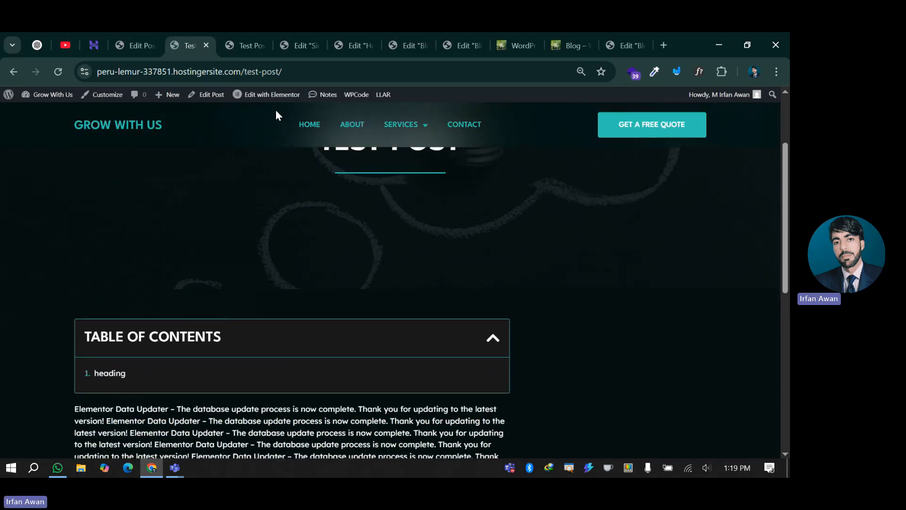
- Turn off Collapse Subitems for the table of contents, set Minimized On to Desktop (or smaller), and publish the template
left_click(289, 37)
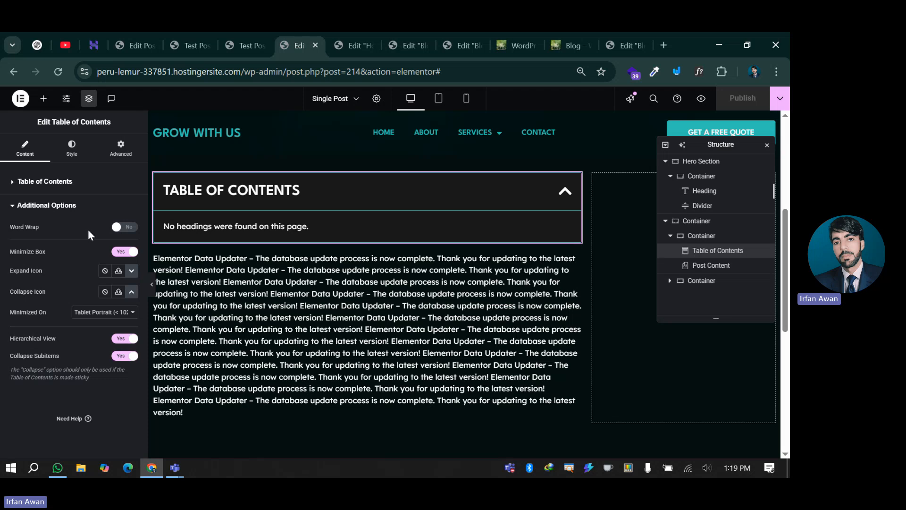
left_click(125, 357)
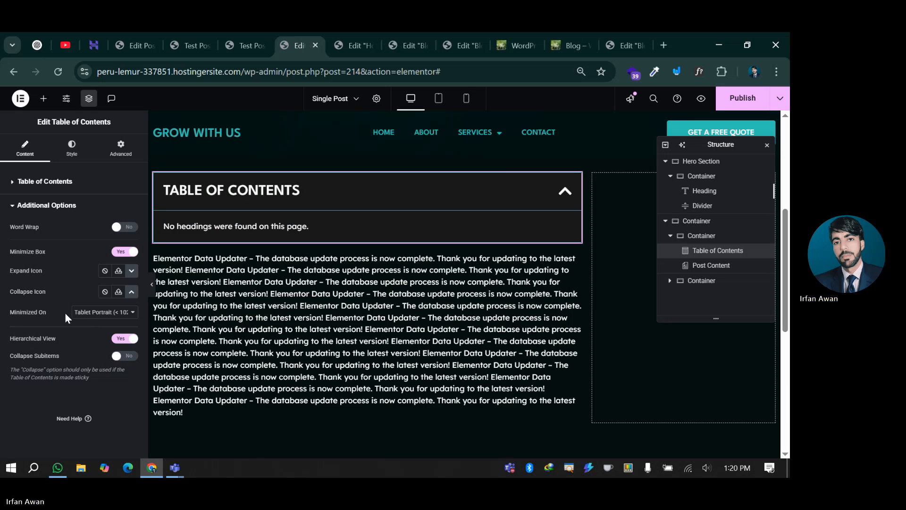
left_click(87, 313)
left_click(44, 309)
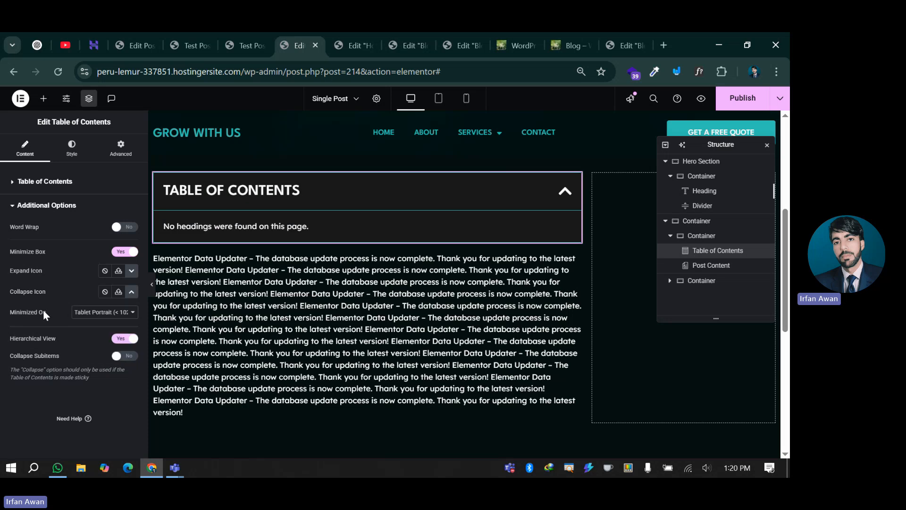
left_click(565, 194)
left_click(97, 313)
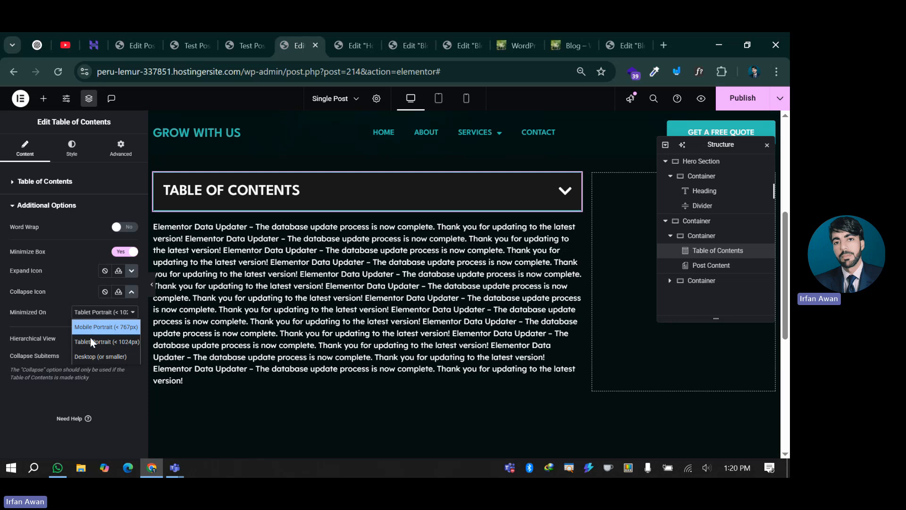
left_click(90, 340)
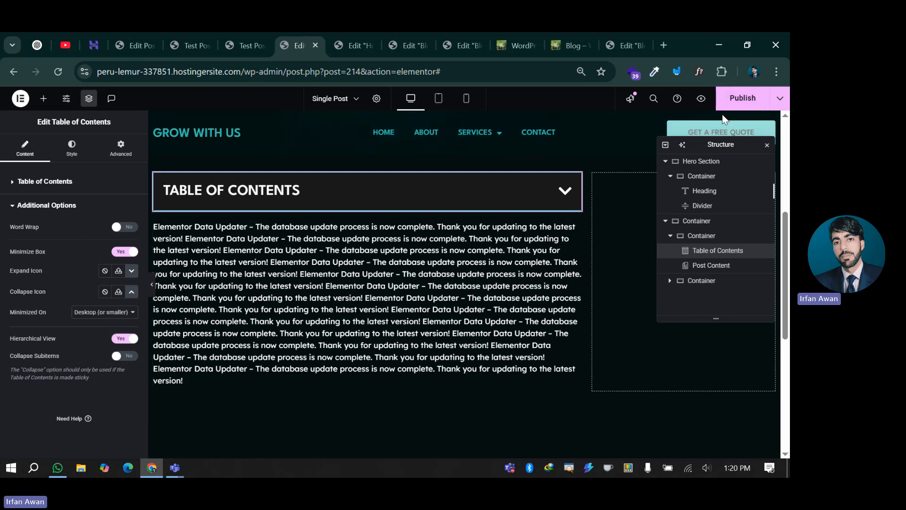
left_click(740, 98)
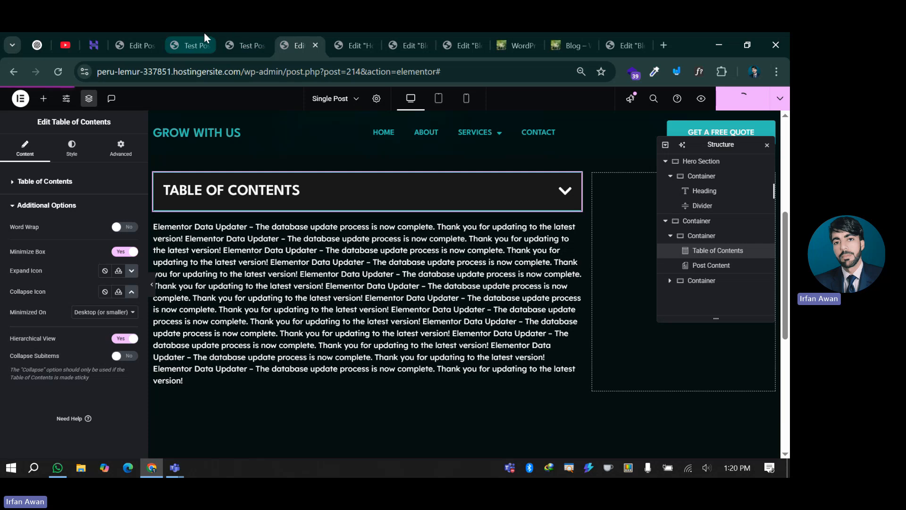
- Reload the live Test Post and test expanding and collapsing the minimized table of contents
left_click(198, 43)
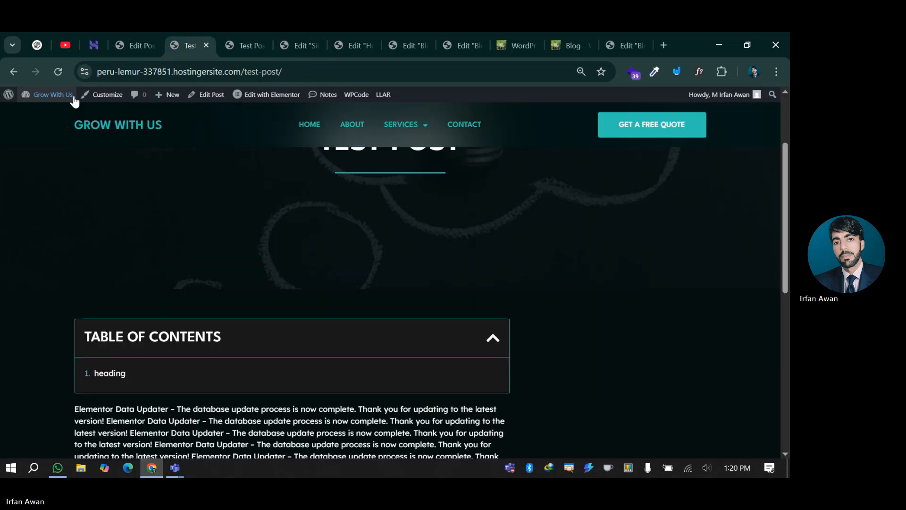
key("F5")
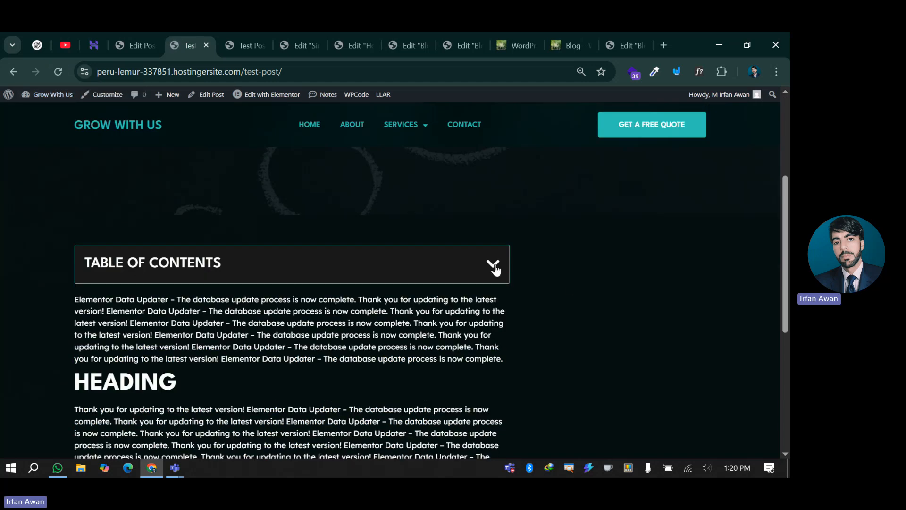
left_click(491, 265)
left_click(491, 265)
left_click(490, 265)
left_click(491, 265)
- Return to the Single Post template and review the Table of Contents widget's header and box style settings
left_click(252, 32)
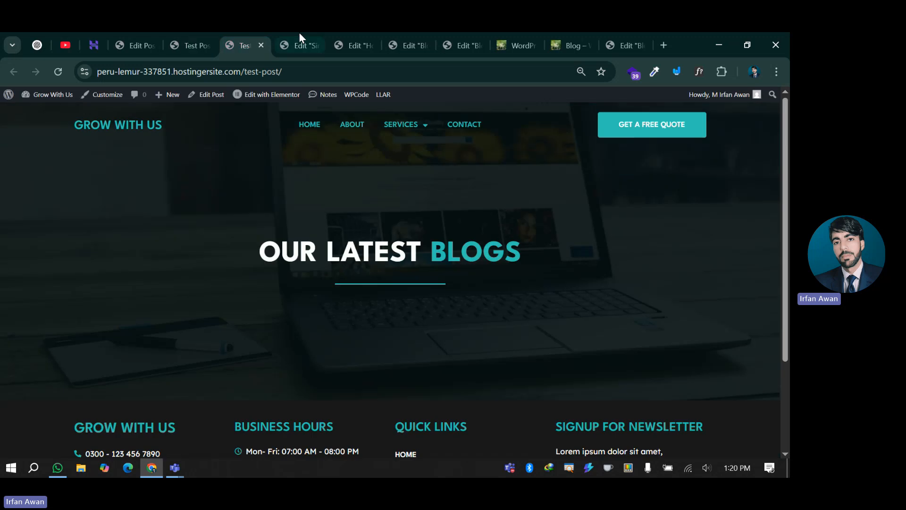
left_click(302, 38)
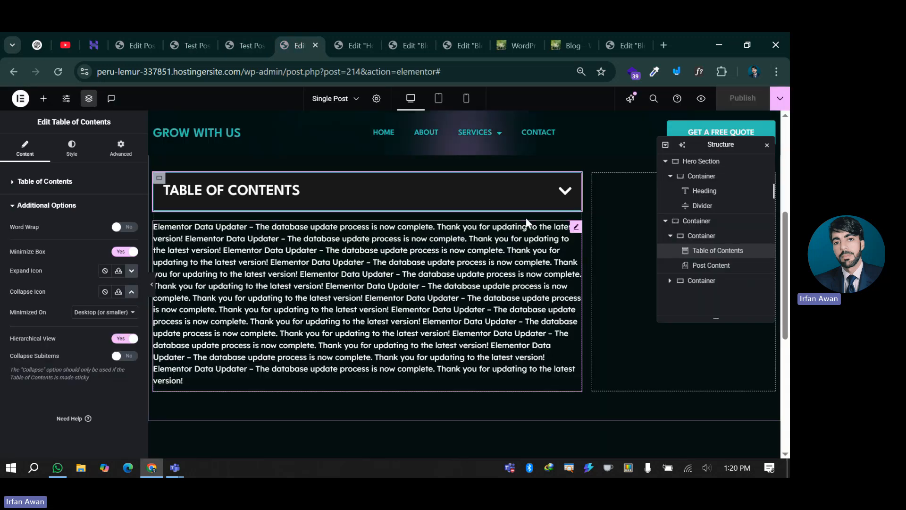
left_click(74, 150)
scroll(47, 385, "down", 3)
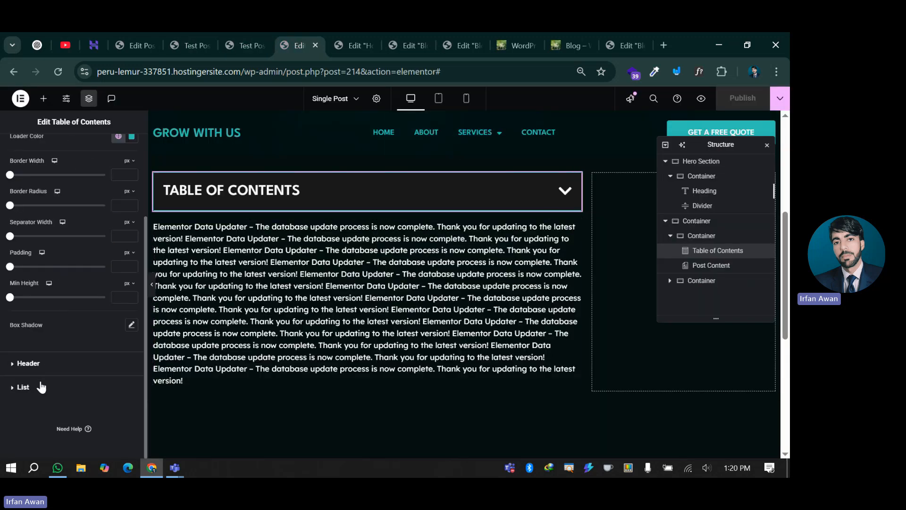
left_click(41, 364)
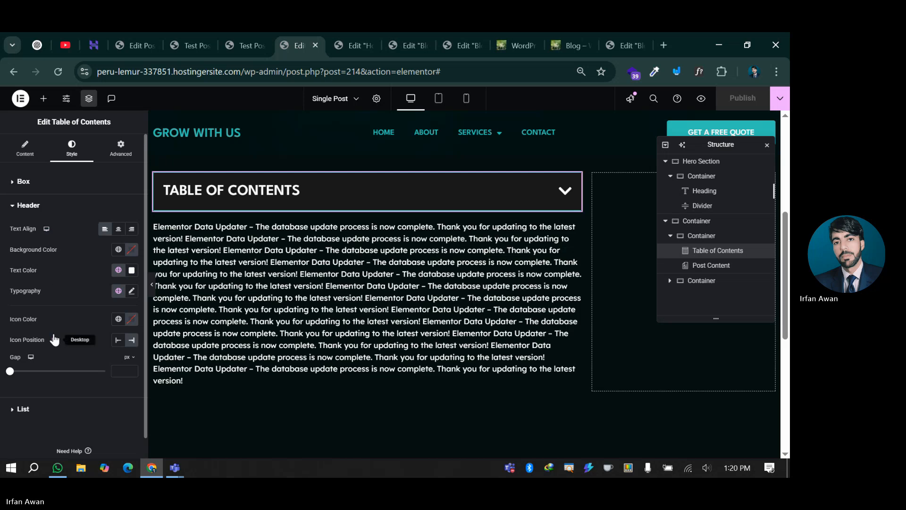
left_click(61, 181)
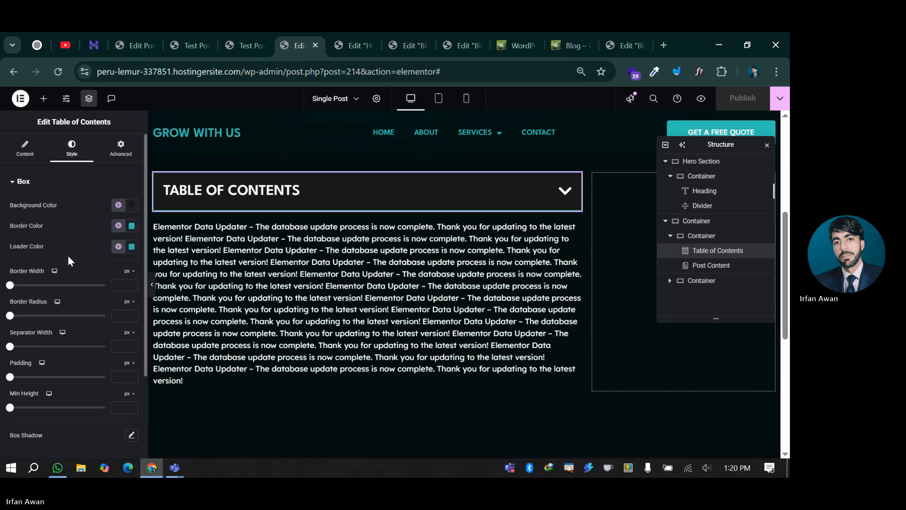
- Review the Table of Contents widget's list style settings and additional content options, with its box expanded in the preview
scroll(68, 258, "down", 3)
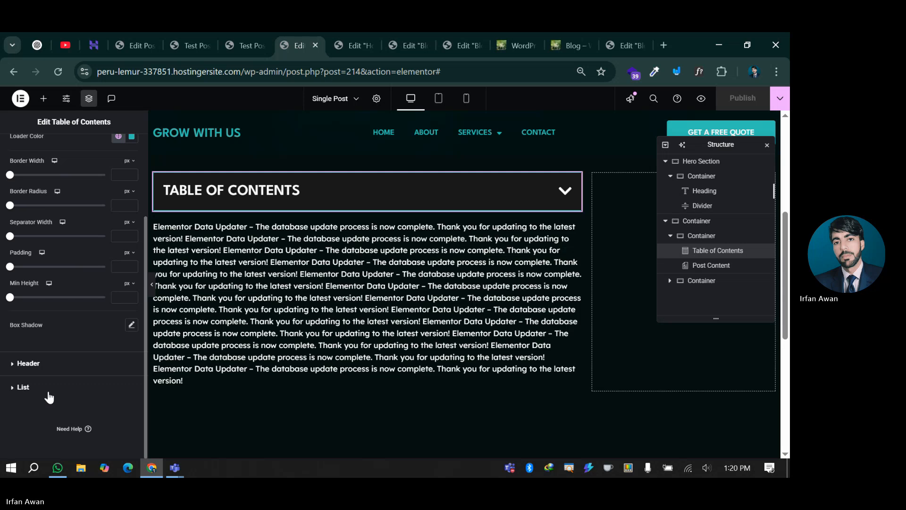
left_click(49, 393)
scroll(81, 309, "down", 2)
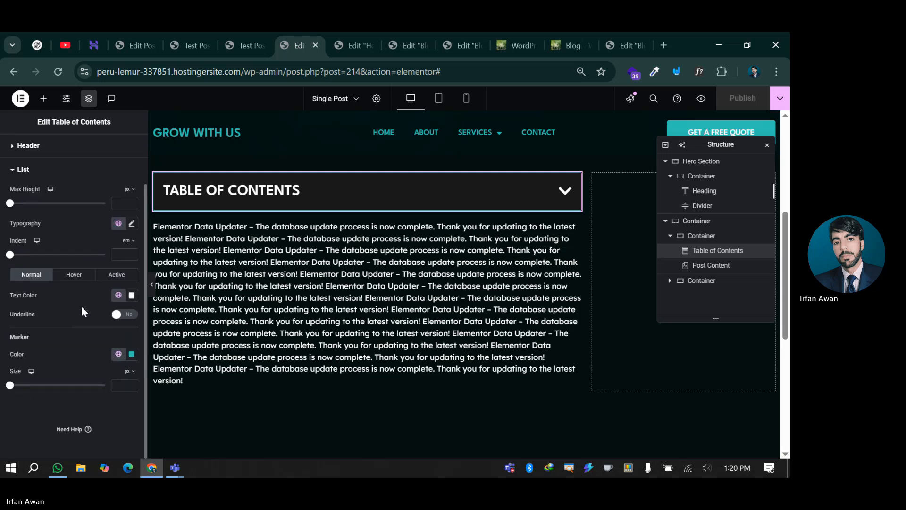
scroll(84, 354, "up", 2)
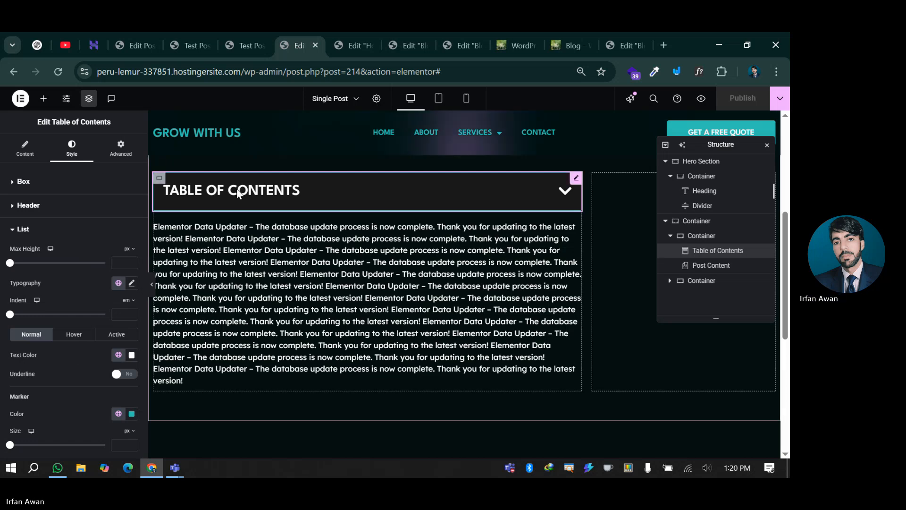
left_click(566, 191)
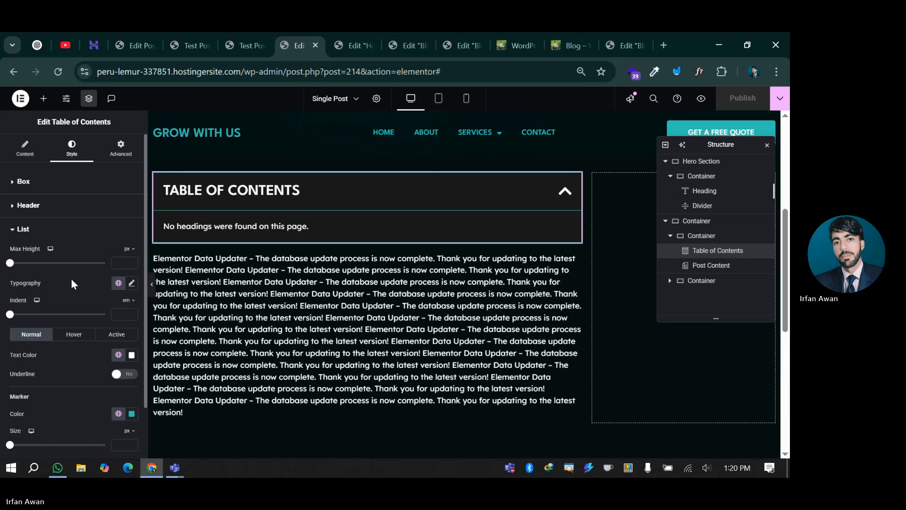
left_click(32, 154)
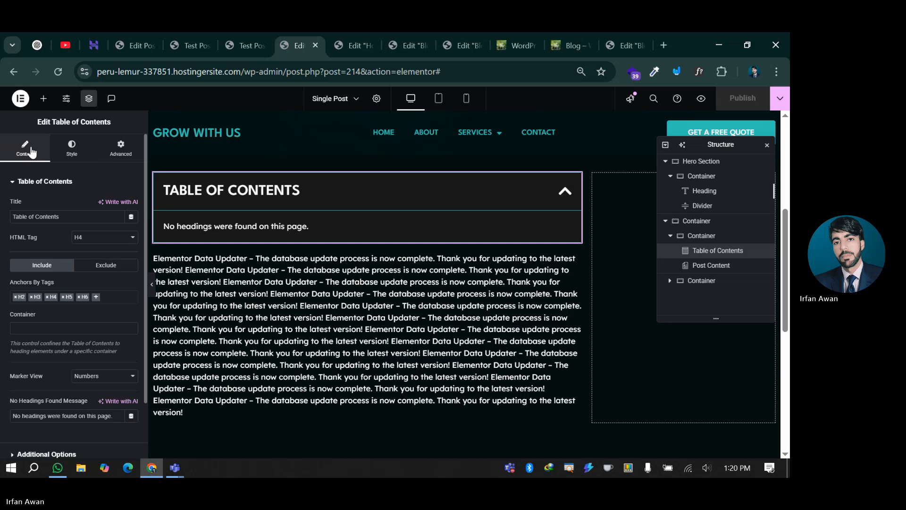
scroll(48, 312, "down", 2)
left_click(47, 387)
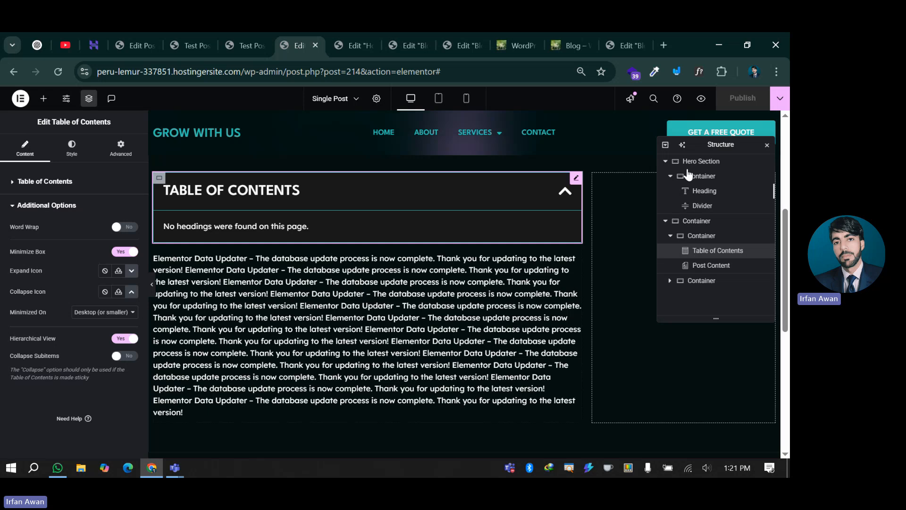
- Add a Post Comments widget below the Post Content and check its available skins, keeping Theme Comments
scroll(220, 316, "up", 3)
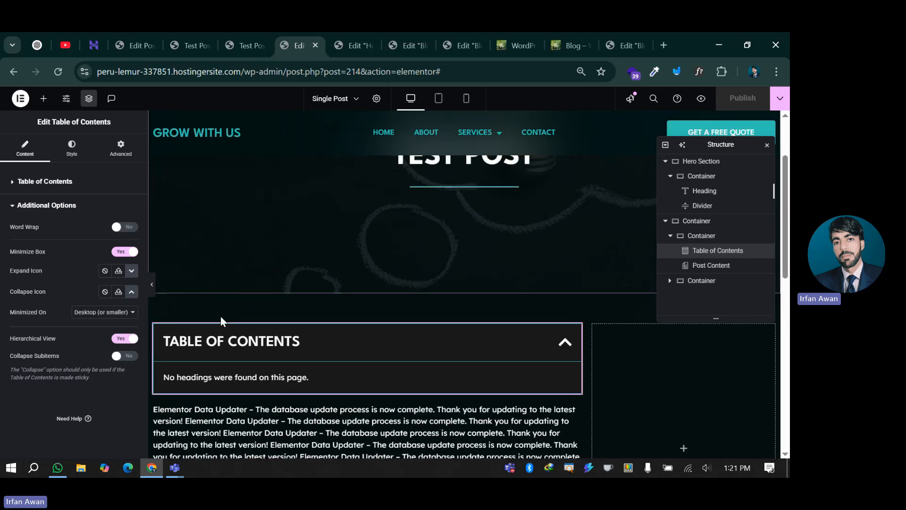
scroll(267, 282, "down", 5)
left_click(43, 98)
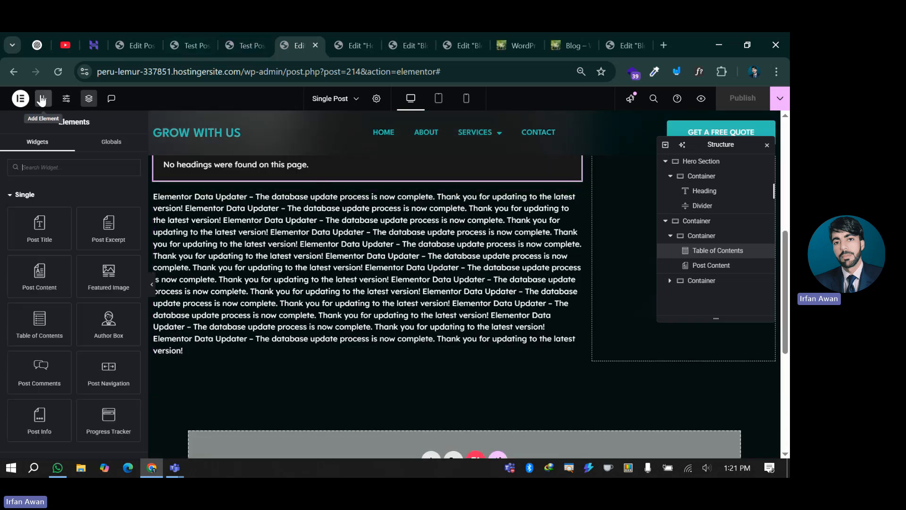
scroll(94, 243, "down", 2)
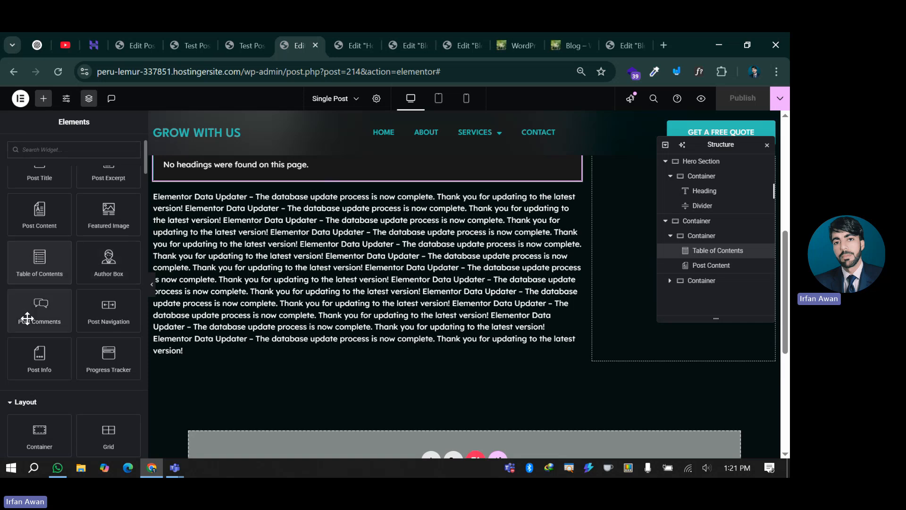
left_click_drag(27, 319, 263, 339)
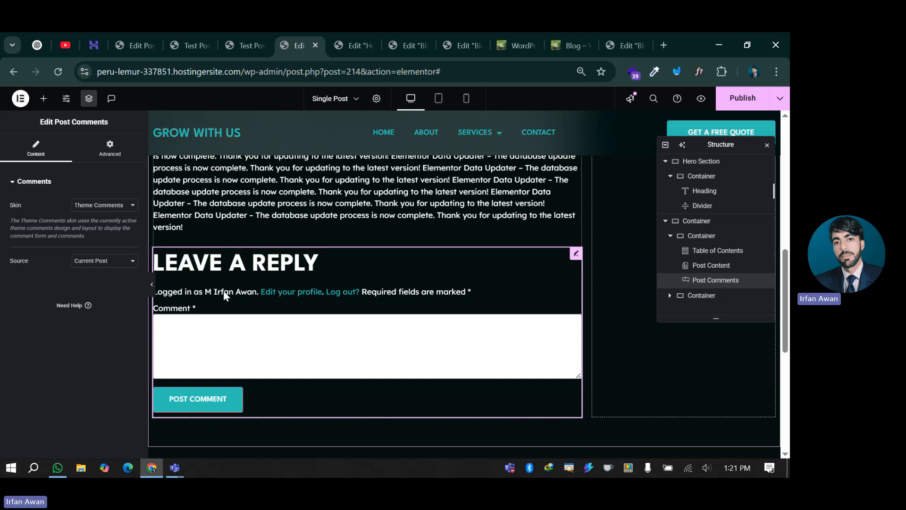
left_click(99, 205)
left_click(98, 205)
scroll(241, 299, "up", 3)
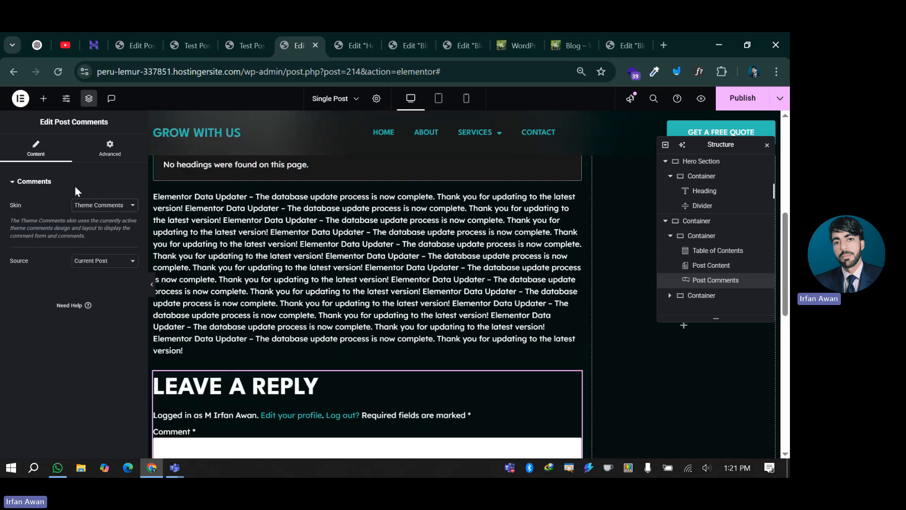
- Add a Post Info widget directly below the post title heading in the hero section
left_click(44, 98)
scroll(76, 283, "down", 3)
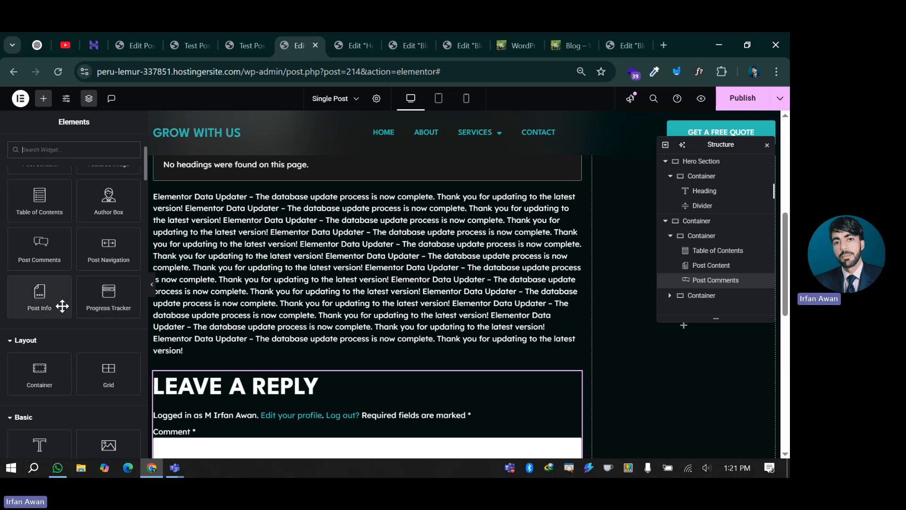
scroll(341, 320, "up", 6)
scroll(340, 319, "up", 2)
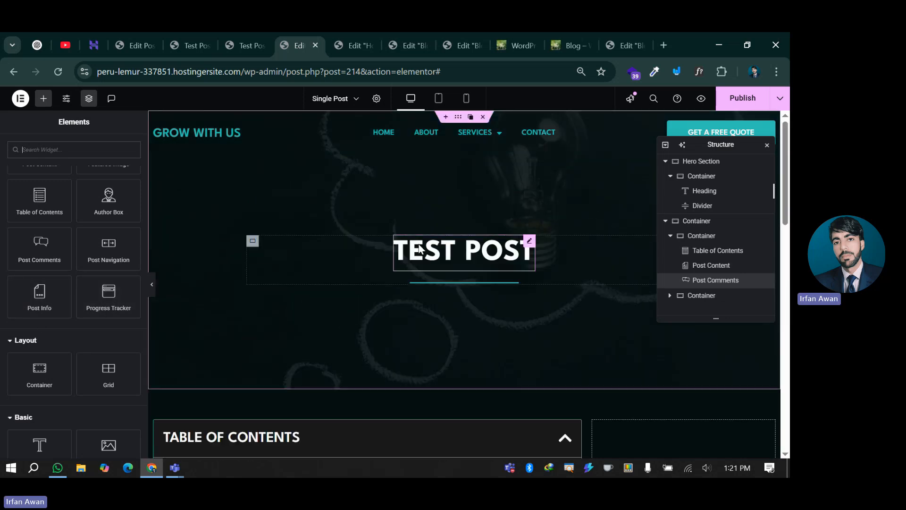
left_click_drag(41, 312, 463, 256)
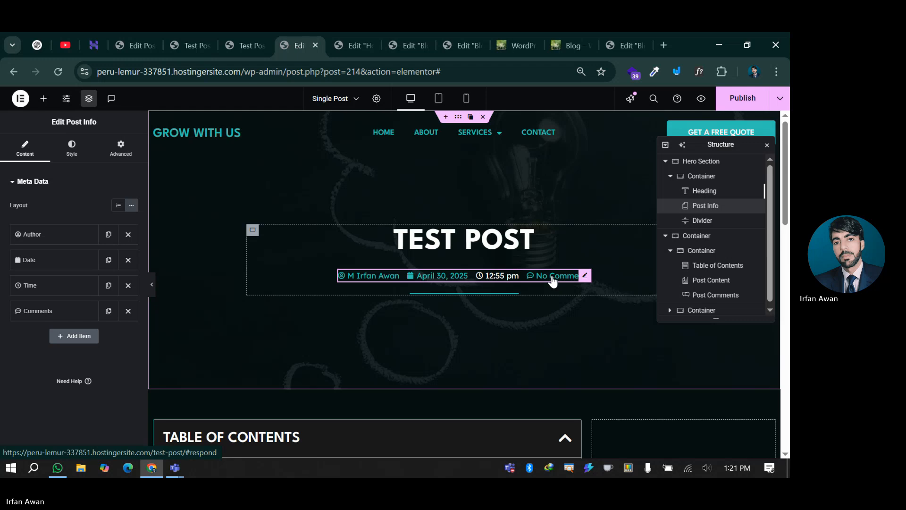
- Delete the divider below the post info in the hero section
left_click(471, 292)
right_click(471, 291)
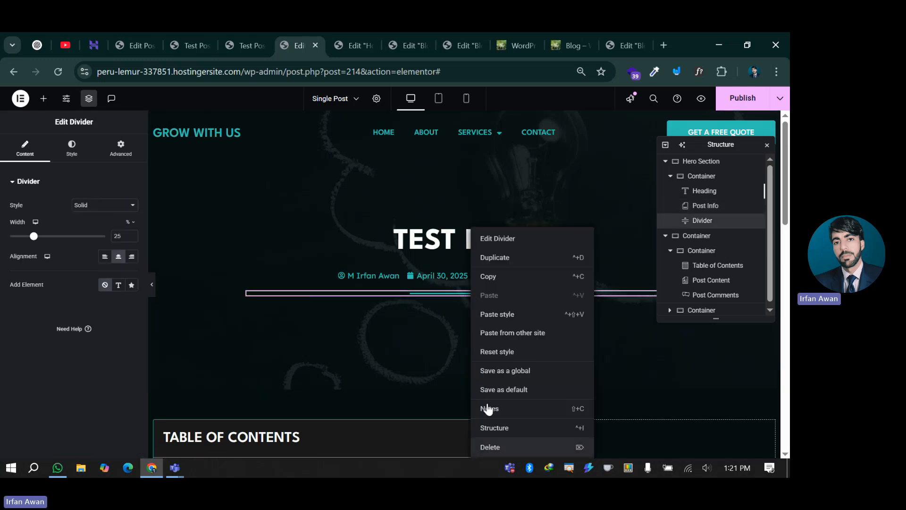
left_click(490, 447)
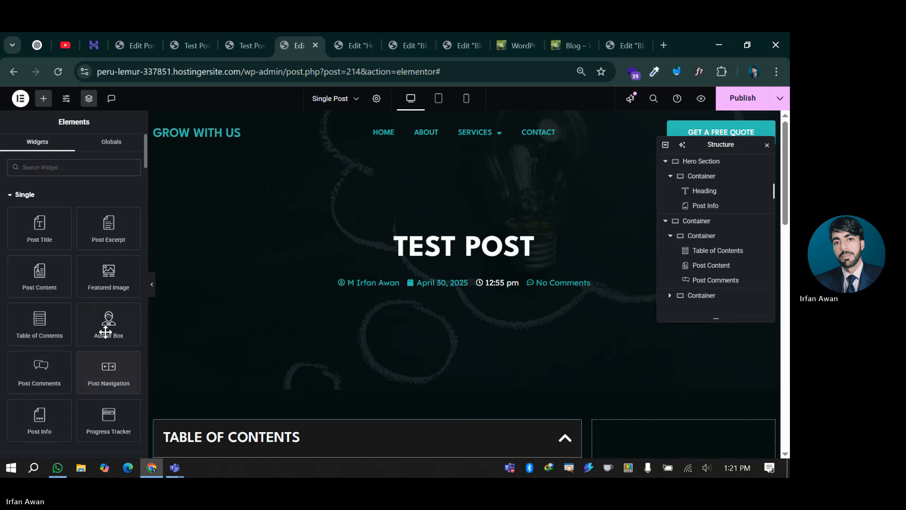
- Close the Structure overview, search the widgets for "post", and add a Posts widget to the empty column beside the table of contents
scroll(356, 321, "down", 10)
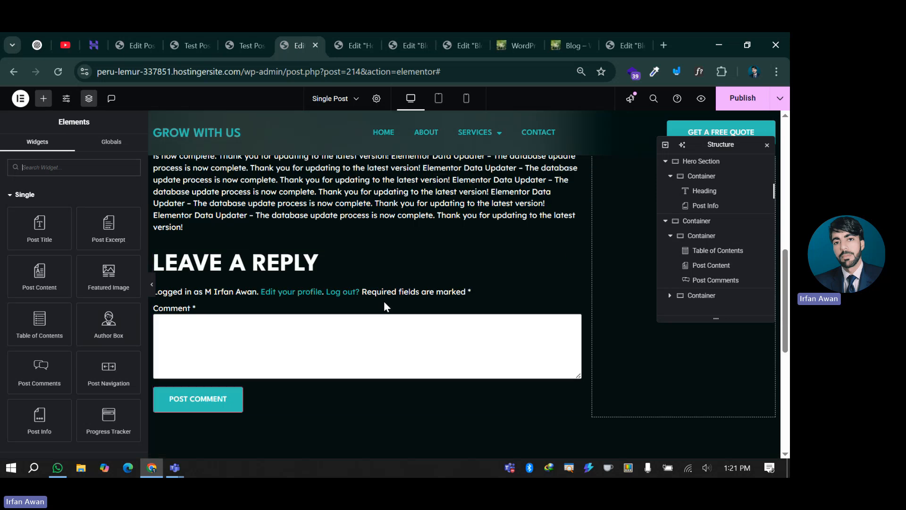
scroll(384, 301, "down", 2)
scroll(461, 296, "up", 1)
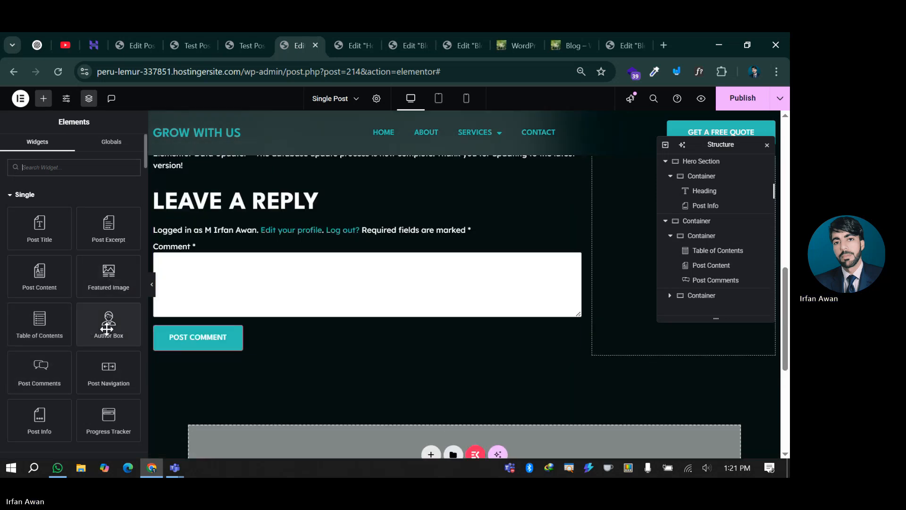
scroll(597, 271, "up", 10)
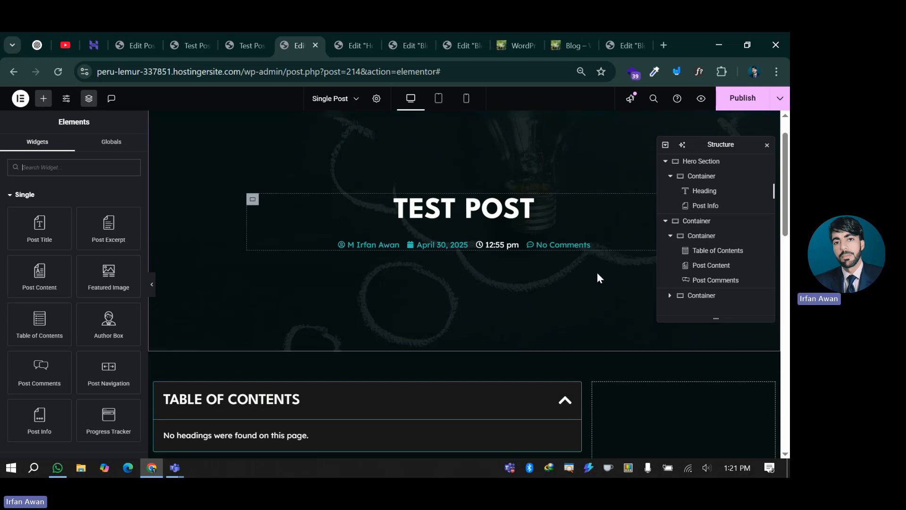
scroll(598, 277, "down", 5)
left_click(767, 144)
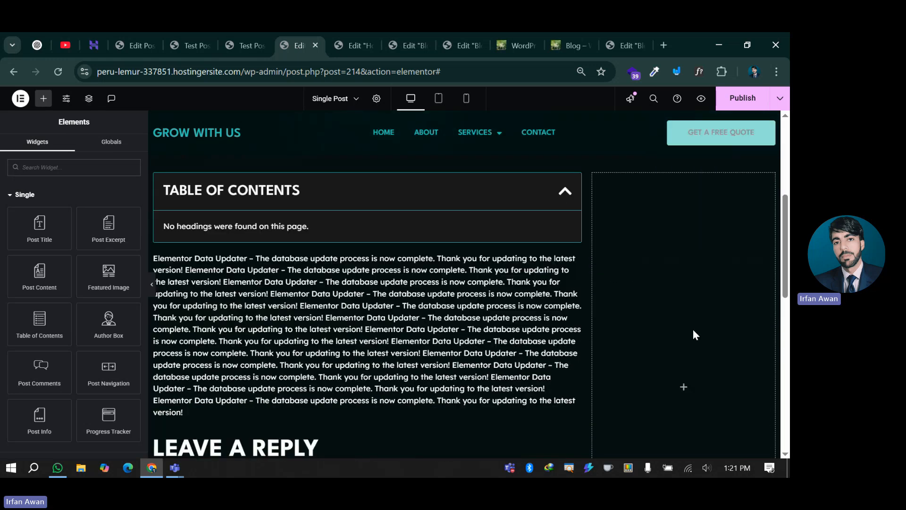
left_click(38, 168)
type("post")
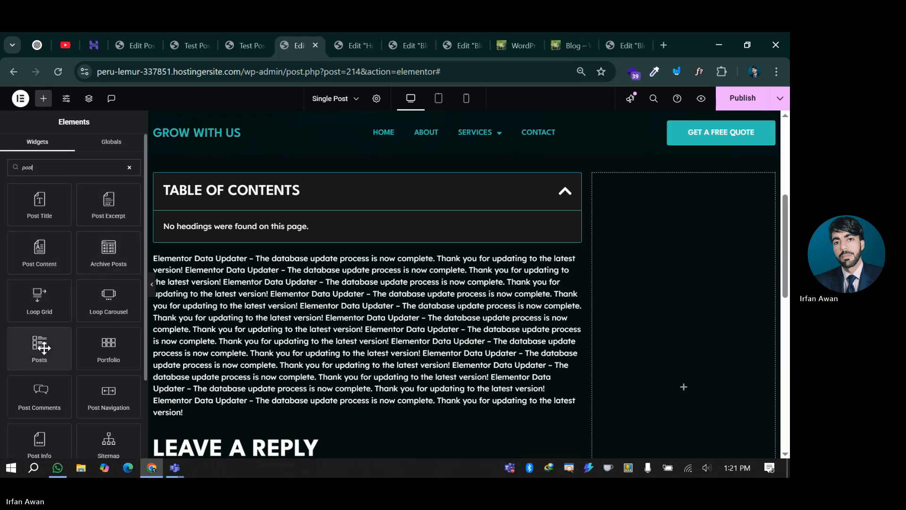
left_click_drag(43, 349, 663, 215)
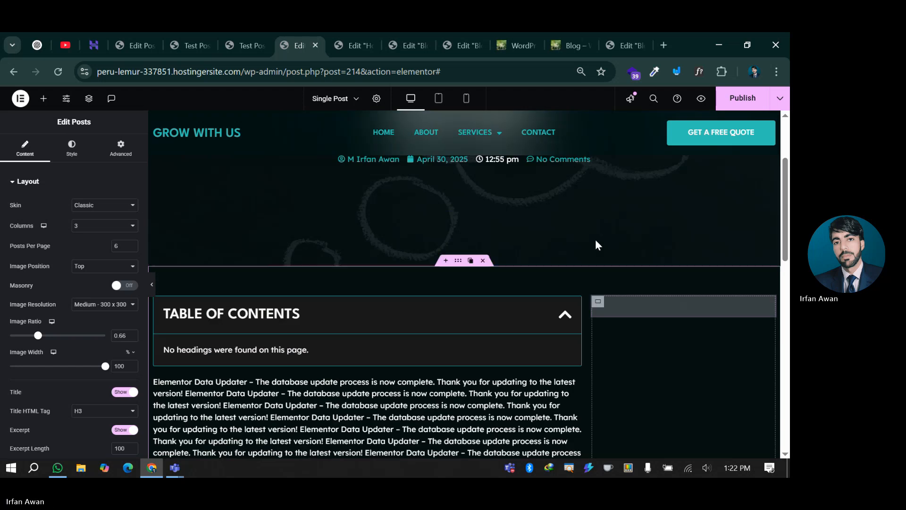
scroll(659, 319, "up", 2)
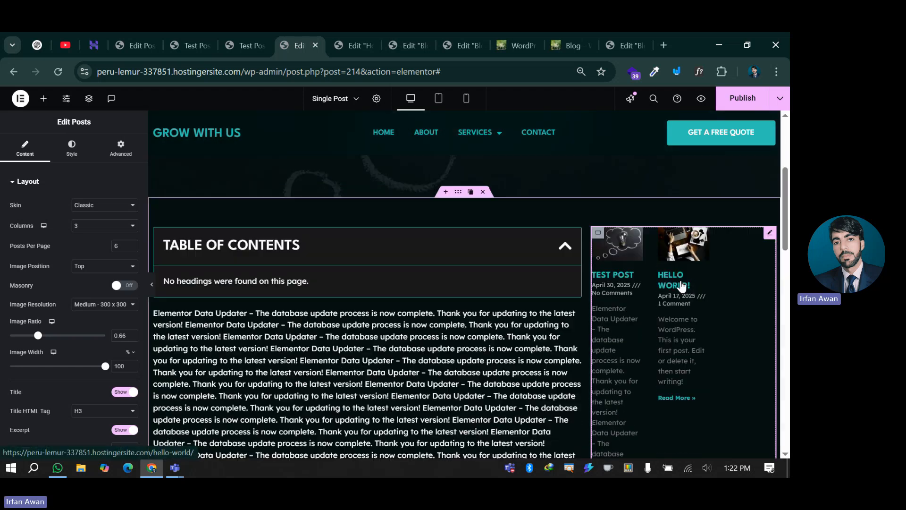
- Set the Posts widget to 1 column and check how the post list sits beside the content
scroll(684, 271, "down", 5)
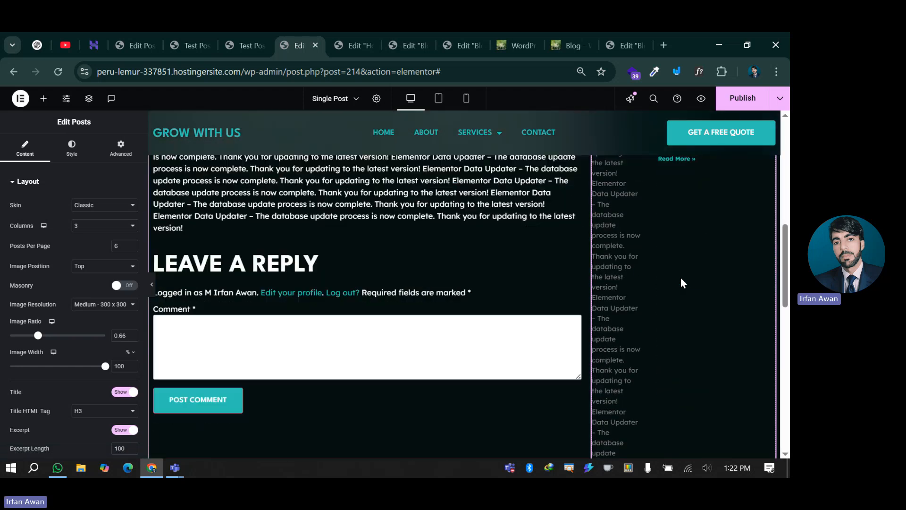
scroll(680, 276, "up", 5)
scroll(674, 273, "down", 6)
scroll(668, 281, "up", 7)
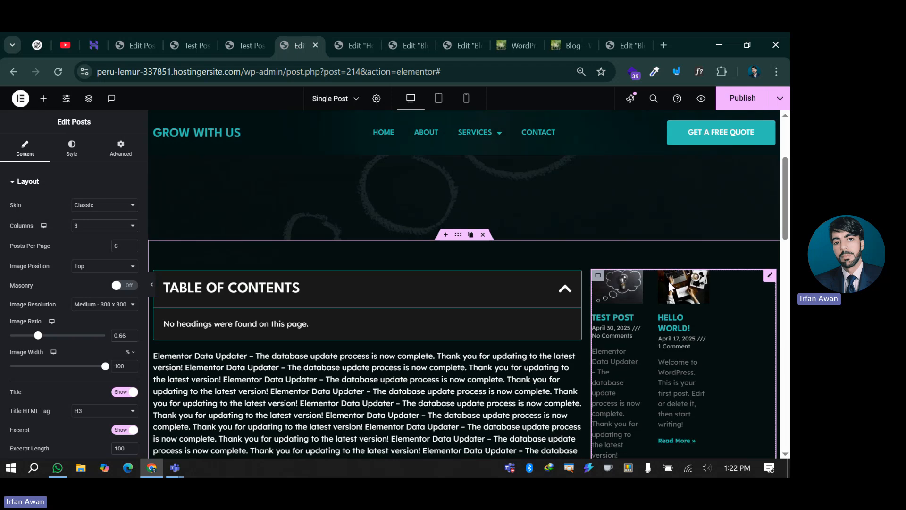
scroll(661, 259, "down", 2)
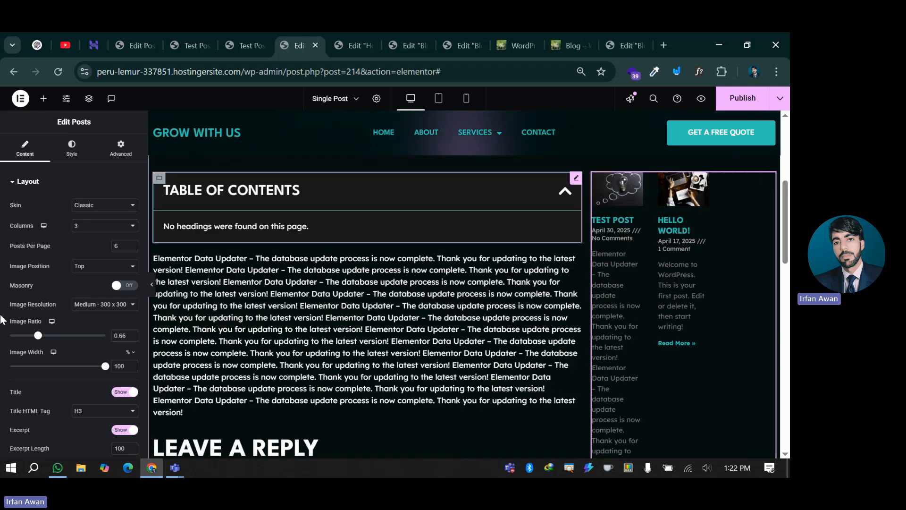
left_click(89, 229)
left_click(90, 241)
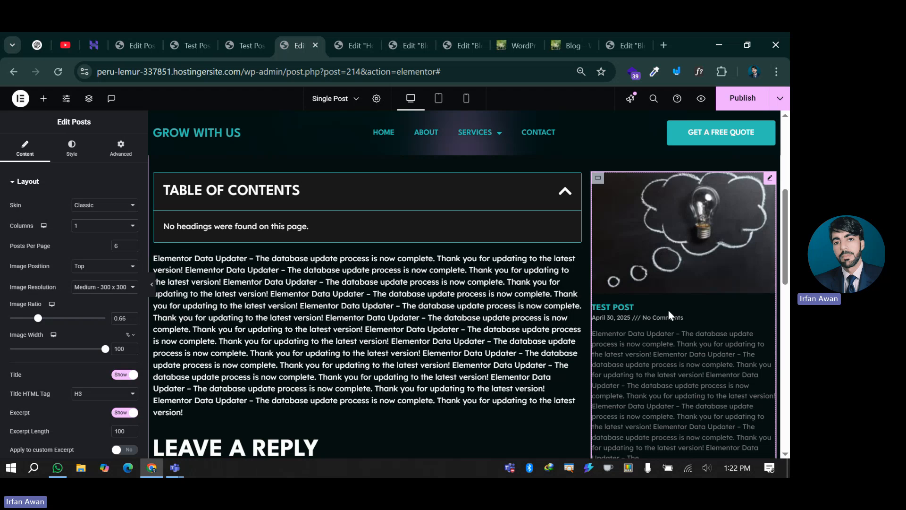
scroll(668, 310, "up", 1)
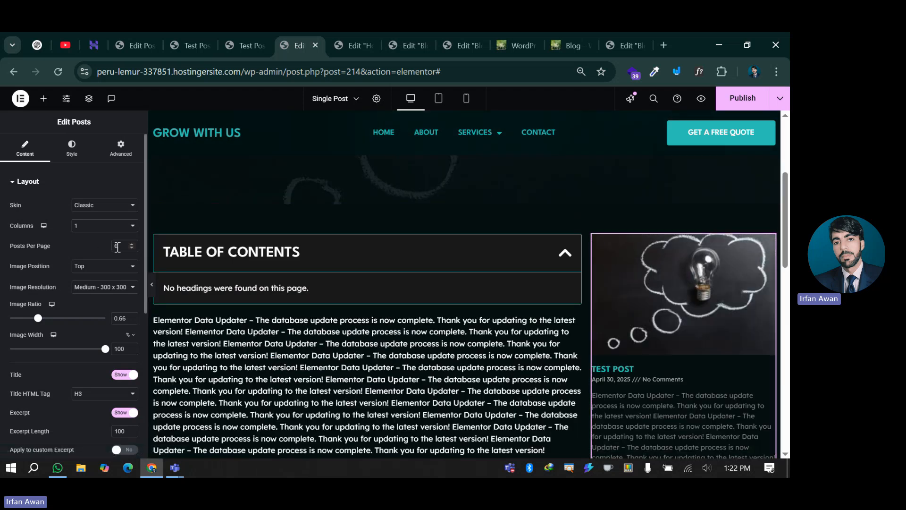
scroll(590, 293, "down", 5)
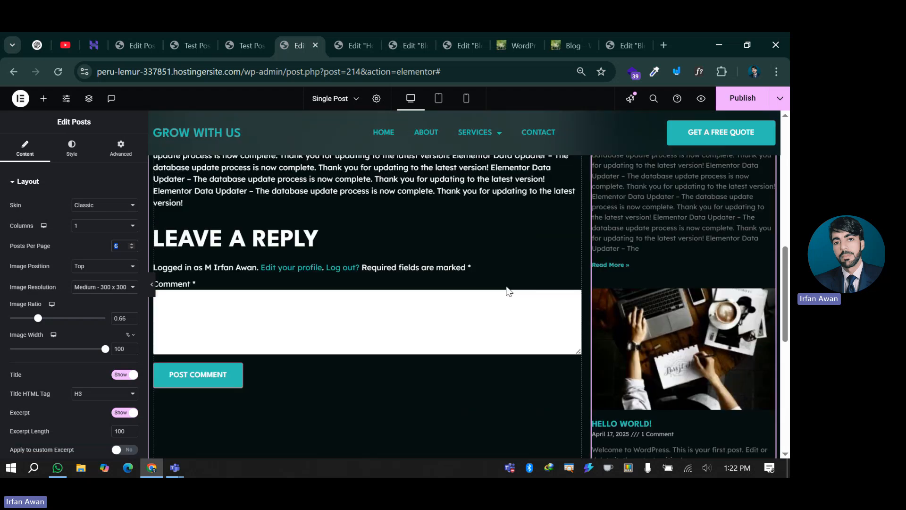
scroll(562, 271, "up", 7)
left_click(48, 259)
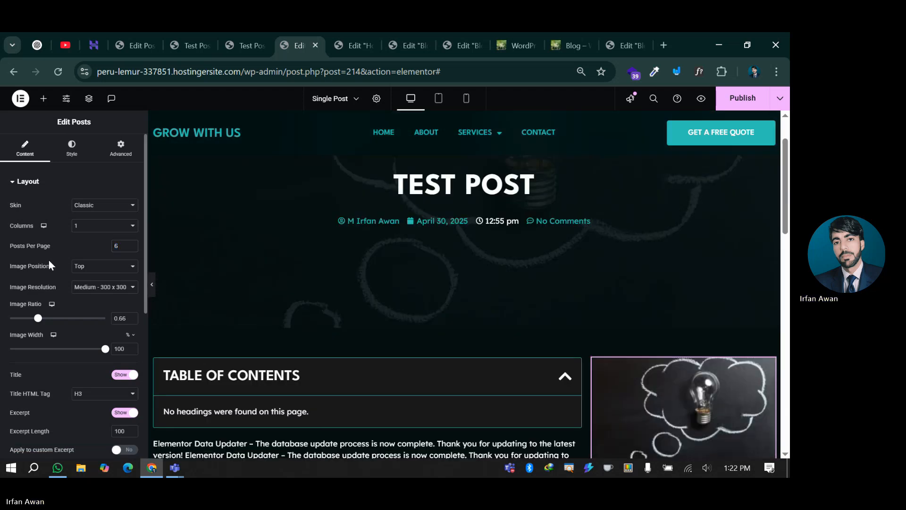
- Set the Posts widget's image position to Left and check the resulting layout of the post list
scroll(638, 374, "down", 4)
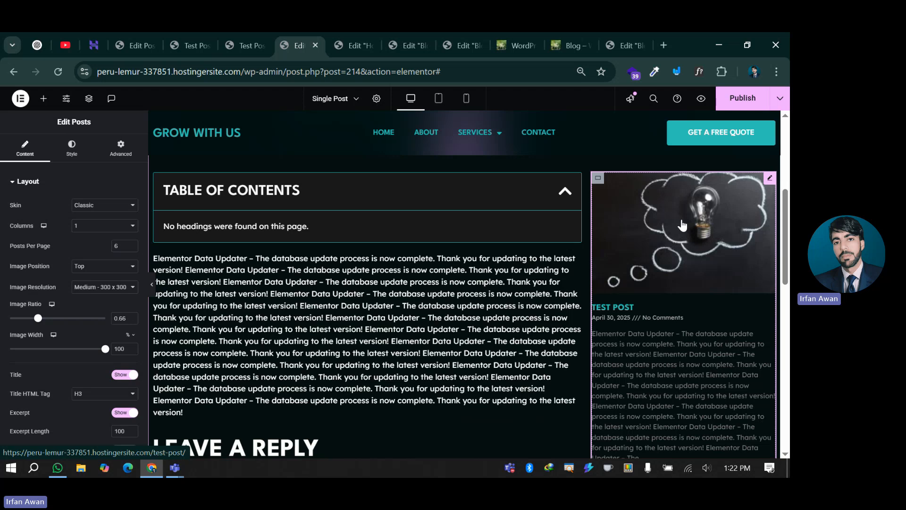
left_click(97, 266)
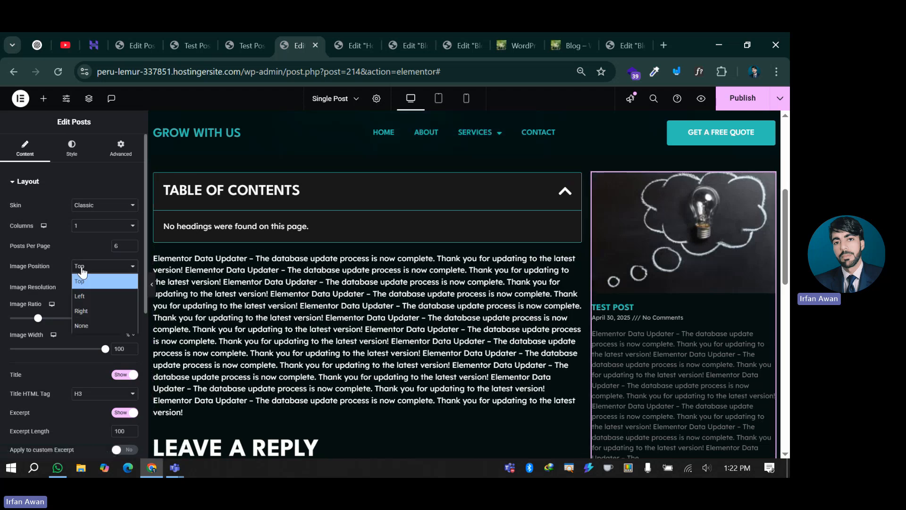
left_click(89, 295)
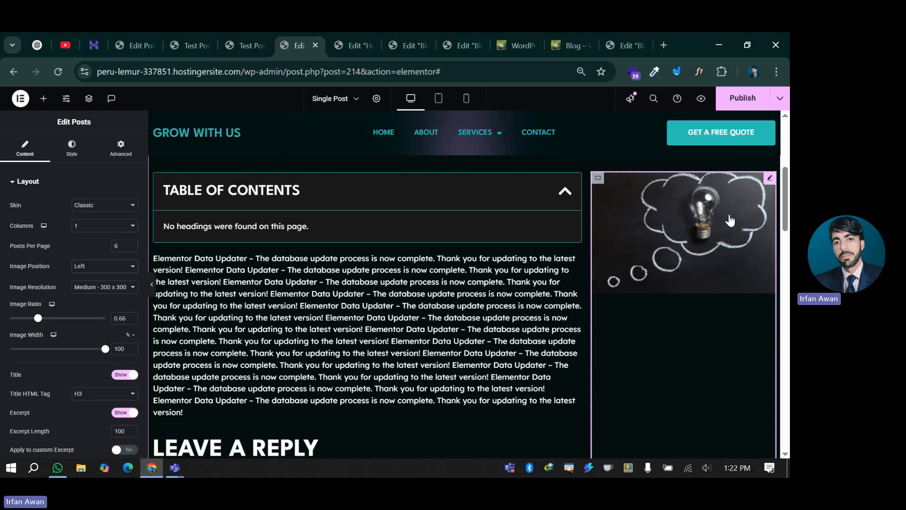
scroll(716, 286, "down", 10)
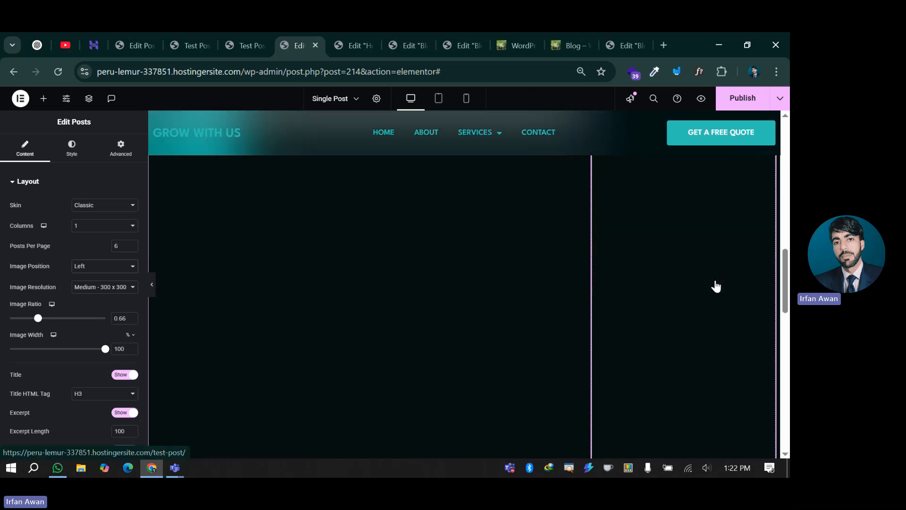
scroll(716, 285, "up", 5)
scroll(716, 286, "up", 5)
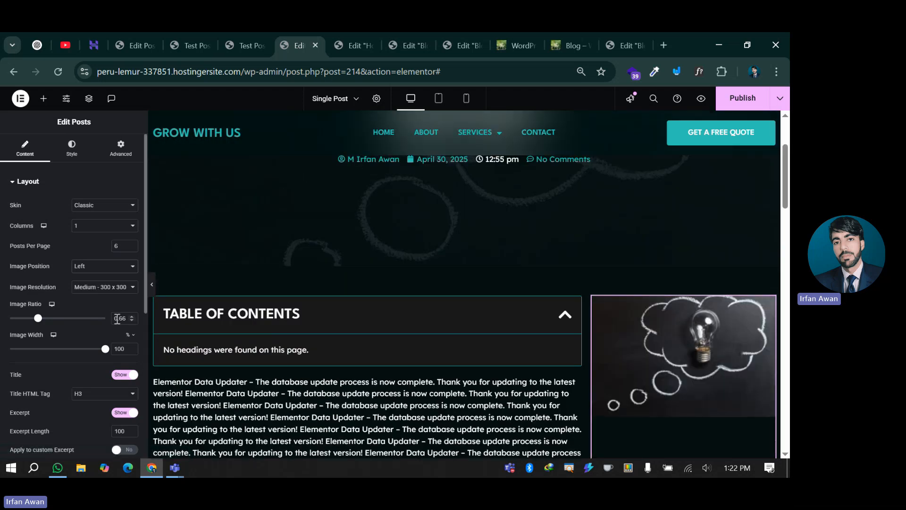
- Set the Posts widget's image width to 30% and its image resolution to Full
left_click_drag(105, 354, 35, 350)
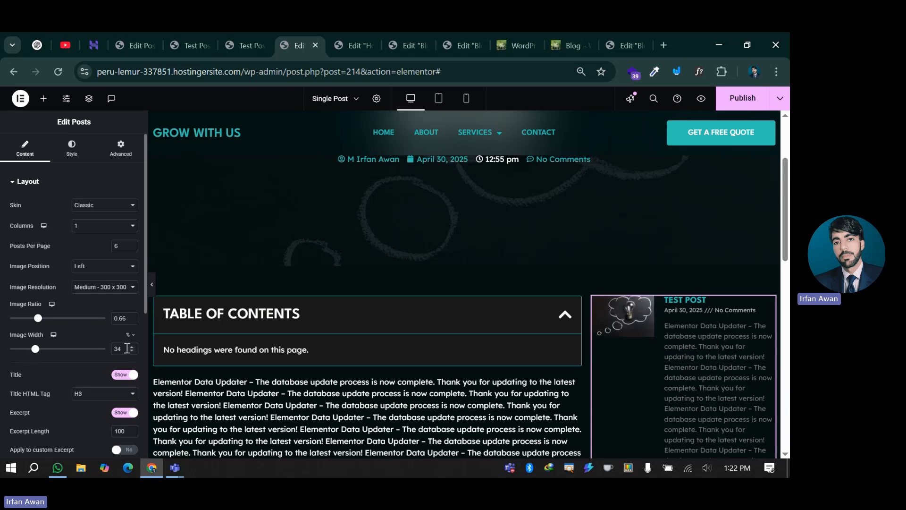
key("Down")
key("Down")
key("Down")
key("Down")
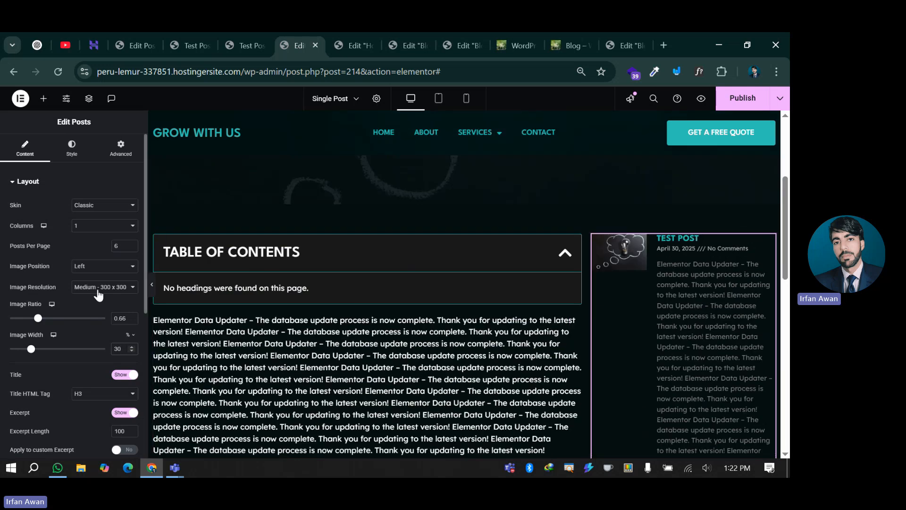
left_click(98, 289)
left_click(97, 369)
- Hide the excerpt in the Posts widget and remove all its meta data entries
scroll(75, 345, "down", 1)
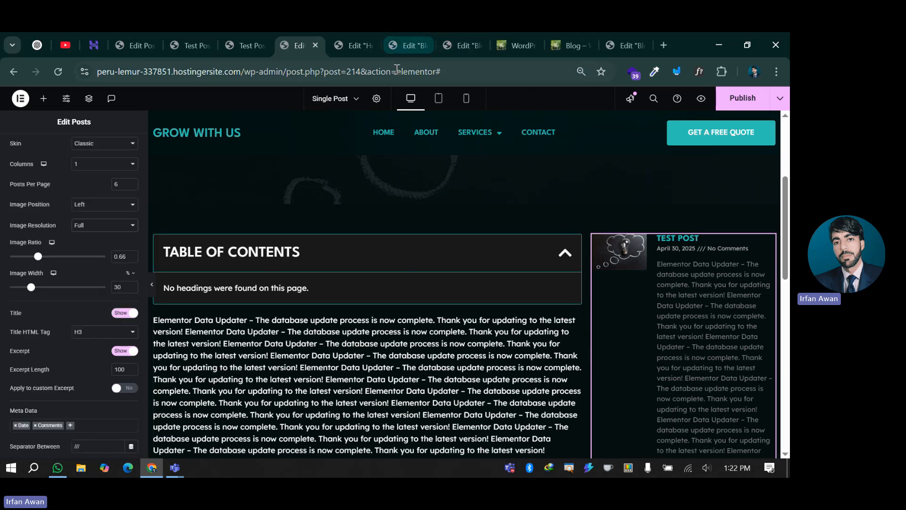
left_click(125, 352)
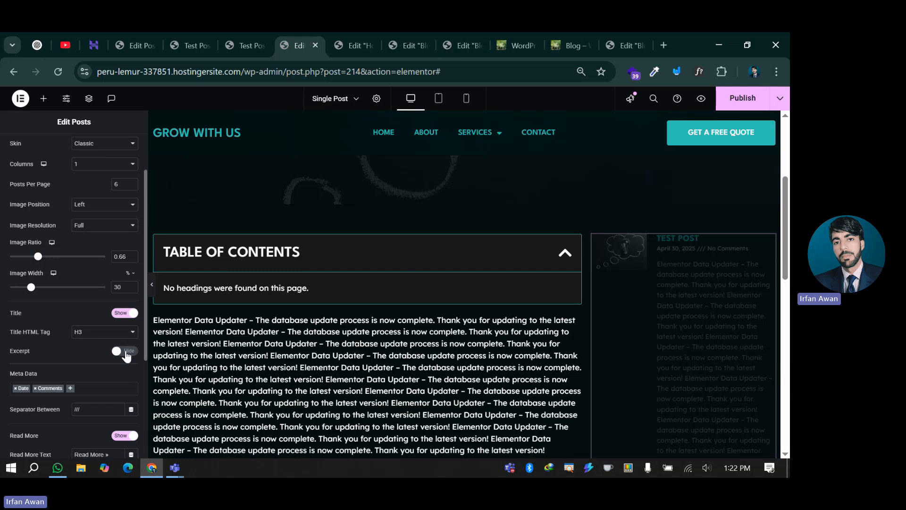
left_click(15, 388)
left_click(13, 387)
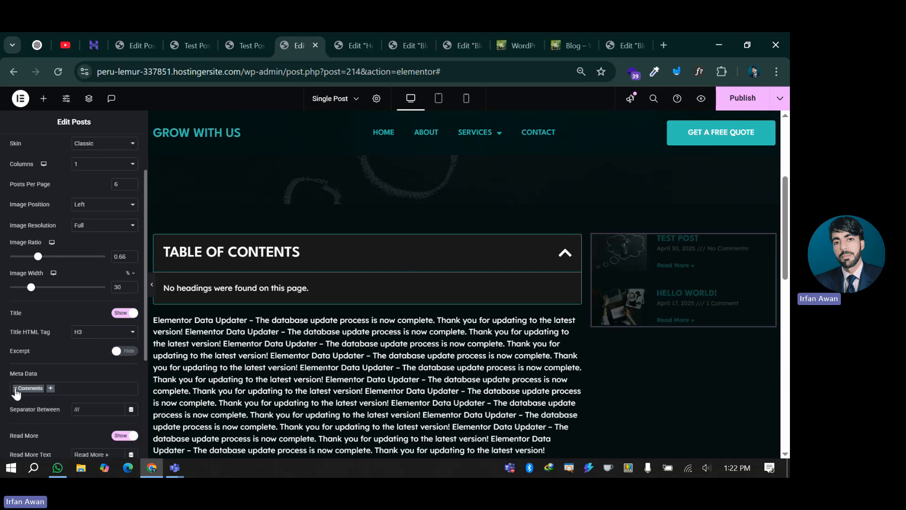
left_click(15, 388)
left_click(53, 352)
left_click(16, 388)
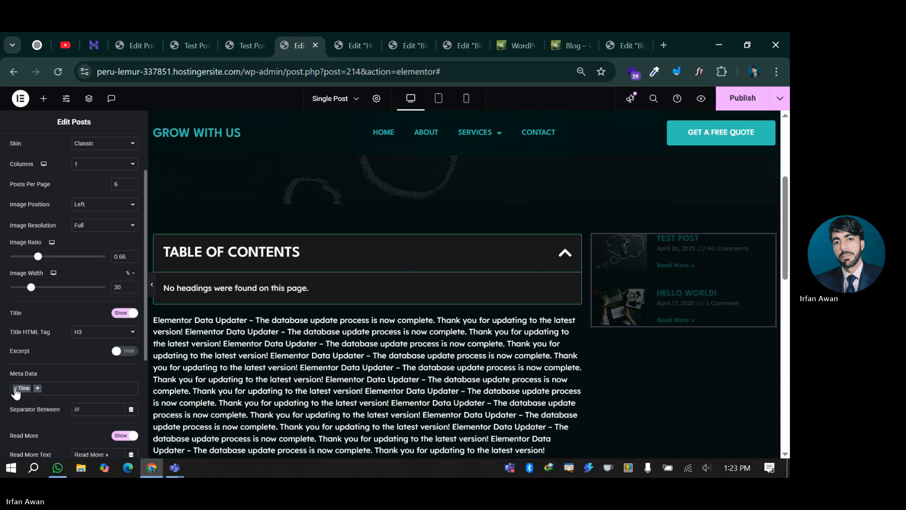
left_click(3, 300)
- Hide the Read More links in the Posts widget, comparing the list with and without them
scroll(19, 363, "down", 3)
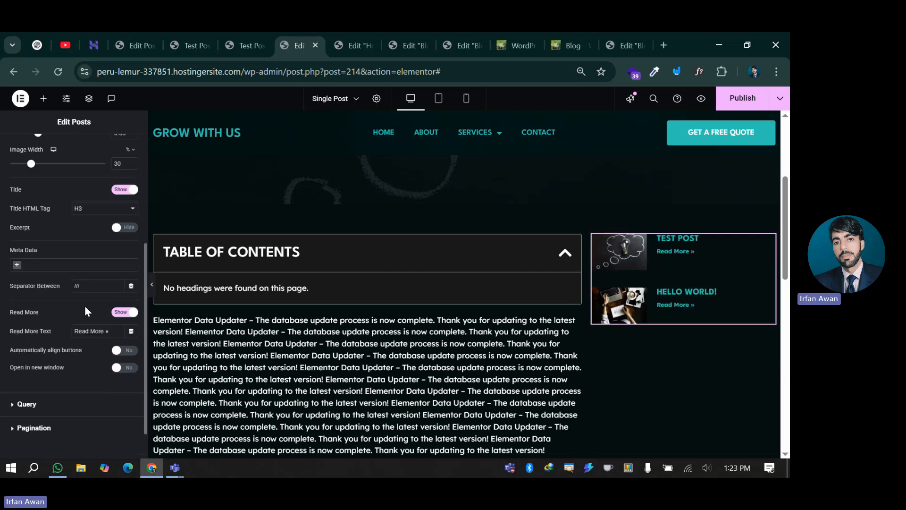
left_click(122, 312)
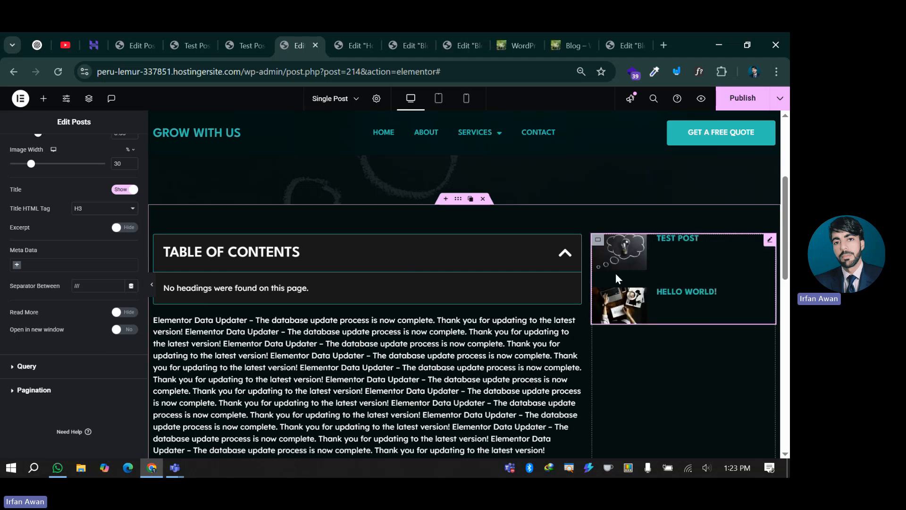
left_click(122, 313)
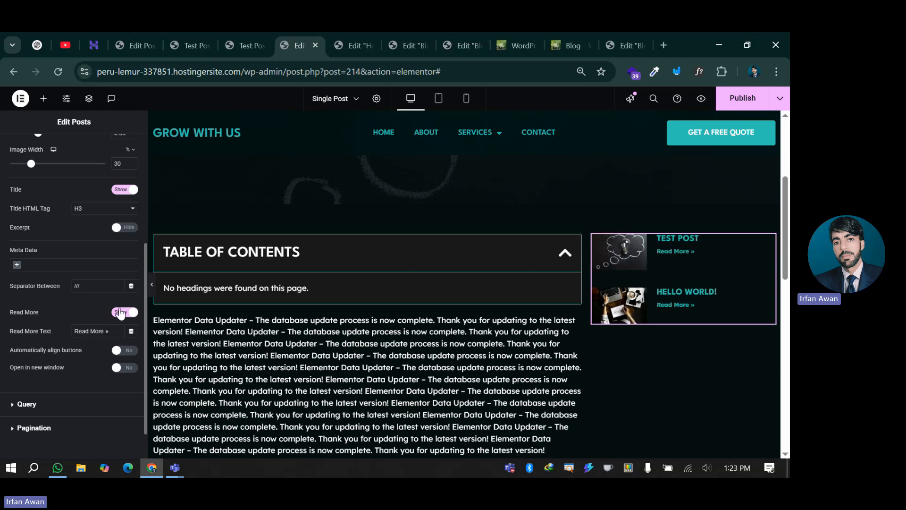
left_click(122, 313)
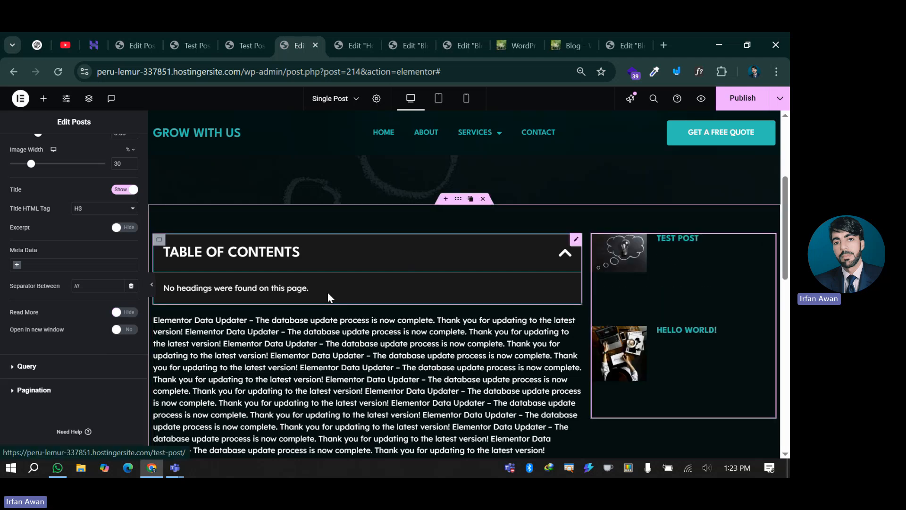
scroll(50, 221, "up", 3)
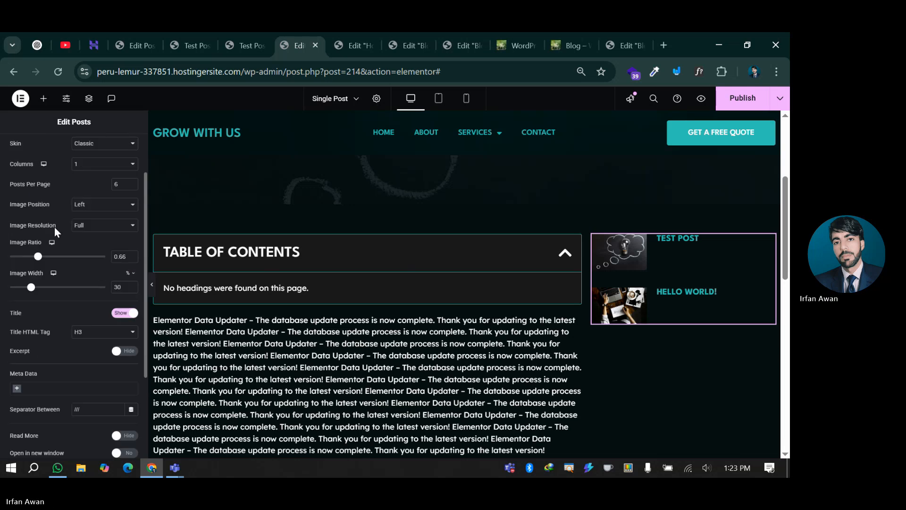
scroll(60, 240, "down", 3)
scroll(72, 325, "up", 5)
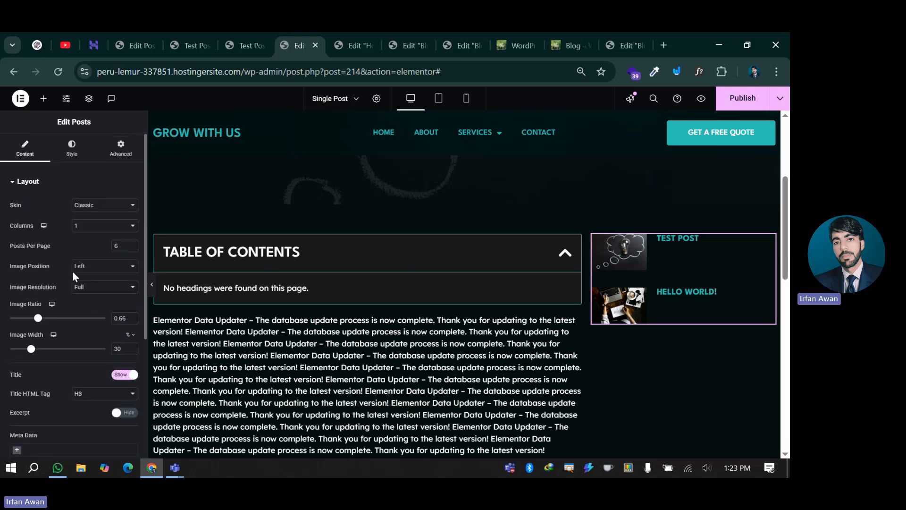
- Try several image ratios for the post thumbnails, including 1.01, and set the ratio to 0.70
left_click(76, 148)
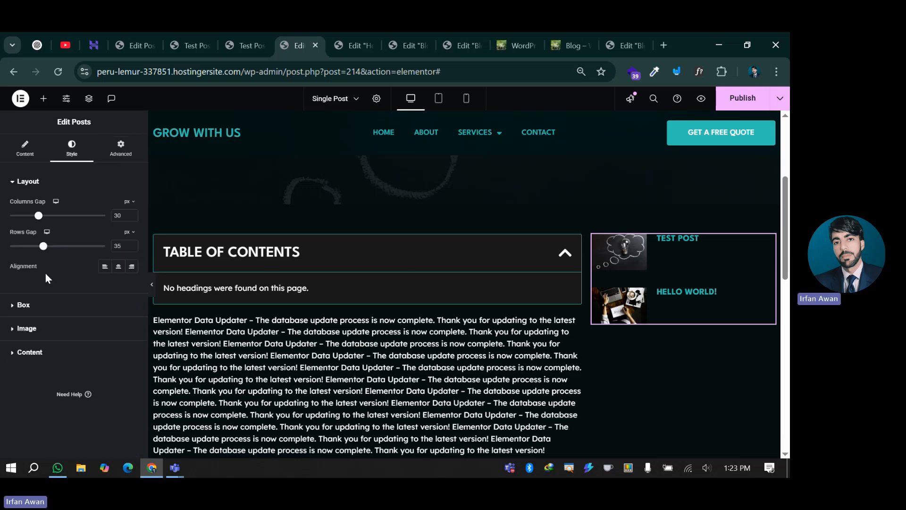
left_click(26, 152)
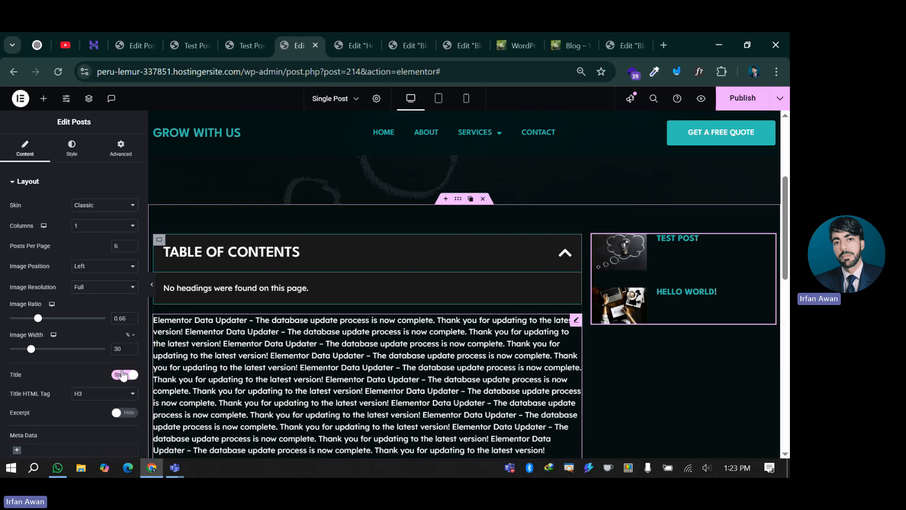
left_click_drag(38, 318, 72, 320)
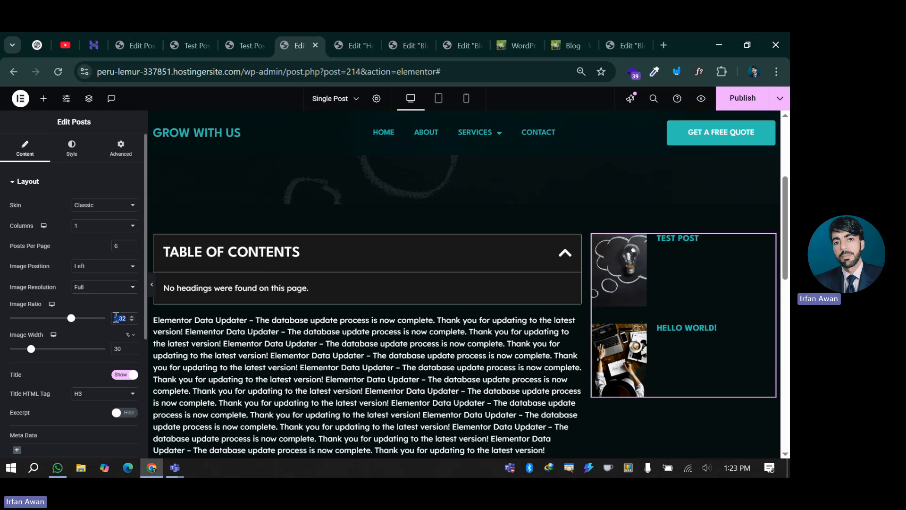
key("BackSpace")
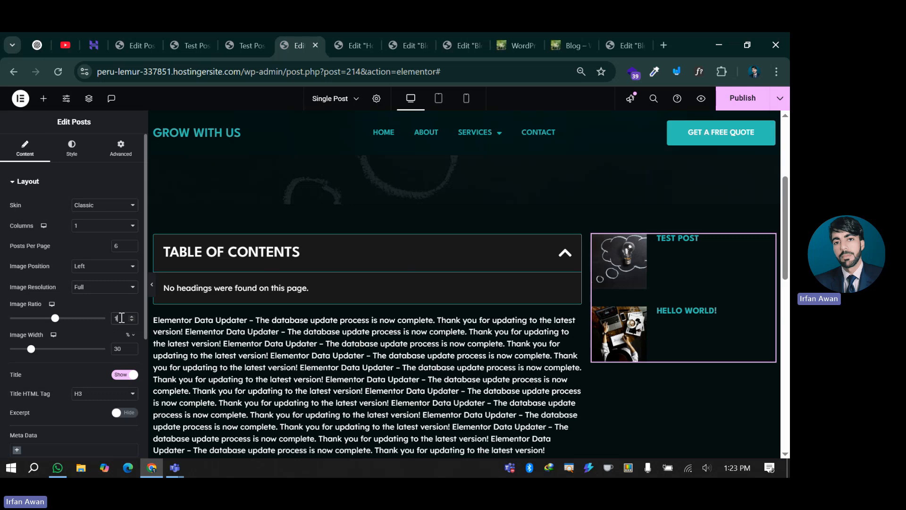
type("1.01")
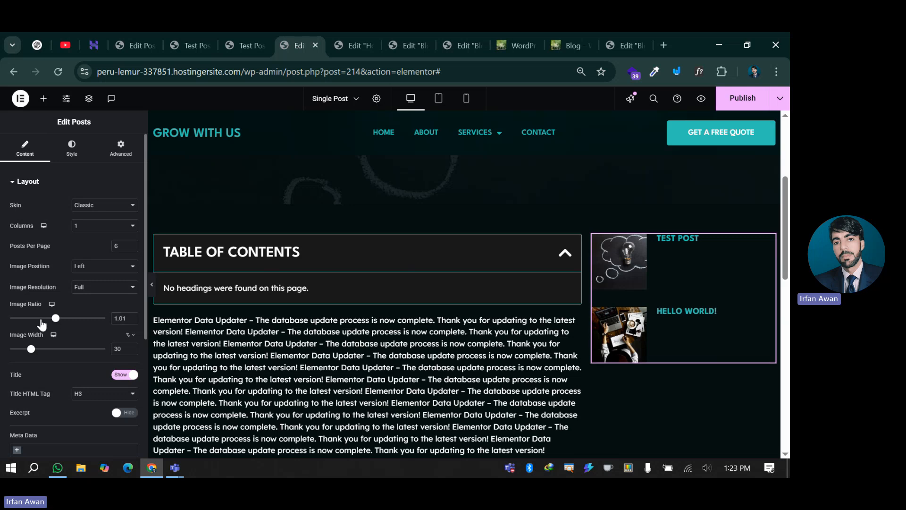
left_click(43, 318)
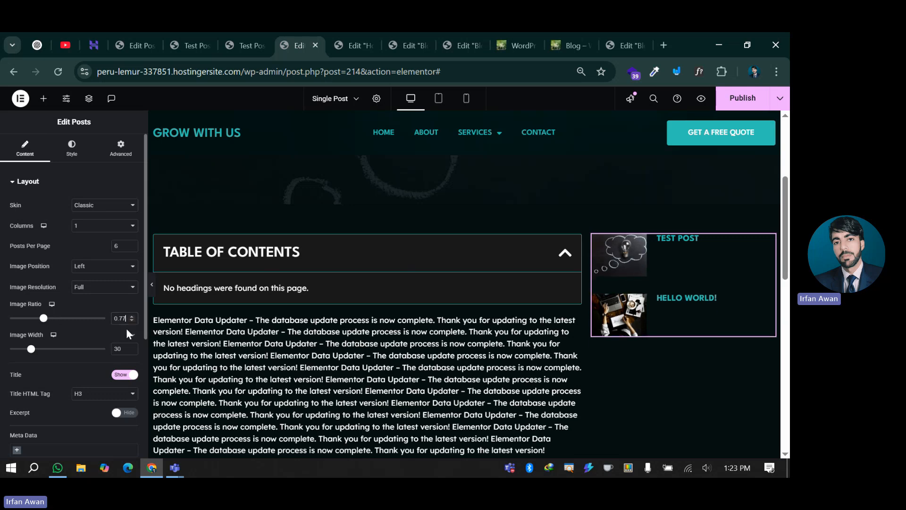
key("BackSpace")
type("0")
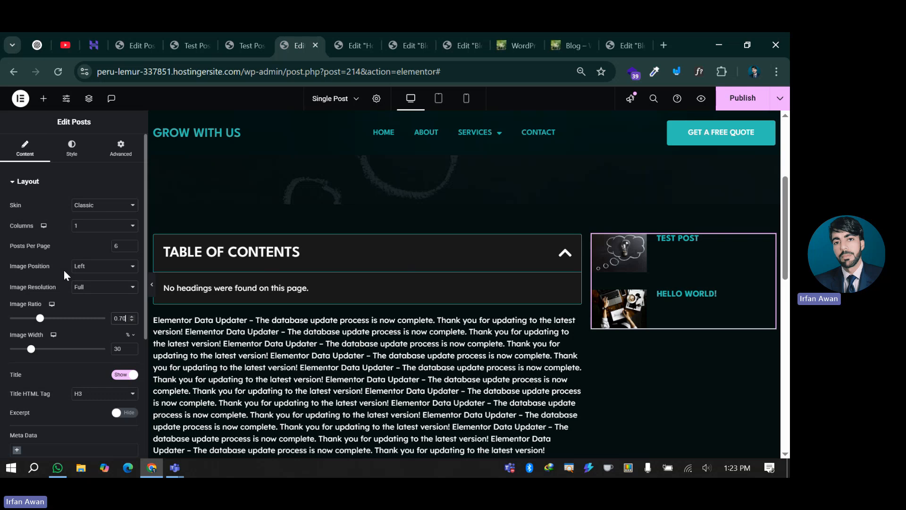
- Try the global Primary colour on the Posts widget's titles, and set them to the global Accent colour
scroll(63, 288, "down", 4)
scroll(104, 207, "up", 3)
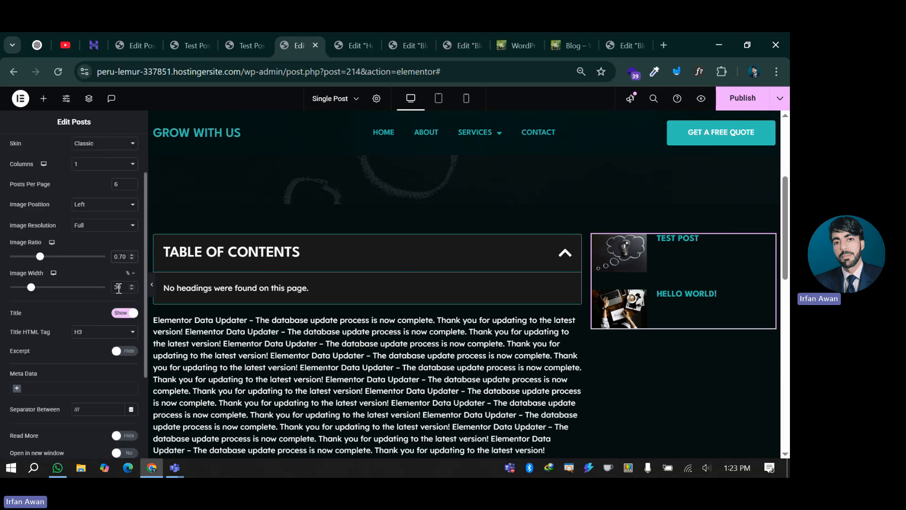
scroll(66, 336, "down", 3)
scroll(88, 190, "up", 4)
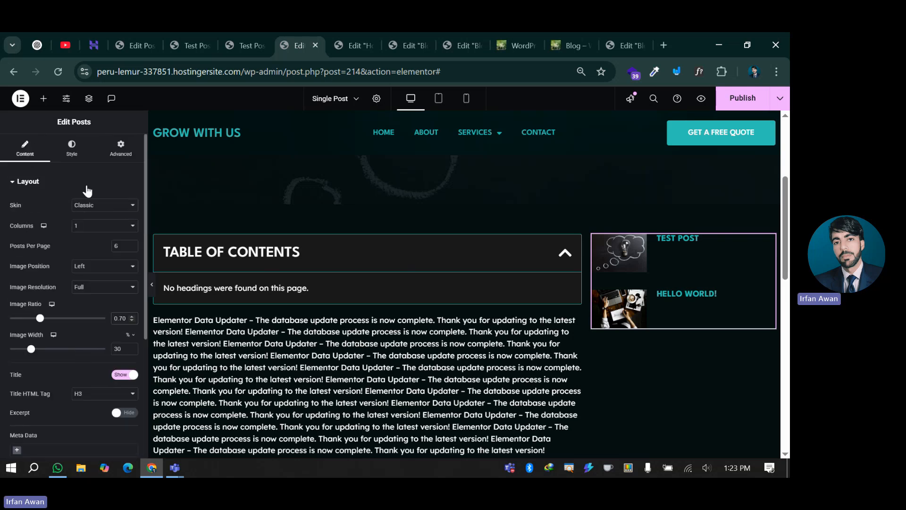
left_click(72, 146)
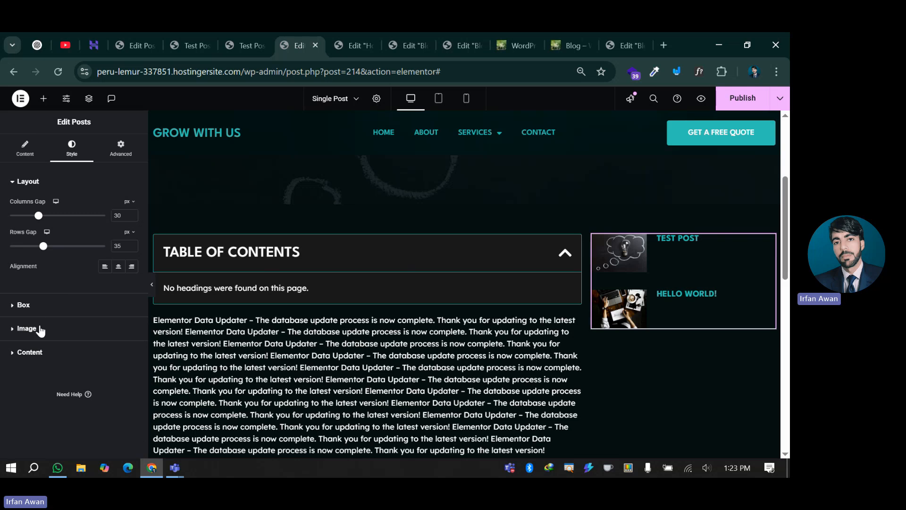
left_click(29, 352)
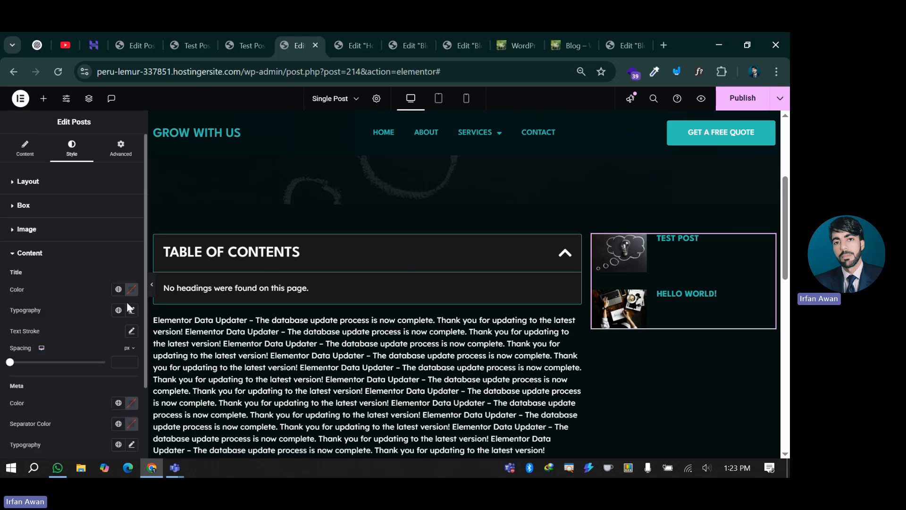
left_click(118, 289)
left_click(62, 332)
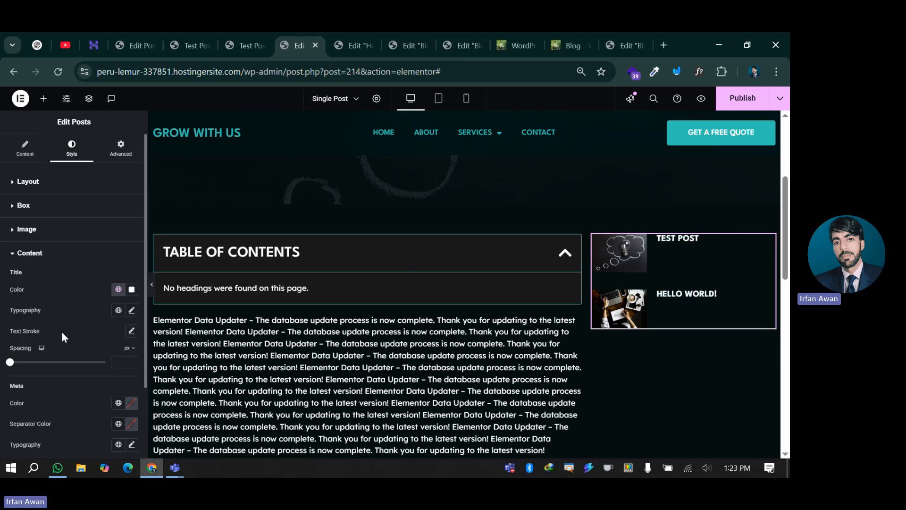
left_click(119, 290)
left_click(119, 331)
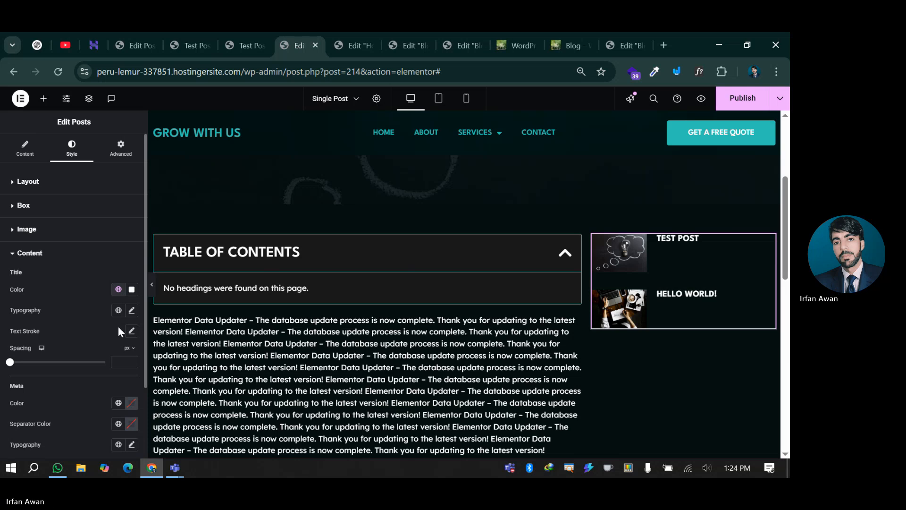
scroll(109, 415, "down", 2)
scroll(109, 412, "up", 2)
left_click(118, 289)
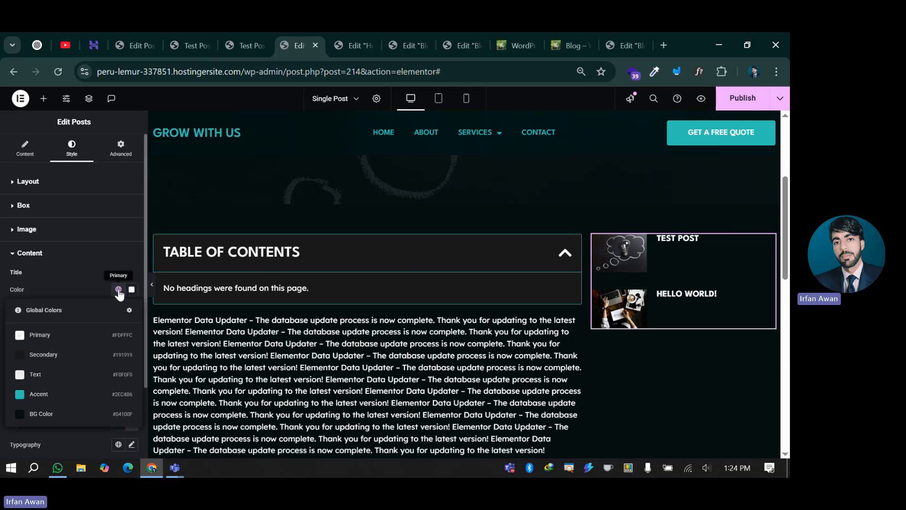
left_click(66, 394)
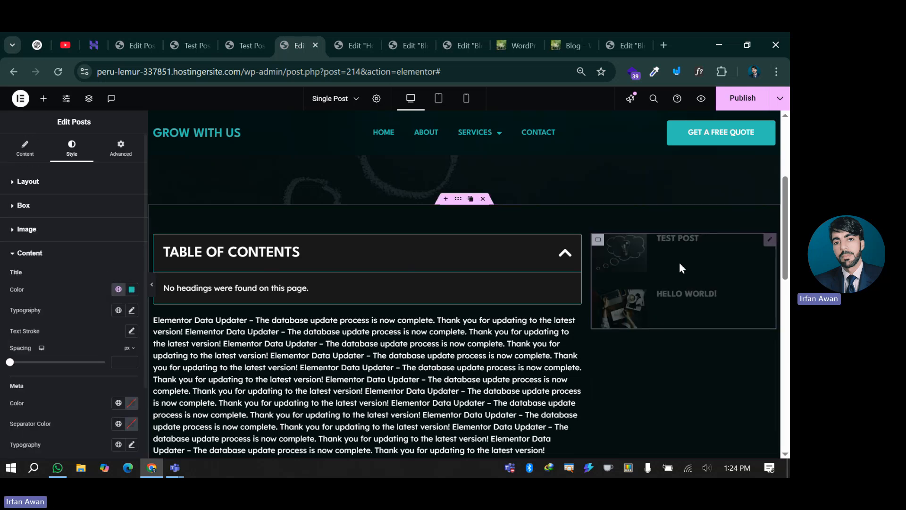
- Compare the global Accent and H6 typography on the post titles, and apply Accent
left_click(118, 311)
left_click(75, 212)
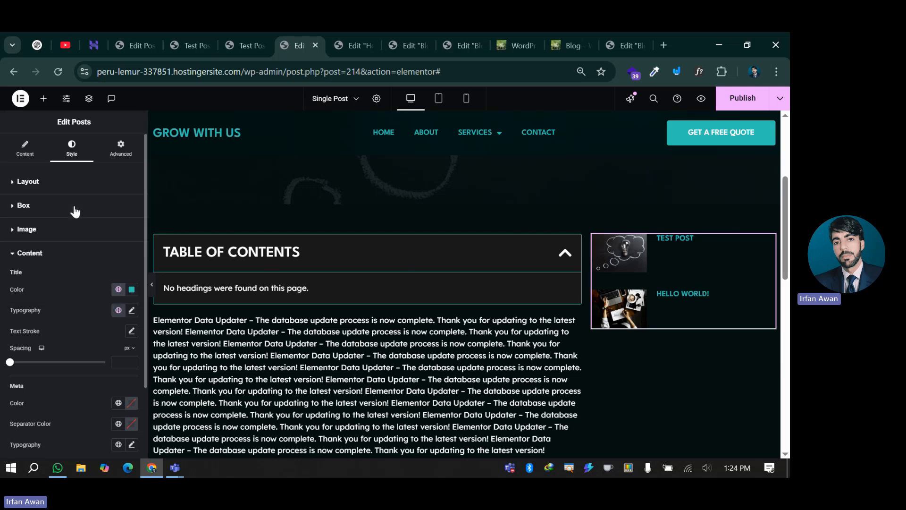
left_click(119, 311)
scroll(47, 222, "down", 1)
left_click(47, 280)
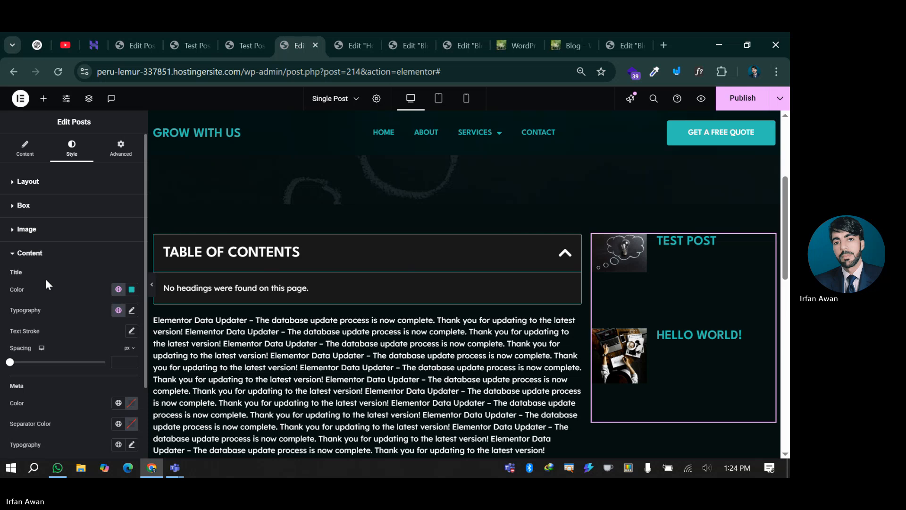
left_click(120, 311)
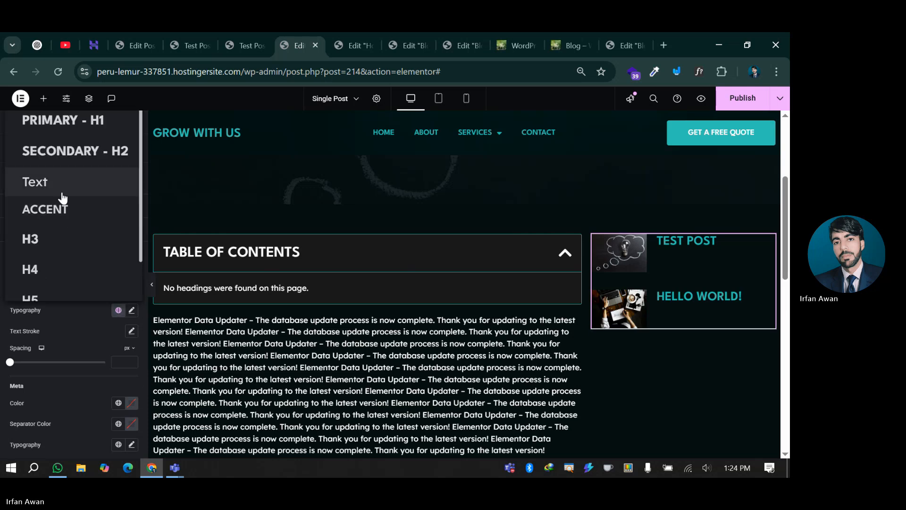
scroll(61, 222, "down", 1)
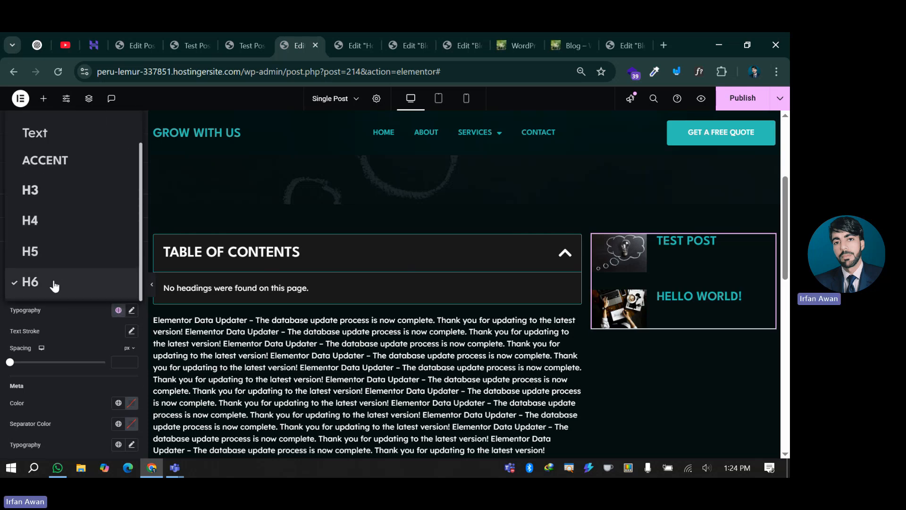
left_click(119, 312)
left_click(119, 312)
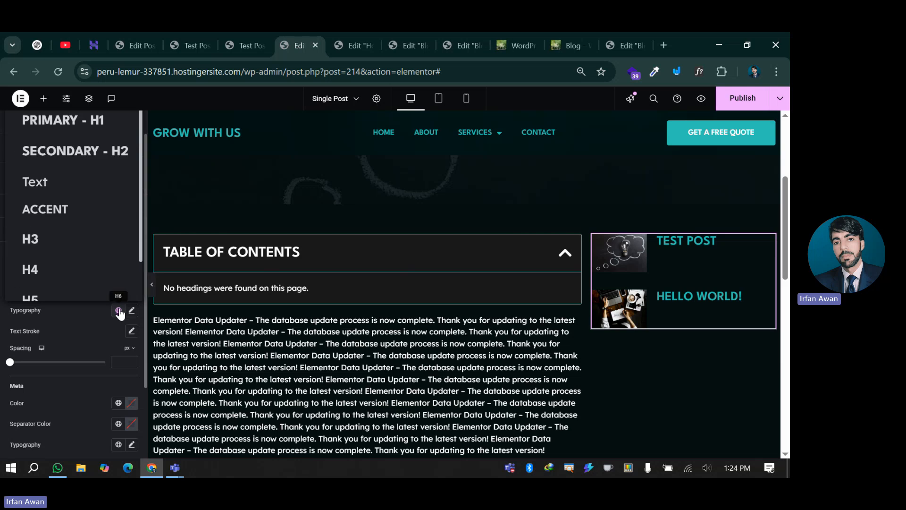
left_click(46, 220)
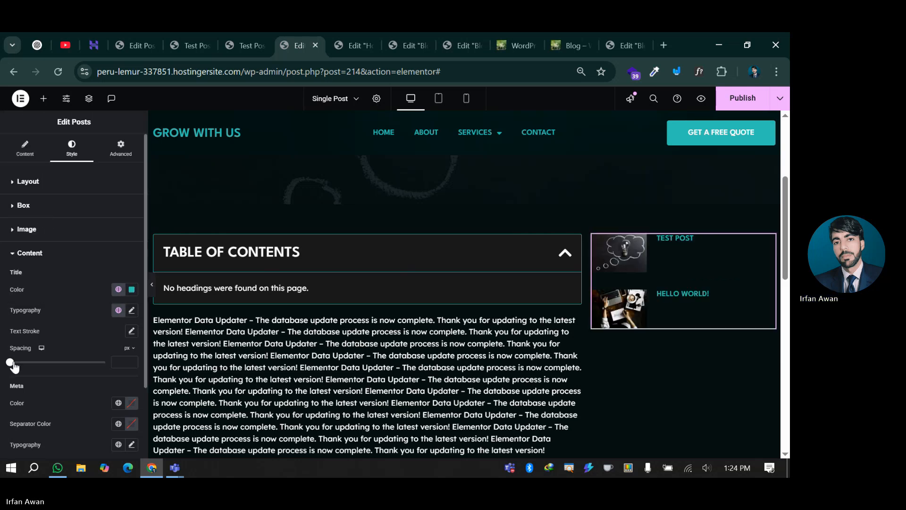
- Try a wider image spacing on the post thumbnails, set it back to 20 px, and give the images a border radius of 5 px
left_click_drag(10, 363, 15, 362)
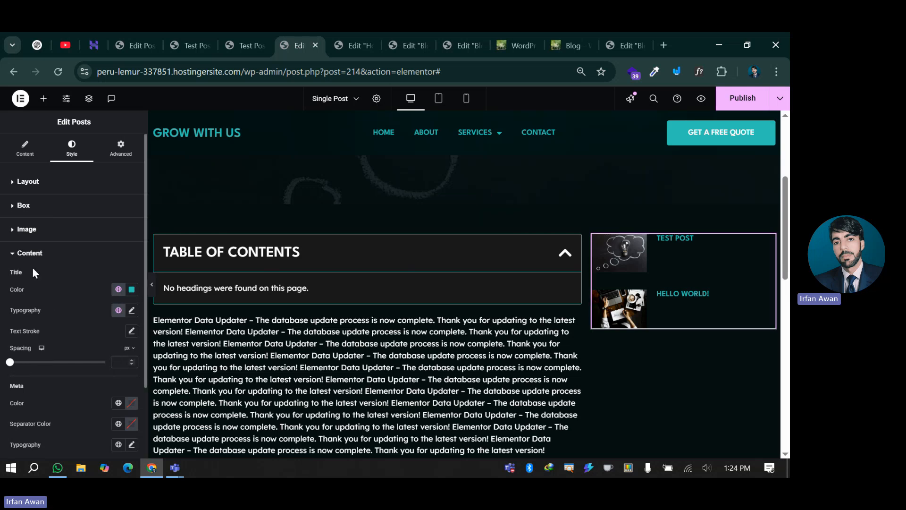
left_click(30, 230)
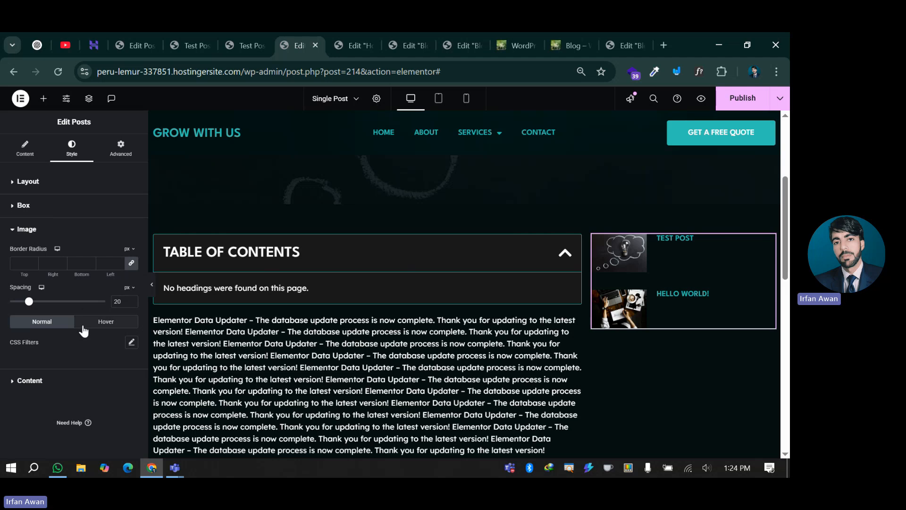
left_click_drag(29, 304, 66, 305)
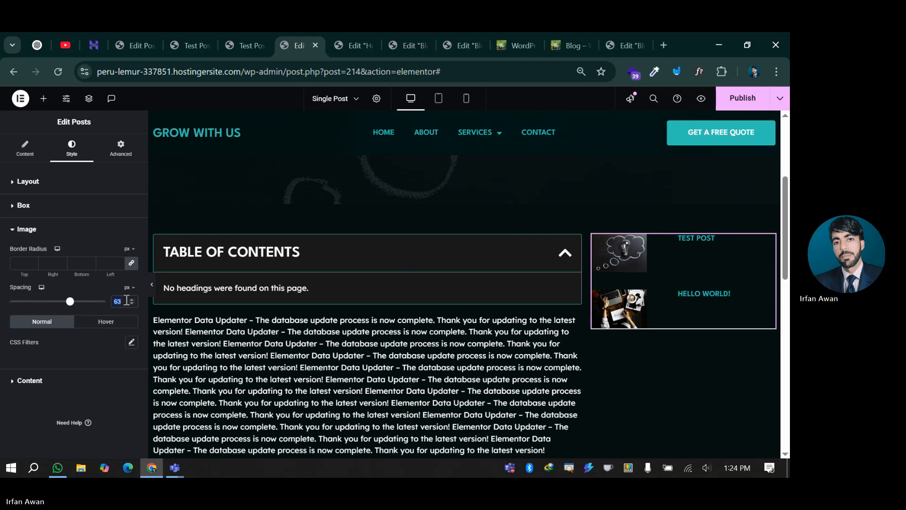
type("20")
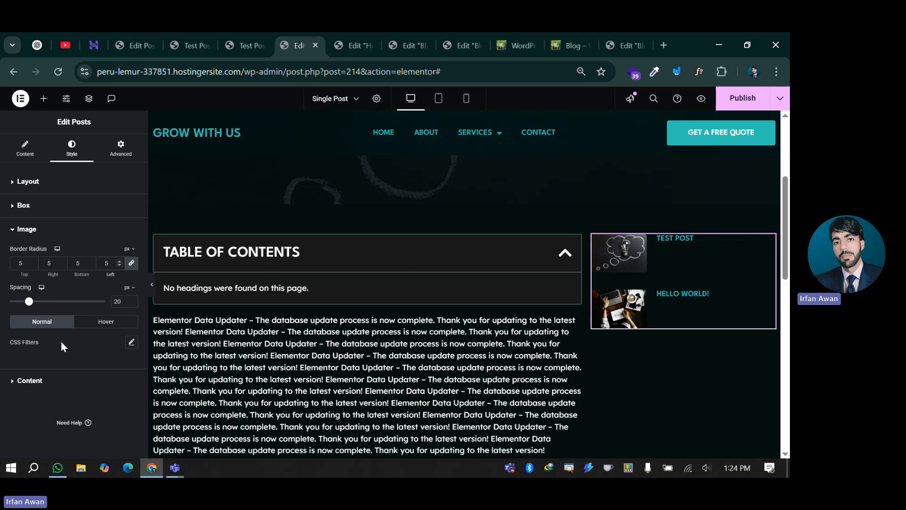
- Try a white global background colour on the Posts widget's boxes, and clear it
left_click(31, 207)
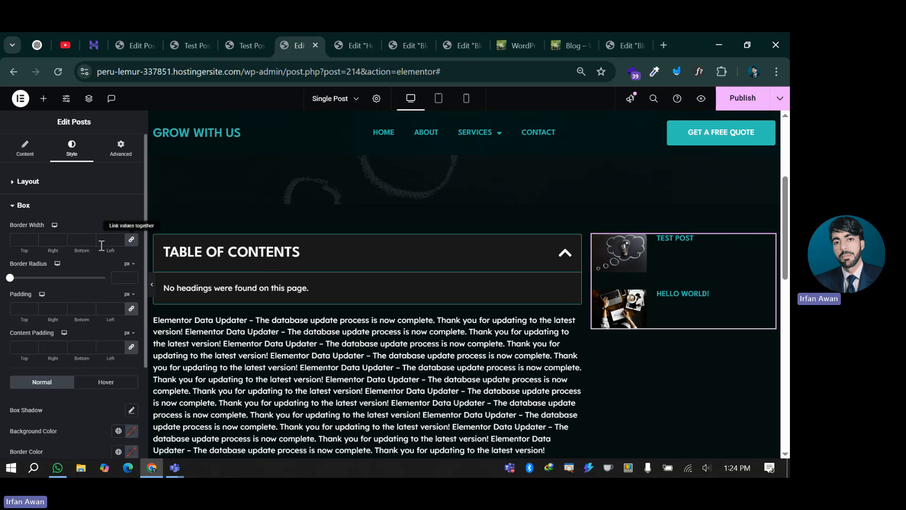
scroll(52, 356, "down", 3)
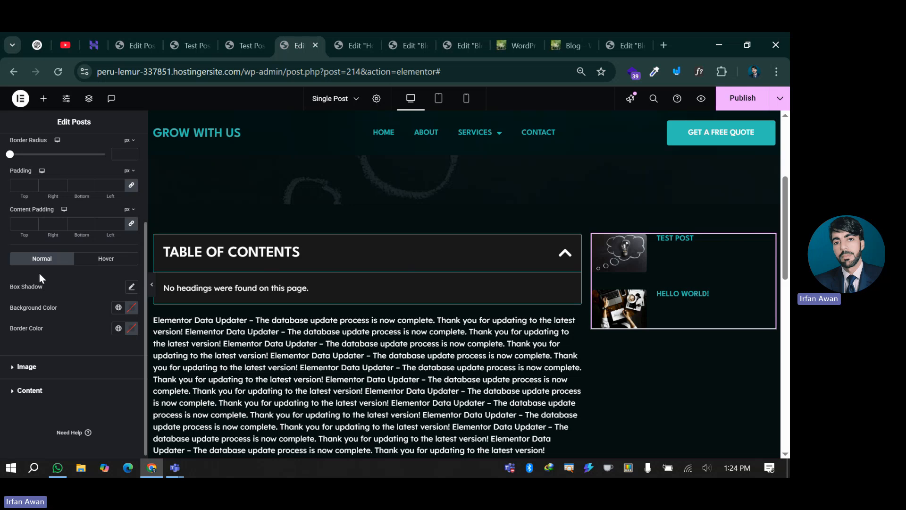
left_click(119, 307)
left_click(69, 352)
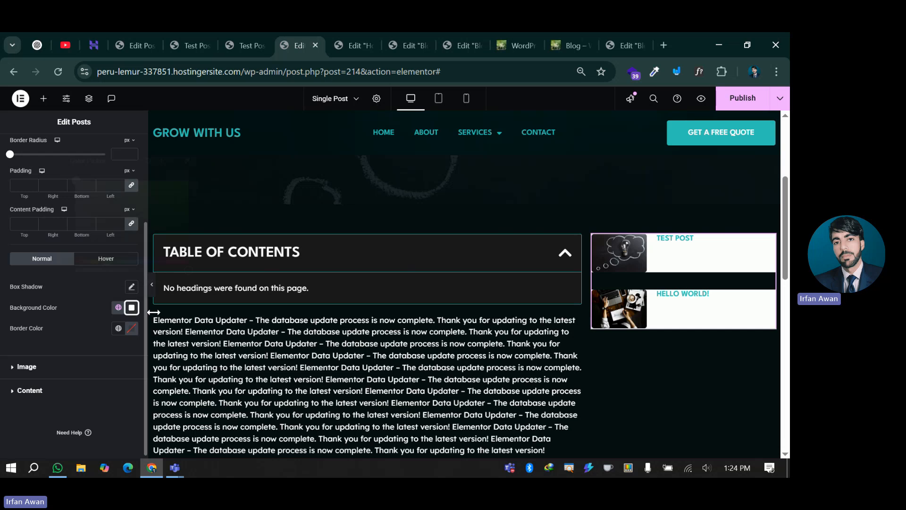
left_click(132, 309)
left_click(147, 161)
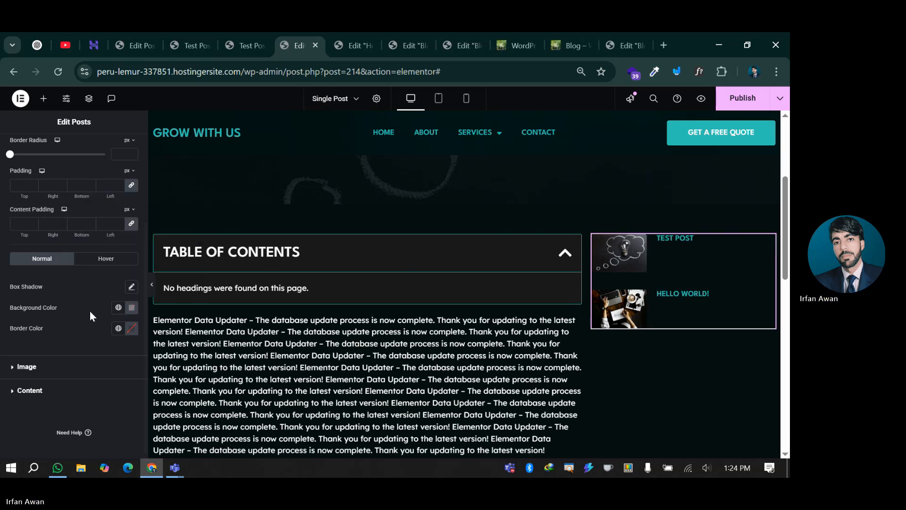
scroll(623, 293, "down", 2)
scroll(618, 294, "up", 2)
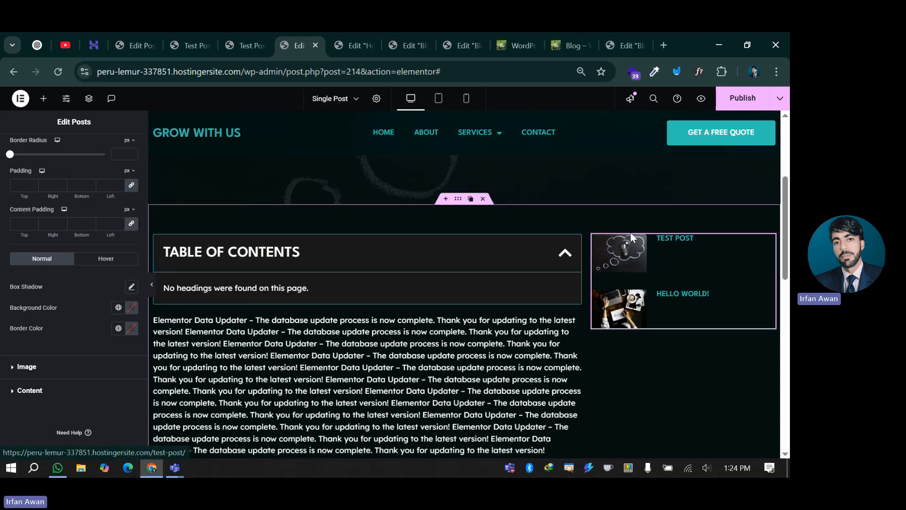
- Switch the preview to Tablet Portrait and review the template's layout from the hero down to the comment form
scroll(537, 287, "down", 2)
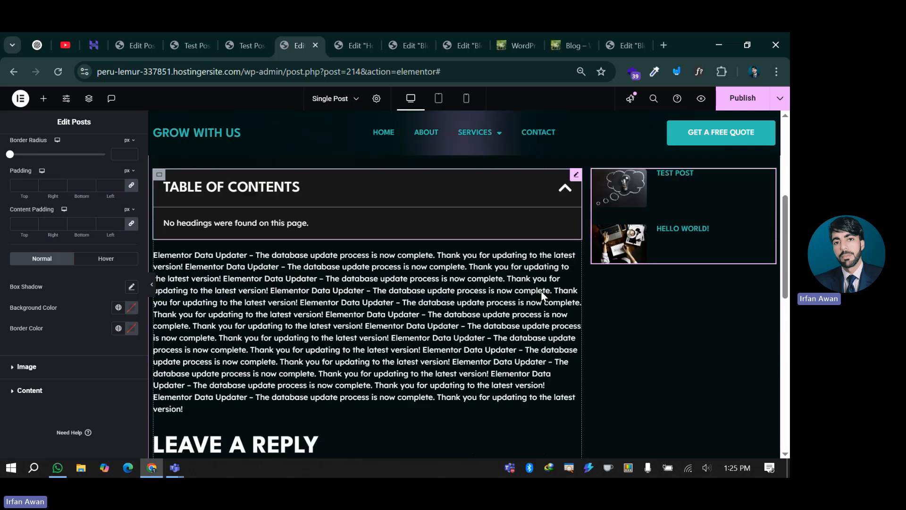
scroll(537, 256, "up", 2)
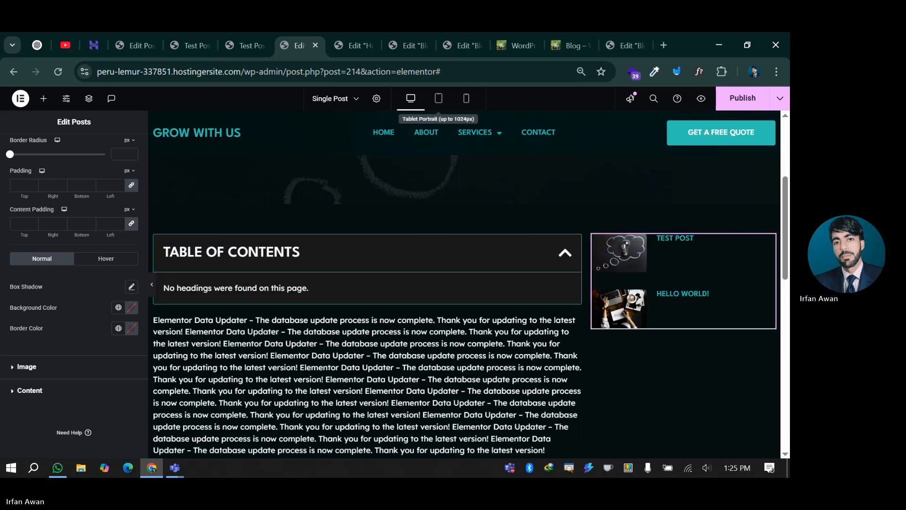
left_click(439, 98)
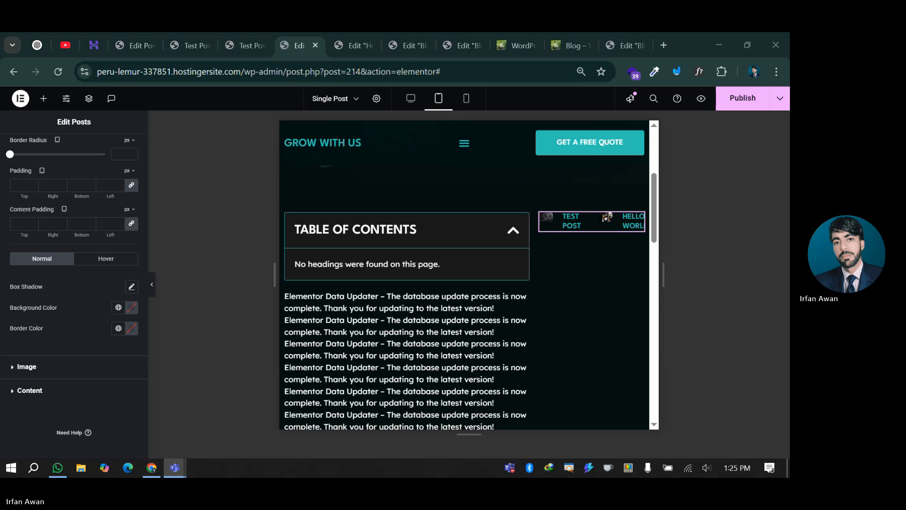
left_click(57, 467)
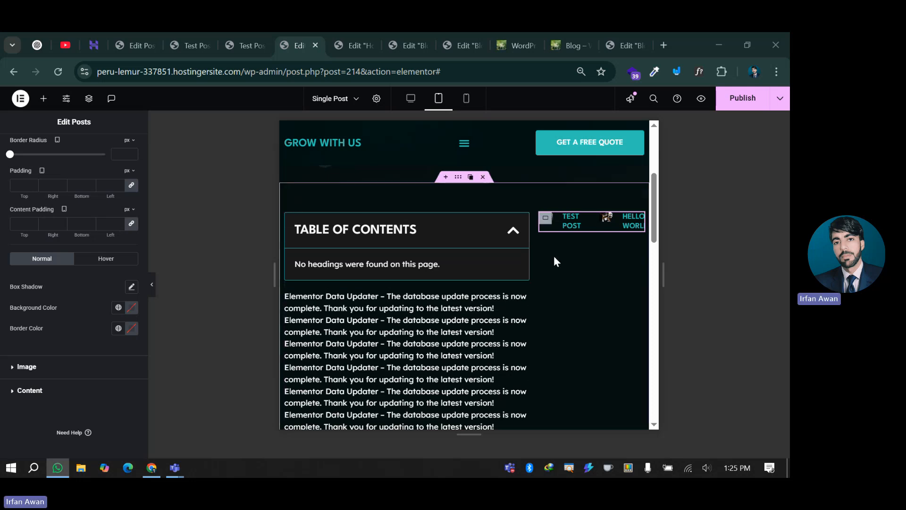
scroll(333, 313, "down", 1)
scroll(427, 311, "up", 3)
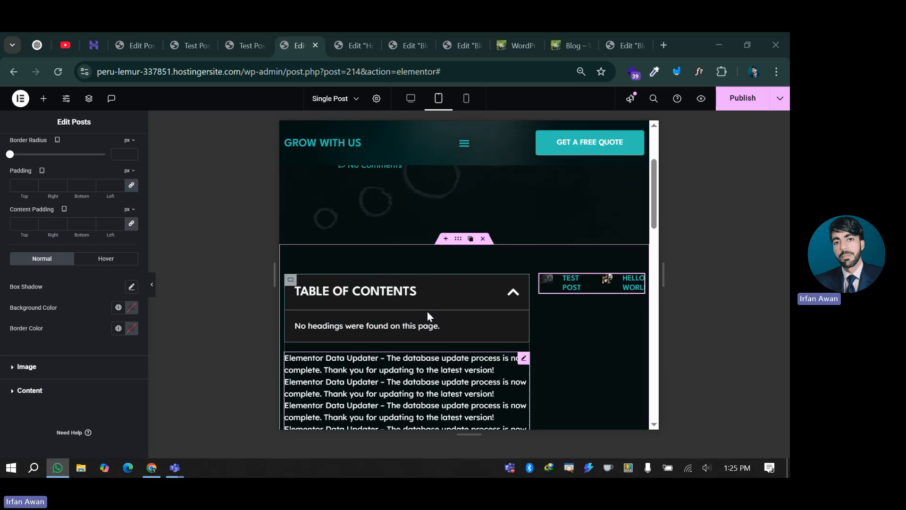
scroll(428, 302, "down", 10)
scroll(431, 304, "up", 10)
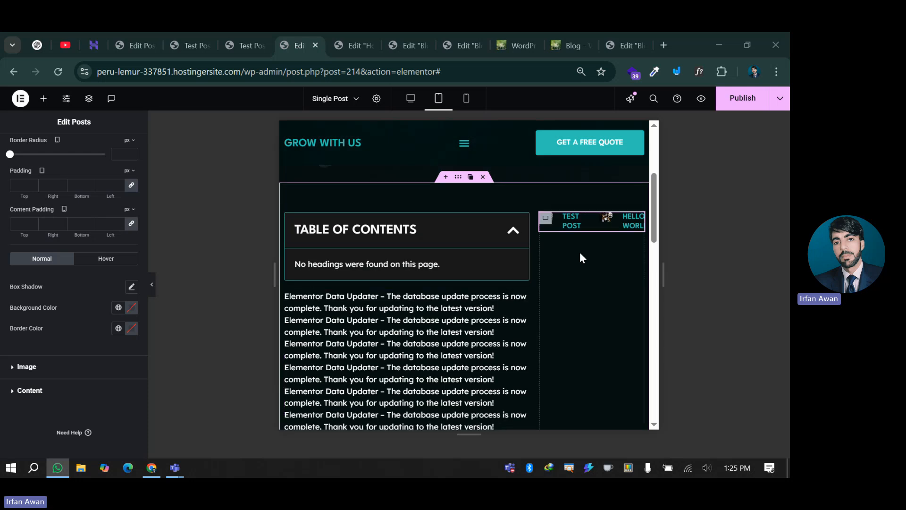
scroll(500, 304, "down", 10)
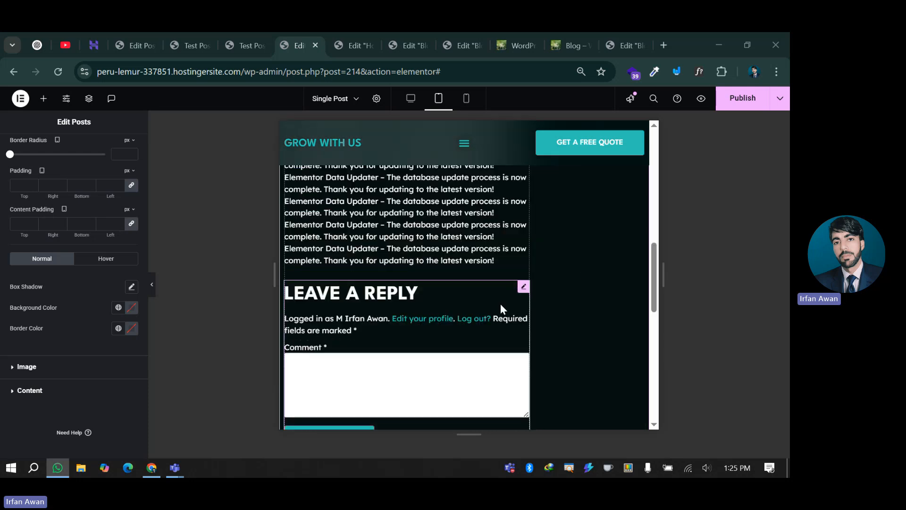
scroll(500, 304, "up", 12)
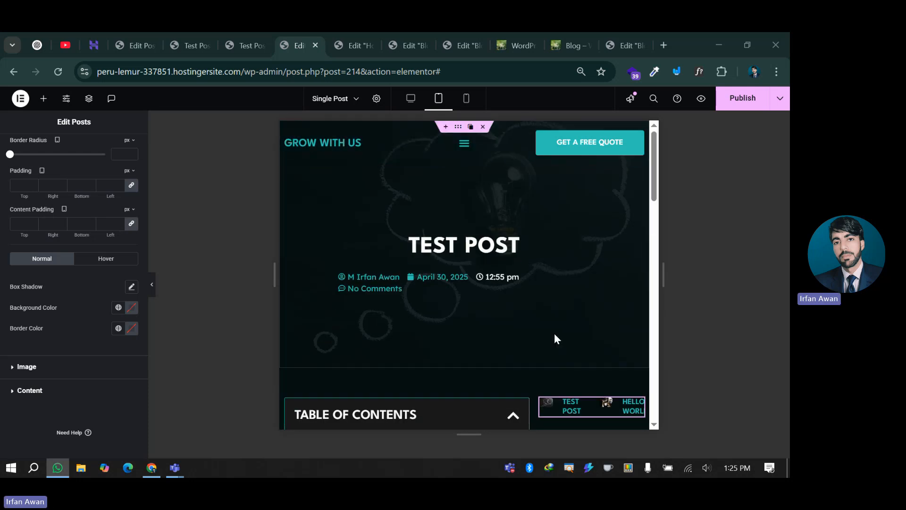
scroll(554, 332, "down", 3)
scroll(95, 222, "up", 3)
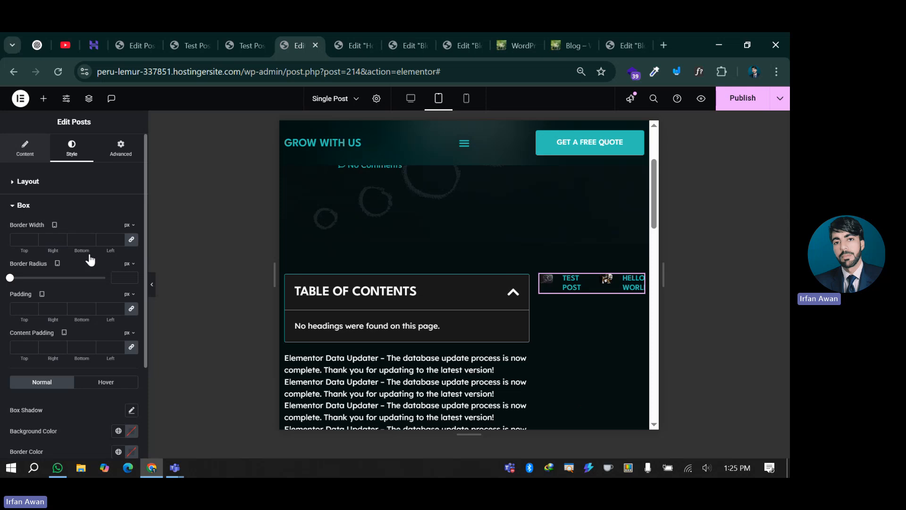
- Set the Posts widget to 1 column on tablet and check the sidebar alongside the post content
scroll(116, 270, "down", 3)
scroll(93, 251, "up", 3)
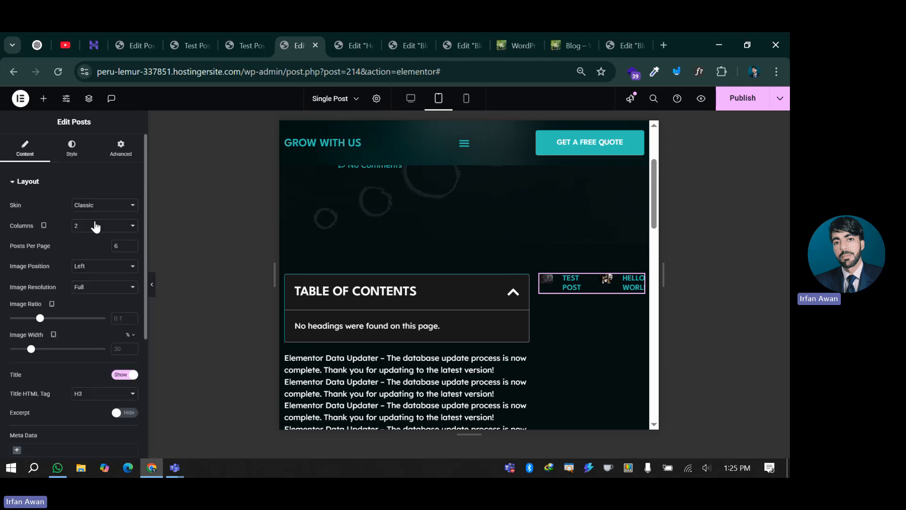
left_click(94, 227)
left_click(94, 242)
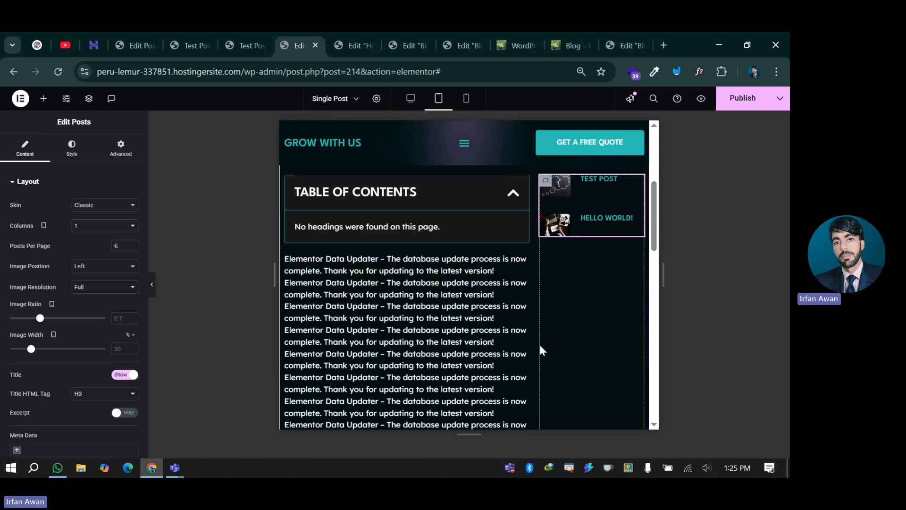
scroll(539, 342, "down", 5)
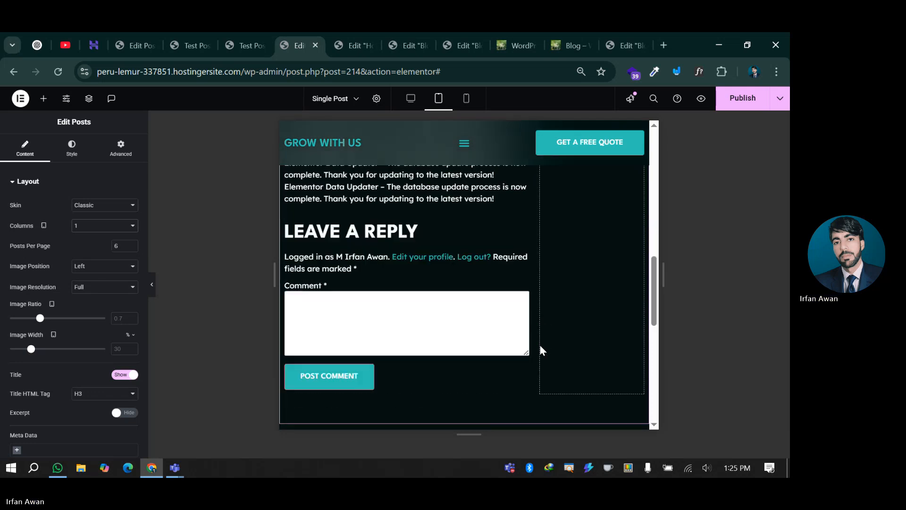
scroll(538, 342, "up", 10)
scroll(539, 347, "down", 10)
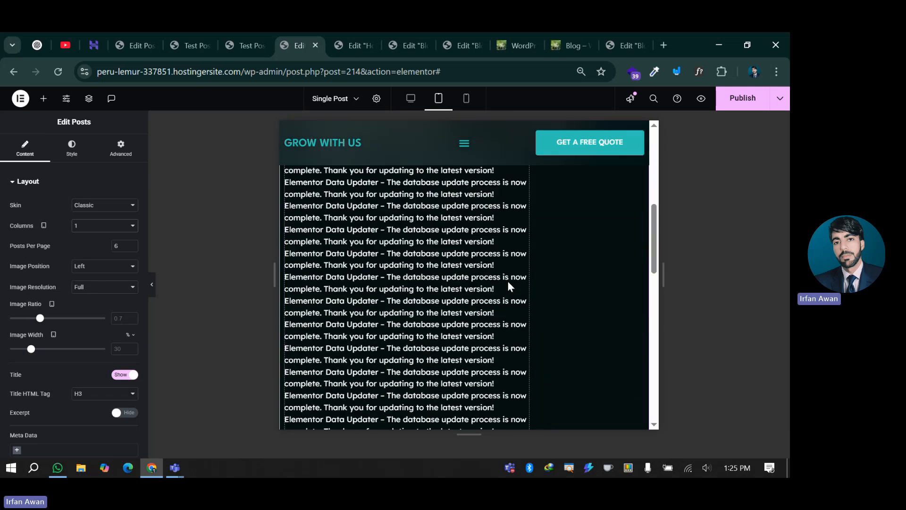
scroll(517, 295, "down", 4)
scroll(518, 296, "up", 9)
scroll(517, 296, "down", 9)
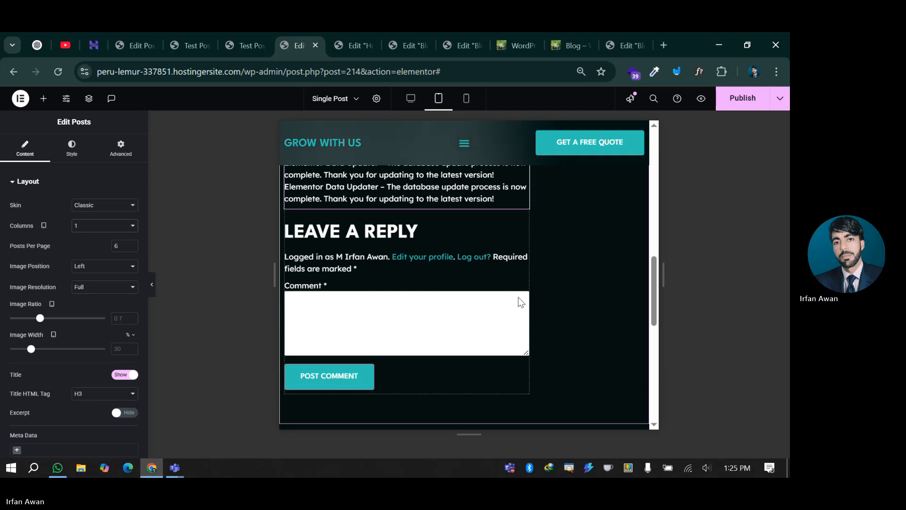
scroll(598, 276, "up", 10)
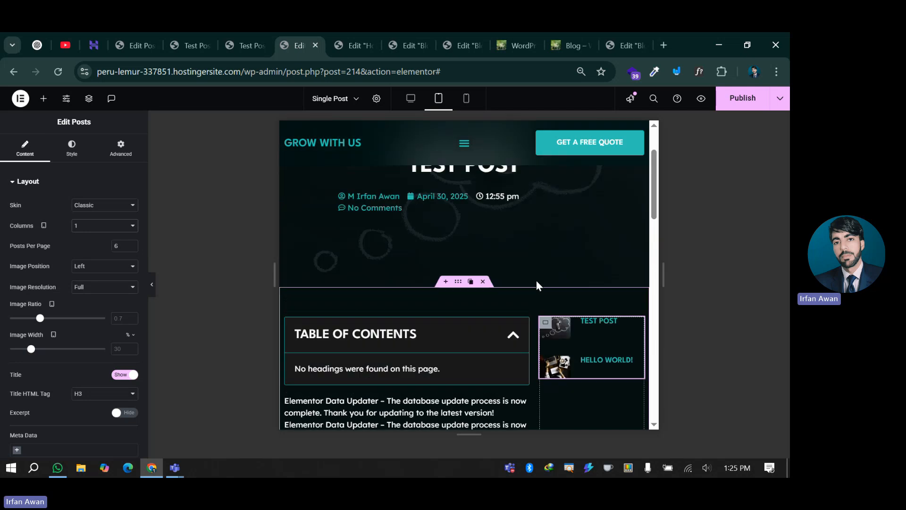
- Set the direction of the outer container holding the post content and sidebar to vertical column on tablet
left_click(458, 301)
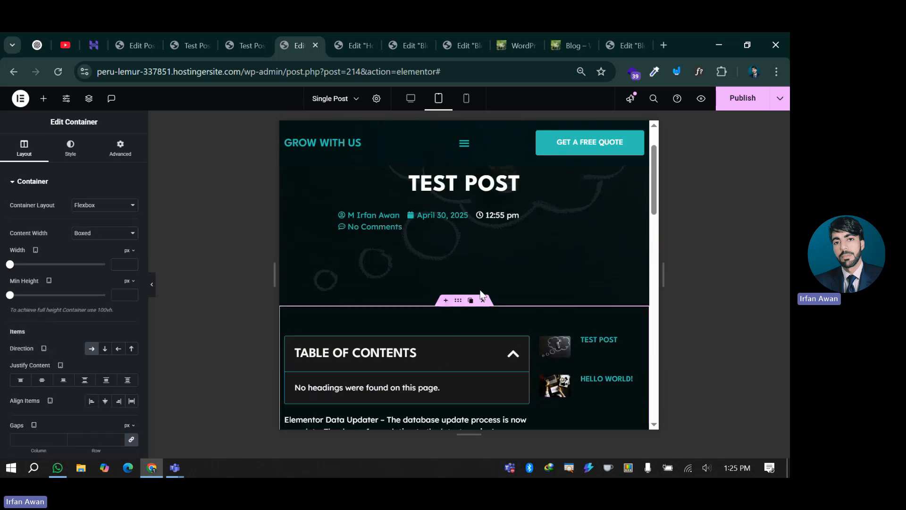
scroll(347, 363, "down", 5)
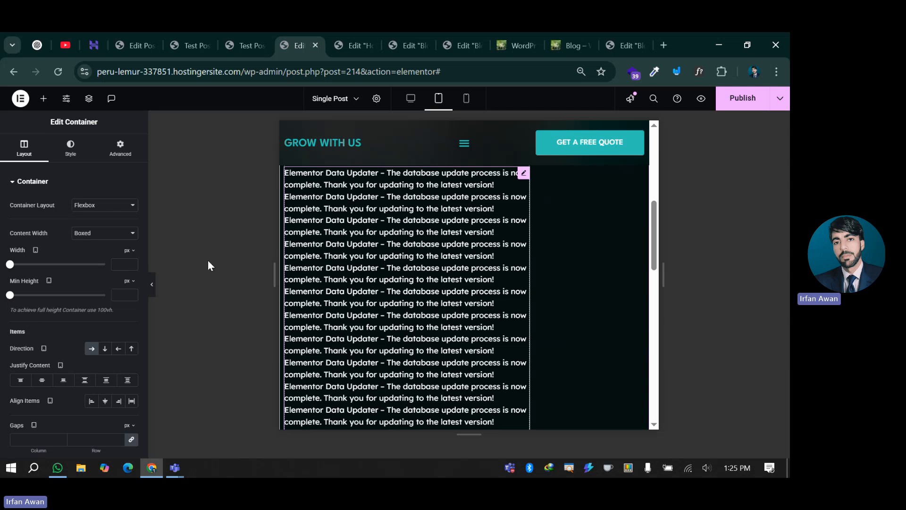
left_click(104, 351)
scroll(515, 333, "up", 5)
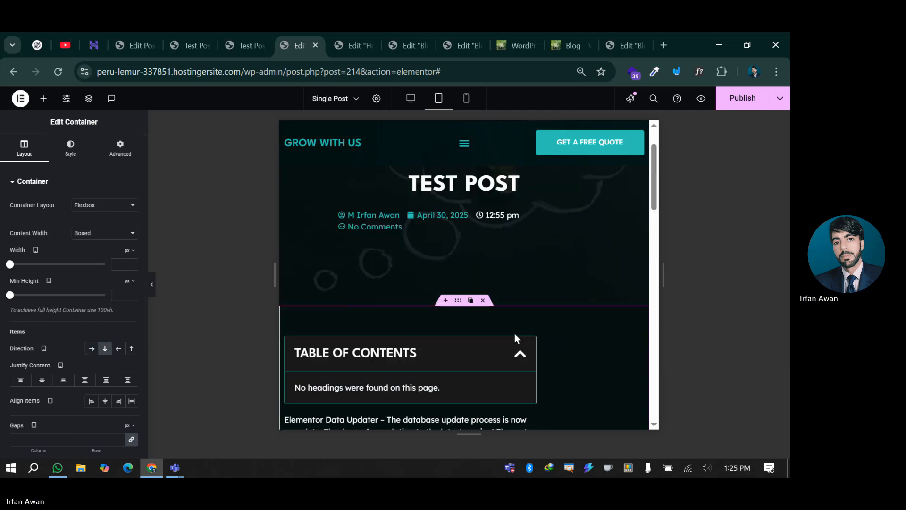
- Set the tablet width of the inner container holding the table of contents, post content and comments to 100%
left_click(290, 340)
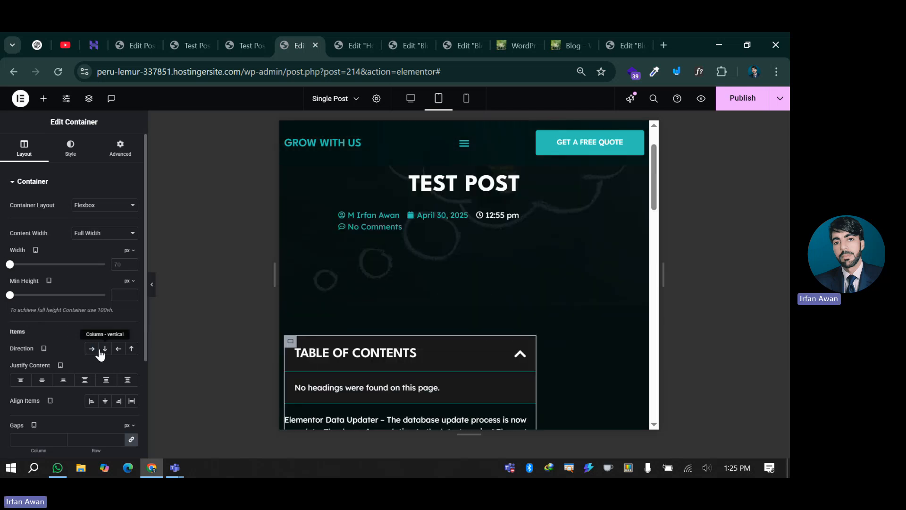
left_click(127, 250)
left_click(126, 266)
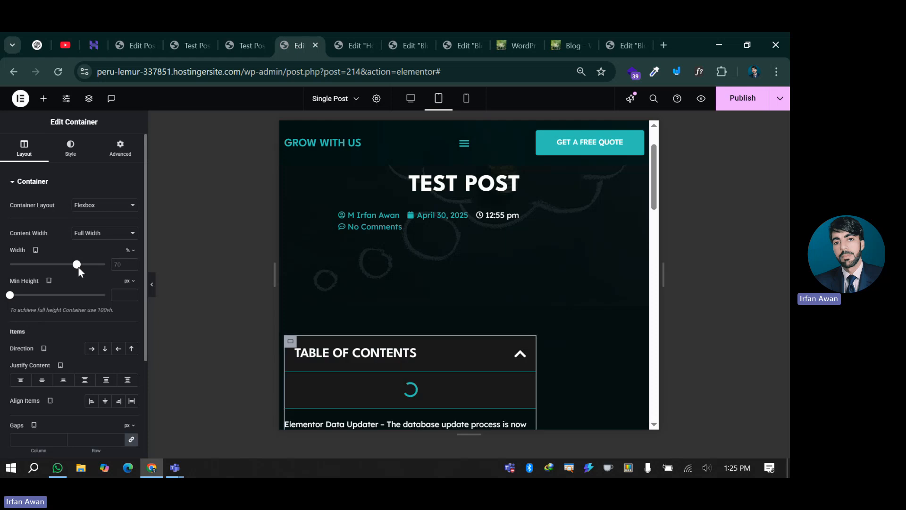
left_click_drag(77, 266, 131, 265)
scroll(373, 293, "down", 10)
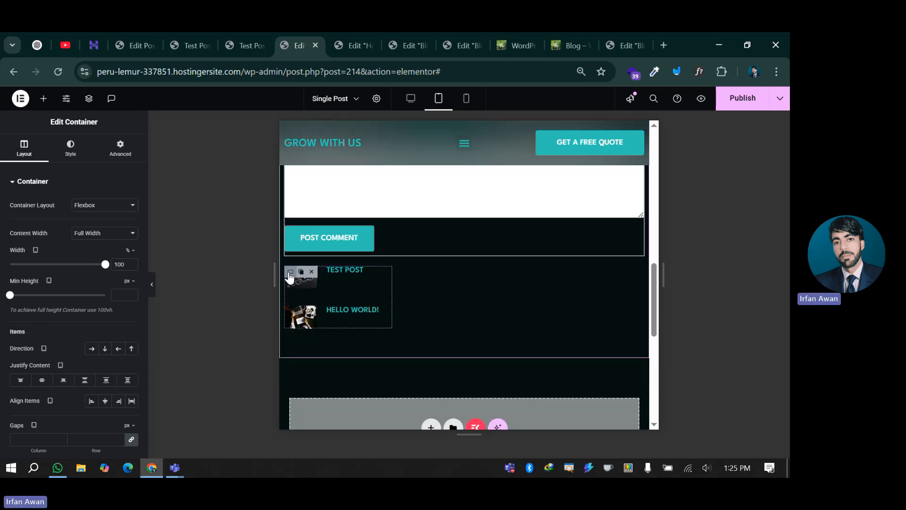
- Set the tablet width of the inner container holding the Posts widget to 100%
left_click(291, 278)
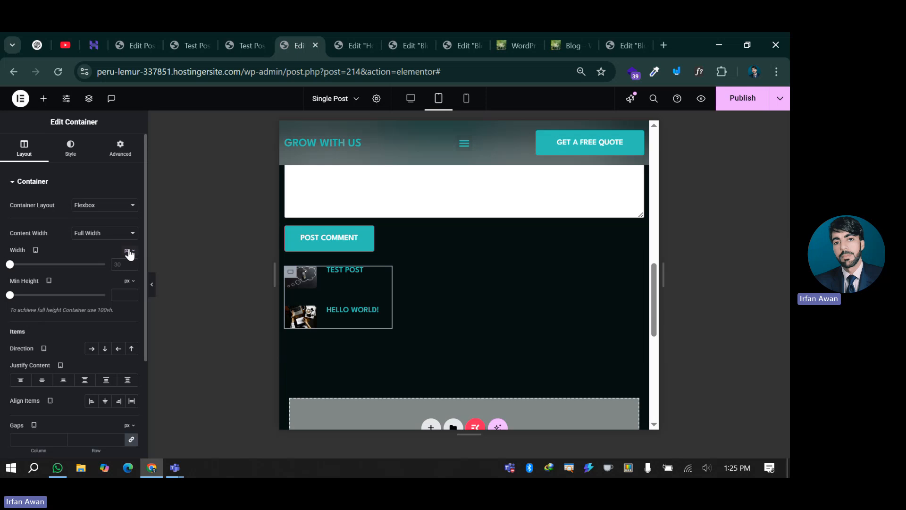
left_click(127, 265)
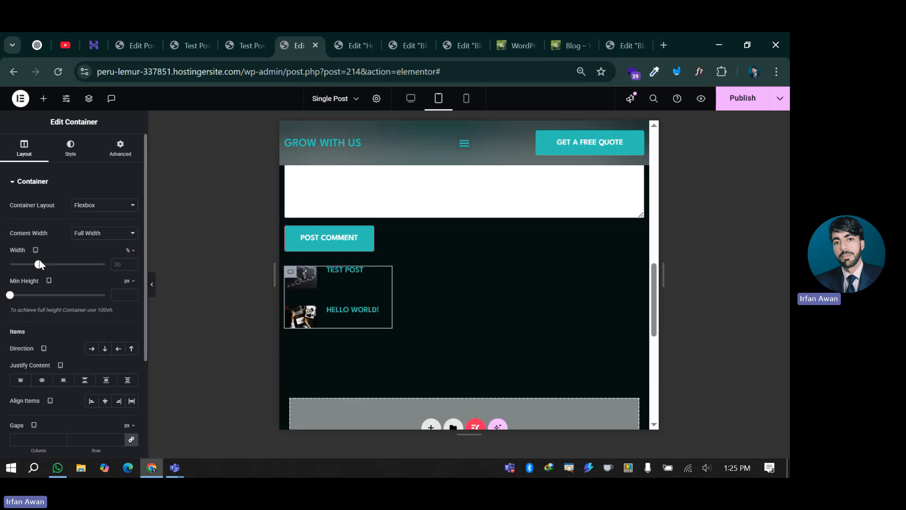
left_click_drag(39, 264, 132, 264)
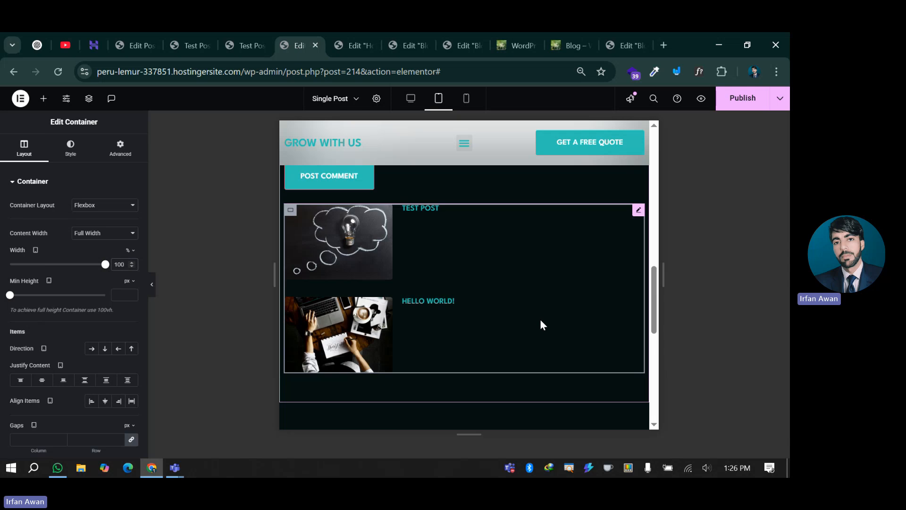
- Set the image position of the Posts widget below the comments to Top
left_click(637, 212)
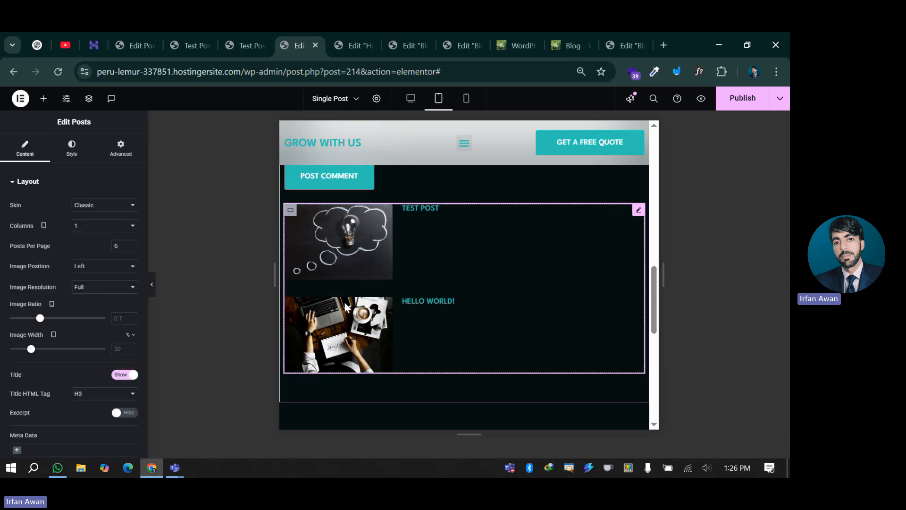
left_click(89, 267)
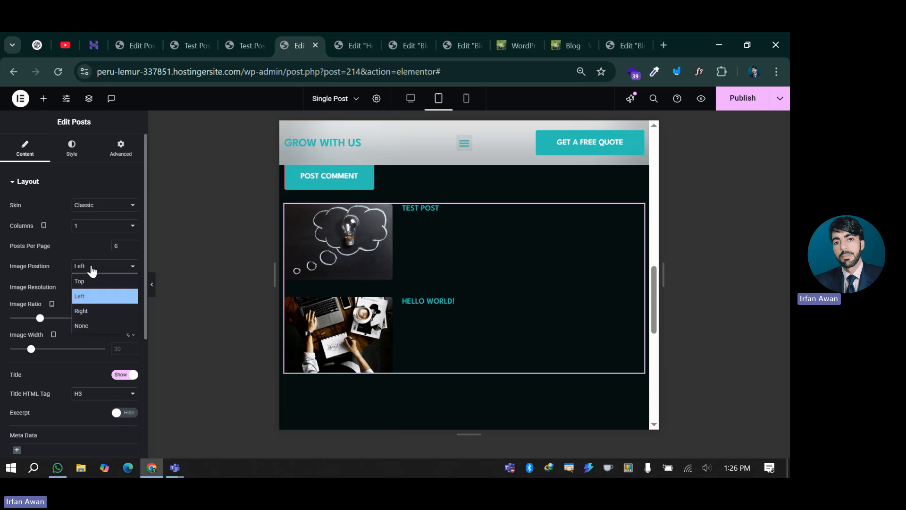
left_click(92, 280)
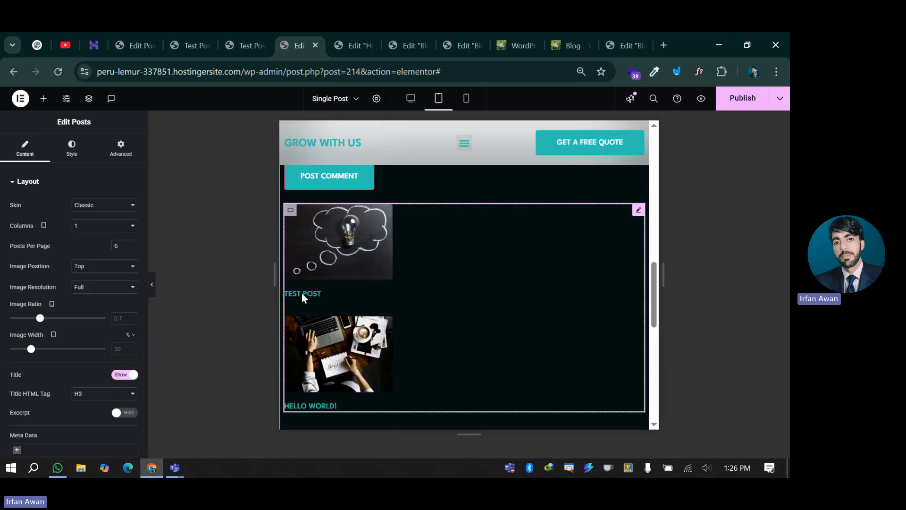
- Set the Posts widget to 3 columns on tablet with an image width of 100%
left_click(104, 225)
left_click(91, 264)
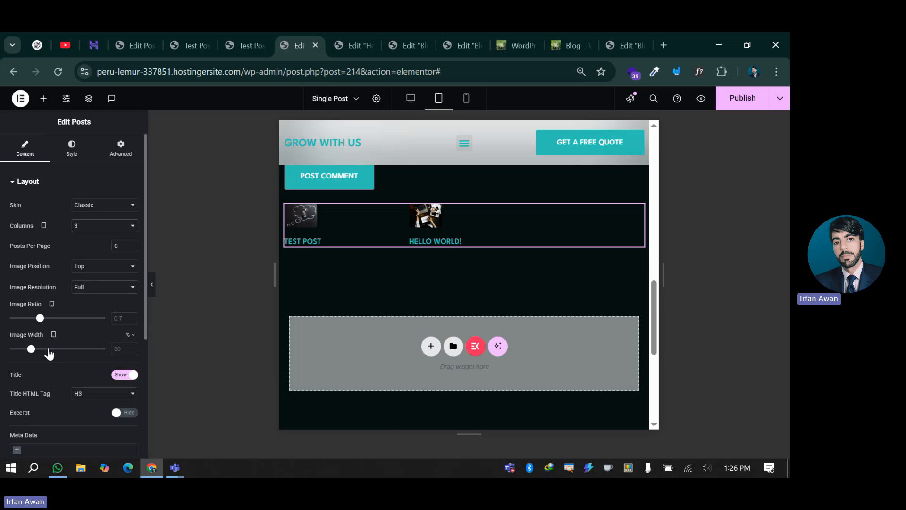
left_click_drag(81, 350, 155, 350)
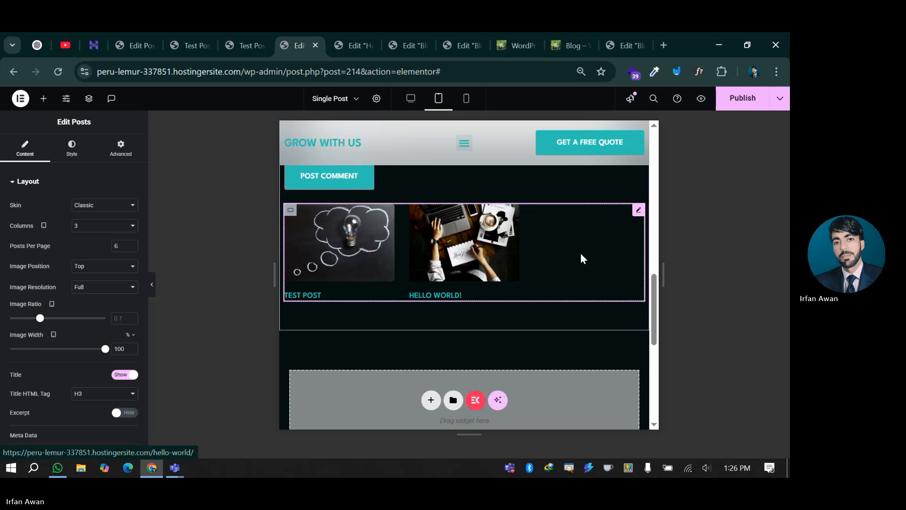
- Center the alignment of the Posts widget's items
scroll(497, 263, "up", 3)
scroll(466, 268, "down", 1)
scroll(70, 308, "down", 4)
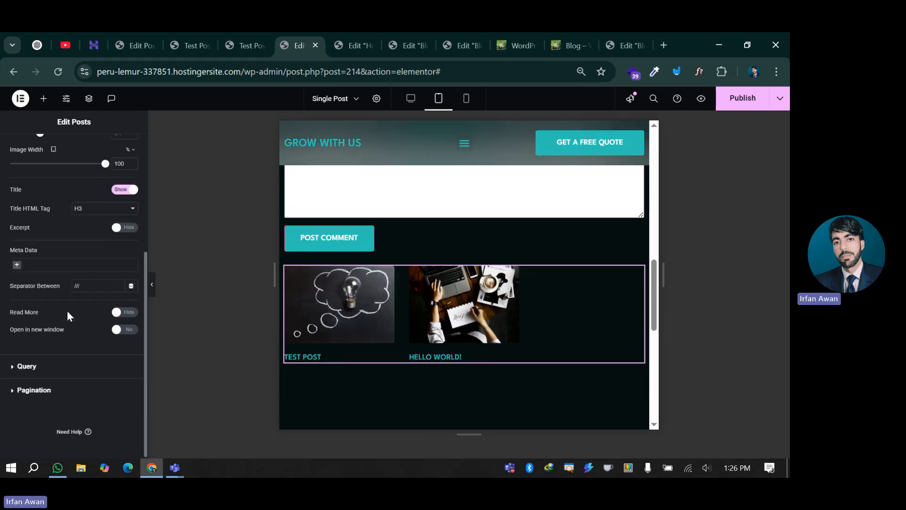
scroll(56, 320, "up", 8)
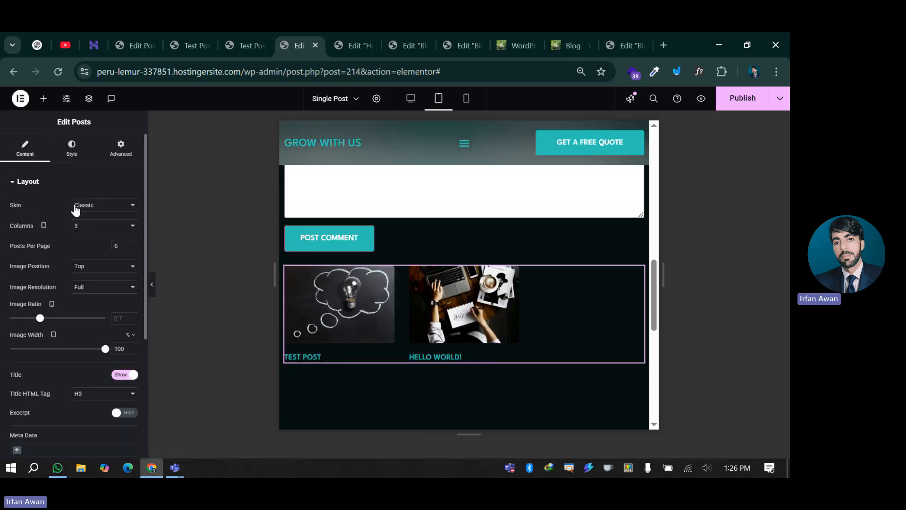
left_click(75, 145)
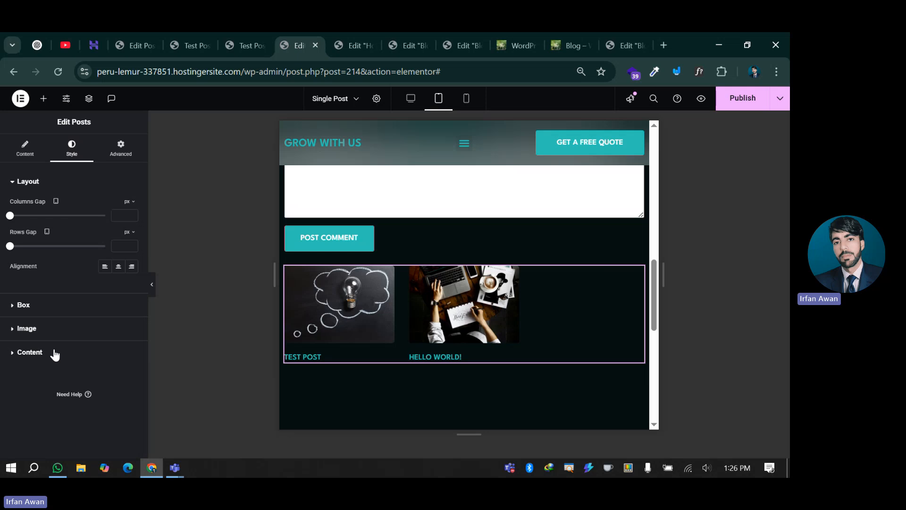
left_click(109, 351)
scroll(107, 336, "down", 2)
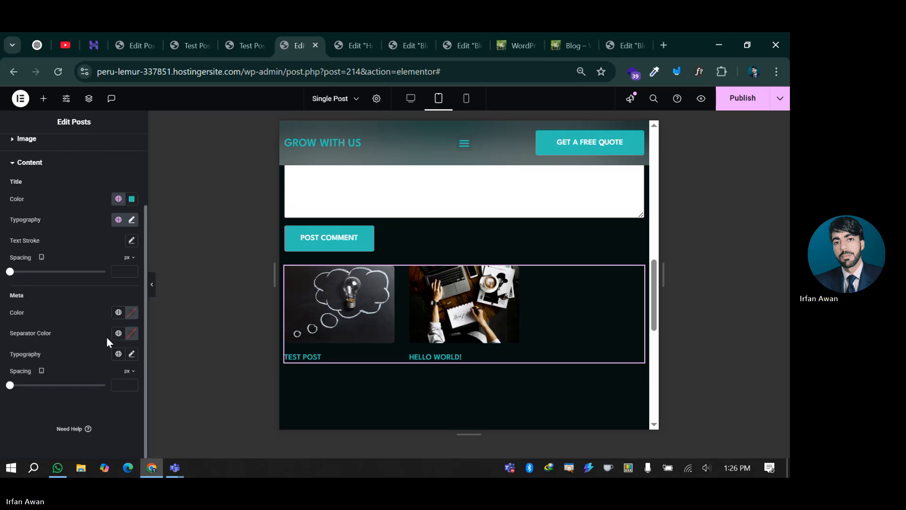
scroll(106, 336, "up", 2)
left_click(54, 183)
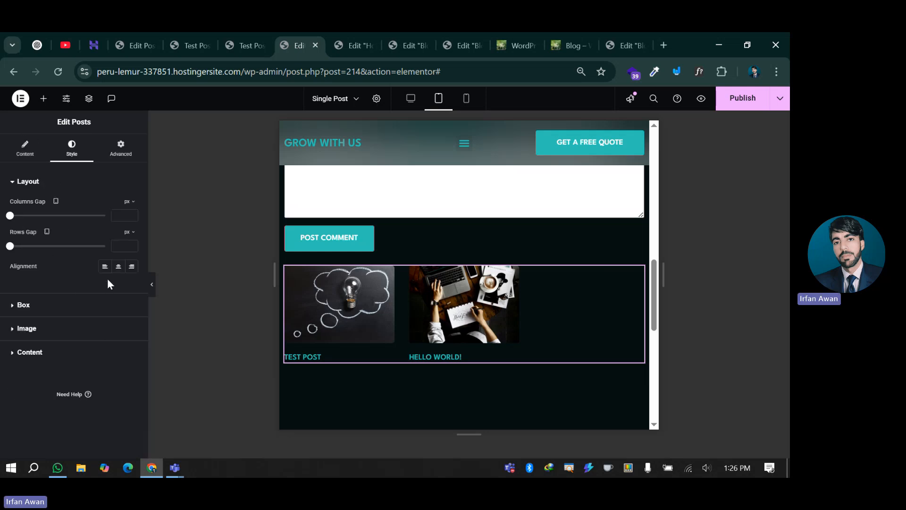
left_click(119, 267)
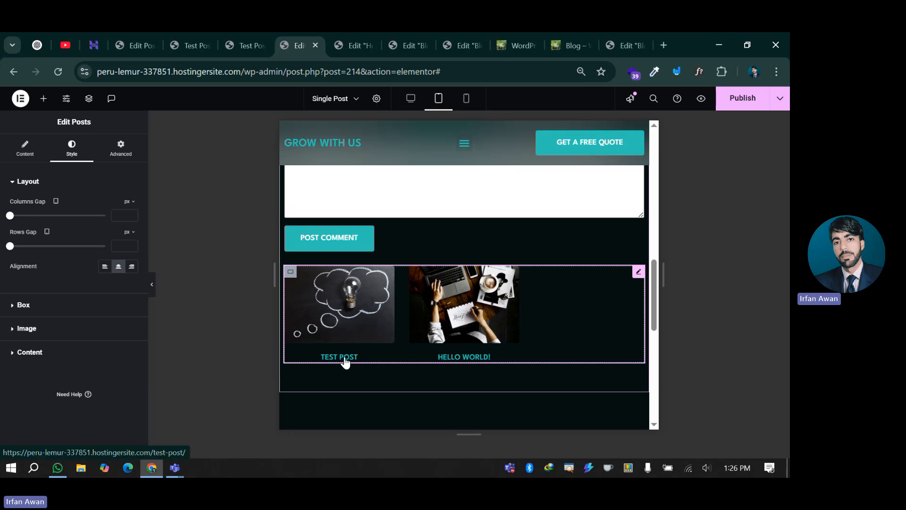
- Check the Posts widget's layout and content settings in the mobile view
left_click(466, 99)
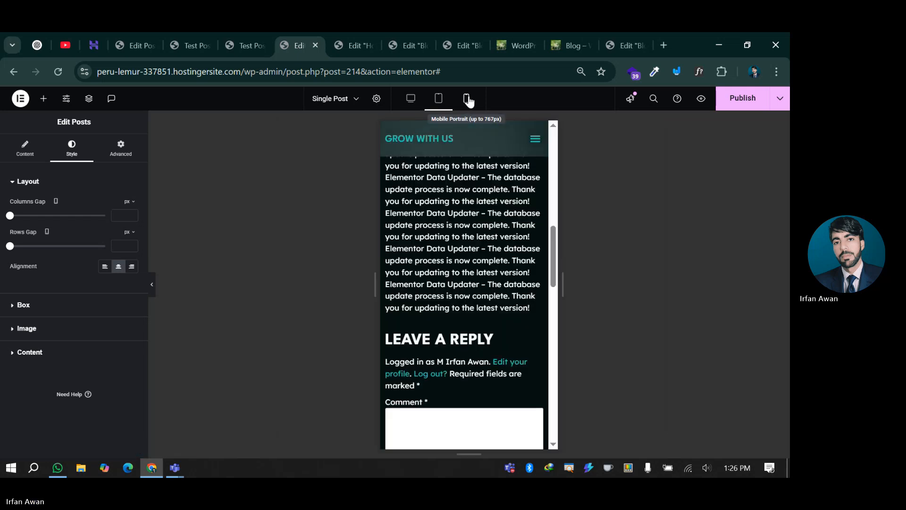
scroll(441, 245, "down", 5)
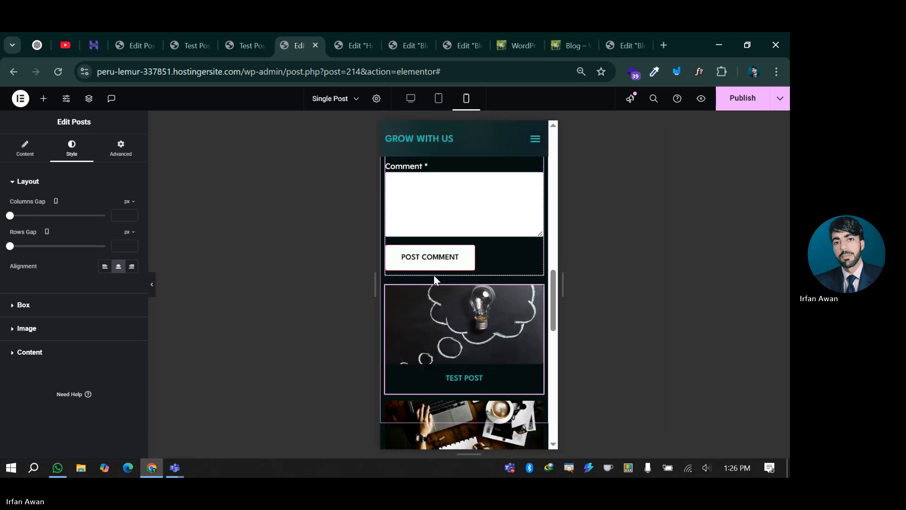
scroll(434, 275, "down", 3)
scroll(480, 306, "up", 2)
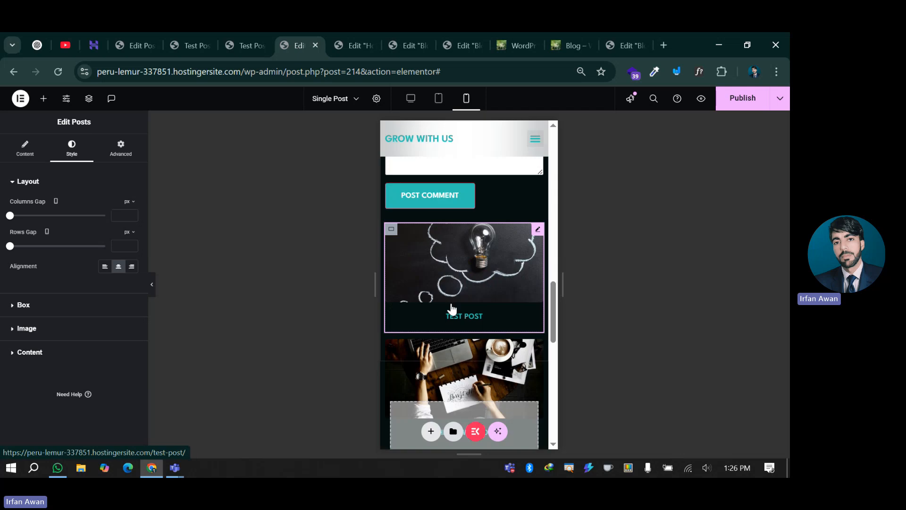
mouse_move(540, 230)
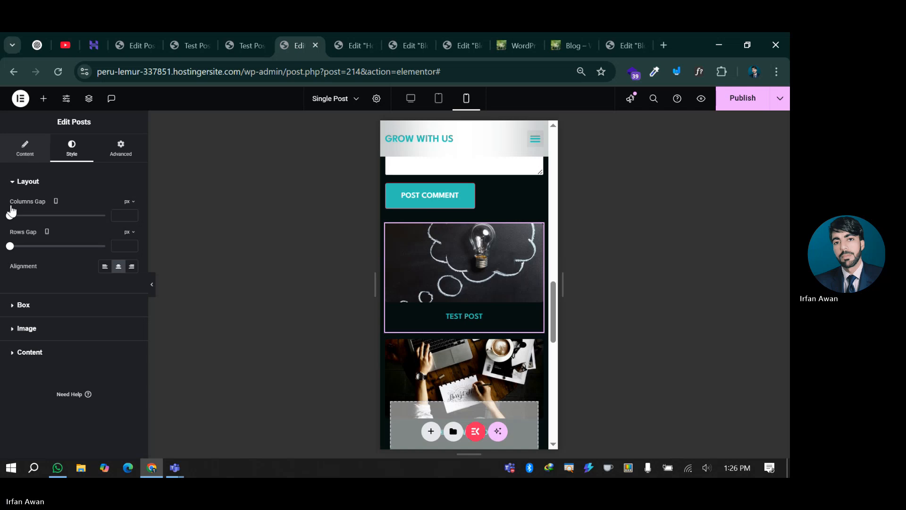
left_click(25, 149)
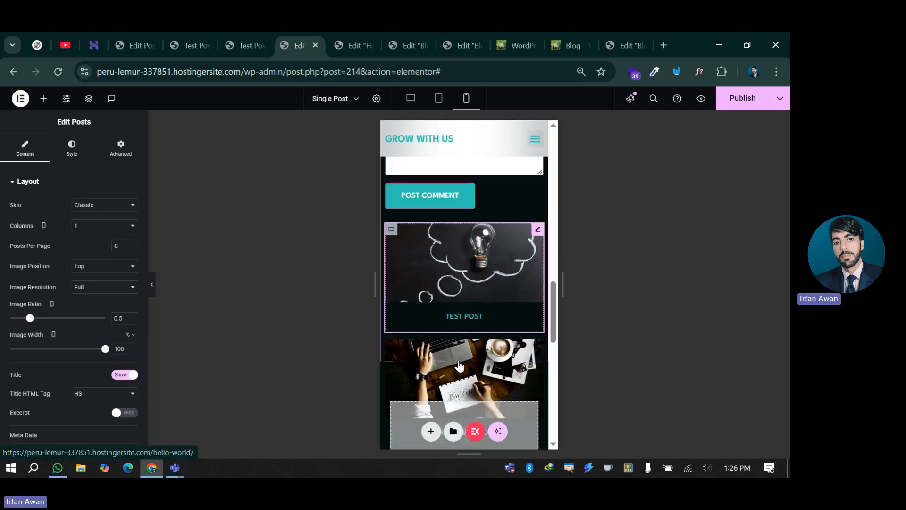
- Return to the desktop view and set the Posts widget's image position to Left
left_click(410, 99)
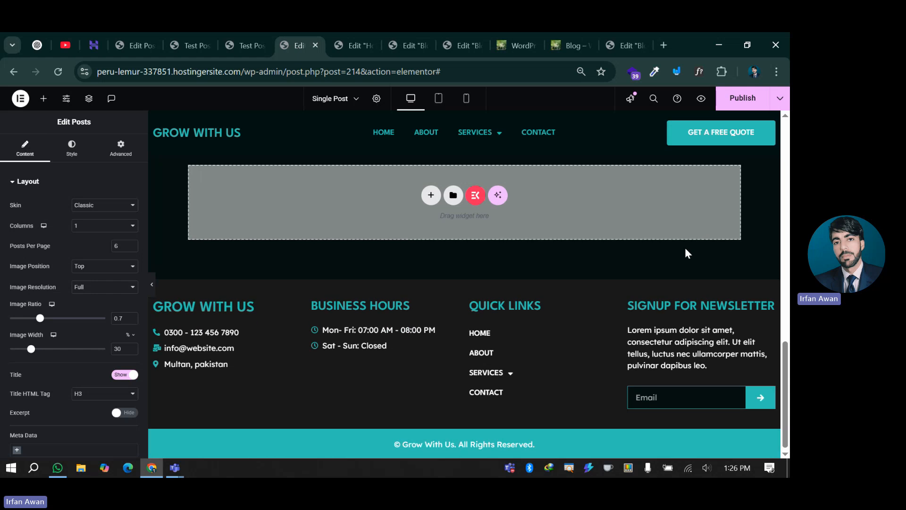
scroll(675, 291, "up", 5)
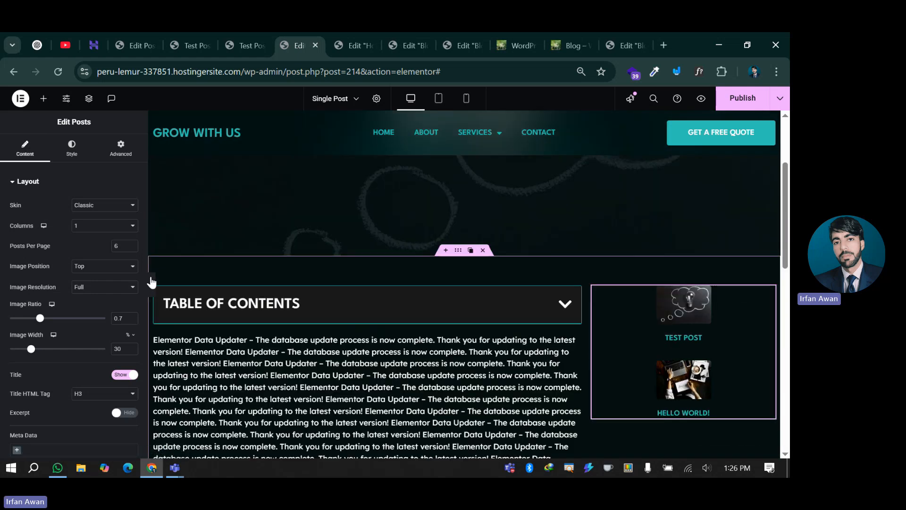
left_click(86, 273)
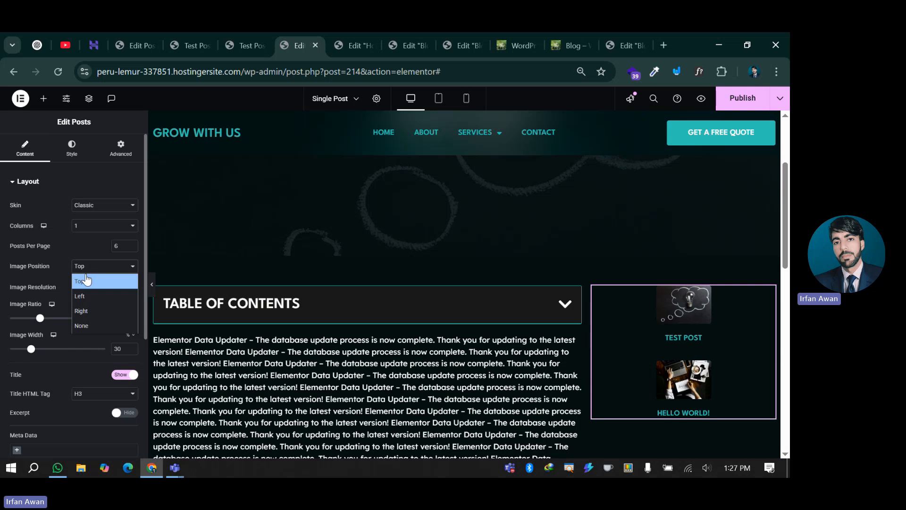
left_click(81, 289)
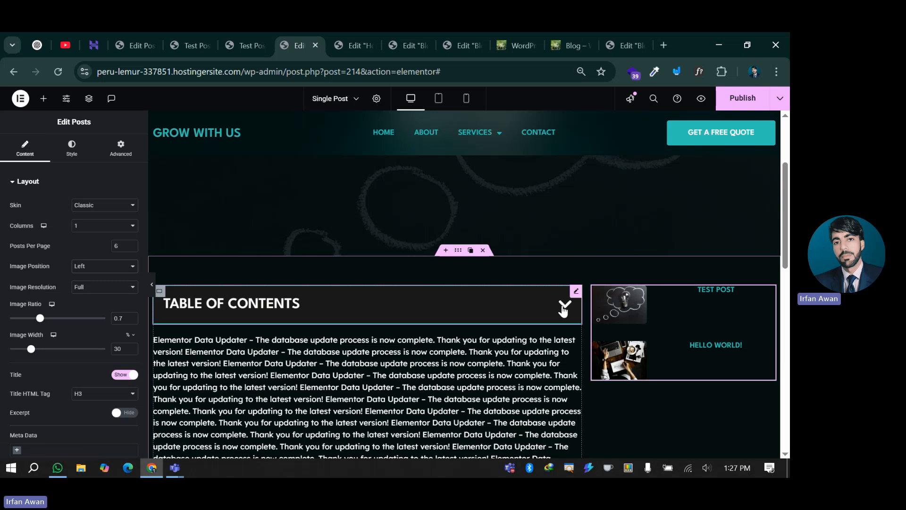
- Align the Posts widget's items in the desktop sidebar to the left
scroll(67, 353, "down", 4)
scroll(67, 353, "up", 4)
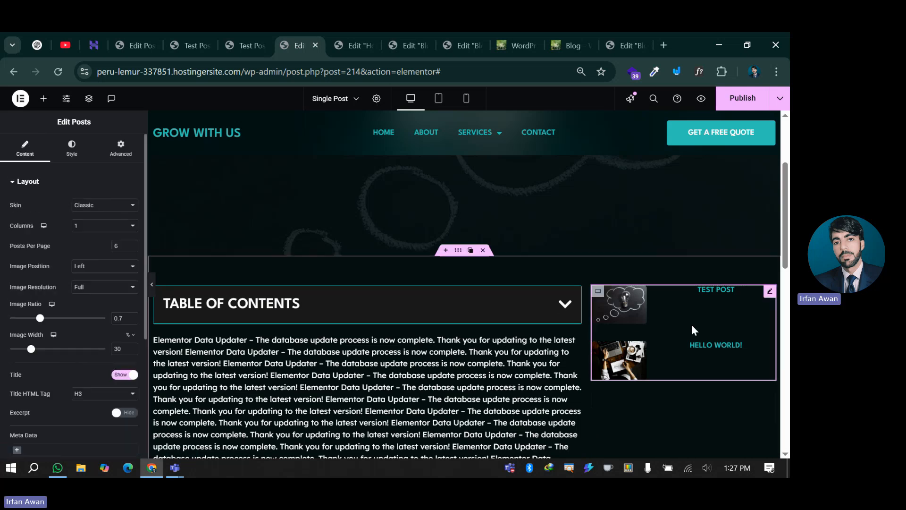
left_click(74, 152)
left_click(105, 266)
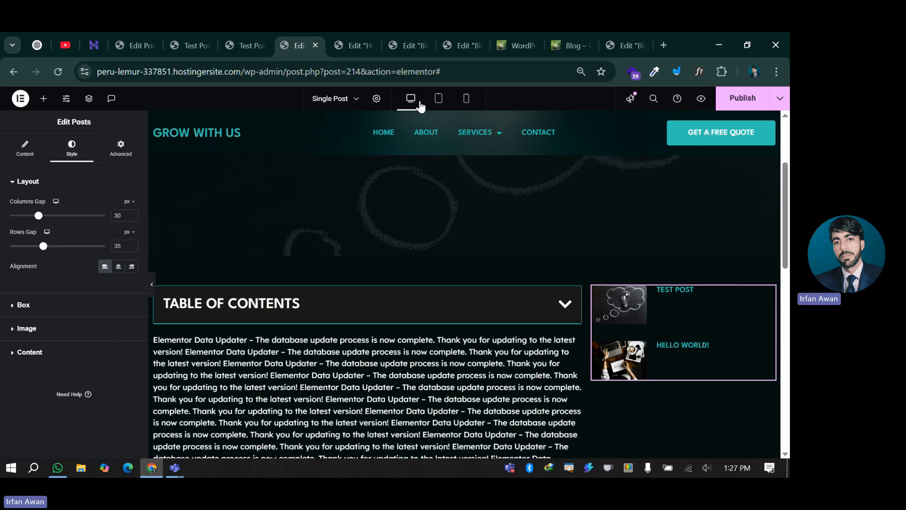
- Switch to the tablet view and set the Posts widget to 1 column with an image width of 33%
left_click(438, 98)
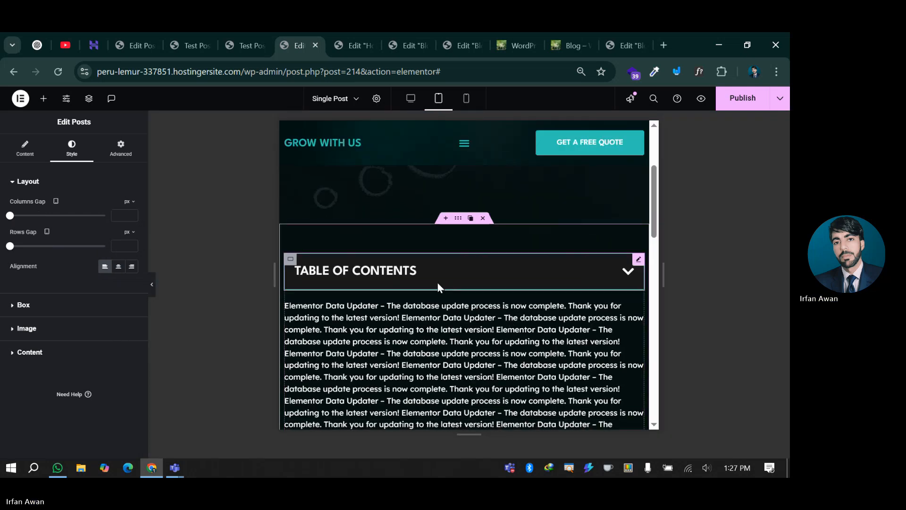
scroll(438, 286, "down", 10)
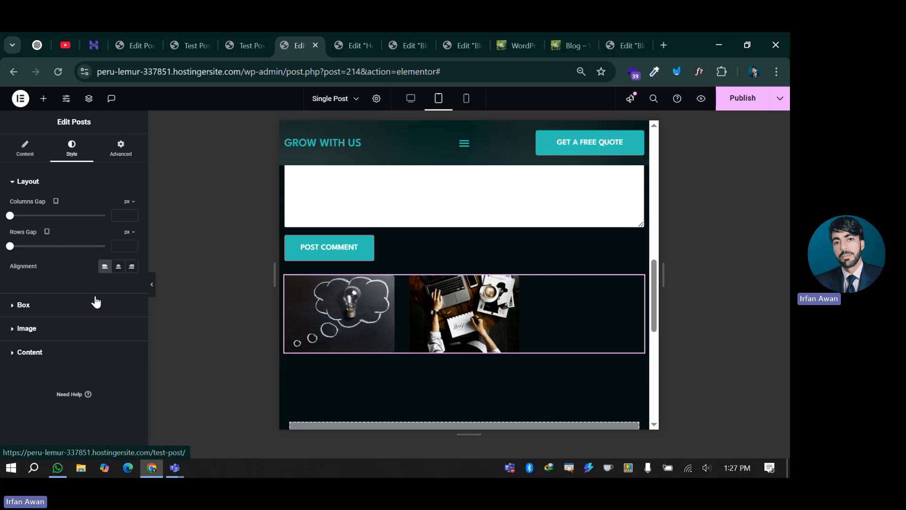
left_click(29, 151)
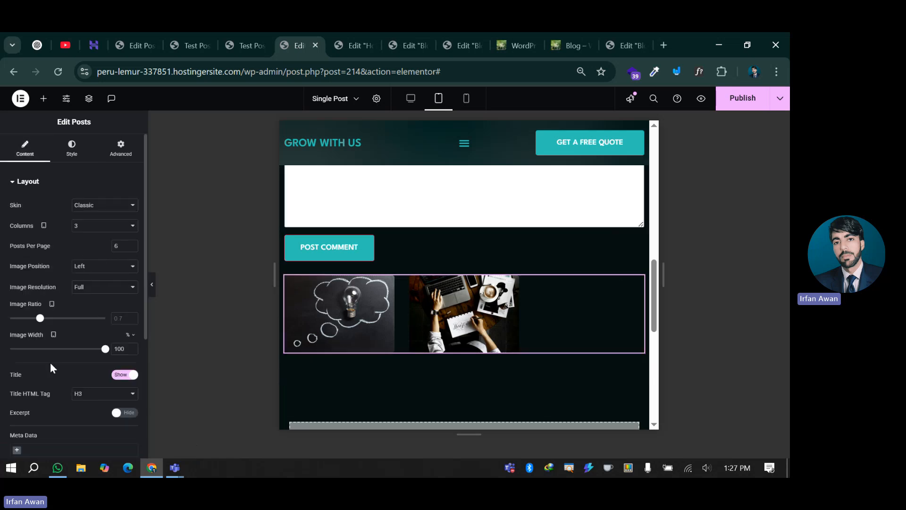
left_click(96, 226)
left_click(92, 255)
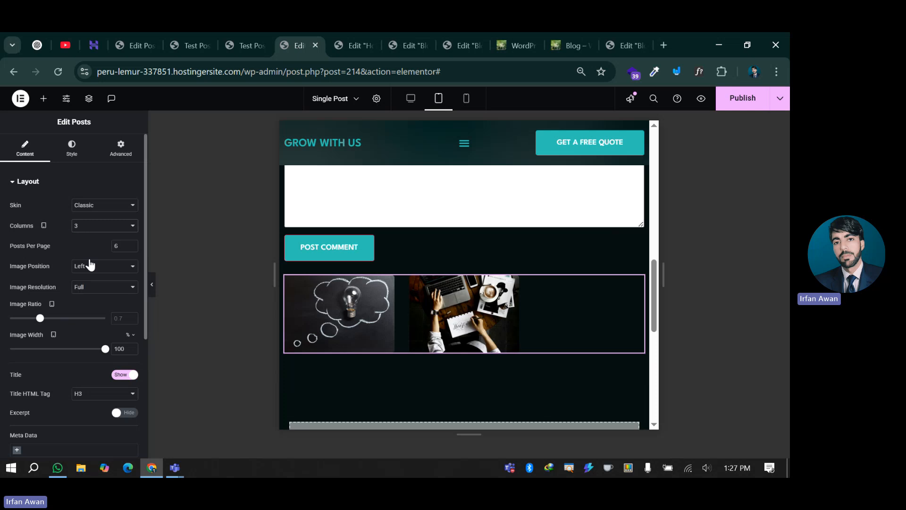
left_click(88, 233)
left_click(90, 239)
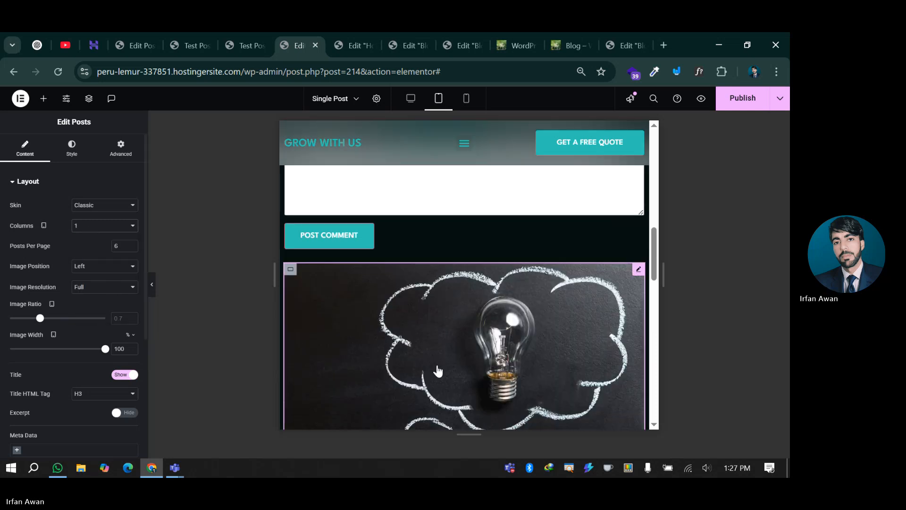
left_click_drag(102, 352, 34, 349)
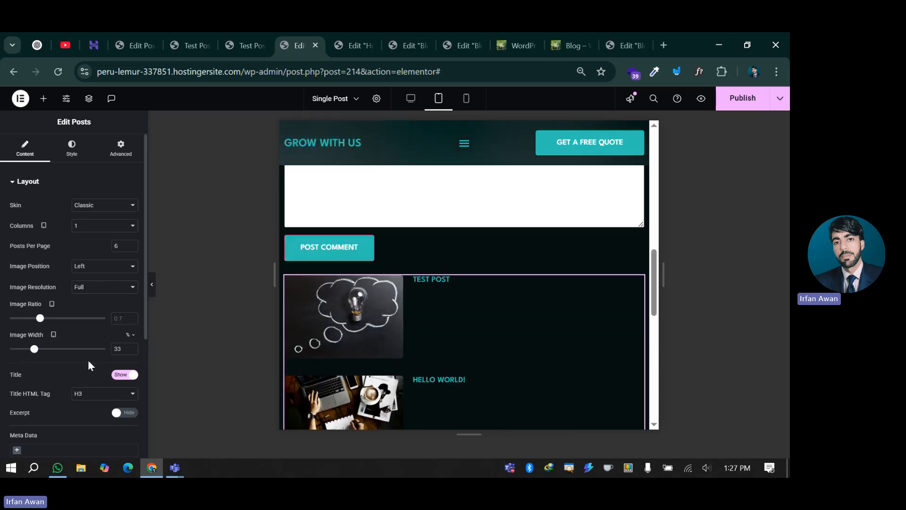
- Set the Posts widget to 2 columns on tablet with an image width of 40%
left_click(104, 225)
left_click(91, 253)
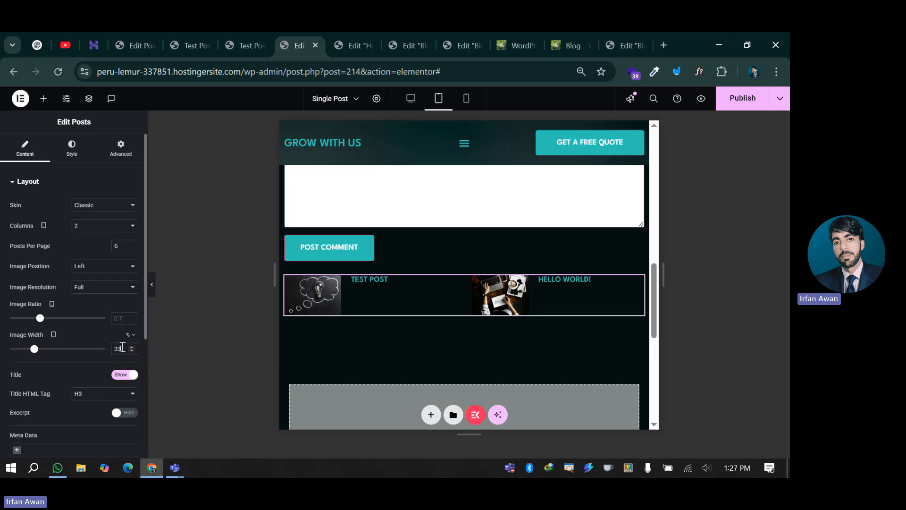
key("Up")
key("Up")
key("Up")
key("Up")
key("Up")
key("Down")
key("Down")
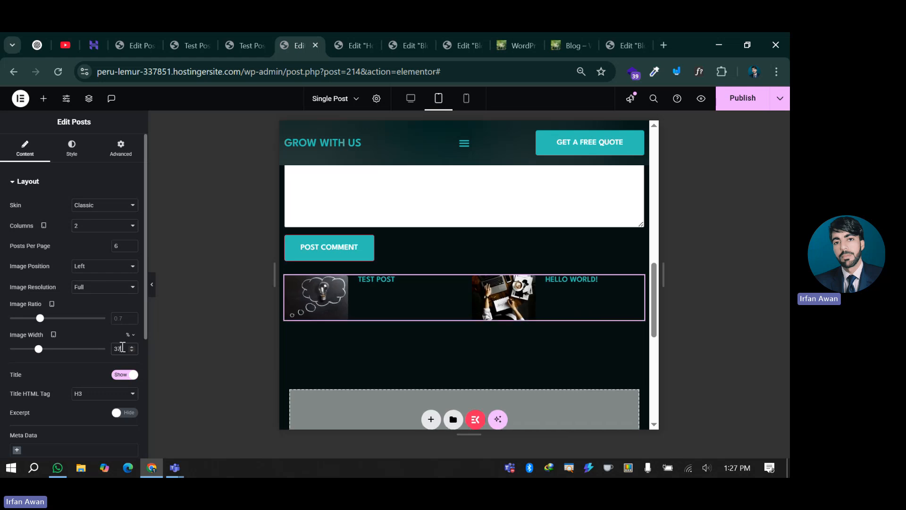
key("Up")
key("Up")
key("Up")
key("Up")
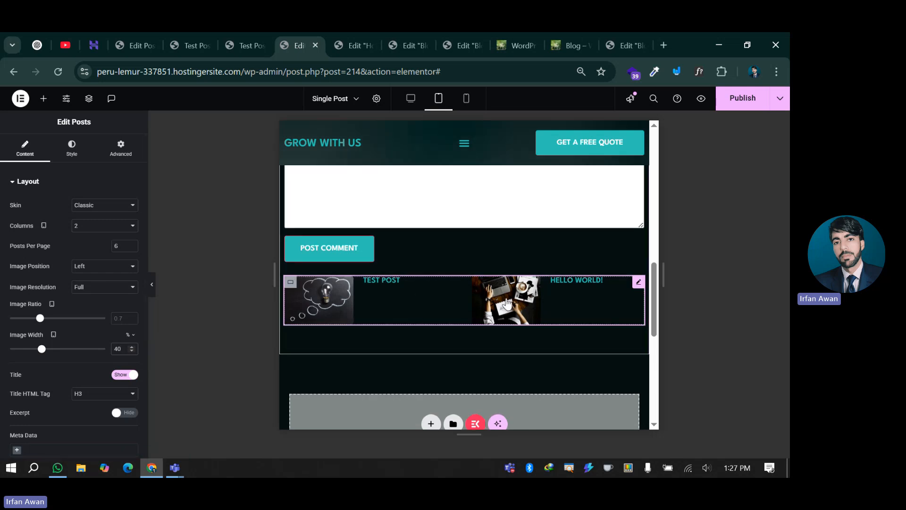
- Center the Post Info widget's items beneath the hero's post title in the tablet view
scroll(481, 331, "down", 2)
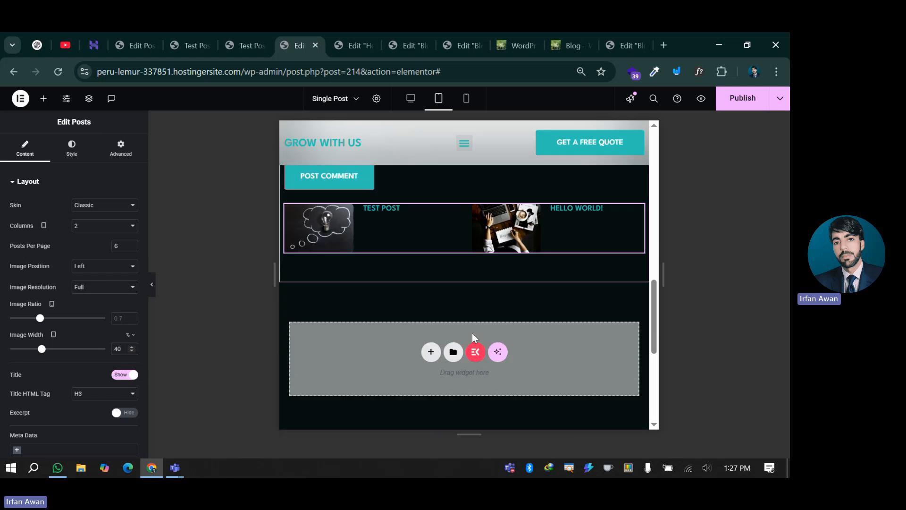
scroll(472, 332, "up", 3)
scroll(453, 321, "up", 10)
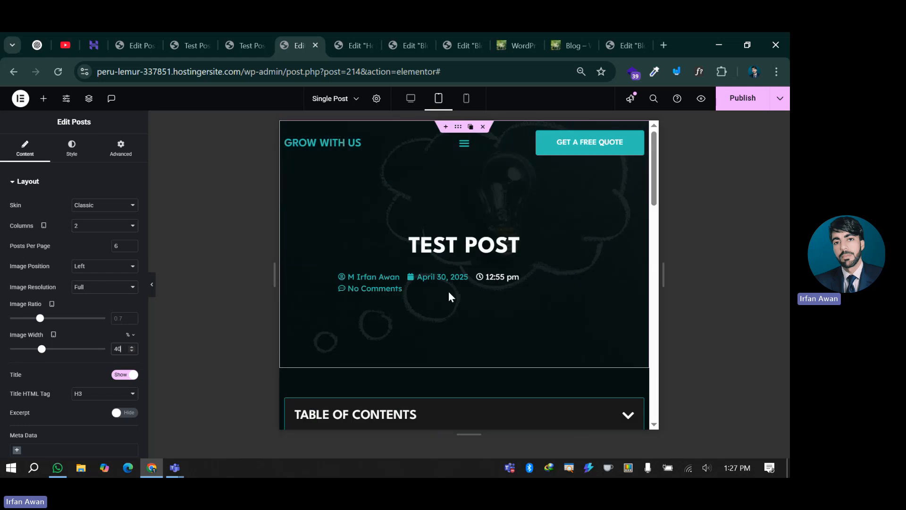
left_click(485, 286)
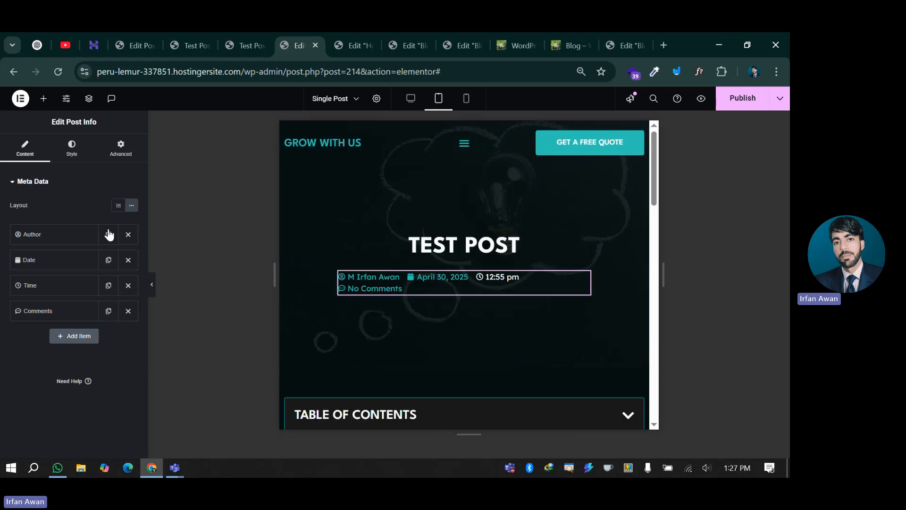
left_click(61, 152)
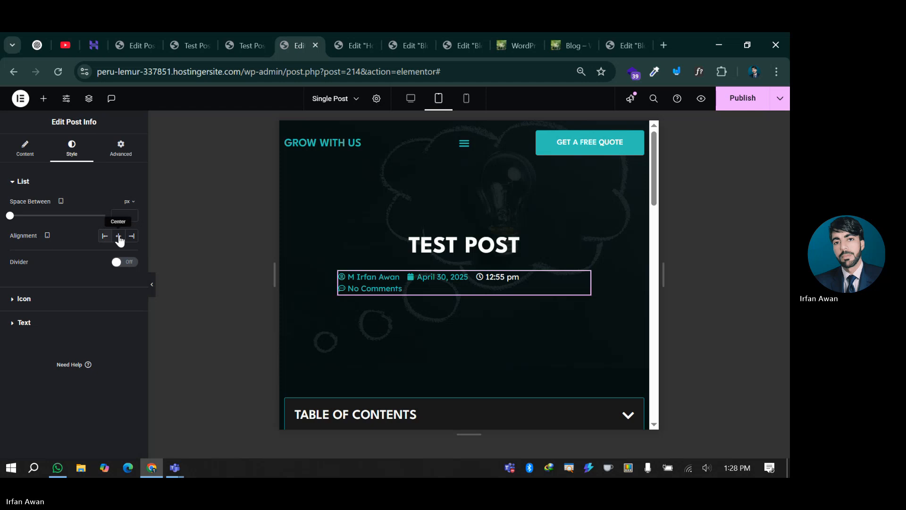
left_click(119, 236)
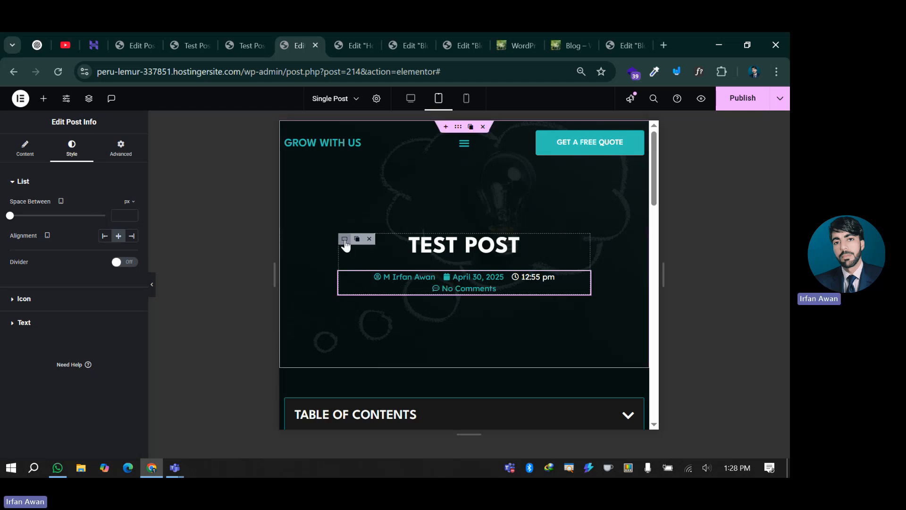
- Set the tablet width of the hero container holding the title and post info to 100% and review the tablet layout
left_click(345, 239)
left_click(130, 251)
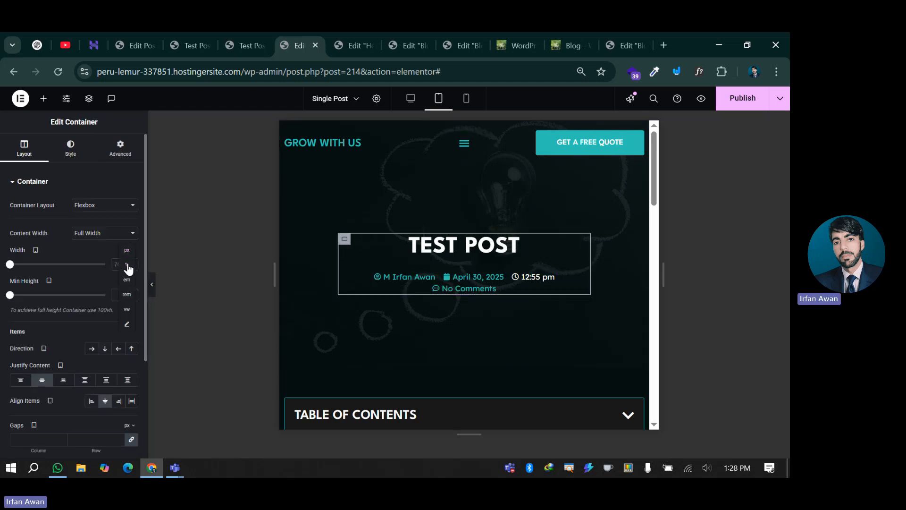
left_click(127, 265)
left_click_drag(81, 263, 106, 264)
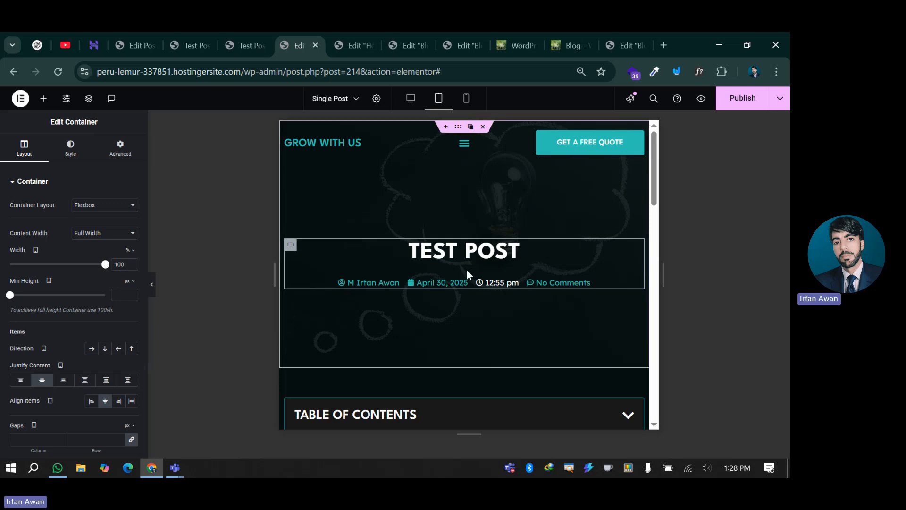
scroll(374, 302, "down", 3)
scroll(402, 307, "down", 10)
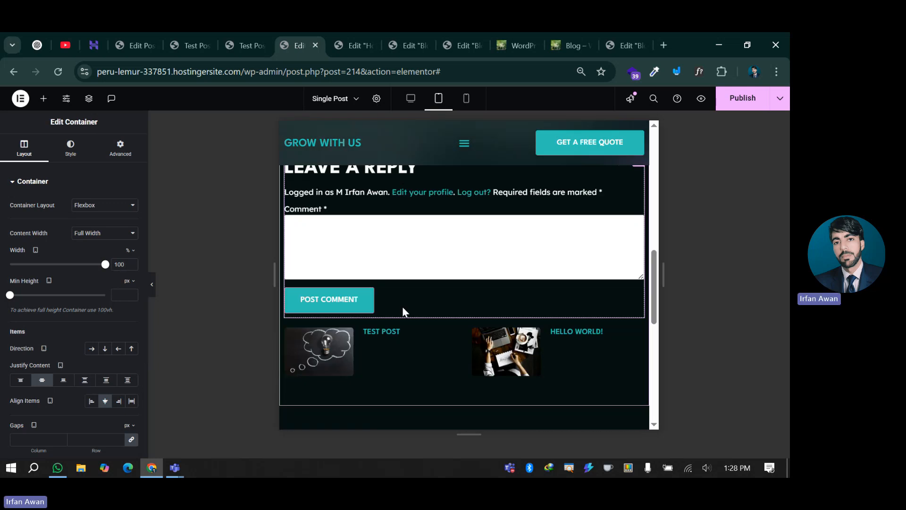
scroll(402, 306, "up", 3)
scroll(392, 297, "down", 5)
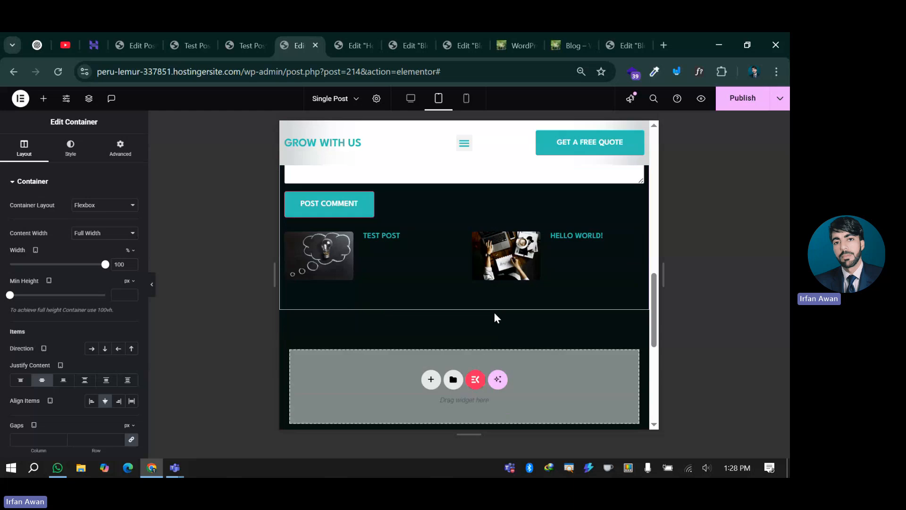
scroll(494, 312, "up", 4)
- Switch to the mobile view and set the Posts widget's image width to 40% and image ratio to 0.7
left_click(466, 99)
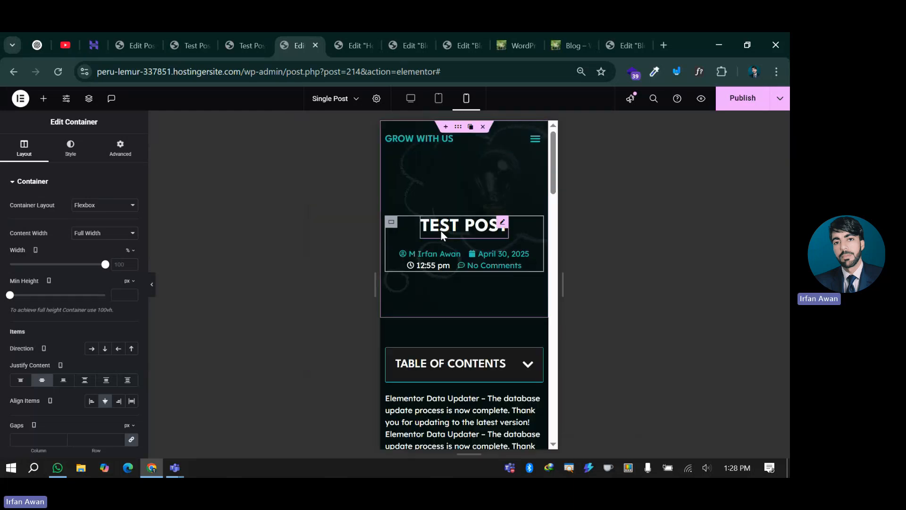
scroll(453, 334, "down", 2)
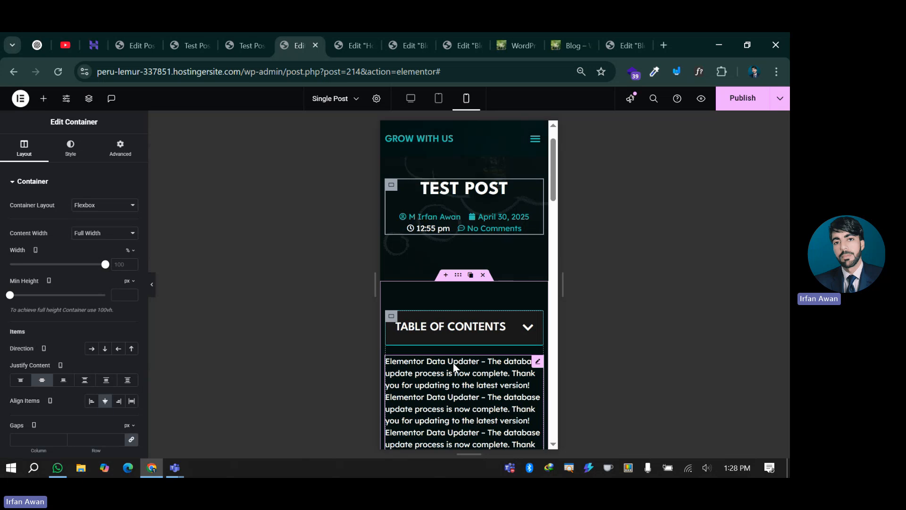
scroll(455, 363, "down", 5)
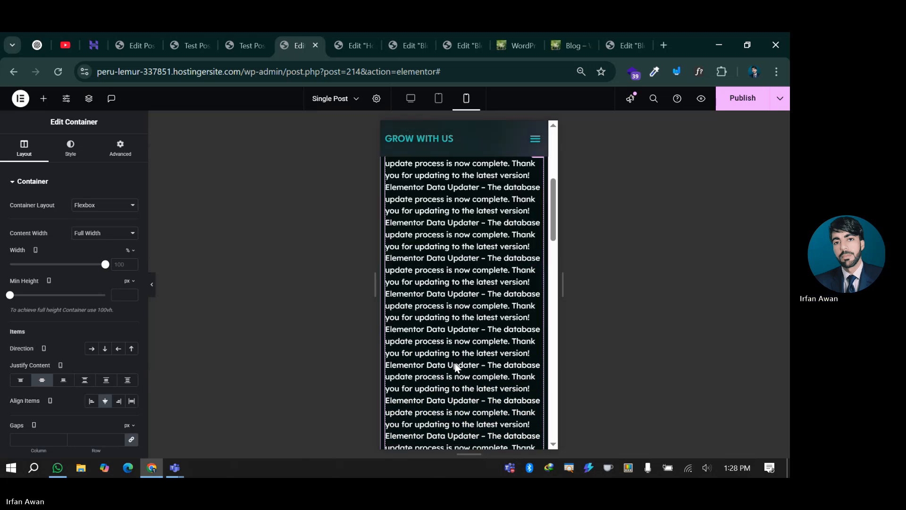
scroll(456, 367, "down", 10)
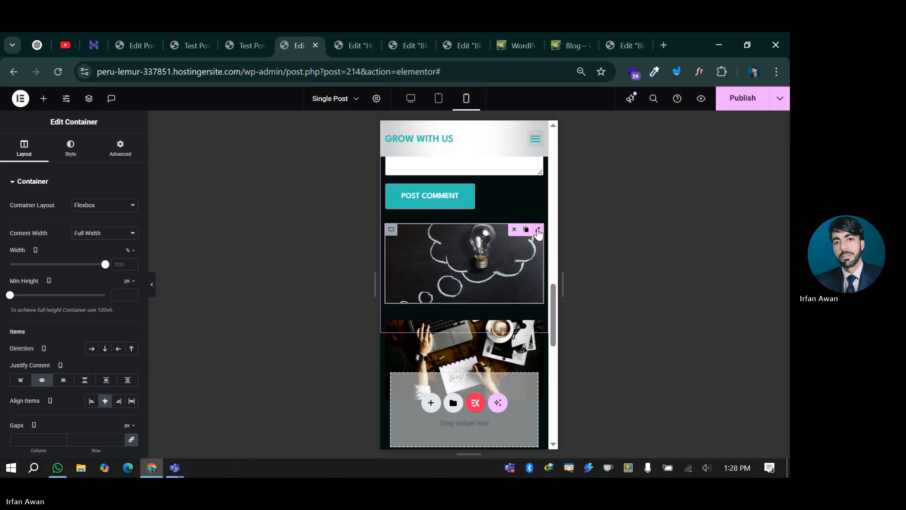
left_click(537, 231)
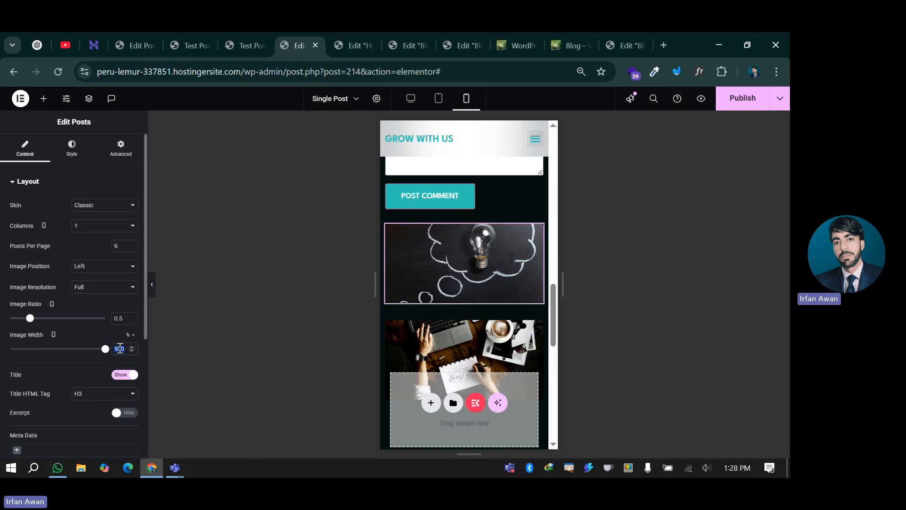
type("40")
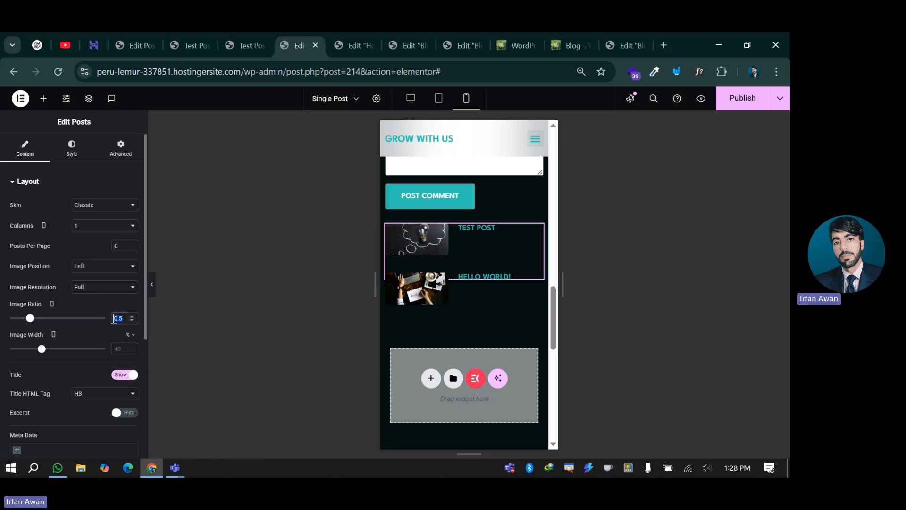
type("0.7")
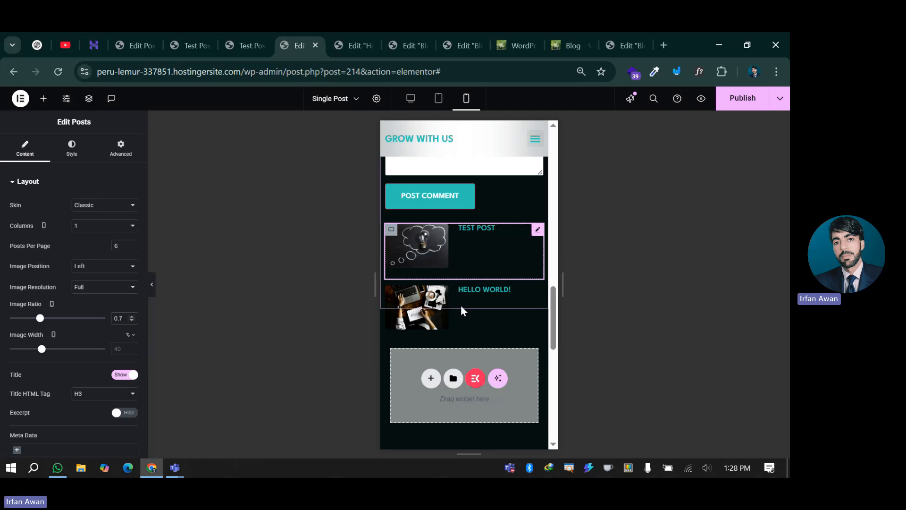
- Publish the Single Post template and return the editor to the desktop view
left_click(743, 98)
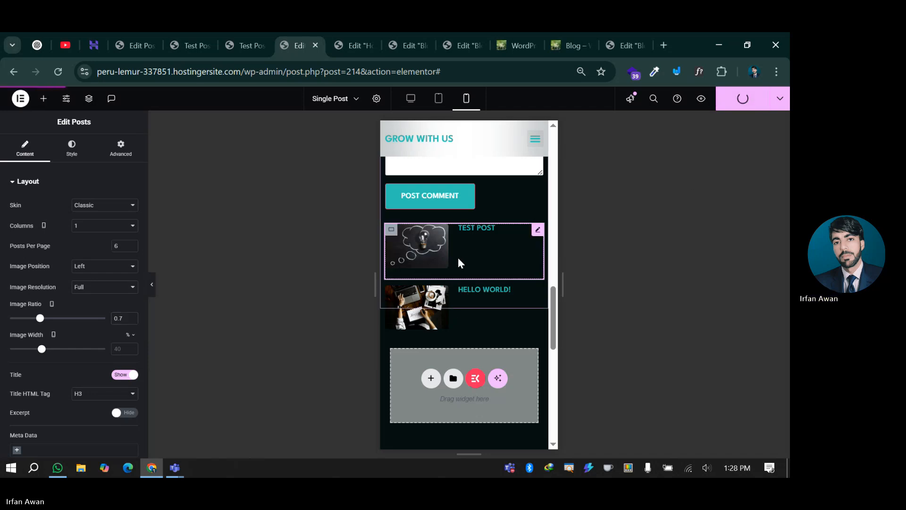
left_click(412, 99)
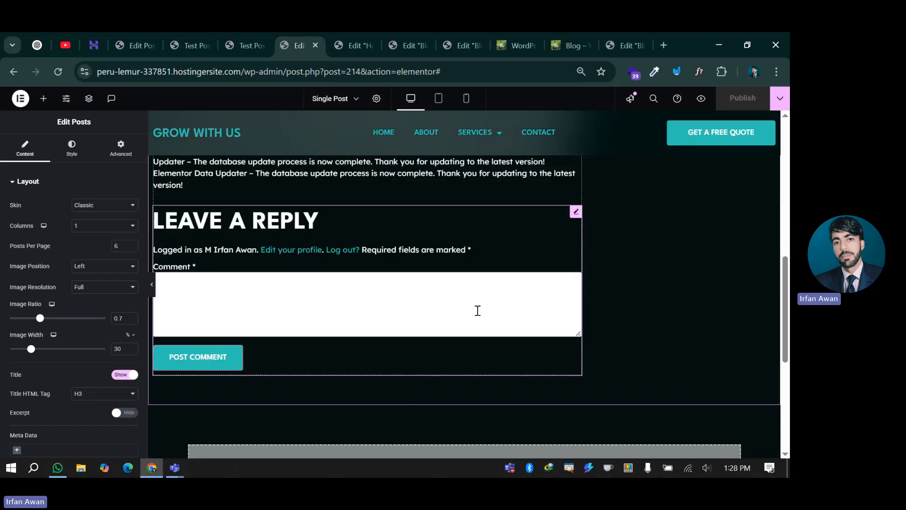
- Reload the live Test Post page, examine its hero and sidebar, and expand the table of contents
left_click(194, 34)
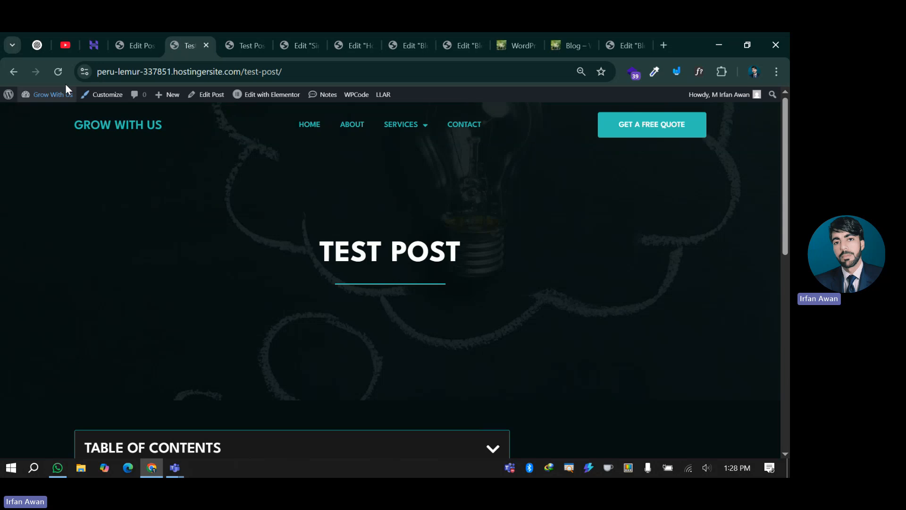
left_click(57, 71)
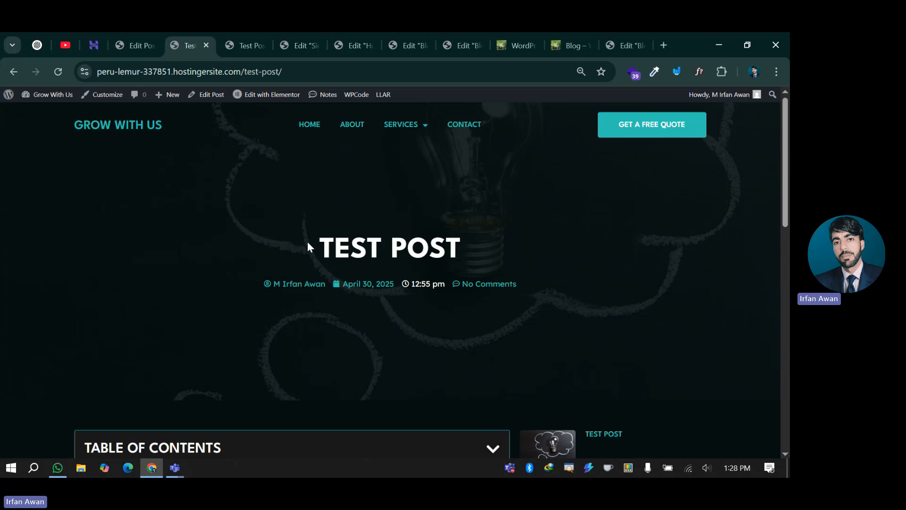
triple_click(346, 248)
left_click(344, 248)
scroll(498, 203, "down", 5)
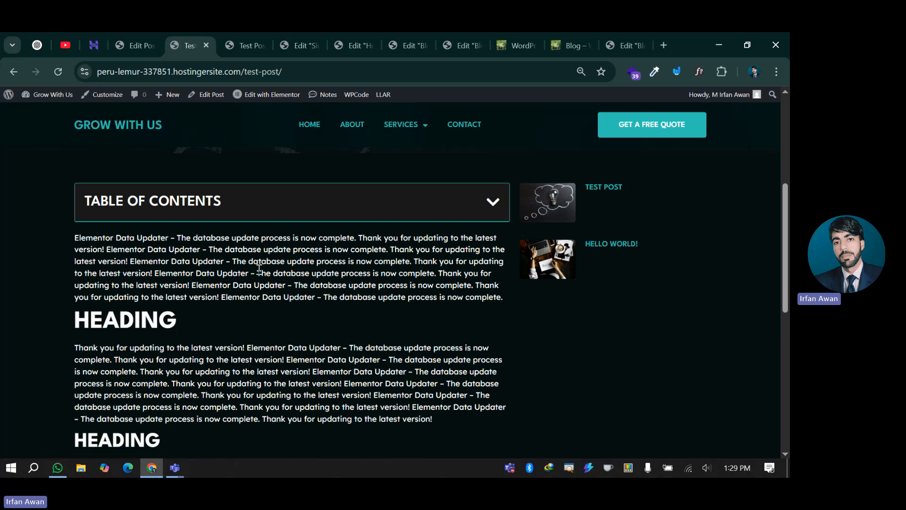
scroll(519, 257, "up", 1)
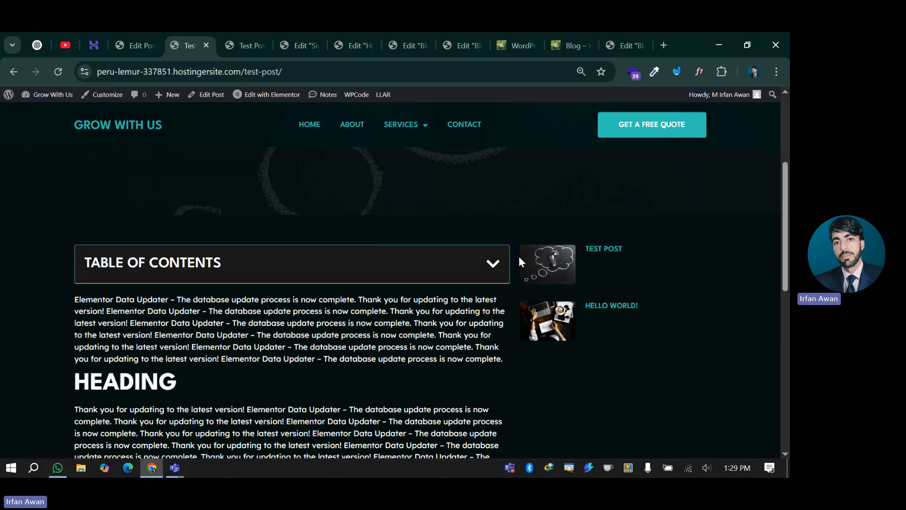
left_click(496, 268)
scroll(203, 174, "up", 3)
scroll(543, 322, "down", 2)
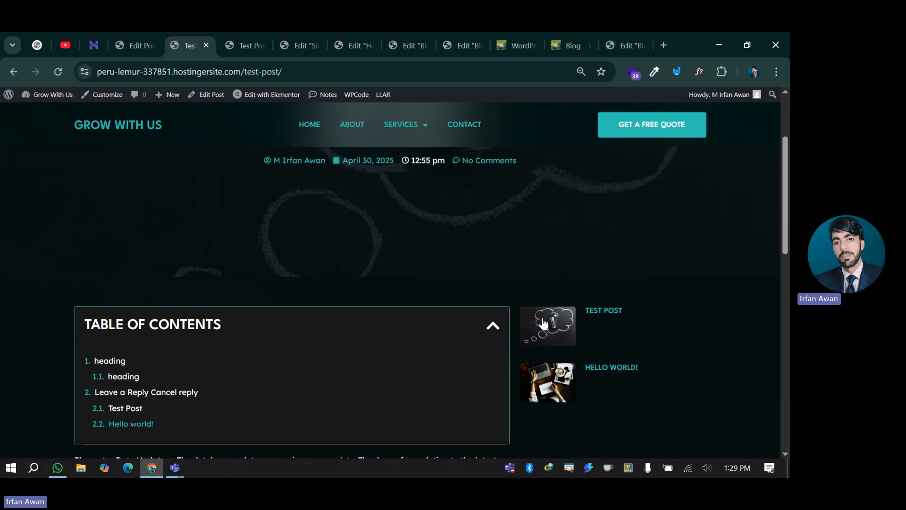
- Check the live page's contents list against the sidebar posts and follow its Test Post entry to see where it leads
scroll(594, 297, "down", 2)
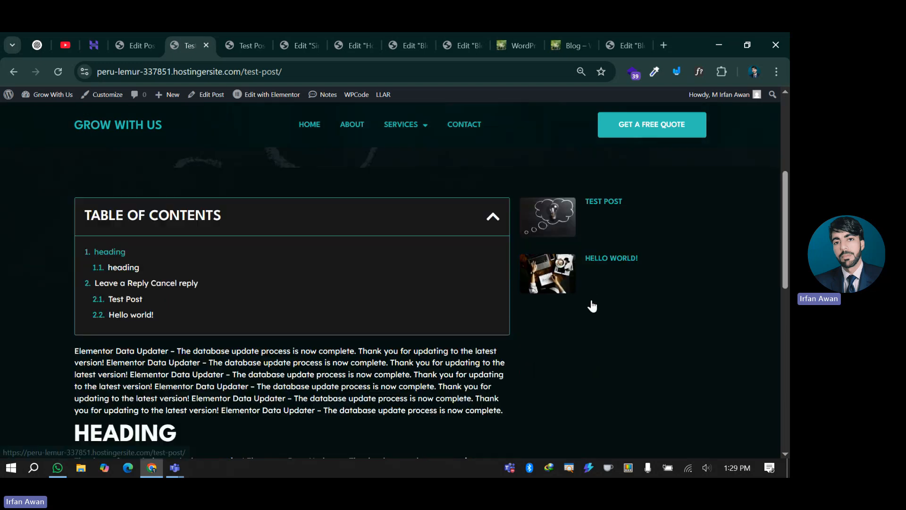
scroll(593, 306, "up", 1)
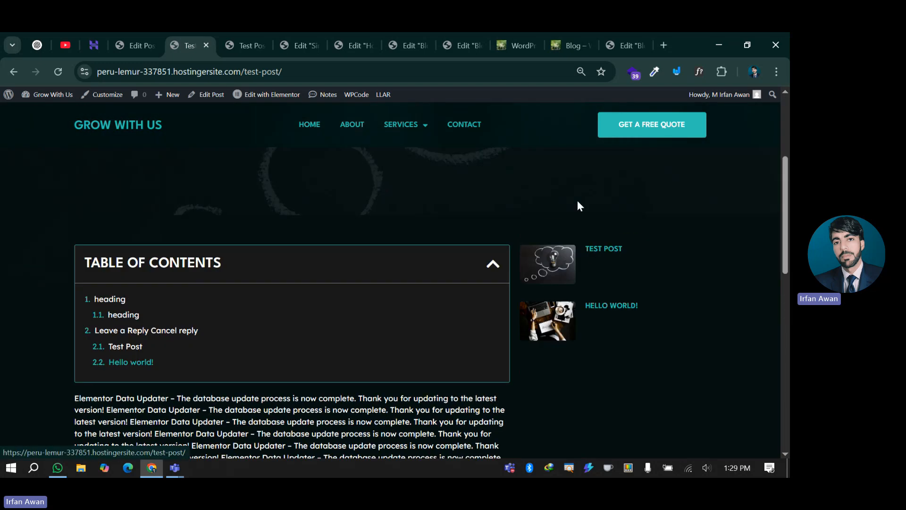
scroll(225, 346, "down", 5)
scroll(83, 238, "up", 4)
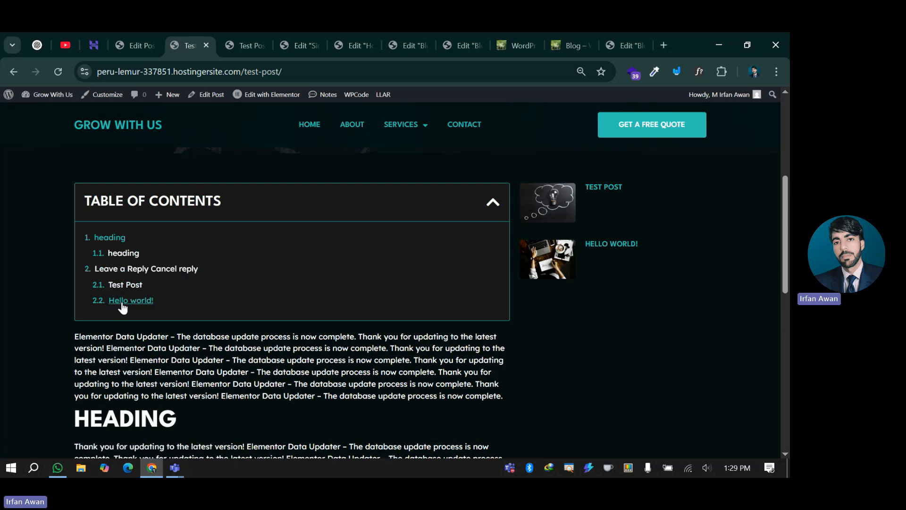
scroll(165, 264, "down", 1)
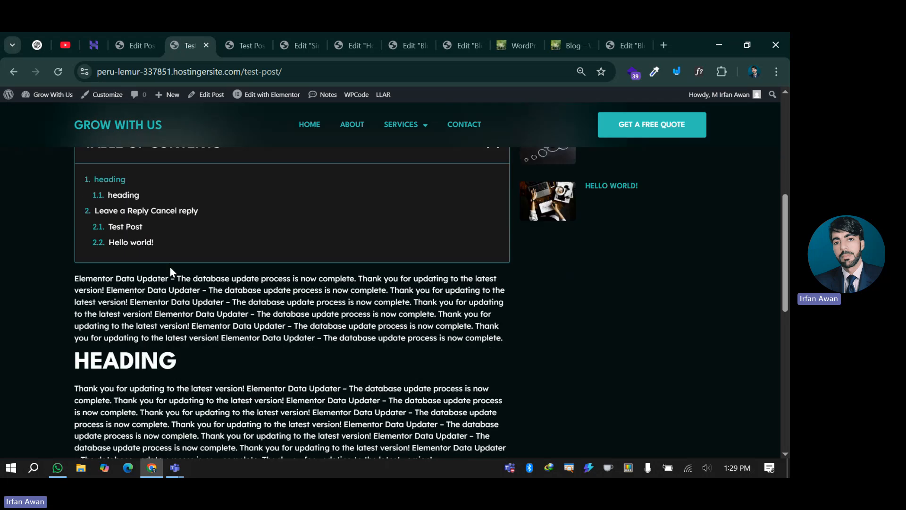
left_click(124, 226)
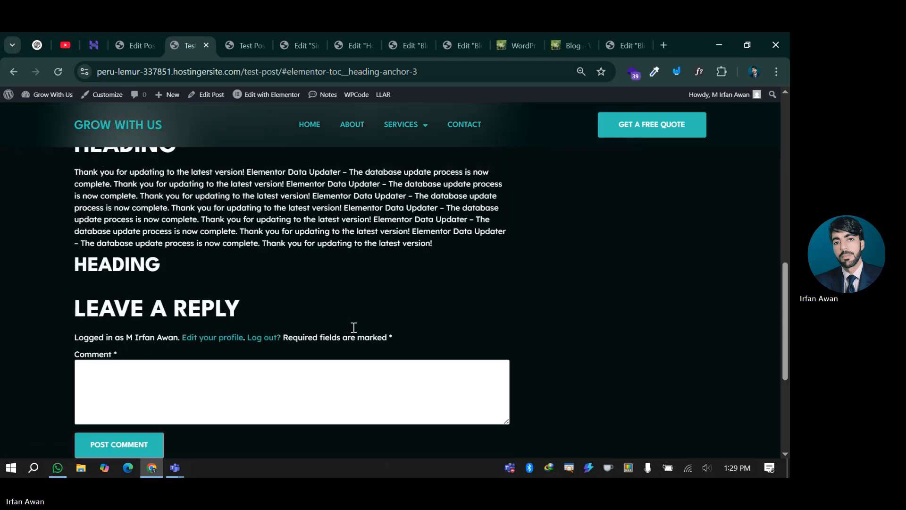
scroll(363, 338, "down", 4)
scroll(364, 338, "up", 2)
scroll(290, 355, "up", 1)
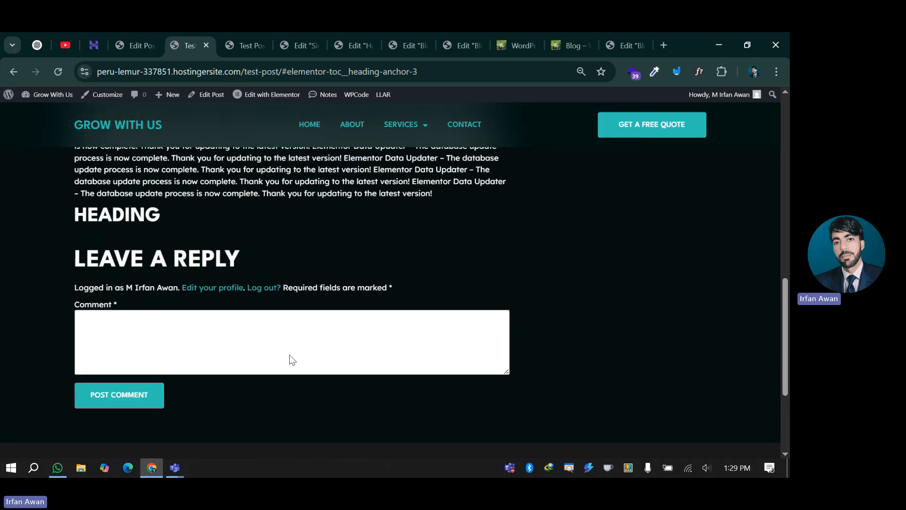
scroll(290, 355, "up", 10)
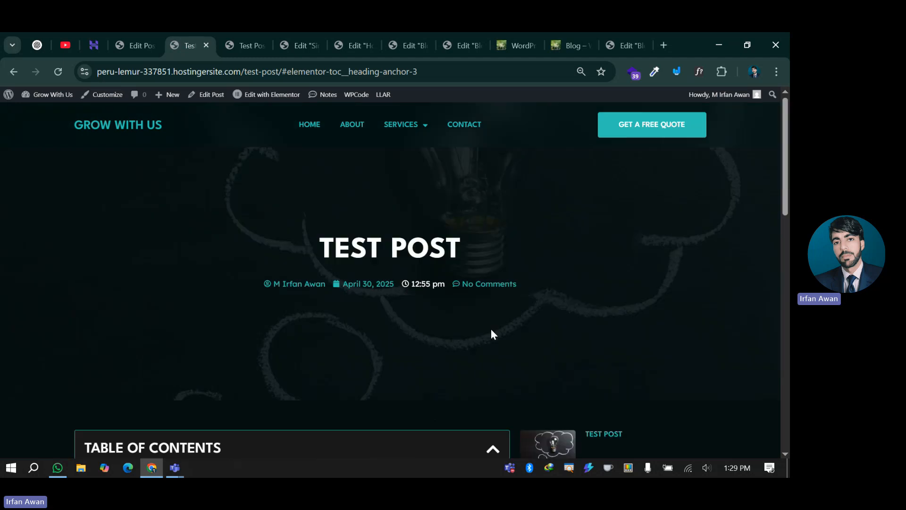
- Return to the Single Post template editor and open the sidebar Posts widget's Query settings
left_click(307, 42)
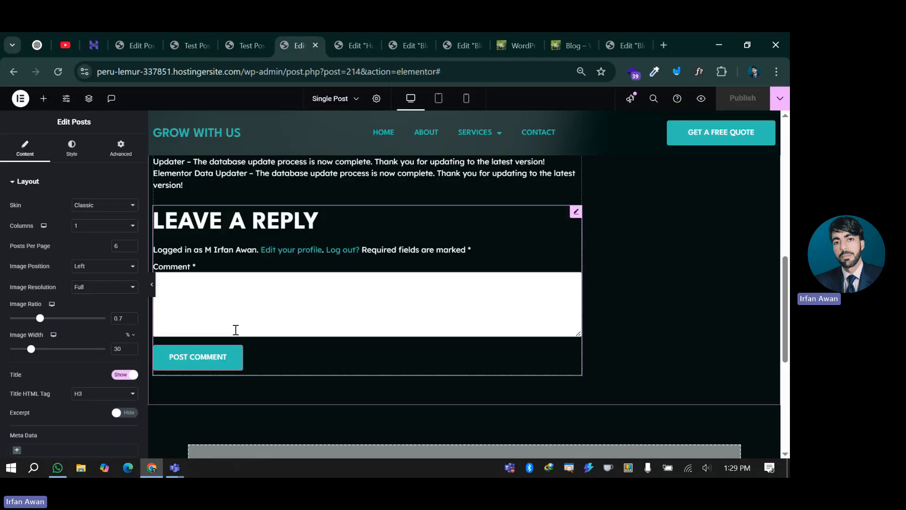
scroll(374, 310, "up", 10)
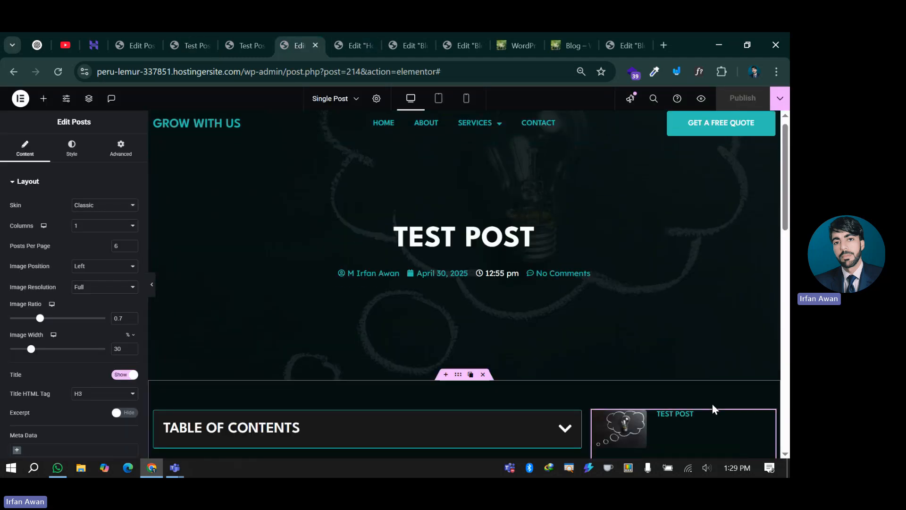
scroll(712, 405, "down", 2)
scroll(36, 366, "down", 4)
left_click(34, 371)
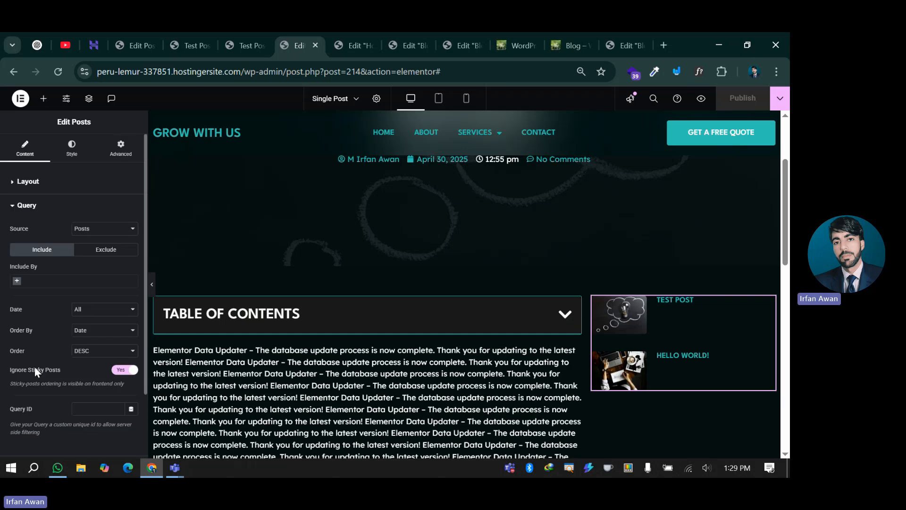
- Exclude the current post from the query of the sidebar Posts widget
left_click(96, 251)
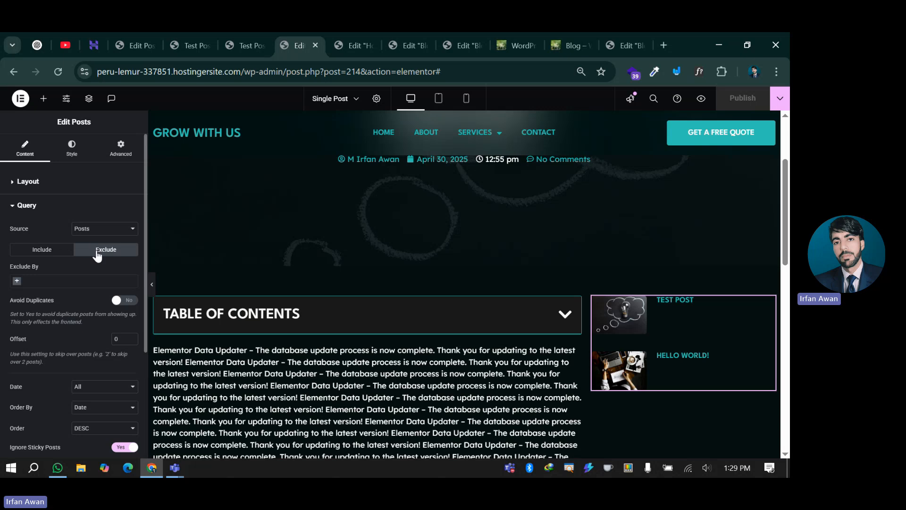
left_click(17, 282)
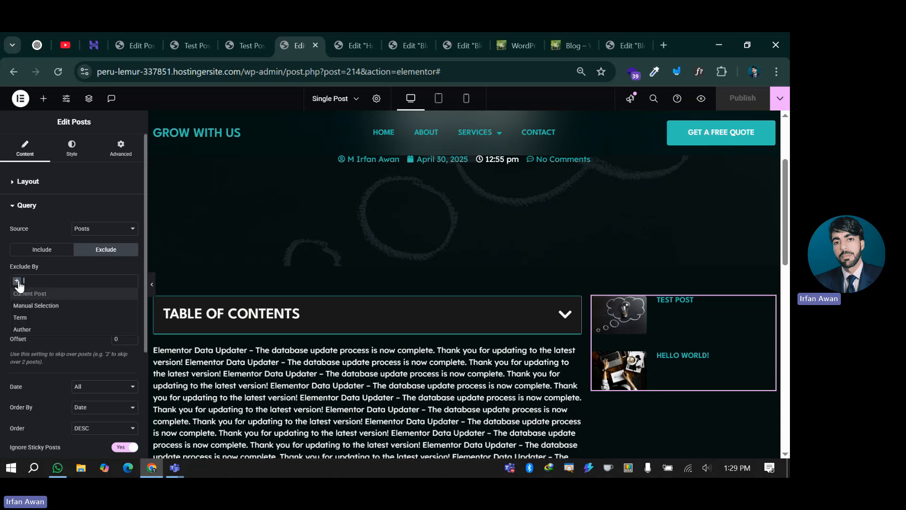
left_click(35, 296)
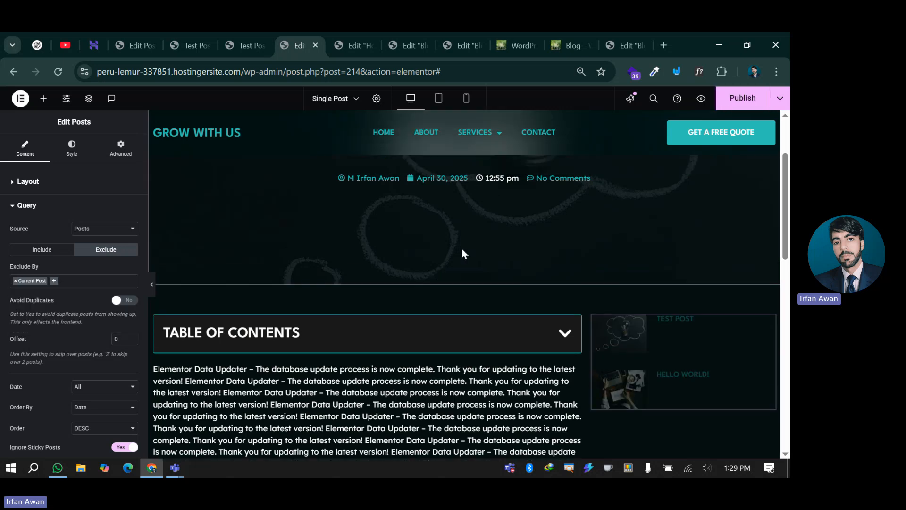
- Publish the Single Post template with the updated sidebar Posts query
left_click(245, 45)
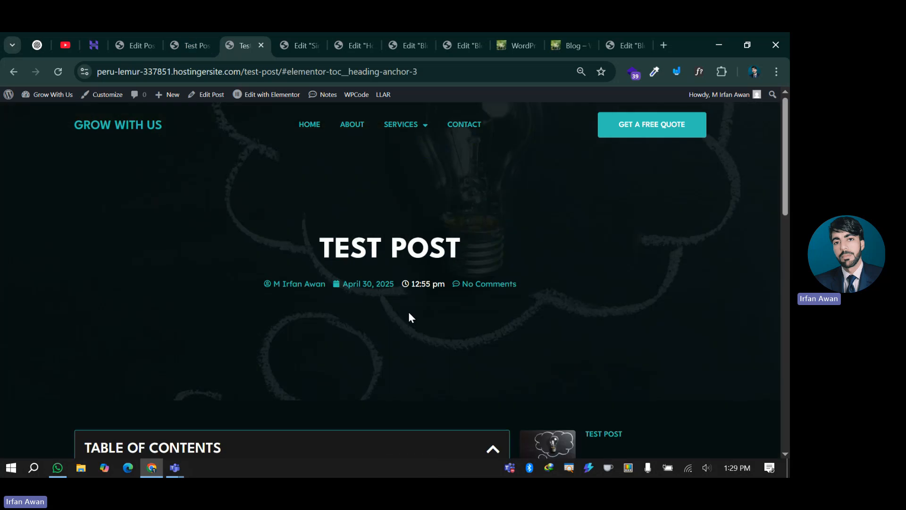
scroll(411, 318, "down", 4)
scroll(405, 283, "up", 3)
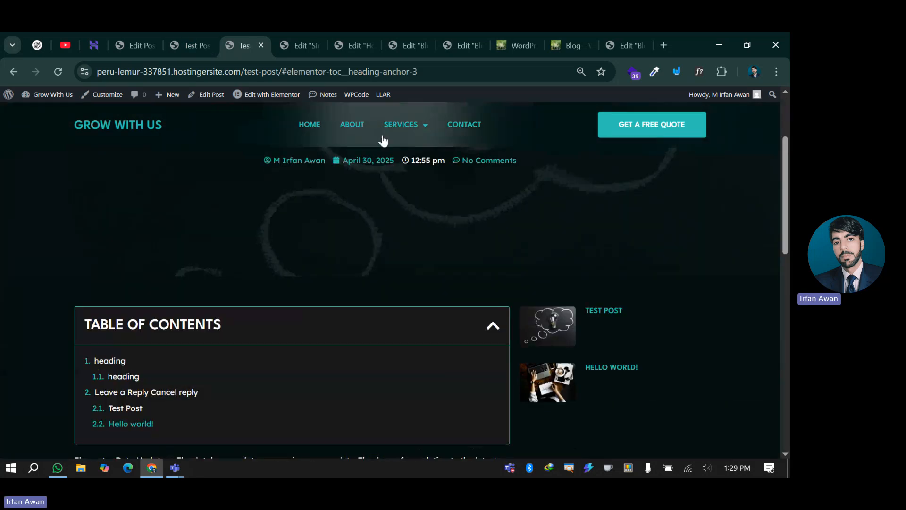
left_click(298, 45)
left_click(755, 100)
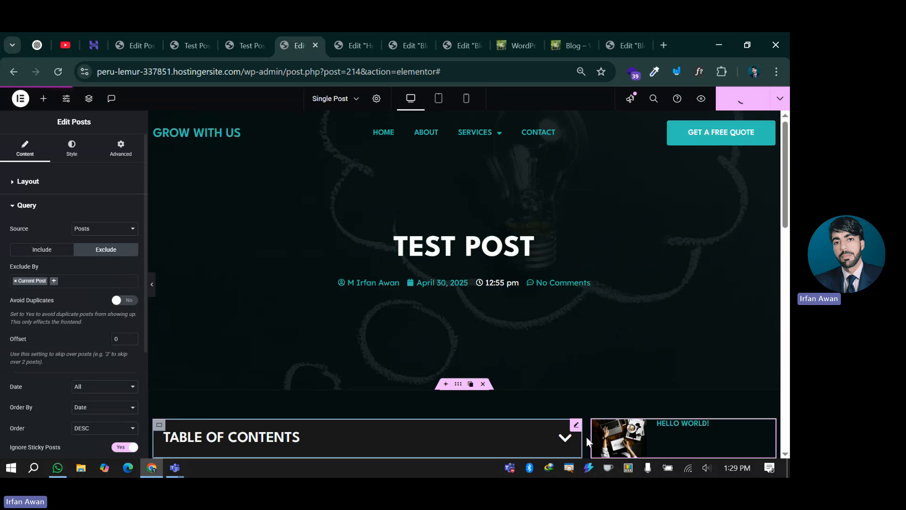
scroll(661, 406, "down", 3)
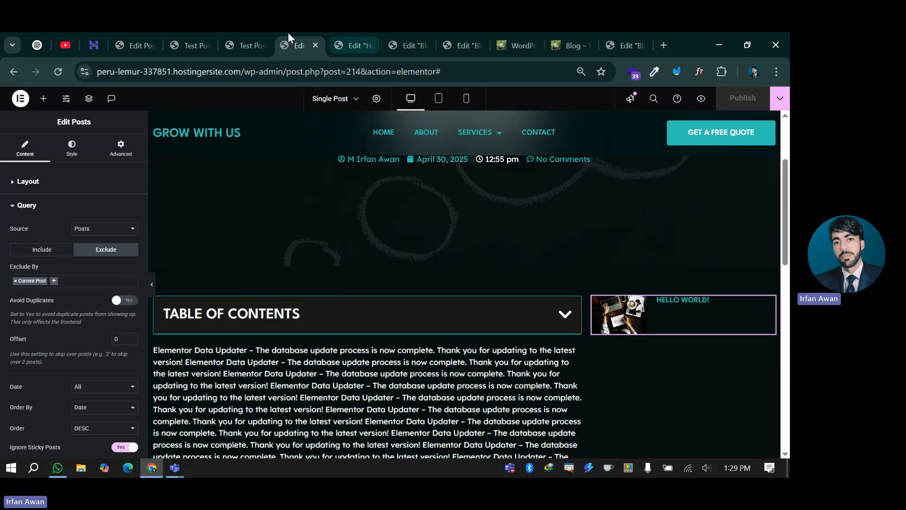
- Reload the live Test Post page and check which posts the sidebar lists compared with the post's title
left_click(245, 32)
left_click(58, 72)
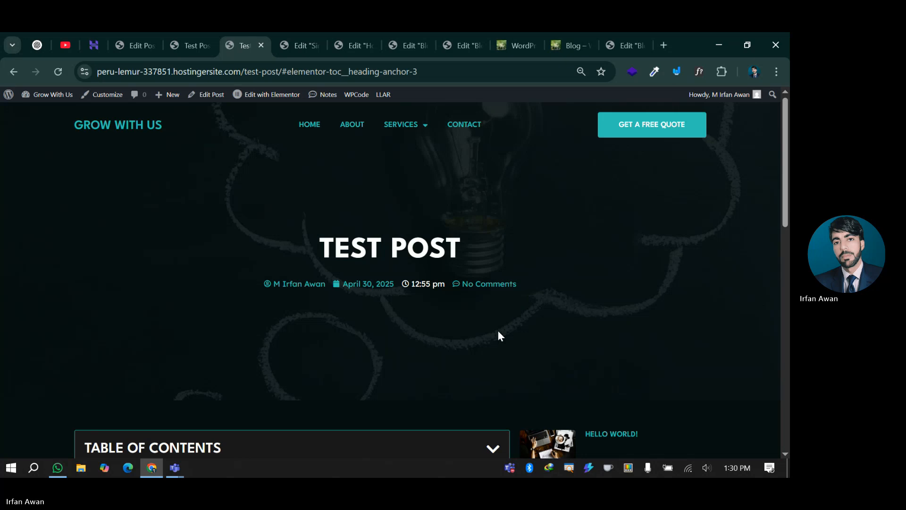
scroll(491, 358, "down", 4)
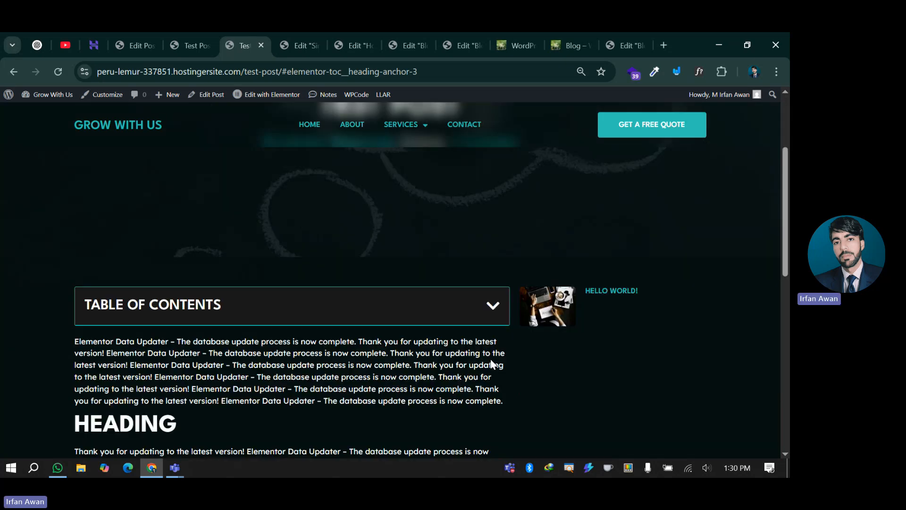
scroll(529, 299, "up", 4)
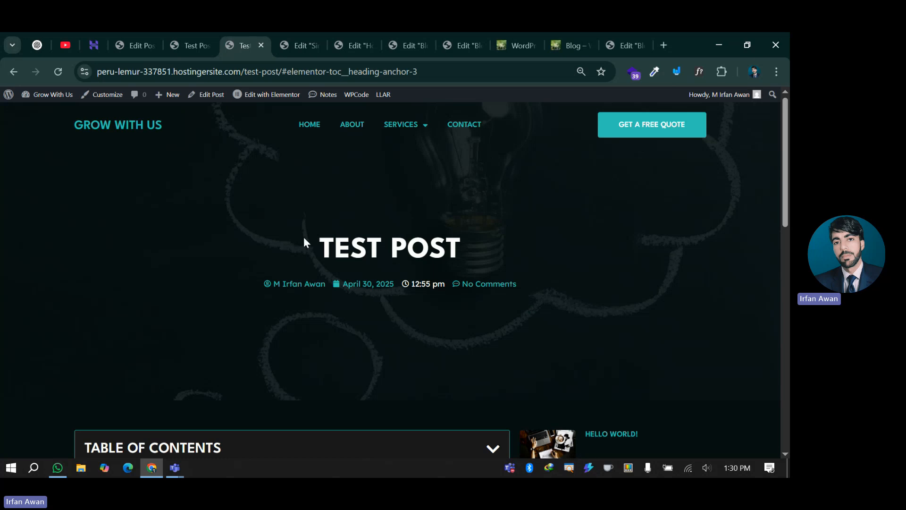
left_click_drag(304, 236, 539, 240)
scroll(586, 357, "down", 2)
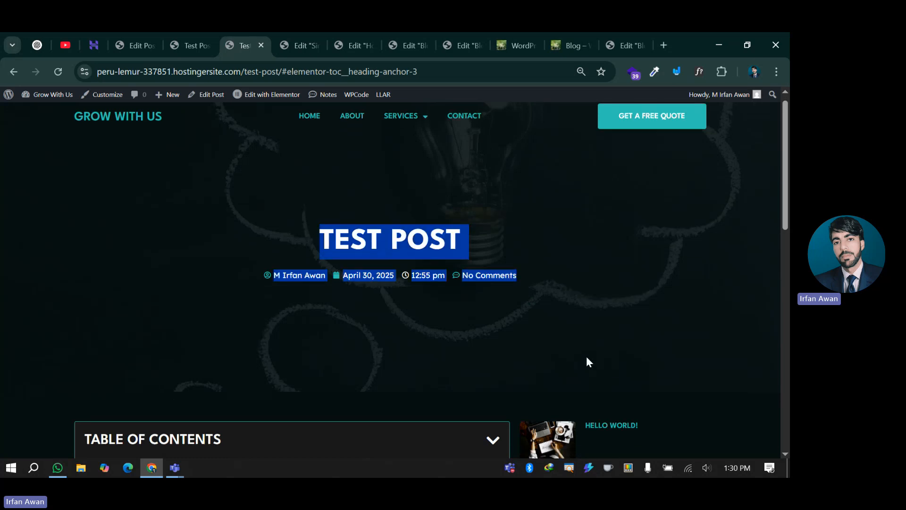
left_click(501, 270)
scroll(504, 272, "down", 1)
scroll(510, 274, "down", 2)
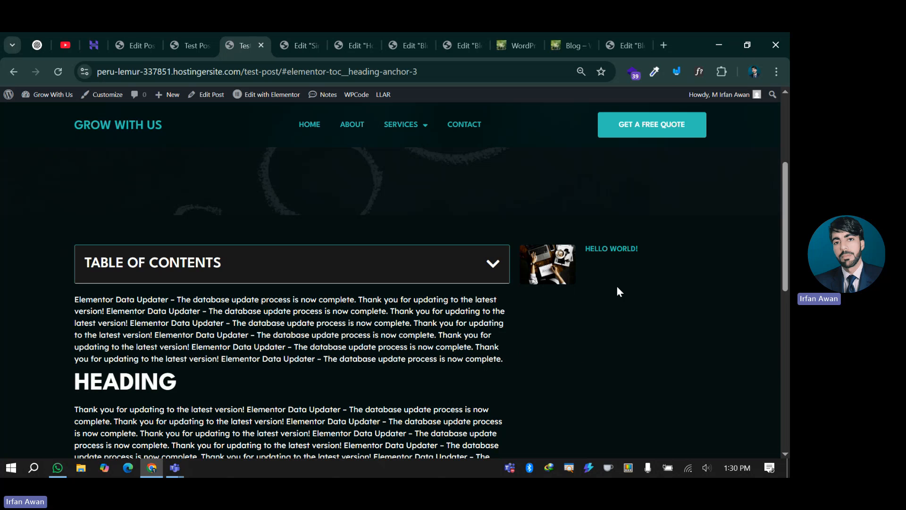
scroll(513, 252, "down", 10)
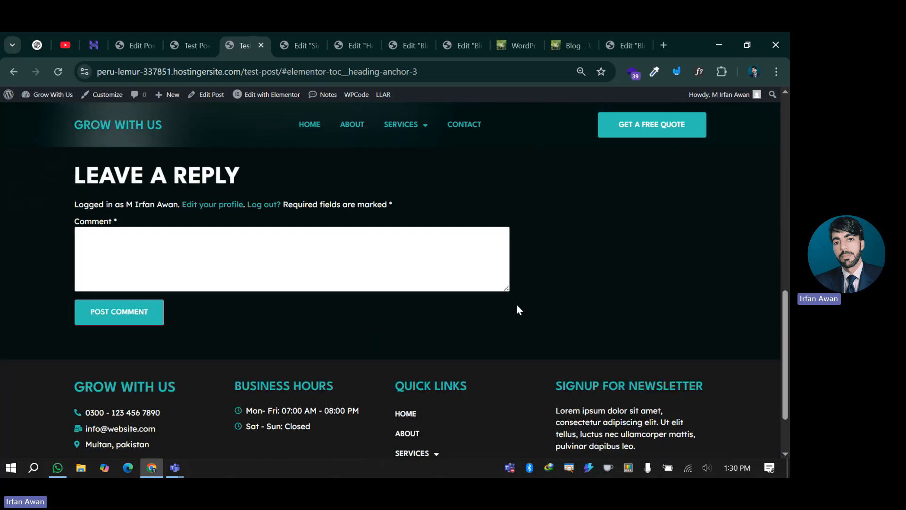
scroll(522, 326, "up", 15)
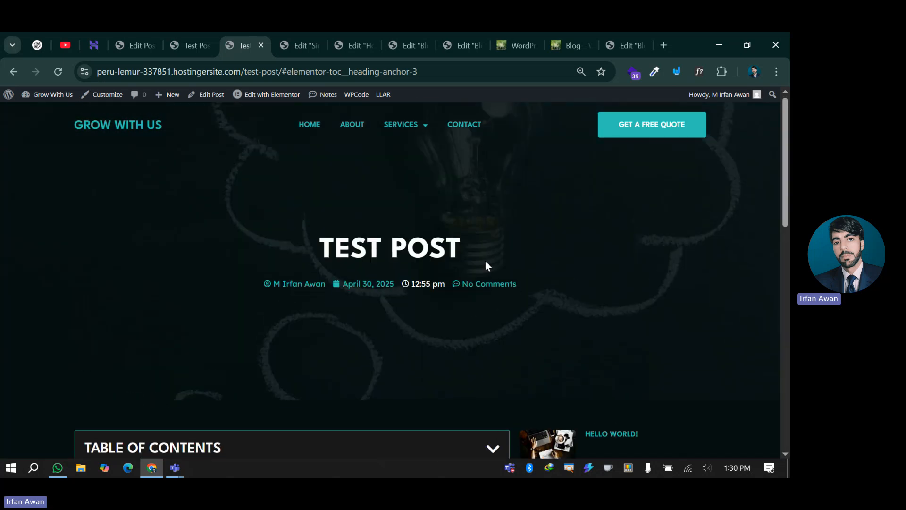
- Examine how the sidebar post list moves relative to the article while scrolling the live Test Post page
left_click(284, 32)
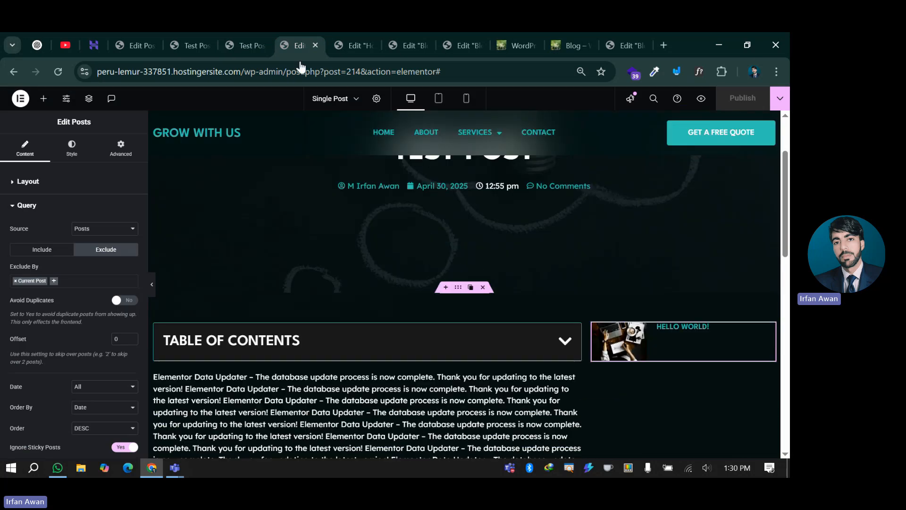
left_click(206, 32)
left_click(247, 33)
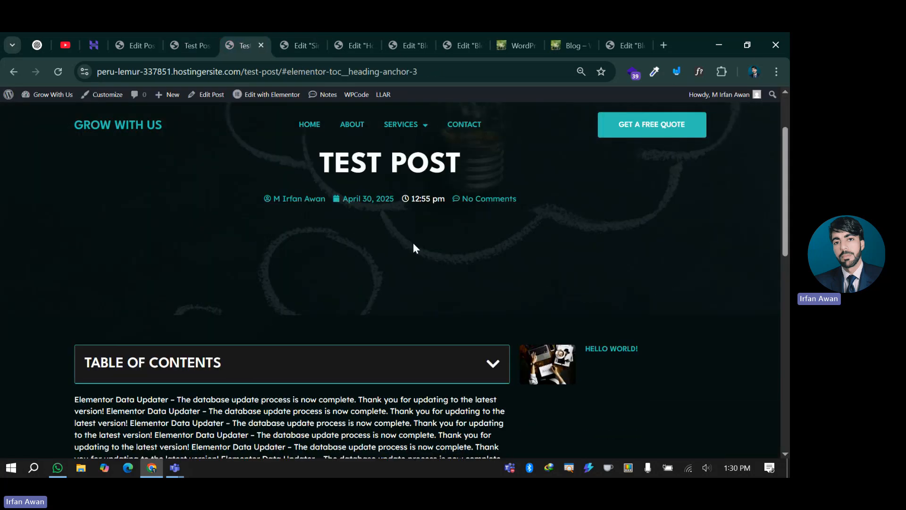
scroll(470, 277, "down", 4)
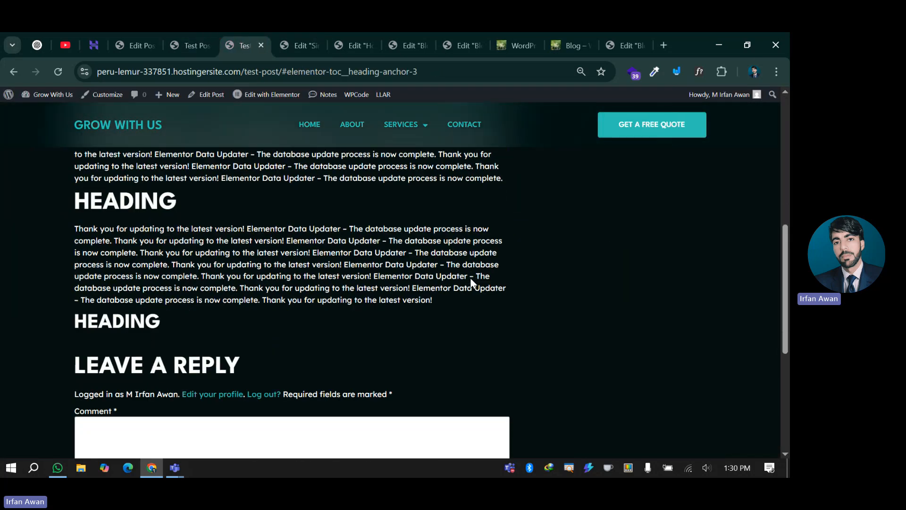
scroll(471, 283, "up", 3)
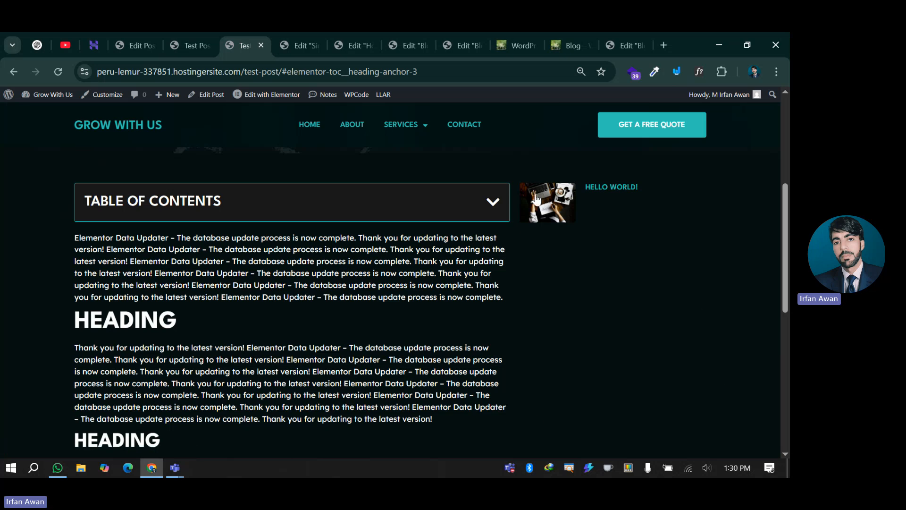
scroll(510, 293, "down", 4)
scroll(510, 292, "up", 4)
scroll(509, 293, "down", 1)
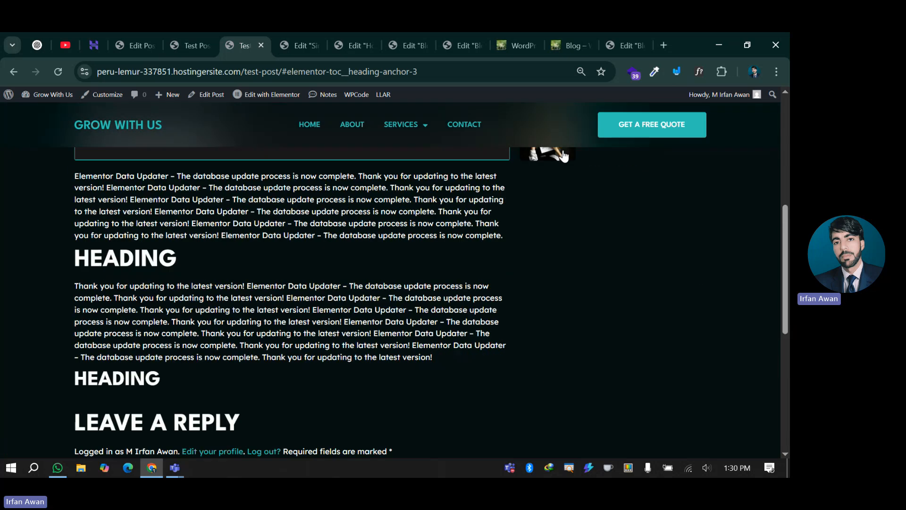
scroll(587, 254, "down", 1)
scroll(588, 267, "up", 1)
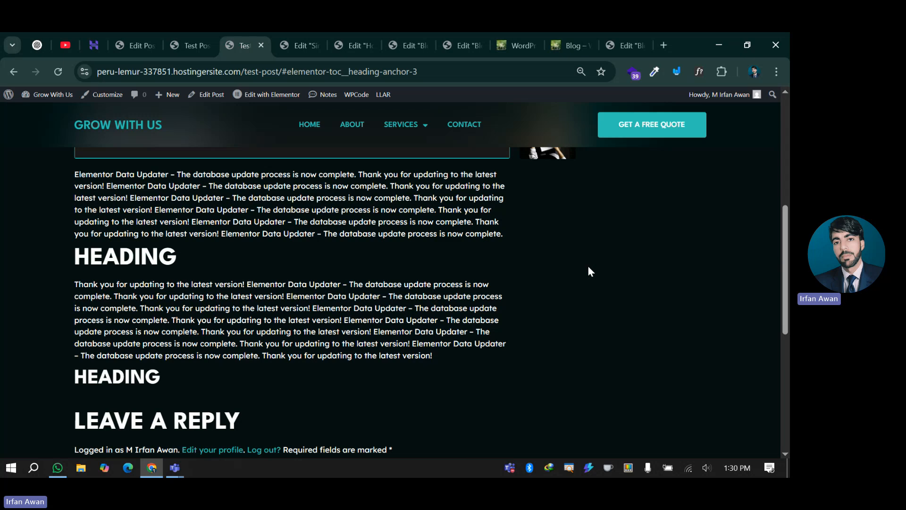
scroll(588, 269, "down", 4)
scroll(588, 269, "up", 5)
- Look through the settings of the sidebar container and its Posts widget in the Single Post template
left_click(302, 45)
scroll(664, 359, "down", 2)
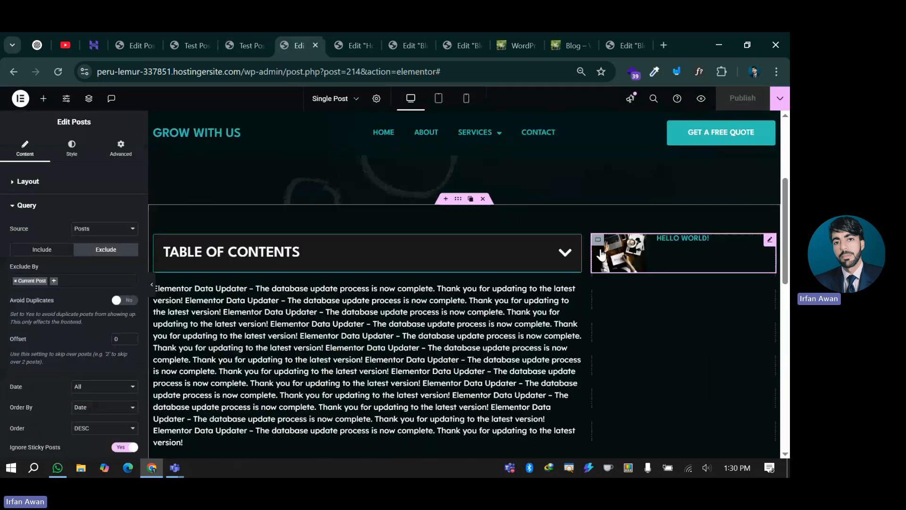
left_click(599, 241)
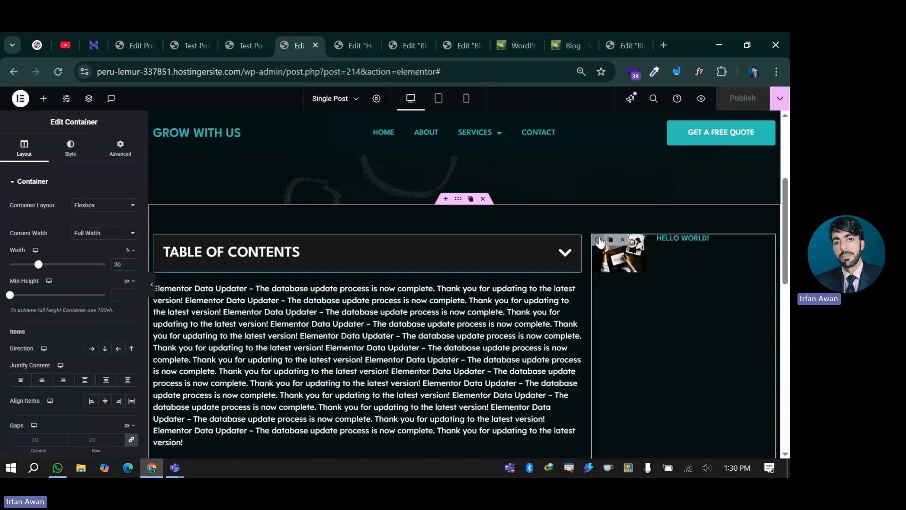
left_click(115, 150)
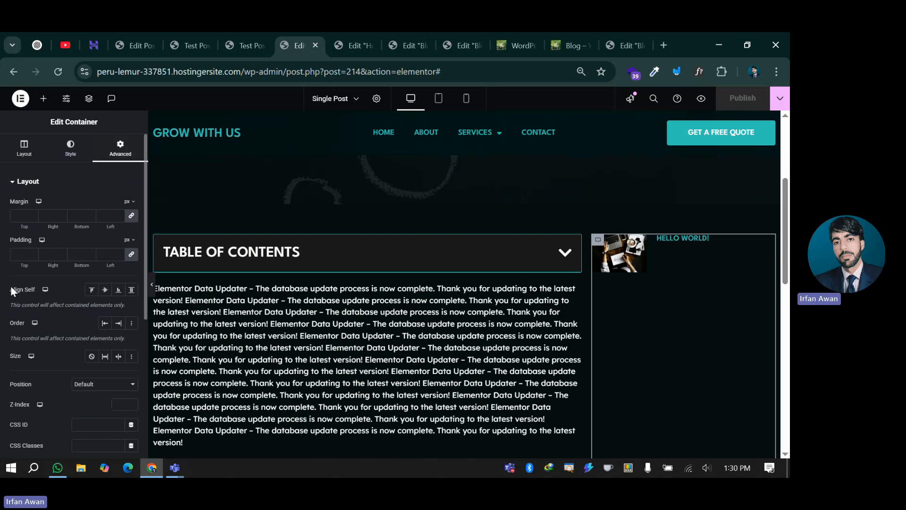
scroll(71, 283, "down", 5)
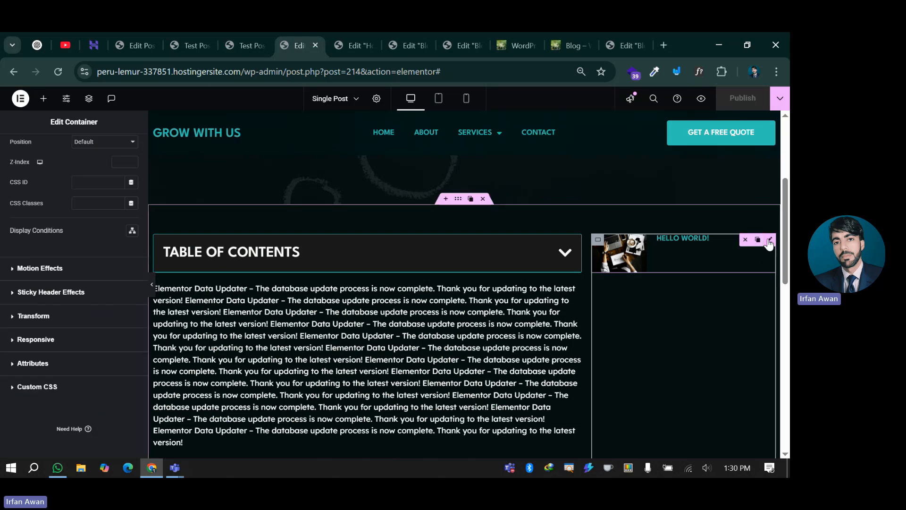
left_click(769, 240)
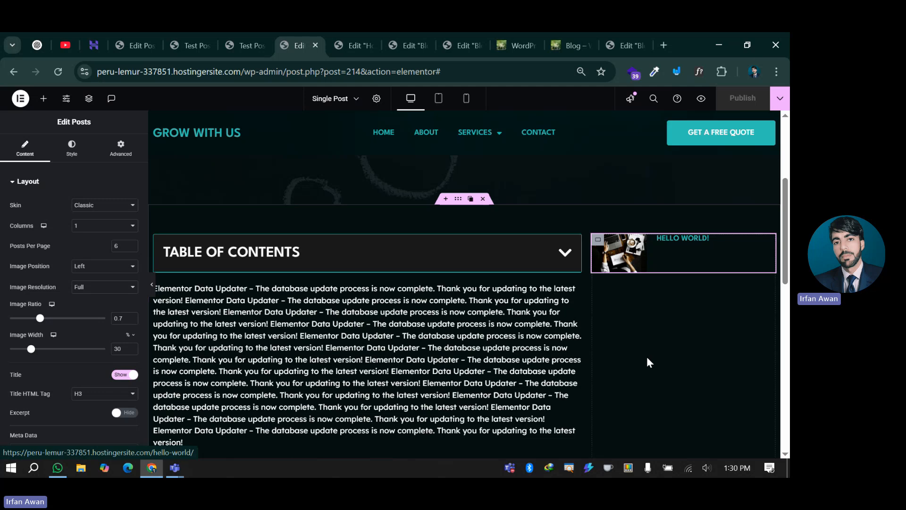
left_click(597, 241)
left_click(769, 241)
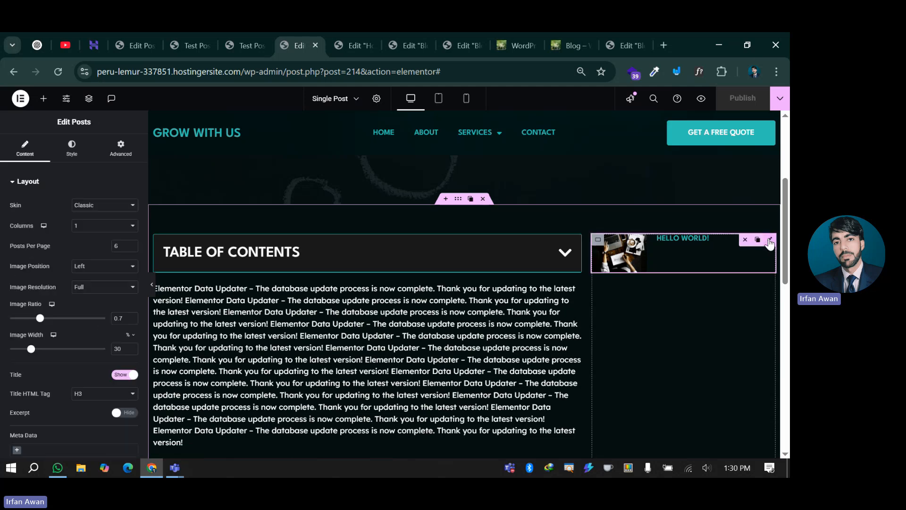
- Set the sidebar Posts widget's Sticky motion effect to Top and enable Stay In Column
left_click(121, 148)
scroll(45, 307, "down", 2)
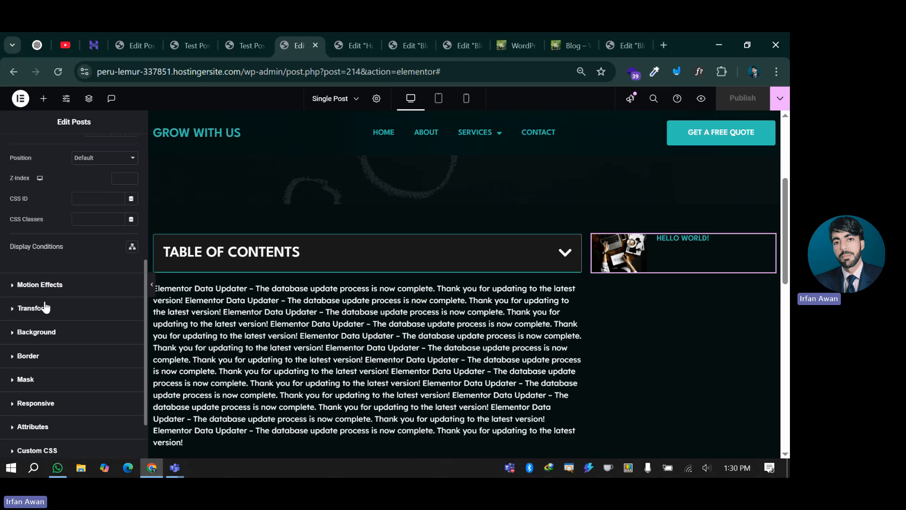
left_click(40, 285)
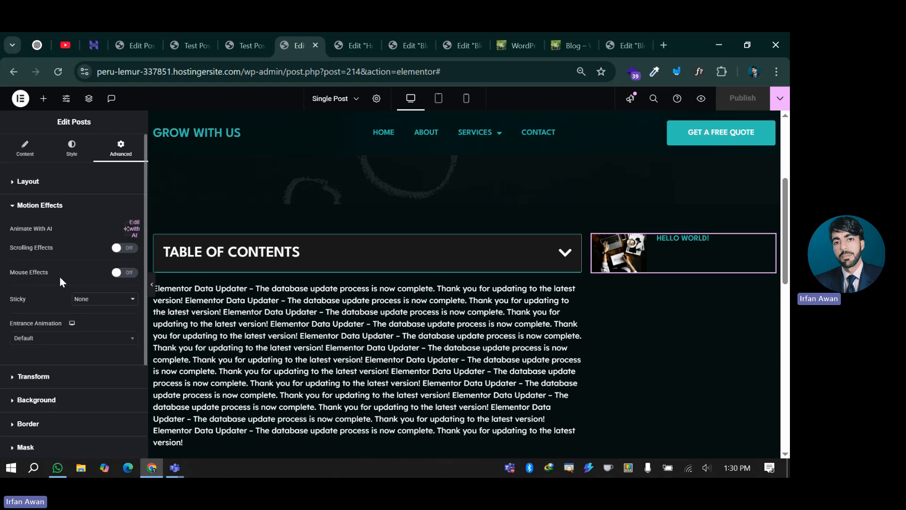
left_click(88, 300)
left_click(87, 312)
scroll(123, 364, "down", 1)
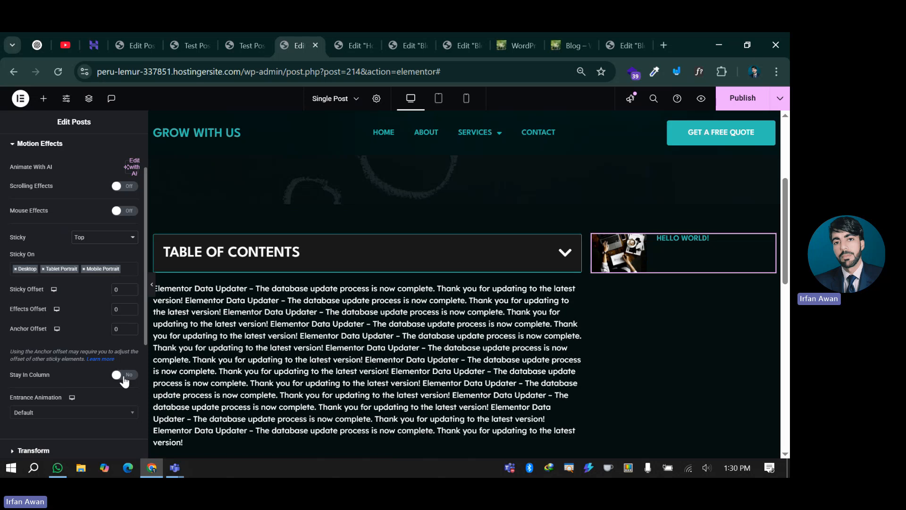
left_click(124, 376)
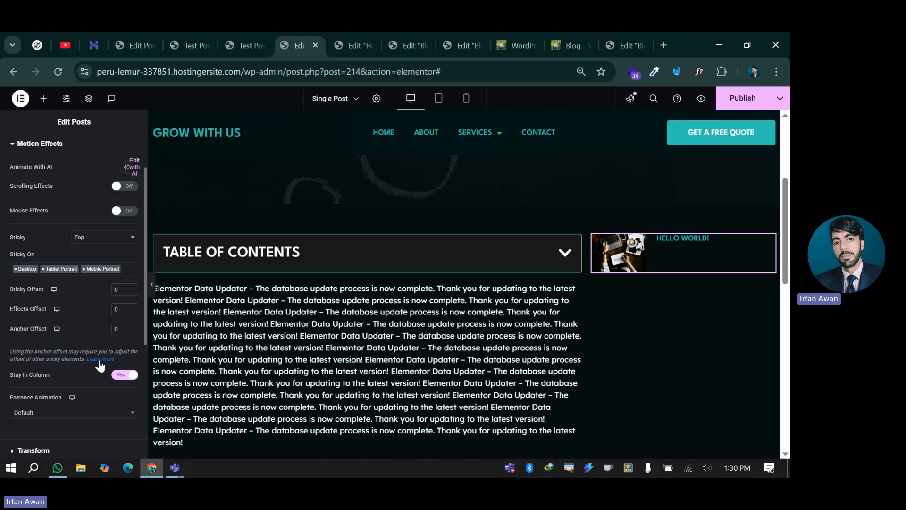
- Publish the Single Post template with the sticky setting and reload the live Test Post page
left_click(744, 105)
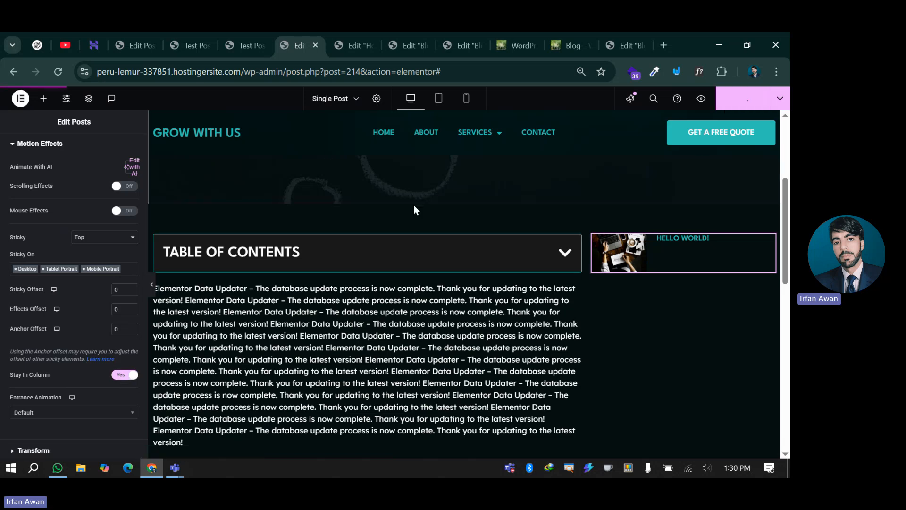
left_click(241, 41)
left_click(53, 68)
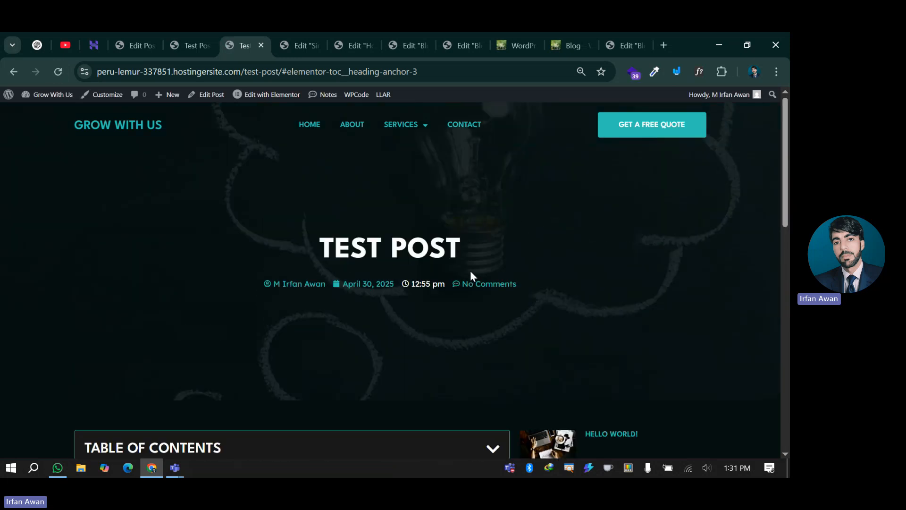
- Check on the live Test Post page whether the sidebar post list stays pinned while scrolling through the article
scroll(470, 275, "down", 4)
scroll(469, 270, "down", 5)
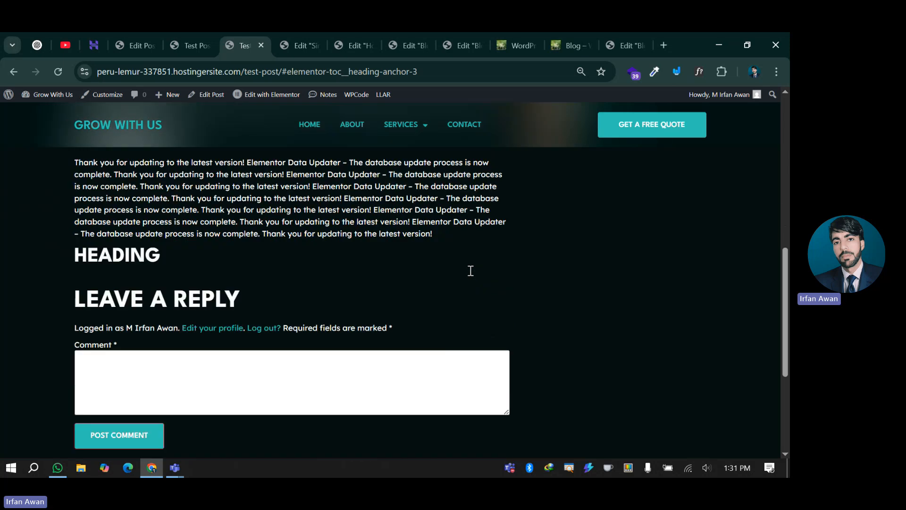
scroll(502, 167, "up", 4)
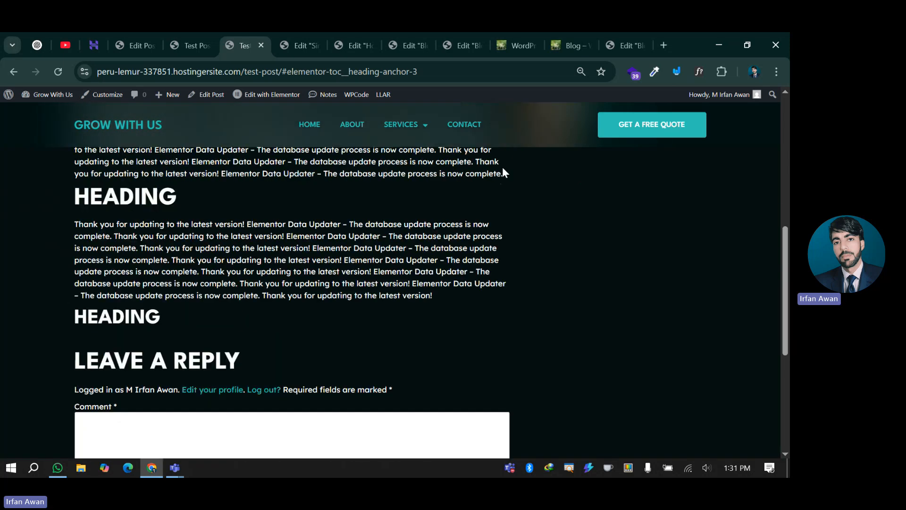
scroll(546, 162, "down", 1)
scroll(517, 154, "down", 5)
scroll(512, 170, "up", 4)
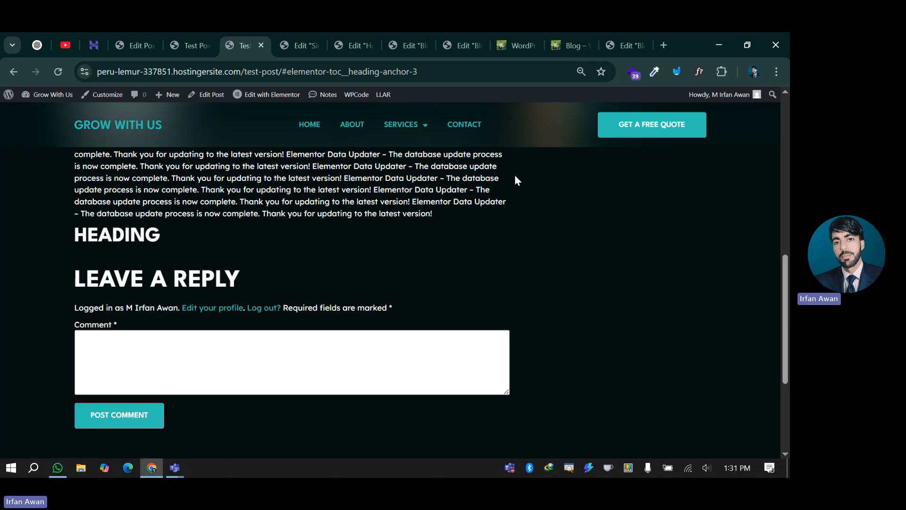
- Set the sidebar Posts widget's Sticky Offset to 90 in the Single Post template and test the scrolling
left_click(297, 44)
scroll(412, 304, "down", 5)
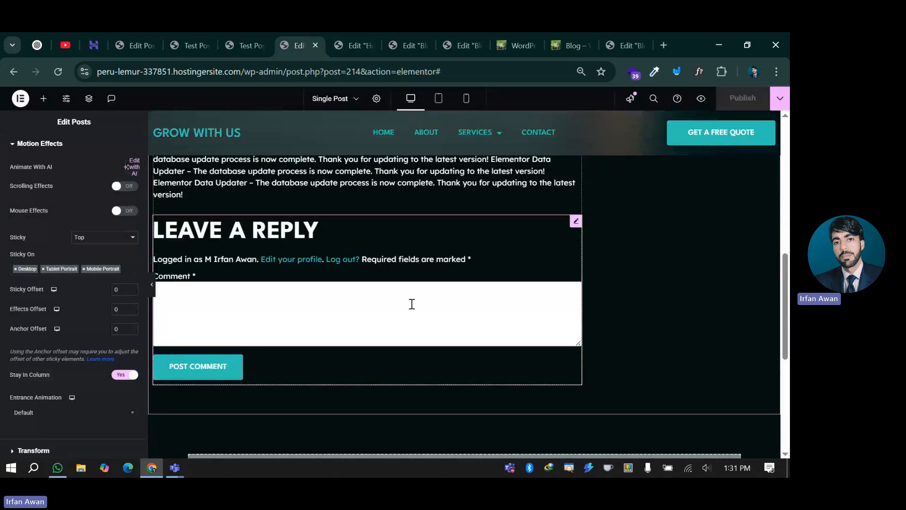
scroll(640, 314, "up", 9)
scroll(640, 313, "down", 5)
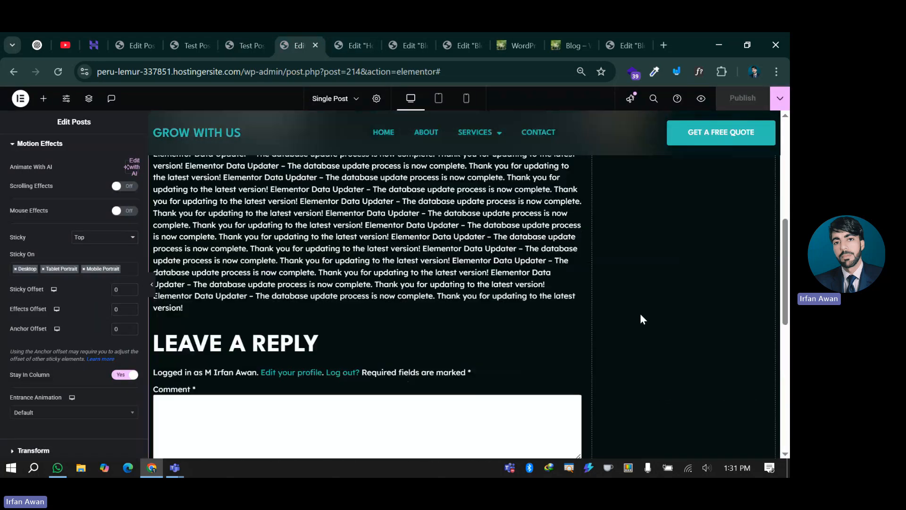
scroll(640, 314, "up", 5)
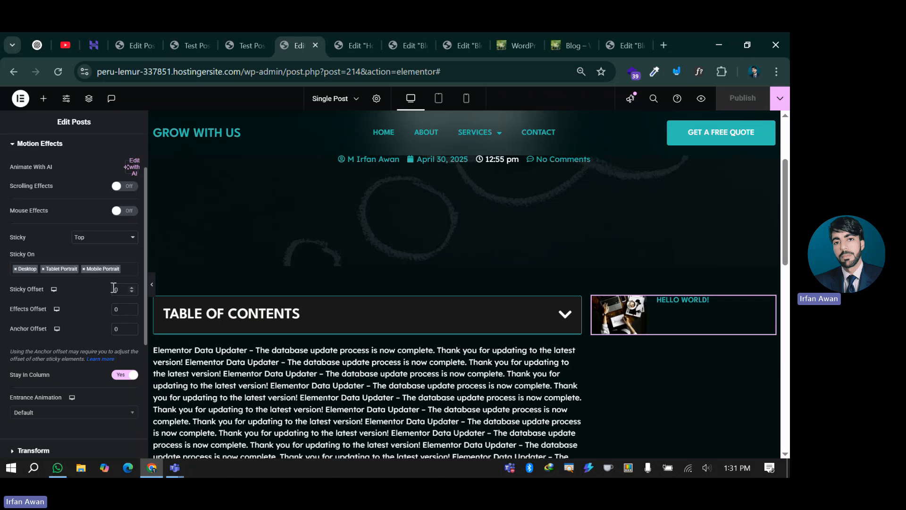
left_click(115, 288)
type("9")
scroll(267, 262, "down", 5)
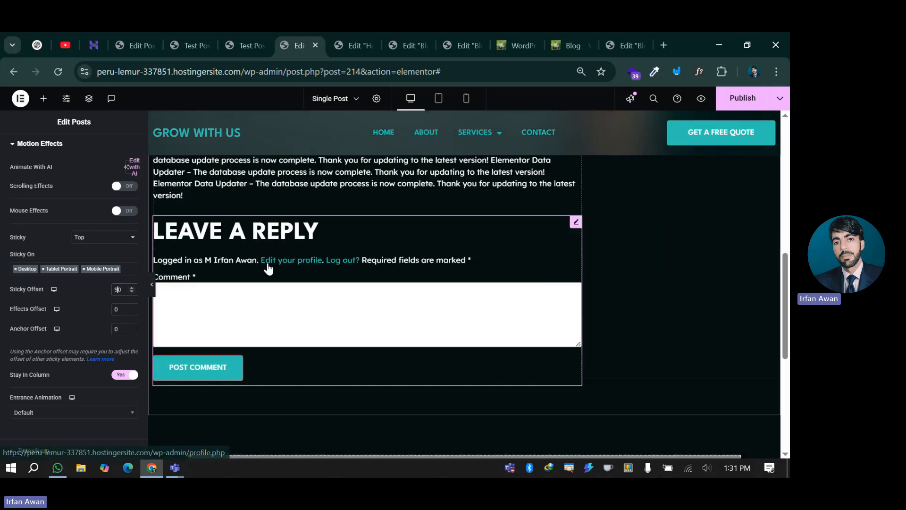
scroll(268, 262, "up", 4)
scroll(268, 262, "down", 5)
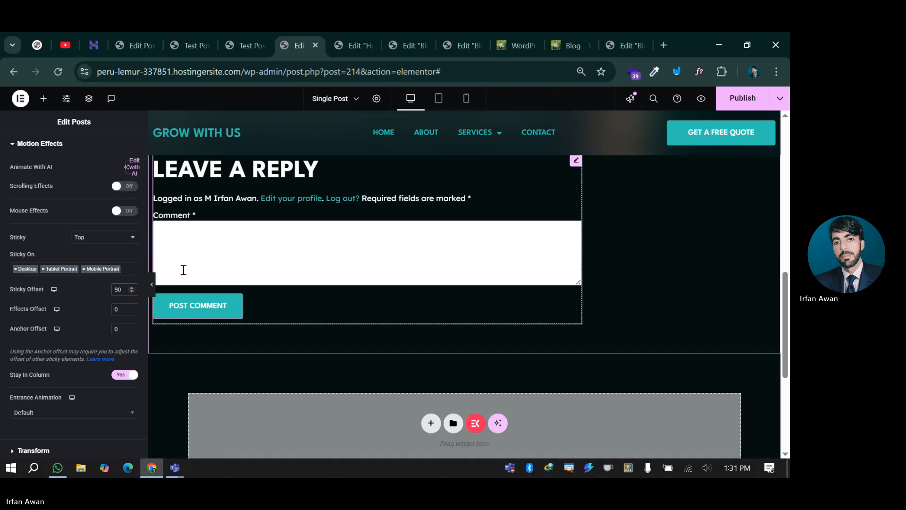
- Set the sidebar Posts widget's Sticky Offset to 120 and publish the Single Post template
type("9")
key("BackSpace")
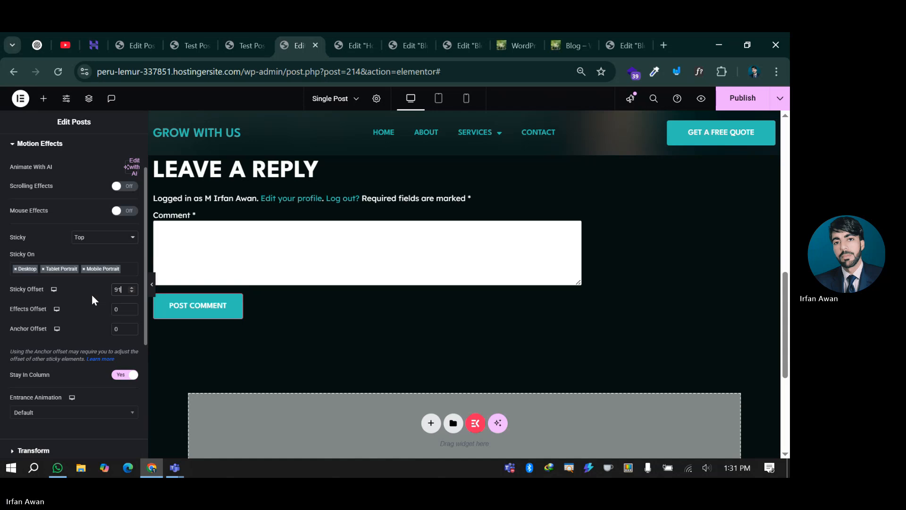
type("120")
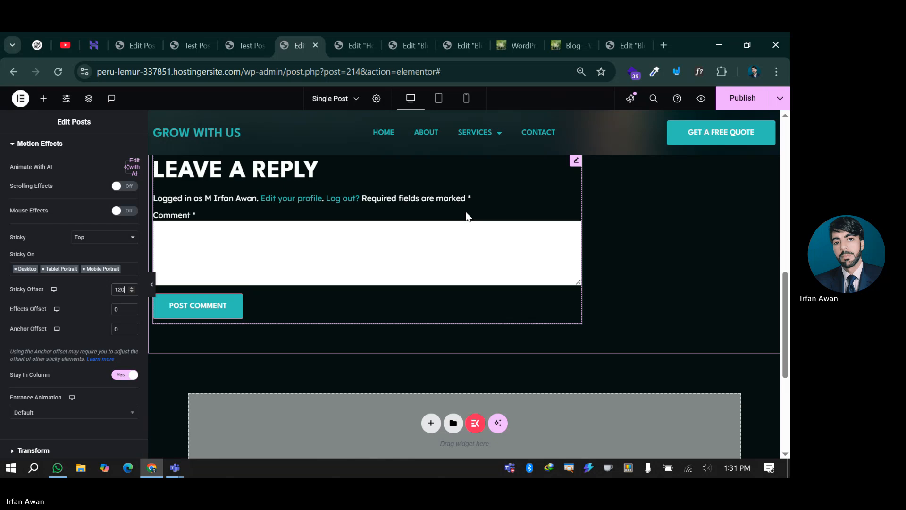
left_click(742, 98)
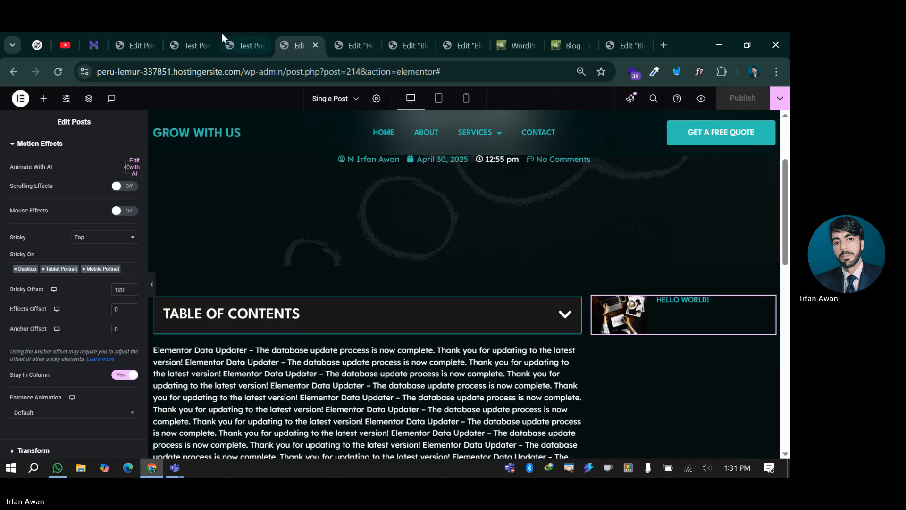
- Reload the live Test Post page and check whether the sidebar post list stays pinned below the header while scrolling
left_click(245, 40)
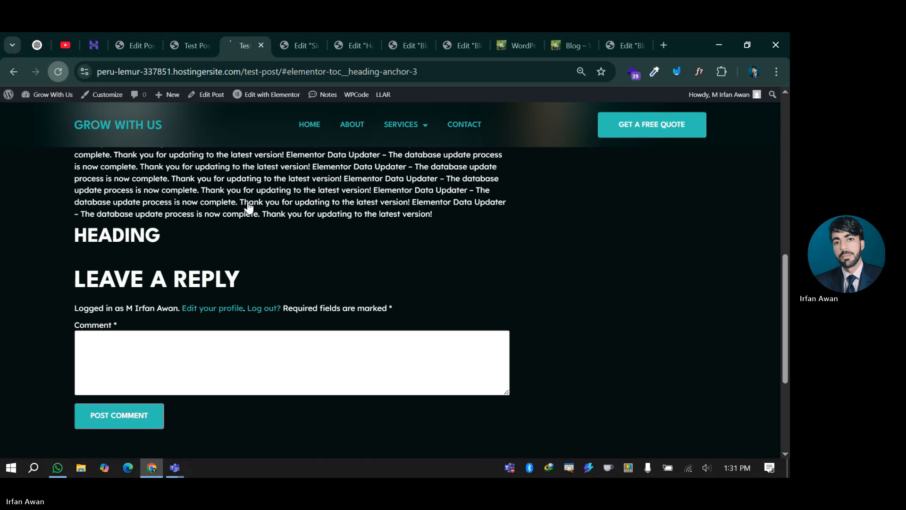
key("F5")
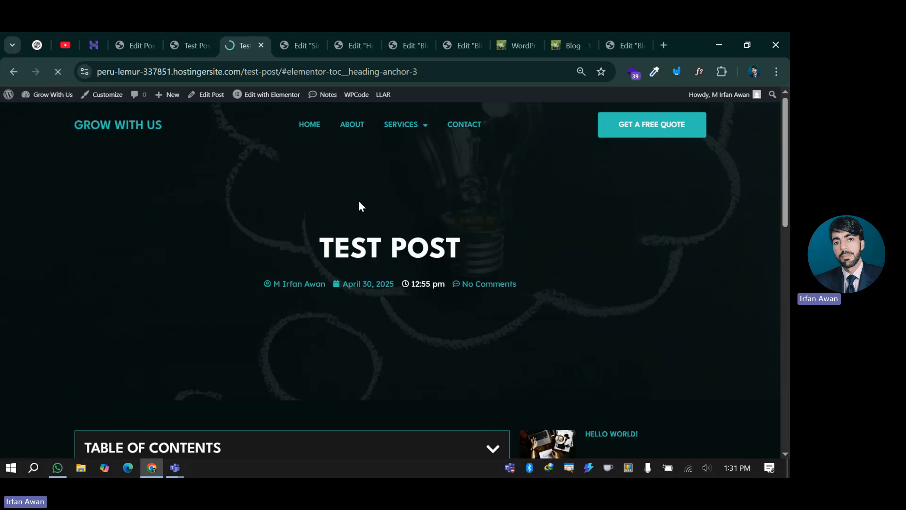
scroll(328, 224, "down", 1)
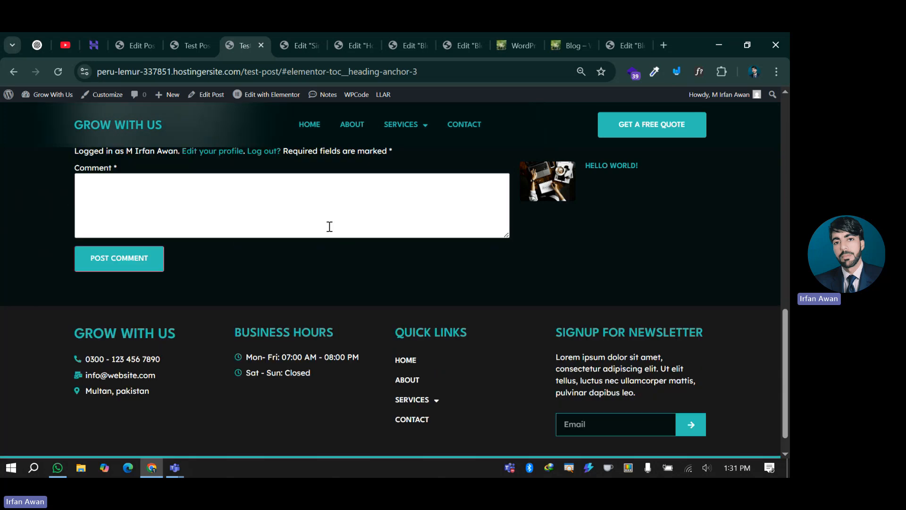
scroll(474, 217, "up", 3)
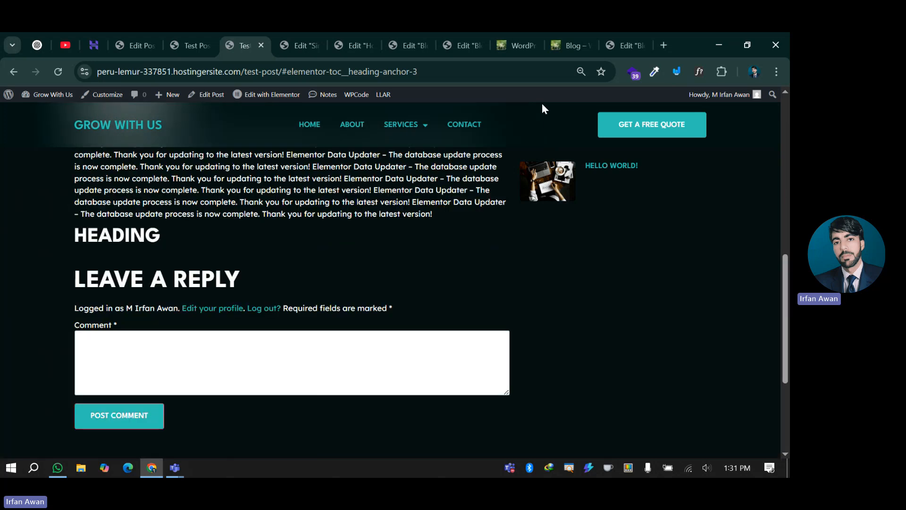
scroll(474, 219, "down", 4)
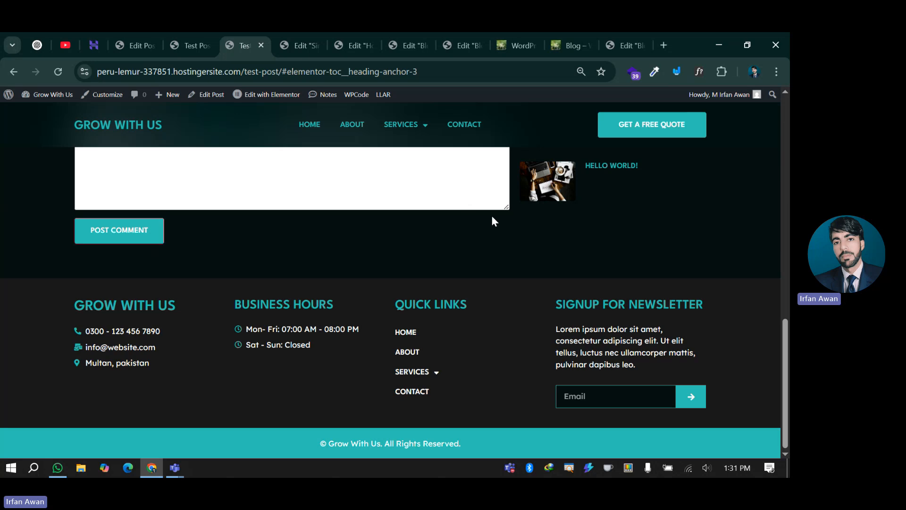
scroll(492, 218, "up", 5)
scroll(497, 231, "up", 8)
scroll(533, 219, "down", 7)
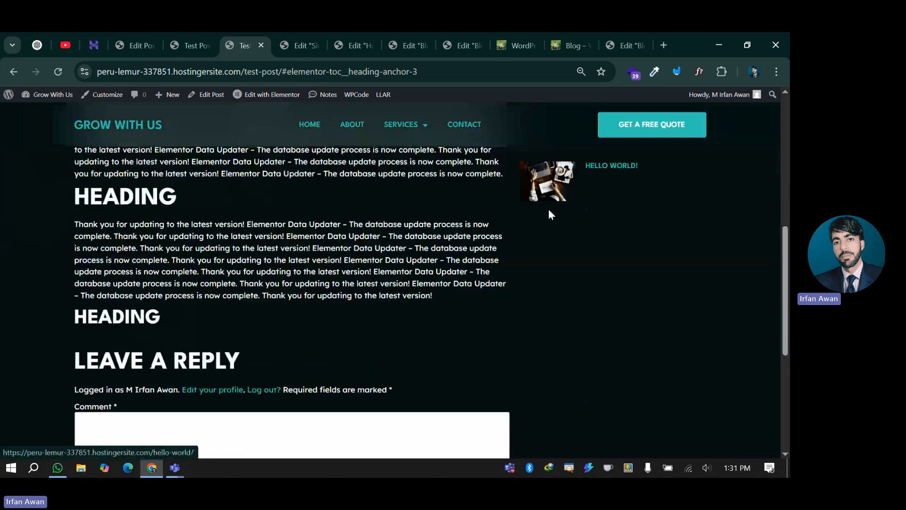
scroll(161, 259, "up", 4)
scroll(76, 302, "down", 3)
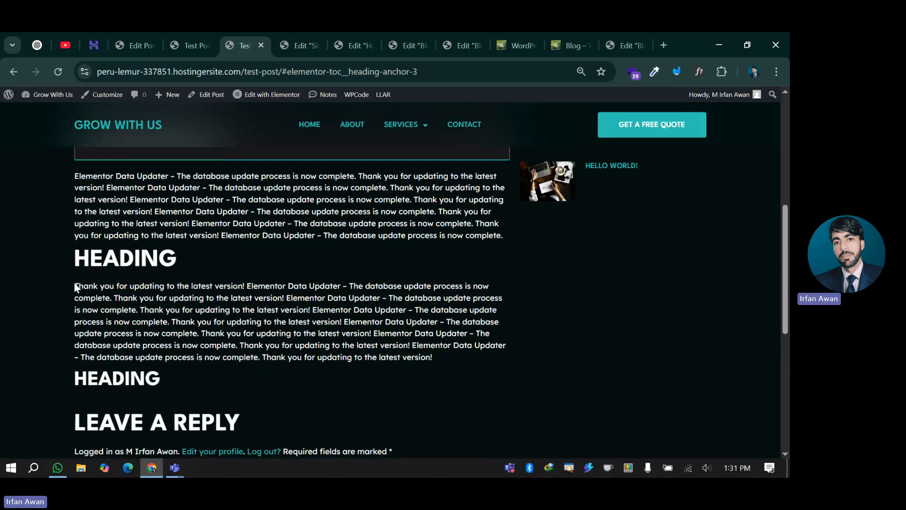
scroll(76, 286, "down", 3)
scroll(75, 286, "up", 3)
scroll(535, 187, "down", 2)
scroll(462, 254, "down", 1)
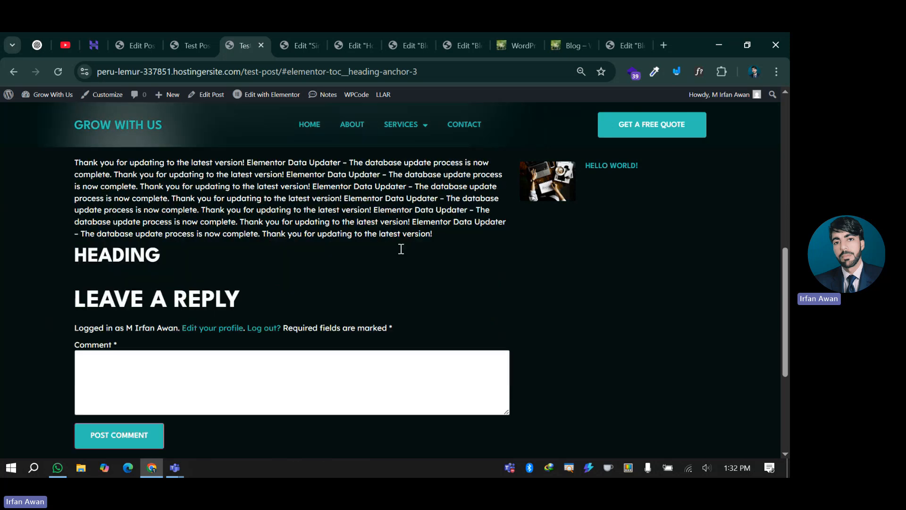
scroll(651, 293, "down", 3)
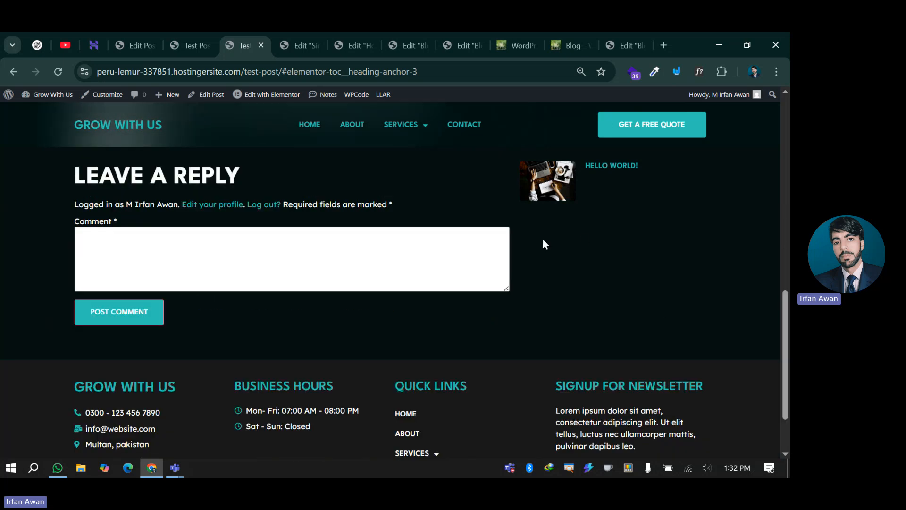
scroll(543, 240, "down", 2)
scroll(513, 262, "up", 3)
scroll(513, 262, "up", 5)
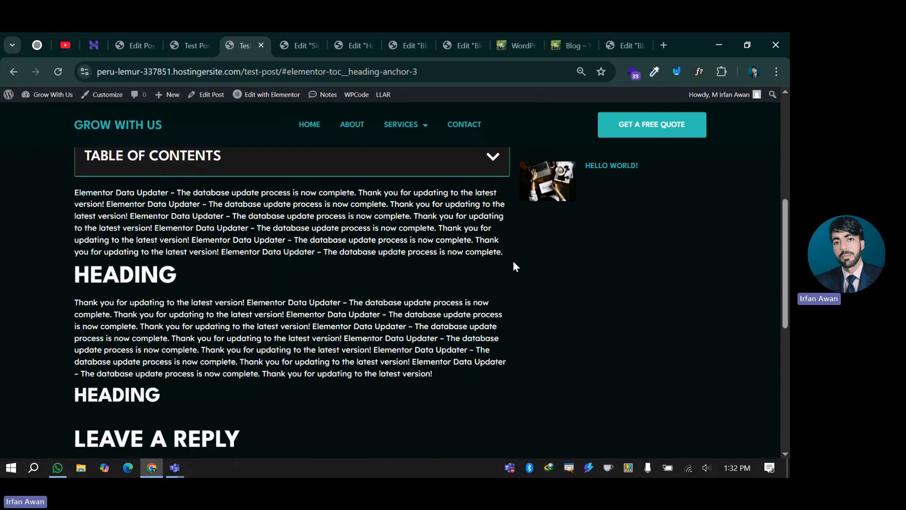
scroll(514, 262, "down", 6)
scroll(513, 262, "up", 5)
scroll(513, 262, "down", 5)
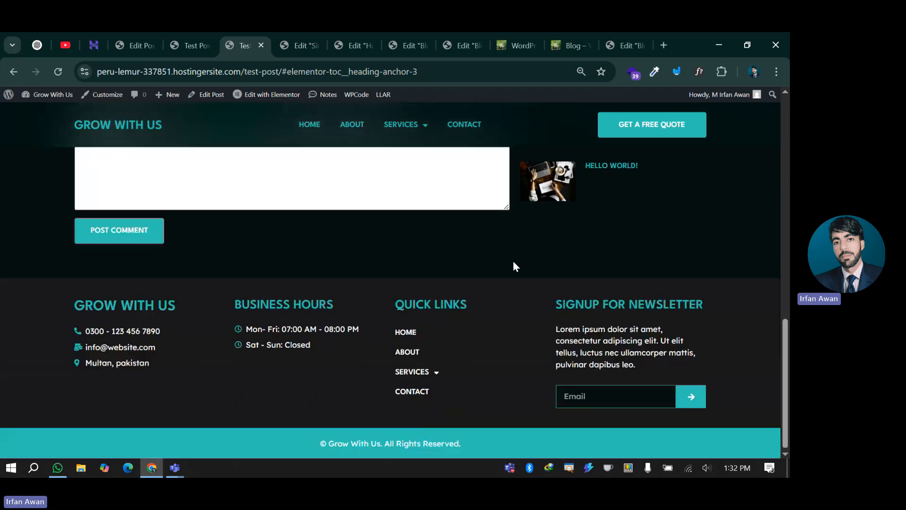
scroll(513, 262, "up", 8)
scroll(513, 262, "down", 8)
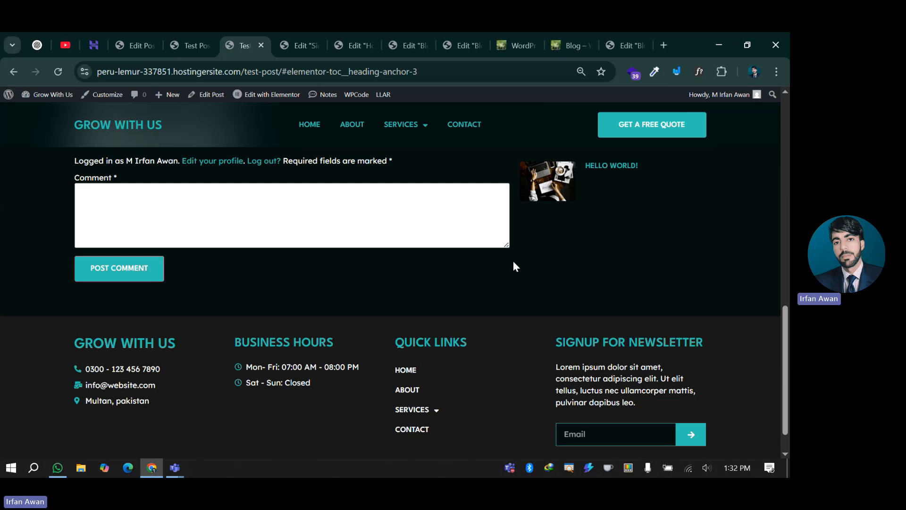
scroll(513, 266, "up", 8)
scroll(513, 267, "down", 5)
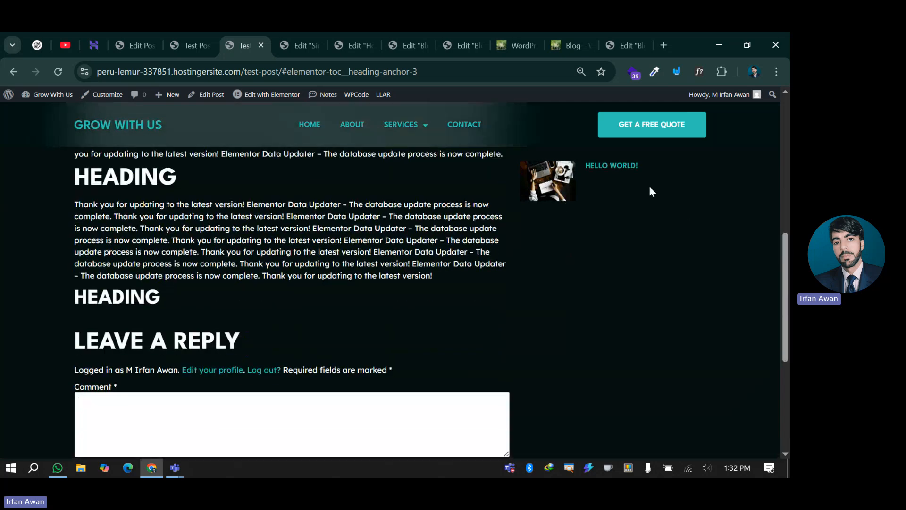
scroll(530, 223, "down", 5)
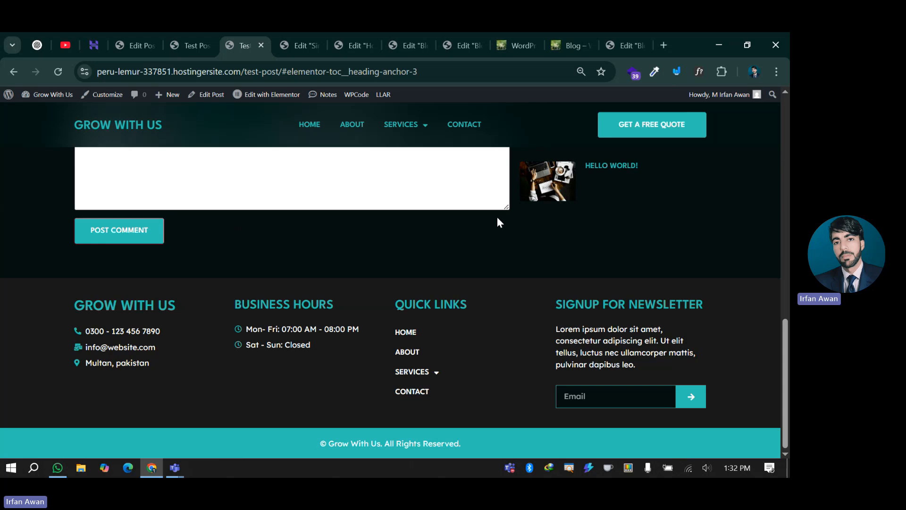
left_click(358, 34)
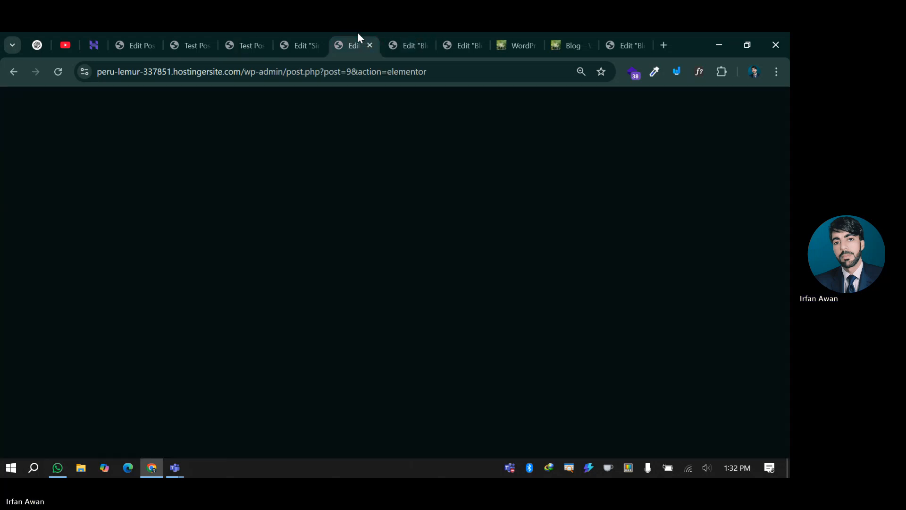
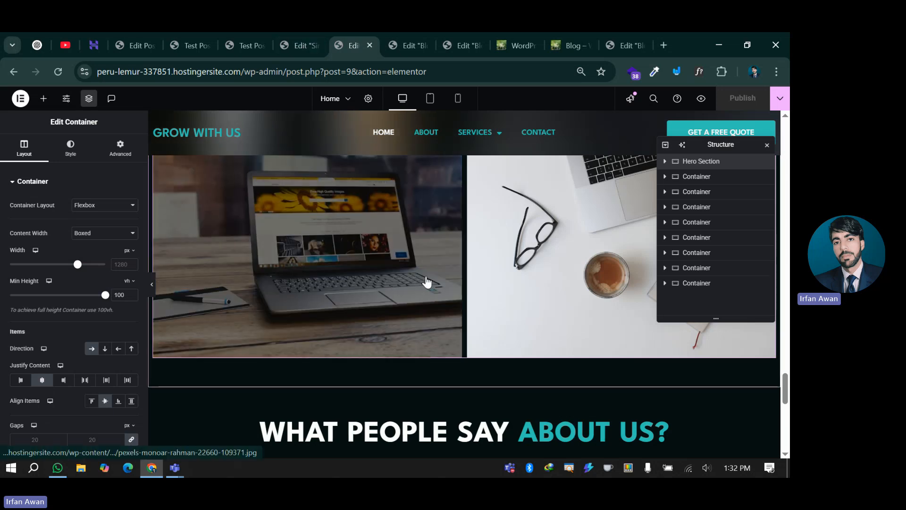
key("ctrl+shift+Tab")
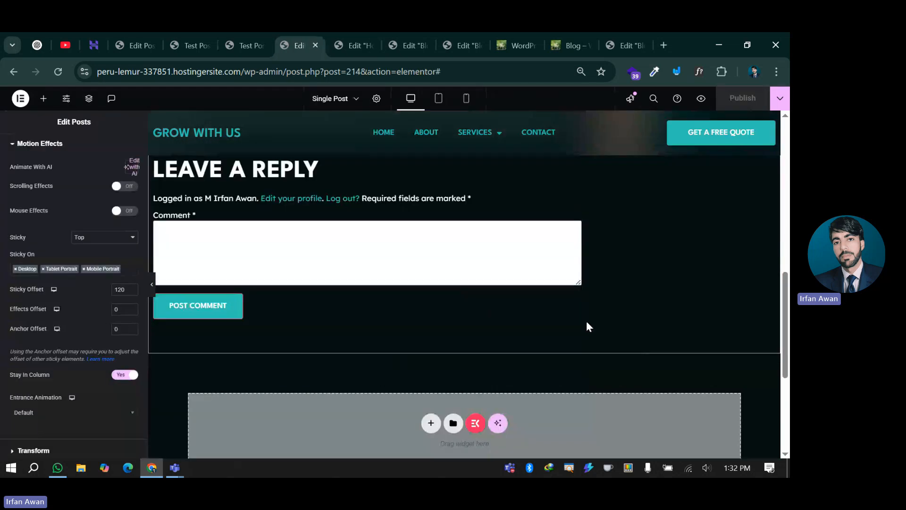
scroll(586, 325, "up", 15)
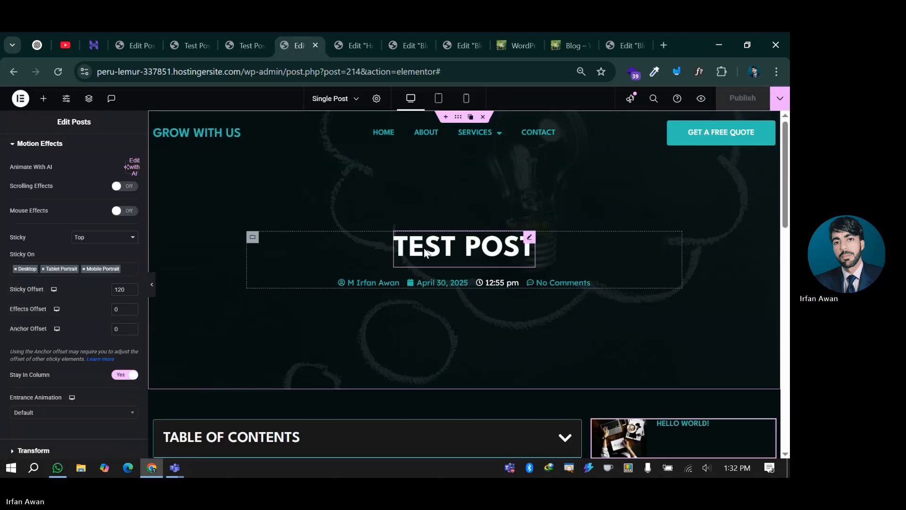
scroll(430, 219, "down", 15)
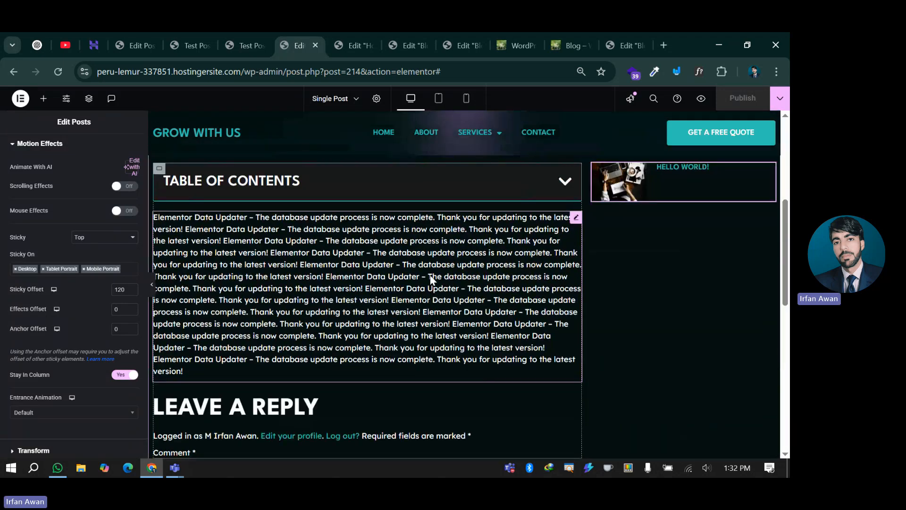
scroll(430, 278, "up", 15)
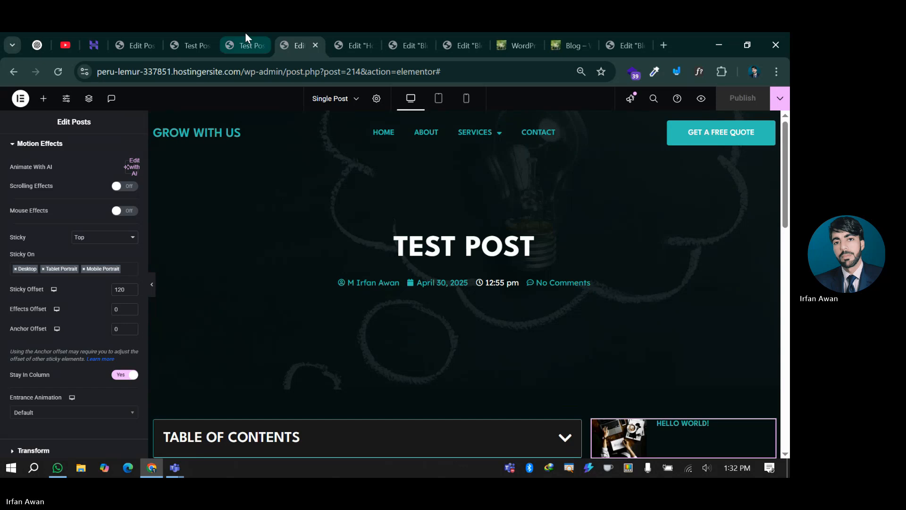
left_click(245, 33)
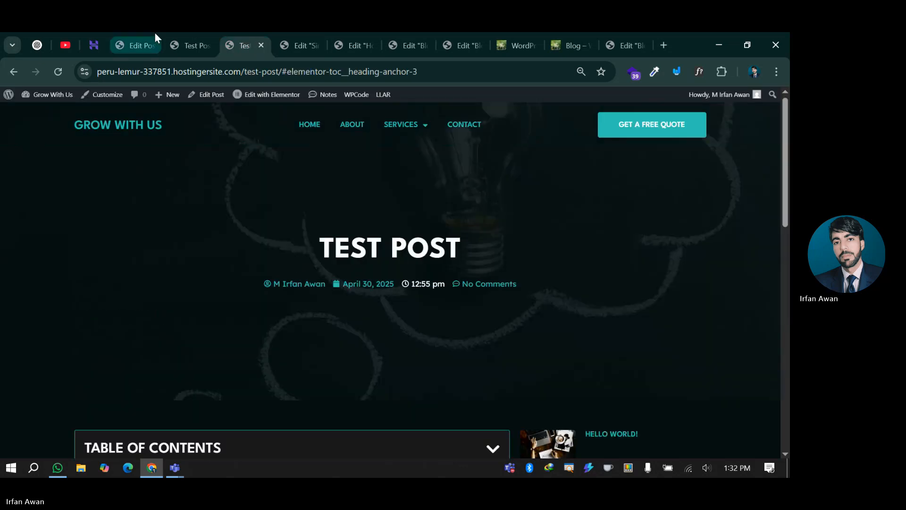
- Open the site's menu editor in the WordPress dashboard and add the Blog page to the Header Menu
left_click(155, 34)
mouse_move(47, 329)
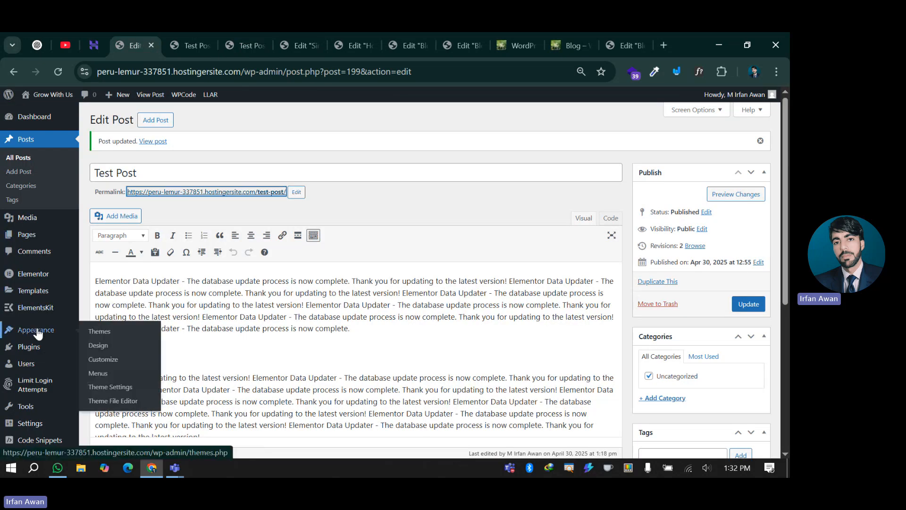
left_click(99, 374)
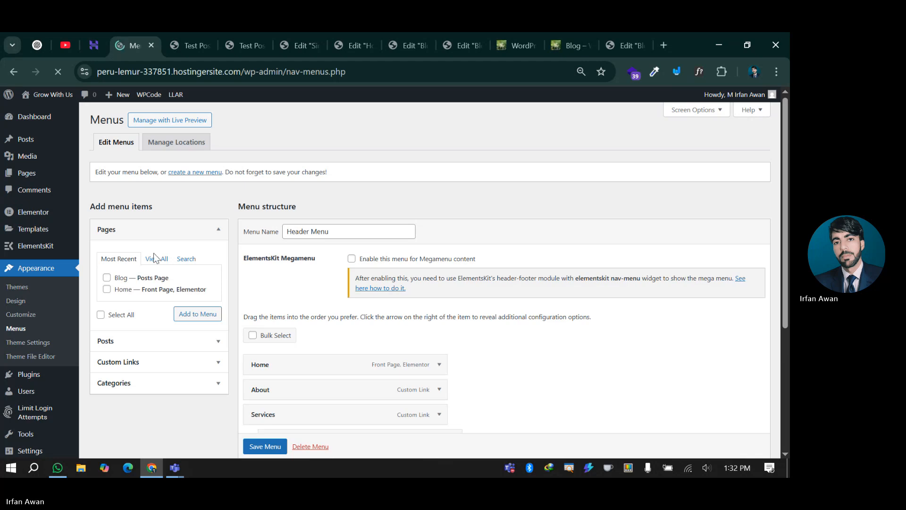
left_click(107, 279)
scroll(257, 301, "down", 3)
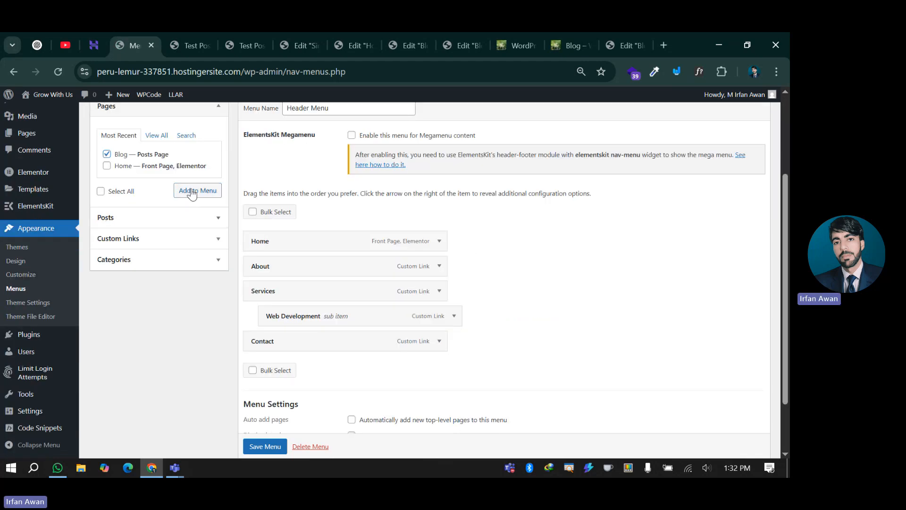
left_click(197, 191)
- Move the Blog item above Contact as a top-level entry in the Header Menu and save the menu
scroll(253, 323, "up", 3)
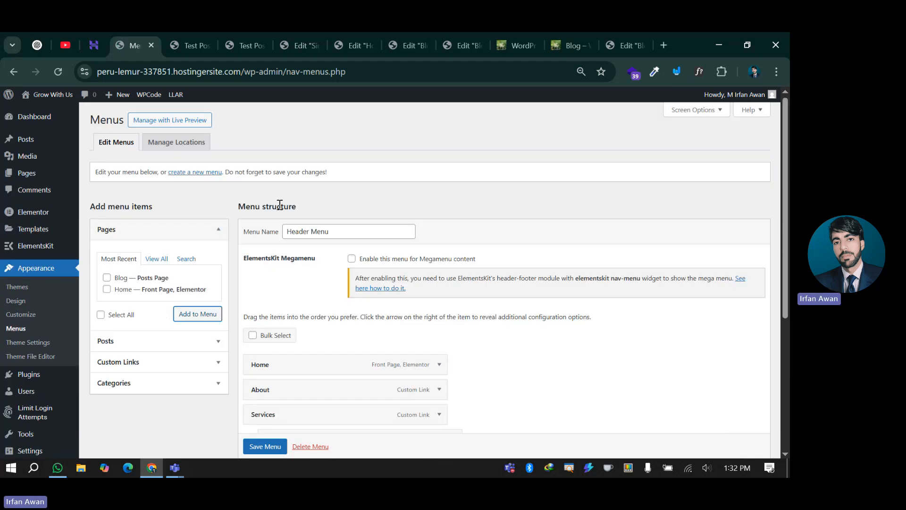
scroll(283, 283, "down", 4)
left_click_drag(267, 309, 259, 283)
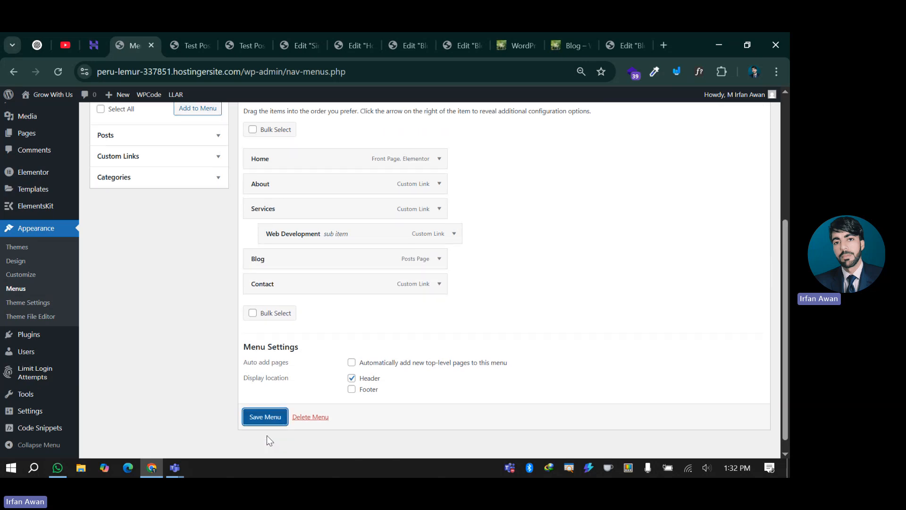
left_click(265, 418)
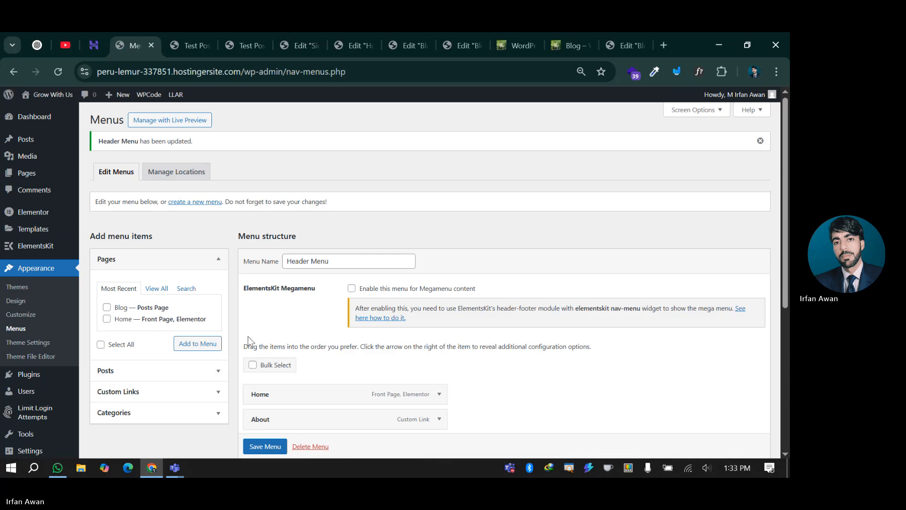
- Reload the live site and look through the home page down to the footer, checking both menus for the Blog link
left_click(200, 41)
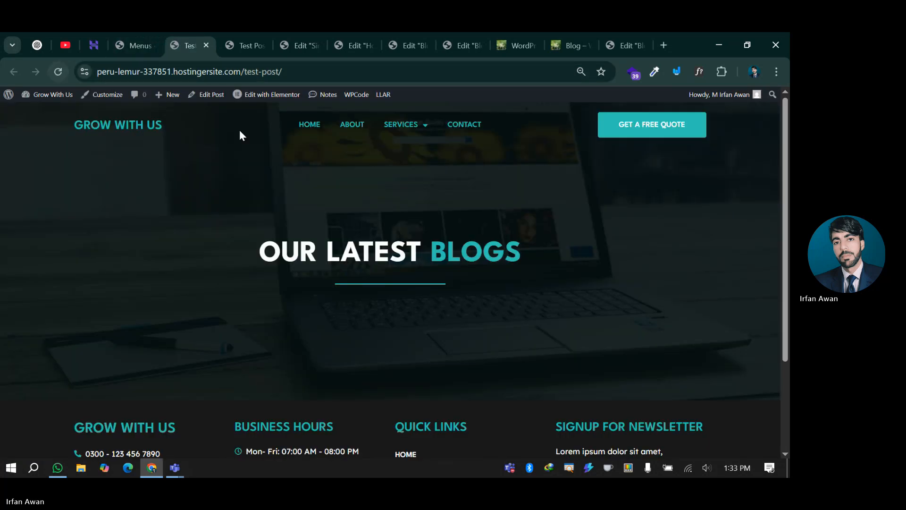
key("F5")
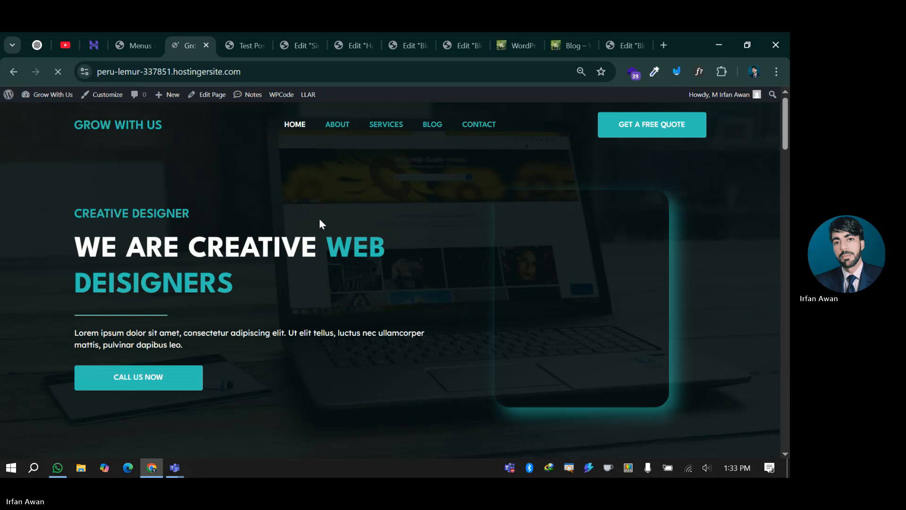
scroll(320, 201, "down", 4)
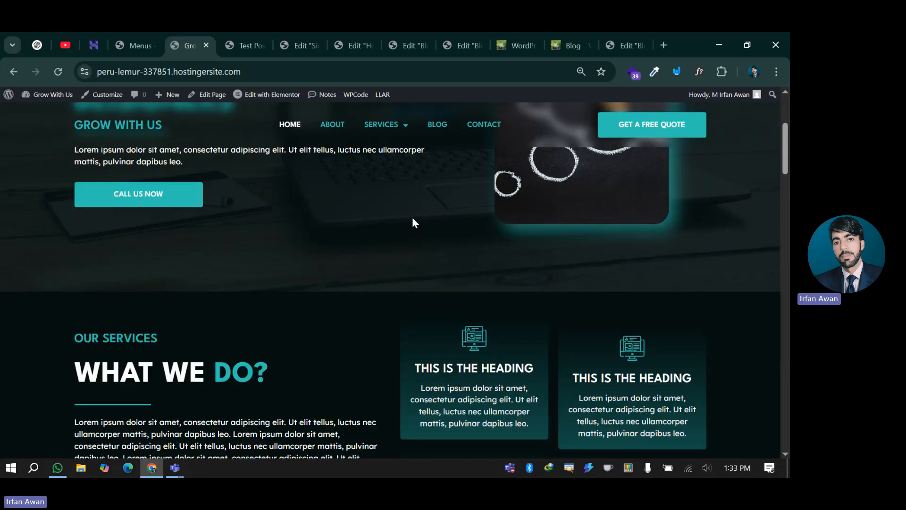
scroll(413, 220, "down", 15)
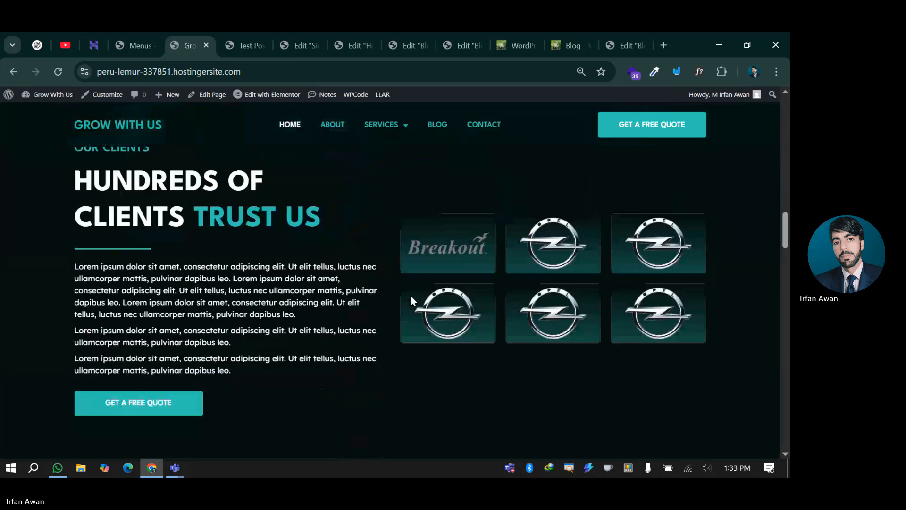
scroll(412, 296, "down", 10)
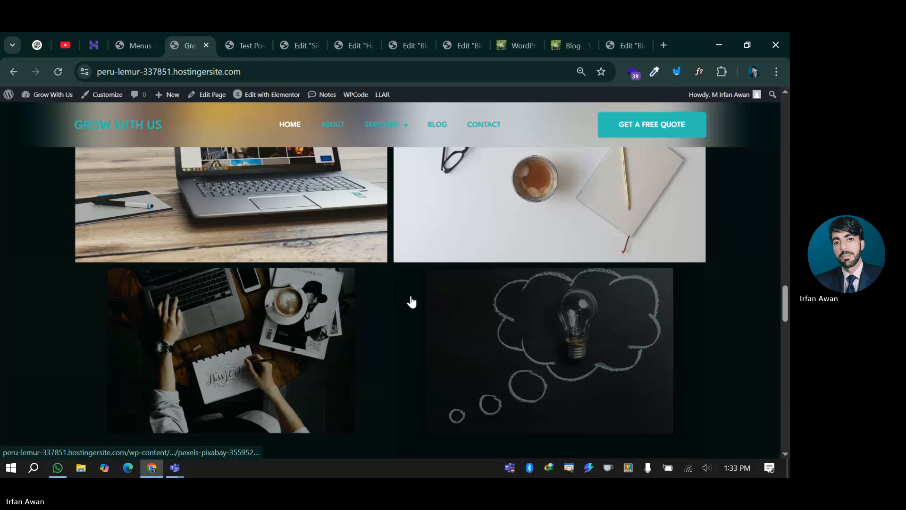
scroll(412, 301, "down", 4)
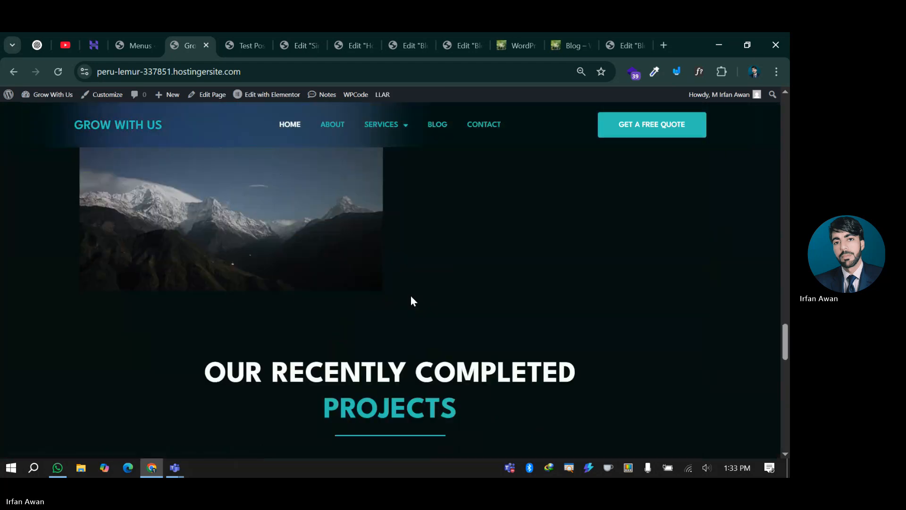
scroll(412, 301, "down", 15)
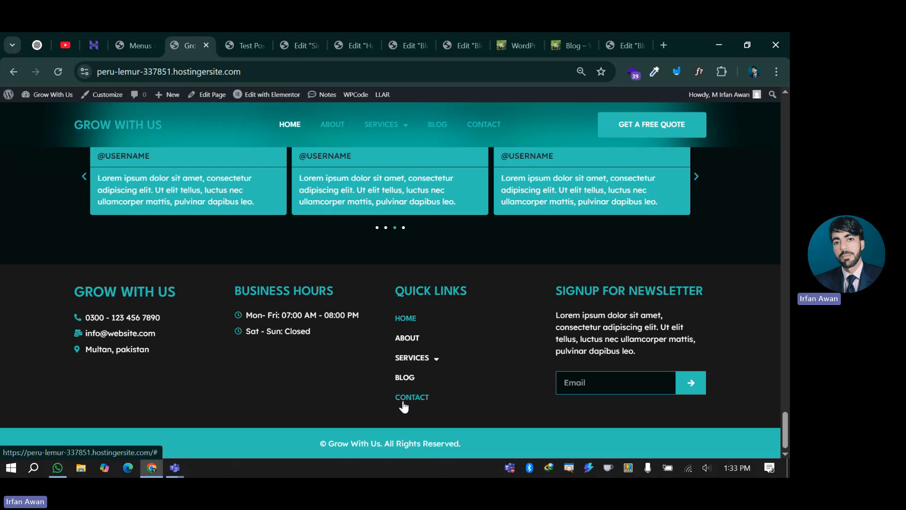
- Go to the Blog page through the footer's quick links and open the Hello World post from its post grid
left_click(405, 379)
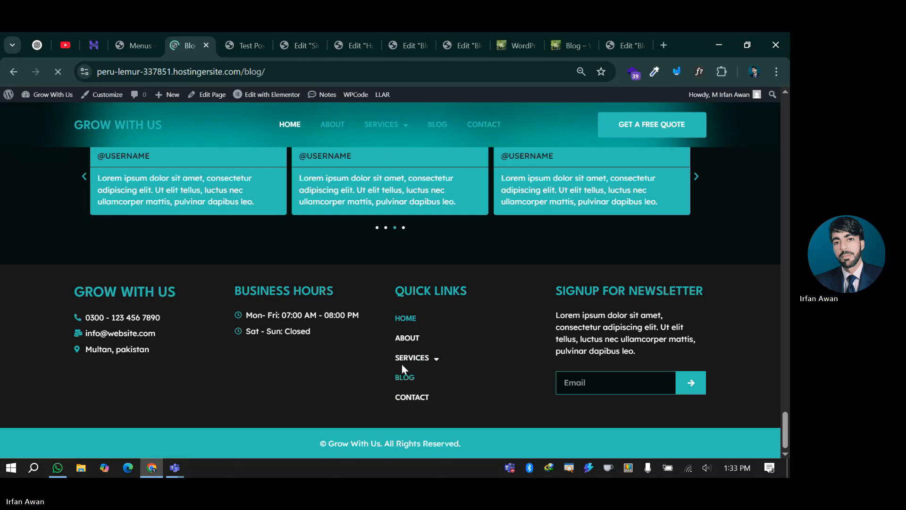
scroll(376, 303, "down", 5)
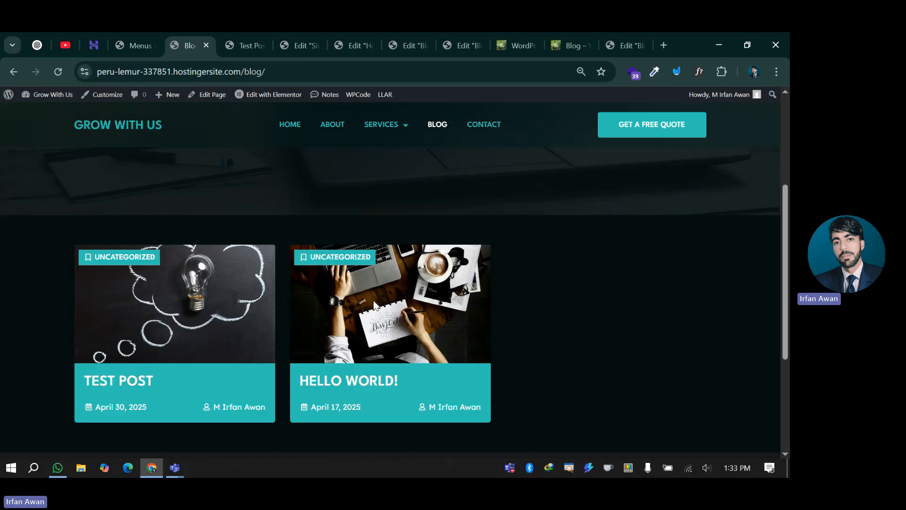
left_click(376, 261)
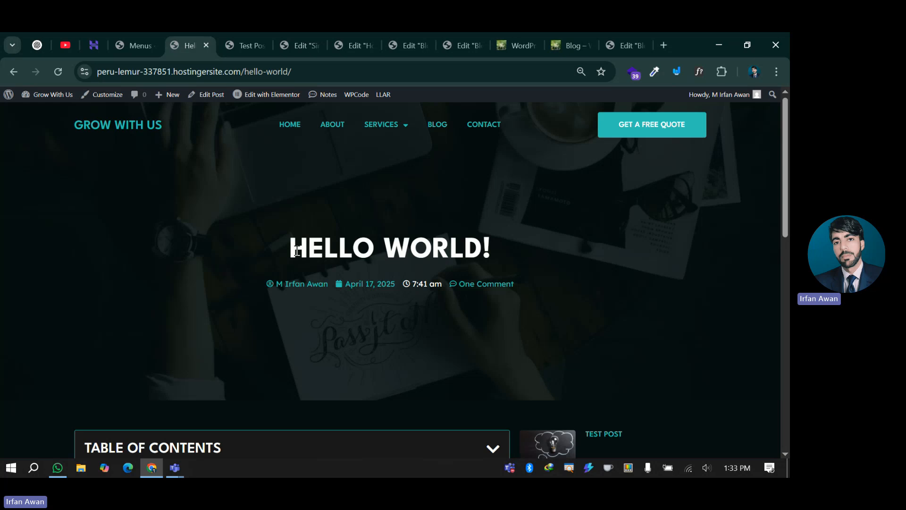
- Review the Hello World post's title banner, post details, table of contents and sidebar post list
triple_click(559, 249)
left_click(560, 249)
scroll(612, 232, "down", 1)
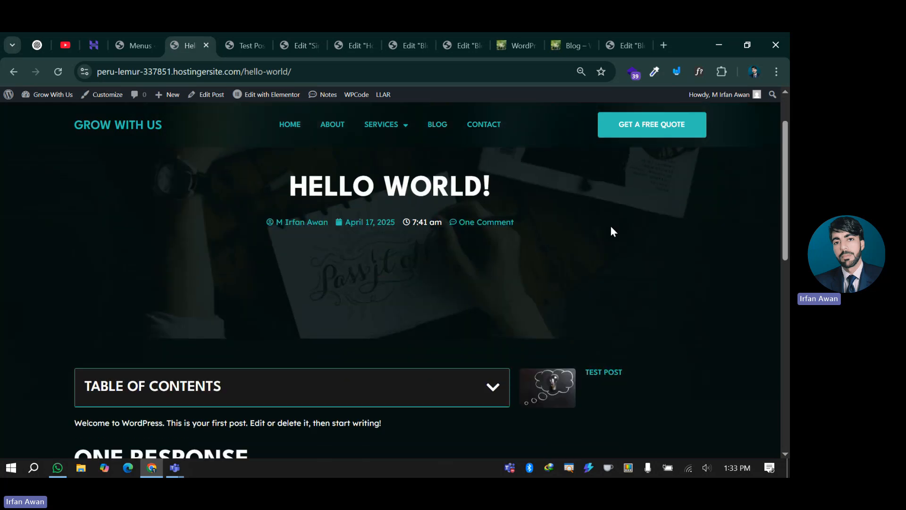
scroll(488, 261, "down", 1)
scroll(491, 265, "up", 2)
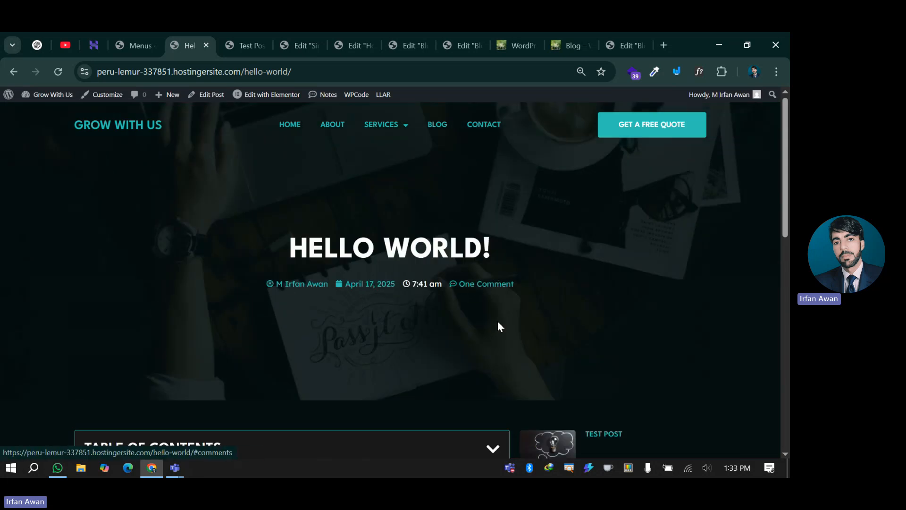
scroll(497, 323, "down", 1)
scroll(512, 325, "down", 2)
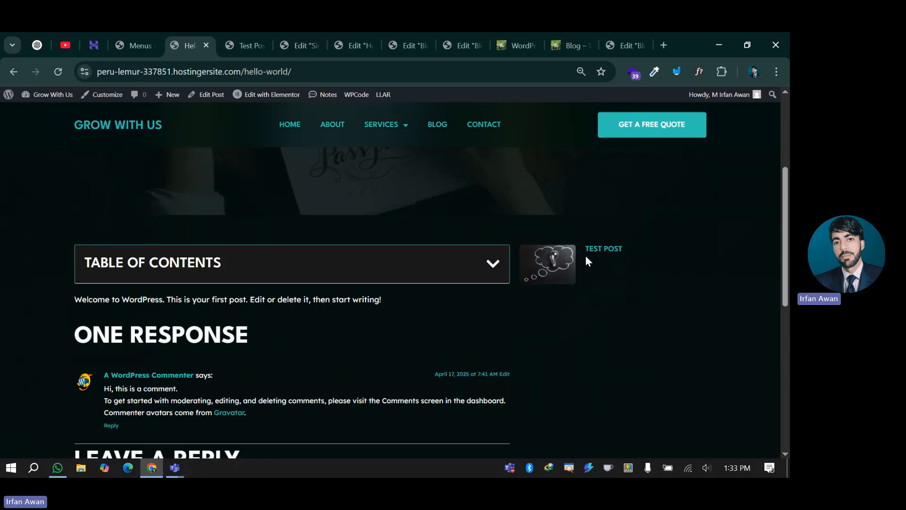
scroll(471, 281, "down", 1)
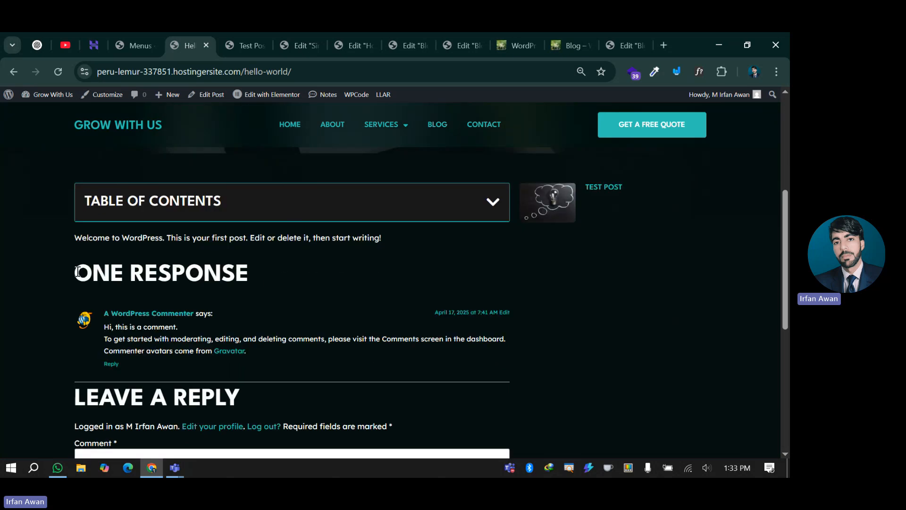
- Examine the comments heading, existing comment and reply form on the Hello World post, along with the sidebar's scrolling behaviour
mouse_move(78, 272)
left_mouse_down()
mouse_move(264, 283)
mouse_move(78, 277)
left_mouse_up()
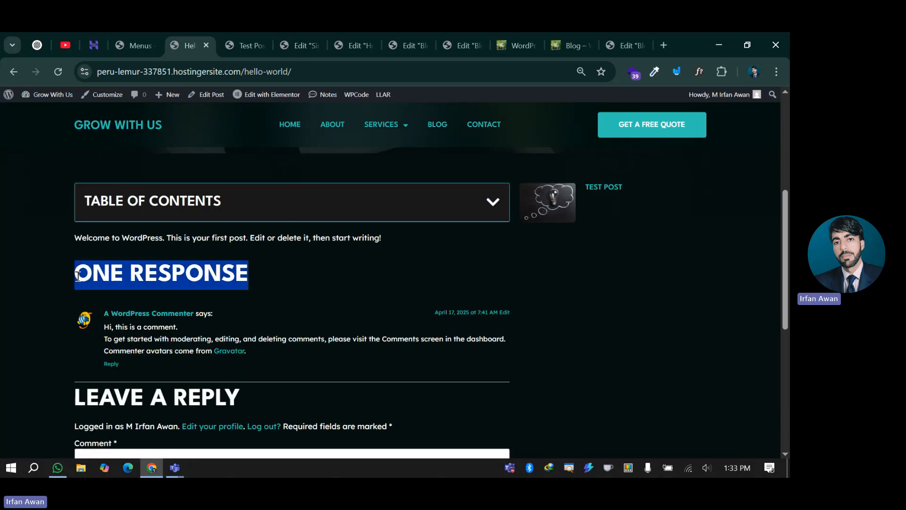
left_click(55, 279)
scroll(360, 338, "down", 1)
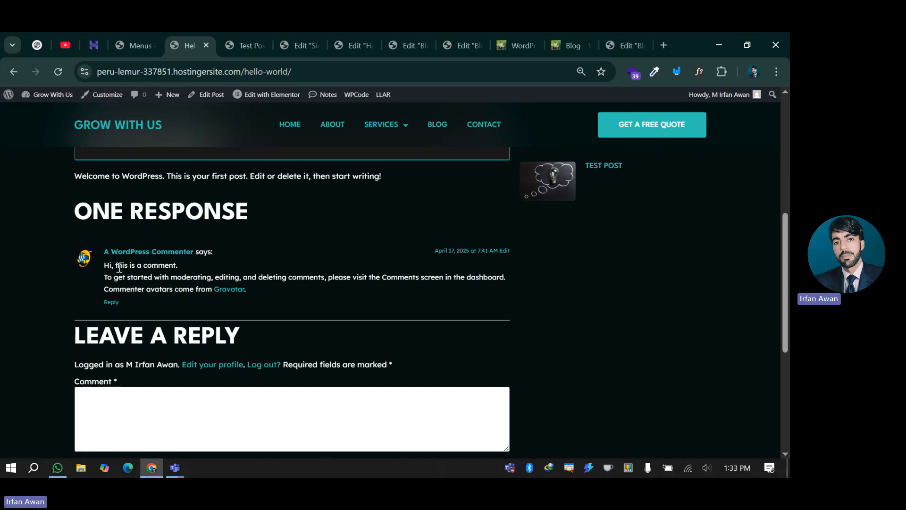
scroll(119, 268, "up", 1)
left_click_drag(75, 272, 275, 281)
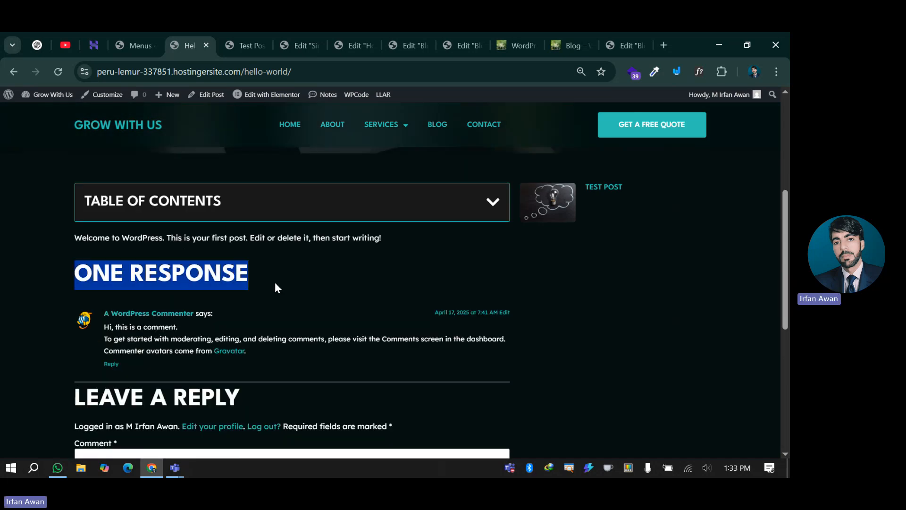
left_click(137, 276)
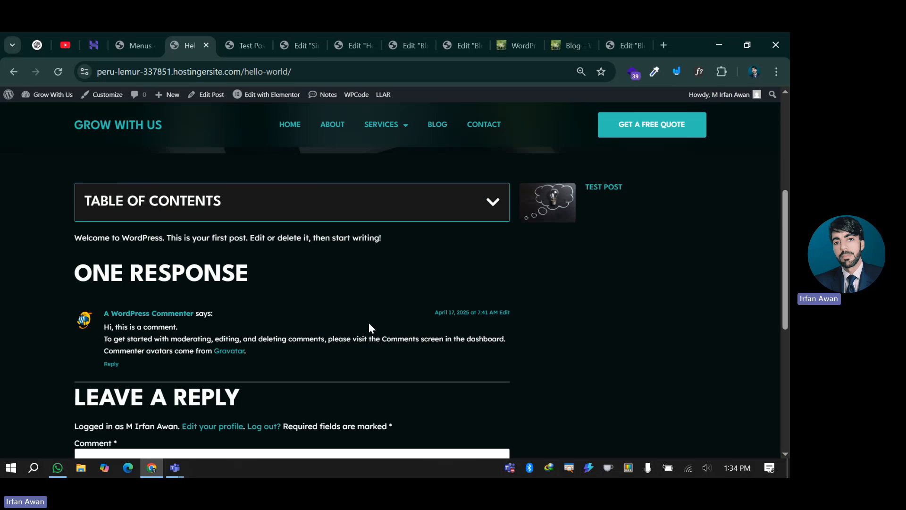
scroll(370, 323, "down", 5)
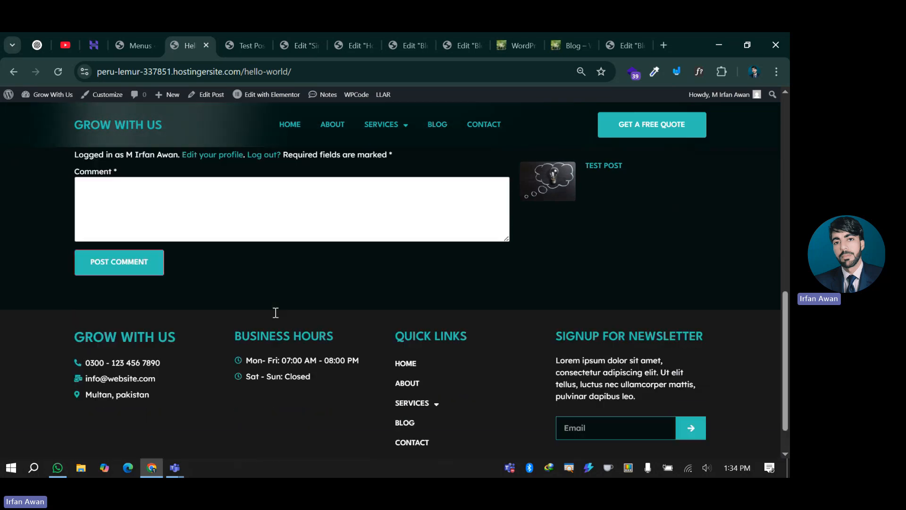
scroll(275, 313, "up", 3)
left_click(152, 334)
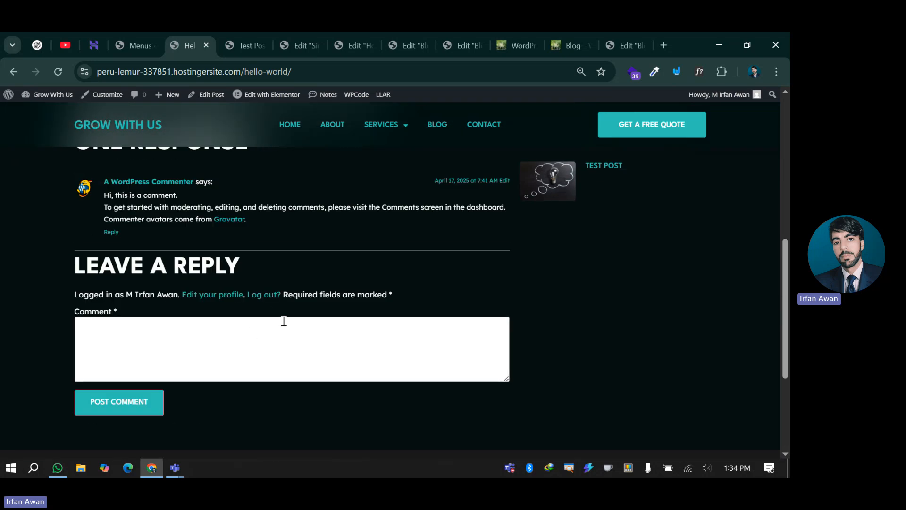
scroll(303, 344, "down", 3)
scroll(517, 368, "up", 7)
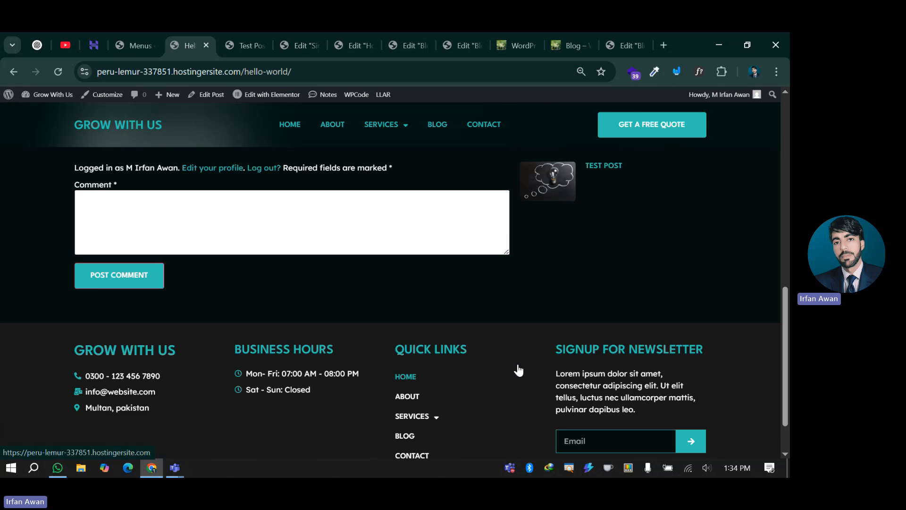
scroll(520, 358, "down", 3)
scroll(520, 351, "up", 4)
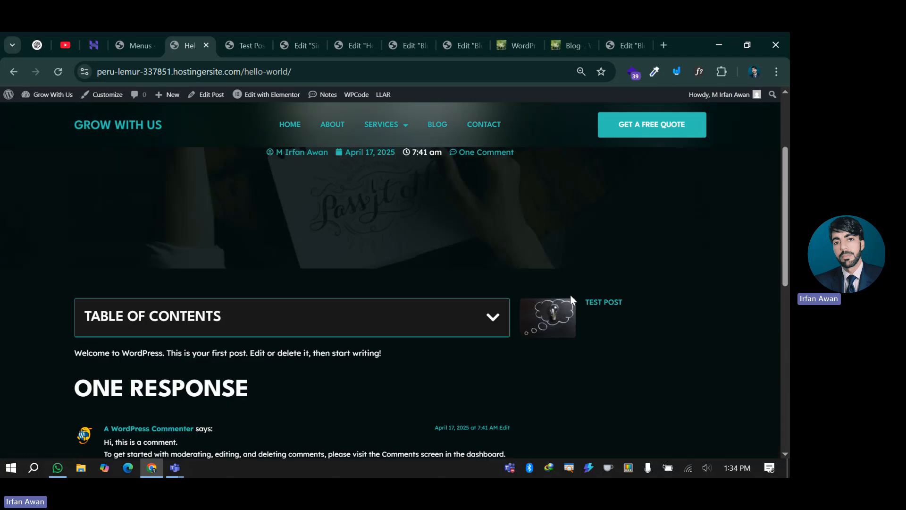
- Open Test Post from the sidebar post list and check its content and sticky sidebar down to the footer
left_click(595, 305)
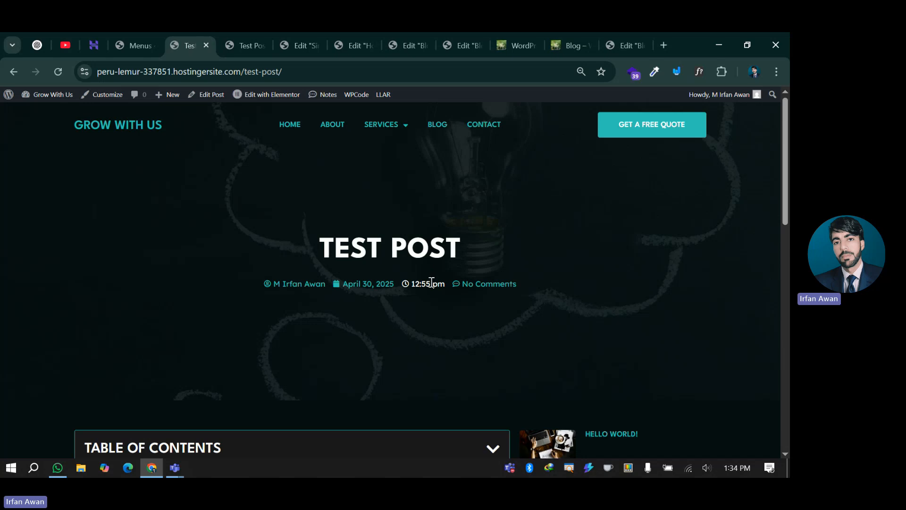
scroll(431, 282, "down", 5)
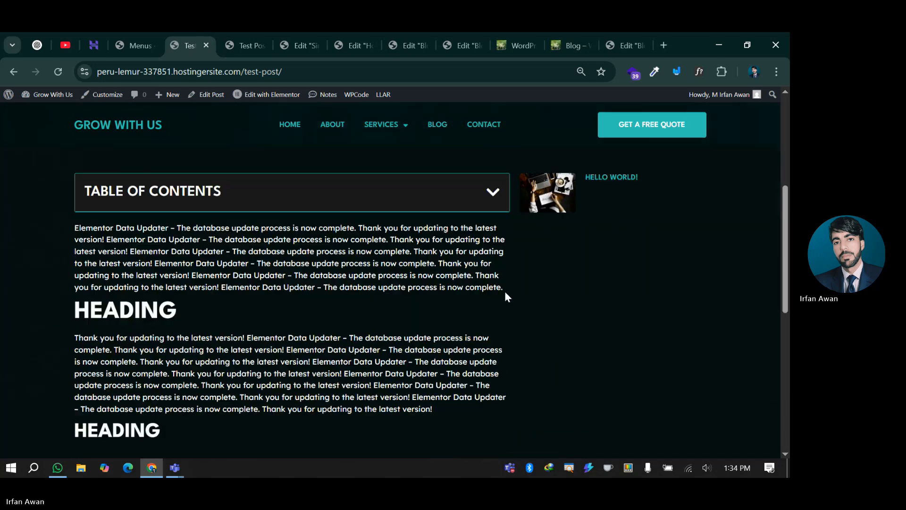
scroll(505, 293, "down", 5)
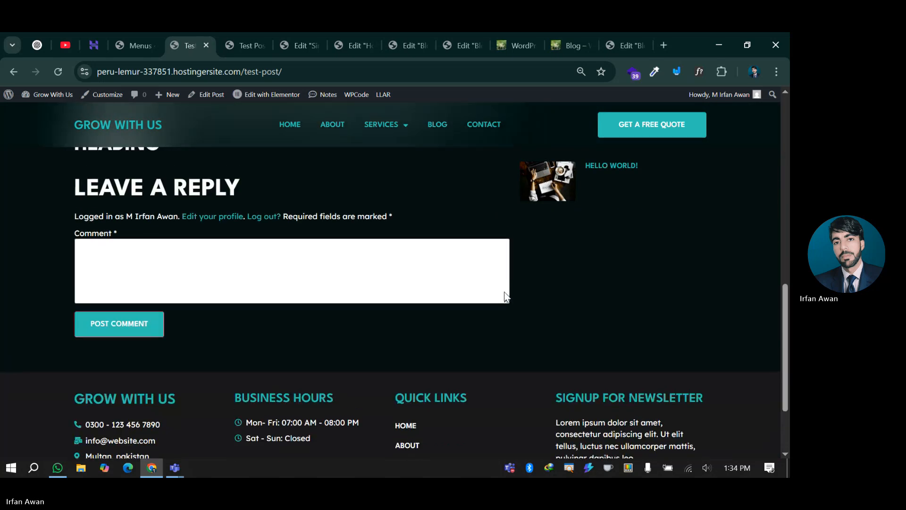
- Expand Test Post's table of contents and test both of its heading links against the matching headings in the post
scroll(504, 296, "up", 10)
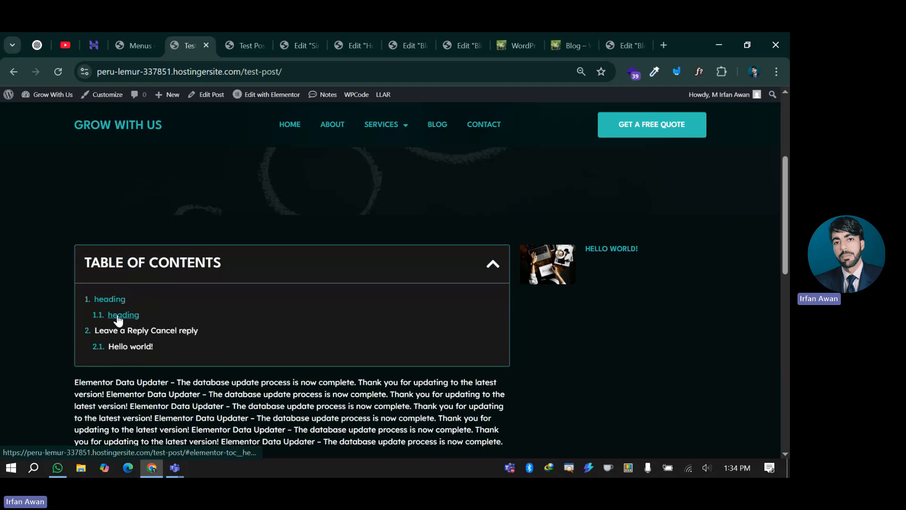
left_click(118, 315)
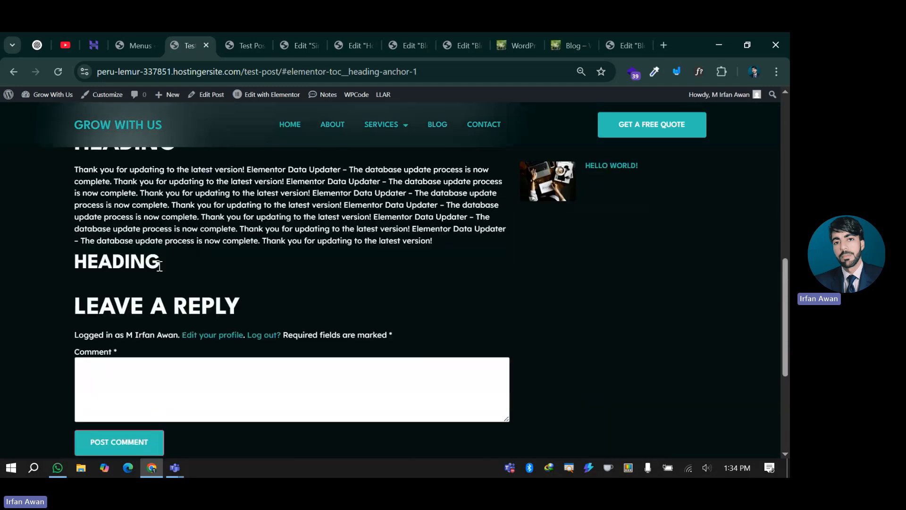
scroll(115, 384, "up", 10)
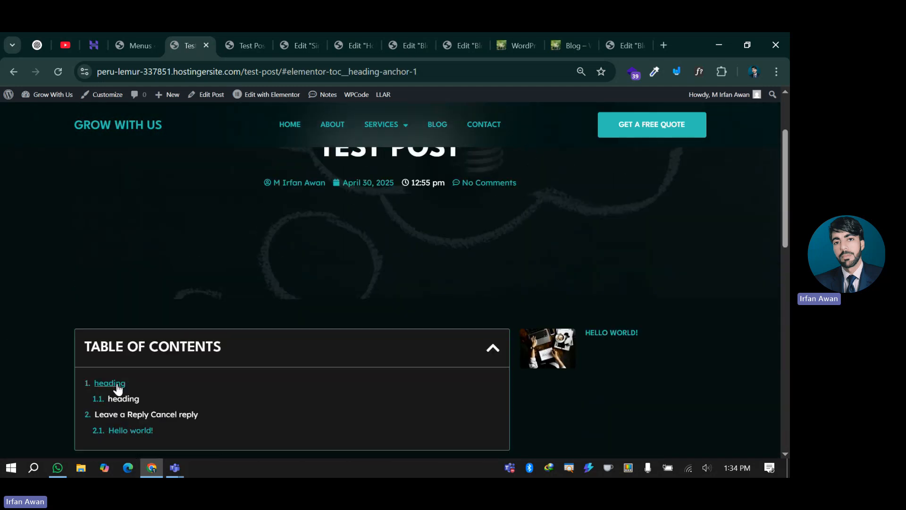
left_click(111, 383)
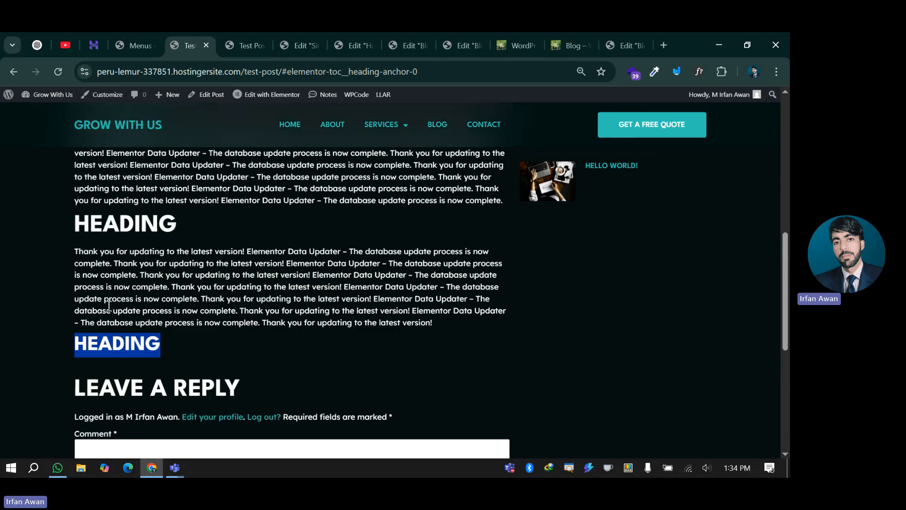
left_click_drag(89, 224, 190, 233)
scroll(196, 254, "up", 4)
scroll(196, 253, "down", 2)
scroll(197, 258, "down", 3)
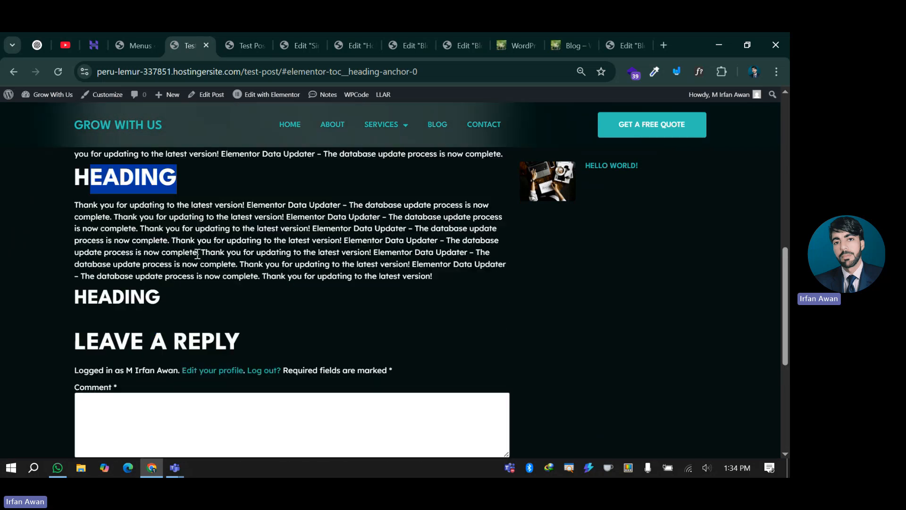
scroll(309, 279, "down", 3)
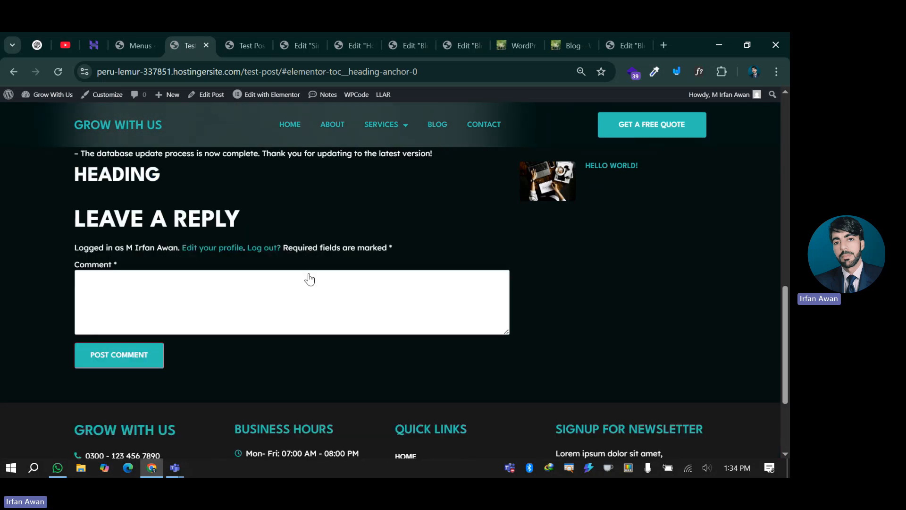
- Open the Elementor Theme Builder from the other live Test Post page to show all of the site's global parts
key("ctrl+Tab")
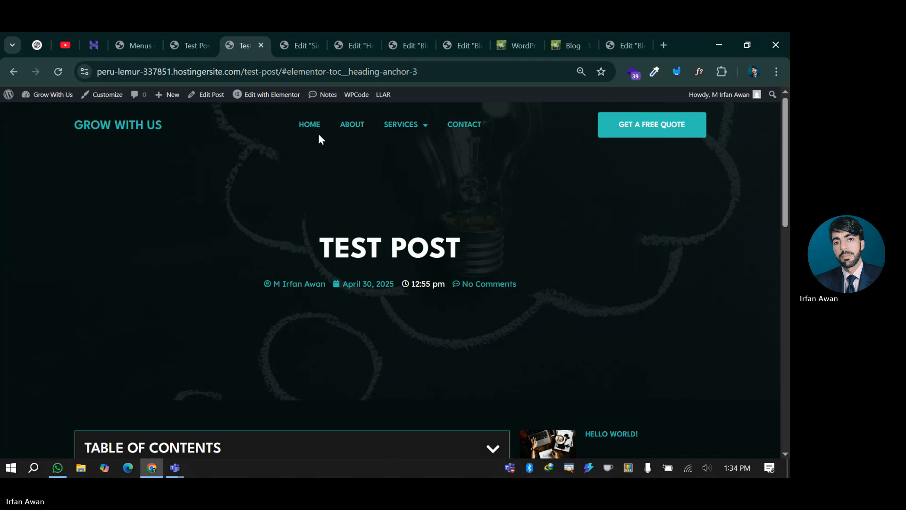
mouse_move(255, 95)
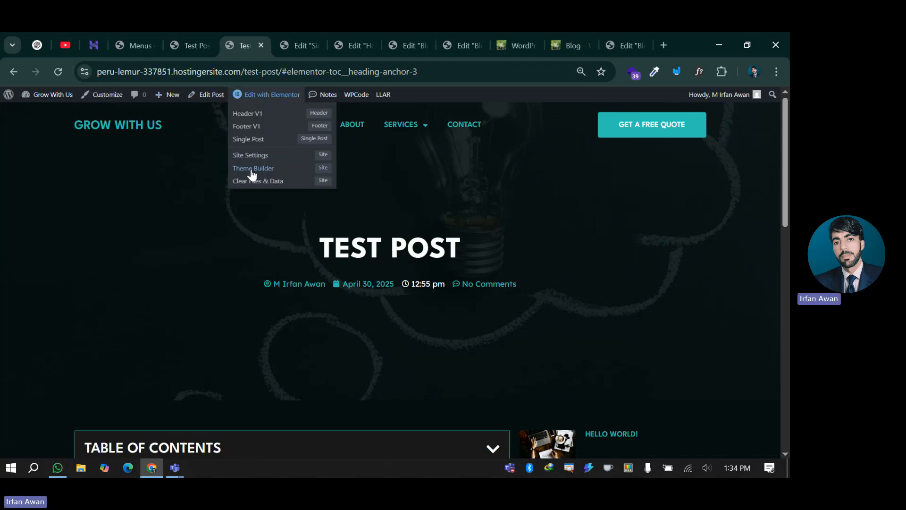
left_click(252, 172)
left_click(313, 36)
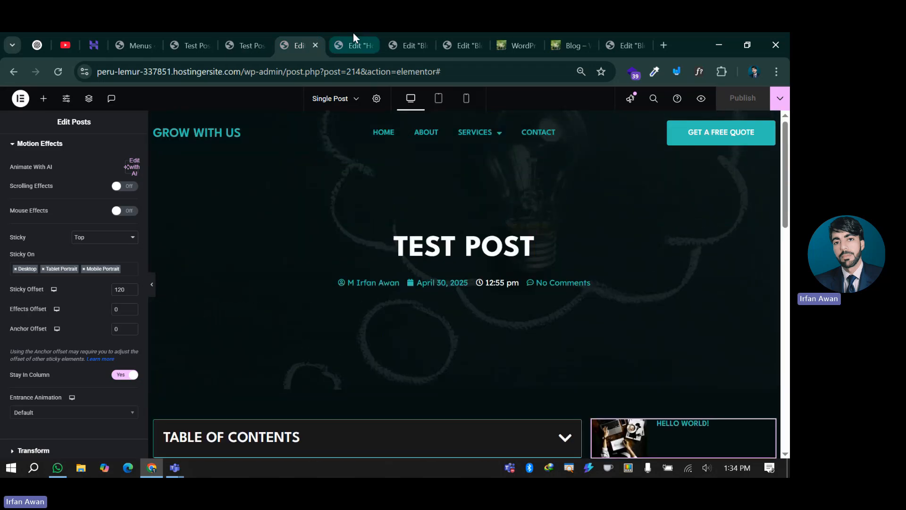
left_click(238, 41)
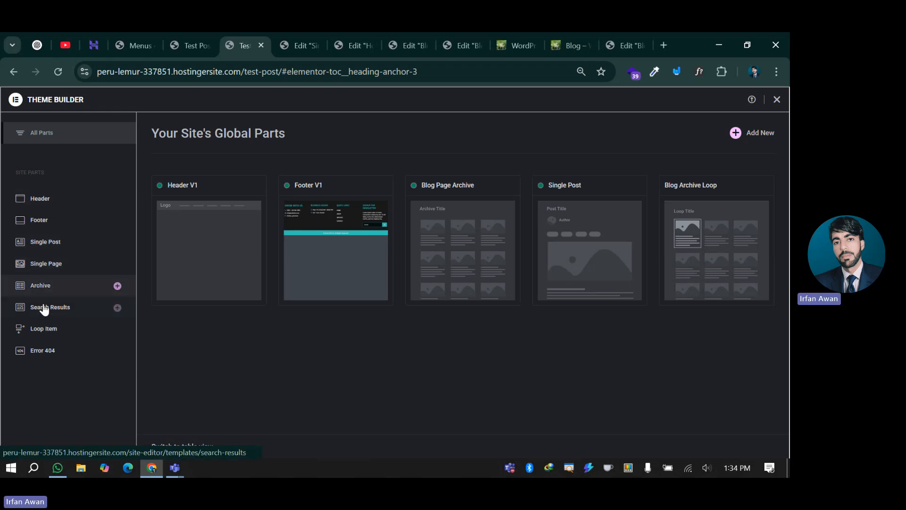
- Create a new Search Results template in the Theme Builder and dismiss the template library
left_click(77, 315)
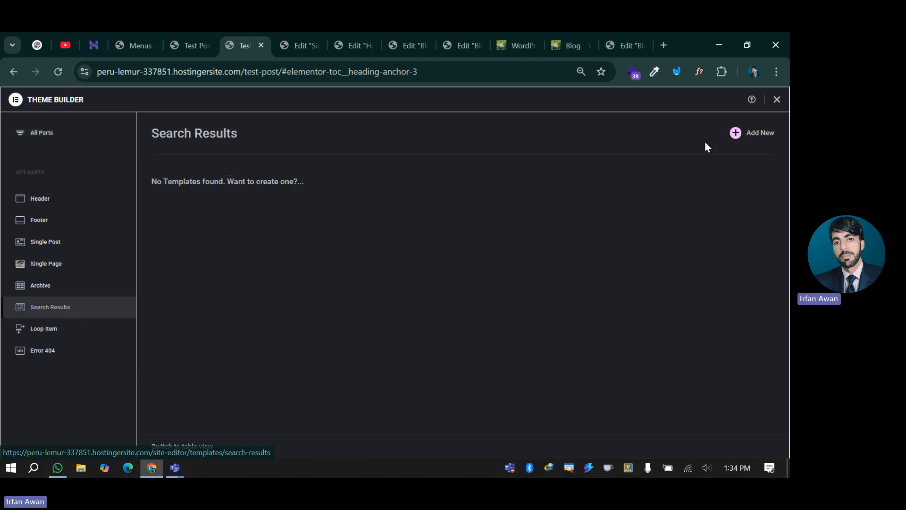
left_click(736, 134)
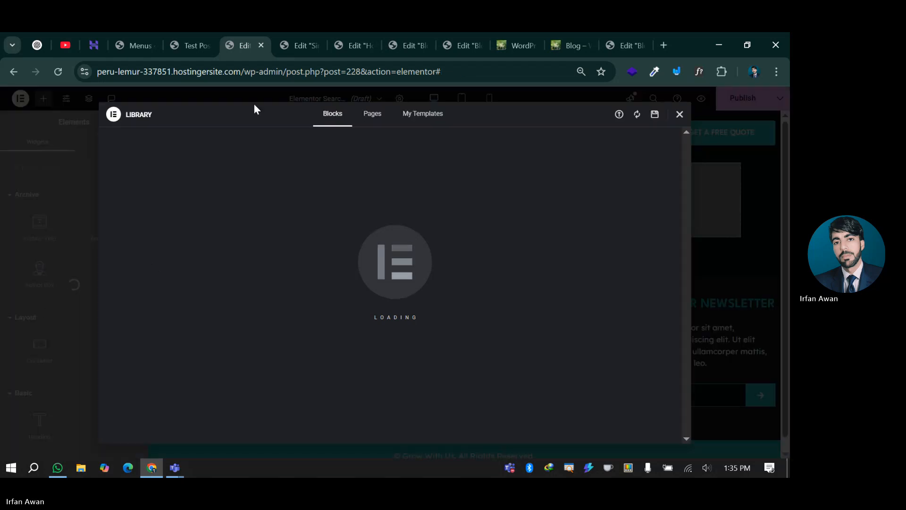
left_click(679, 115)
- Look up "search" among the available widgets for the Search Results template
left_click(75, 167)
type("sear")
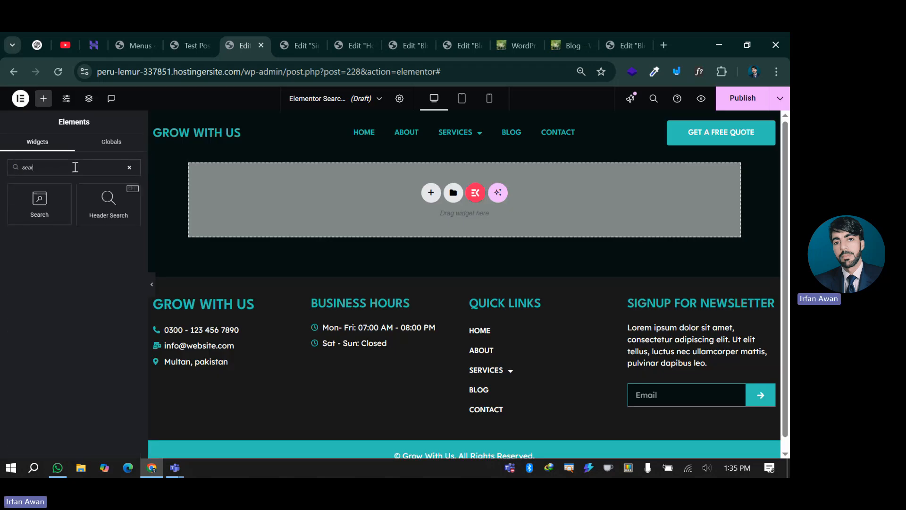
type("ch")
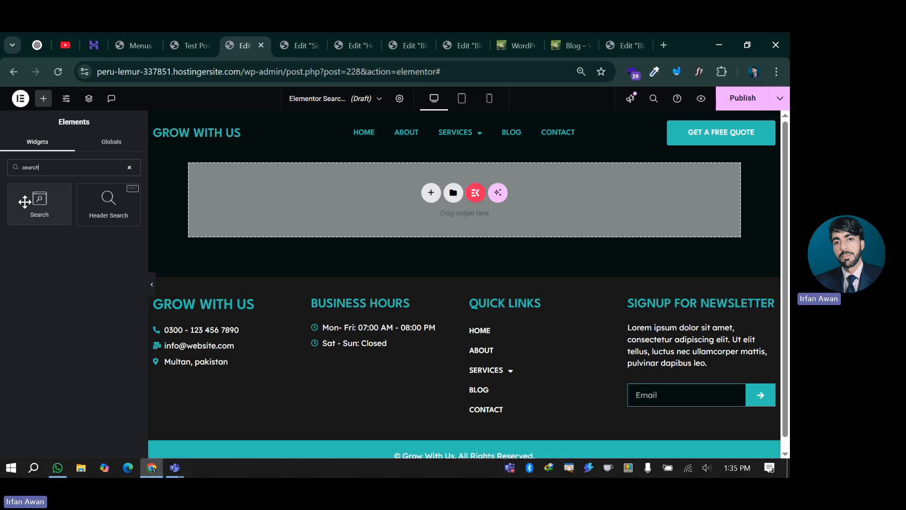
- Switch to the Single Post template and open its header for editing
left_click(293, 34)
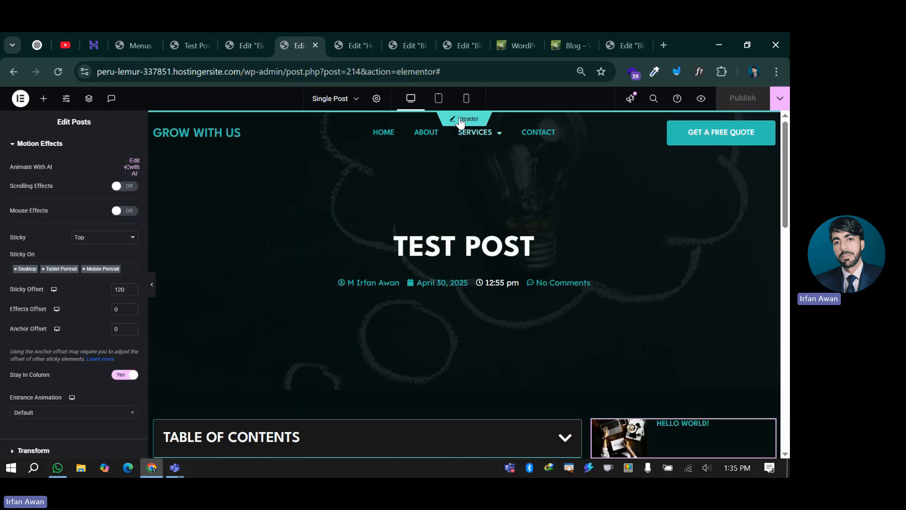
left_click(460, 117)
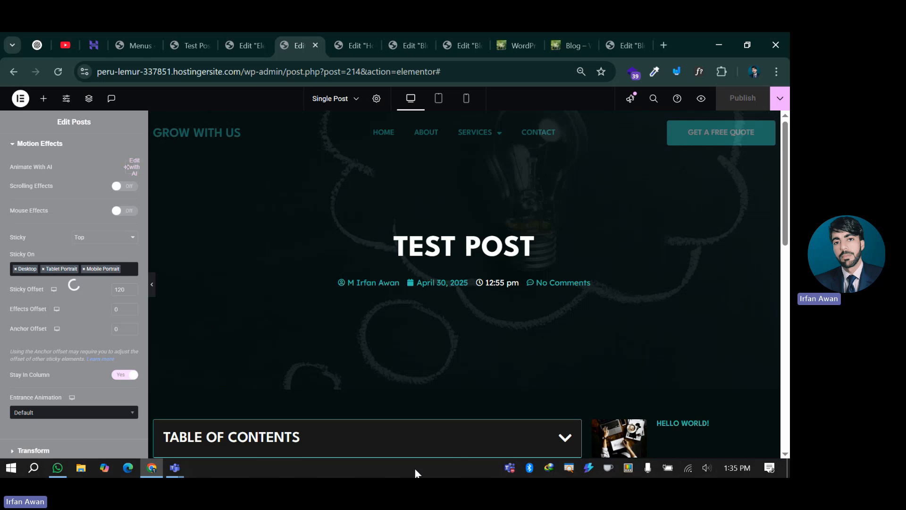
scroll(408, 373, "down", 5)
scroll(407, 368, "up", 6)
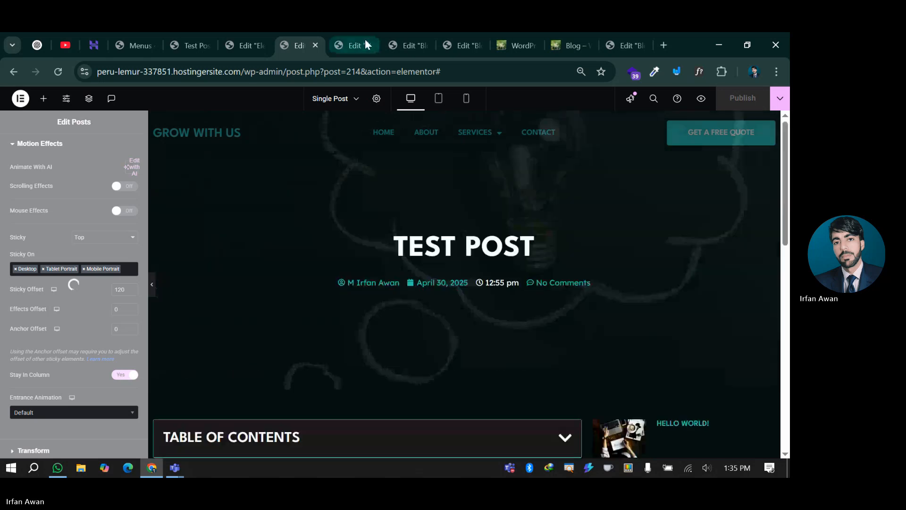
- Copy the Hero Section from the Blog Page Archive template and paste it into the empty Search Results template
left_click(417, 42)
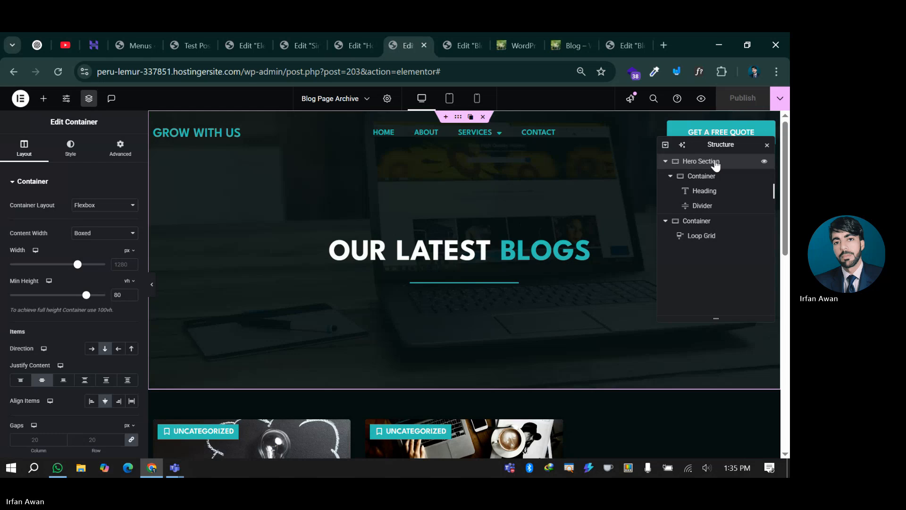
right_click(707, 164)
left_click(694, 227)
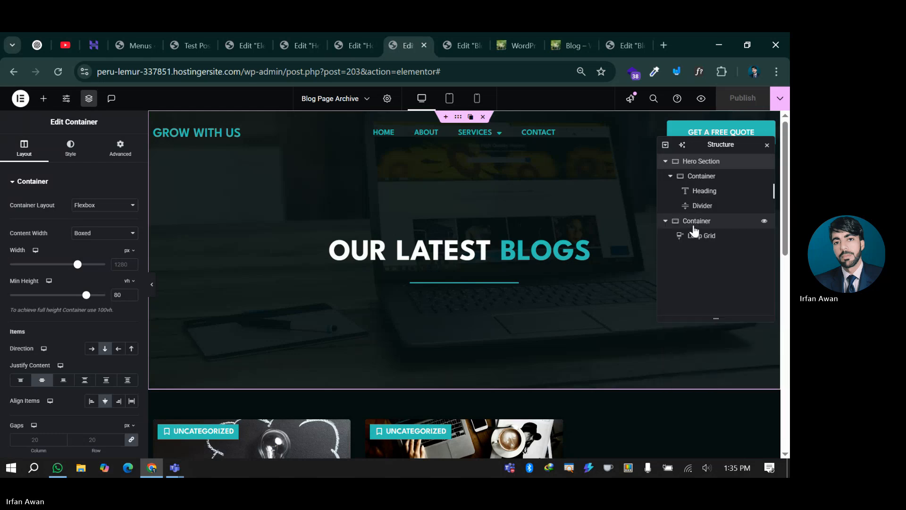
left_click(236, 44)
right_click(318, 208)
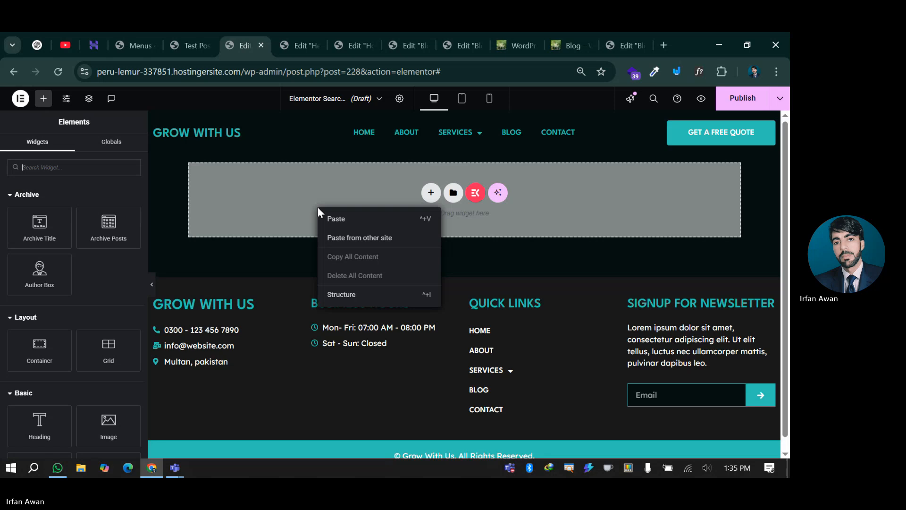
left_click(337, 239)
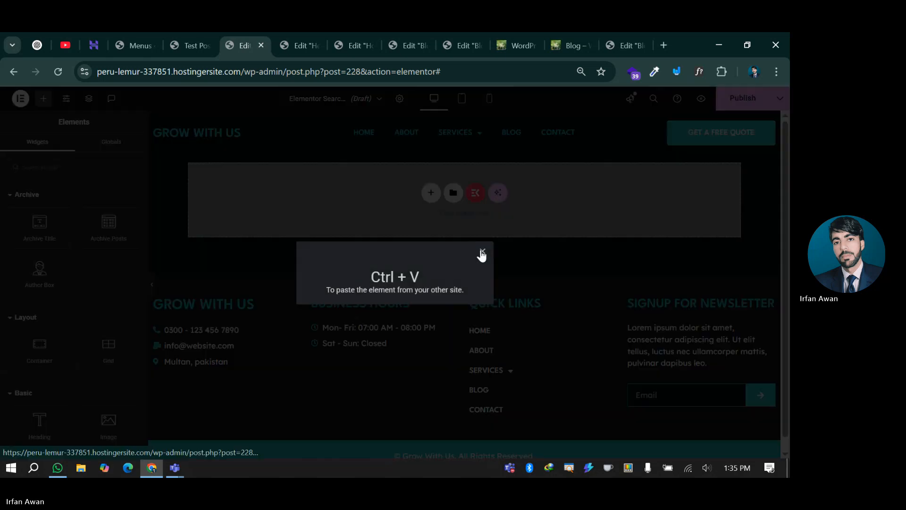
left_click(482, 255)
right_click(289, 187)
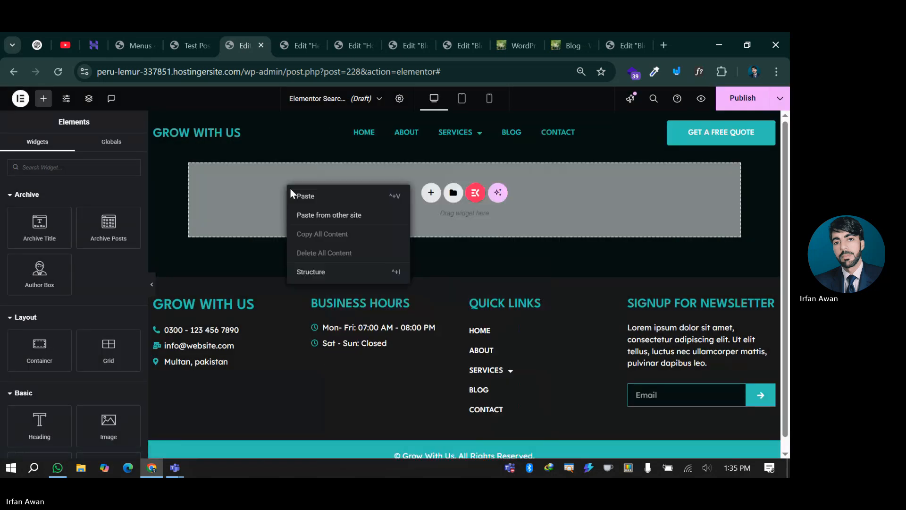
left_click(302, 197)
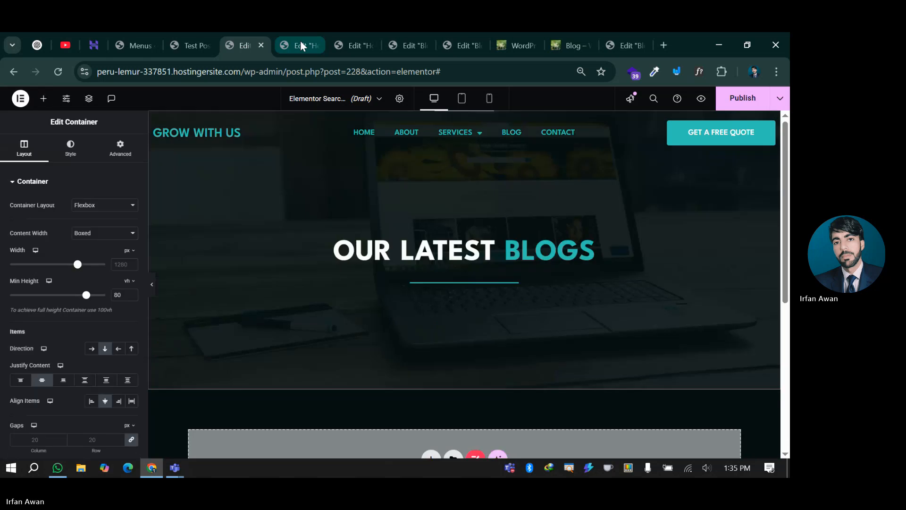
- Add a Search widget to Header V1 between the navigation menu and the Get a Free Quote button
left_click(301, 43)
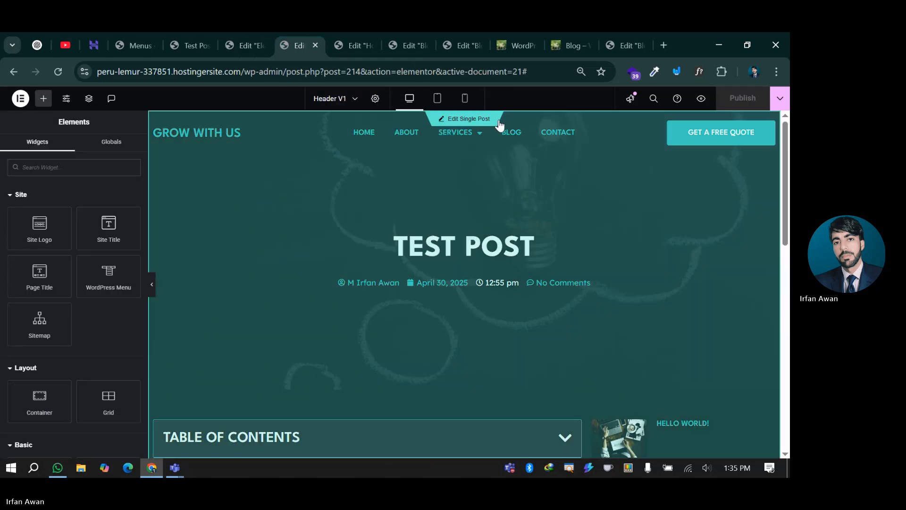
scroll(405, 207, "down", 2)
scroll(416, 207, "up", 3)
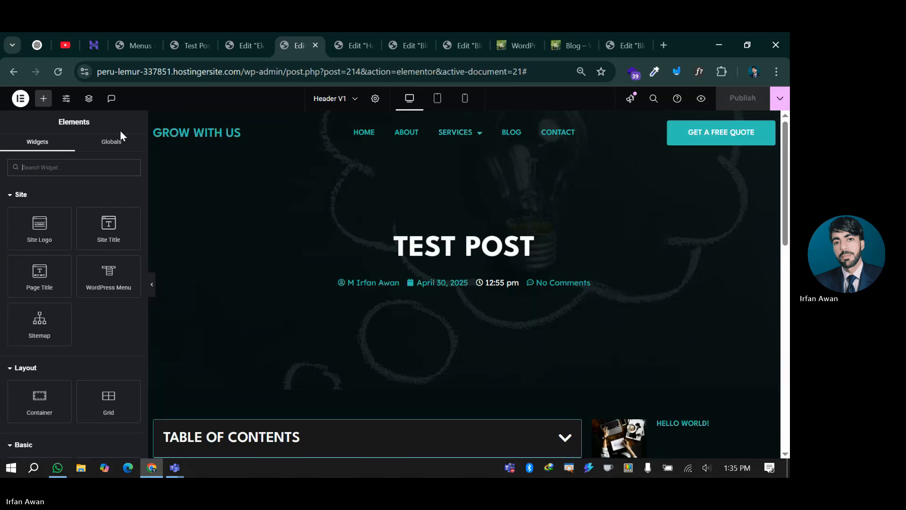
left_click(59, 167)
type("sear")
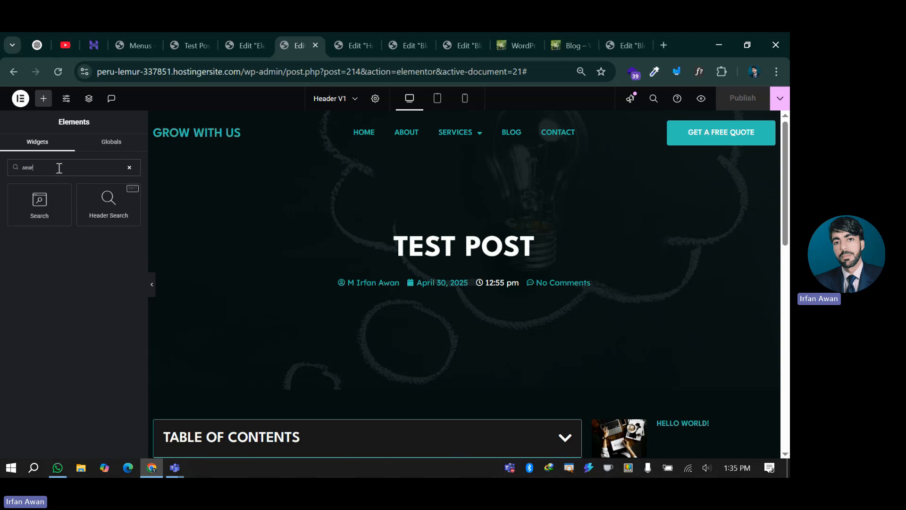
left_click_drag(39, 203, 650, 130)
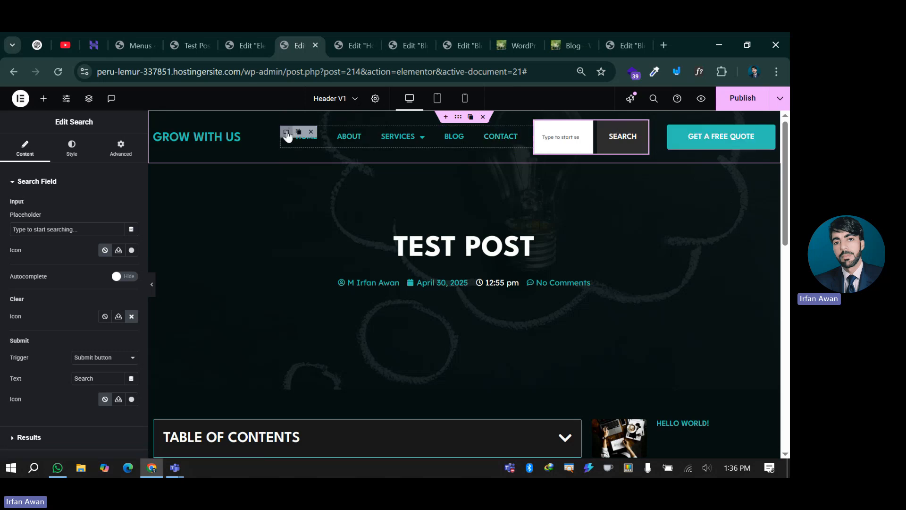
- Move the Search widget into the Get a Free Quote button's container above the button and set that container's direction to row
left_click(286, 133)
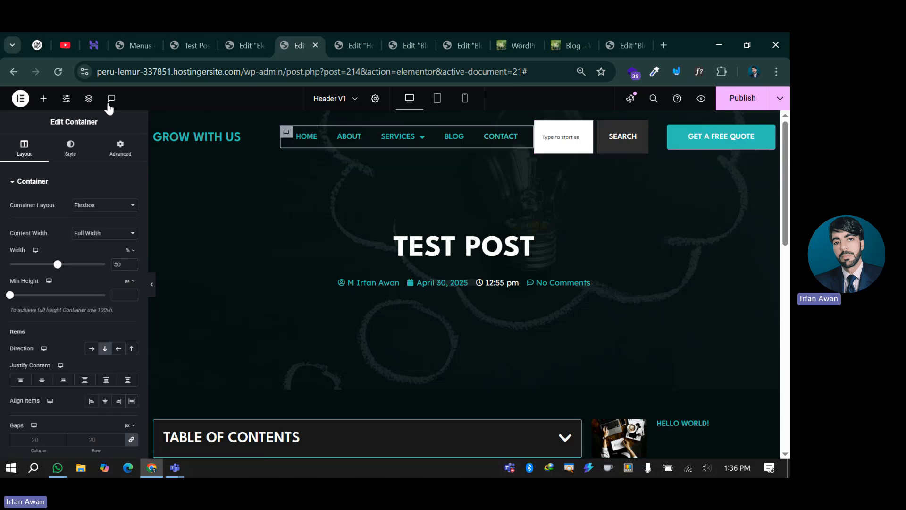
left_click(89, 98)
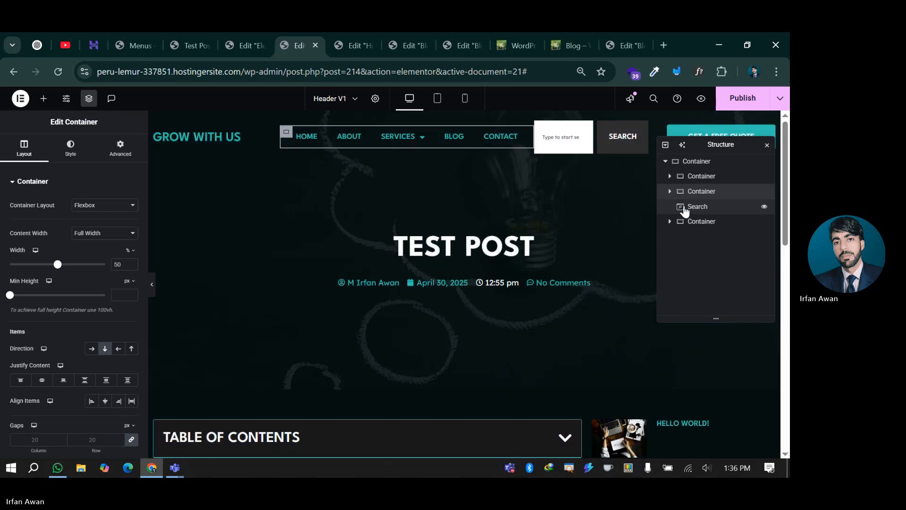
left_click_drag(689, 207, 702, 227)
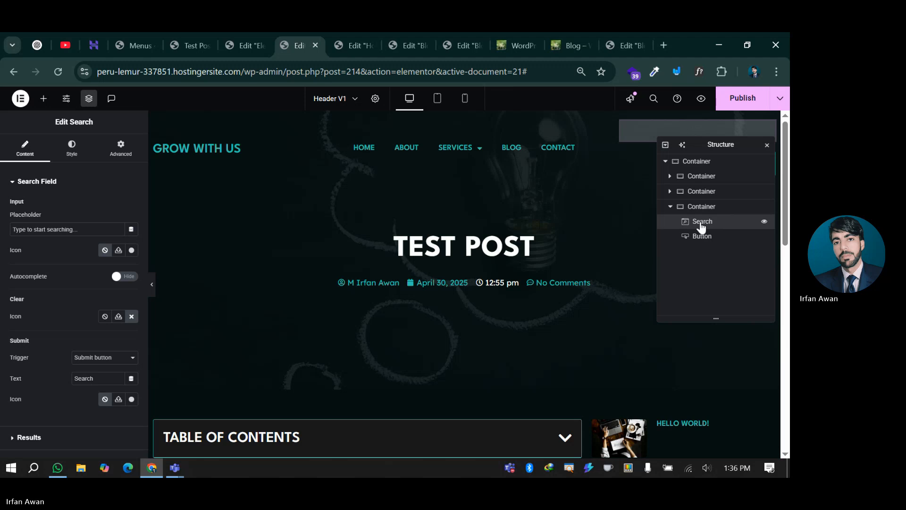
left_click_drag(718, 143, 717, 222)
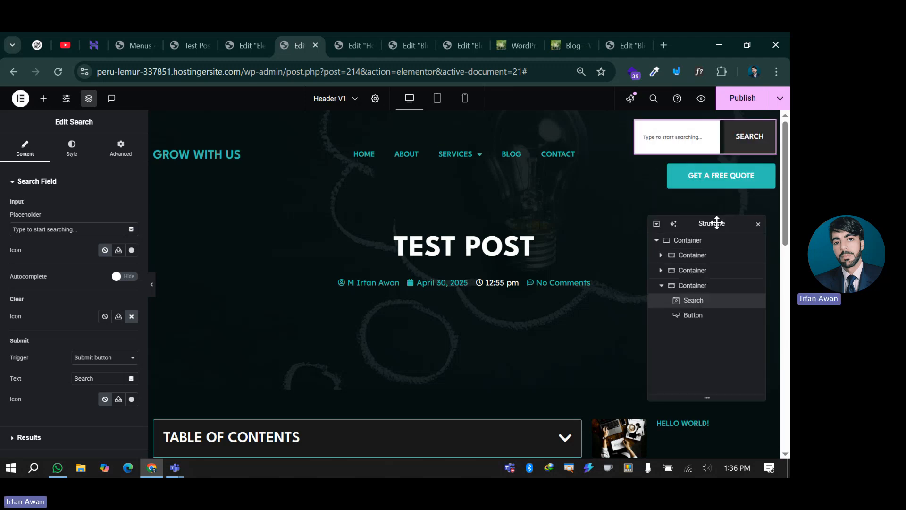
left_click(692, 285)
left_click(91, 349)
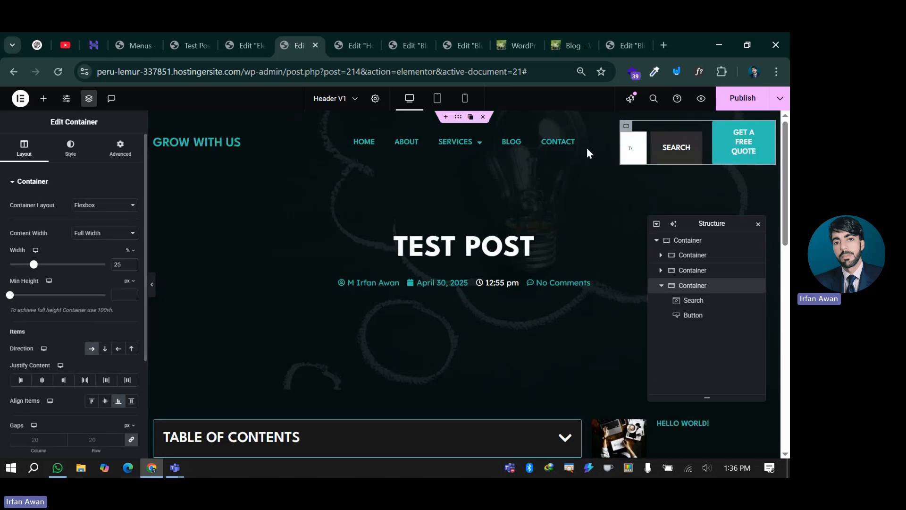
- Review the header Search widget's field settings and clear its placeholder text
left_click(697, 138)
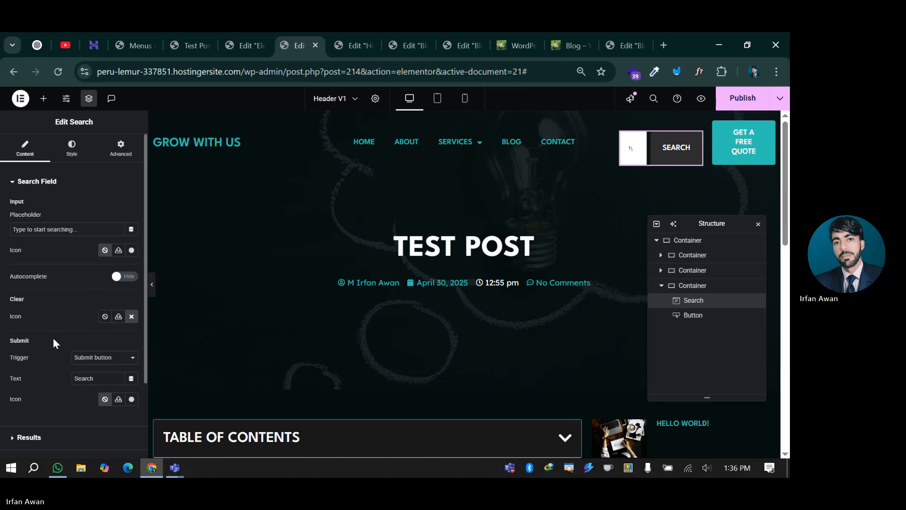
triple_click(88, 228)
left_click(72, 278)
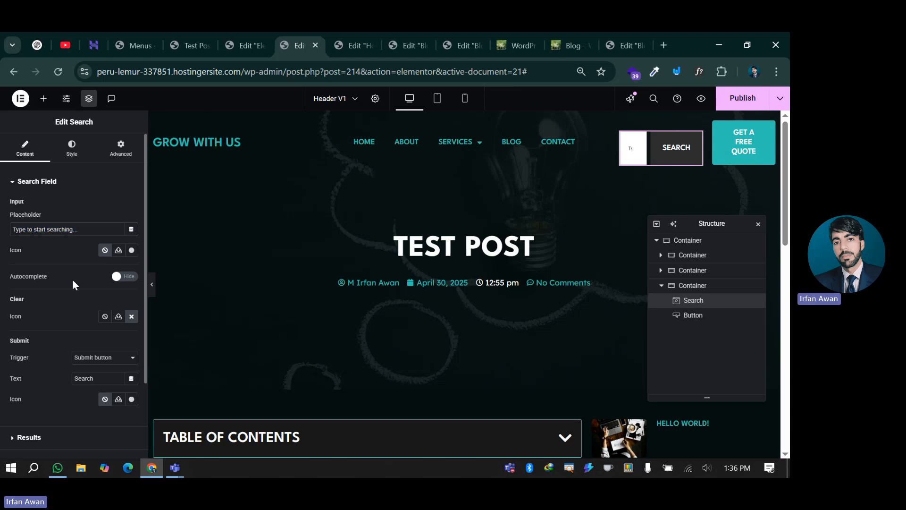
scroll(73, 282, "down", 1)
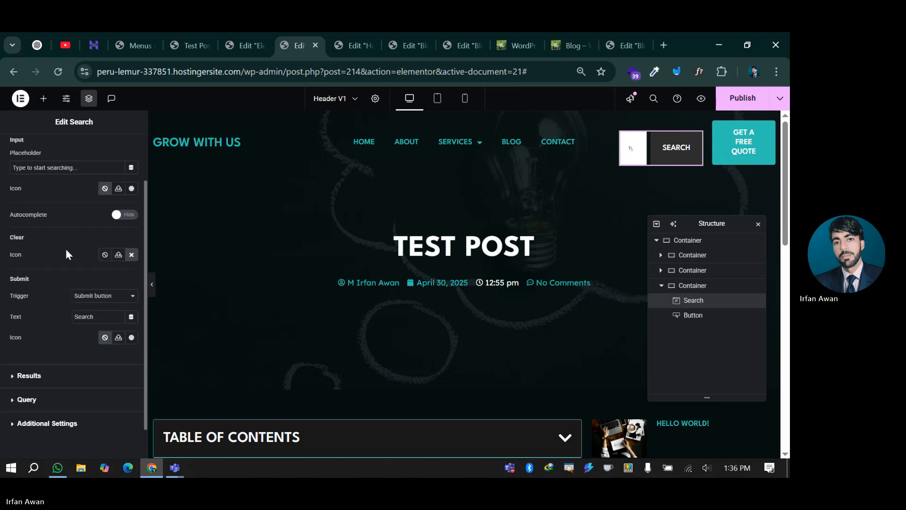
scroll(66, 255, "down", 1)
scroll(49, 315, "up", 3)
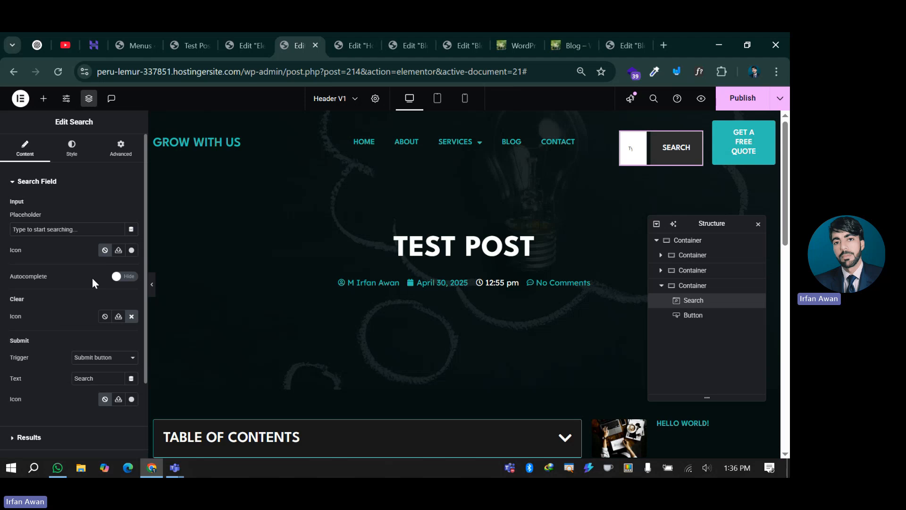
left_click(131, 251)
left_click(679, 102)
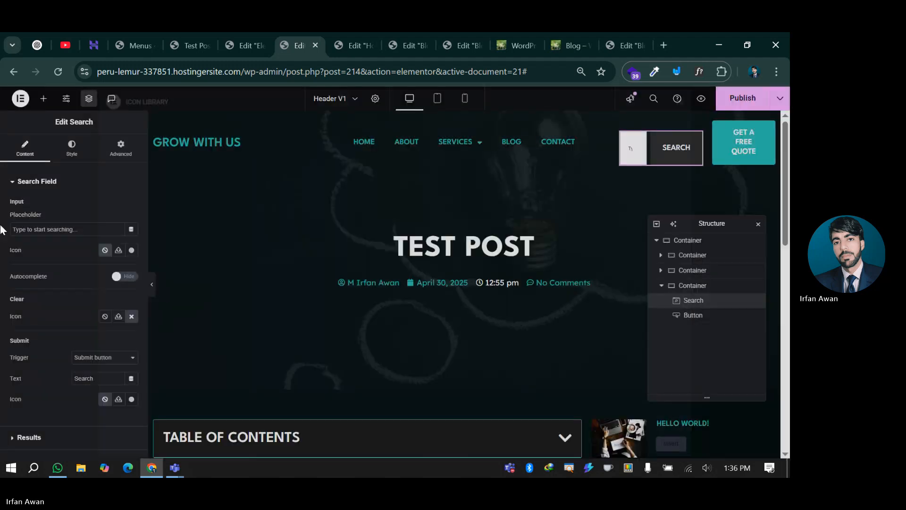
left_click_drag(79, 230, 3, 233)
key("BackSpace")
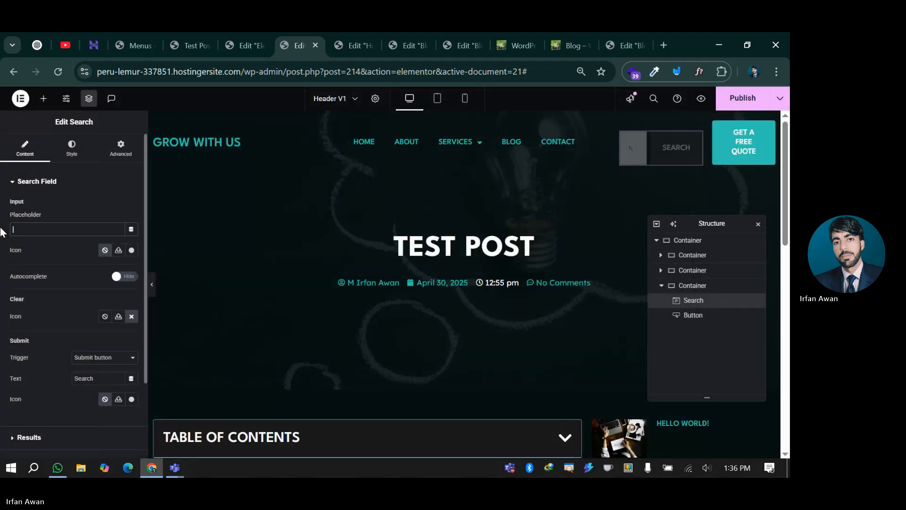
- Turn on live results for the header Search widget and assign the Blog Archive Loop template to them
scroll(70, 269, "down", 2)
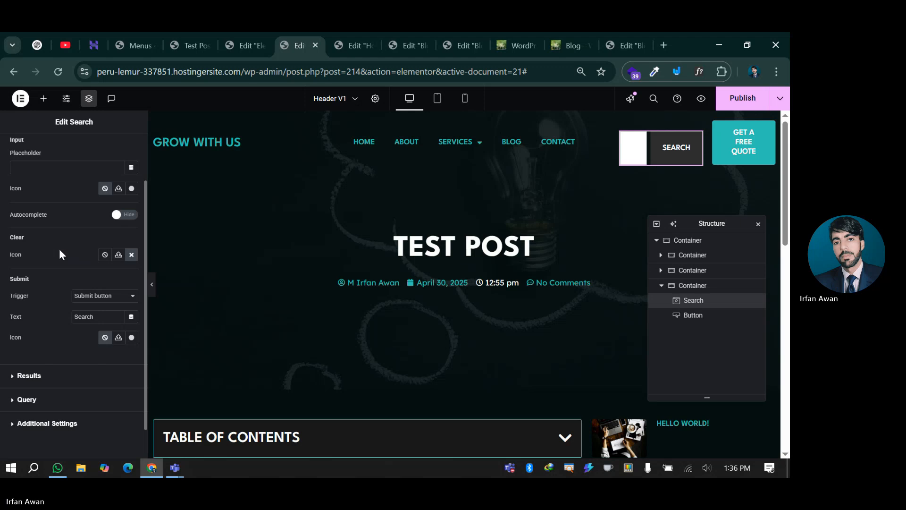
scroll(55, 292, "down", 1)
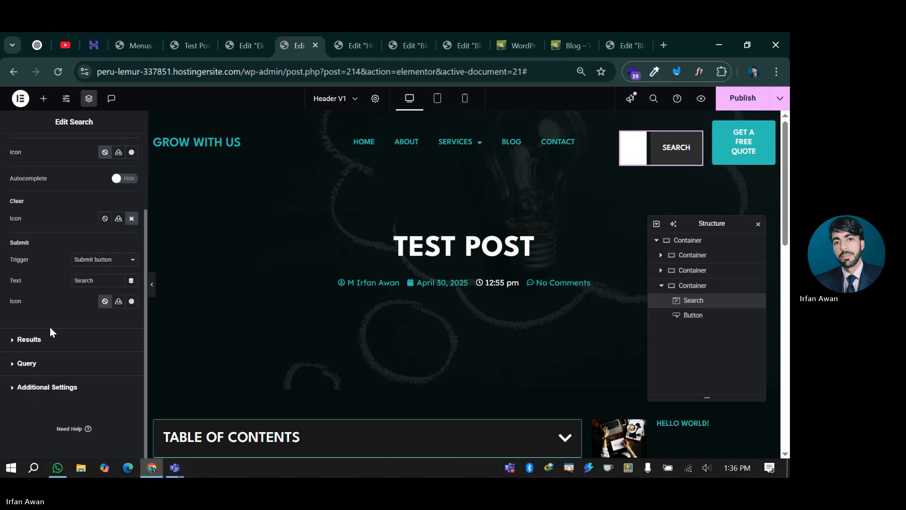
left_click(46, 340)
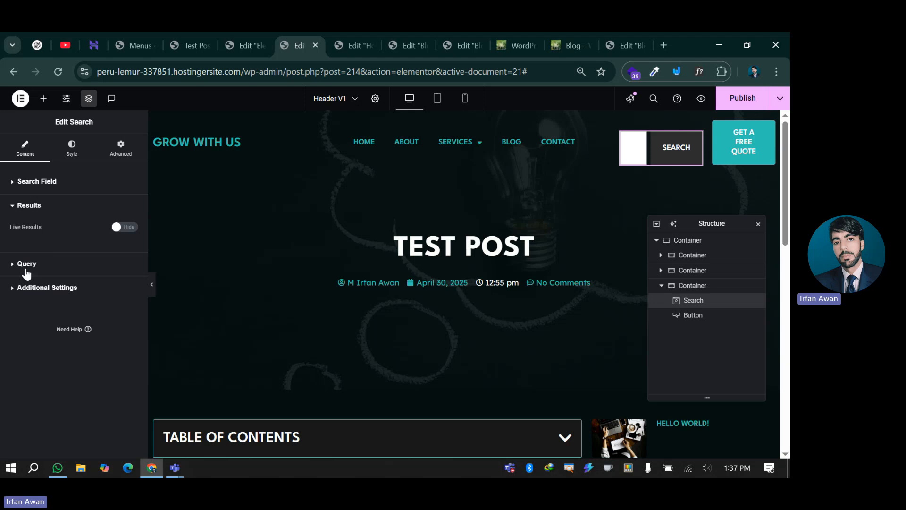
left_click(27, 265)
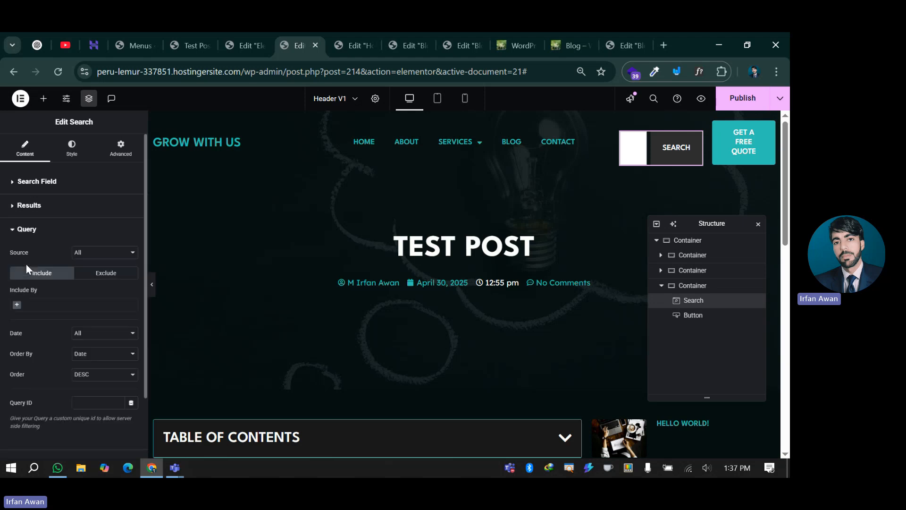
left_click(30, 212)
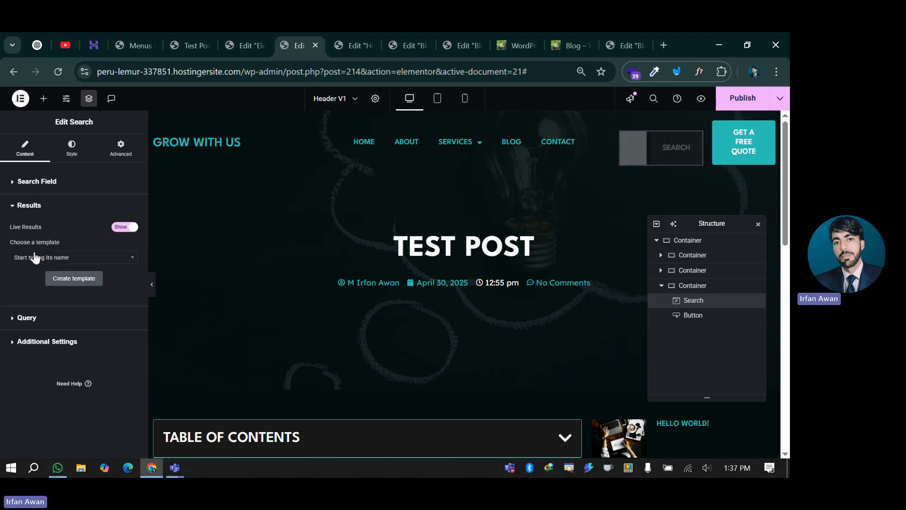
left_click(43, 258)
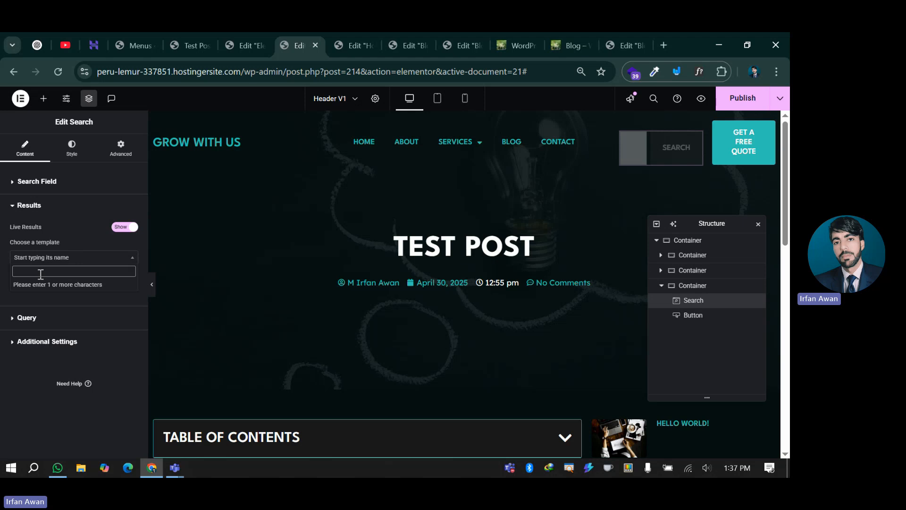
type("loop")
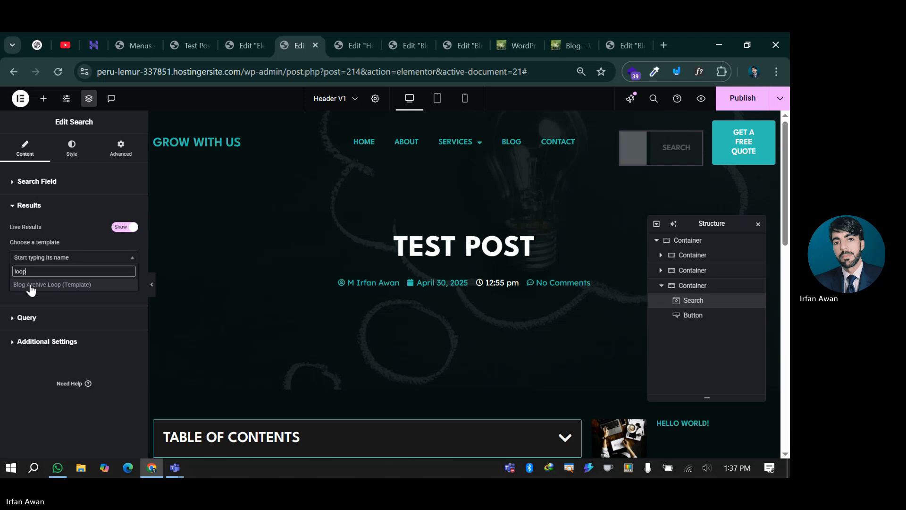
left_click(30, 285)
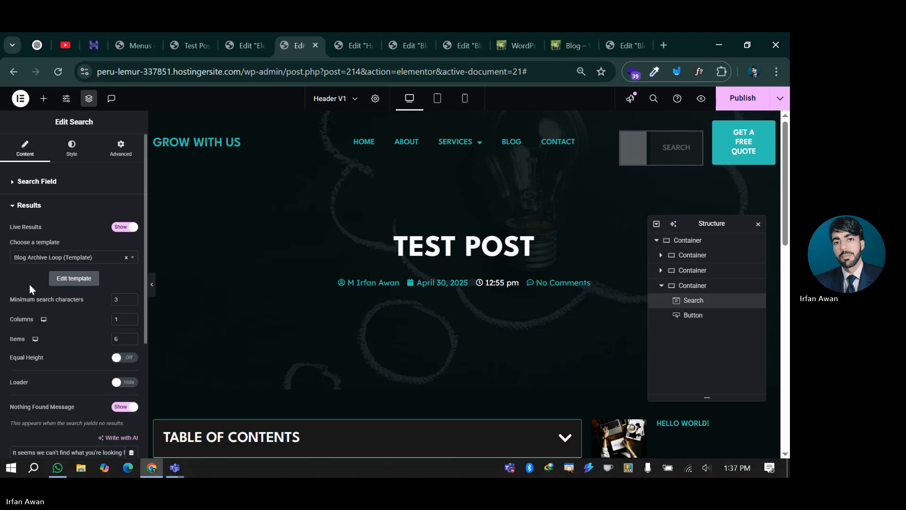
- Enable autocomplete in the Search widget's field settings and set the submit trigger to Both
left_click(49, 184)
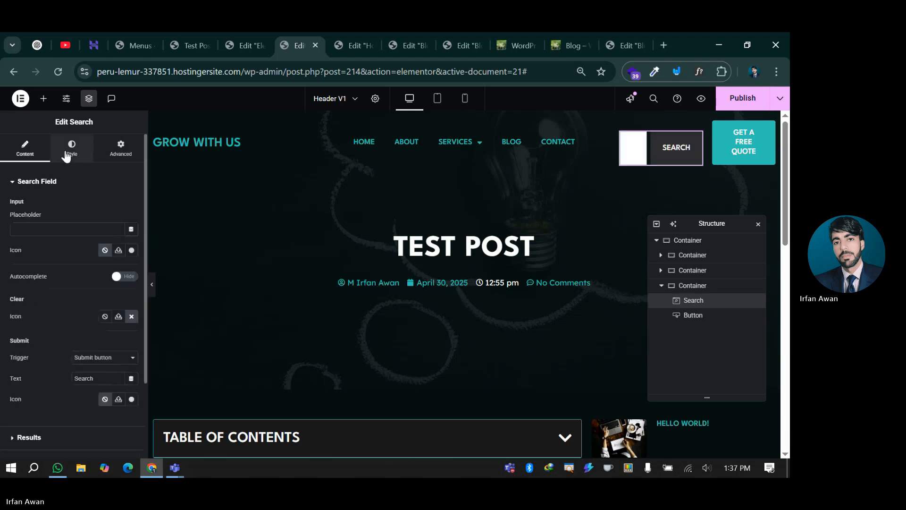
left_click(67, 156)
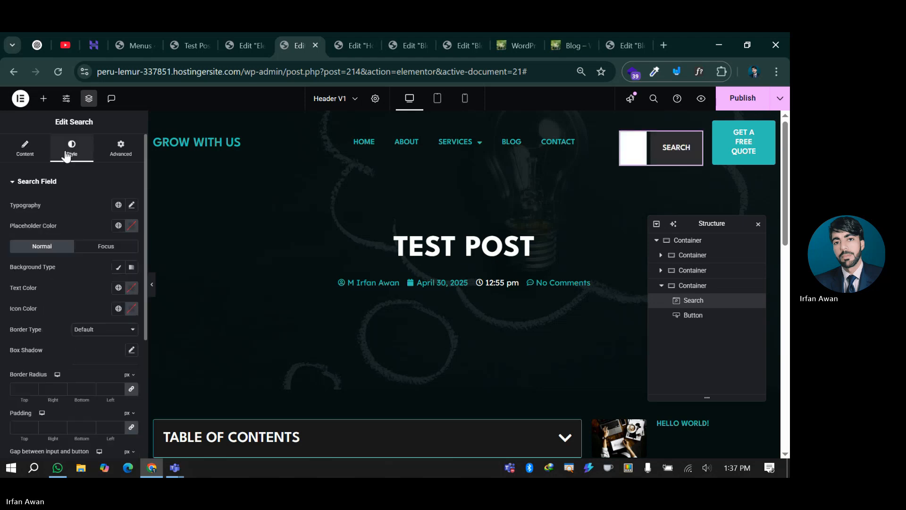
left_click(26, 151)
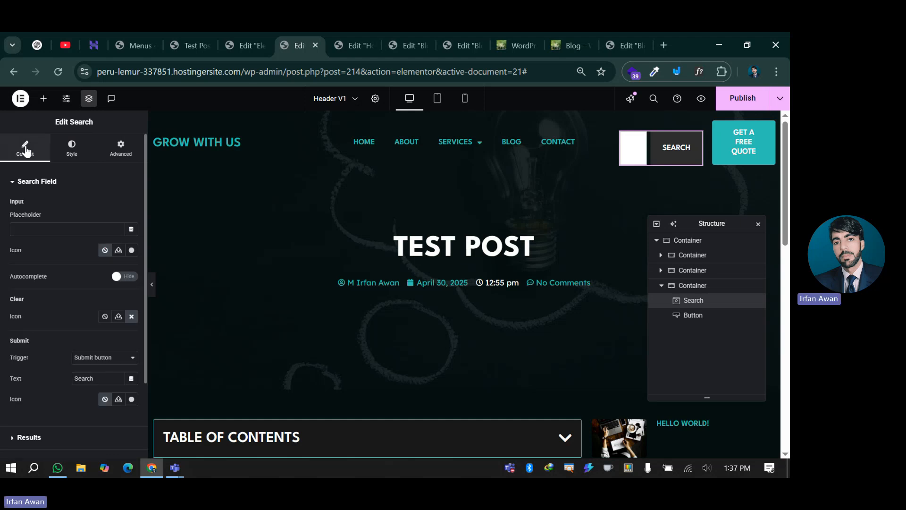
left_click(125, 277)
scroll(93, 262, "down", 3)
left_click(93, 262)
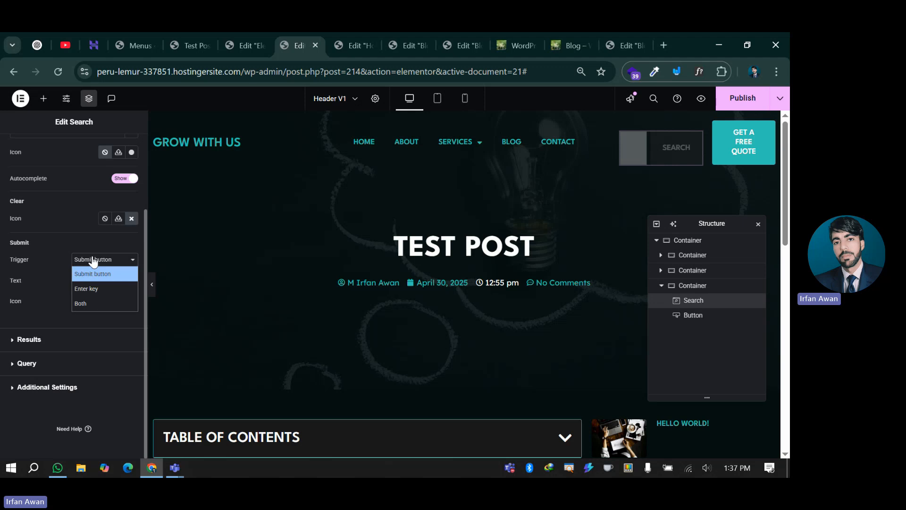
left_click(81, 302)
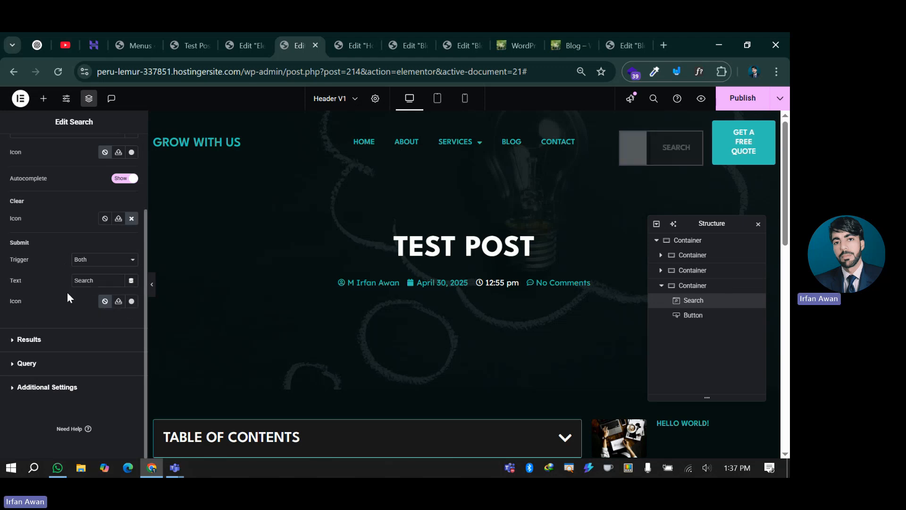
- Set the Search widget's clear icon to None
scroll(67, 297, "up", 2)
left_click(106, 319)
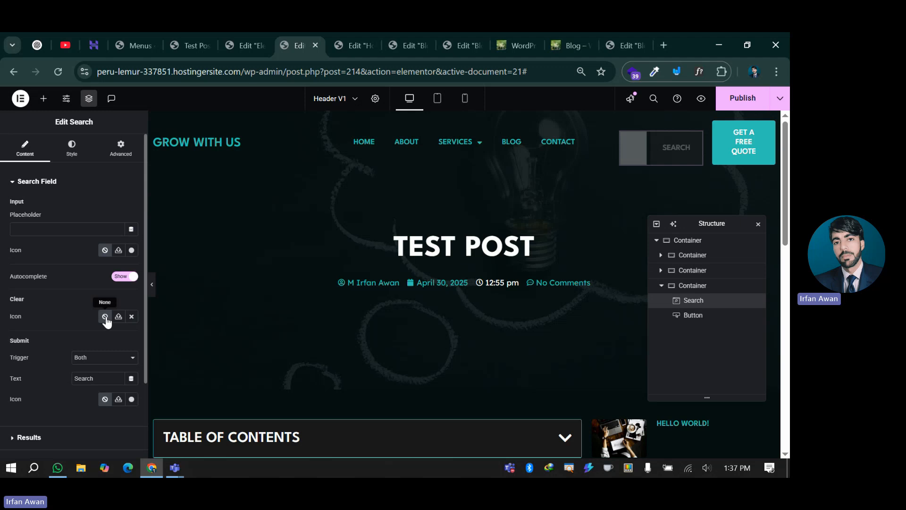
left_click(133, 317)
key("Escape")
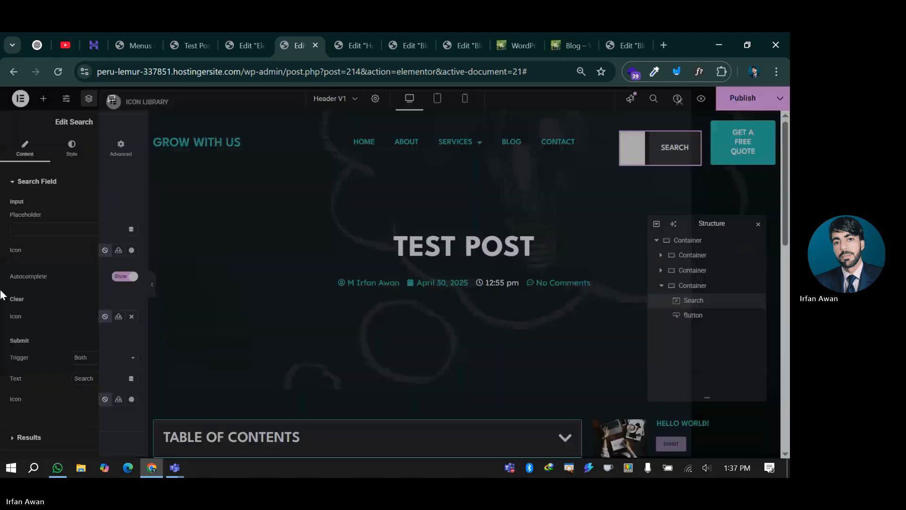
- Review the Search widget's pagination, query and live results options, including the nothing found message
scroll(85, 274, "down", 2)
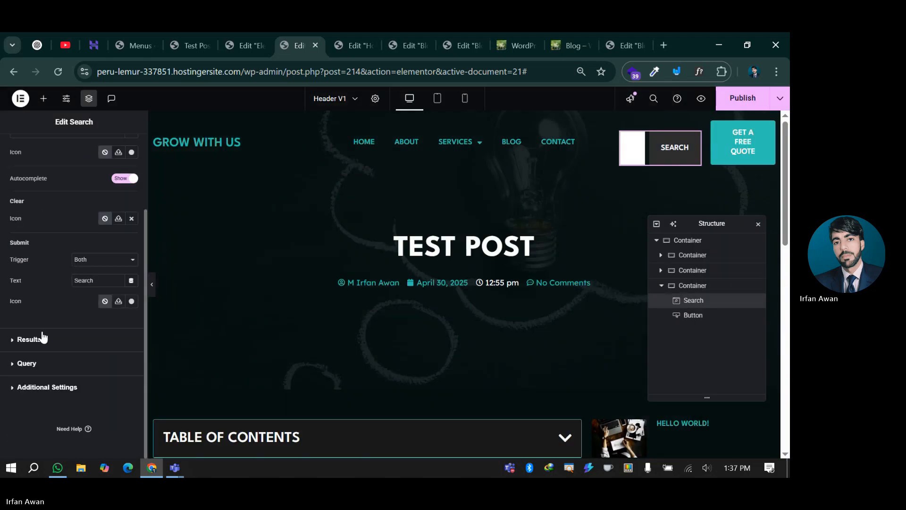
left_click(35, 390)
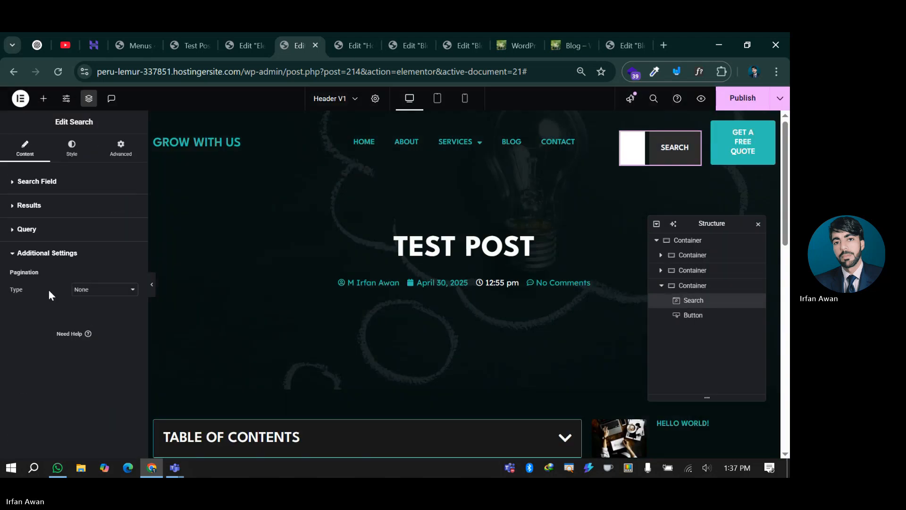
left_click(65, 237)
left_click(60, 213)
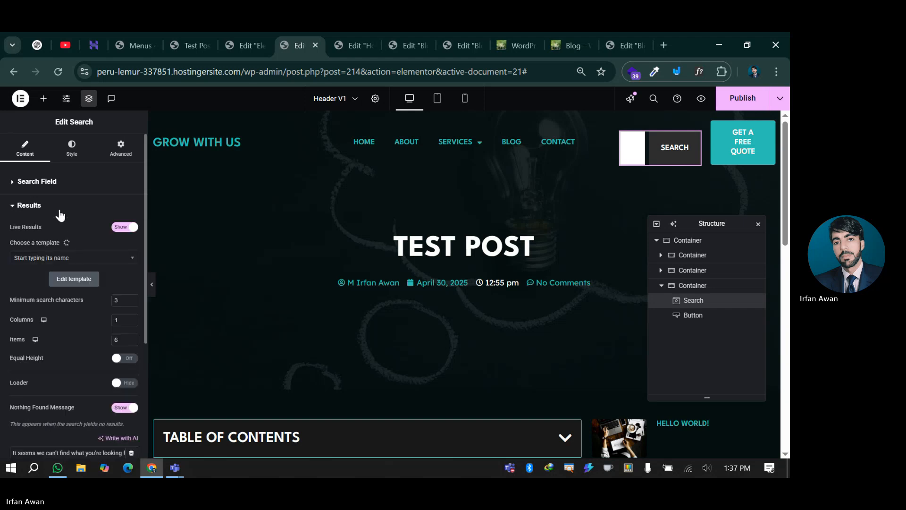
scroll(79, 316, "down", 1)
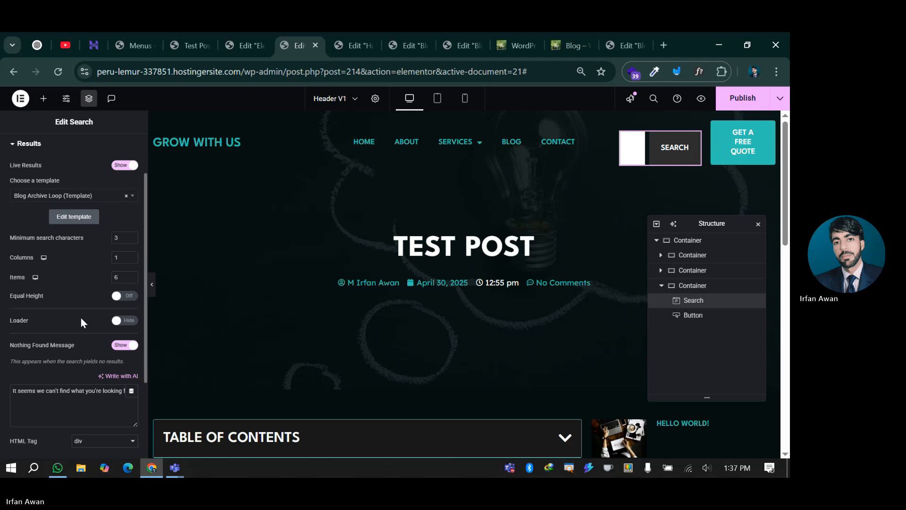
scroll(80, 317, "down", 1)
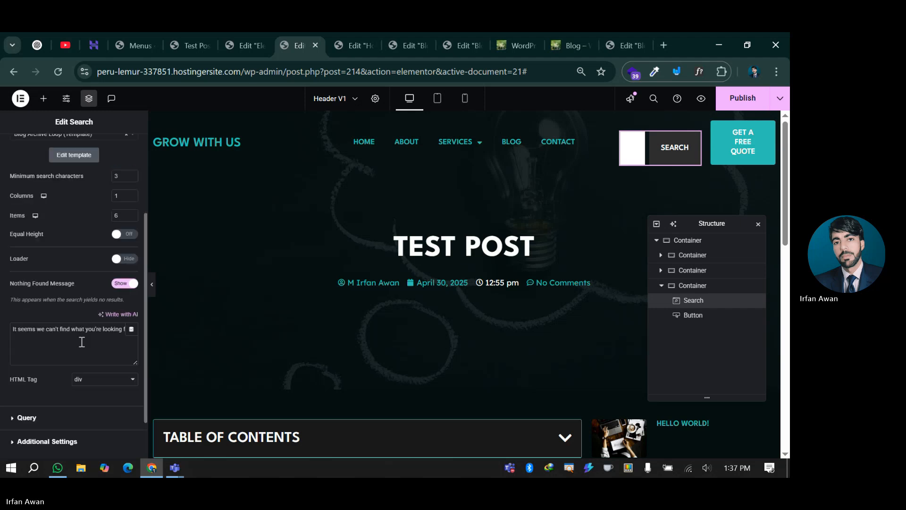
scroll(79, 345, "up", 1)
scroll(80, 347, "down", 1)
scroll(80, 347, "up", 2)
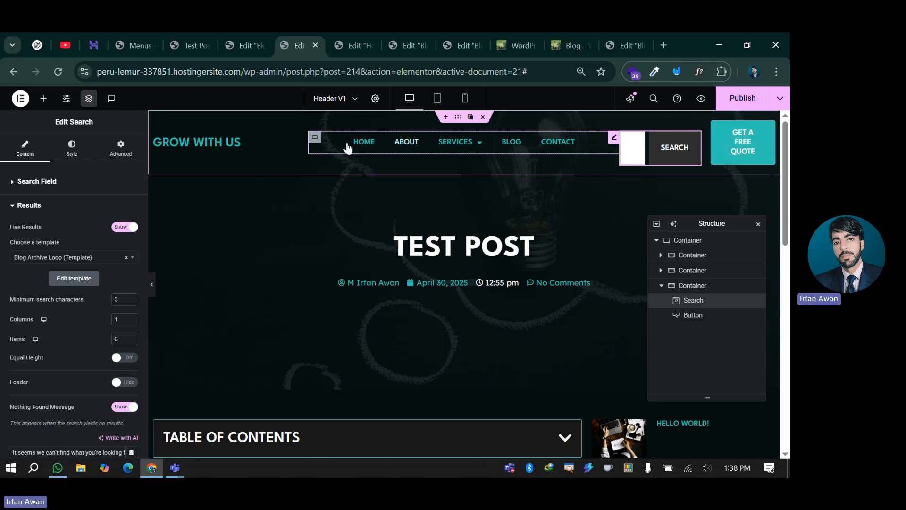
left_click(160, 140)
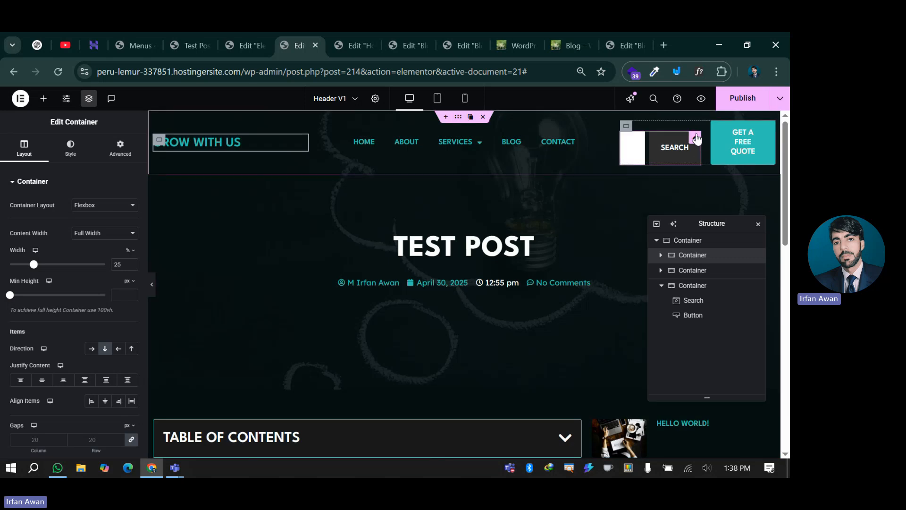
- Clear the Search widget's submit button text and give the button the solid Search magnifier icon from the icon library
left_click(697, 137)
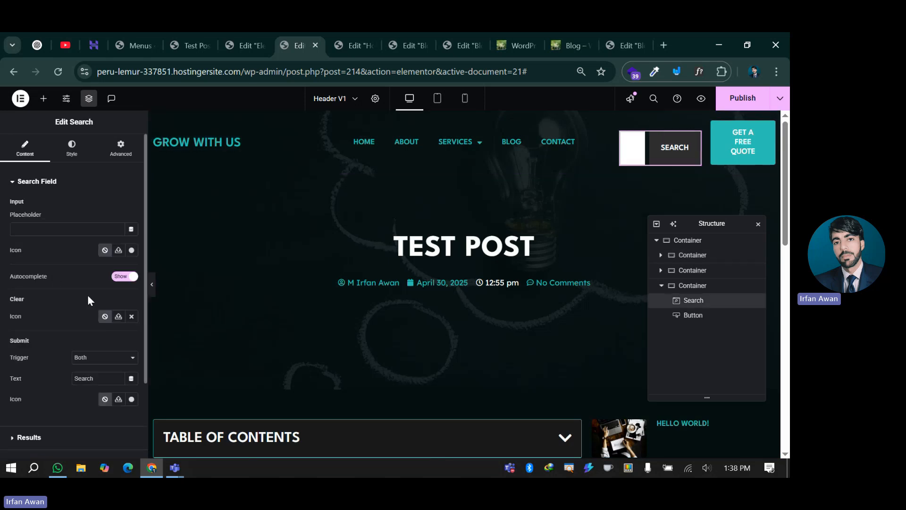
scroll(71, 294, "down", 2)
double_click(79, 279)
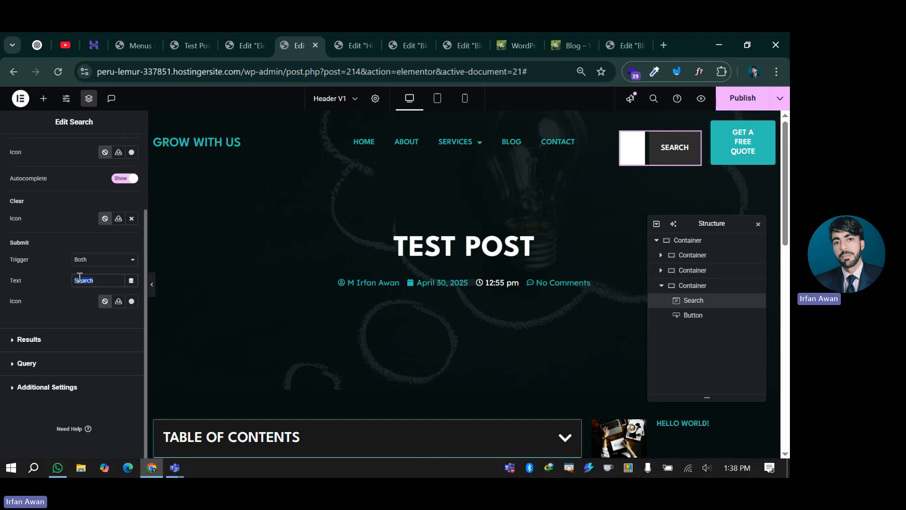
left_click(129, 301)
left_click(128, 302)
left_click(407, 137)
type("sea")
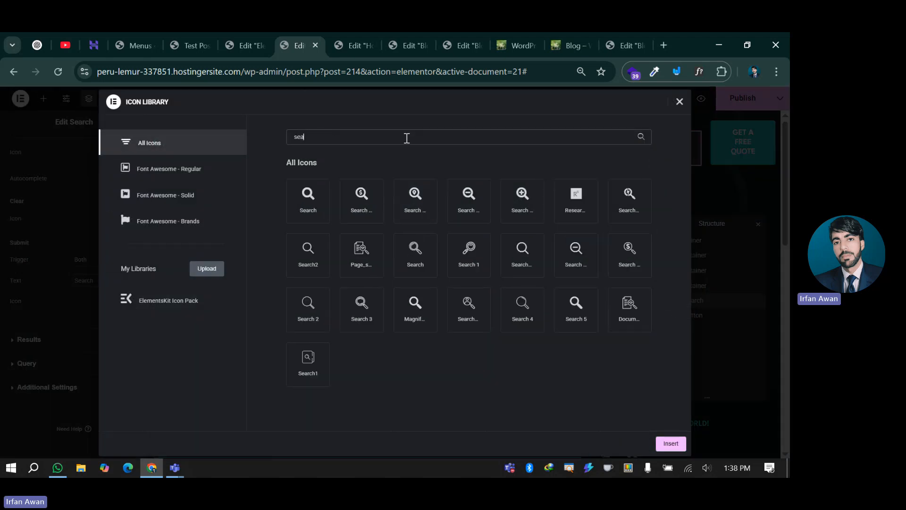
type("rch")
left_click(308, 198)
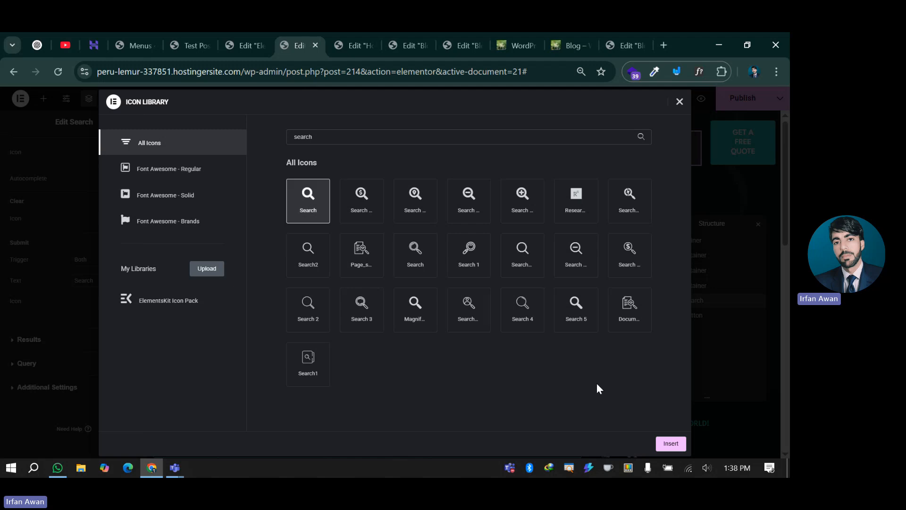
left_click(671, 444)
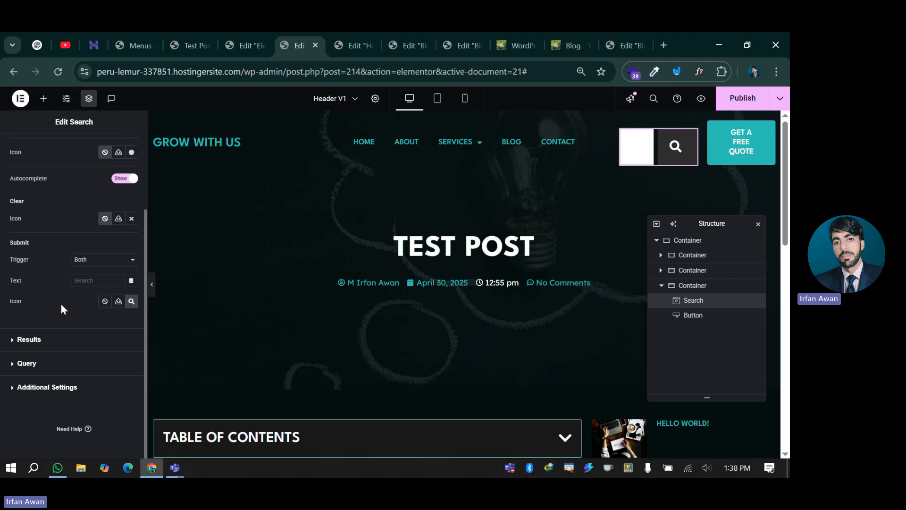
- Set the Search widget's clear icon to the thin X-shaped Cross icon from the icon library
scroll(52, 203, "up", 2)
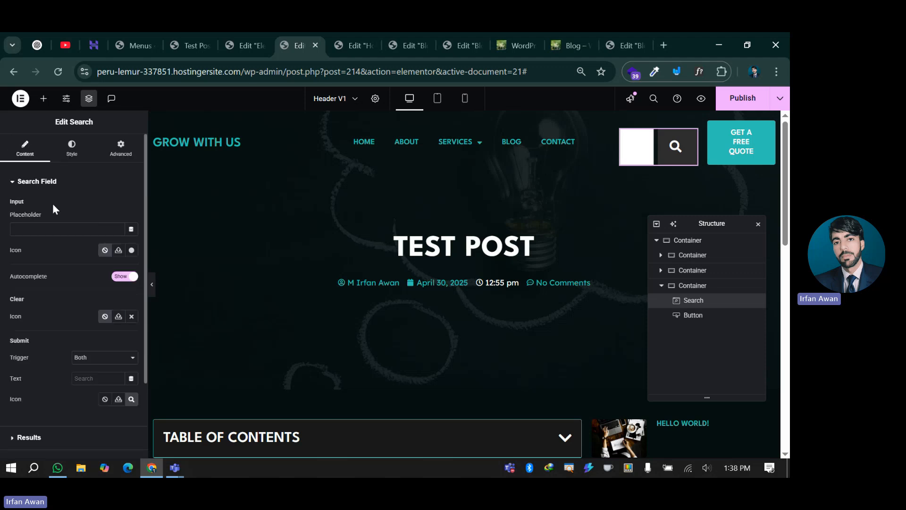
left_click(132, 316)
left_click(371, 138)
type("cross")
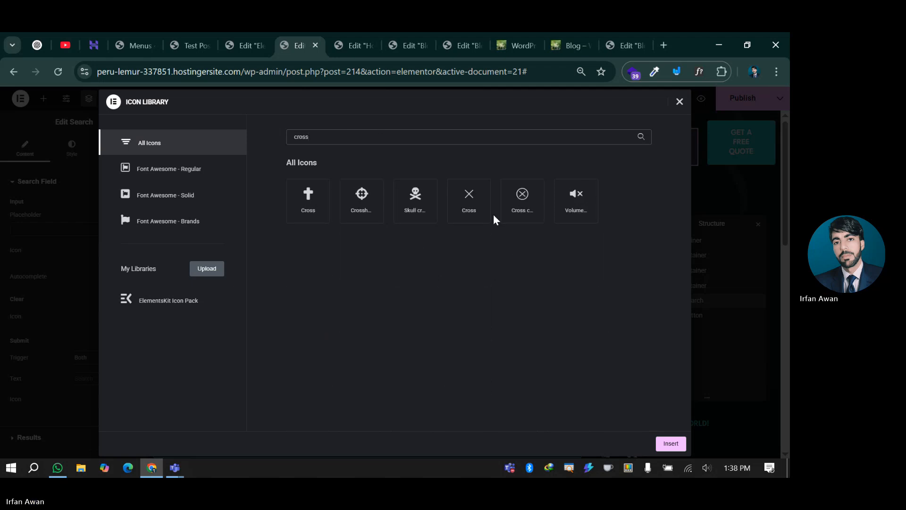
left_click(487, 212)
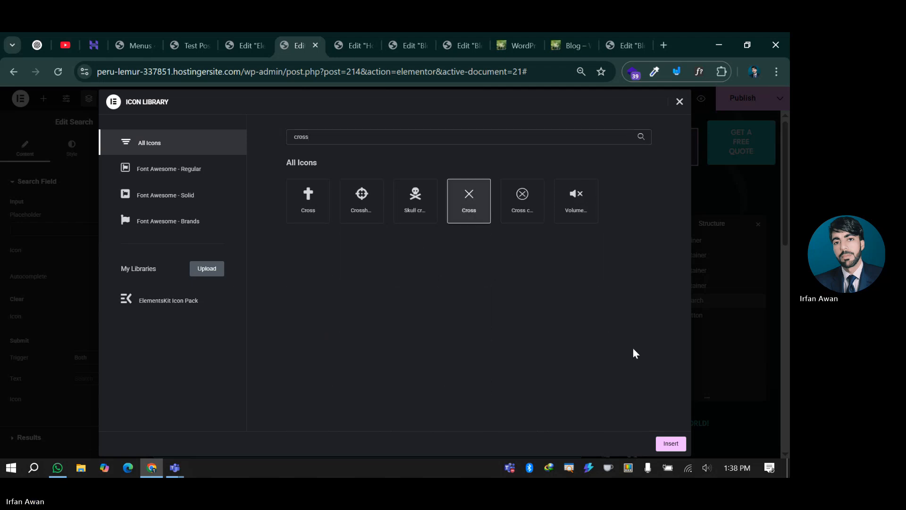
left_click(669, 444)
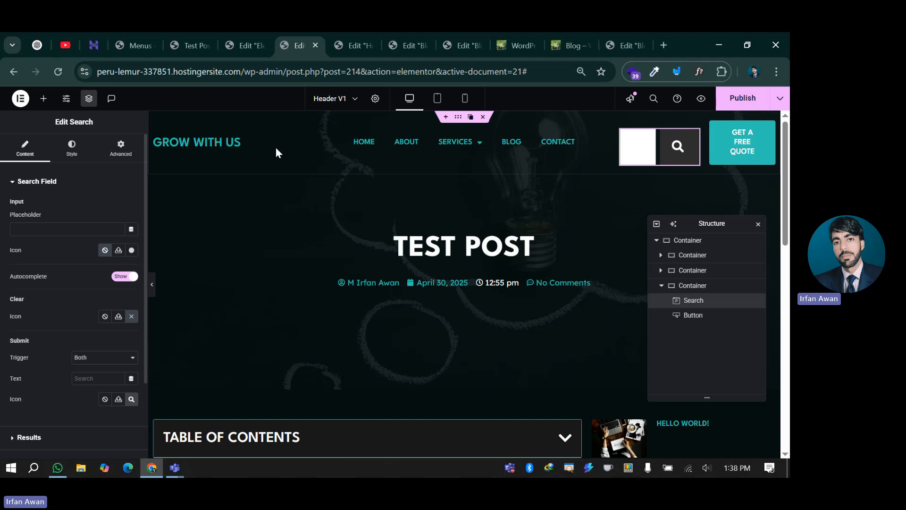
- Apply the global Text font to the Search widget's search field typography
left_click(76, 148)
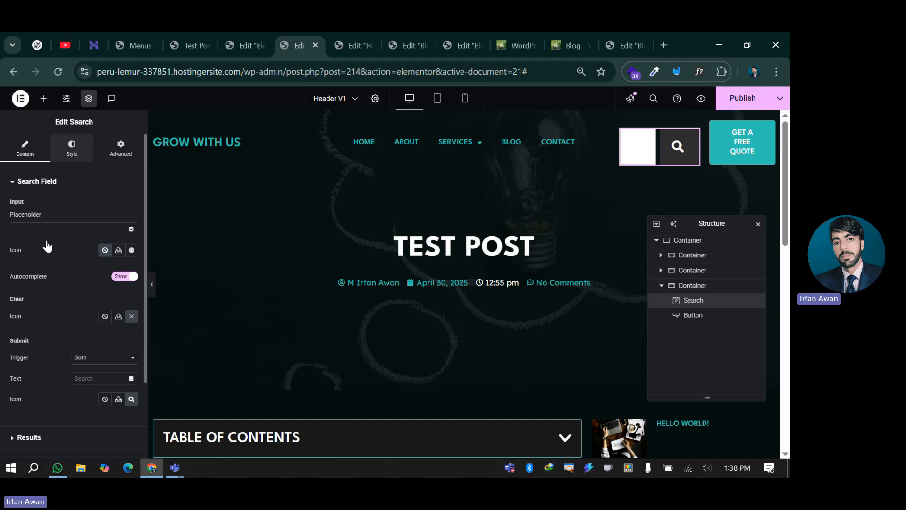
scroll(70, 283, "down", 3)
scroll(66, 307, "up", 4)
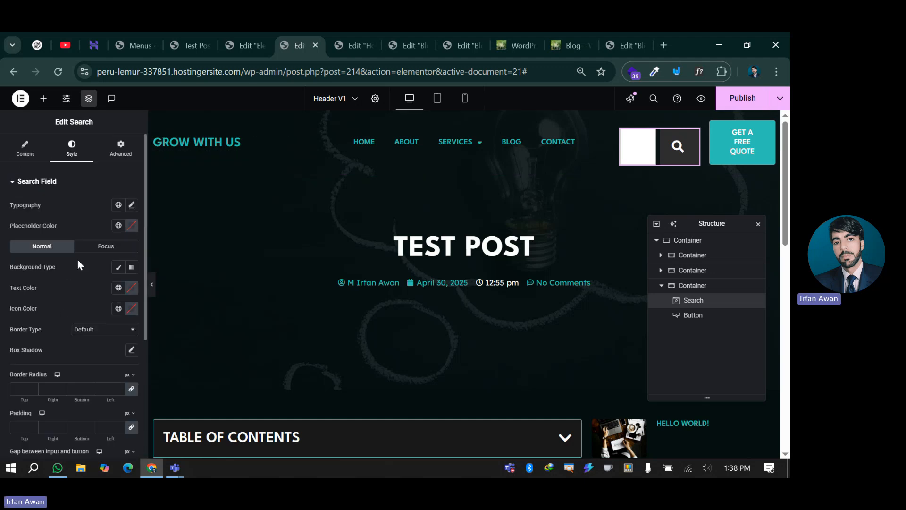
left_click(118, 205)
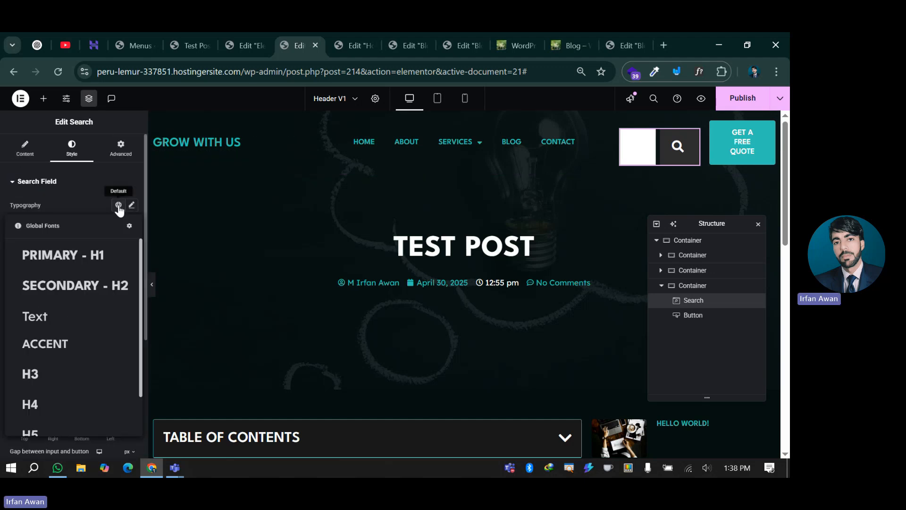
left_click(59, 315)
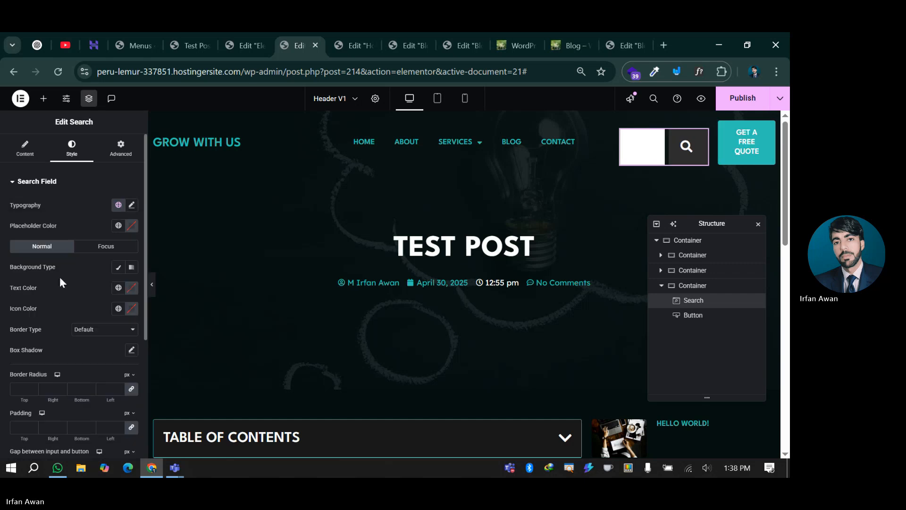
- Set the search field's placeholder to the global Primary color and its classic background to the global Accent color
left_click(119, 226)
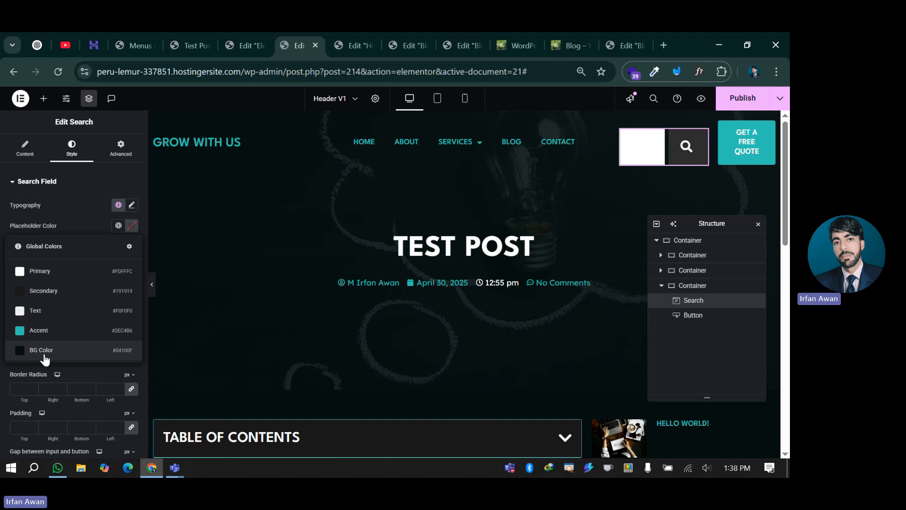
left_click(50, 270)
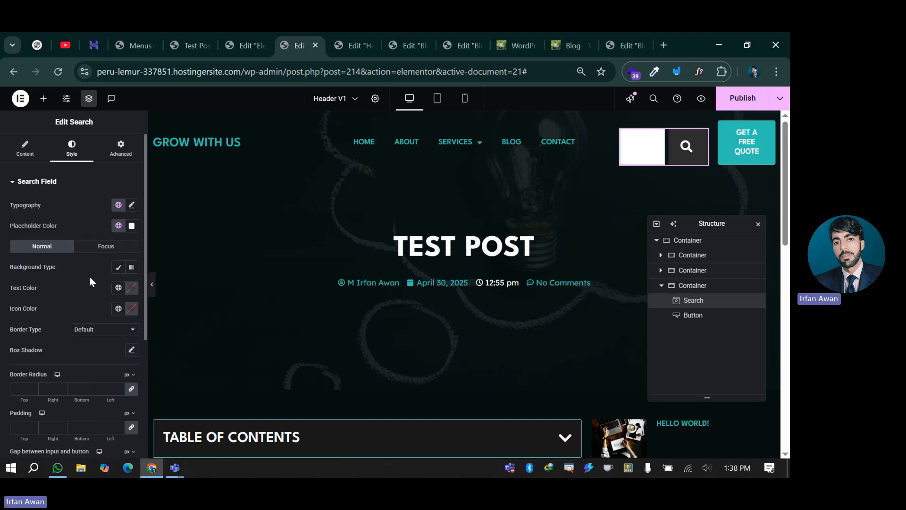
left_click(118, 267)
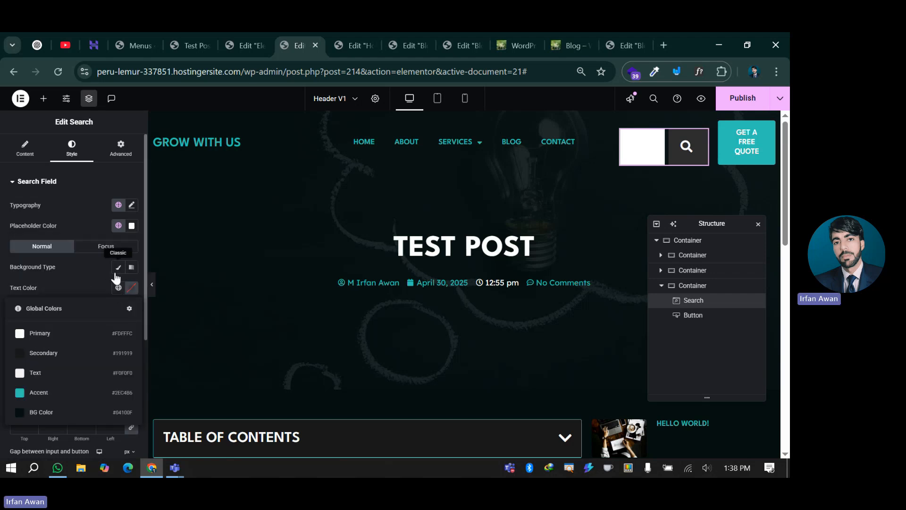
left_click(118, 289)
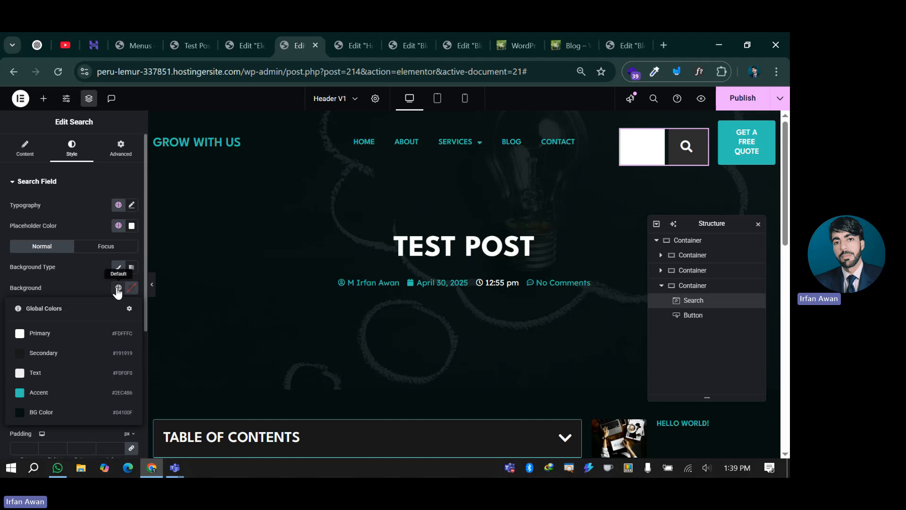
left_click(51, 393)
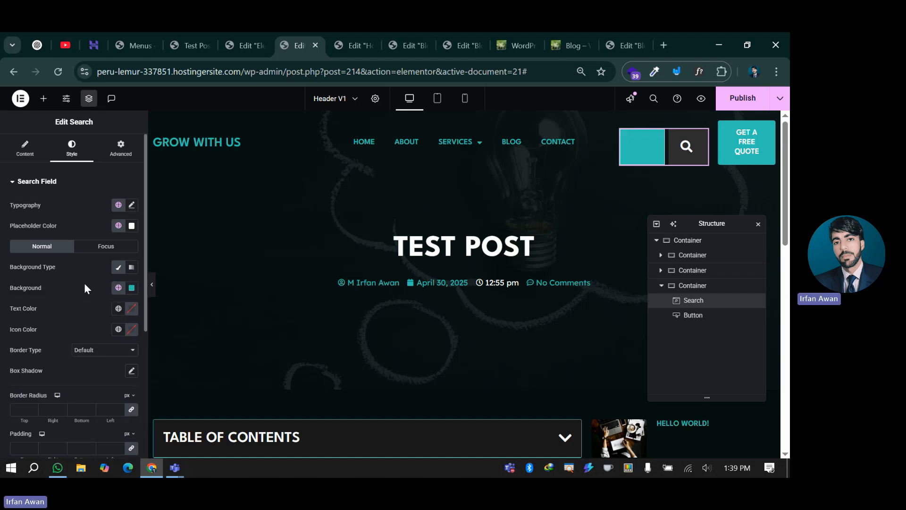
- Apply the global Primary color to the search field's text and icon
left_click(118, 308)
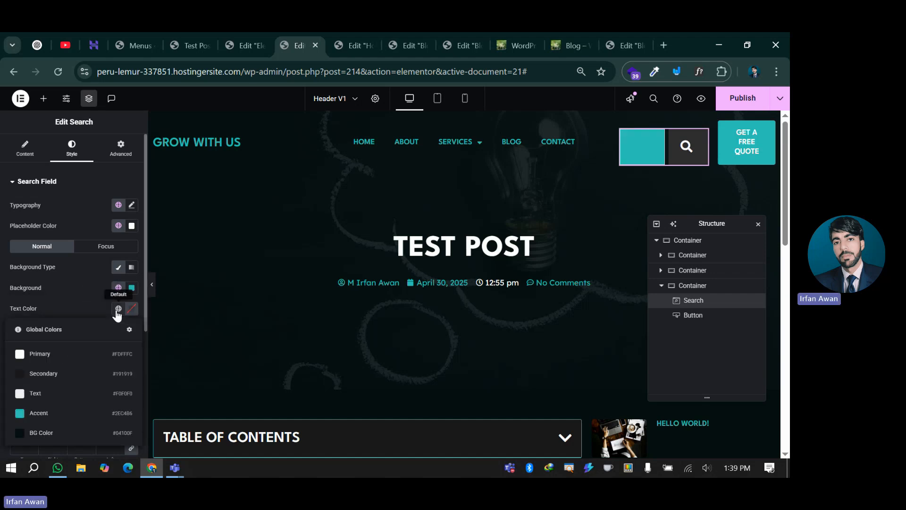
left_click(21, 357)
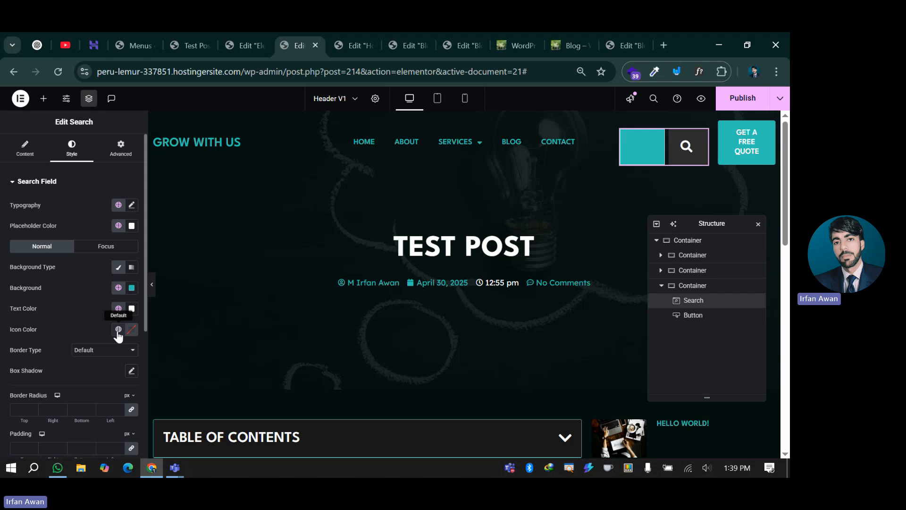
left_click(118, 329)
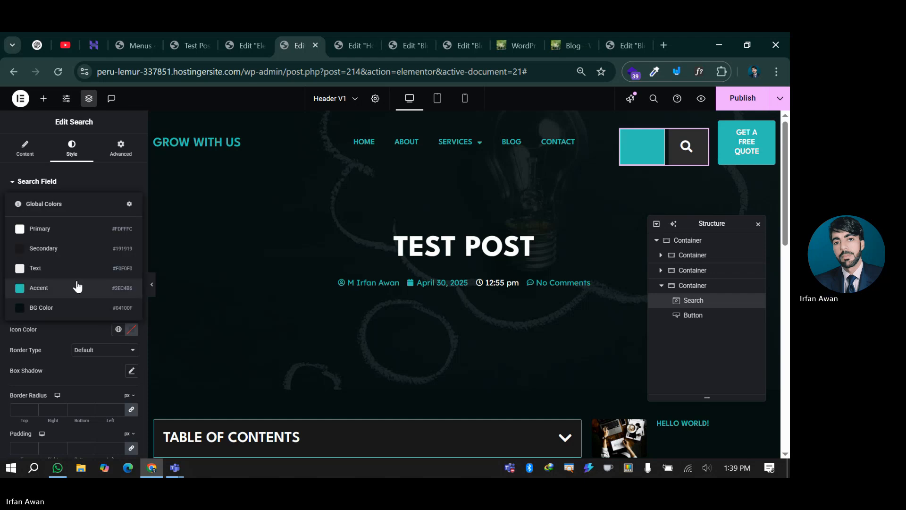
left_click(56, 230)
- Set the Search widget's clear icon to the global Primary color
scroll(66, 324, "down", 1)
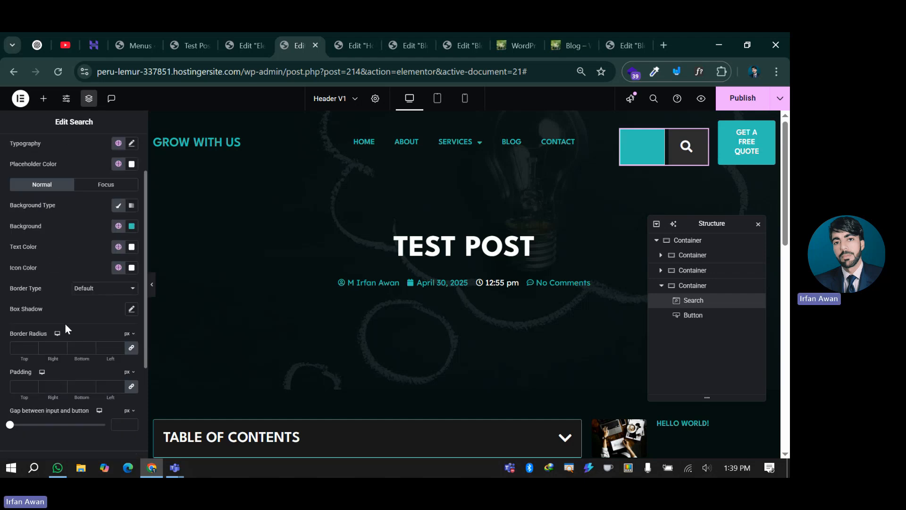
scroll(65, 326, "down", 3)
left_click(32, 318)
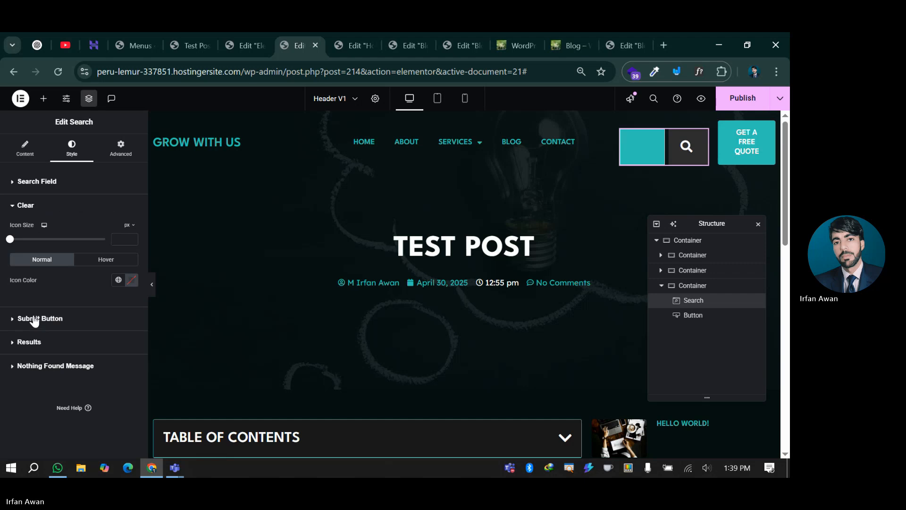
left_click(118, 280)
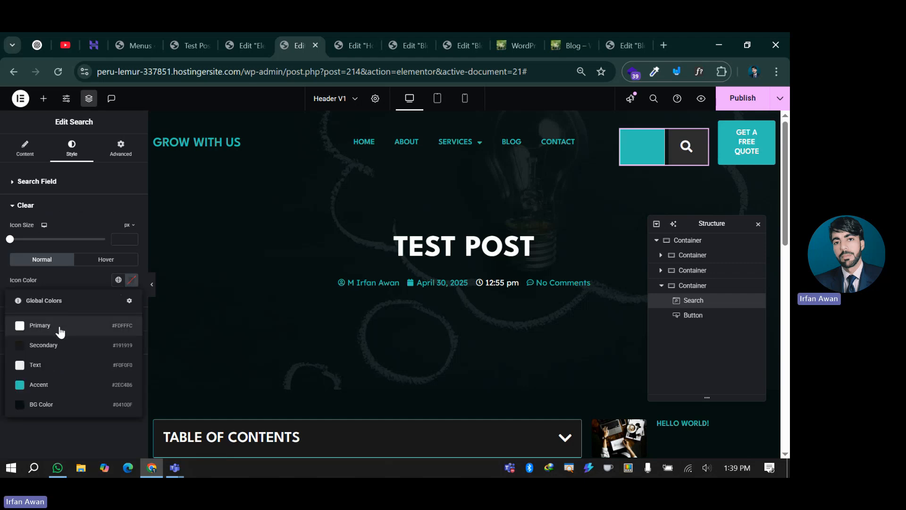
left_click(59, 329)
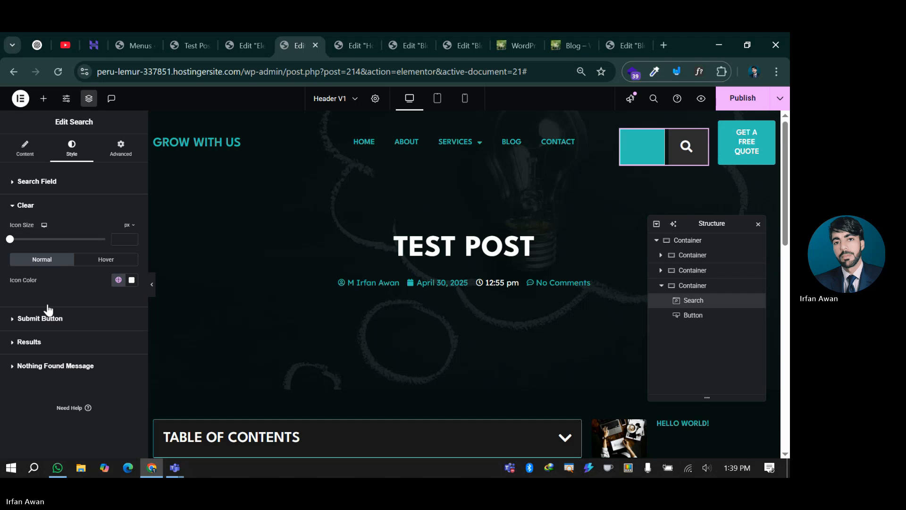
- Give the submit button the global Text font and the global Primary text color
left_click(58, 318)
left_click(118, 252)
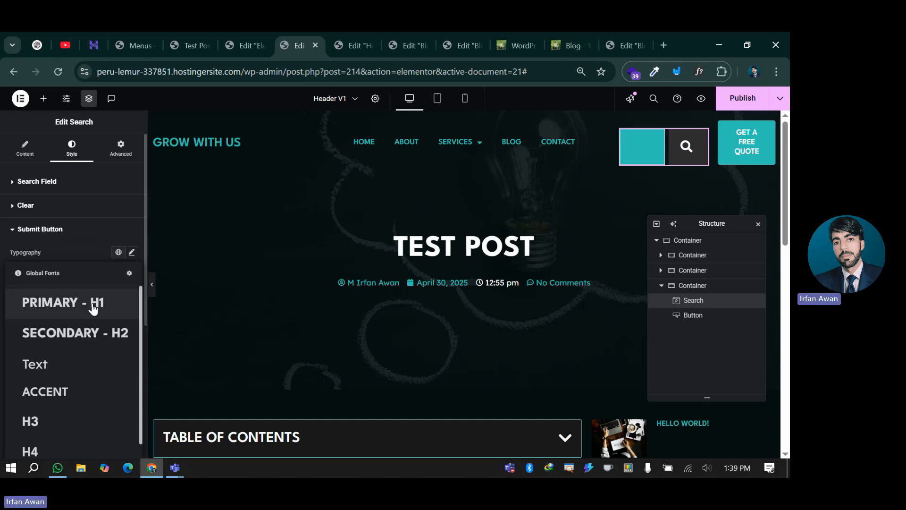
left_click(66, 363)
scroll(109, 283, "down", 3)
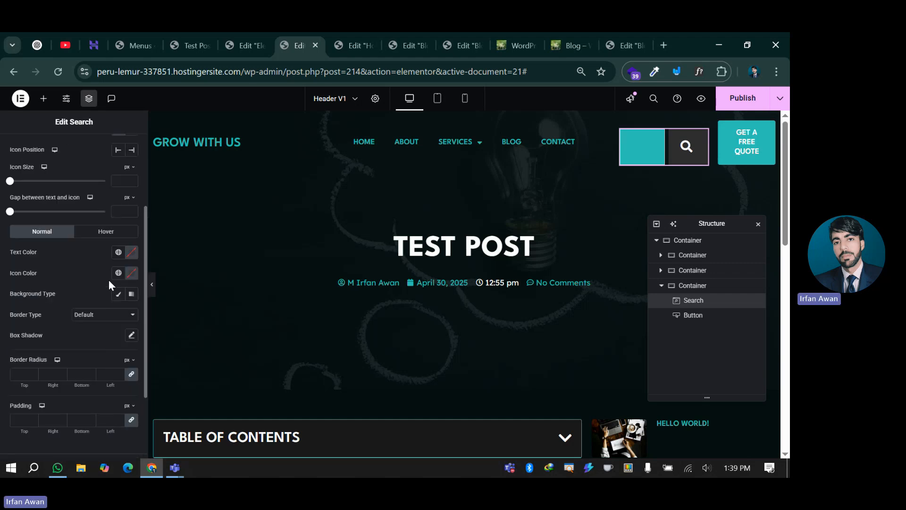
left_click(118, 252)
left_click(69, 297)
- Give the submit button a classic background in the global Accent color
left_click(118, 293)
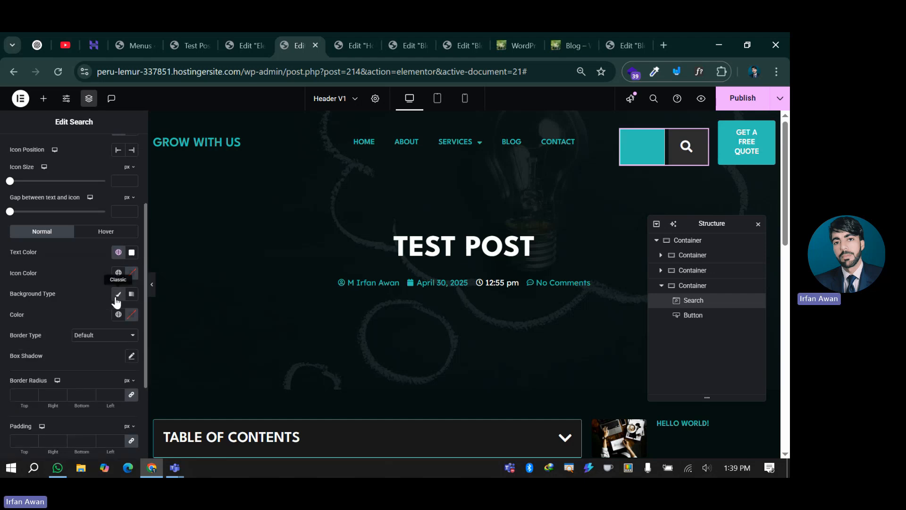
left_click(118, 314)
left_click(43, 418)
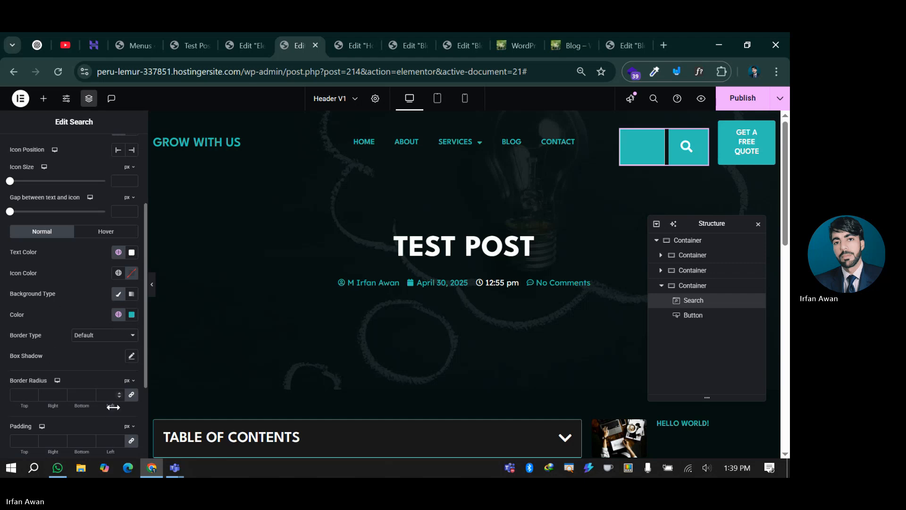
- Set the submit button's icon size to 20 px
scroll(113, 407, "down", 1)
scroll(83, 345, "up", 5)
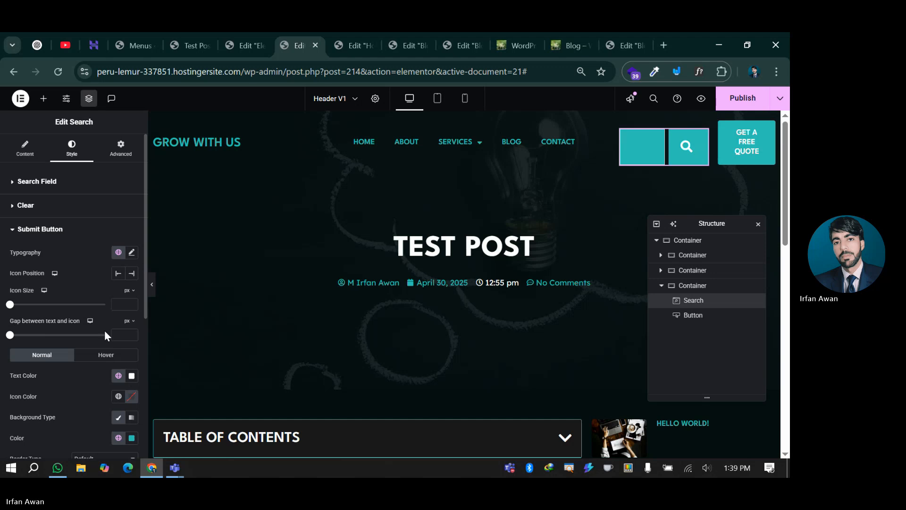
left_click(126, 304)
left_click_drag(5, 305, 49, 305)
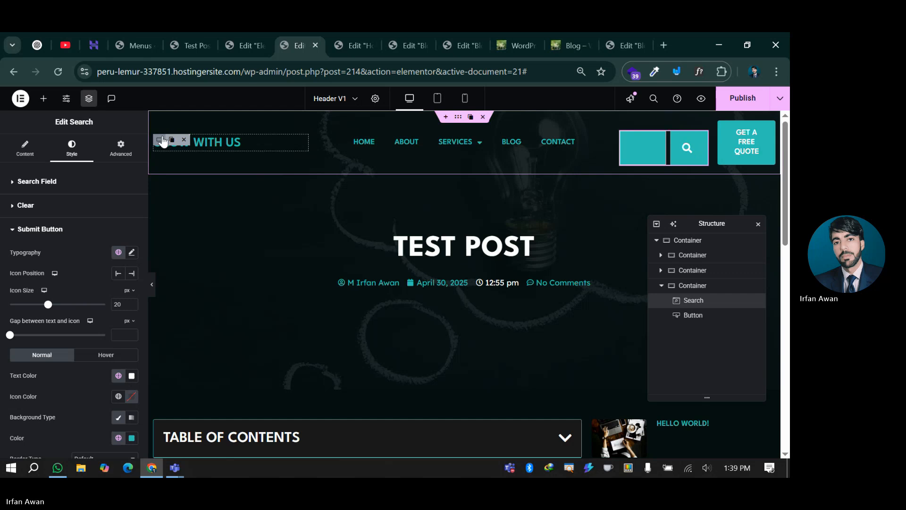
- Reduce the width of the header container holding the GROW WITH US site title to 15%
left_click(163, 141)
key("Down")
key("Down")
key("Down")
key("Down")
key("Down")
key("Down")
key("Down")
key("Down")
key("Down")
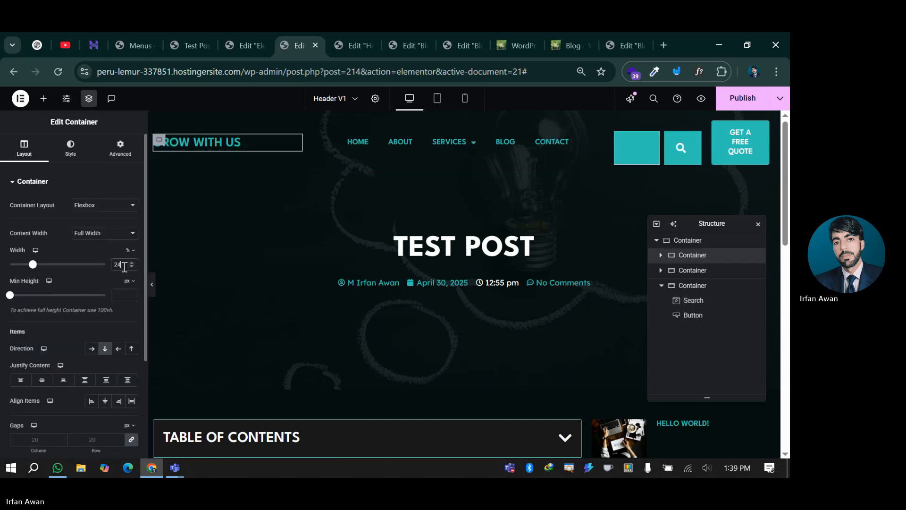
key("Down")
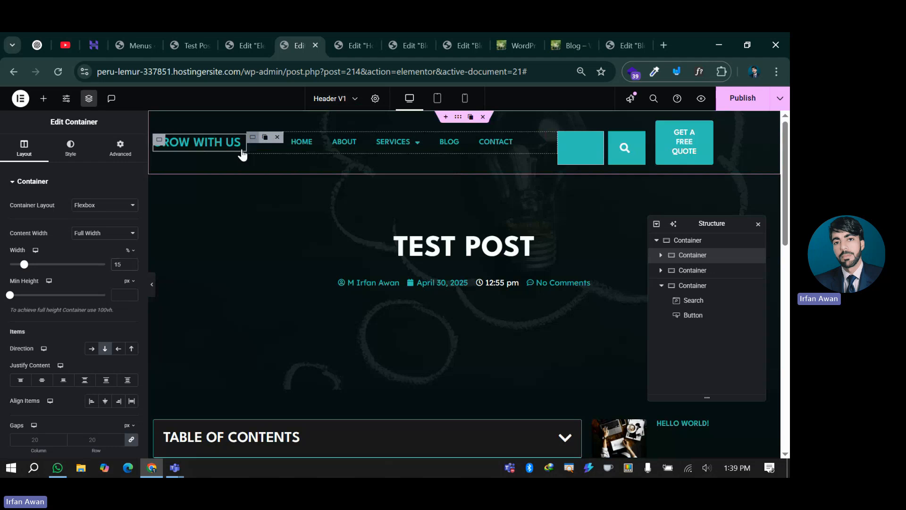
- Reduce the width of the navigation menu's container to 45%
left_click(250, 147)
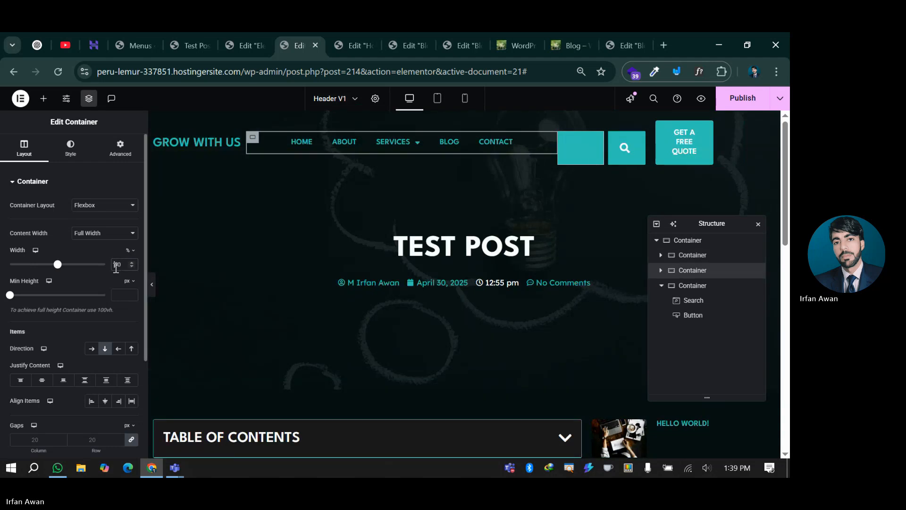
key("Down")
key("Down")
key("Down")
key("Down")
key("Down")
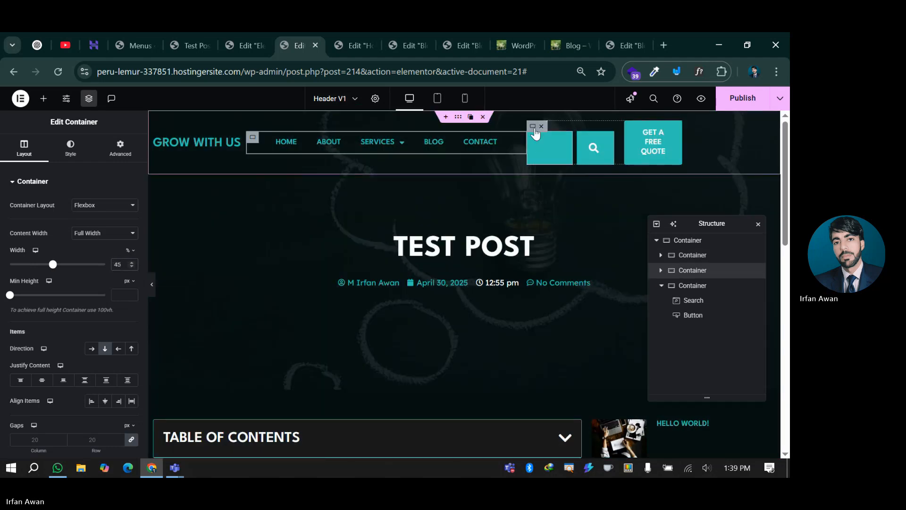
- Set the width of the container holding the search widget and quote button to 40%
left_click(533, 126)
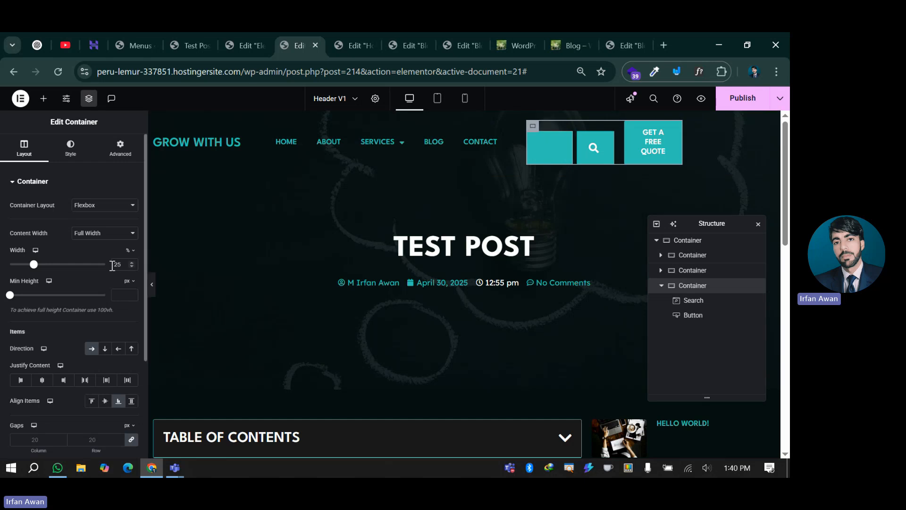
double_click(116, 266)
type("40")
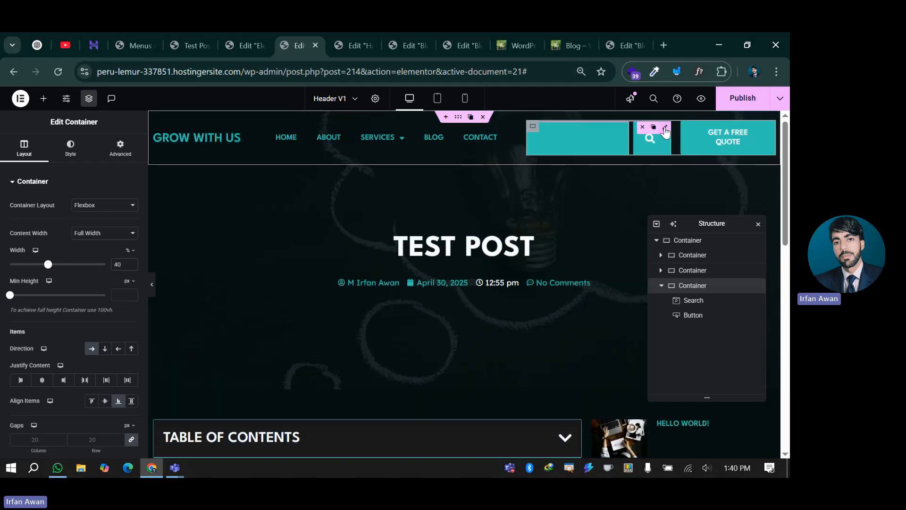
- Try the Header Search widget between the Search widget and the quote button, opening and closing its search overlay
left_click(665, 129)
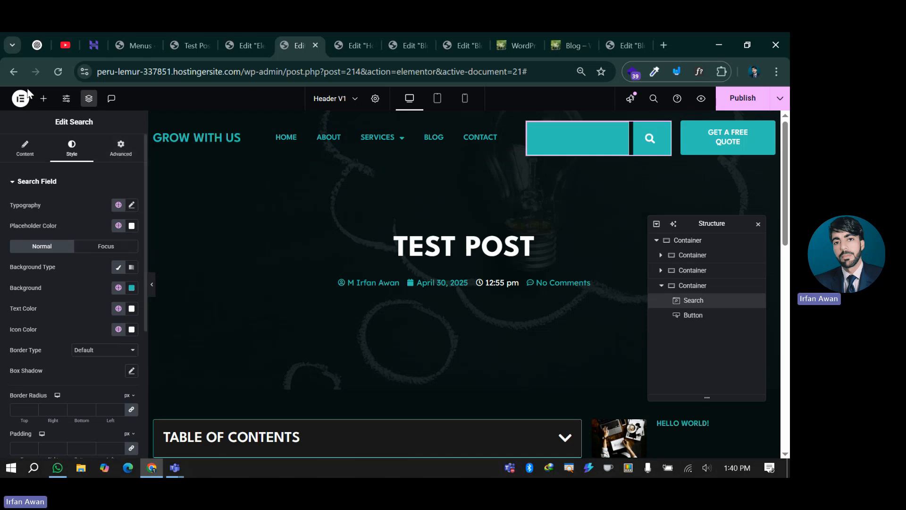
left_click(42, 100)
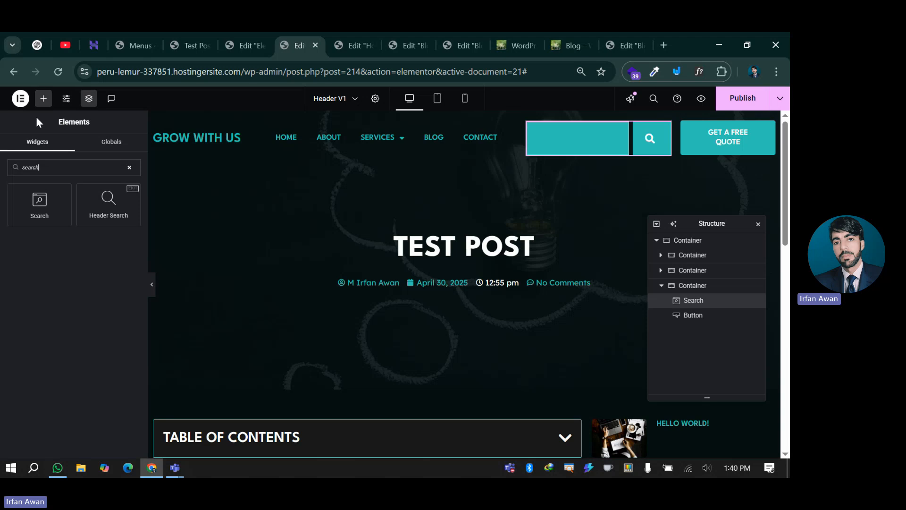
left_click_drag(104, 204, 622, 142)
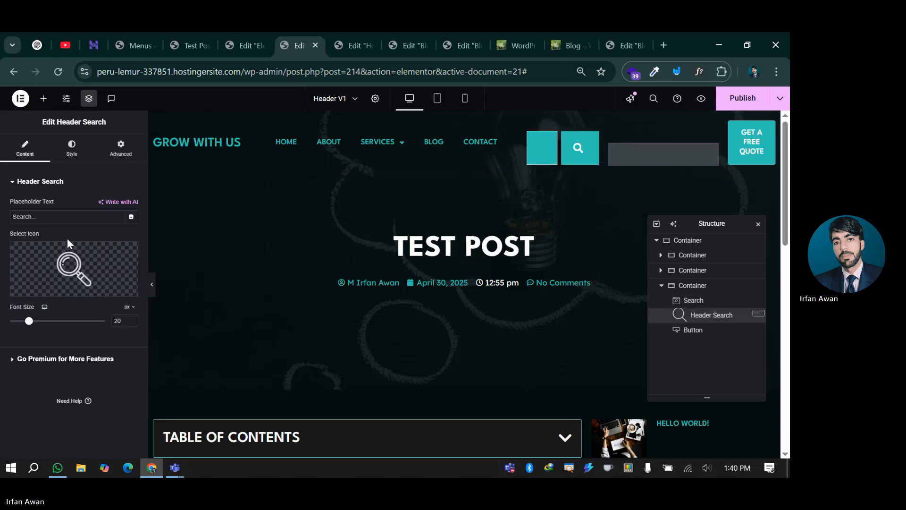
left_click(66, 216)
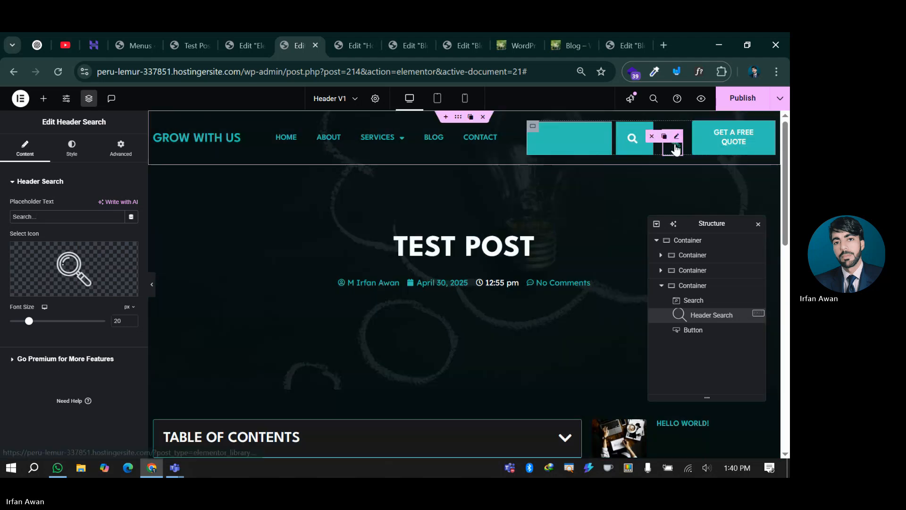
left_click(674, 142)
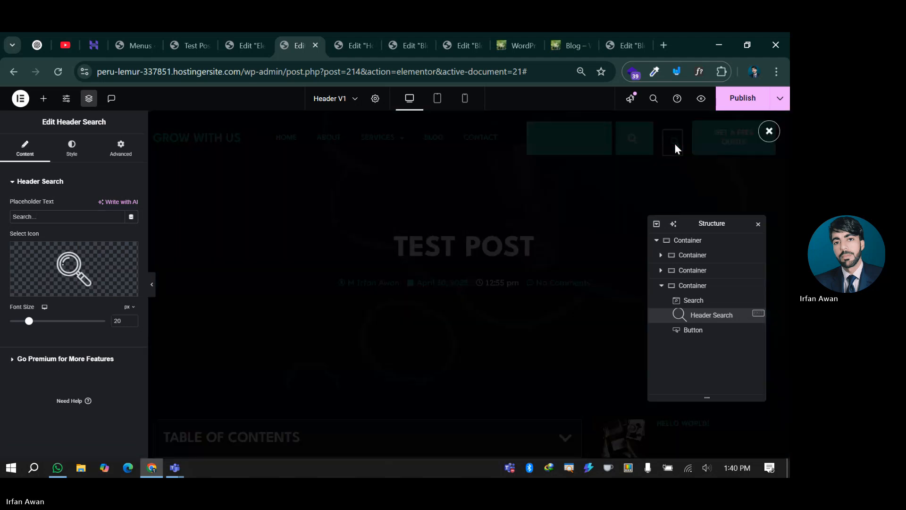
left_click(770, 133)
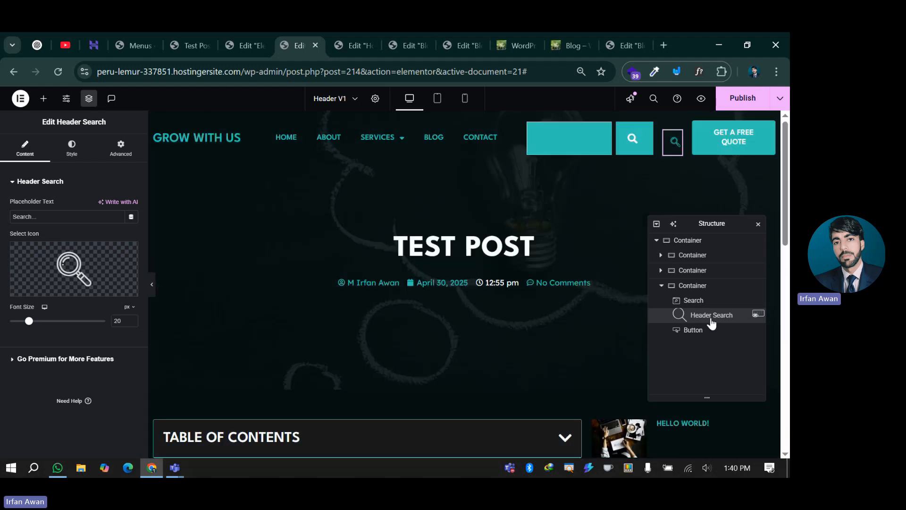
- Delete the Header Search widget from the header container
right_click(712, 316)
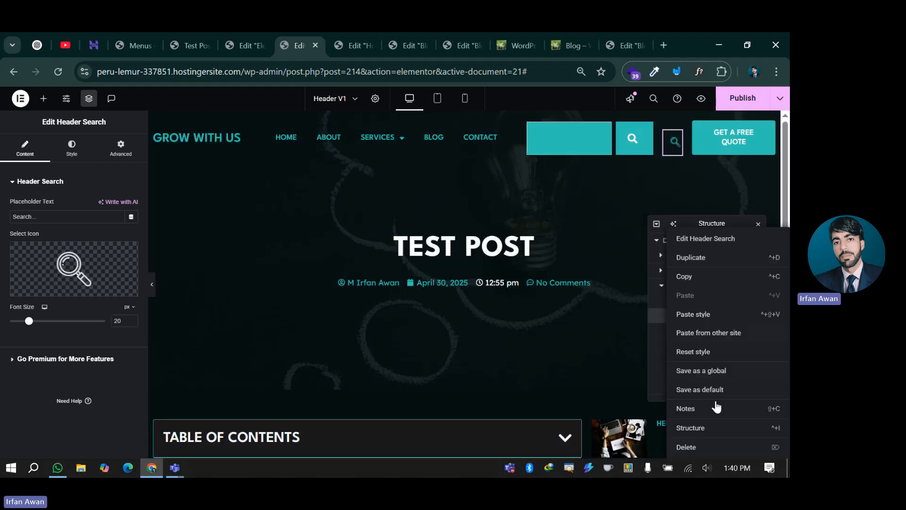
left_click(705, 452)
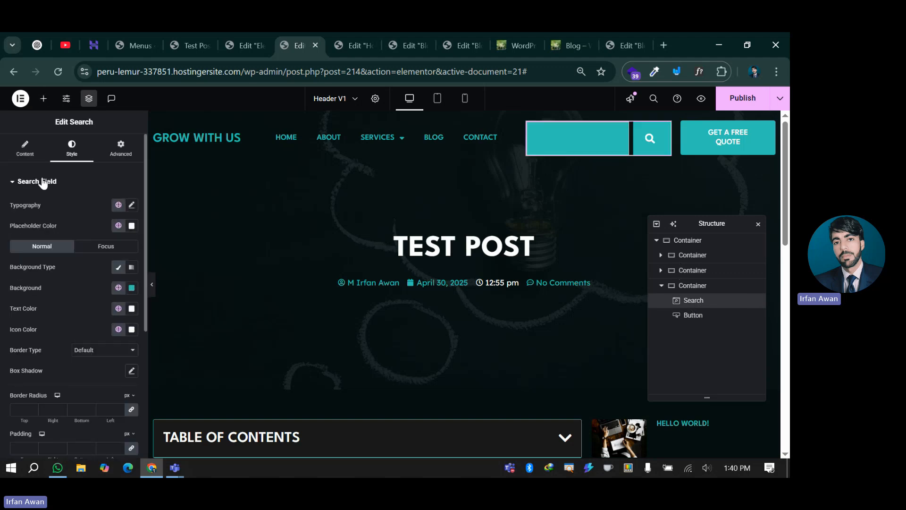
- Turn on the loader in the Search widget's live results settings
left_click(25, 149)
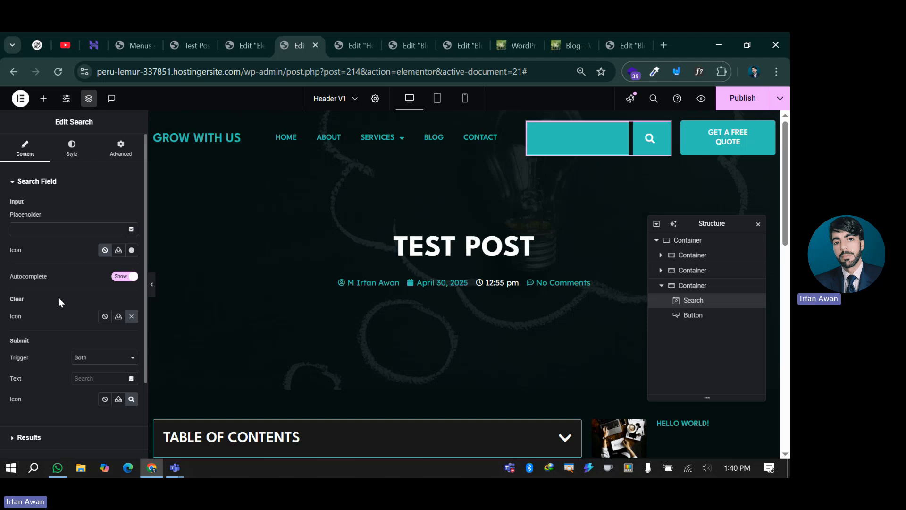
scroll(50, 307, "down", 2)
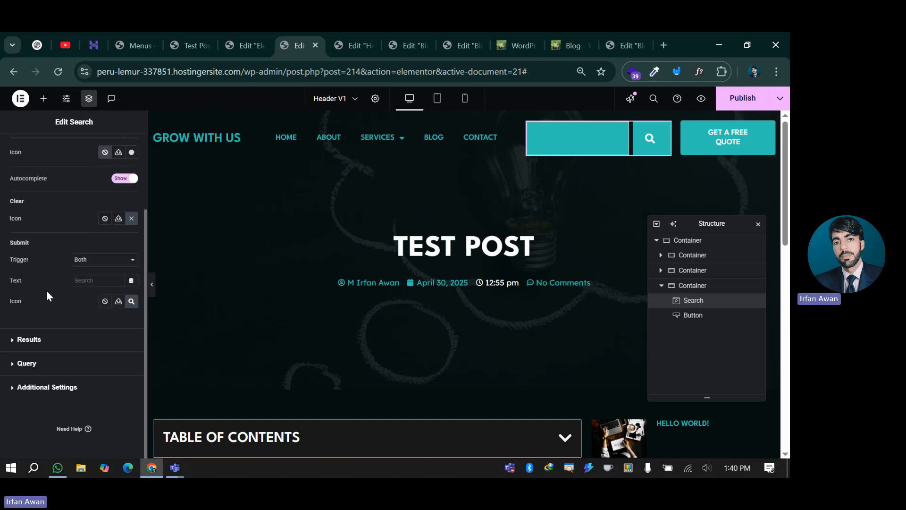
left_click(45, 339)
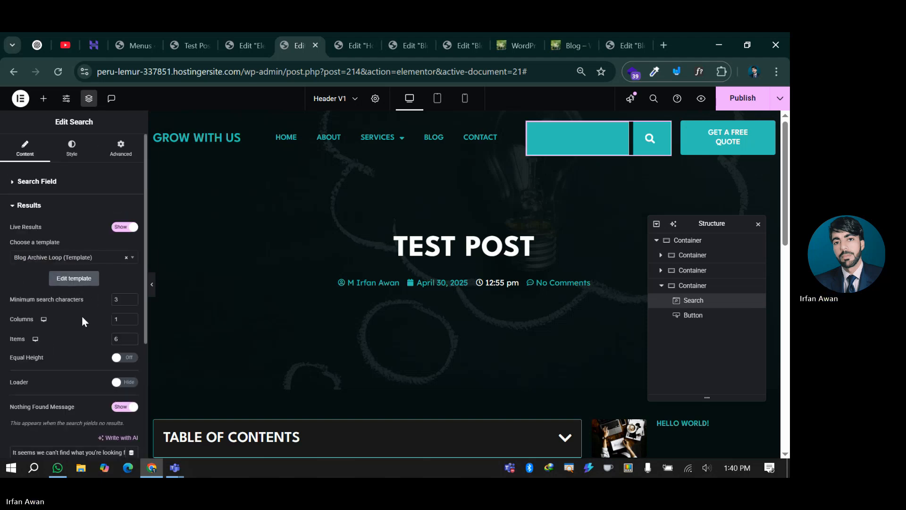
scroll(82, 321, "down", 1)
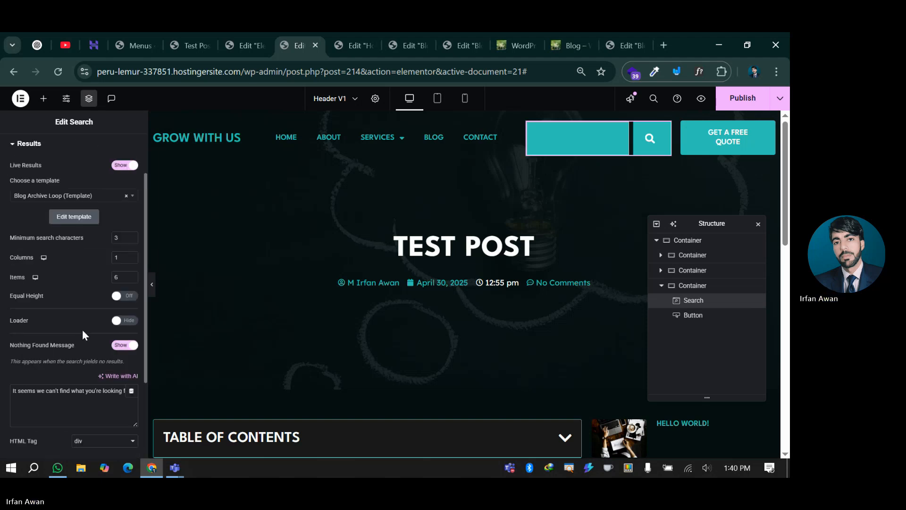
left_click(121, 321)
- Check the Search widget's query and pagination settings, and publish Header V1
scroll(40, 317, "down", 2)
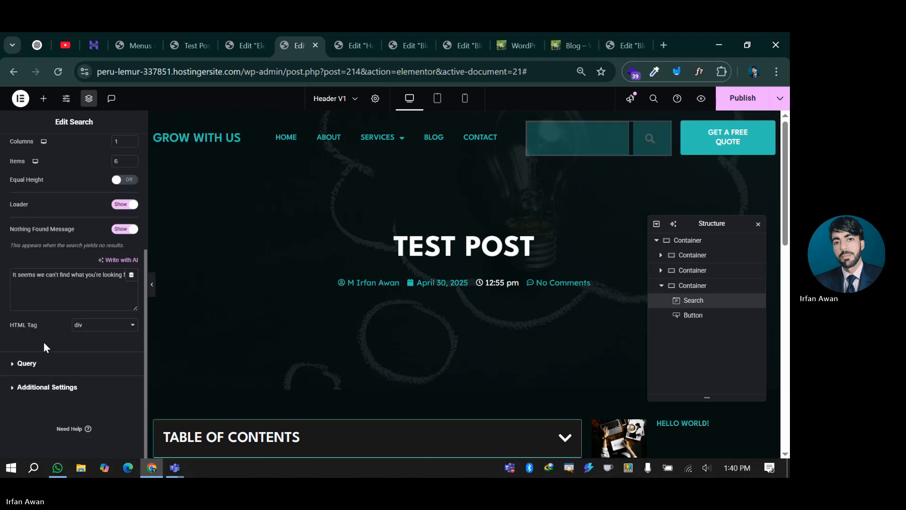
left_click(36, 364)
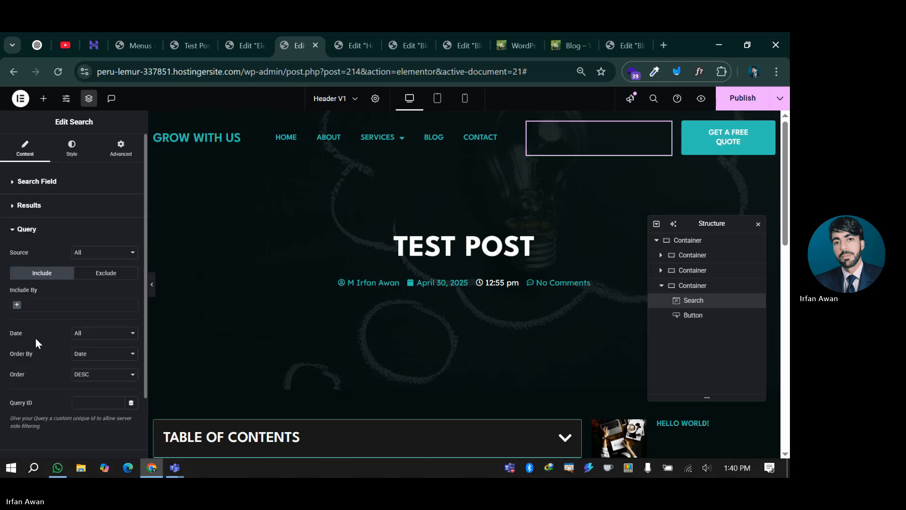
scroll(36, 338, "down", 1)
left_click(37, 385)
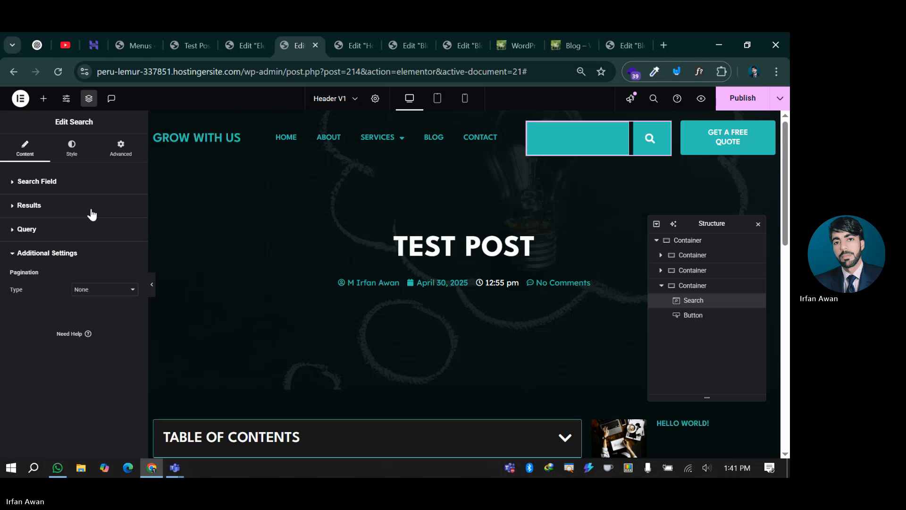
left_click(739, 103)
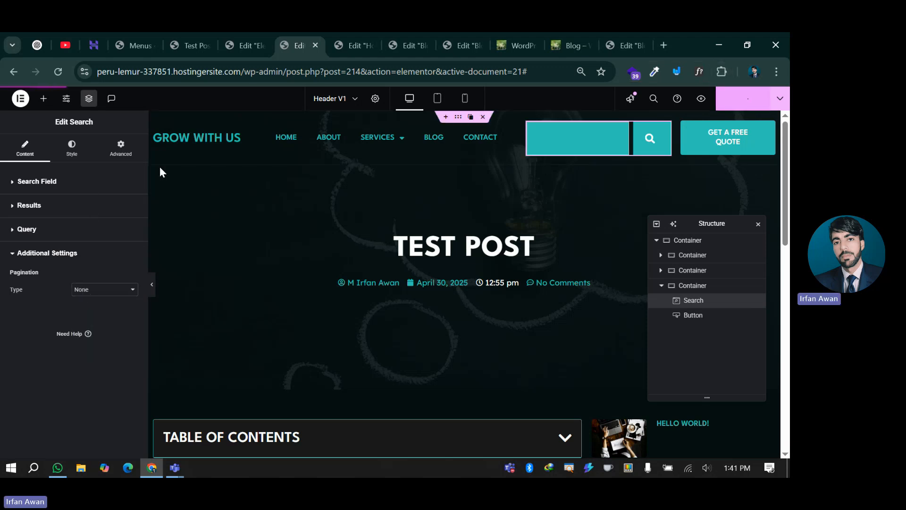
- Reload the live Test Post page with the published header and recheck the Search widget's results settings in Header V1
left_click(203, 36)
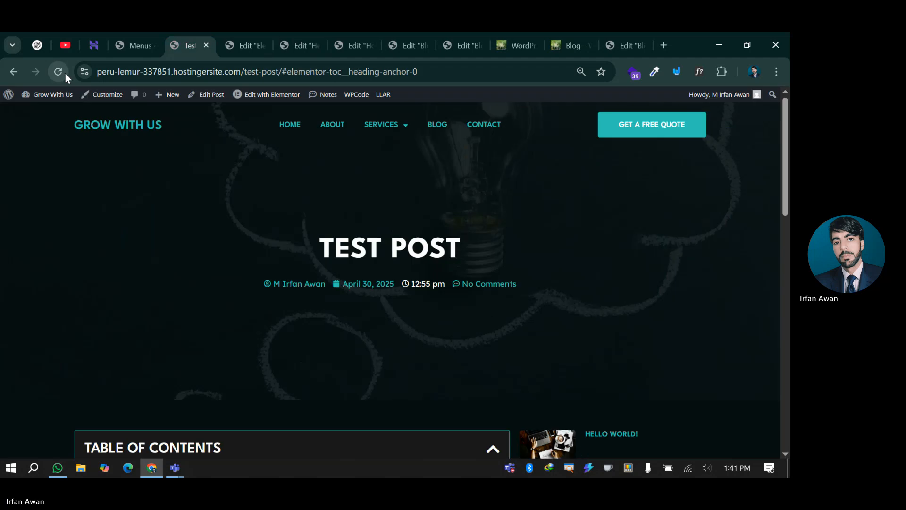
left_click(59, 72)
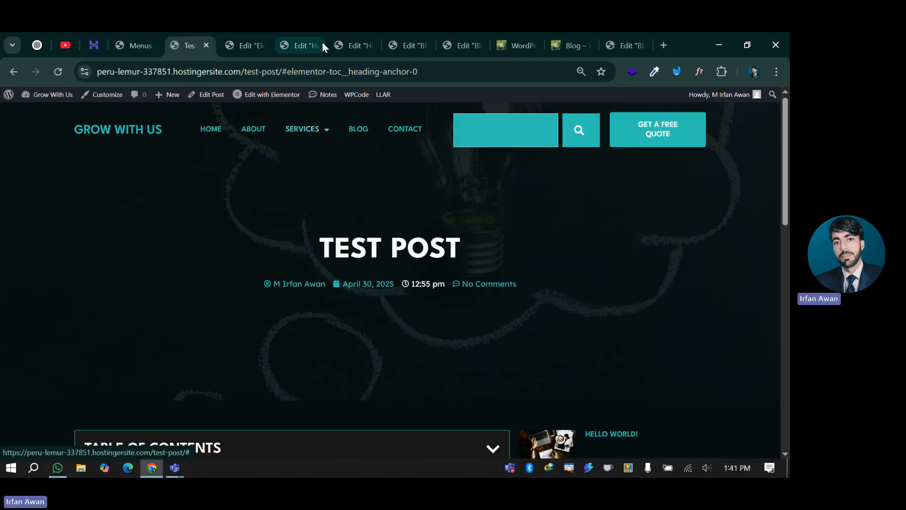
left_click(259, 33)
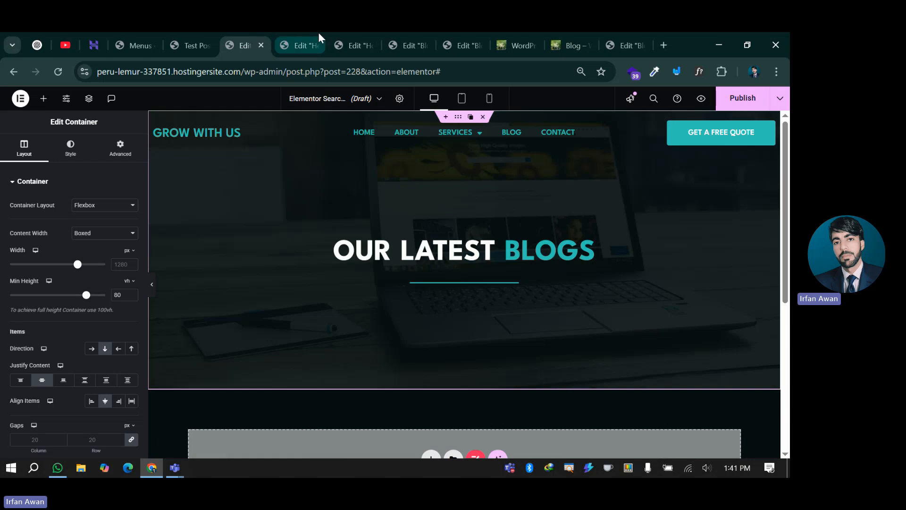
left_click(335, 35)
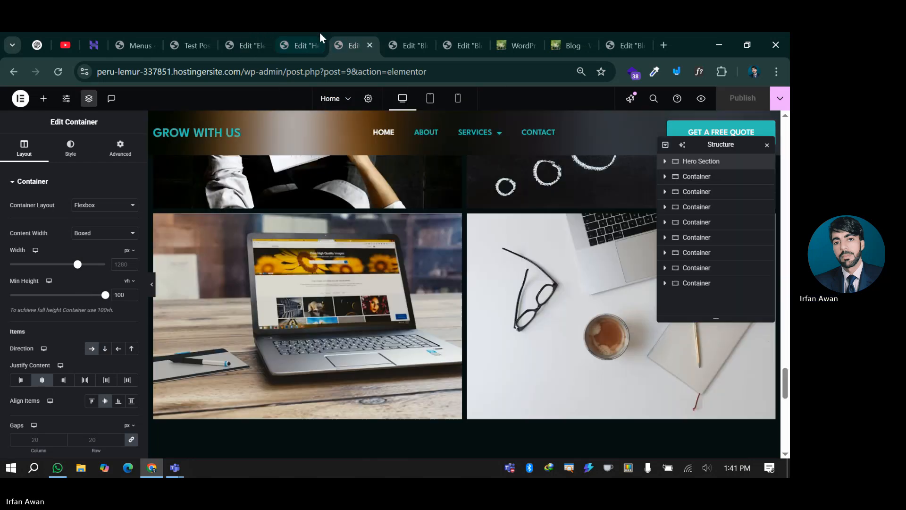
left_click(289, 38)
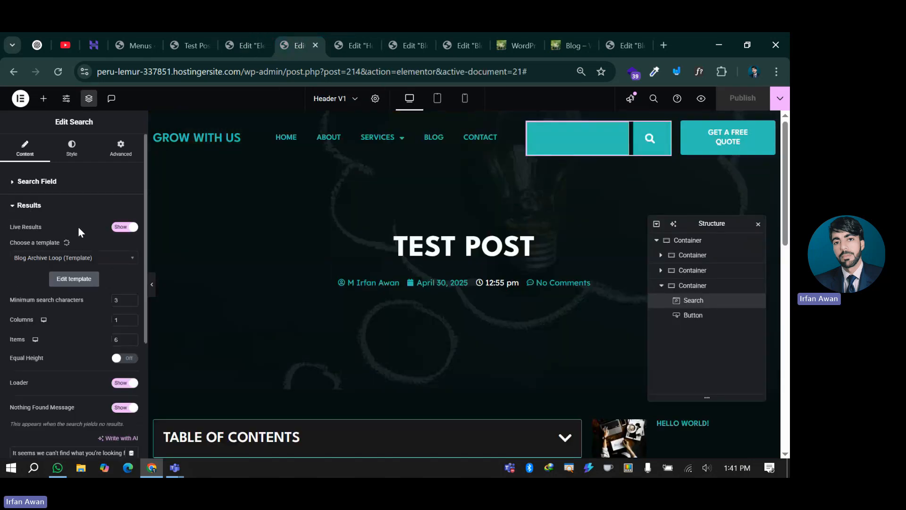
left_click(189, 45)
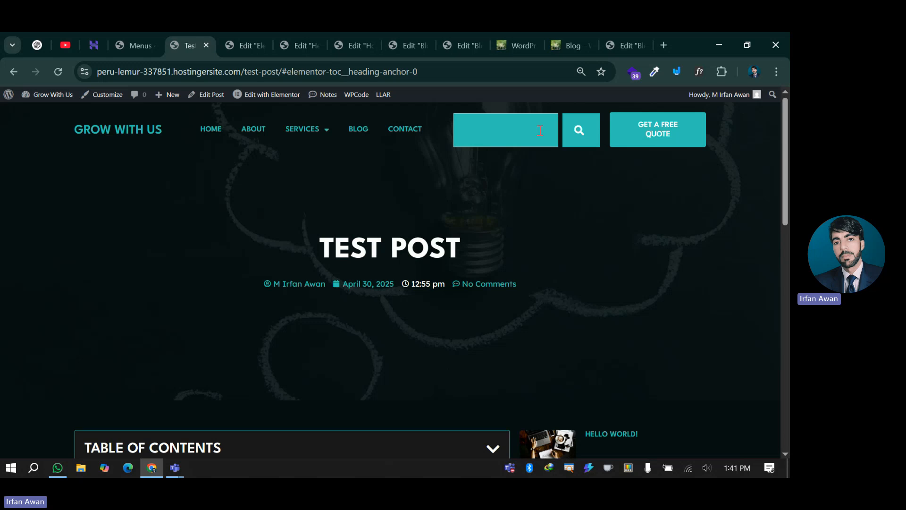
- Enter "test" in the live header's search field and inspect the live results dropdown
left_click(511, 130)
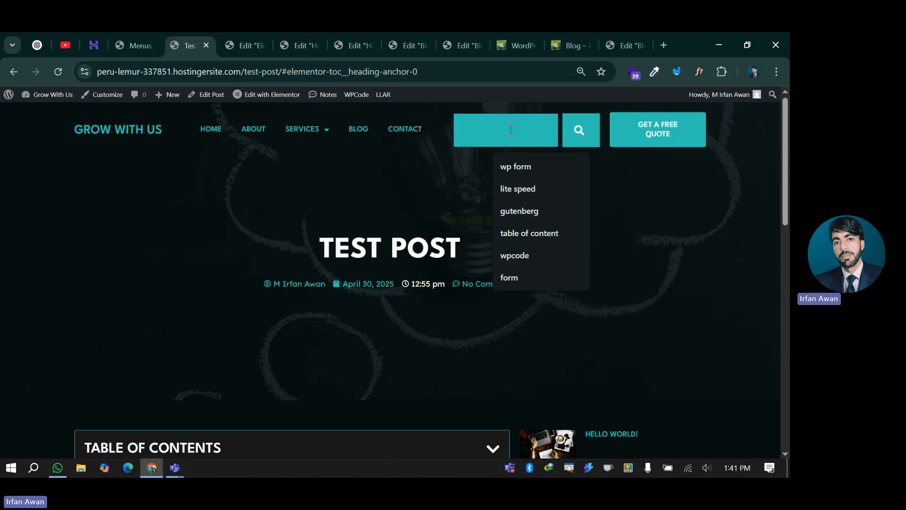
type("test")
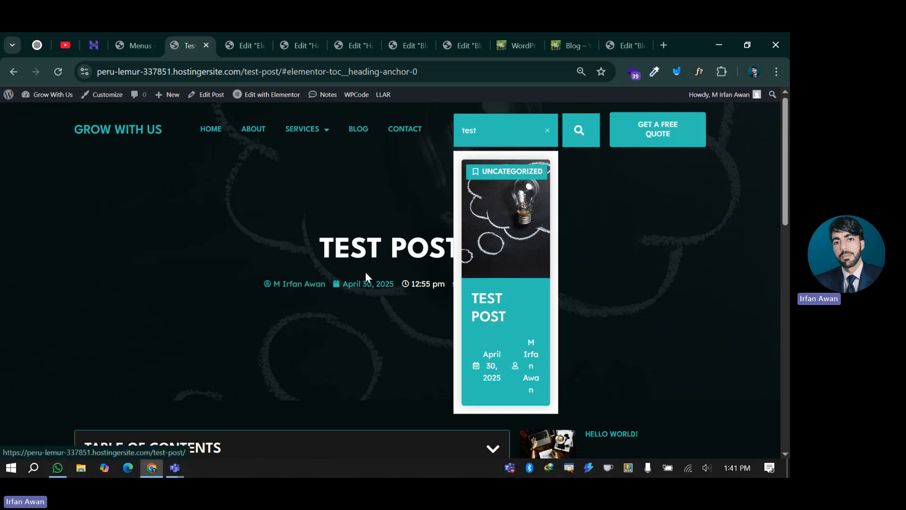
scroll(518, 346, "down", 1)
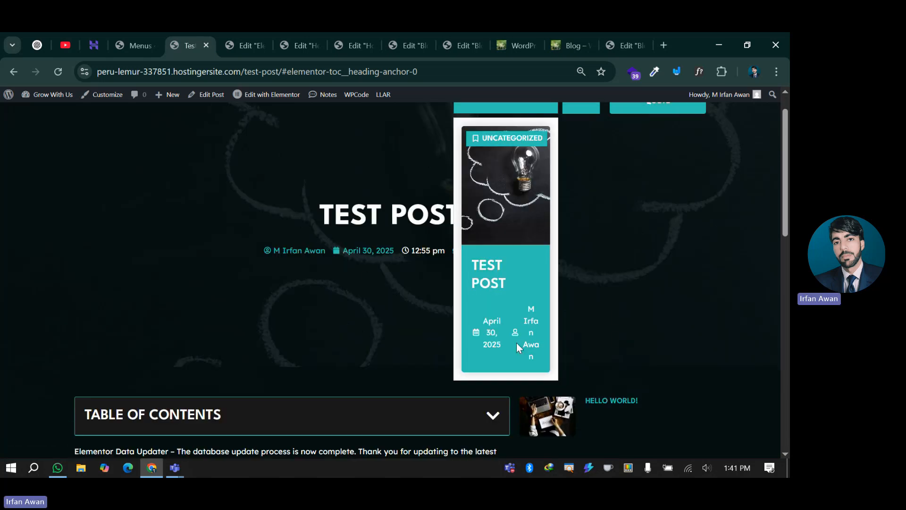
scroll(516, 343, "up", 1)
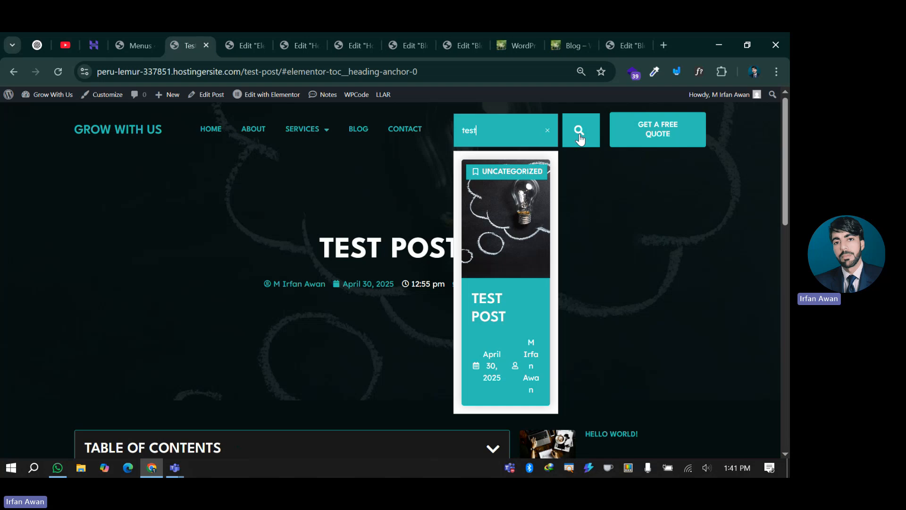
- Submit the search for "test" and examine the hero heading and post cards on the results page
left_click(580, 138)
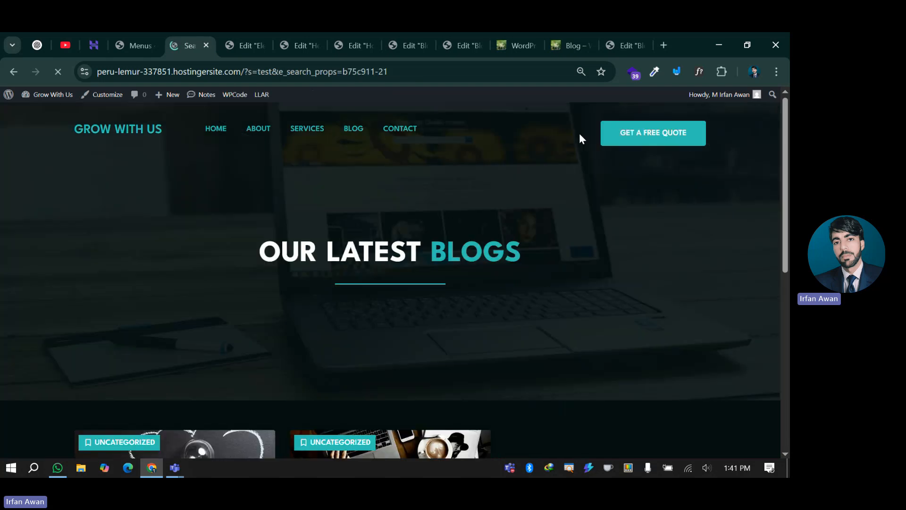
scroll(318, 276, "down", 3)
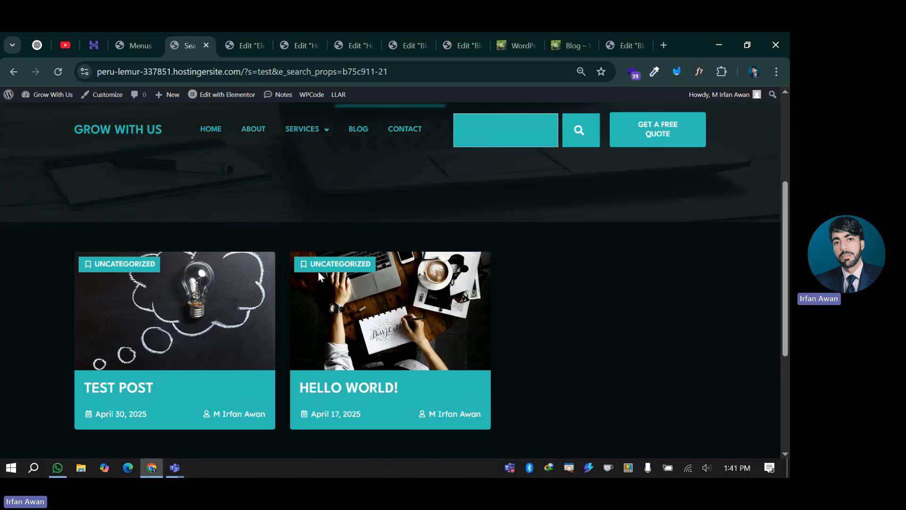
scroll(247, 261, "up", 3)
scroll(248, 261, "down", 4)
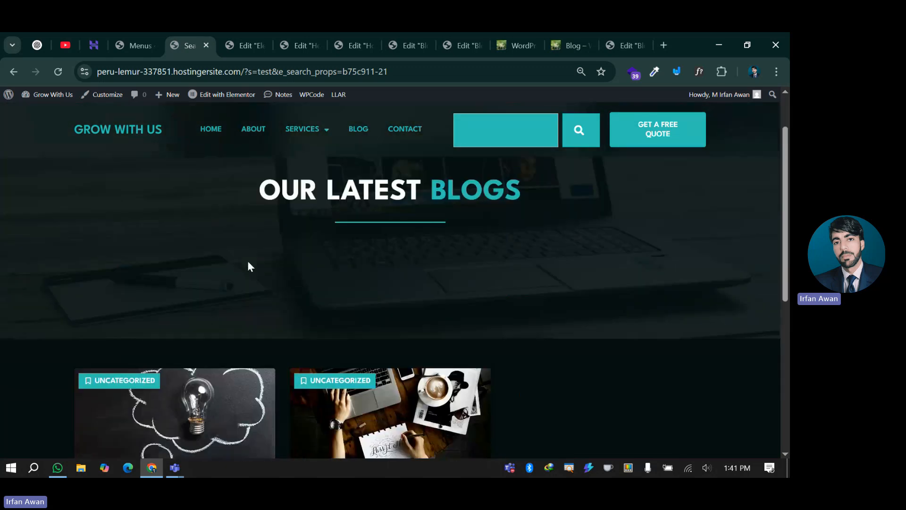
scroll(248, 260, "up", 3)
left_click_drag(253, 243, 594, 278)
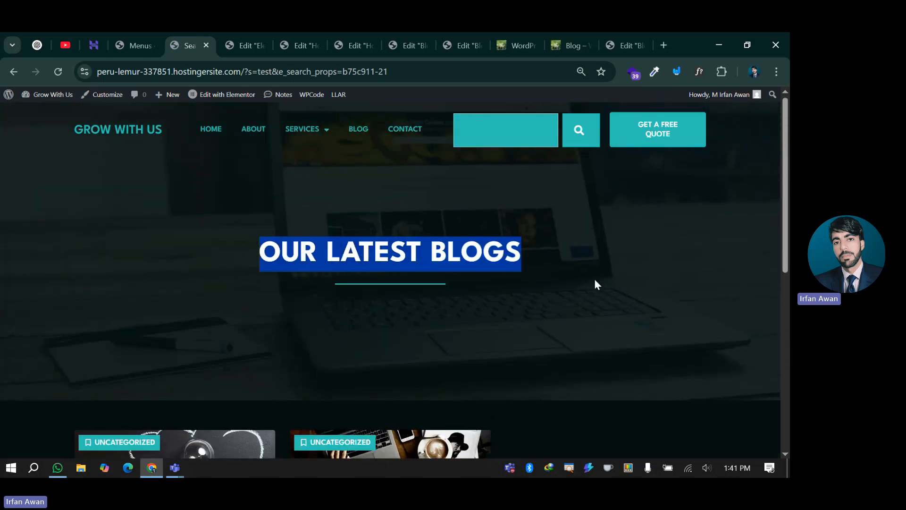
left_click(593, 277)
- Compare the draft Elementor search template with the live search results page
left_click(357, 38)
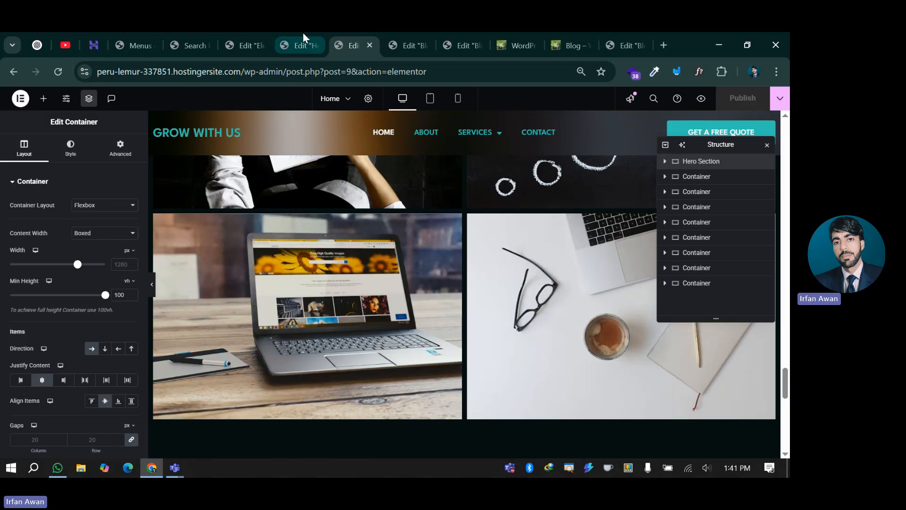
left_click(302, 34)
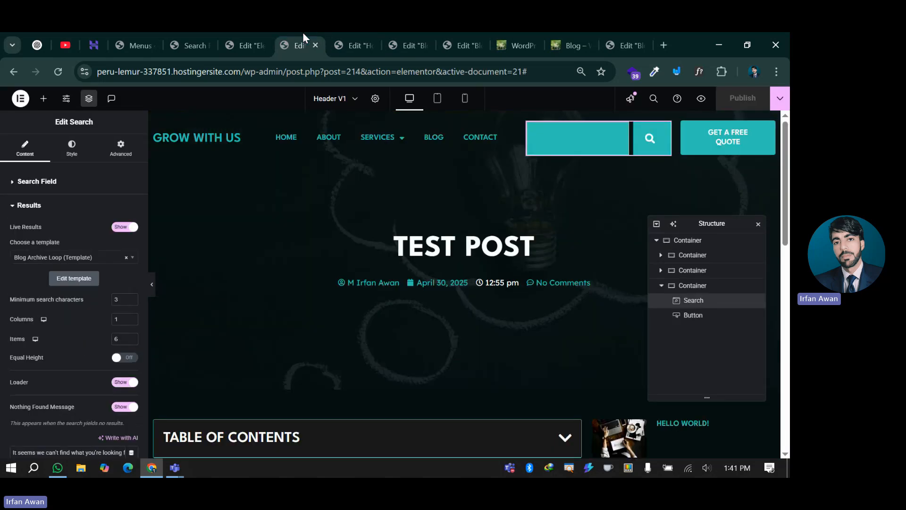
left_click(260, 33)
scroll(440, 326, "down", 1)
scroll(428, 301, "up", 1)
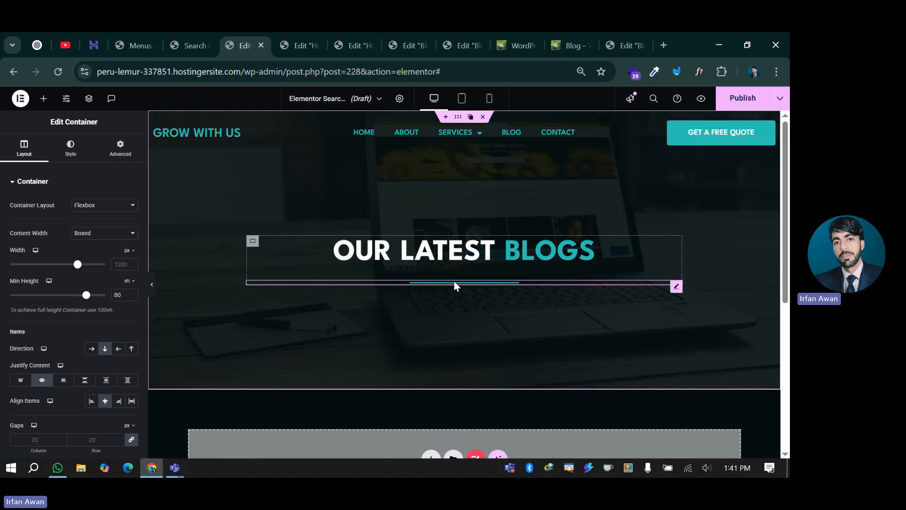
left_click(192, 35)
scroll(425, 311, "down", 5)
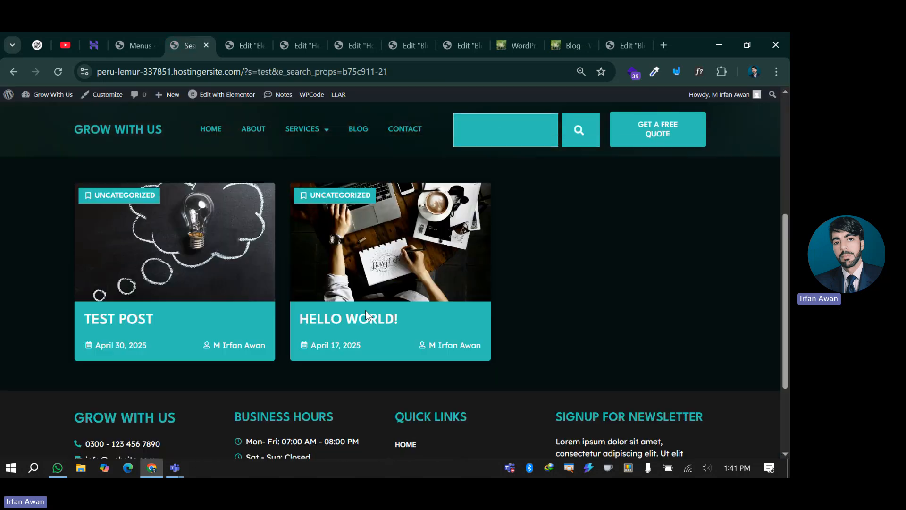
scroll(311, 206, "up", 5)
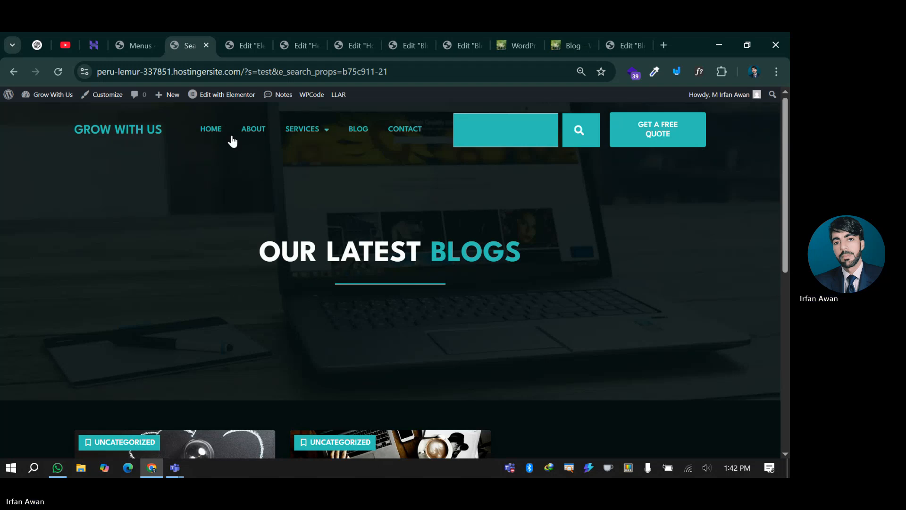
- Look over Header V1, the Blog Page Archive, the Blog Archive Loop and the Home page in their open editors
left_click(537, 127)
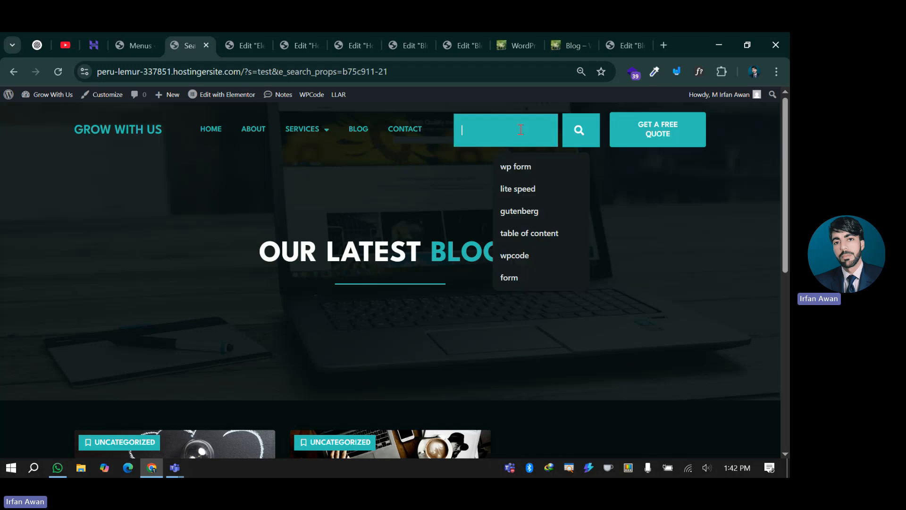
left_click(370, 36)
left_click(315, 33)
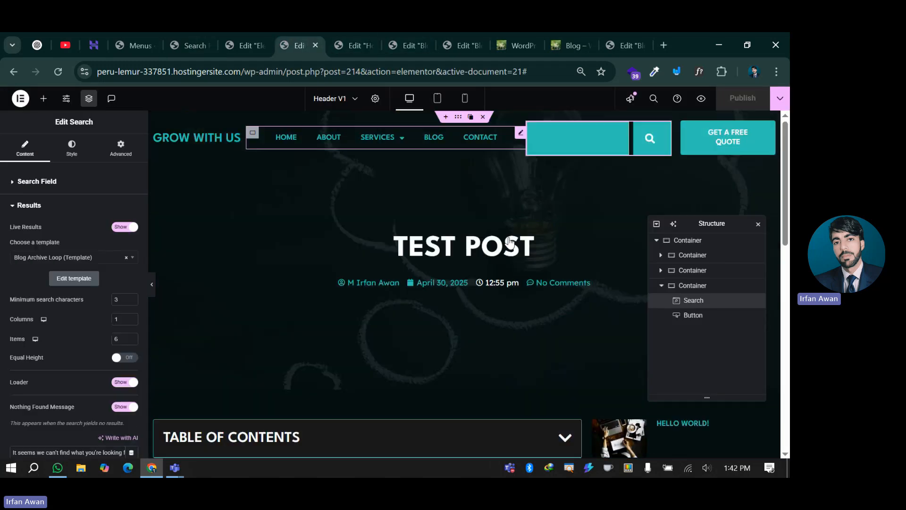
left_click(411, 33)
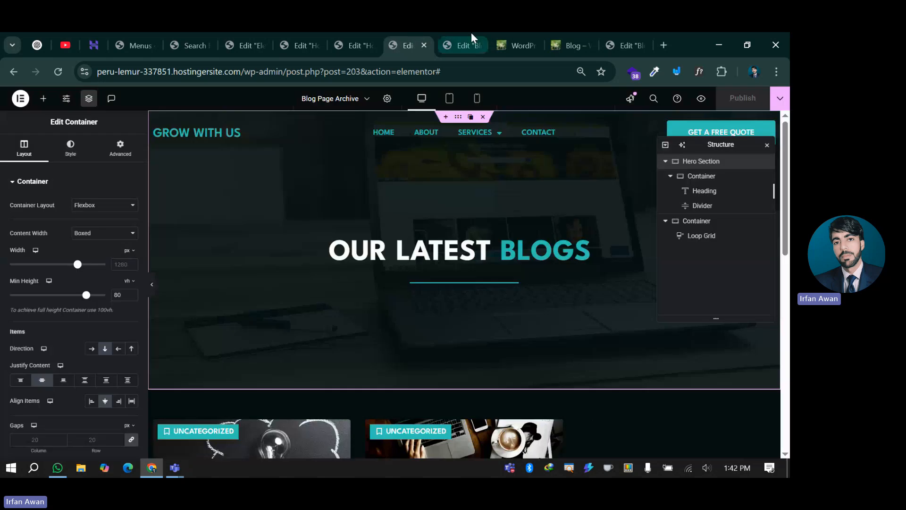
left_click(467, 36)
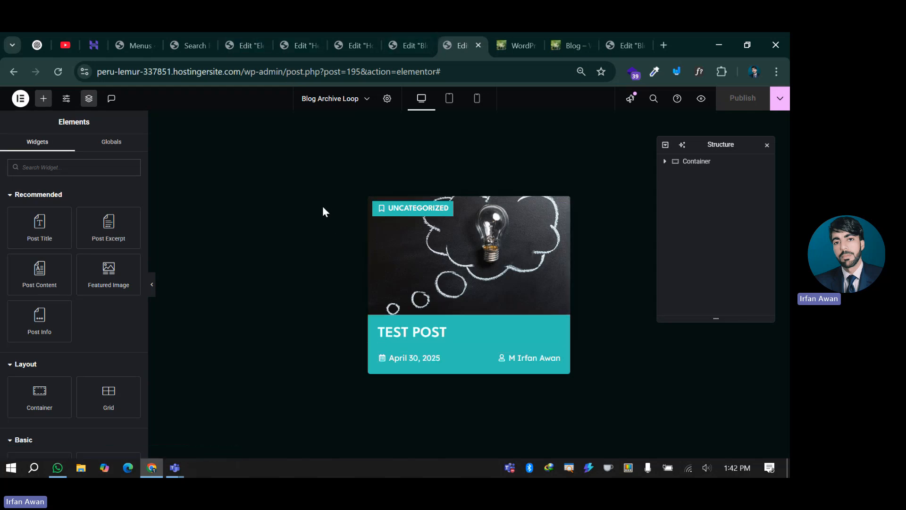
left_click(407, 35)
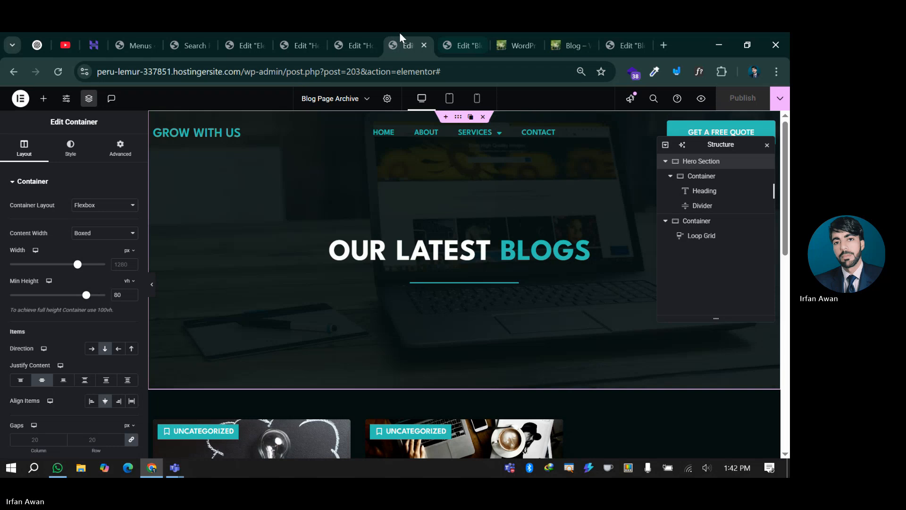
scroll(578, 290, "up", 5)
left_click(354, 35)
scroll(554, 324, "down", 4)
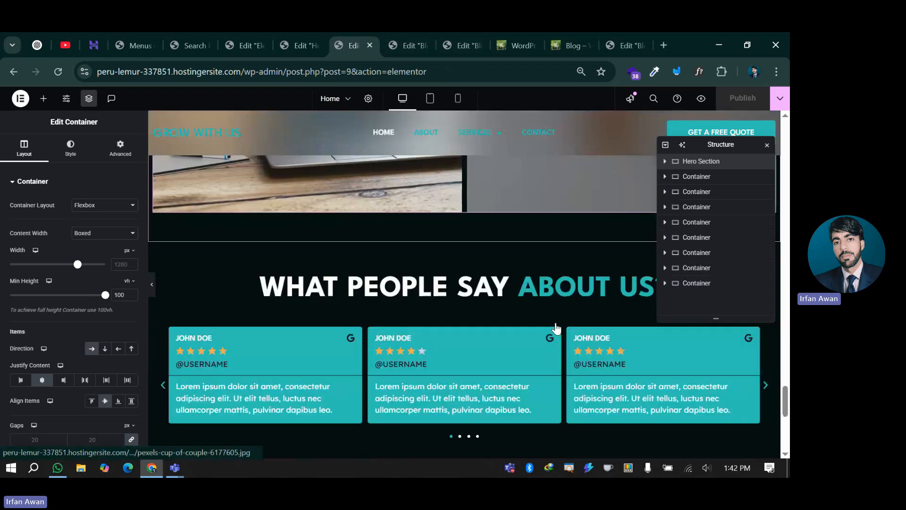
scroll(538, 319, "up", 6)
- Open the Hello World post from the live search results page
left_click(190, 38)
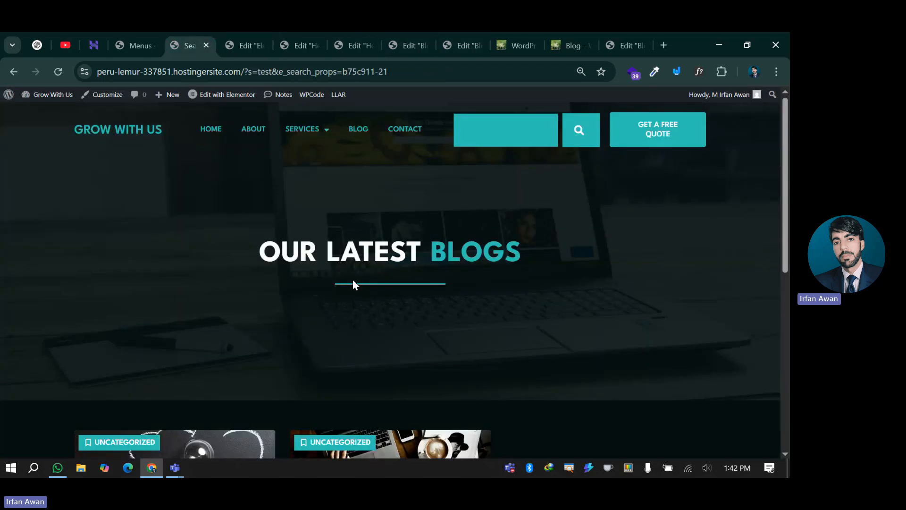
scroll(386, 285, "down", 3)
left_click(365, 385)
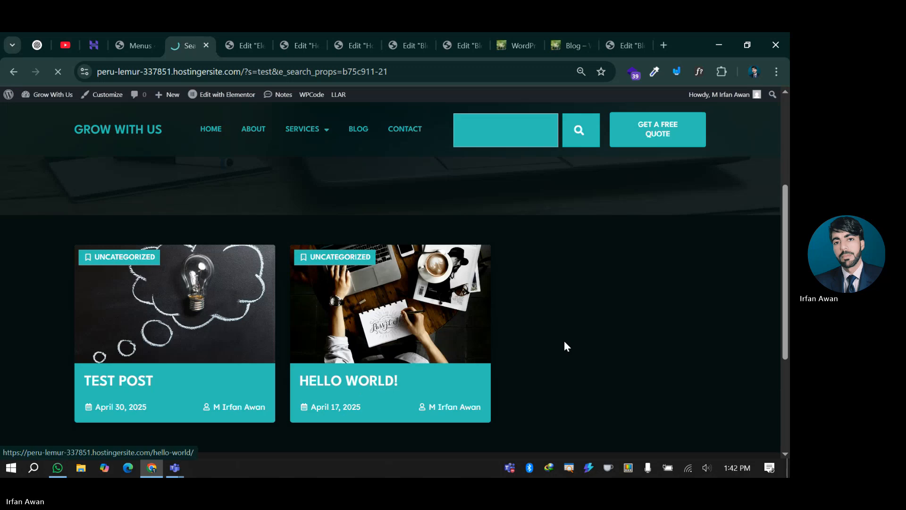
- Look over the Hello World post's hero, table of contents, sidebar and comment section on the live site
scroll(623, 296, "up", 4)
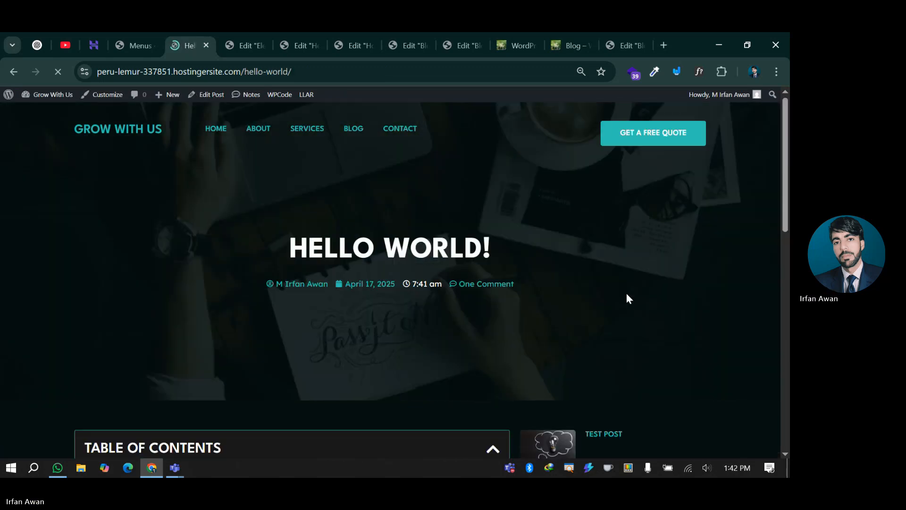
scroll(627, 293, "down", 5)
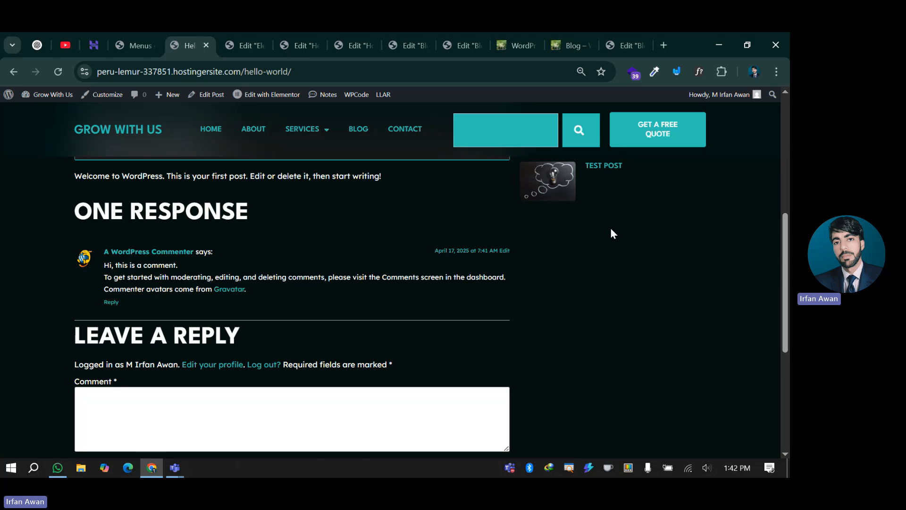
scroll(609, 229, "up", 4)
mouse_move(292, 95)
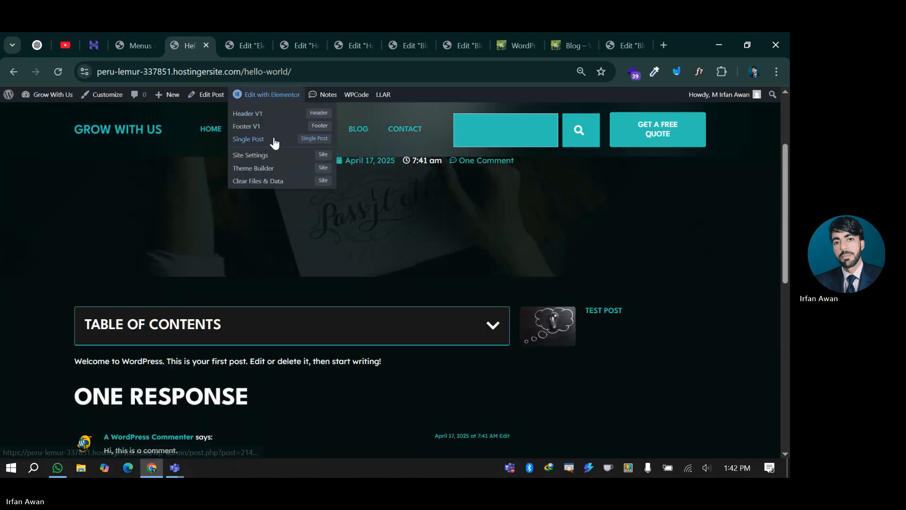
right_click(274, 143)
left_click(336, 149)
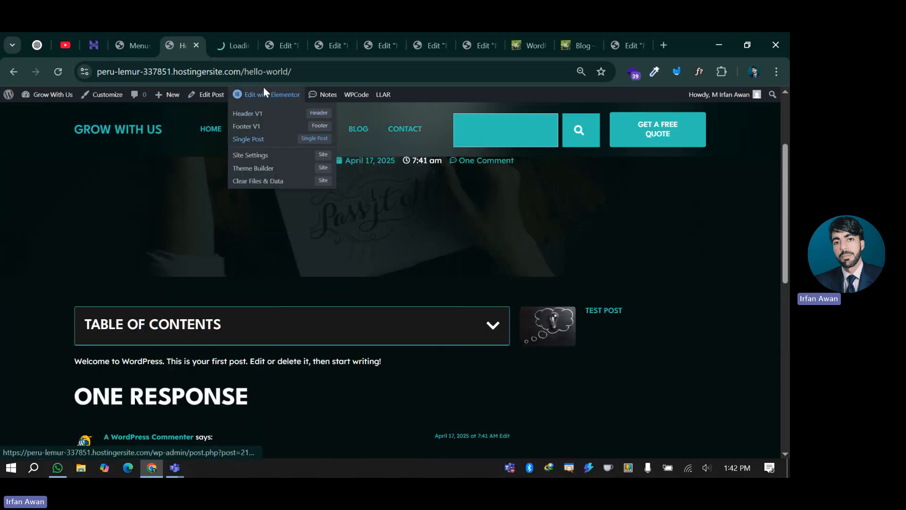
- Create a new Loop Item in the Theme Builder and dismiss the template library to start from a blank canvas
left_click(259, 158)
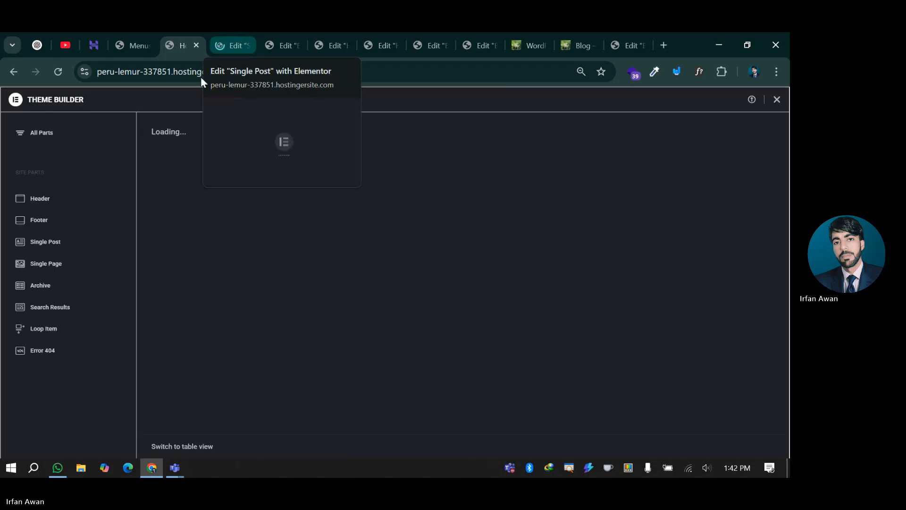
left_click(52, 329)
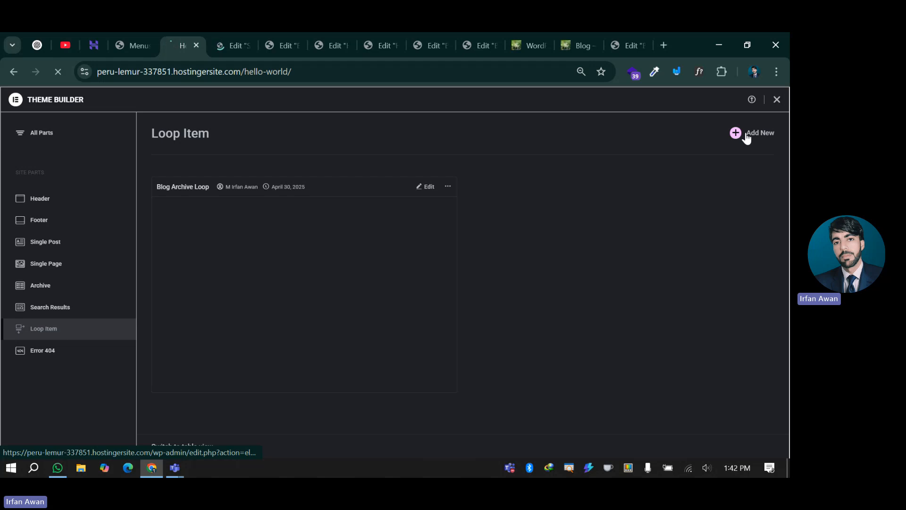
left_click(746, 136)
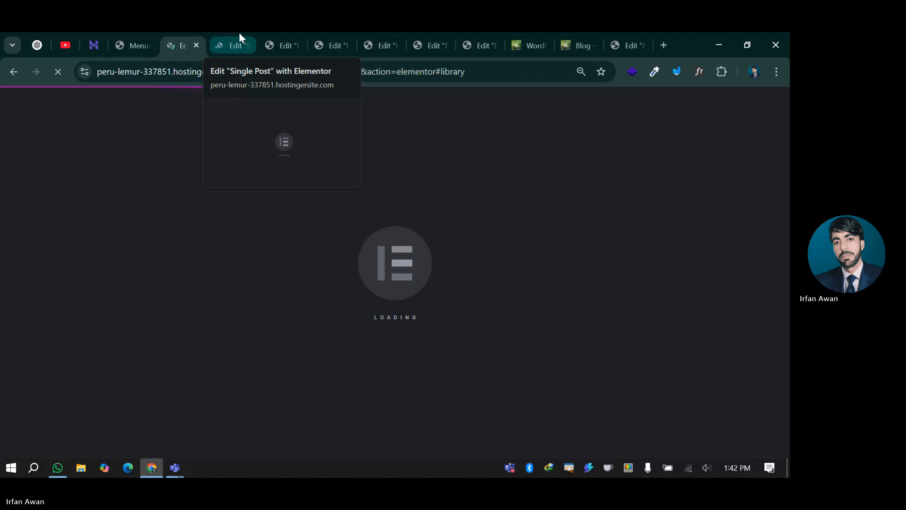
left_click(237, 33)
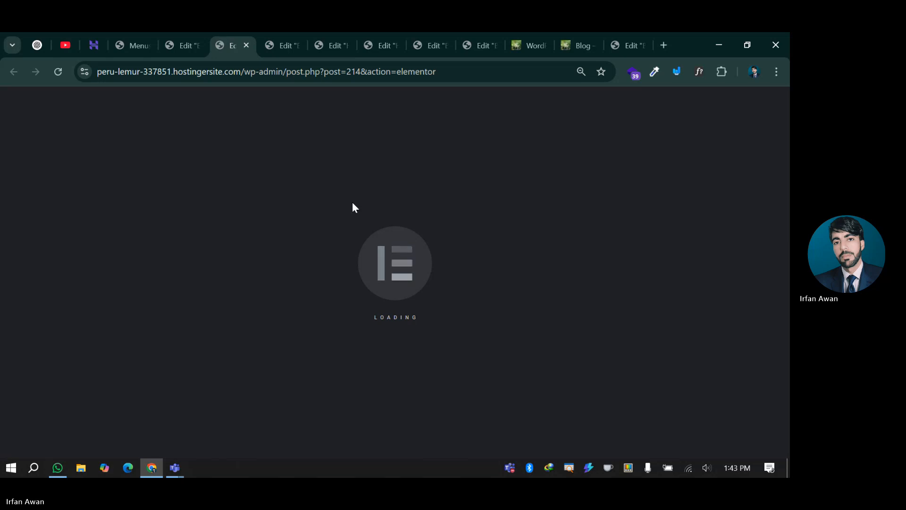
left_click(243, 45)
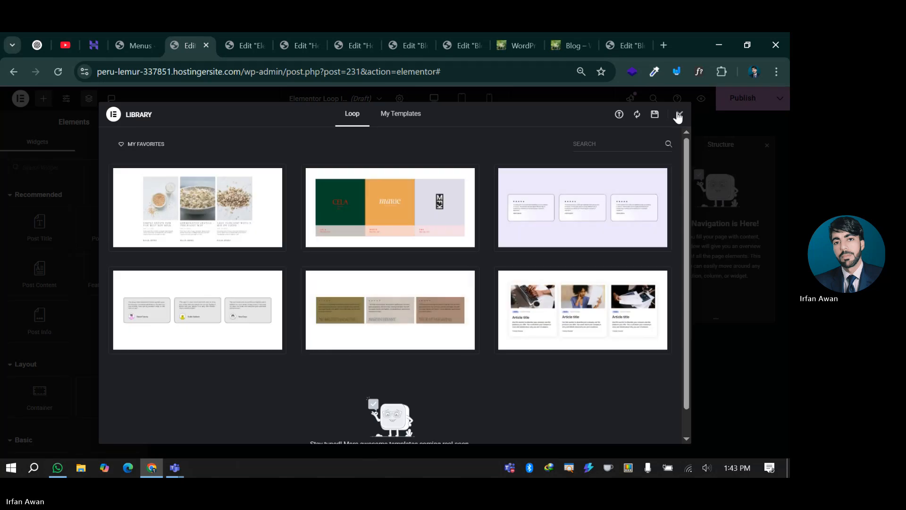
left_click(679, 115)
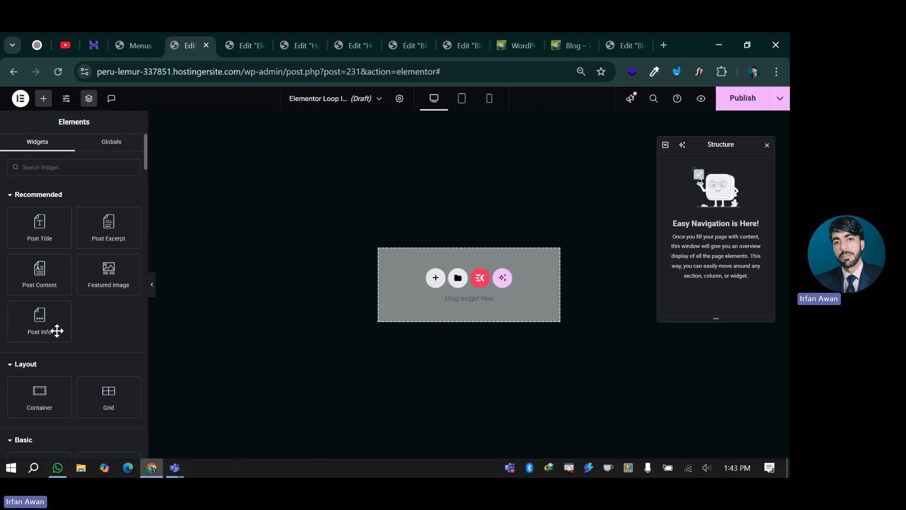
- Add a Featured Image widget to the empty loop item and set its image resolution to Full
left_click_drag(108, 273, 435, 286)
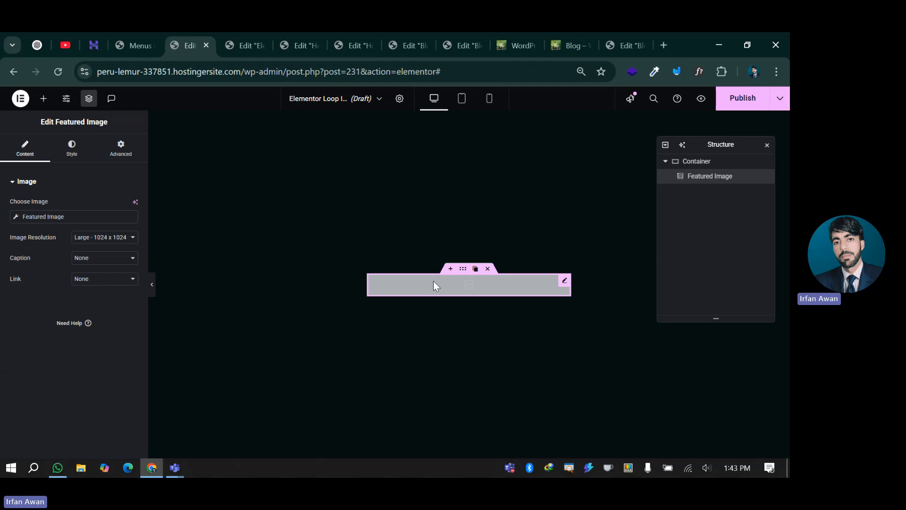
left_click(98, 238)
left_click(95, 340)
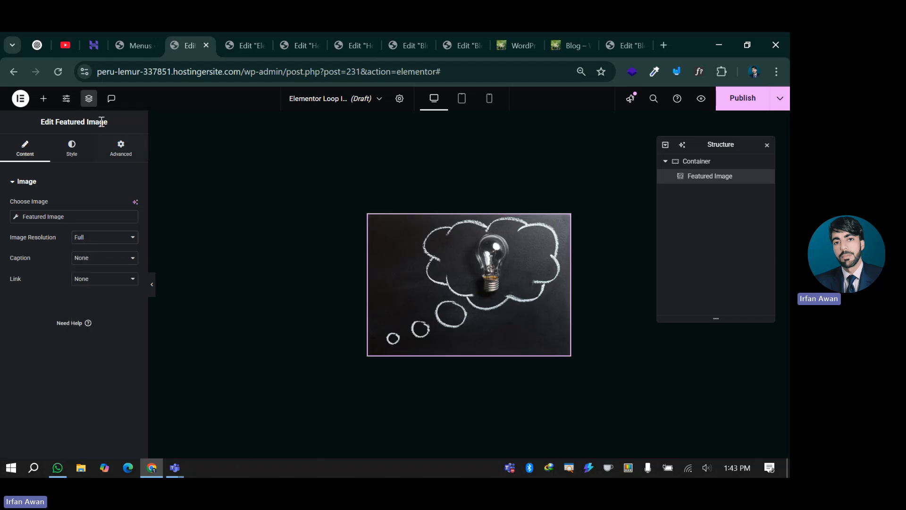
- Give the Featured Image a custom width of 40%
left_click(116, 156)
left_click(101, 282)
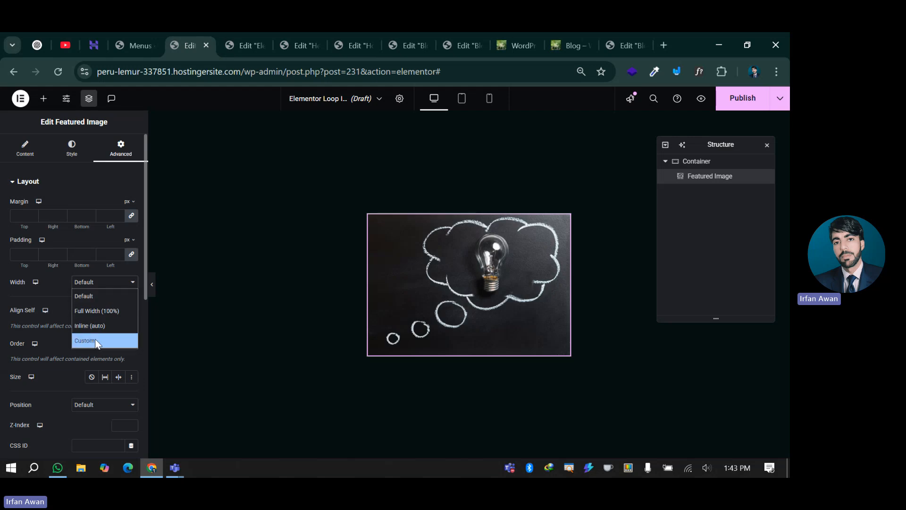
left_click(101, 340)
left_click(122, 311)
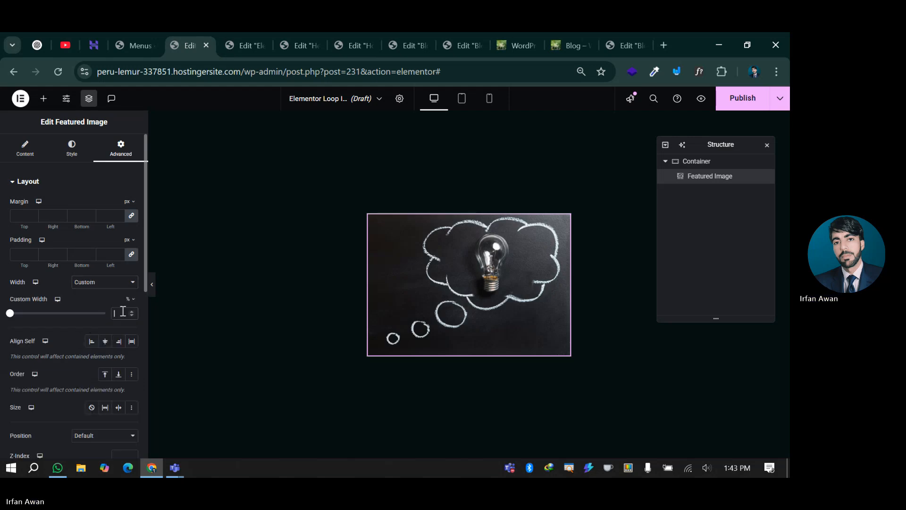
type("31")
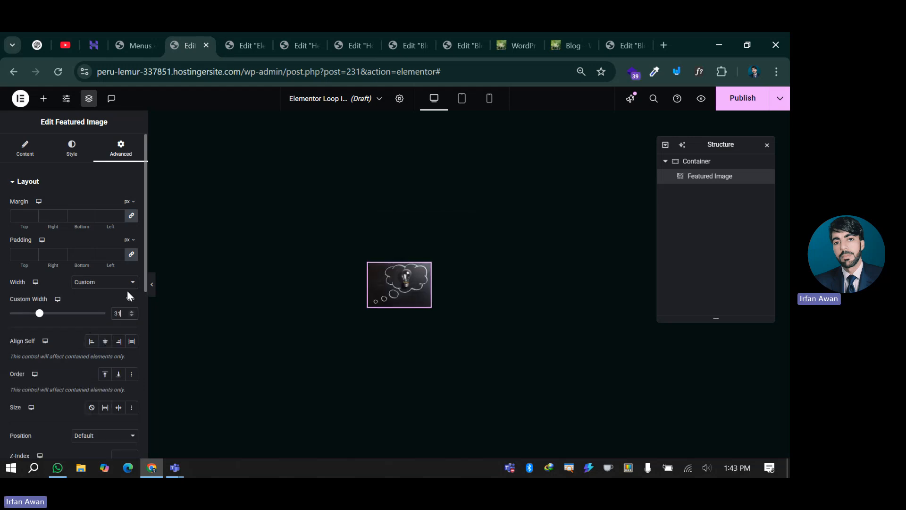
key("Up")
key("Up")
key("Up")
key("Up")
key("Up")
key("Up")
key("Up")
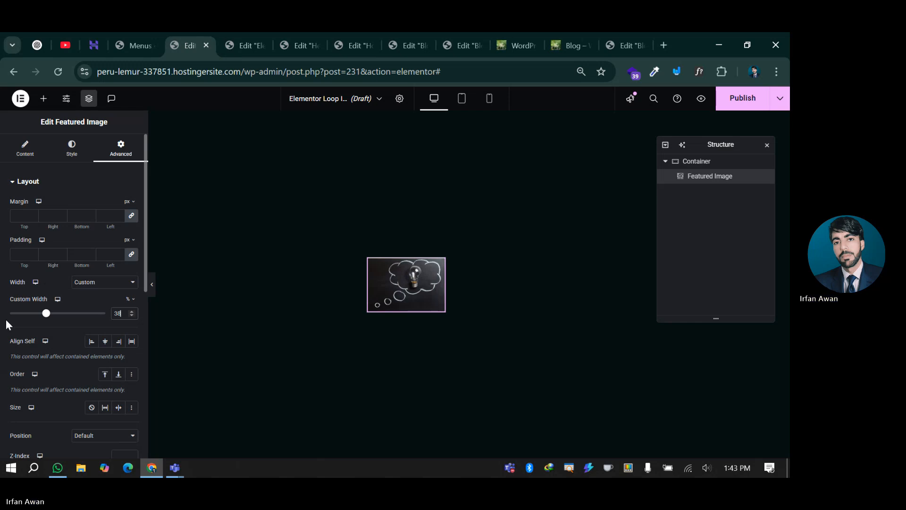
key("Up")
key("Up")
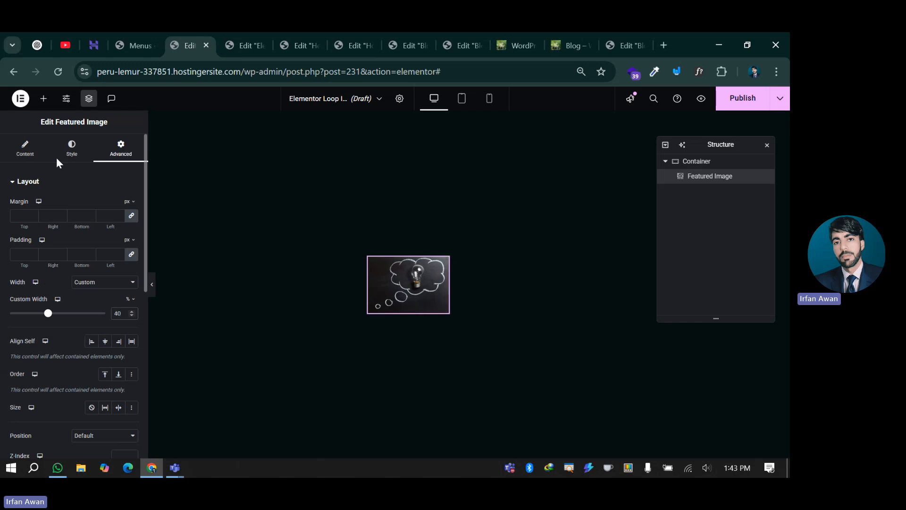
- Add a Post Title widget below the Featured Image and set the container's direction to a horizontal row
left_click(43, 99)
left_click_drag(44, 237, 411, 294)
left_click(699, 165)
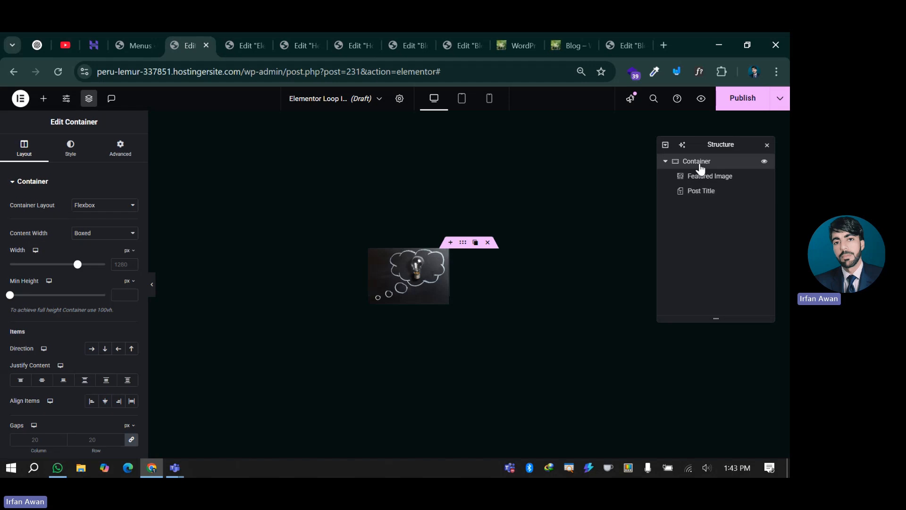
left_click(92, 350)
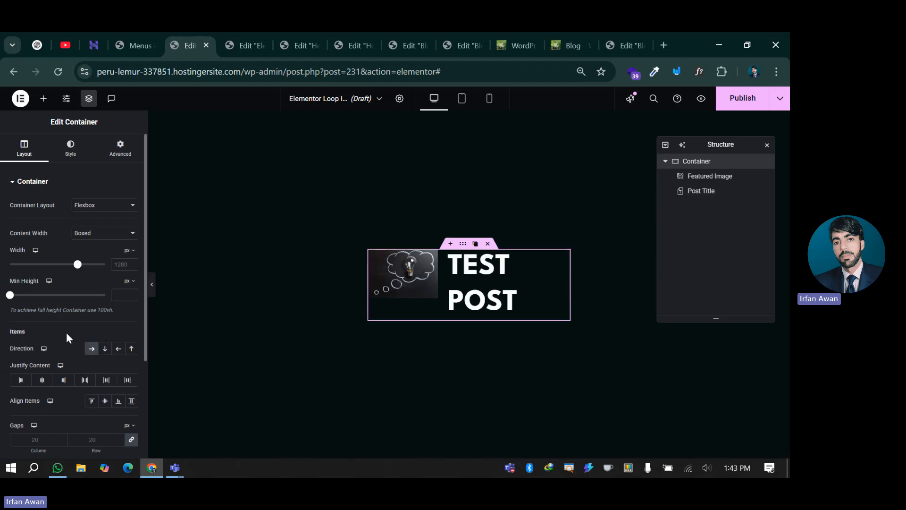
- Apply the global H5 font to the Post Title's typography
left_click(503, 274)
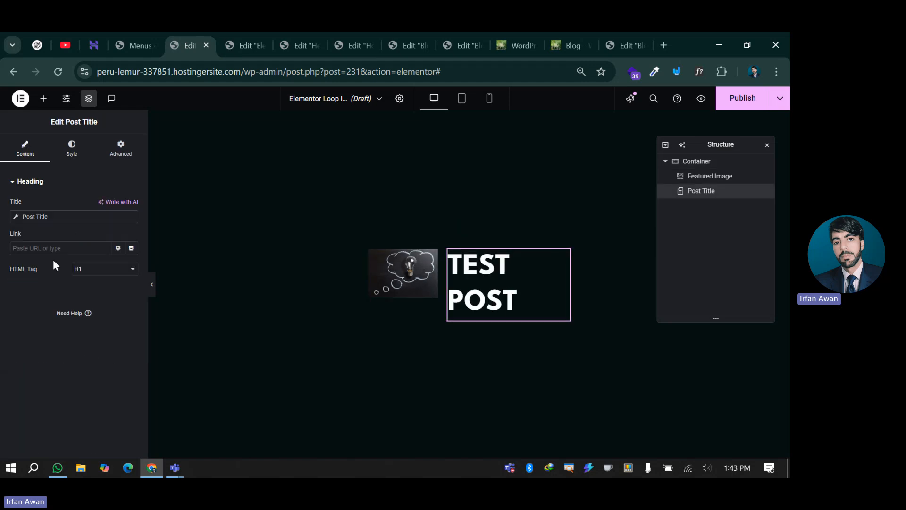
left_click(70, 148)
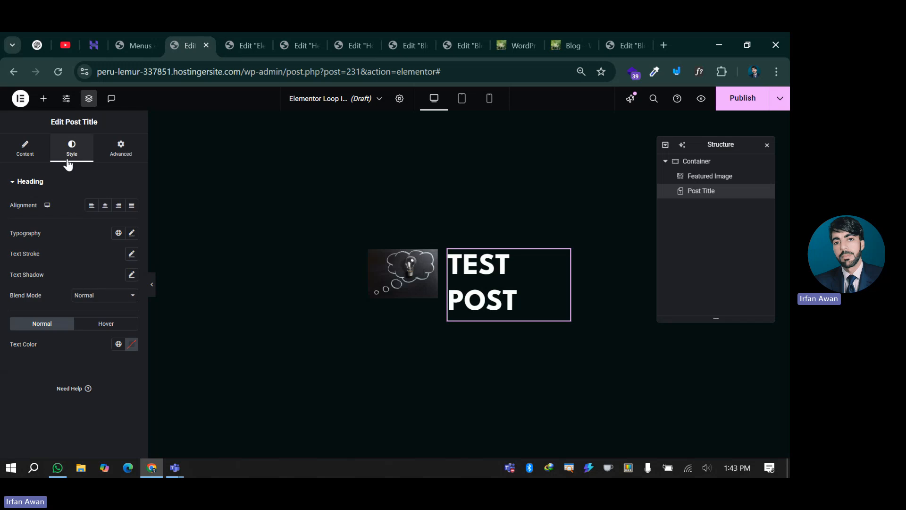
left_click(118, 233)
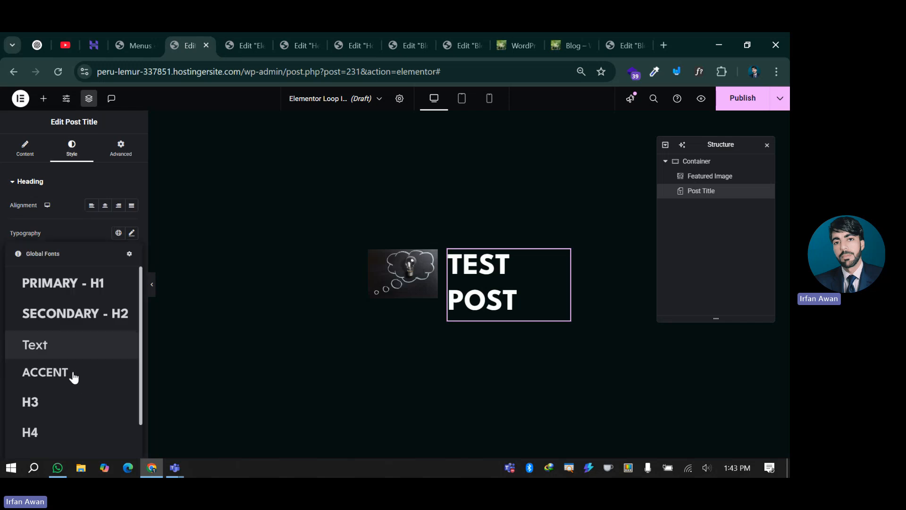
scroll(58, 391, "down", 2)
left_click(57, 416)
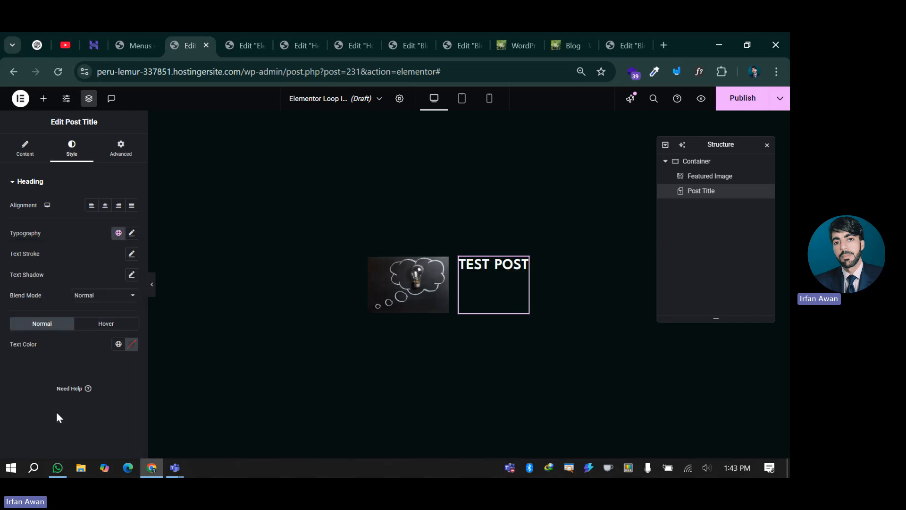
left_click(118, 233)
scroll(59, 425, "down", 1)
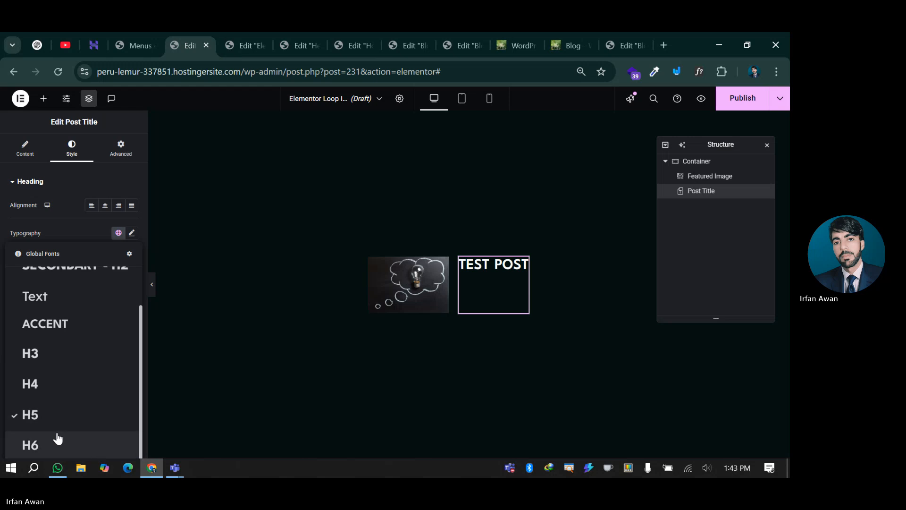
left_click(297, 388)
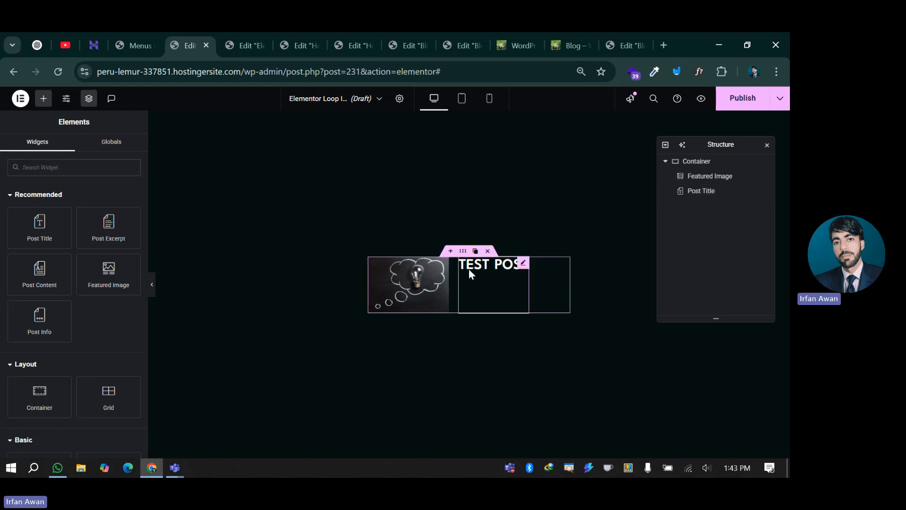
- Give the Post Title a custom width of 60%
left_click(458, 276)
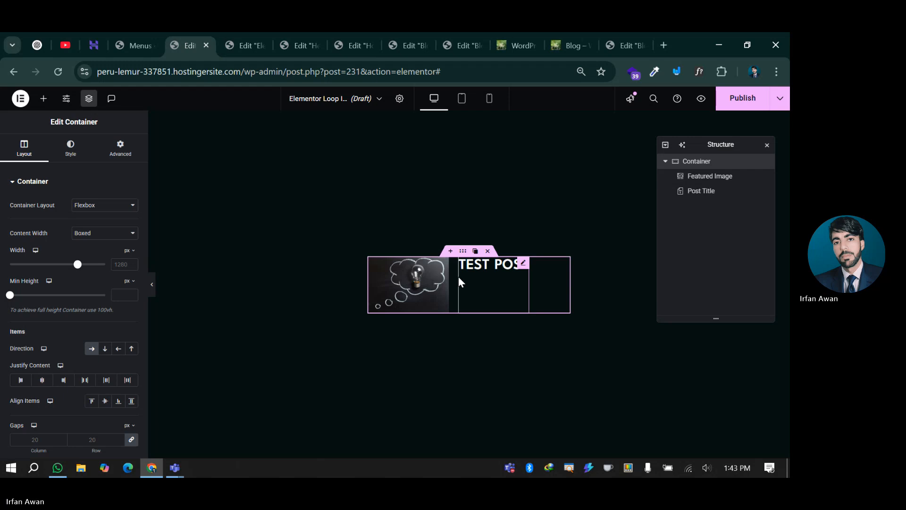
left_click(488, 274)
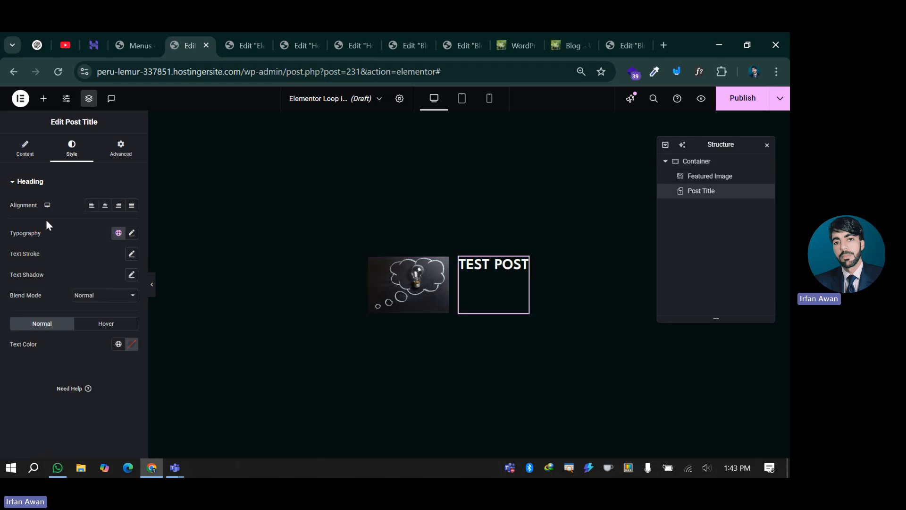
left_click(121, 150)
left_click(111, 282)
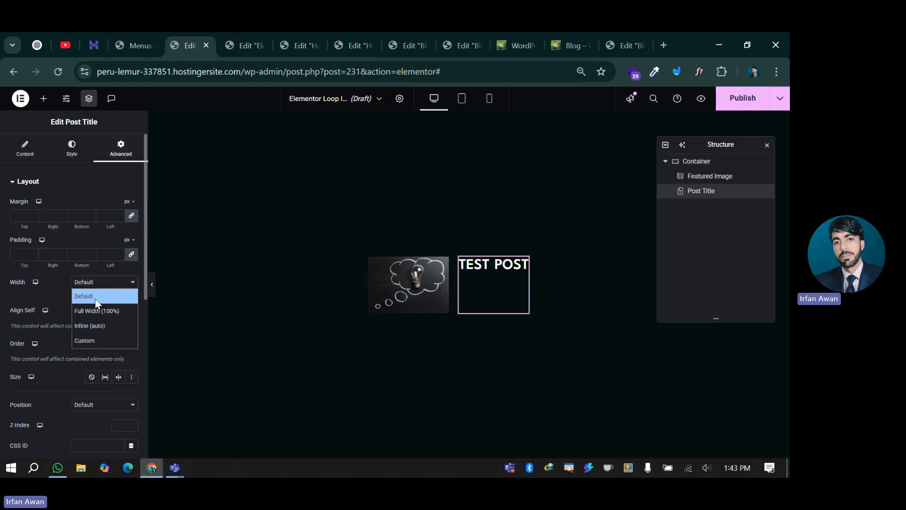
left_click(92, 337)
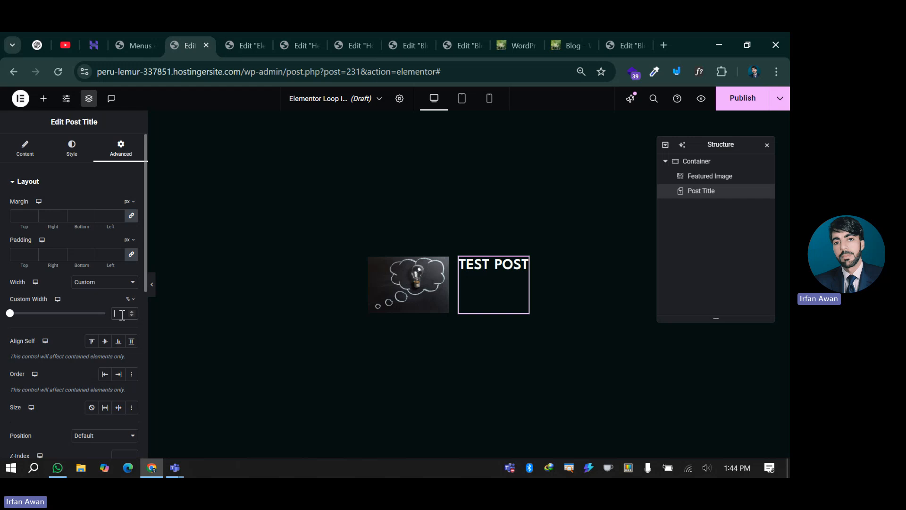
left_click(122, 314)
type("60")
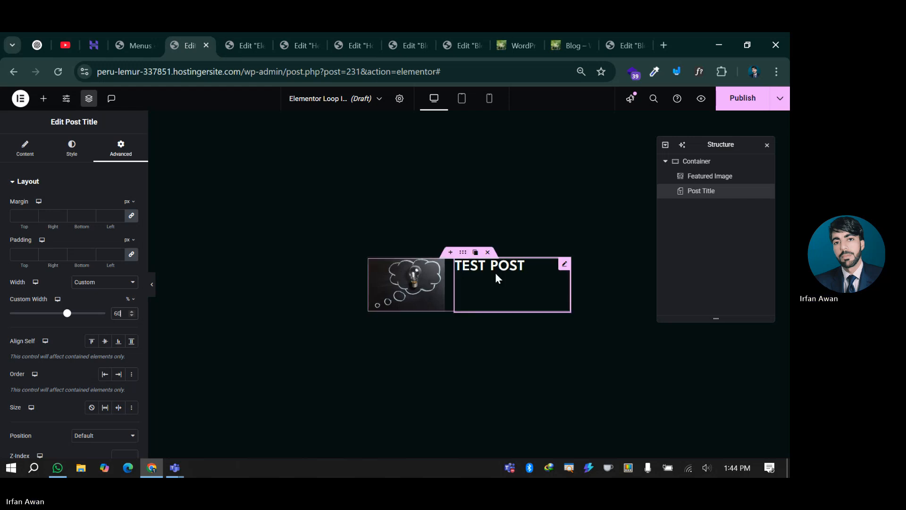
- Set the container's content justification to space between and publish the loop item
left_click(463, 252)
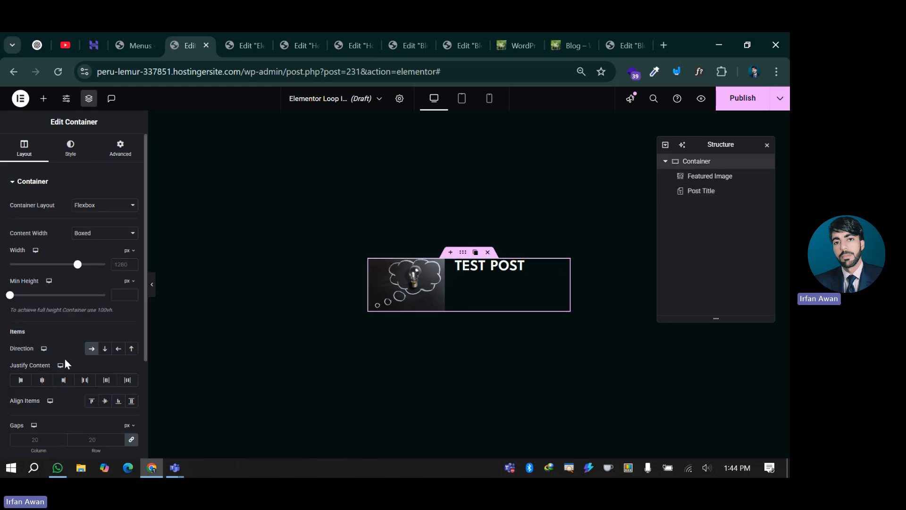
left_click(84, 380)
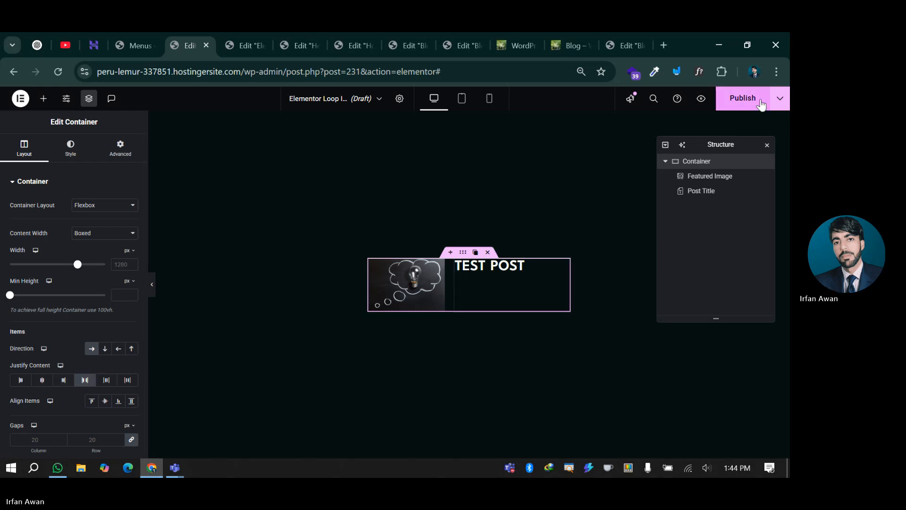
left_click(725, 102)
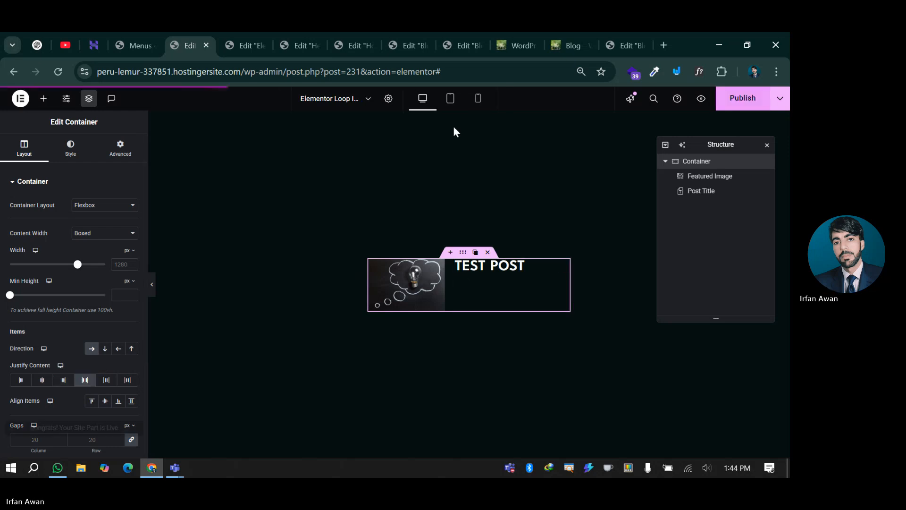
- Retitle the loop item as "Live Search Loop" and publish the change
left_click(388, 98)
left_click_drag(91, 215, 1, 216)
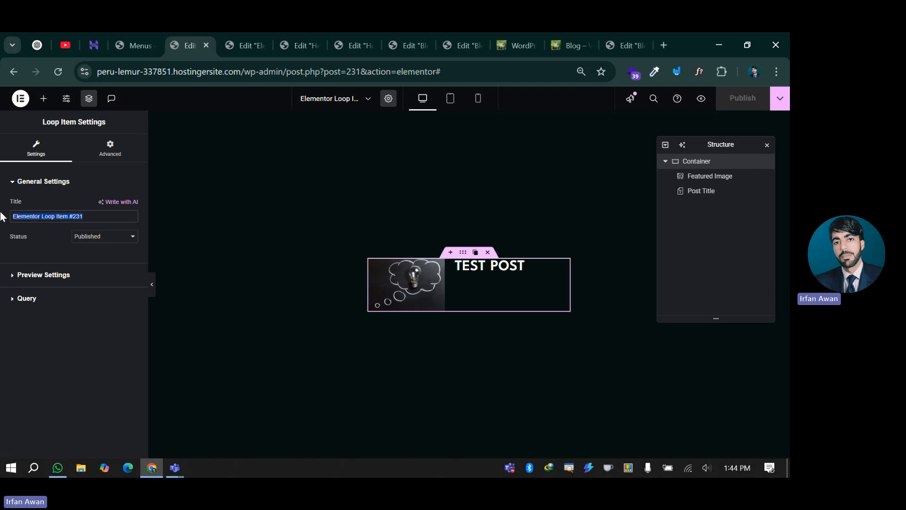
type("Live ")
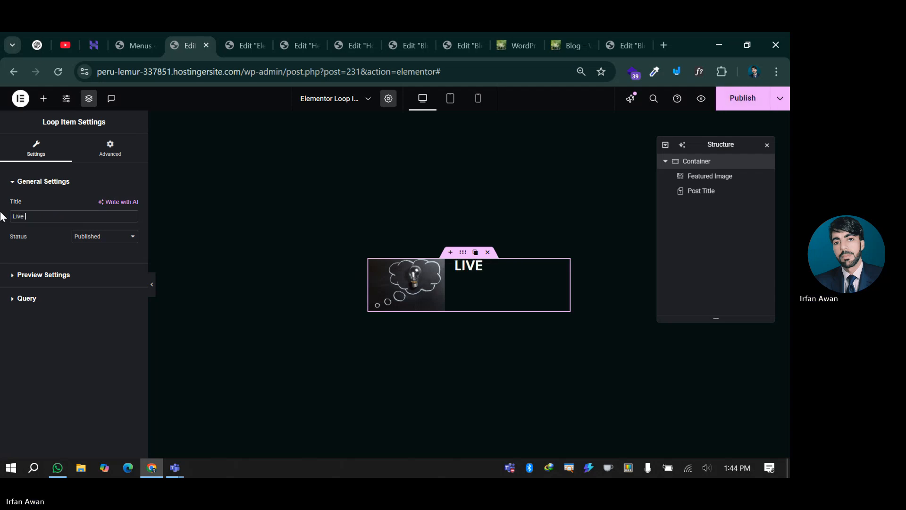
type("Search")
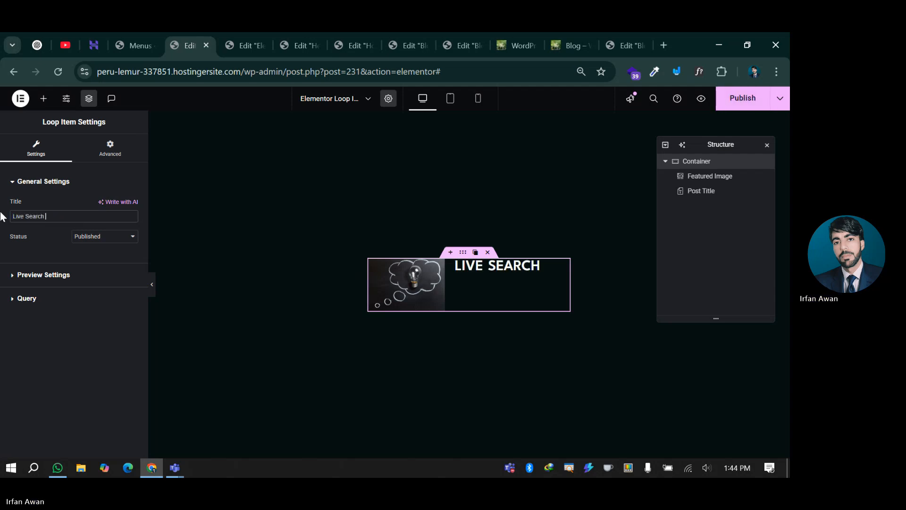
type(" Loop")
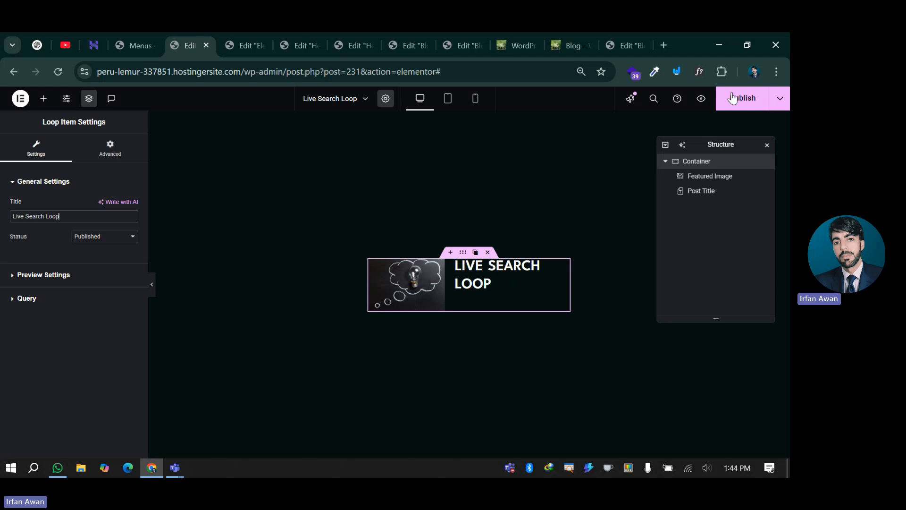
left_click(733, 98)
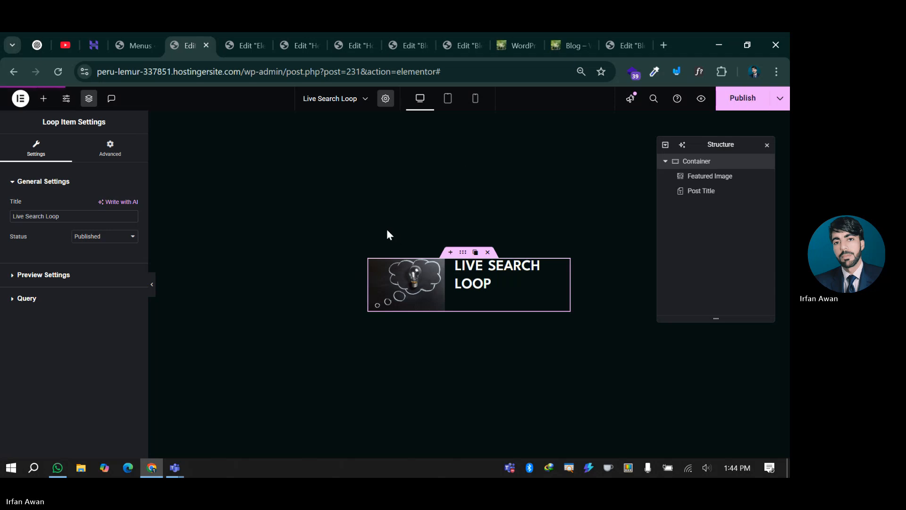
- Open the header for editing from the Single Post template and select its Search widget
left_click(359, 37)
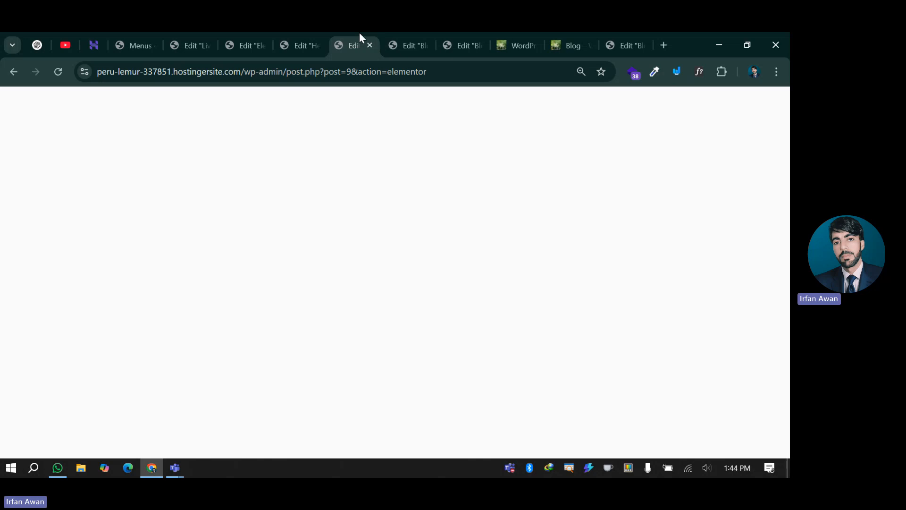
left_click(304, 38)
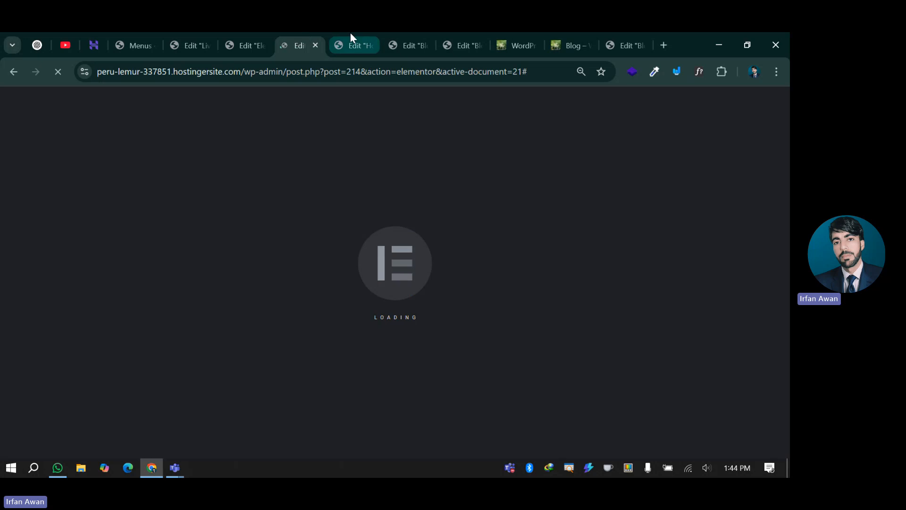
left_click(408, 46)
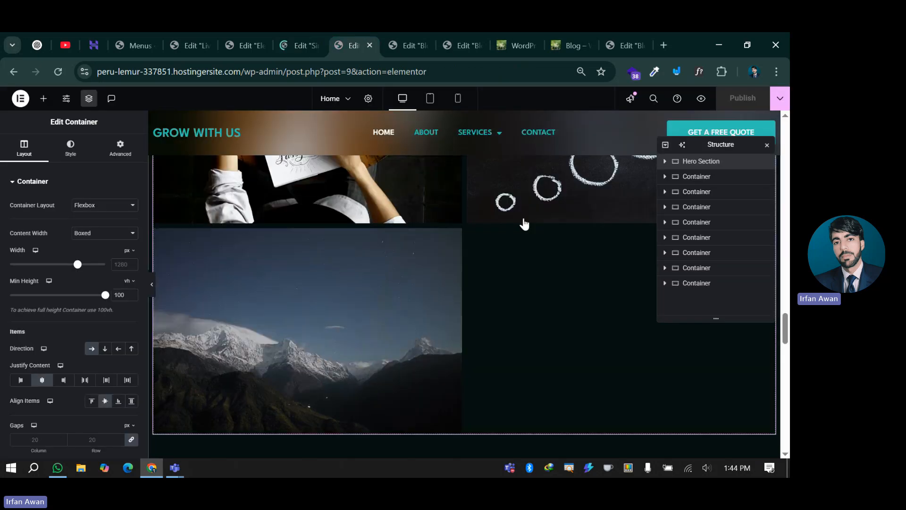
left_click(301, 43)
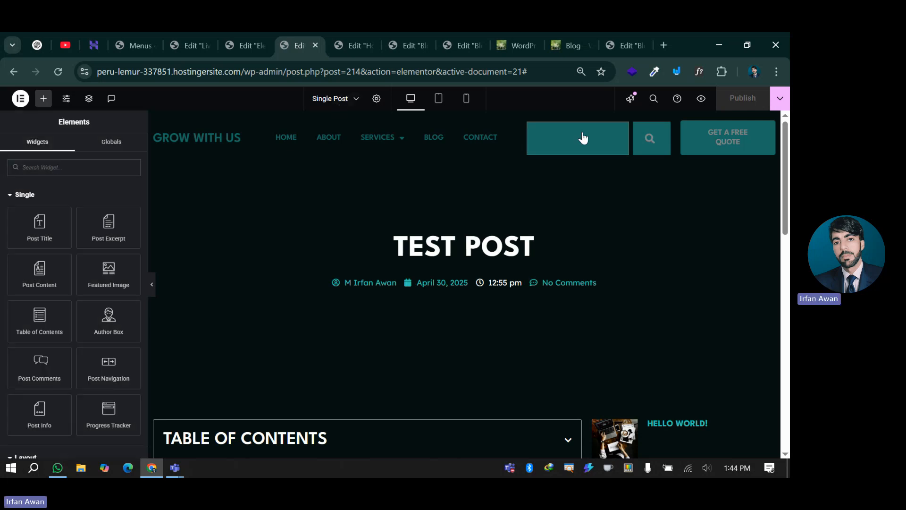
left_click(595, 145)
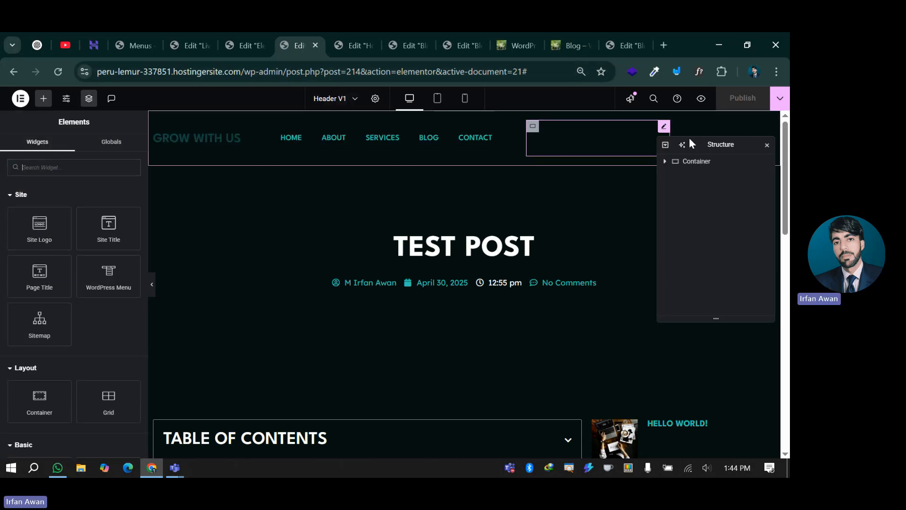
left_click(621, 138)
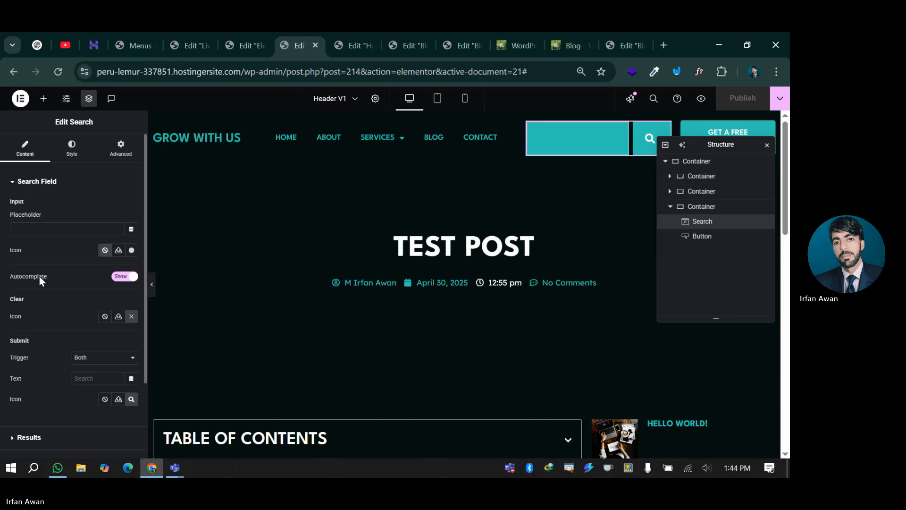
- Assign the Live Search Loop template to the Search widget's live results and publish the header
scroll(39, 275, "down", 2)
left_click(33, 340)
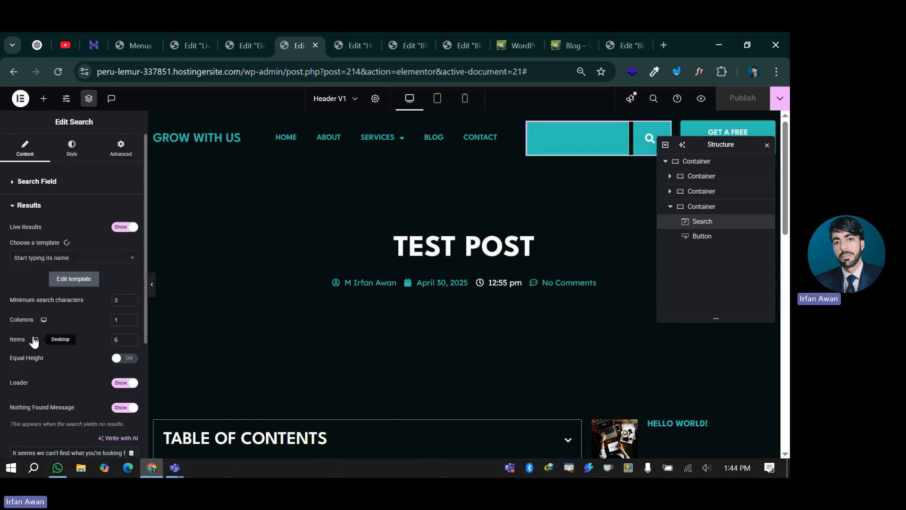
left_click(41, 263)
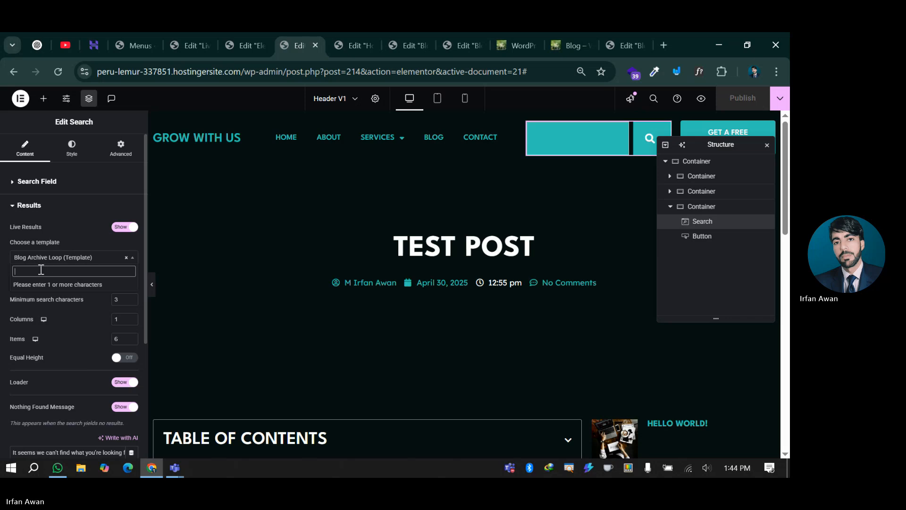
type("live")
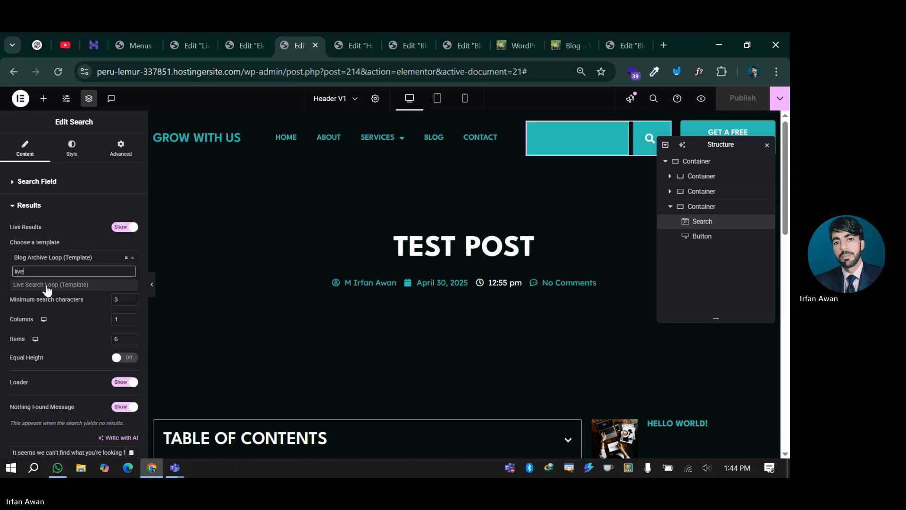
left_click(44, 283)
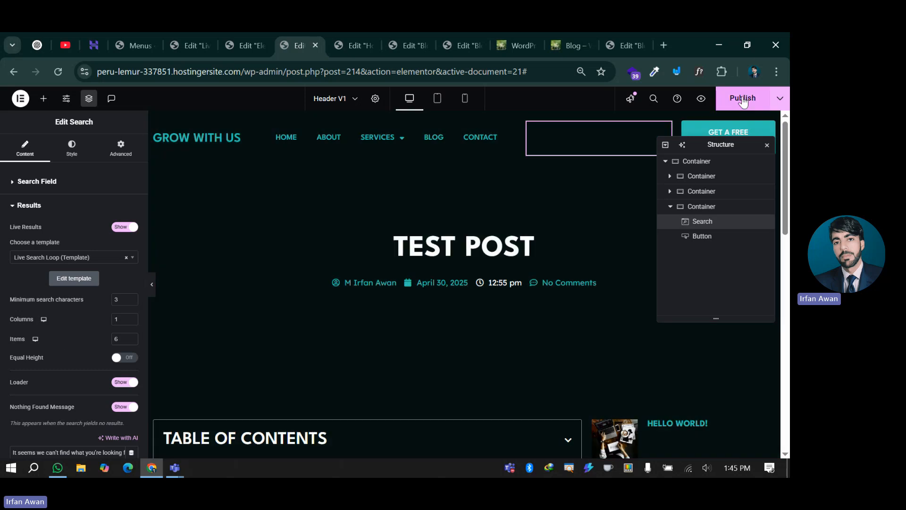
left_click(744, 102)
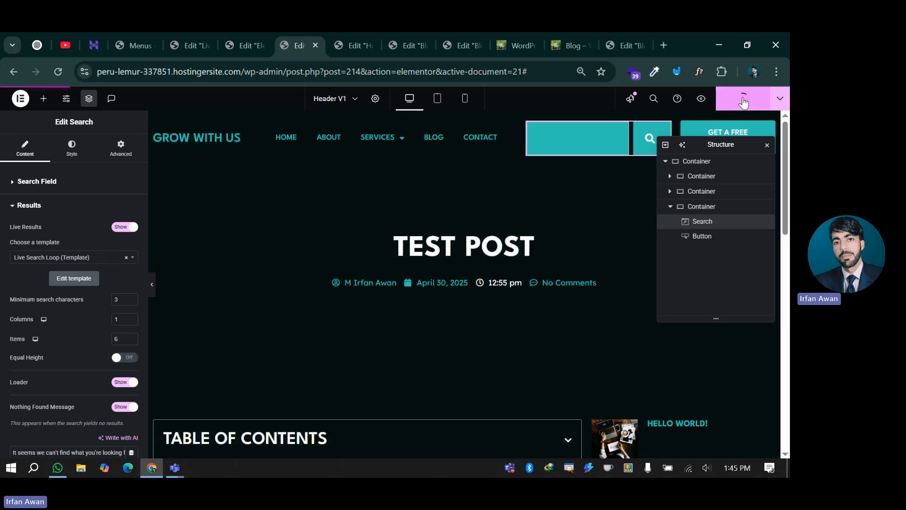
- Open the live site in a new tab and check the header's live search results for "test"
left_click(151, 33)
left_click(198, 35)
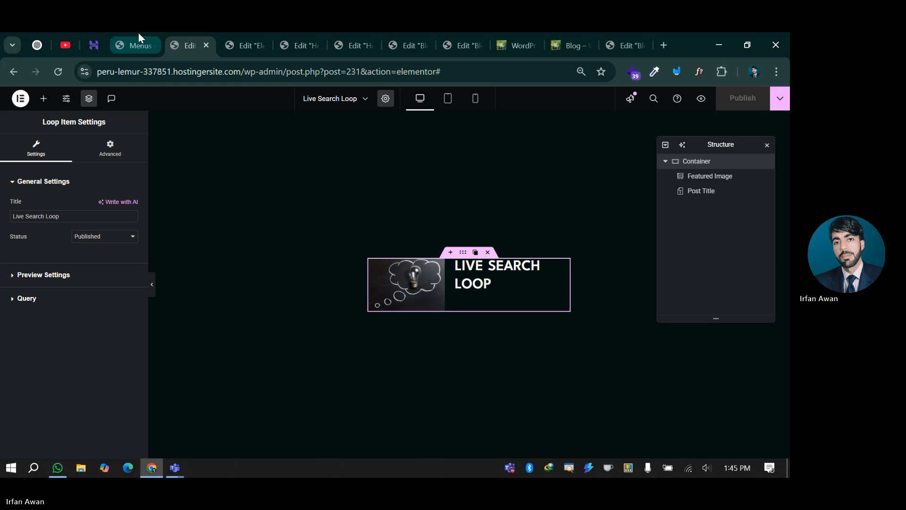
left_click(139, 35)
right_click(46, 97)
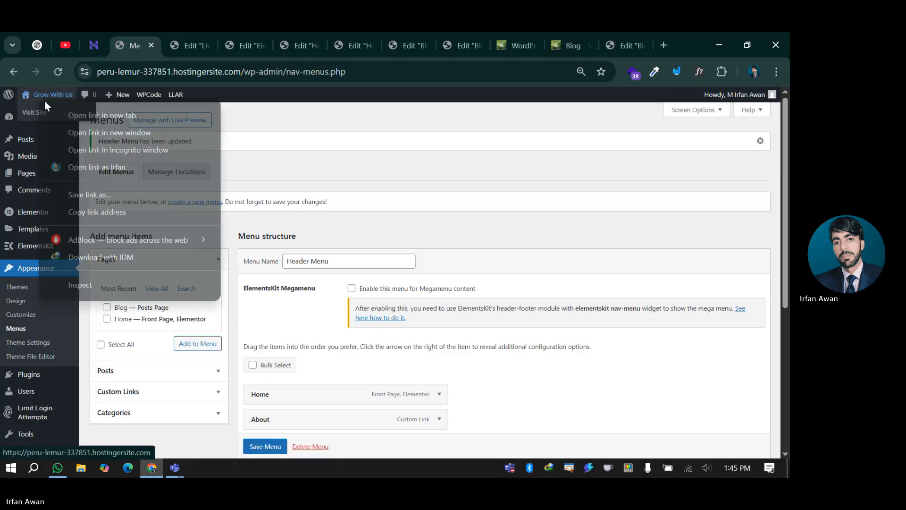
left_click(75, 115)
left_click(182, 45)
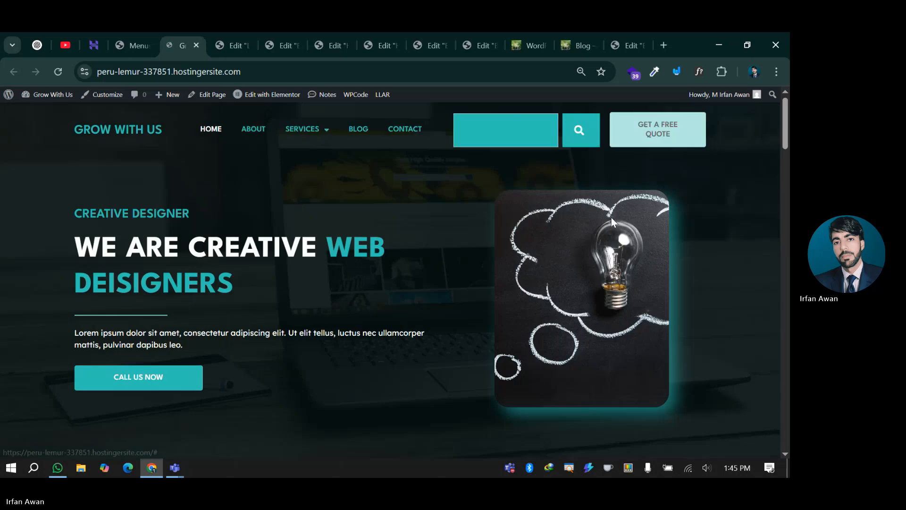
left_click(508, 134)
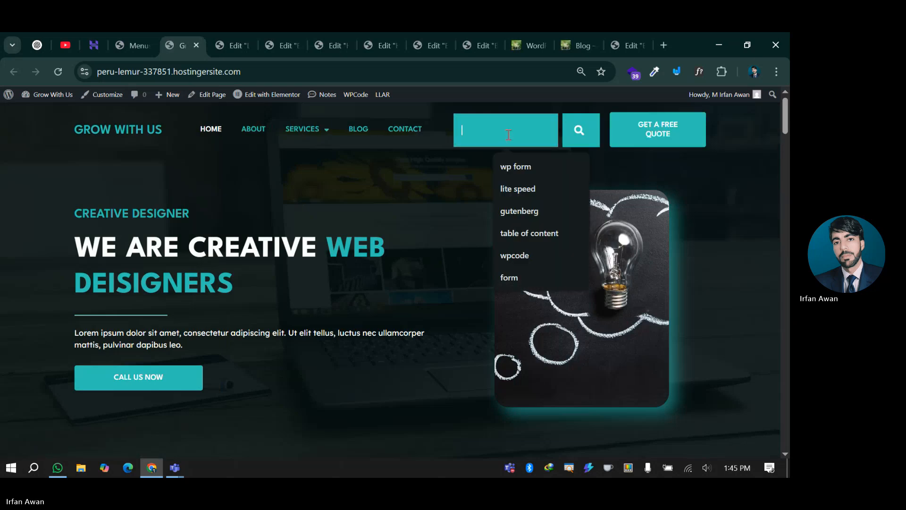
type("test")
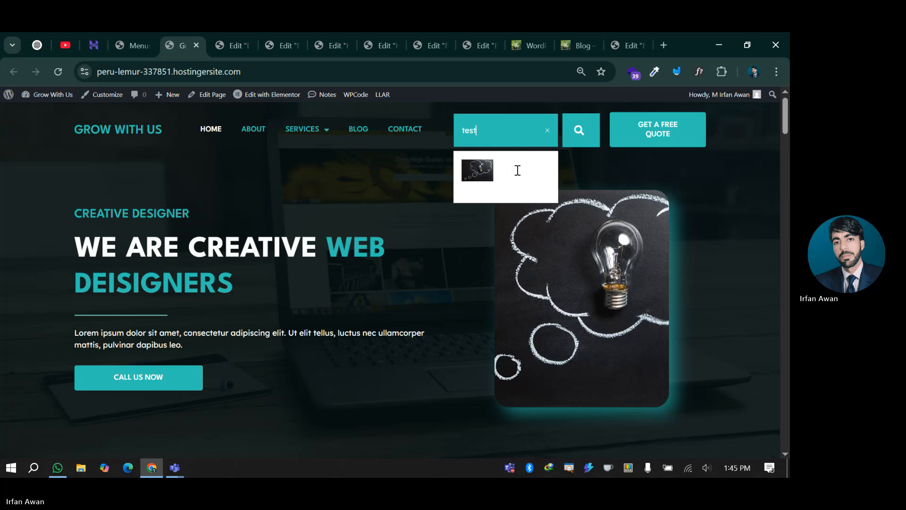
left_click_drag(502, 172, 551, 184)
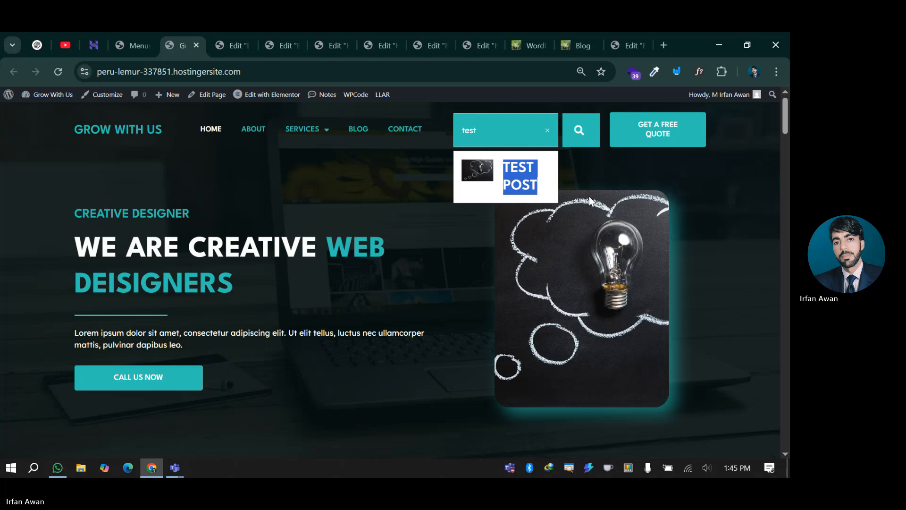
- Return to the header's Search widget and open the style settings for its results
left_click(277, 36)
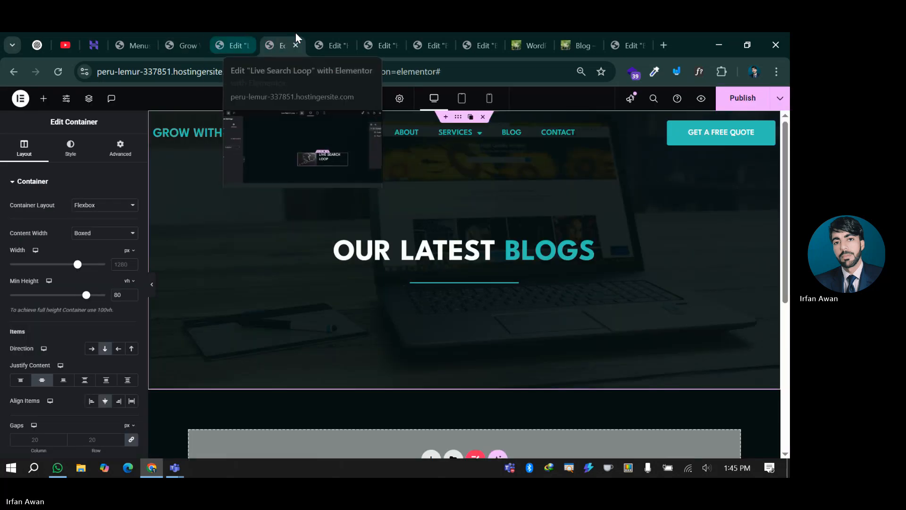
left_click(336, 33)
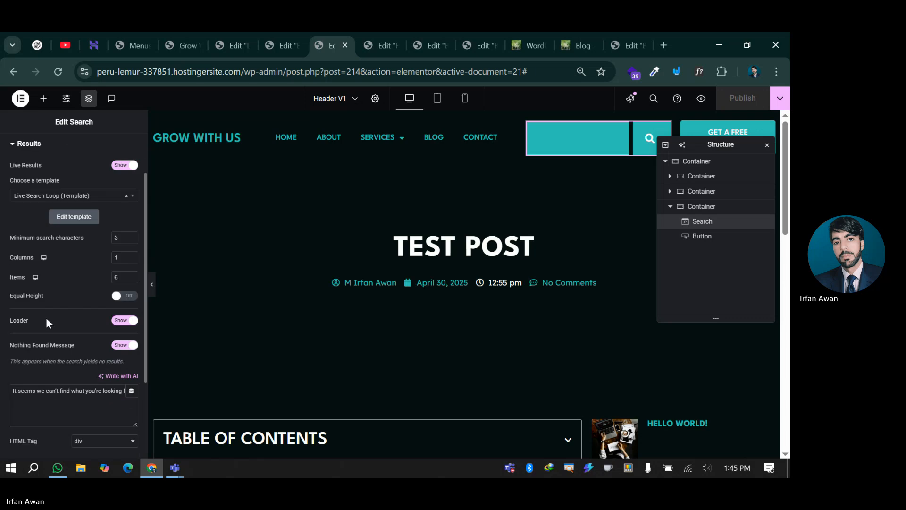
scroll(46, 323, "down", 1)
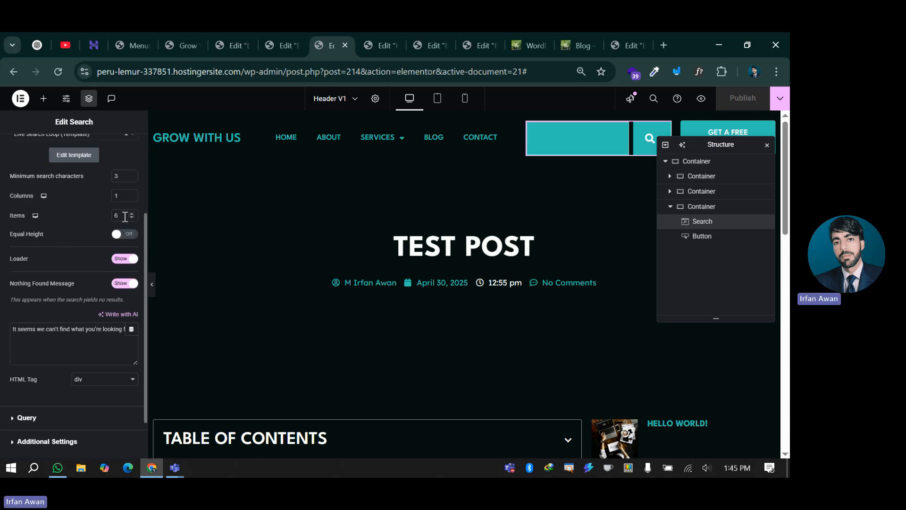
scroll(61, 333, "down", 1)
scroll(61, 333, "up", 3)
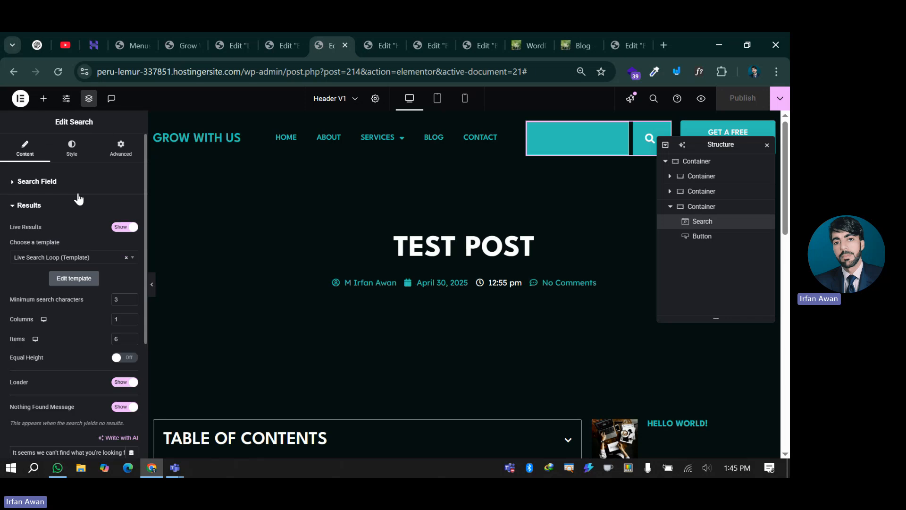
left_click(72, 147)
scroll(70, 299, "down", 5)
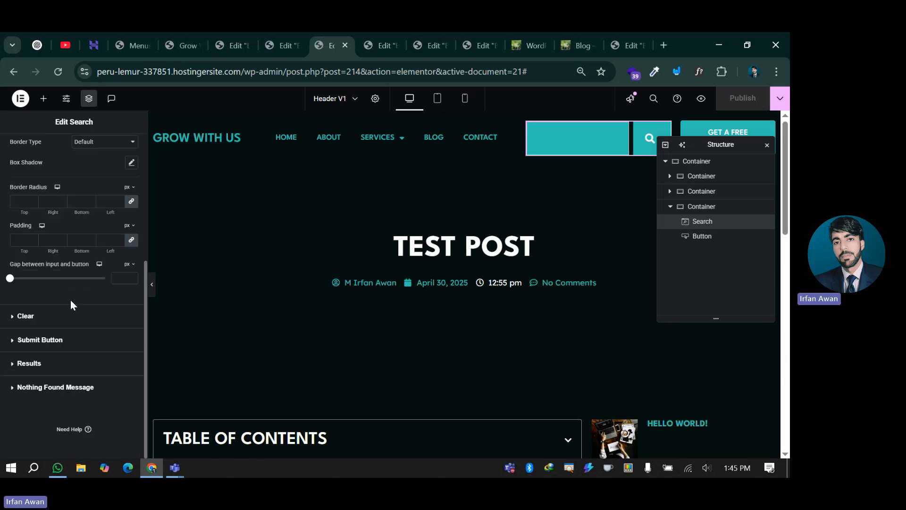
left_click(33, 363)
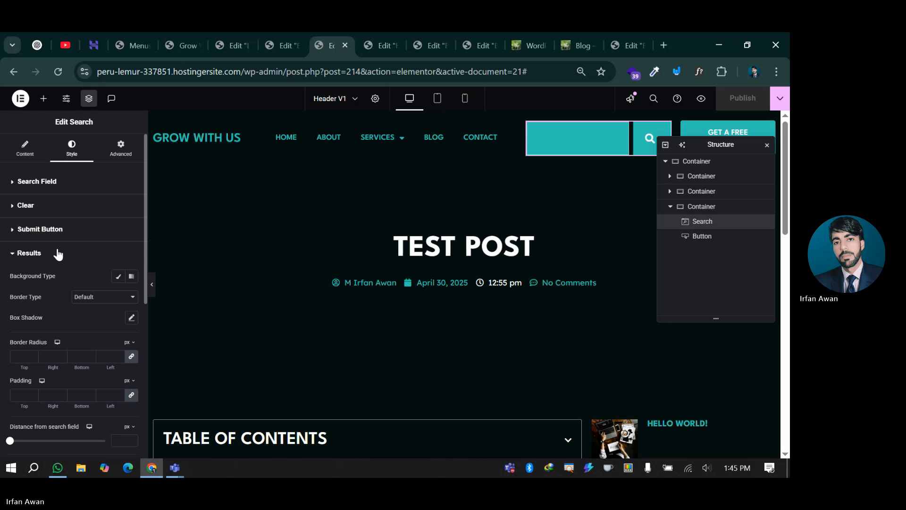
- Give the search results a classic background in the global teal color and publish the header
scroll(59, 252, "down", 1)
left_click(118, 215)
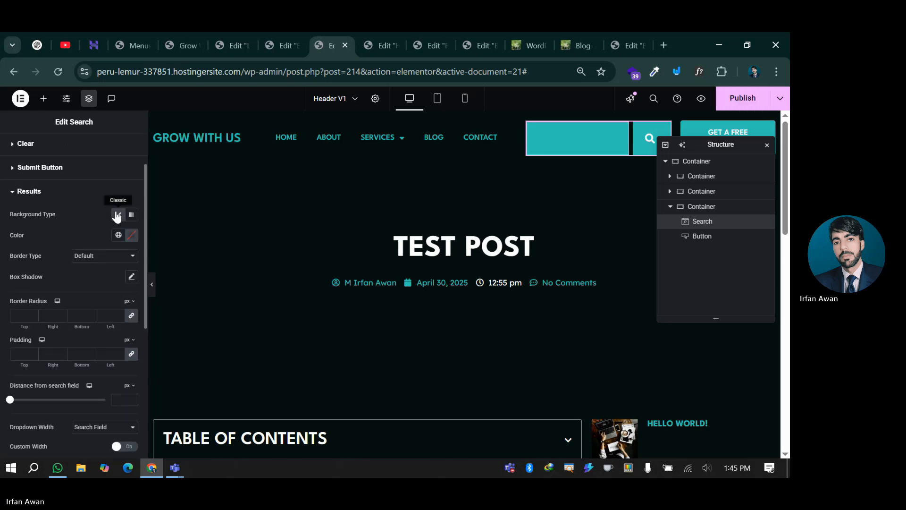
scroll(83, 224, "up", 1)
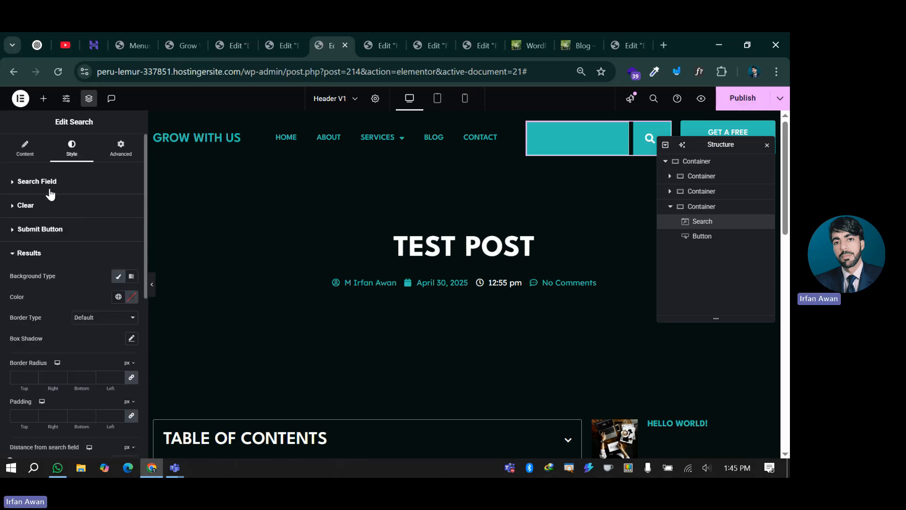
scroll(51, 194, "down", 2)
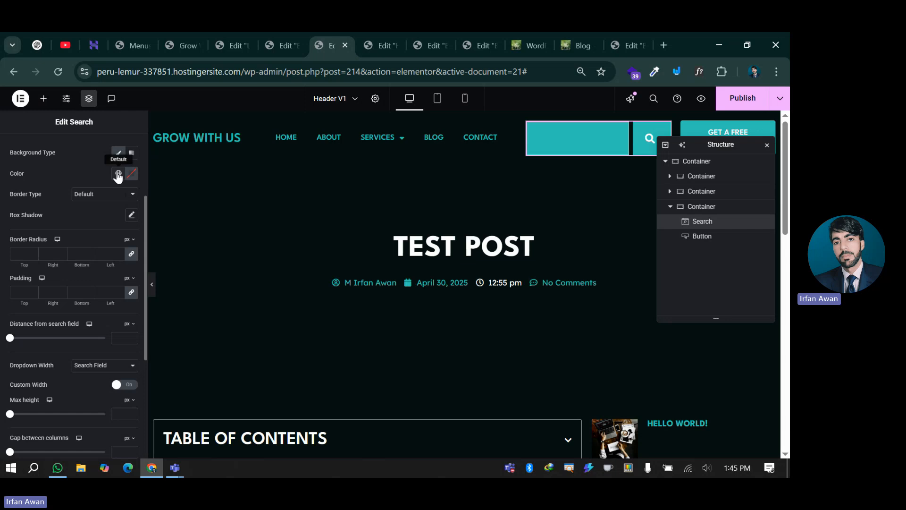
left_click(119, 173)
left_click(52, 278)
left_click(738, 101)
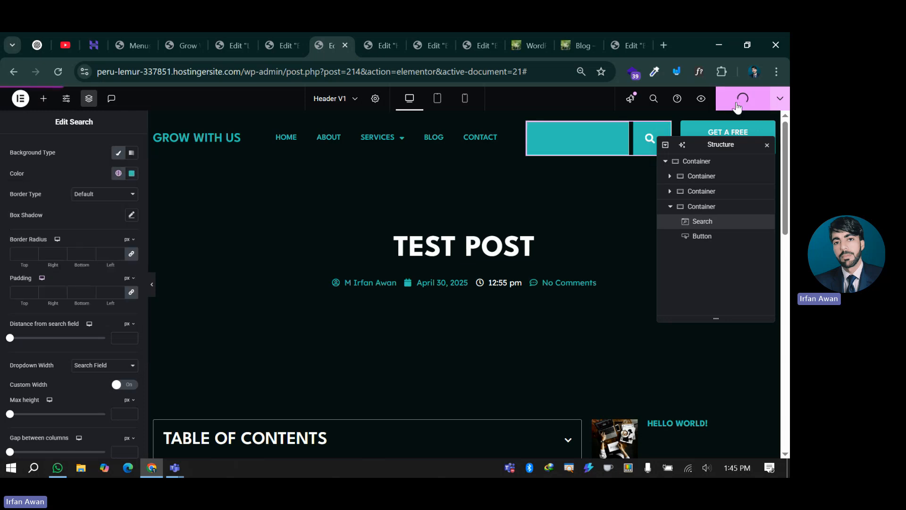
- Reload the live site and check the look of the header's live search results for "test"
left_click(231, 44)
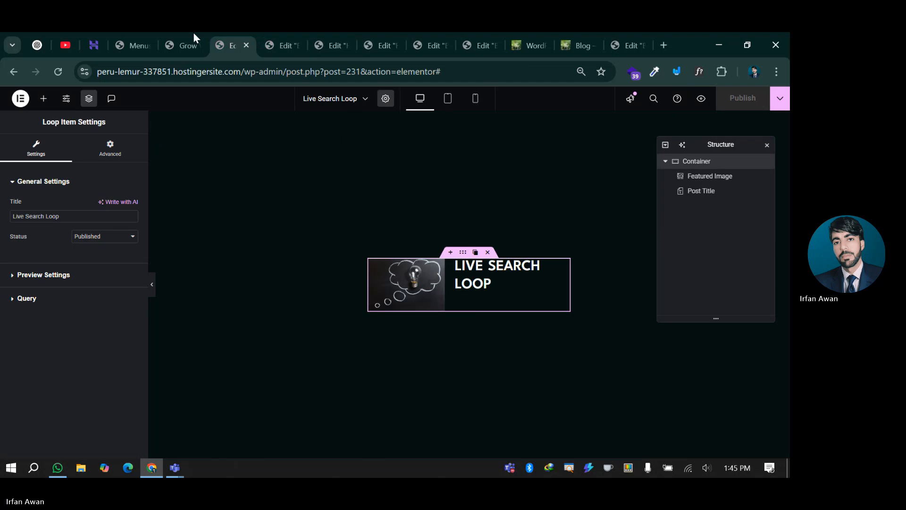
left_click(186, 34)
key("F5")
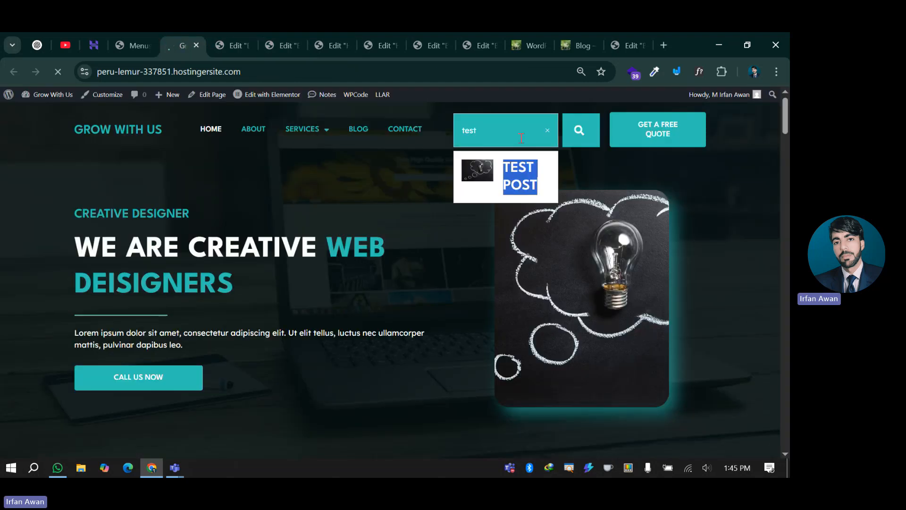
left_click(488, 128)
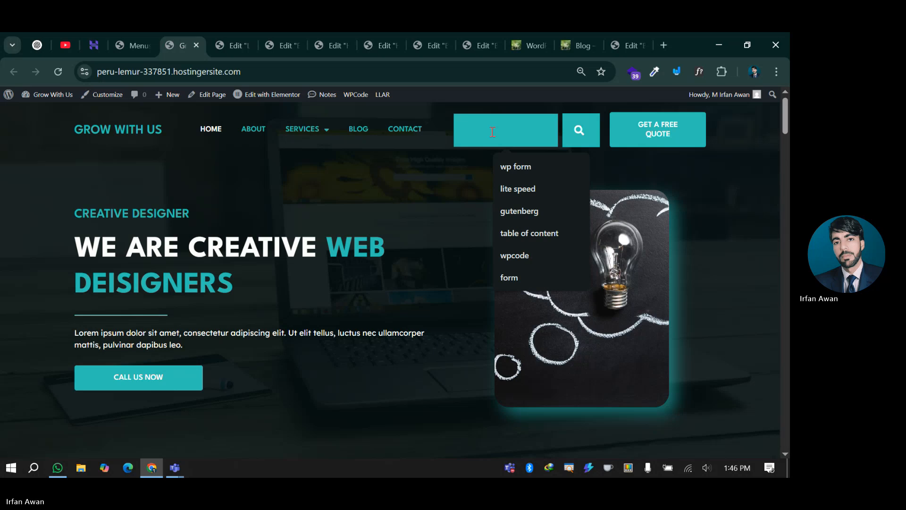
type("test")
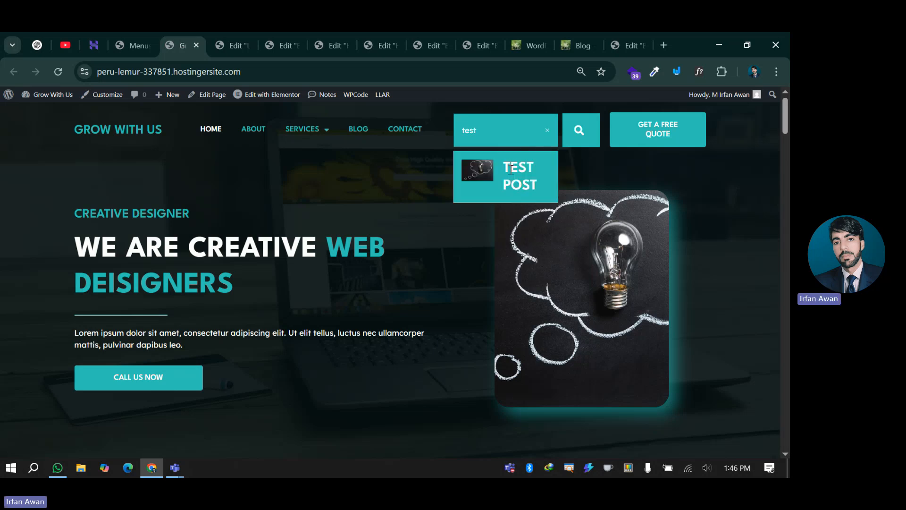
left_click_drag(511, 166, 536, 181)
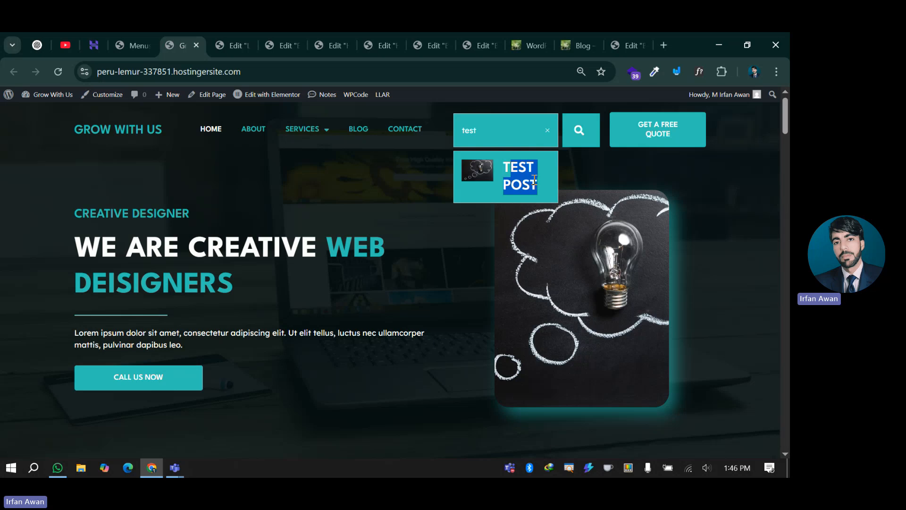
- Apply a smaller global typography style to the Post Title in the Live Search Loop template and publish it
left_click(226, 37)
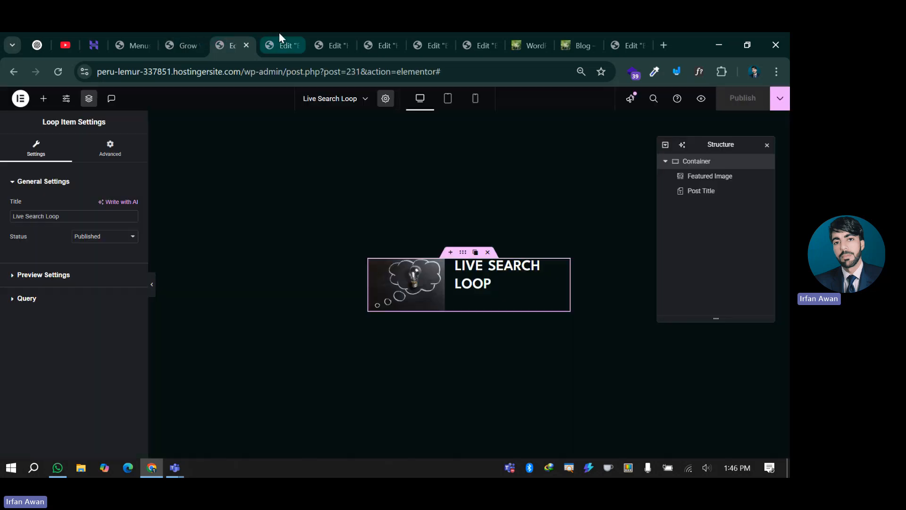
left_click(474, 285)
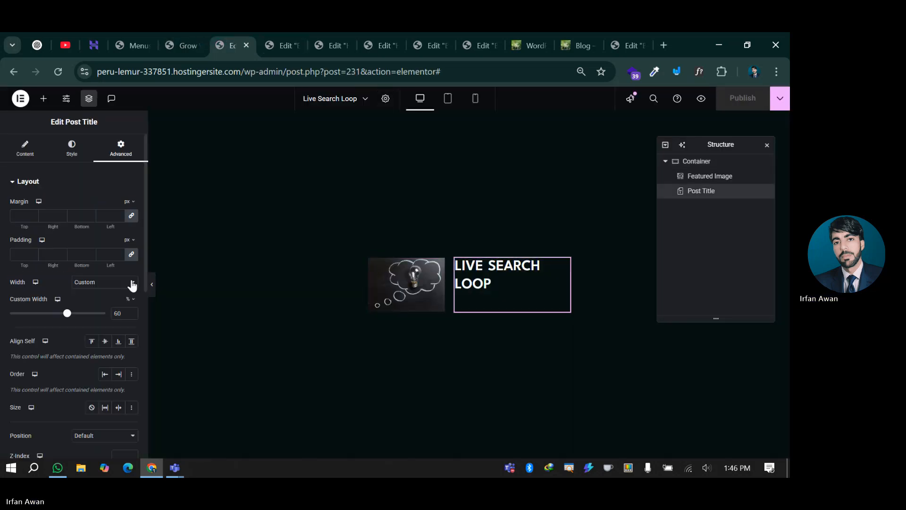
left_click(74, 150)
left_click(126, 233)
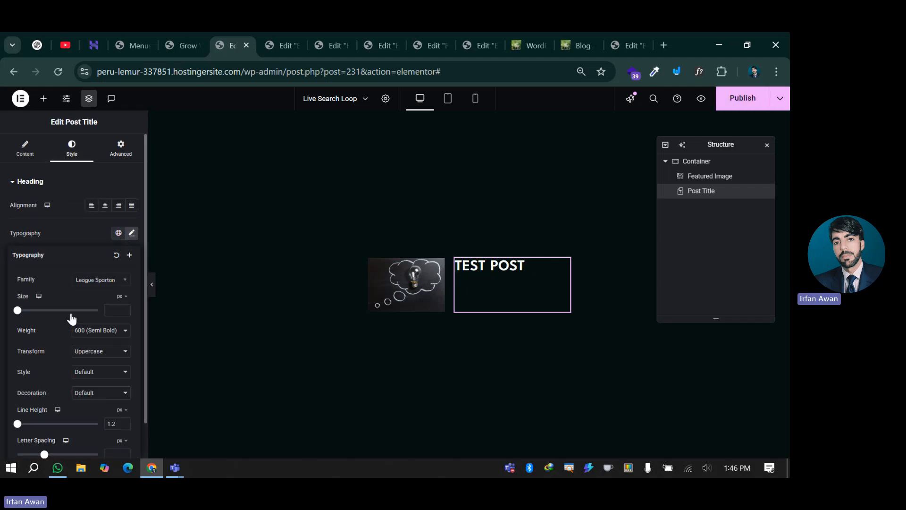
scroll(76, 311, "down", 1)
left_click(118, 194)
left_click(52, 306)
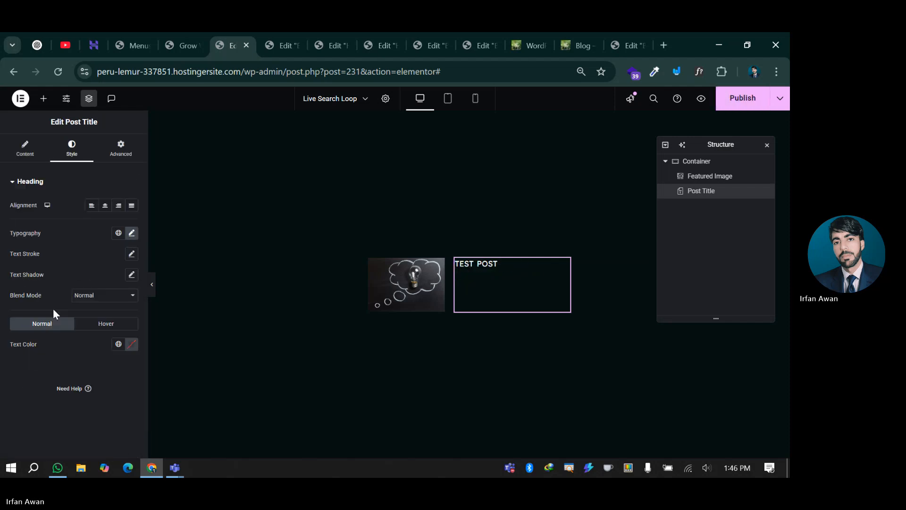
left_click(731, 100)
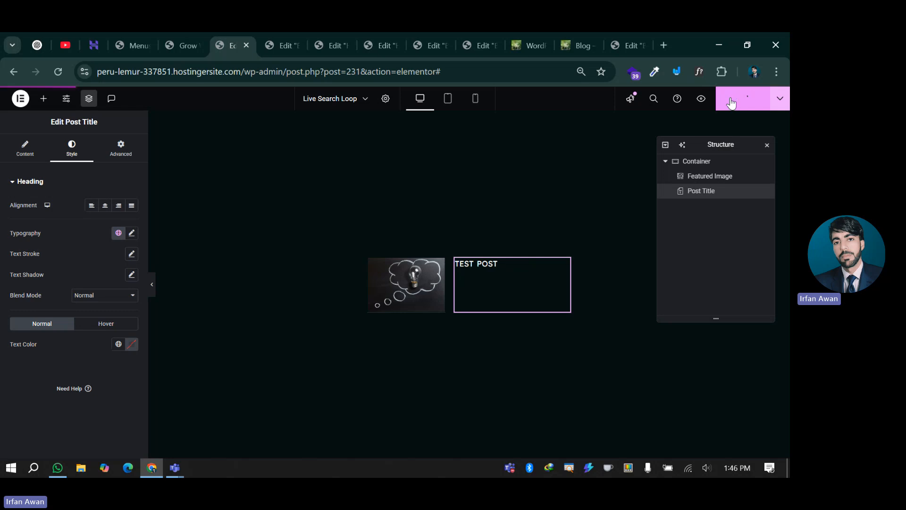
- View the posts available for the Header Menu in the WordPress menu editor
left_click(175, 33)
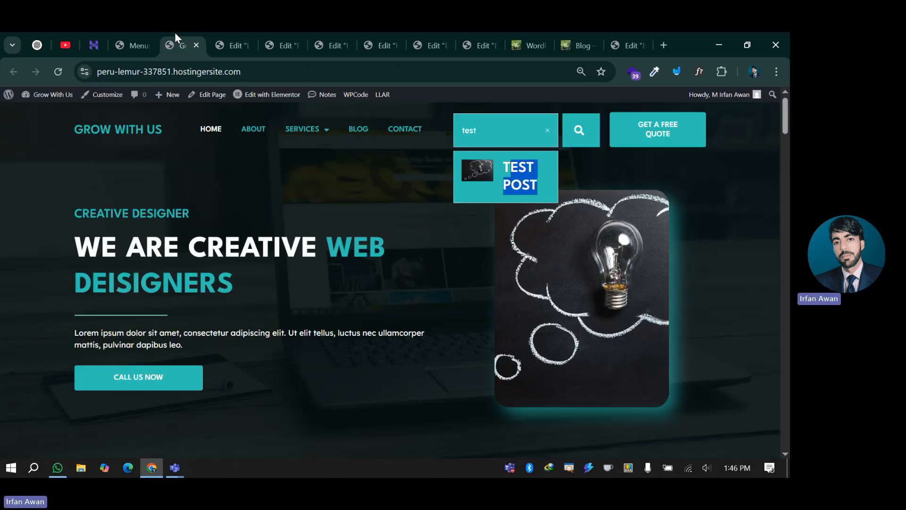
left_click(138, 32)
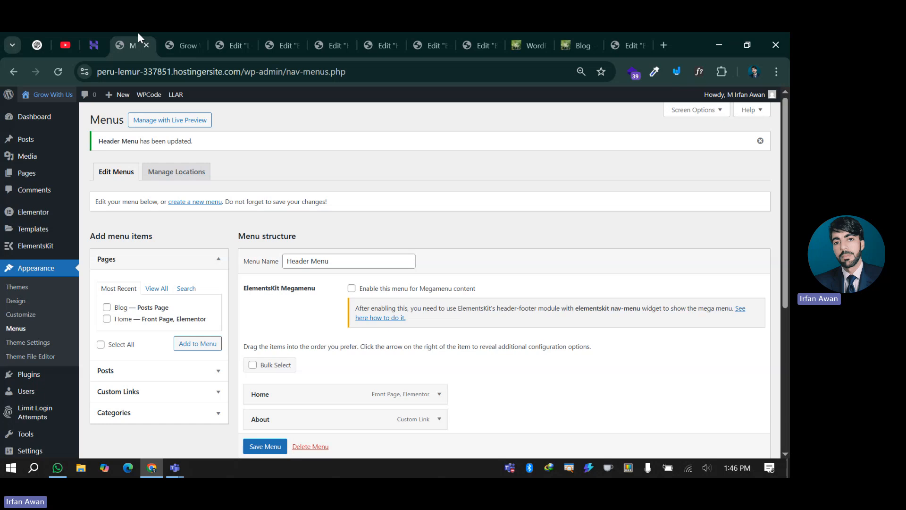
left_click(118, 371)
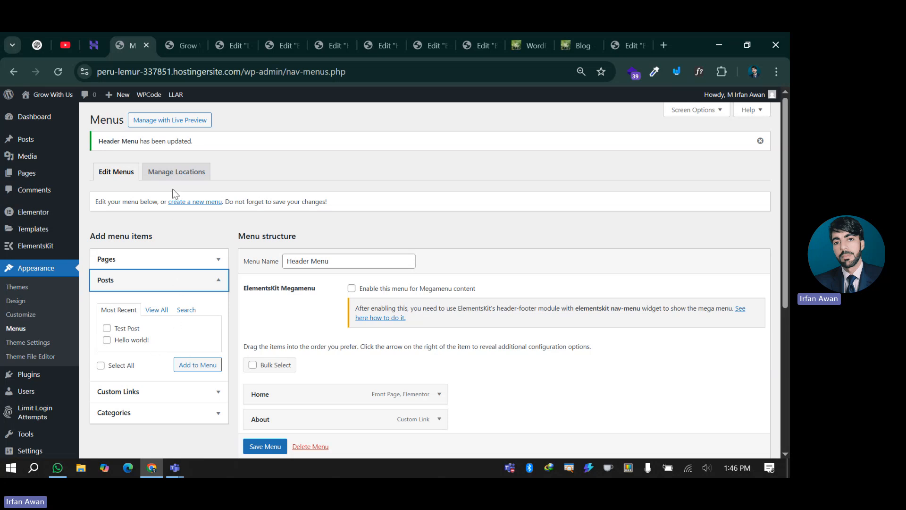
- Return to the live home page, reload it and check the restyled title in the header's live results for "test"
left_click(227, 33)
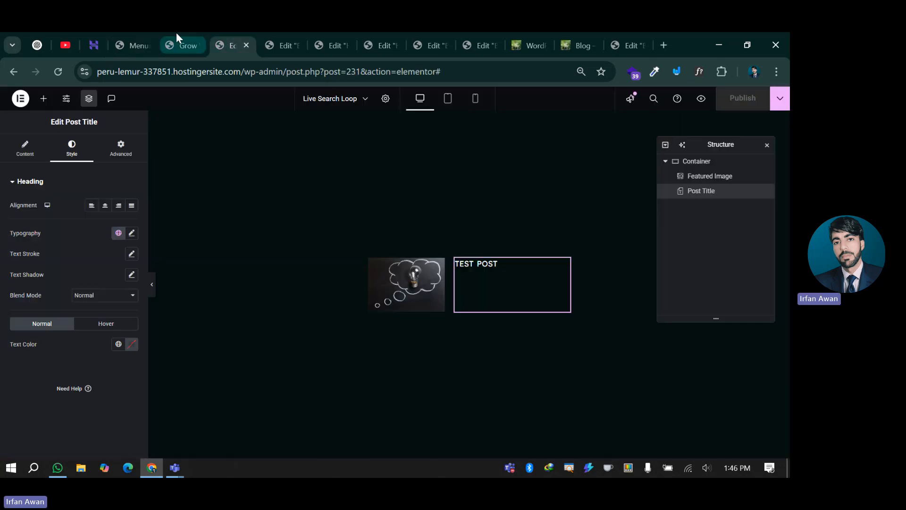
left_click(177, 34)
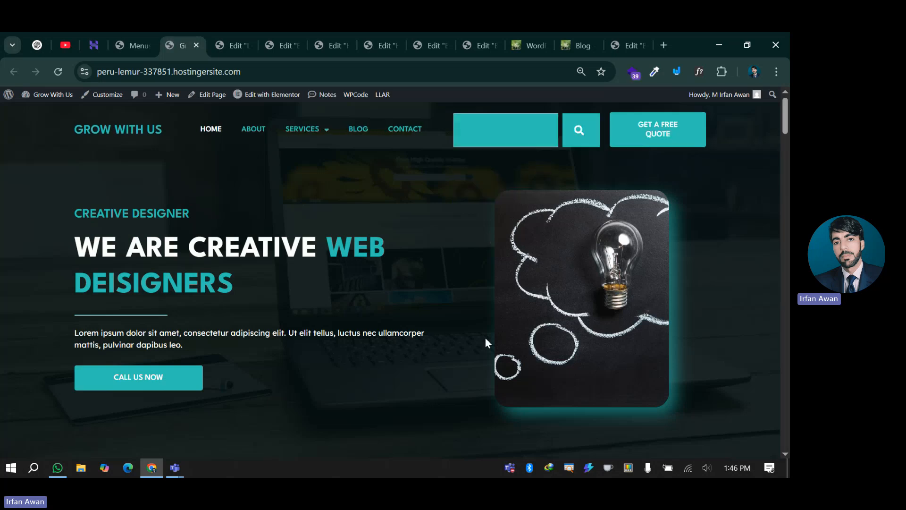
left_click(526, 139)
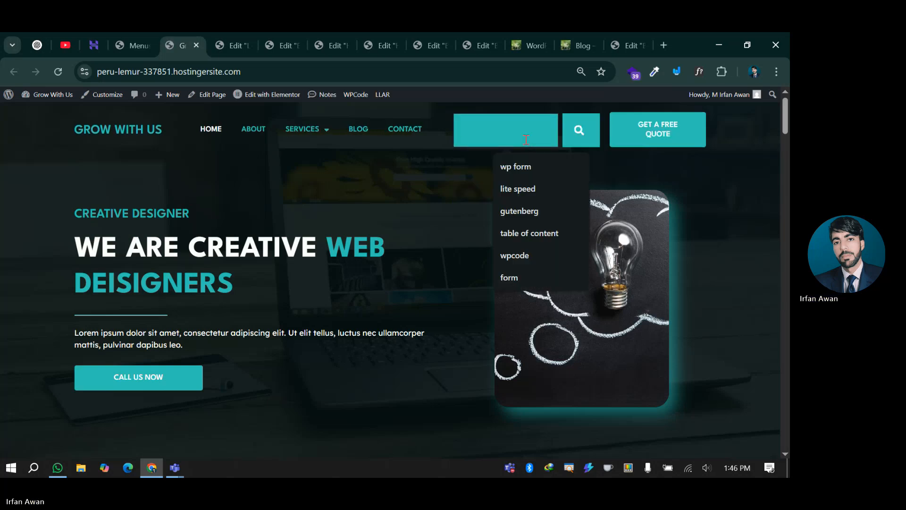
type("test")
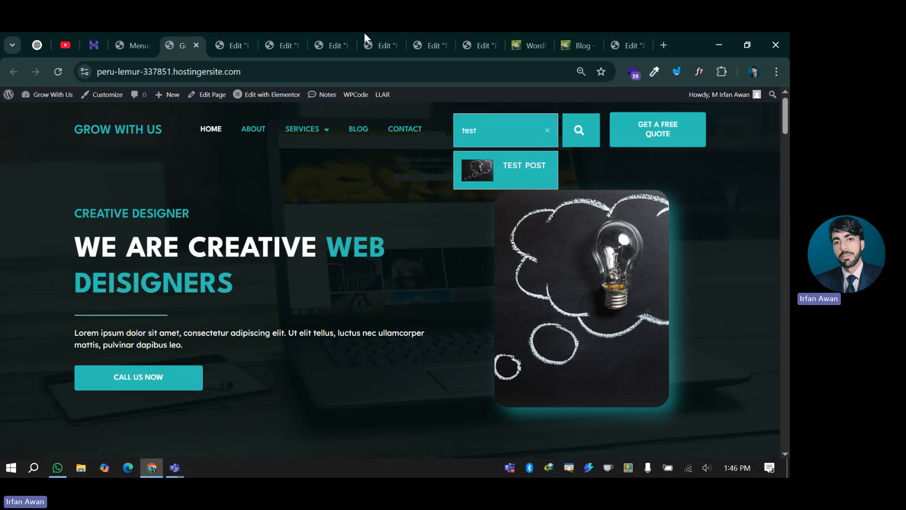
- Link the Featured Image in the Live Search Loop template to a custom URL using the dynamic Post URL tag
left_click(235, 34)
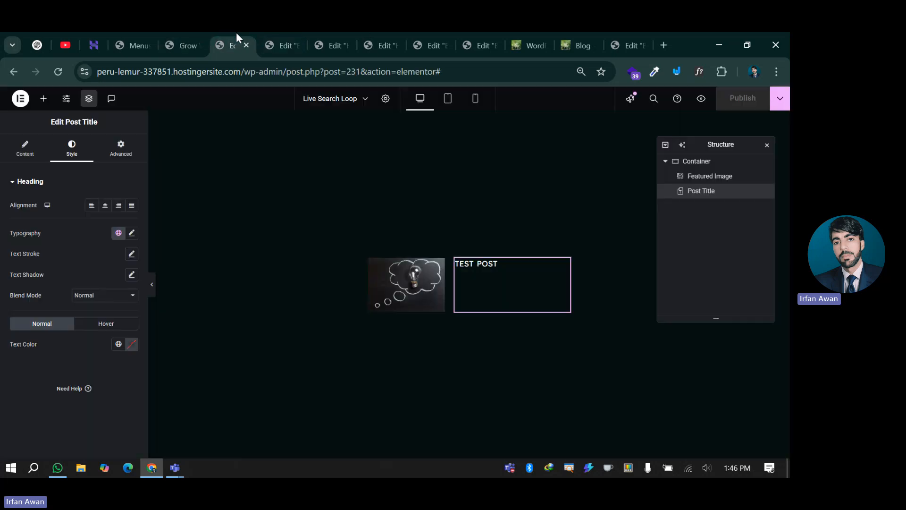
left_click(427, 282)
left_click(26, 150)
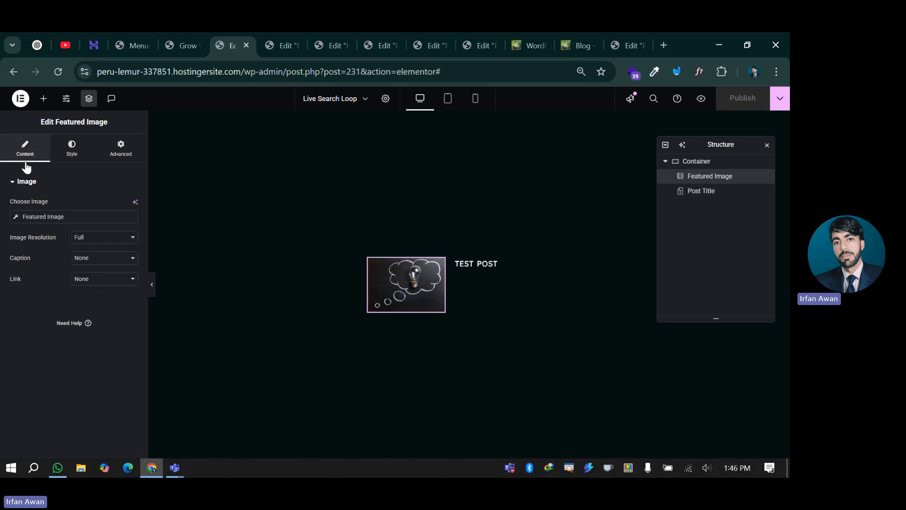
left_click(89, 279)
left_click(92, 322)
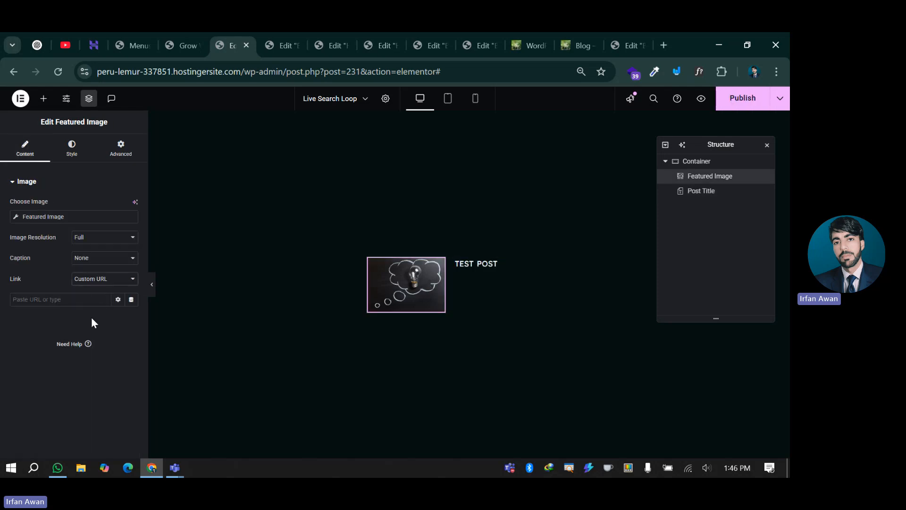
left_click(132, 299)
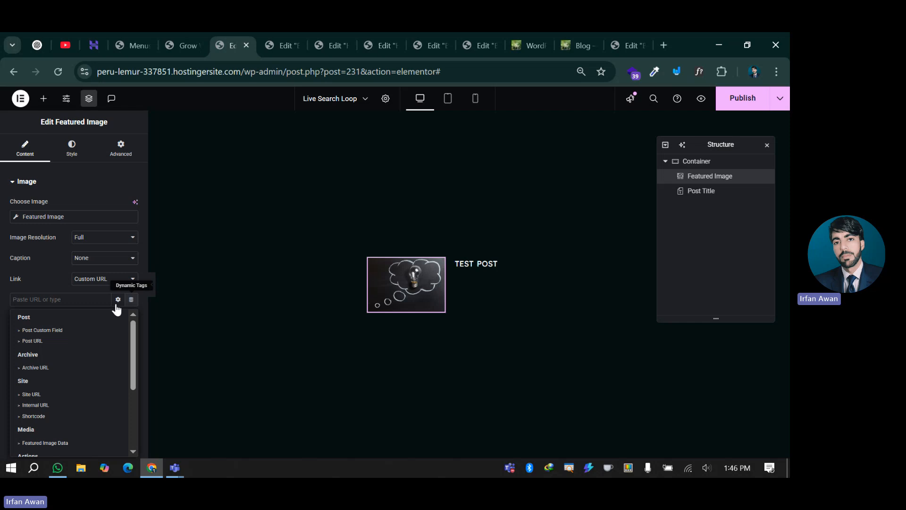
left_click(53, 342)
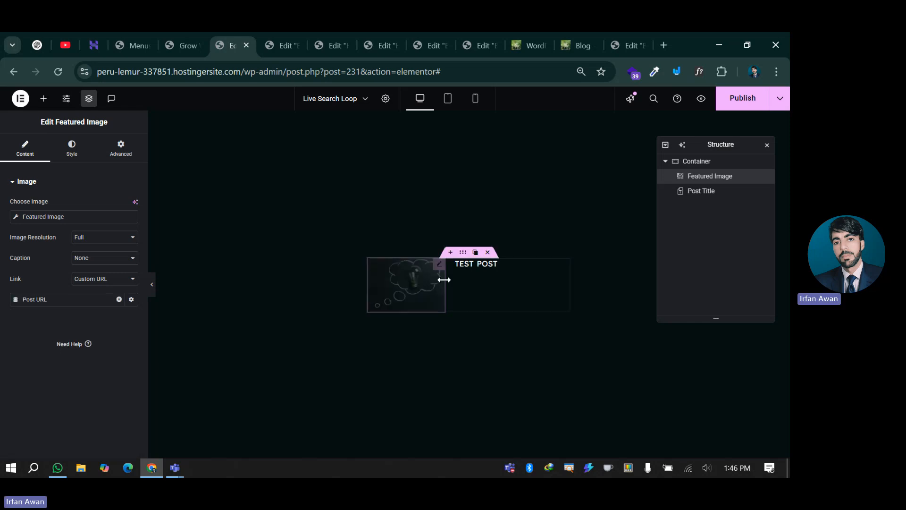
- Link the Post Title in the Live Search Loop template to the dynamic Post URL and publish the template
left_click(502, 264)
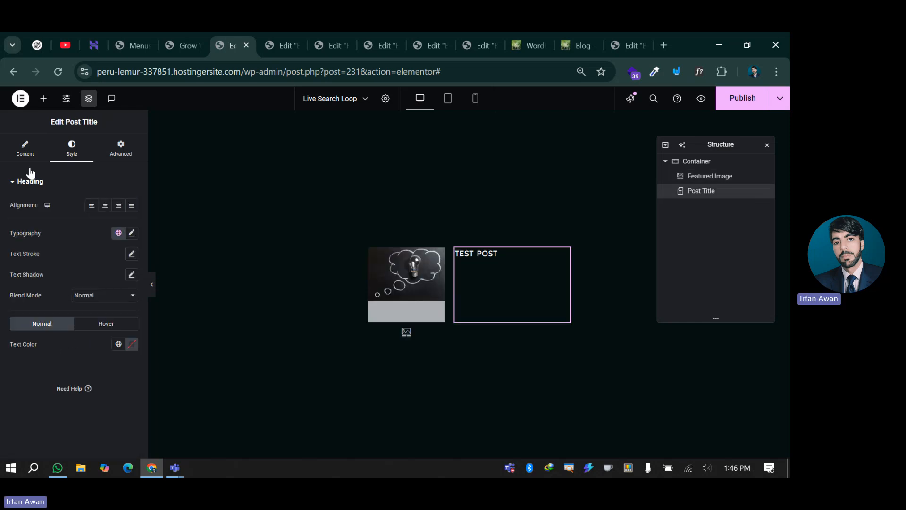
left_click(24, 150)
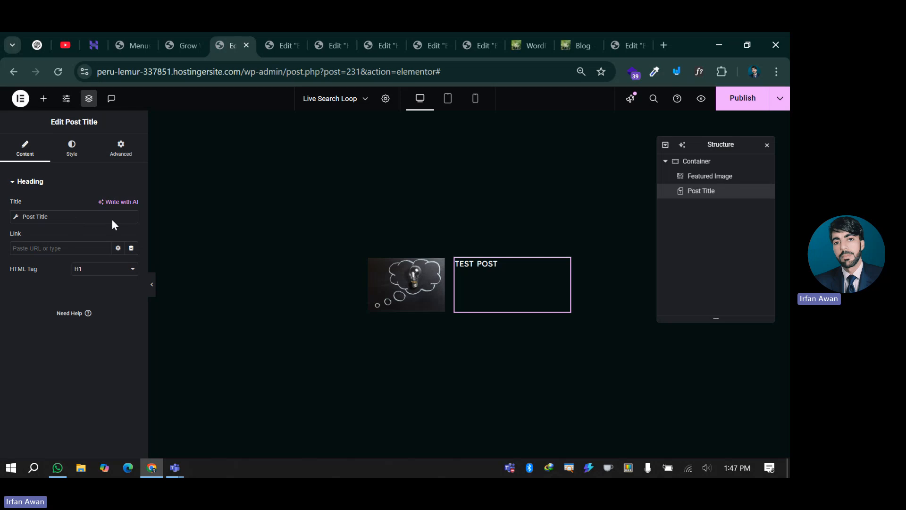
left_click(131, 248)
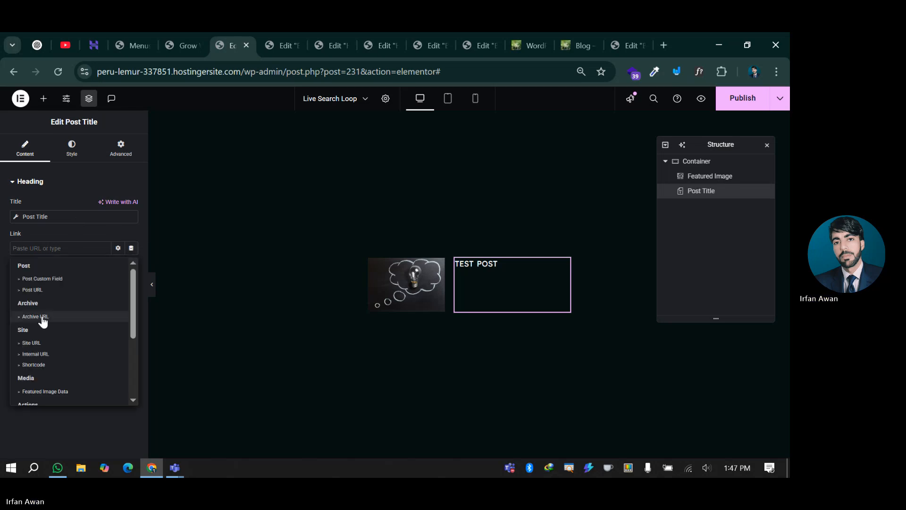
left_click(41, 289)
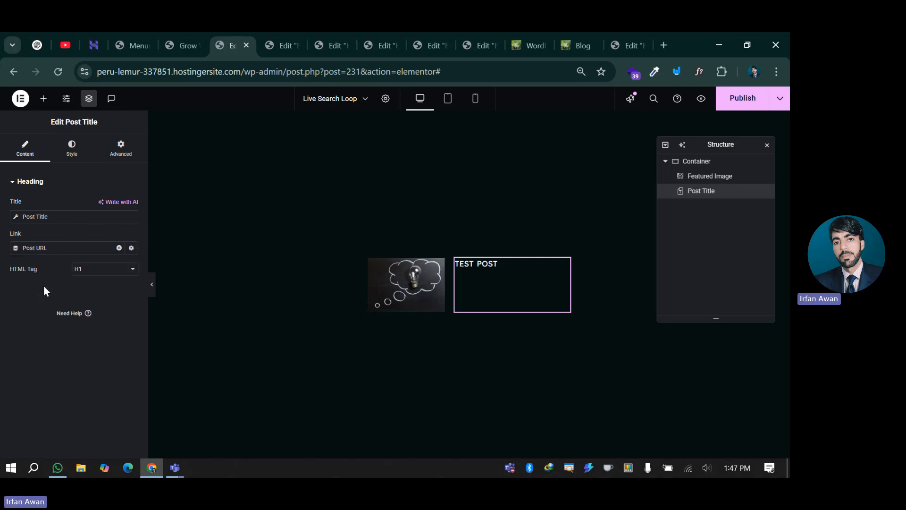
left_click(742, 99)
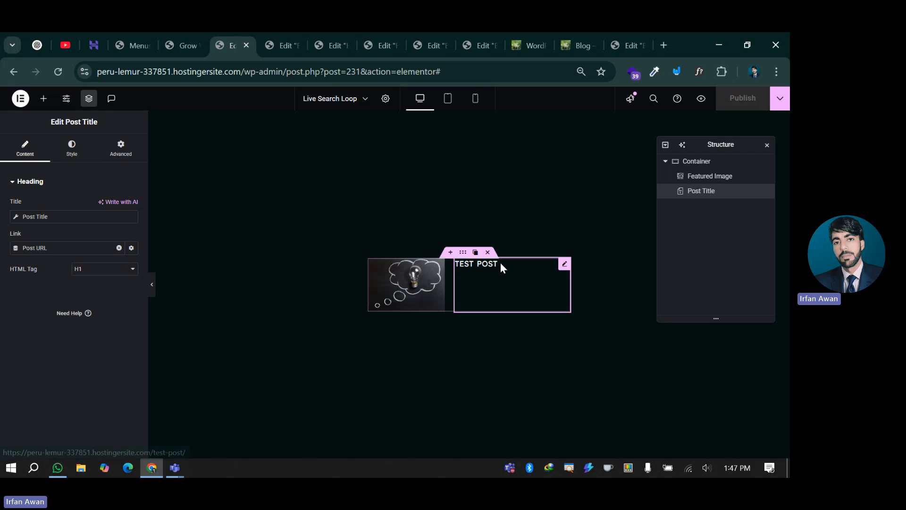
- Search the reloaded live site for "test", open Test Post from the live results and repeat the search on its page
left_click(195, 34)
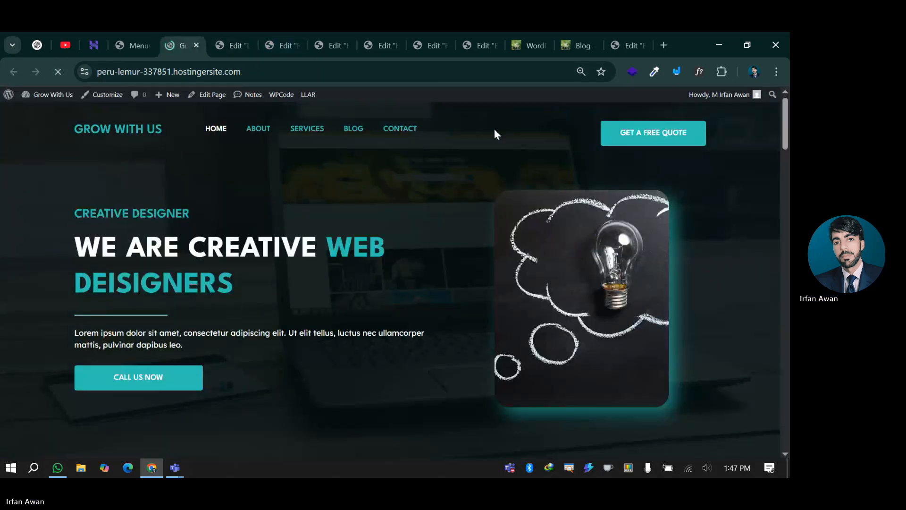
left_click(492, 127)
type("test")
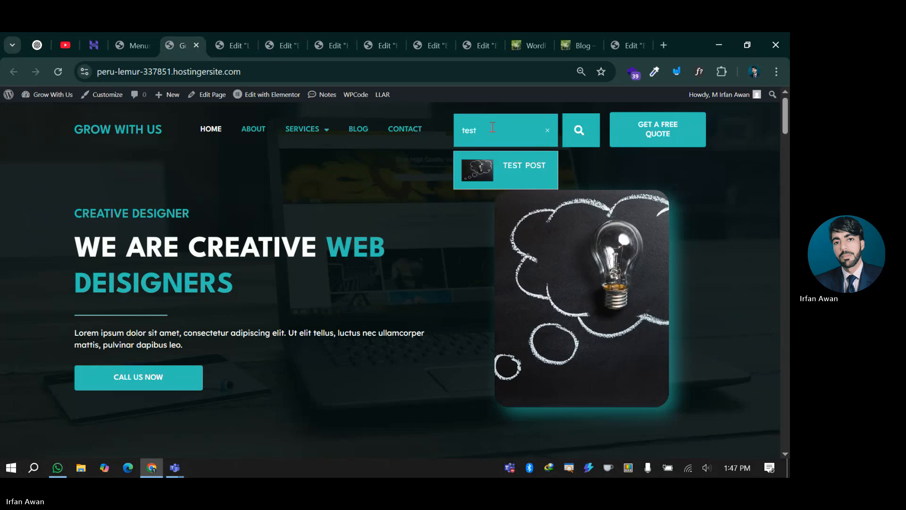
left_click(515, 167)
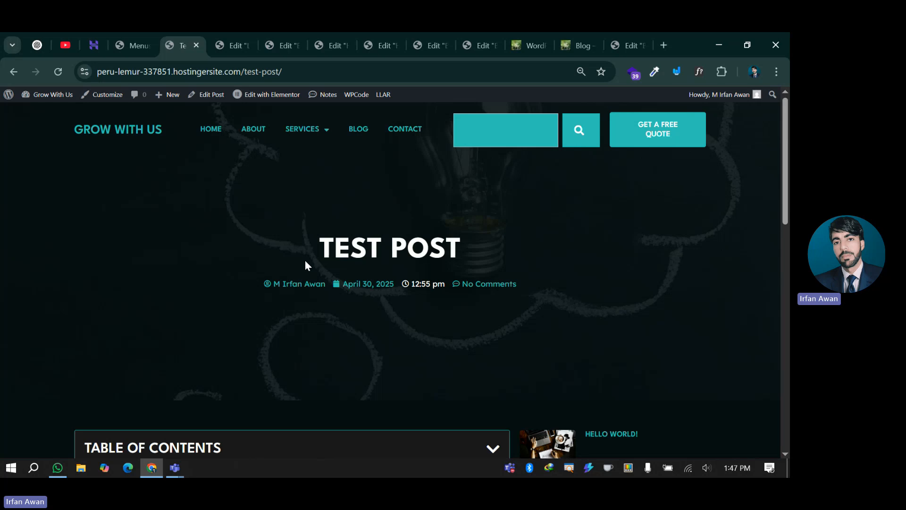
left_click(511, 124)
type("test")
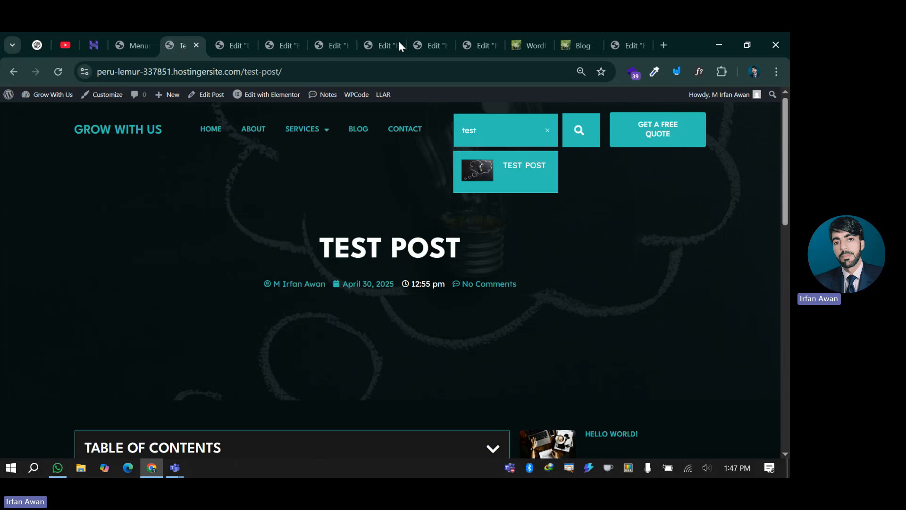
- Return to Header V1 and unlink the sides of the border radius and padding for the Search widget's results
left_click(237, 36)
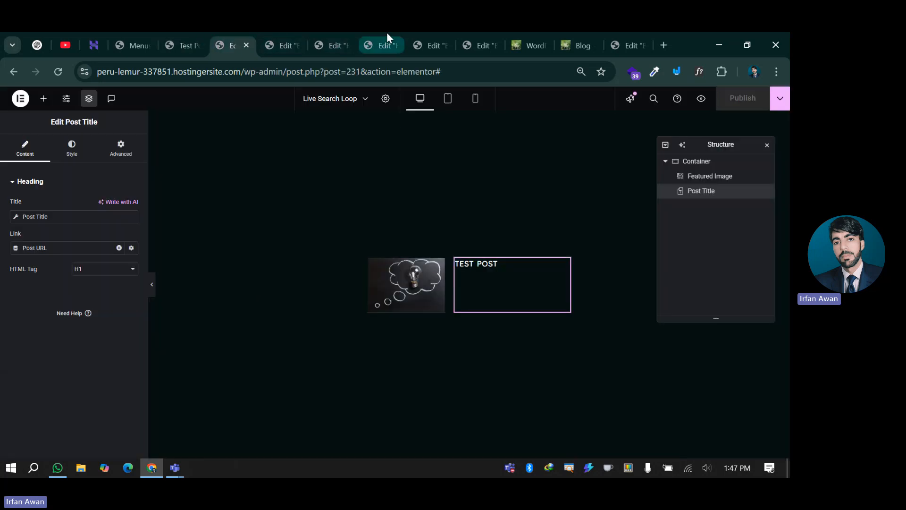
left_click(376, 46)
left_click(341, 33)
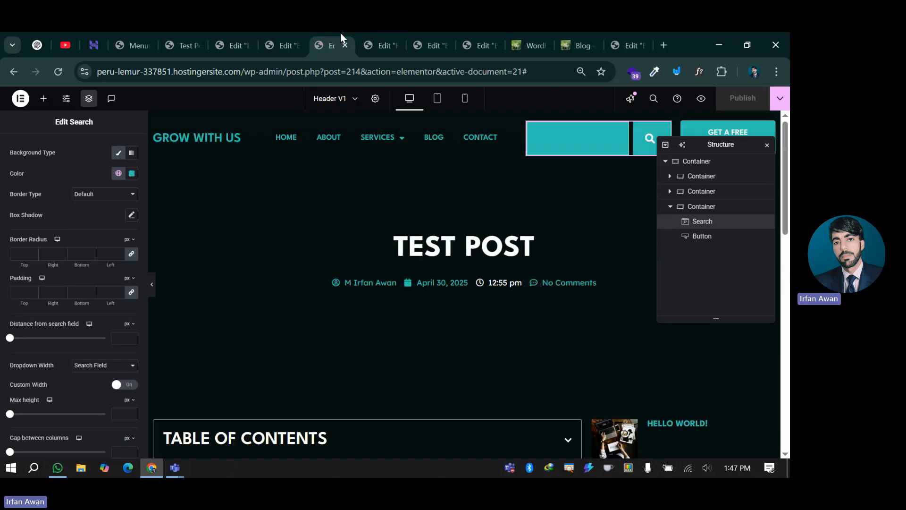
scroll(60, 250, "down", 1)
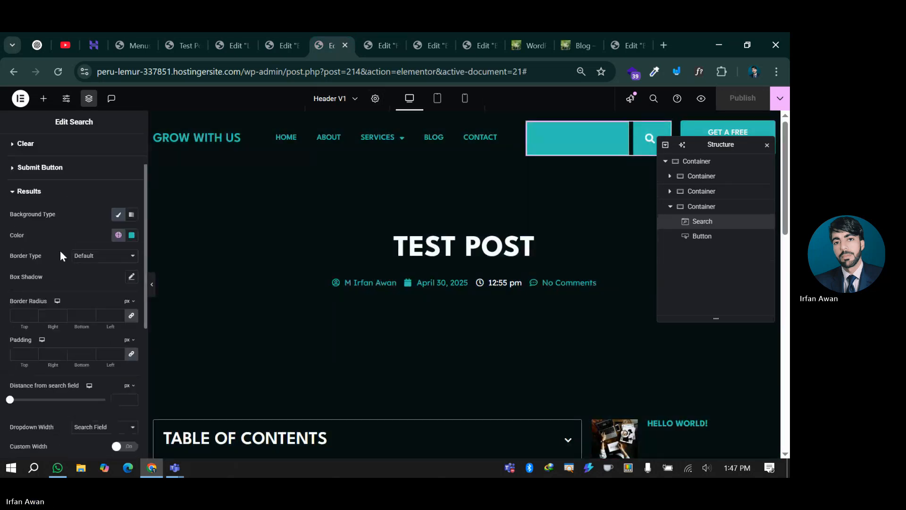
left_click(131, 318)
left_click(132, 356)
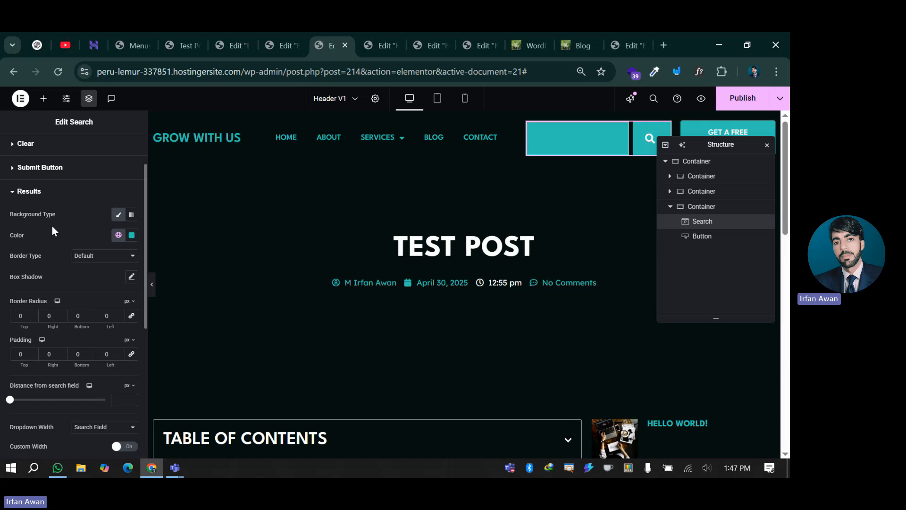
- Set the search results' distance from the search field to 10 px and their dropdown width to Widget Width
scroll(52, 225, "down", 2)
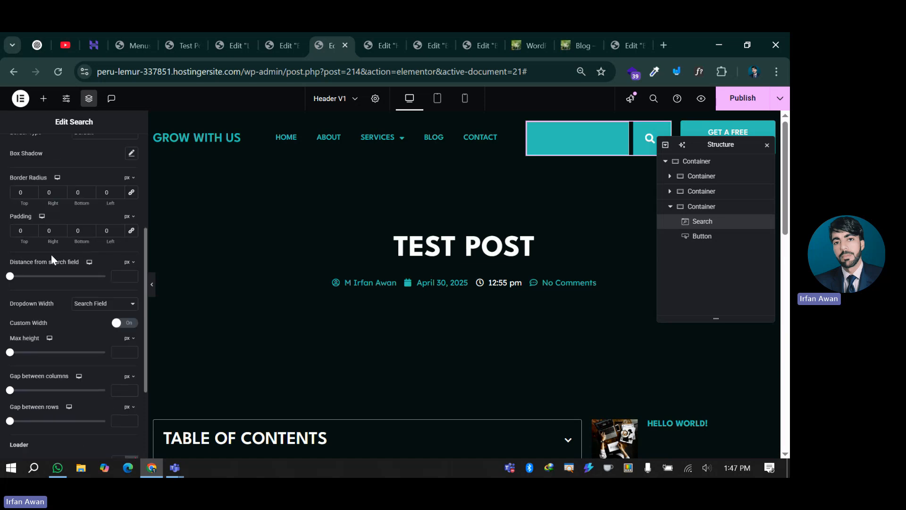
left_click(118, 277)
type("10")
left_click(94, 307)
left_click(93, 336)
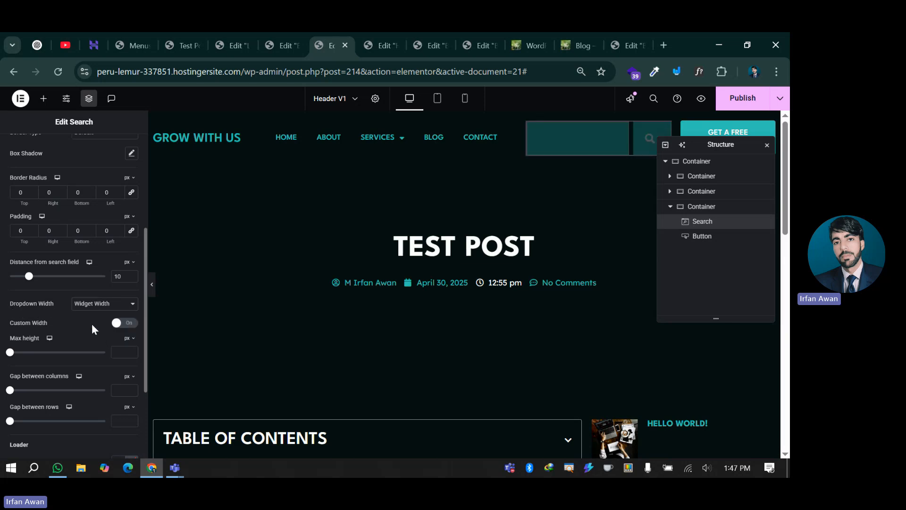
left_click(267, 50)
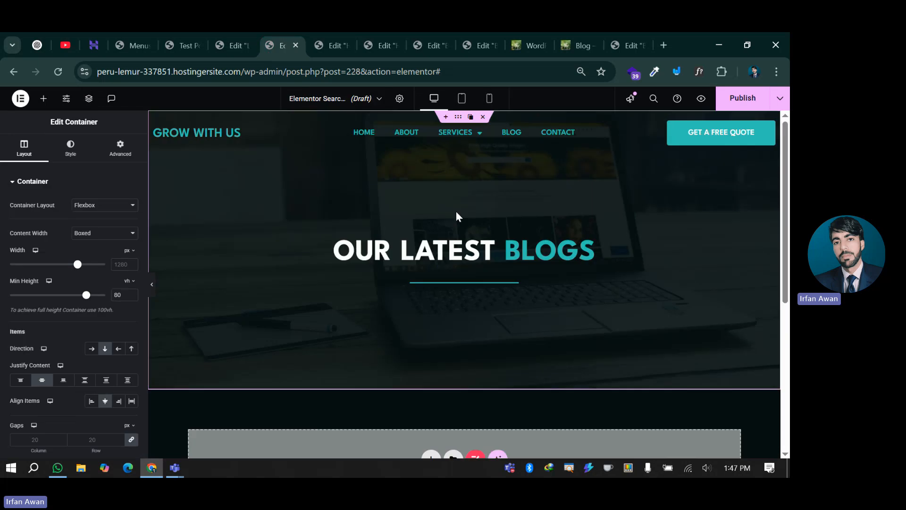
left_click(231, 45)
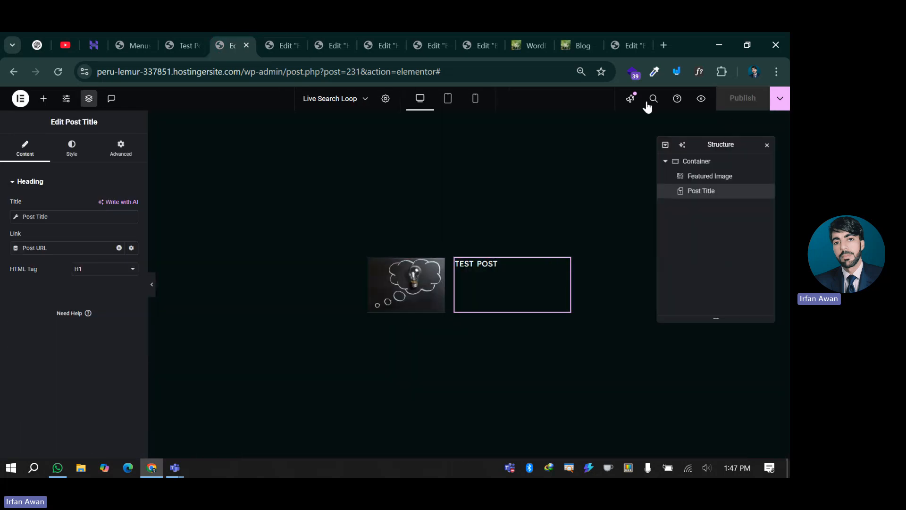
left_click(375, 33)
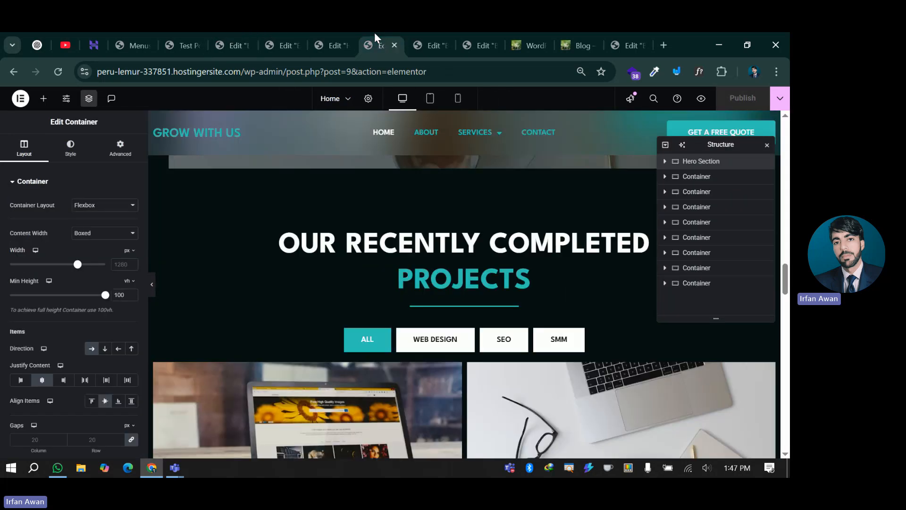
left_click(424, 33)
left_click(333, 32)
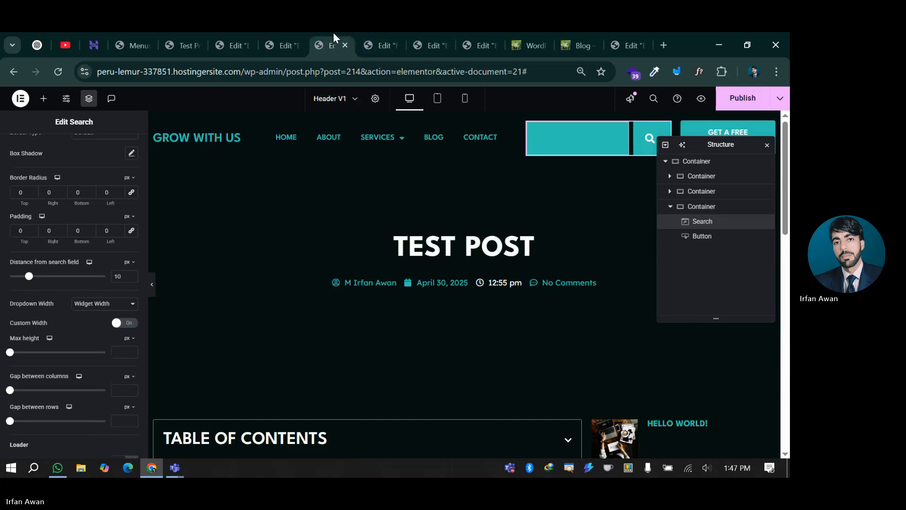
- Enable a custom width of 500 px with right alignment for the search results dropdown, and publish the header
scroll(67, 330, "down", 1)
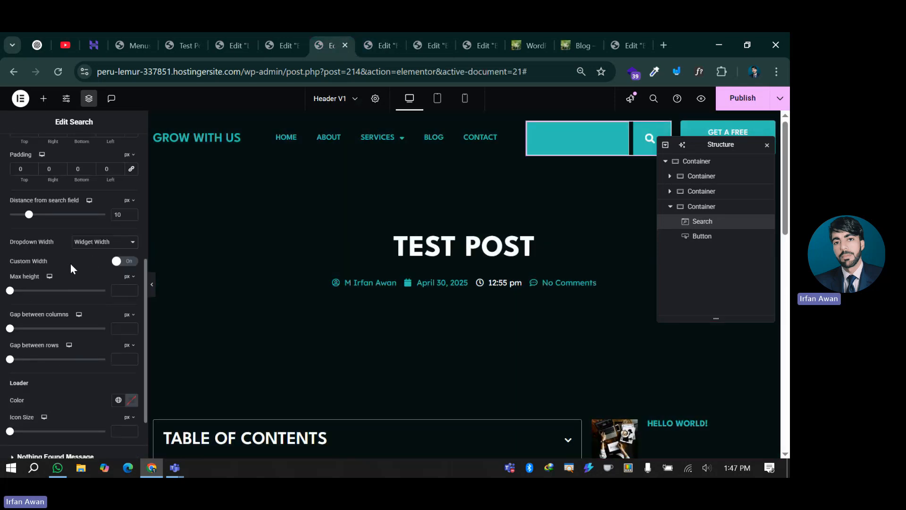
left_click(128, 262)
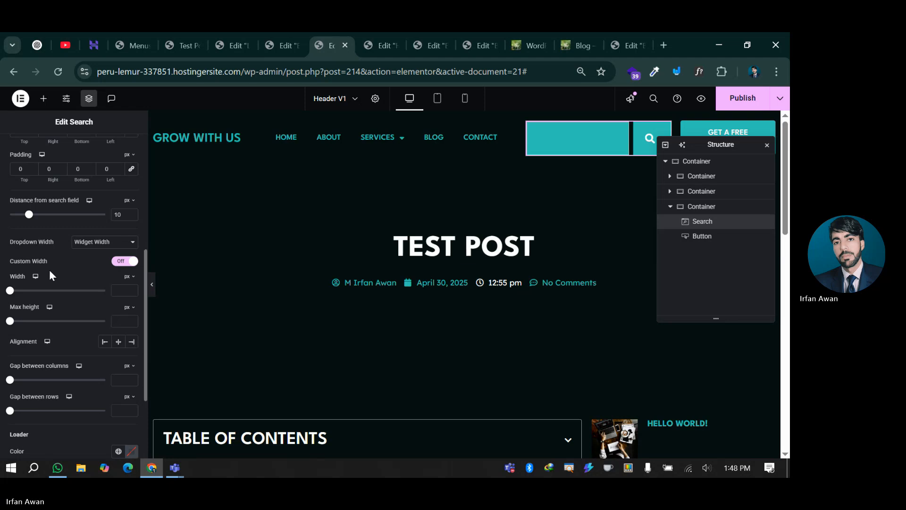
left_click(126, 290)
type("500")
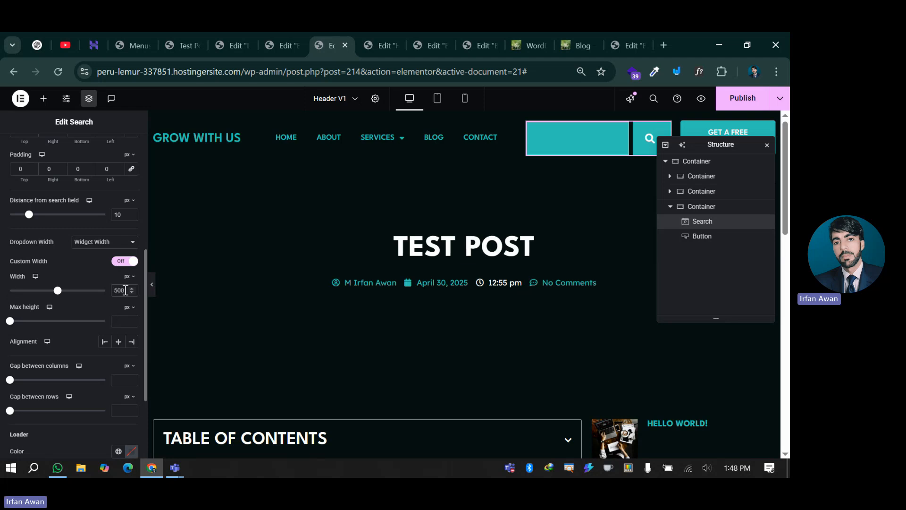
left_click(132, 342)
scroll(100, 377, "down", 3)
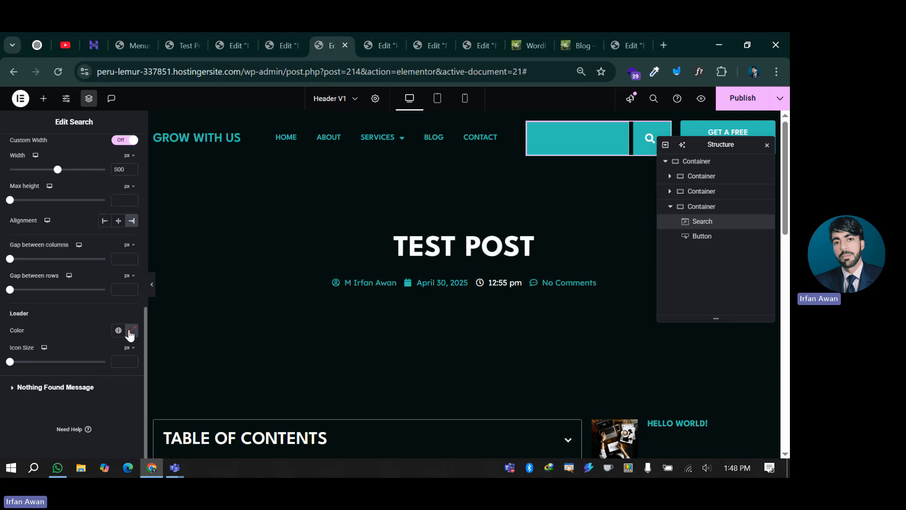
left_click(749, 97)
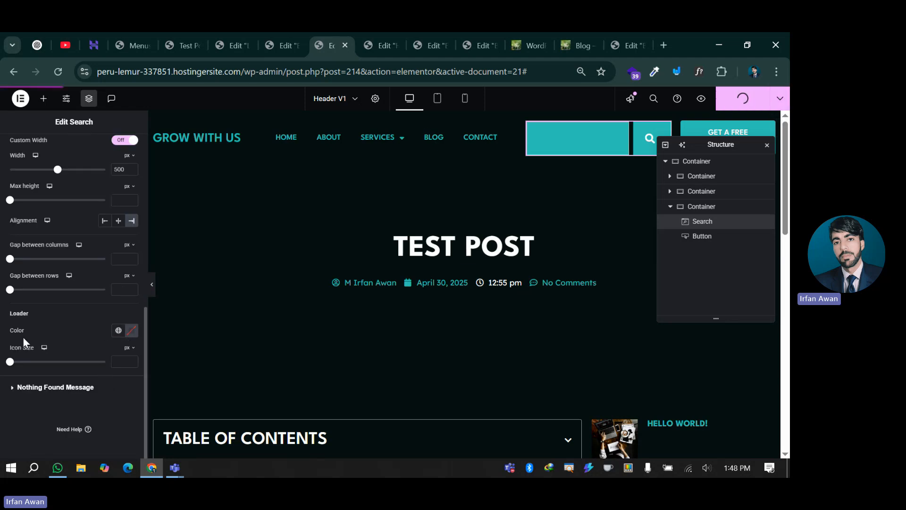
- Reload the live test post page and search for "test" in the header to check the results dropdown
scroll(29, 335, "up", 10)
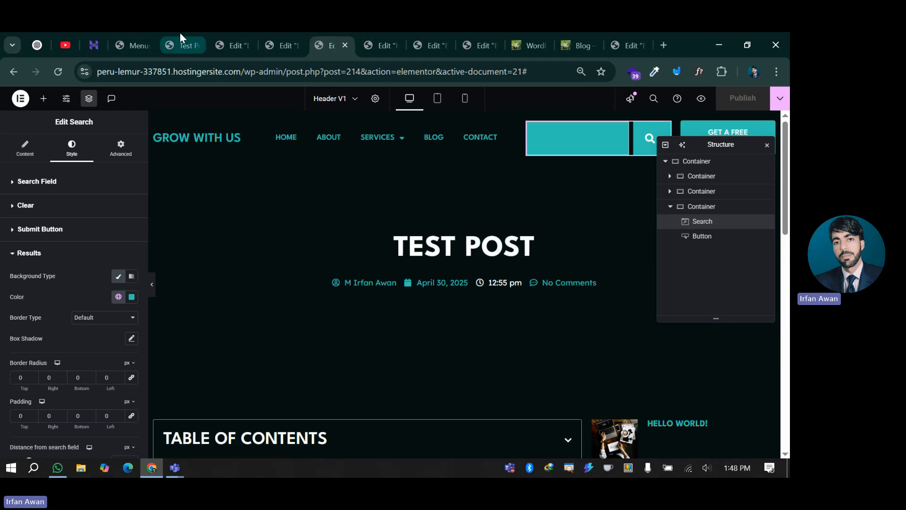
left_click(181, 41)
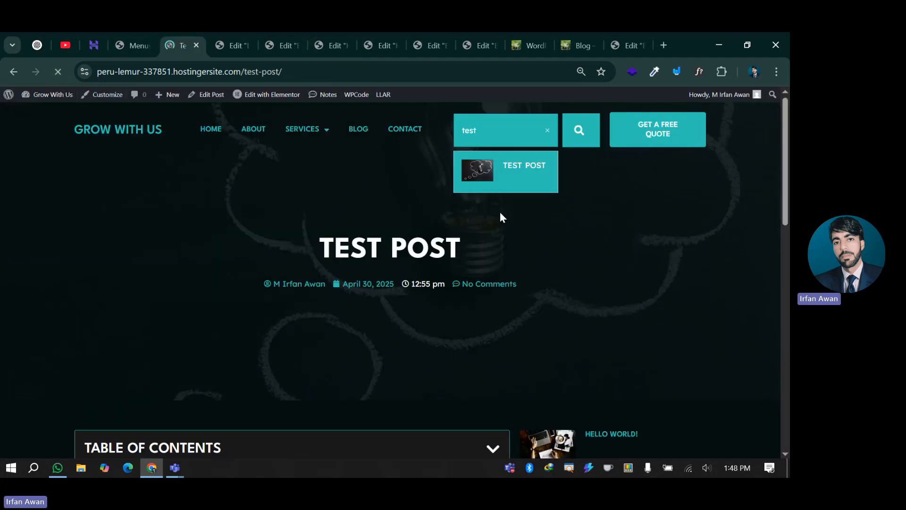
left_click(481, 128)
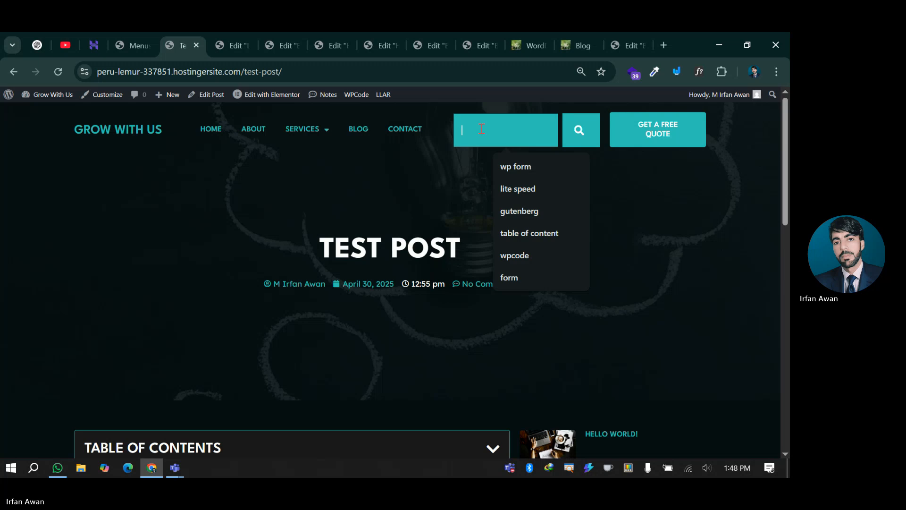
type("test")
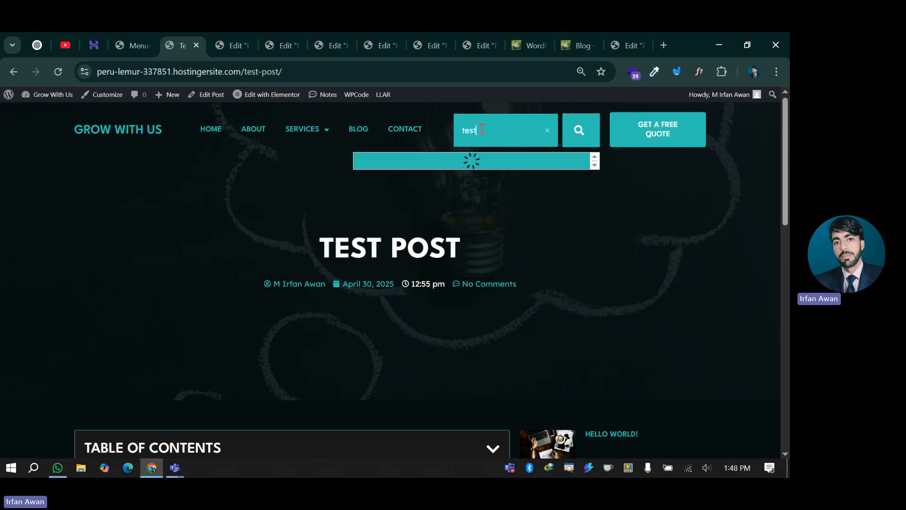
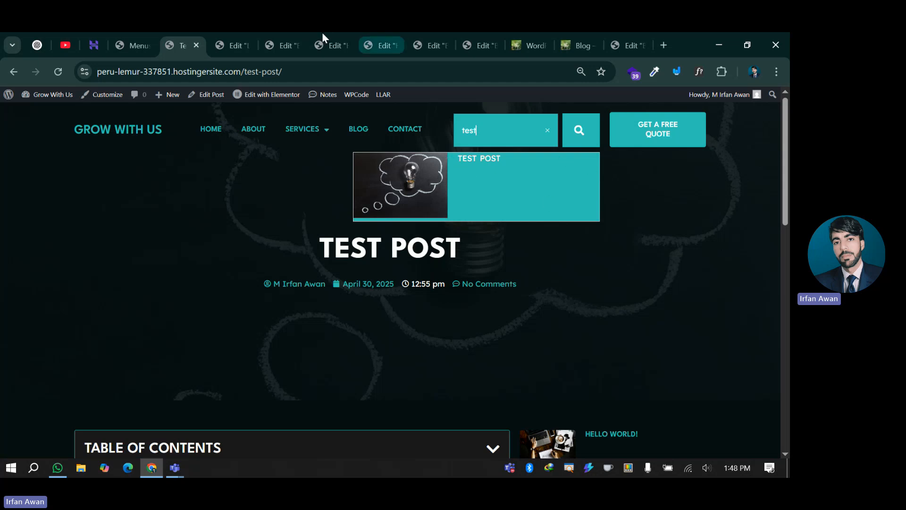
- Apply a bolder, larger global heading font to the Post Title in the Live Search Loop template and publish it
left_click(242, 37)
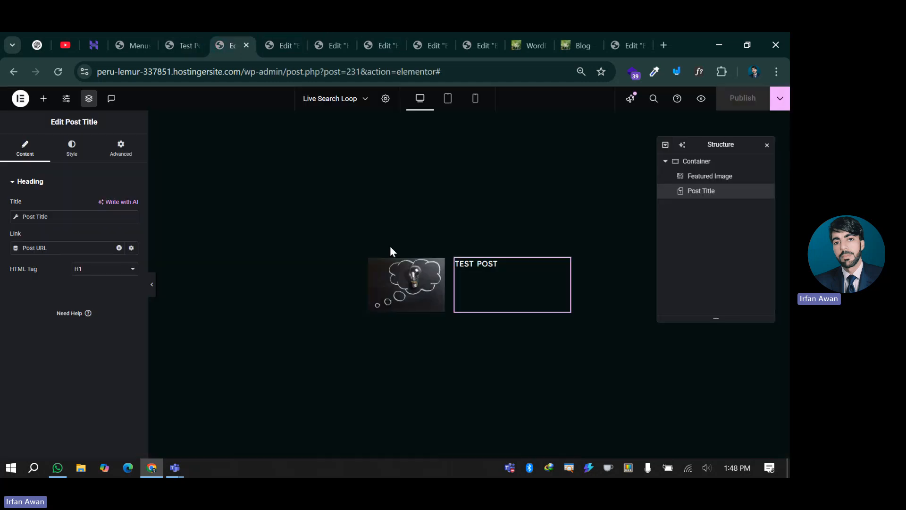
left_click(70, 149)
left_click(119, 233)
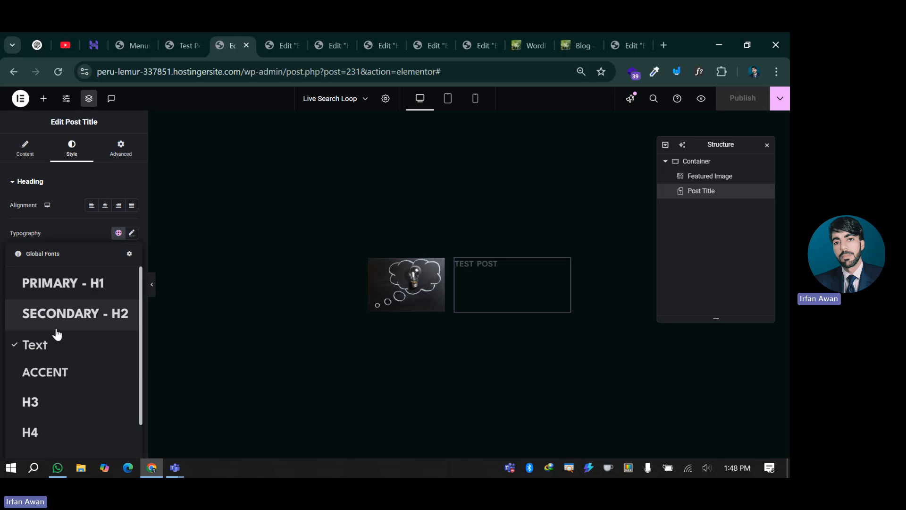
scroll(57, 349, "down", 3)
left_click(51, 439)
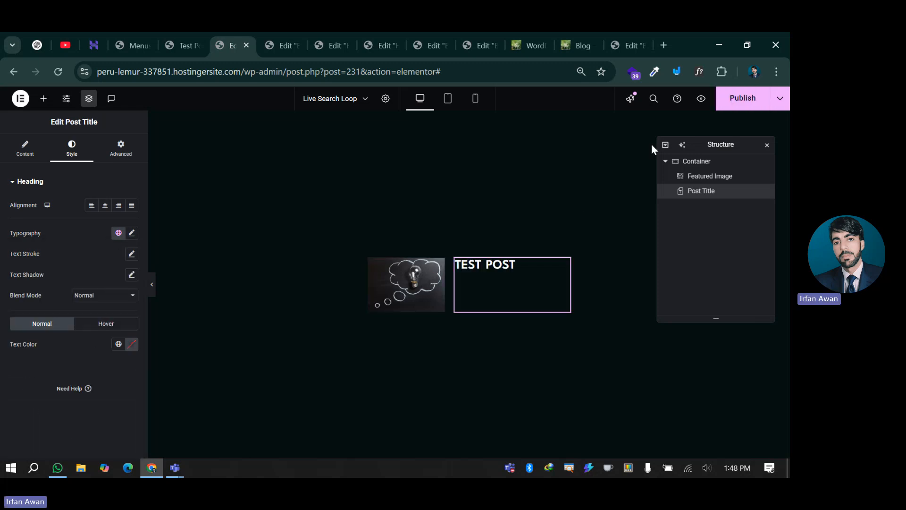
left_click(743, 97)
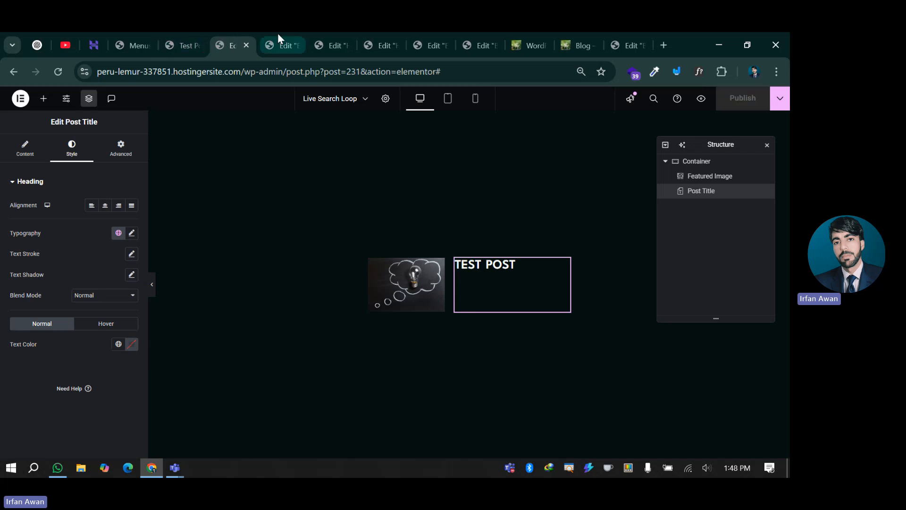
- Go to the draft Elementor search results template and select its "Our Latest Blogs" heading
left_click(184, 33)
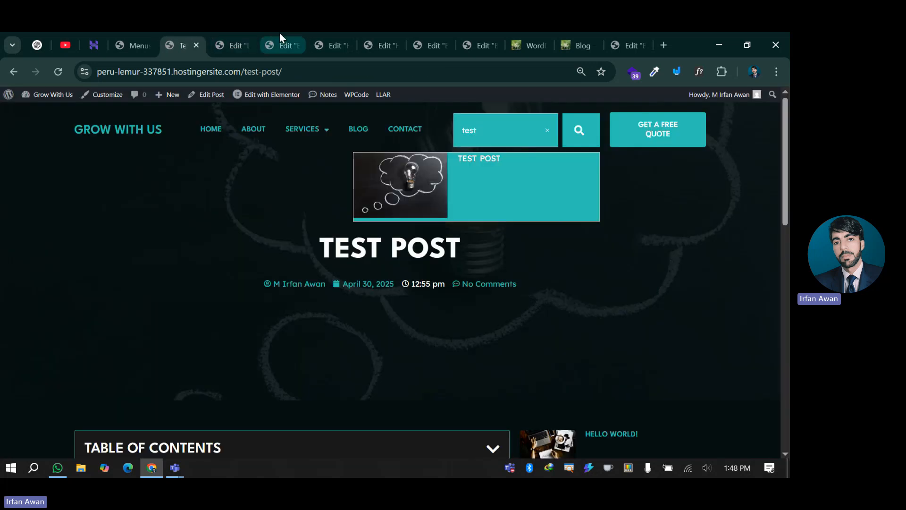
left_click(279, 32)
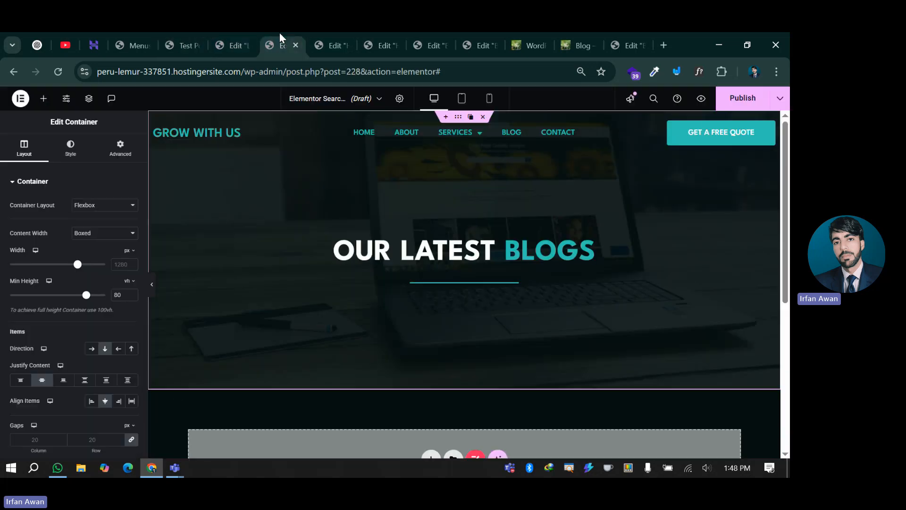
left_click(485, 251)
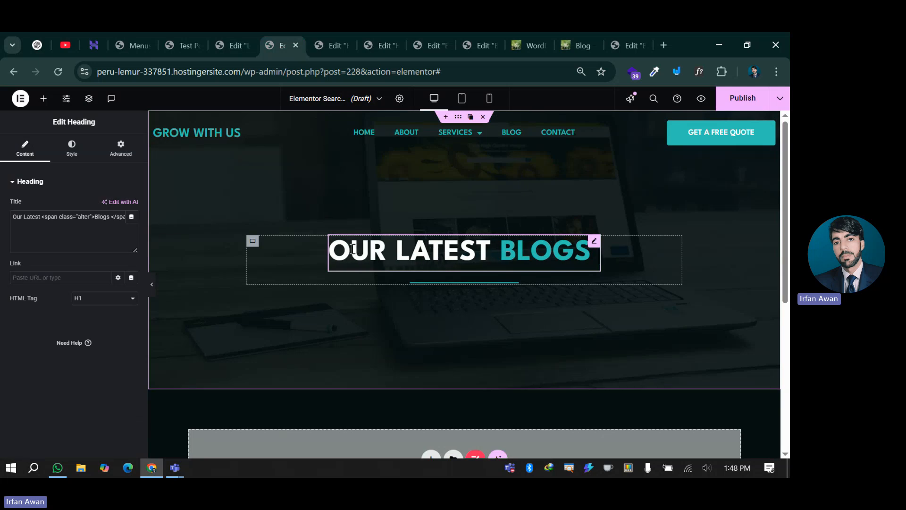
- Submit the "test" search on the live test post page and examine the results page's heading and listed posts
left_click(179, 41)
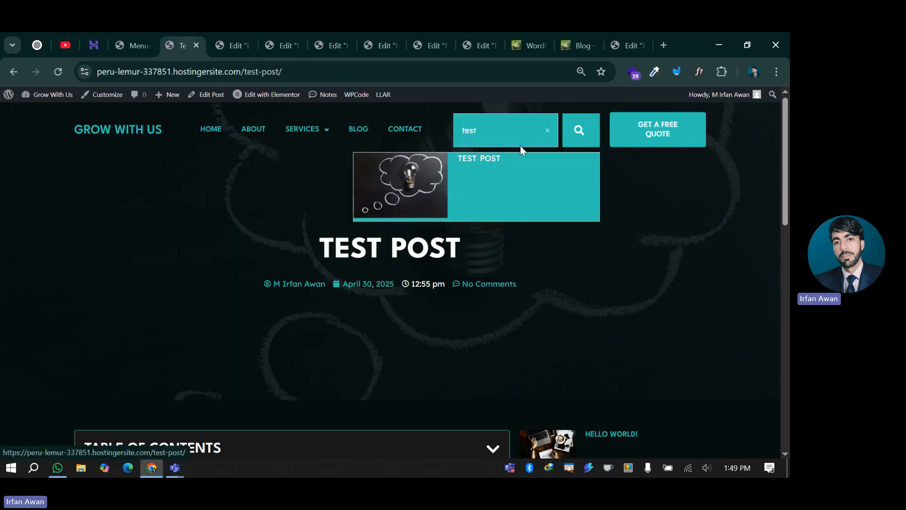
left_click(577, 136)
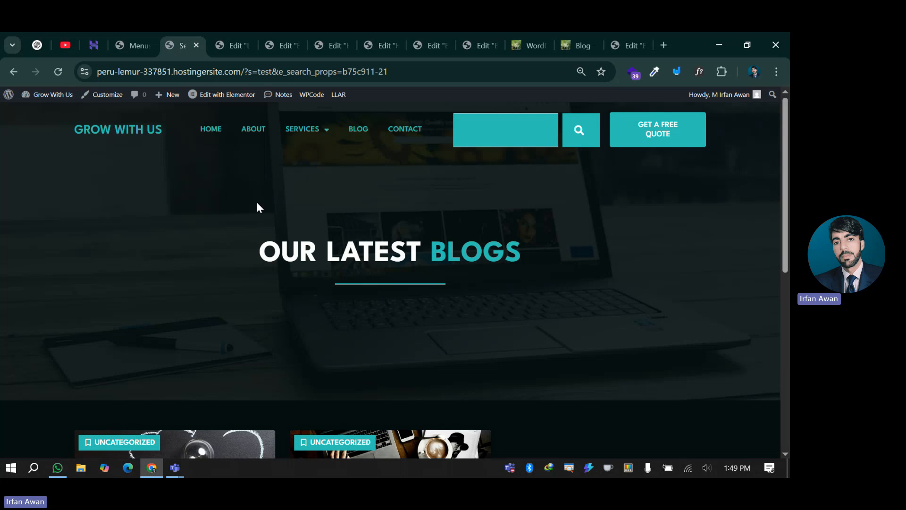
left_click(485, 130)
left_click(492, 253)
triple_click(556, 253)
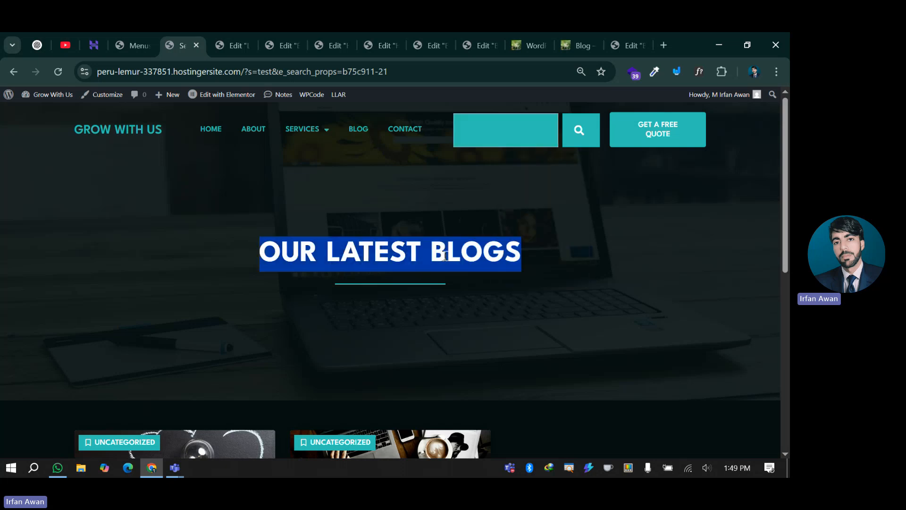
left_click(425, 219)
scroll(331, 333, "down", 3)
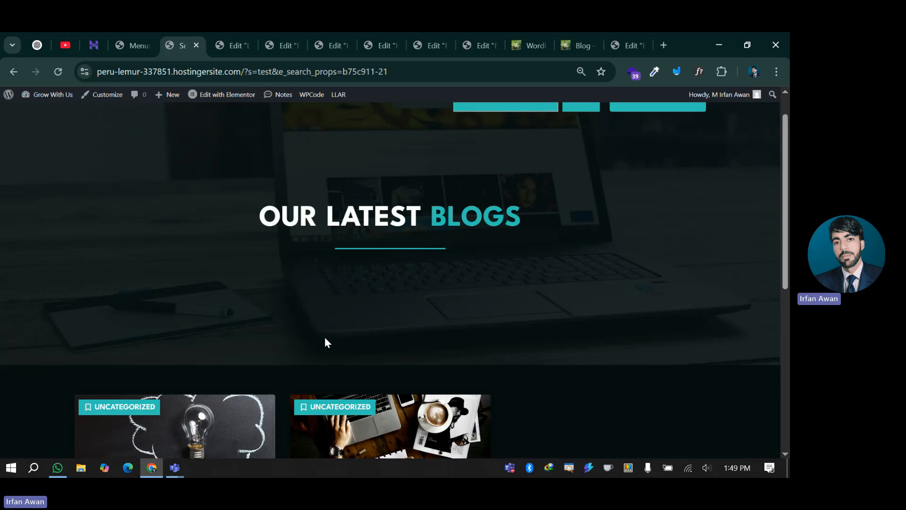
scroll(361, 241, "down", 4)
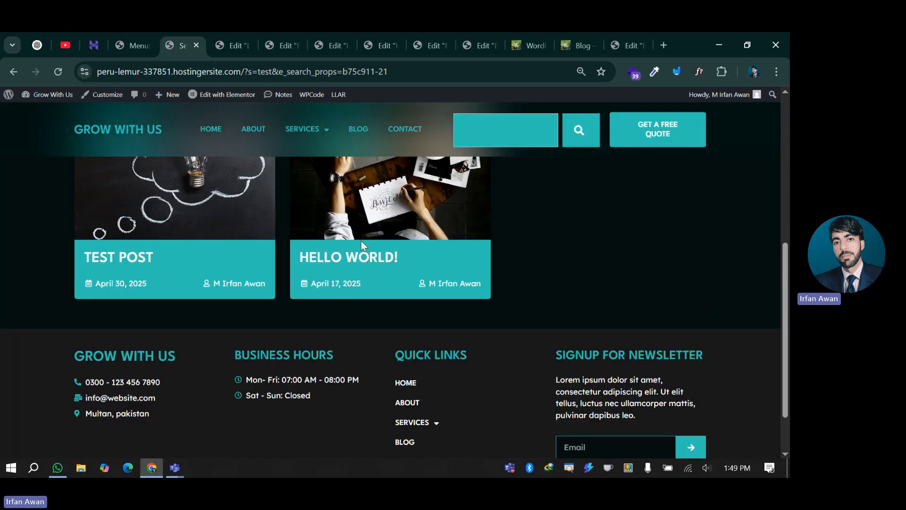
- Clear the title text of the "Our Latest Blogs" heading in the search results template
left_click(279, 45)
triple_click(72, 216)
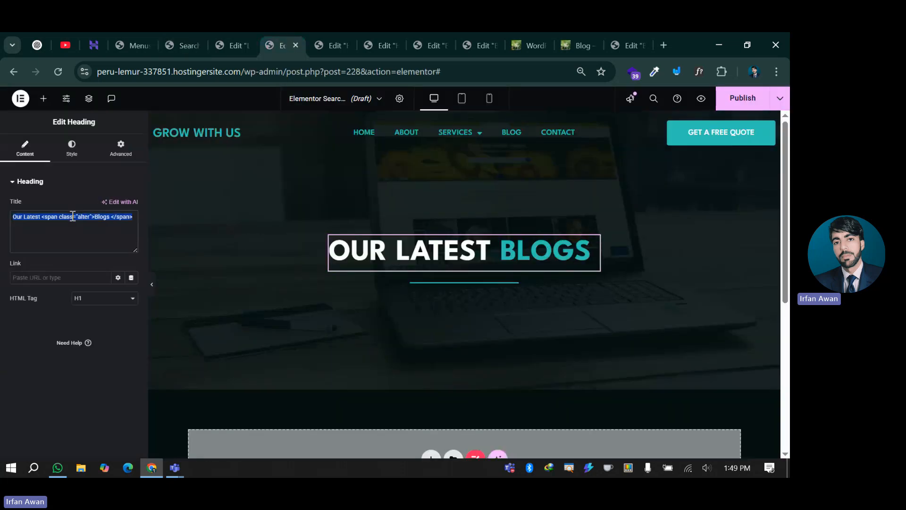
key("BackSpace")
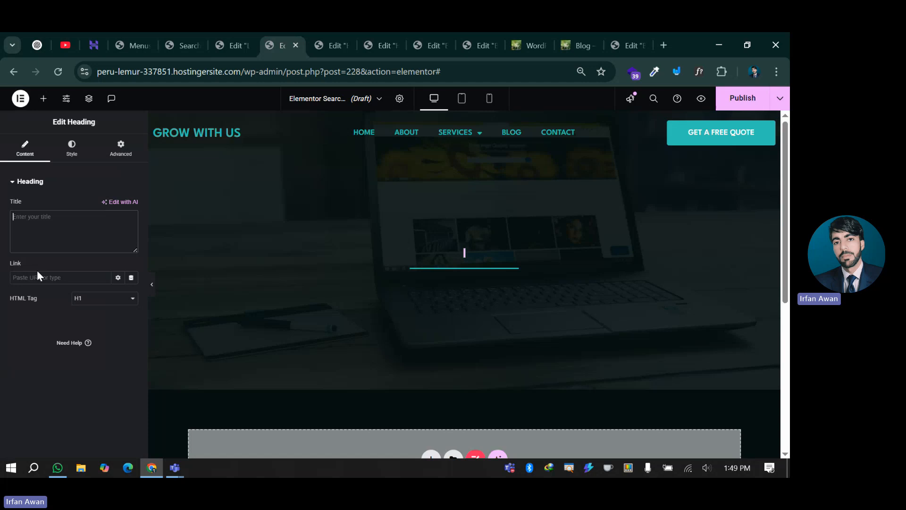
left_click(131, 278)
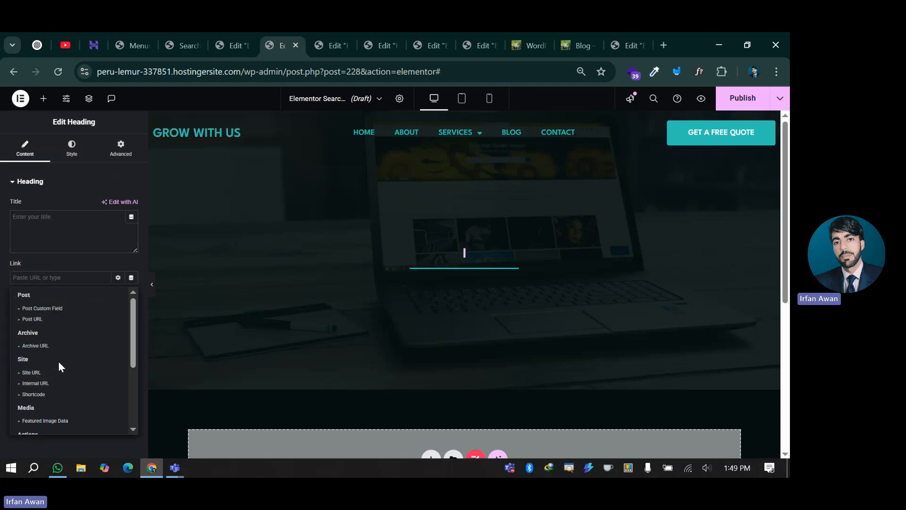
scroll(59, 363, "down", 3)
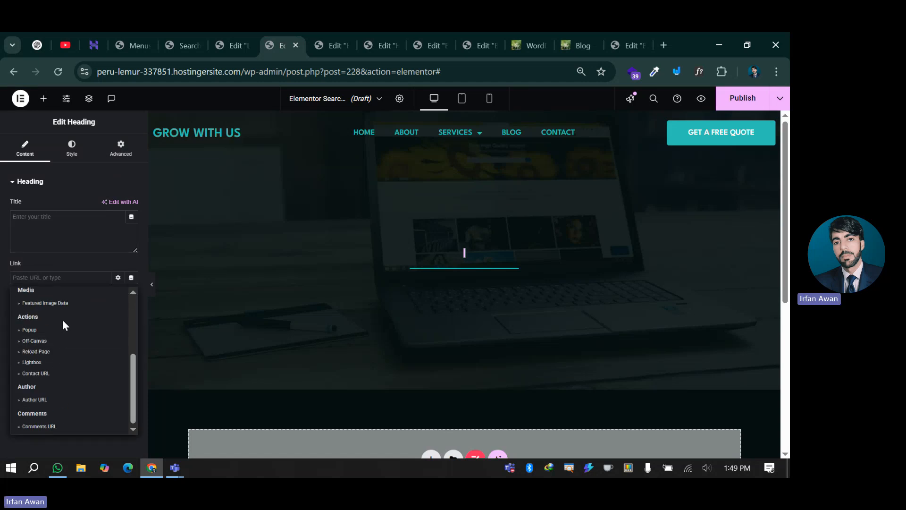
scroll(81, 374, "up", 2)
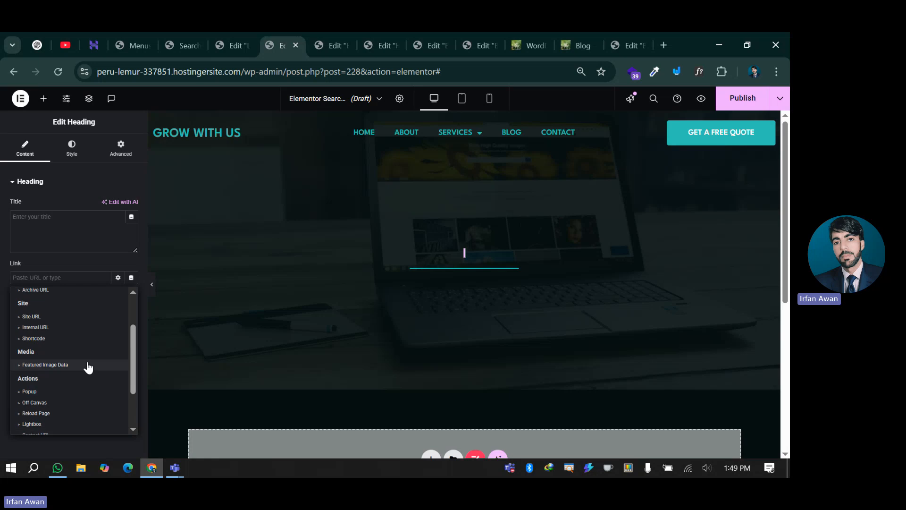
scroll(87, 363, "up", 2)
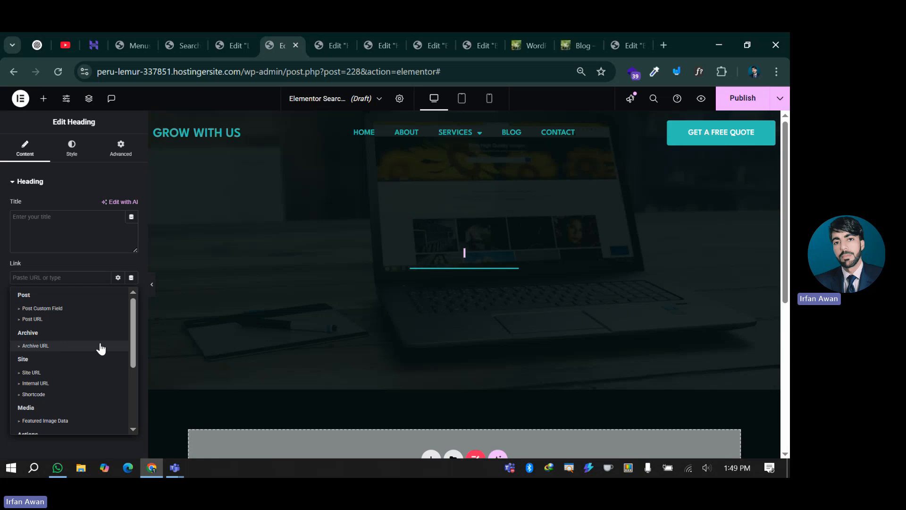
scroll(59, 375, "down", 2)
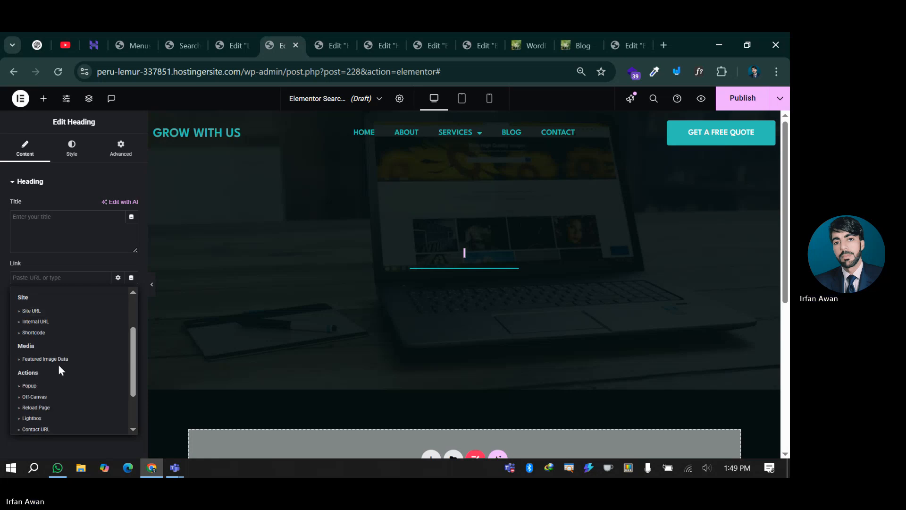
- Assign the Request Parameter dynamic tag to the search results heading's title
left_click(131, 217)
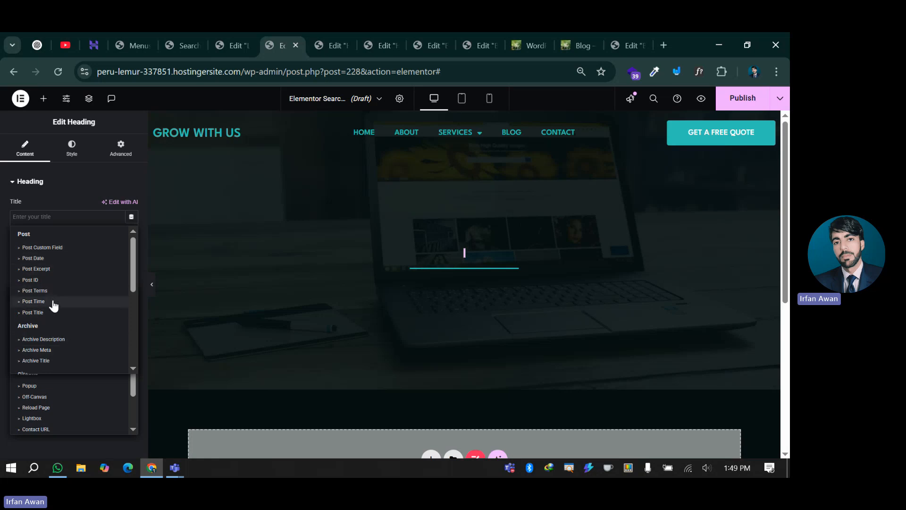
scroll(59, 288, "down", 1)
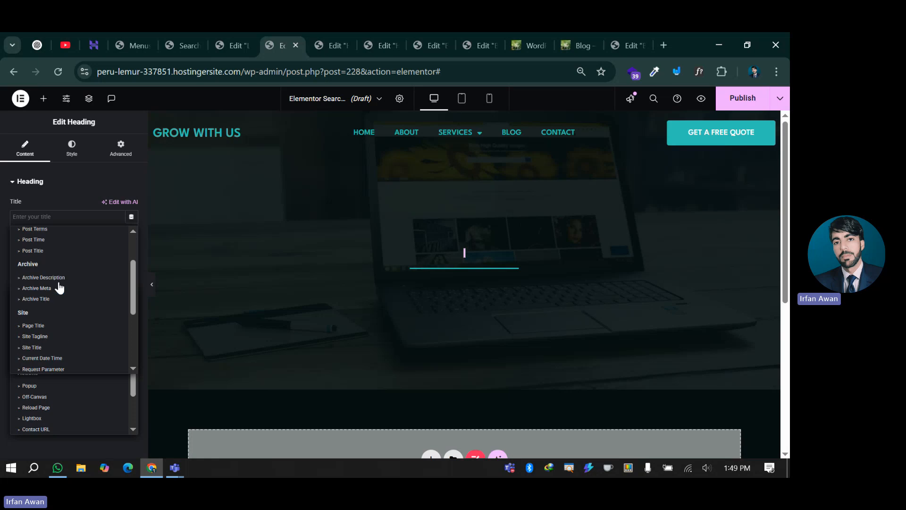
scroll(60, 330, "down", 1)
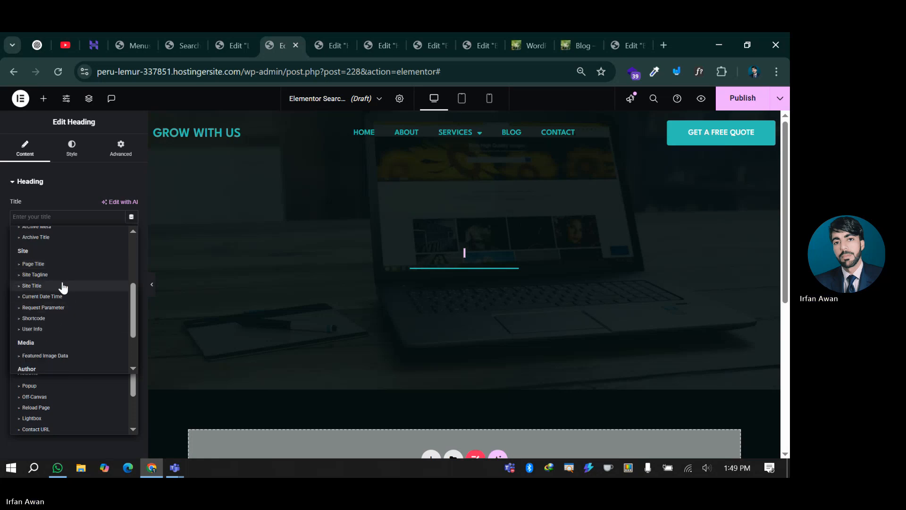
scroll(60, 334, "down", 1)
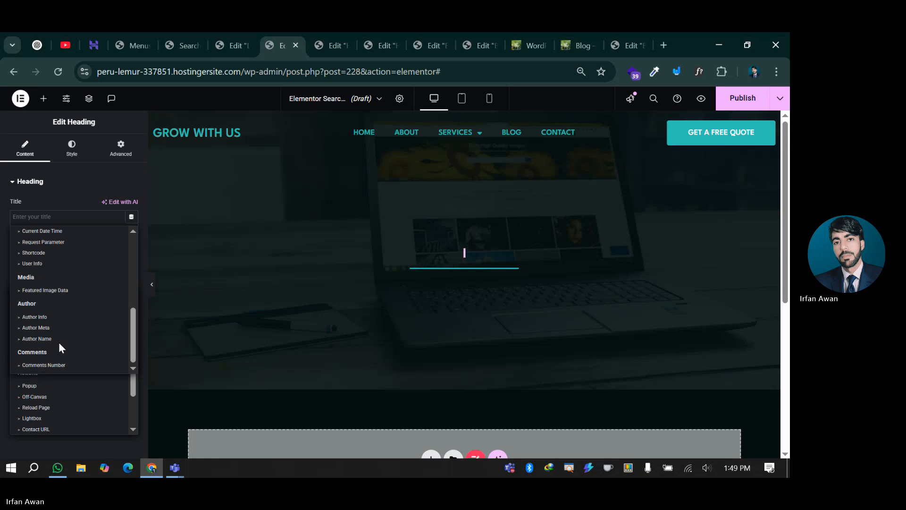
scroll(61, 325, "up", 3)
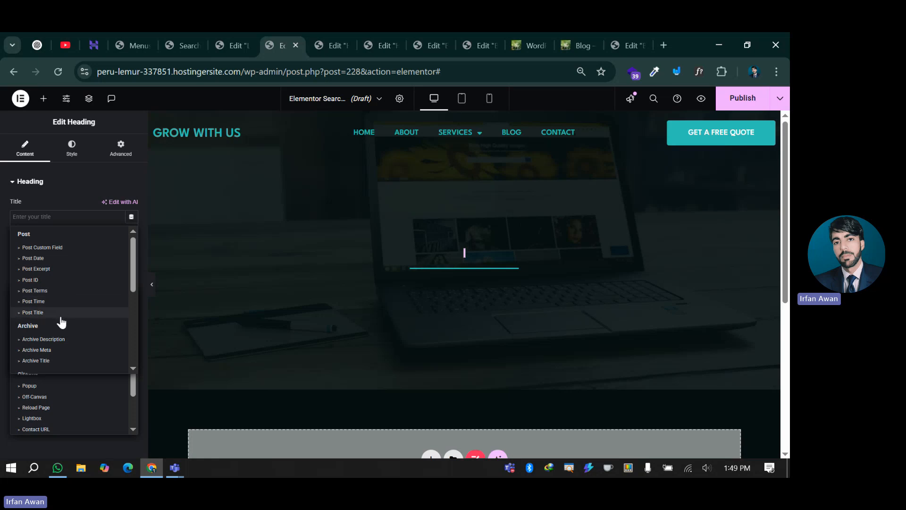
scroll(77, 344, "down", 2)
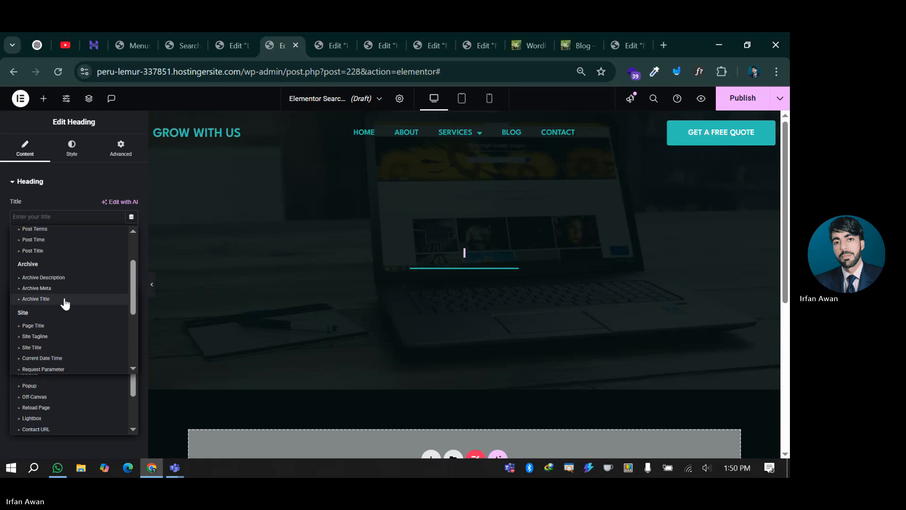
scroll(67, 342, "down", 2)
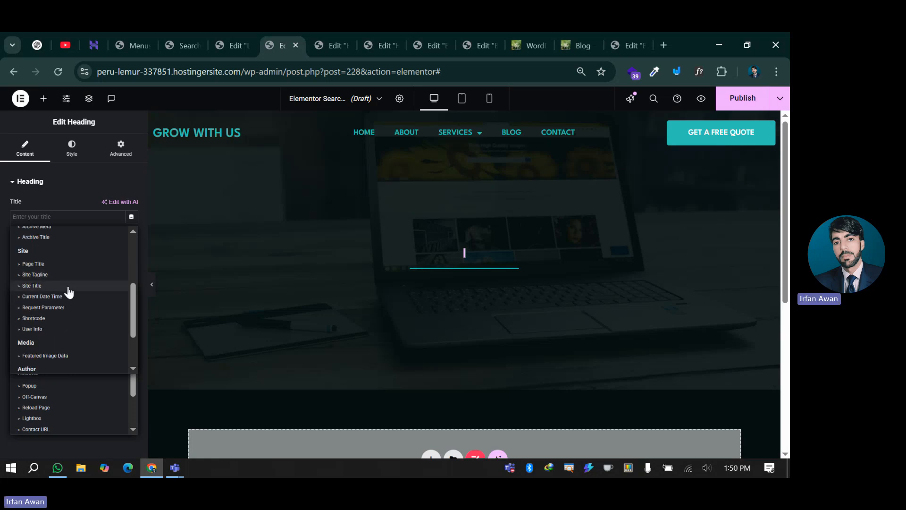
scroll(58, 317, "down", 2)
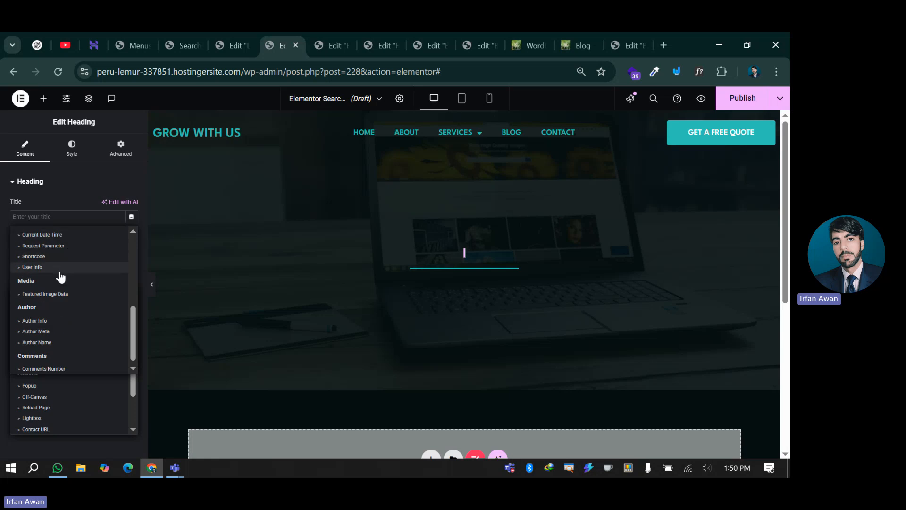
left_click(55, 246)
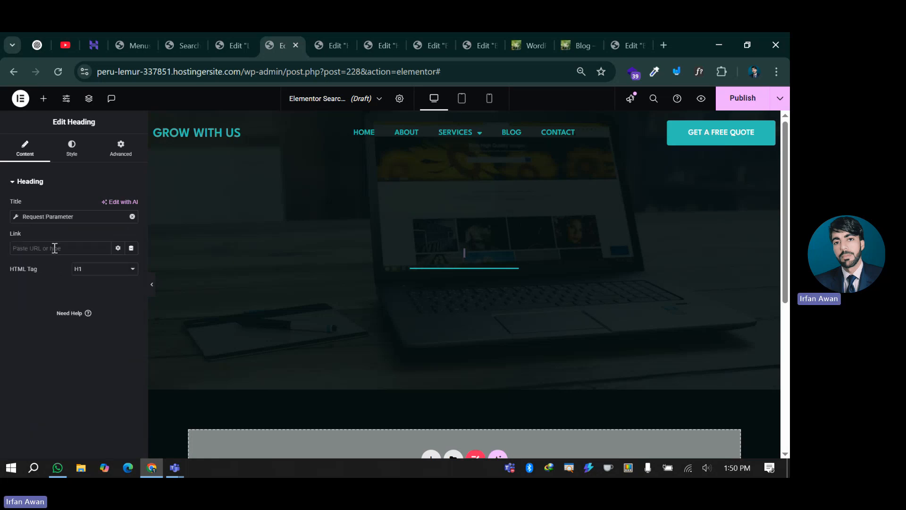
- Review the Request Parameter tag's type choices and advanced options, keeping the type as Get
left_click(52, 213)
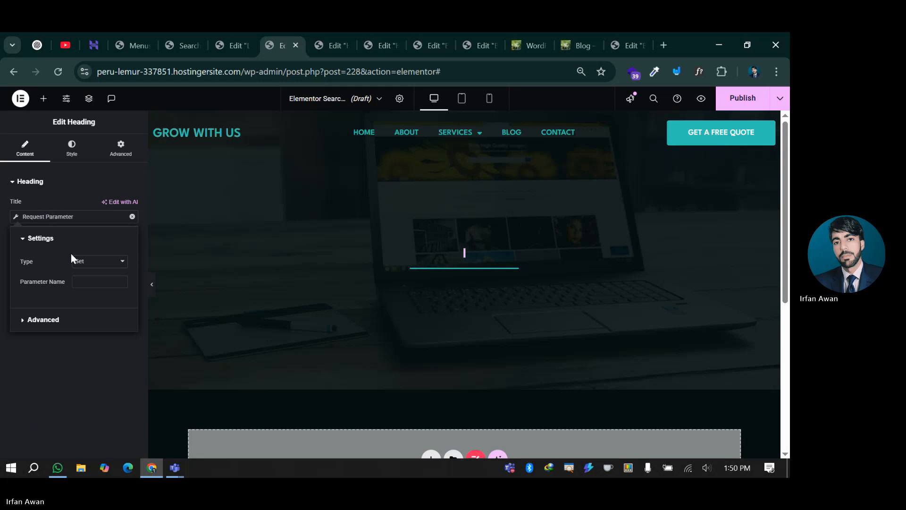
left_click(86, 269)
left_click(84, 269)
left_click(84, 269)
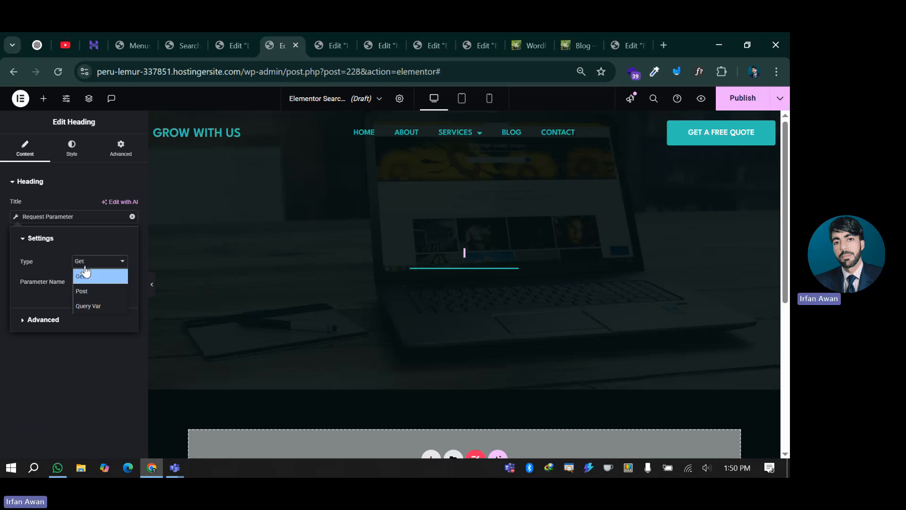
left_click(81, 276)
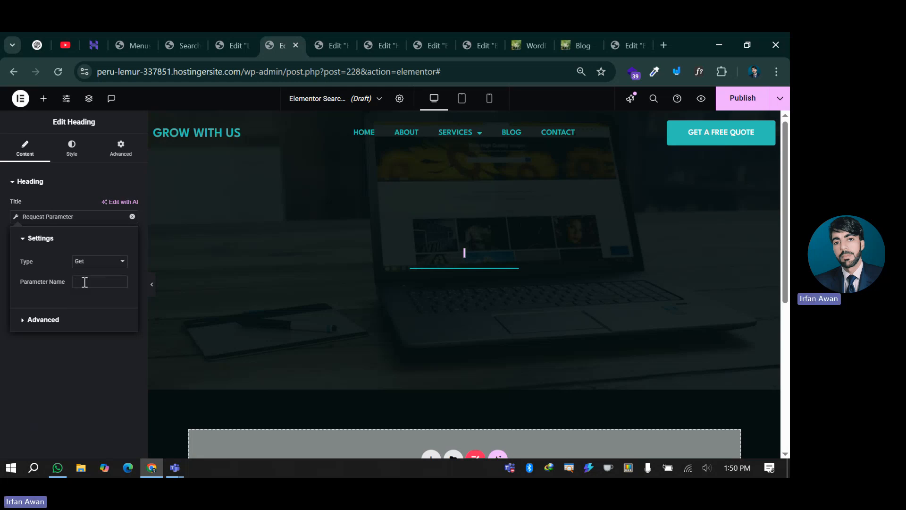
left_click(45, 319)
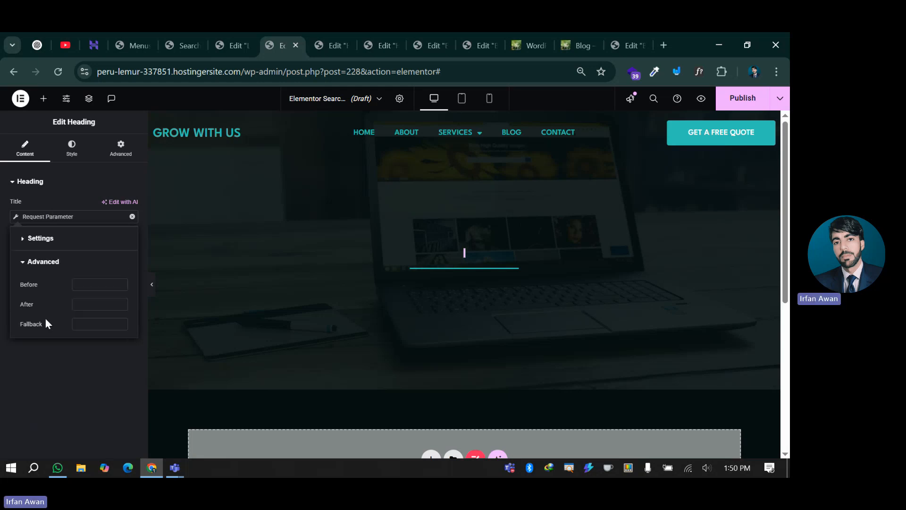
left_click(61, 376)
- Publish the search results template with the display condition Include: Search Results
left_click(739, 97)
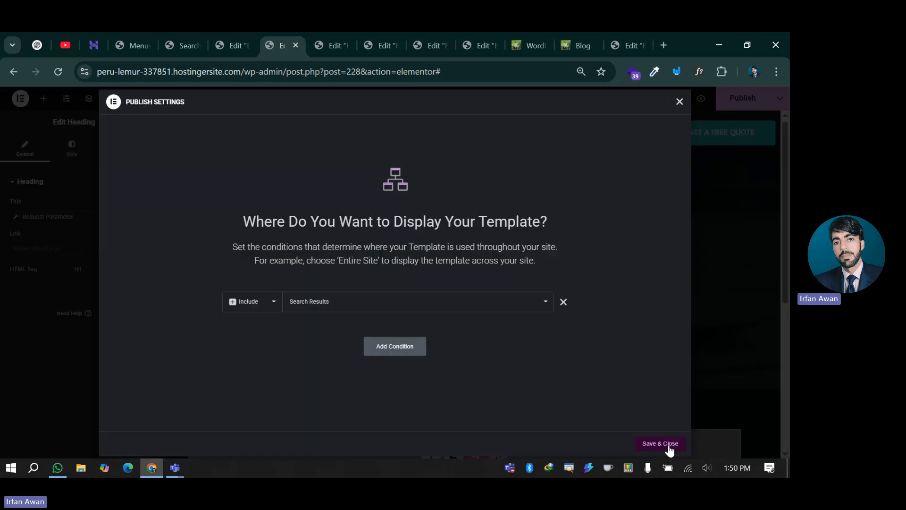
left_click(669, 446)
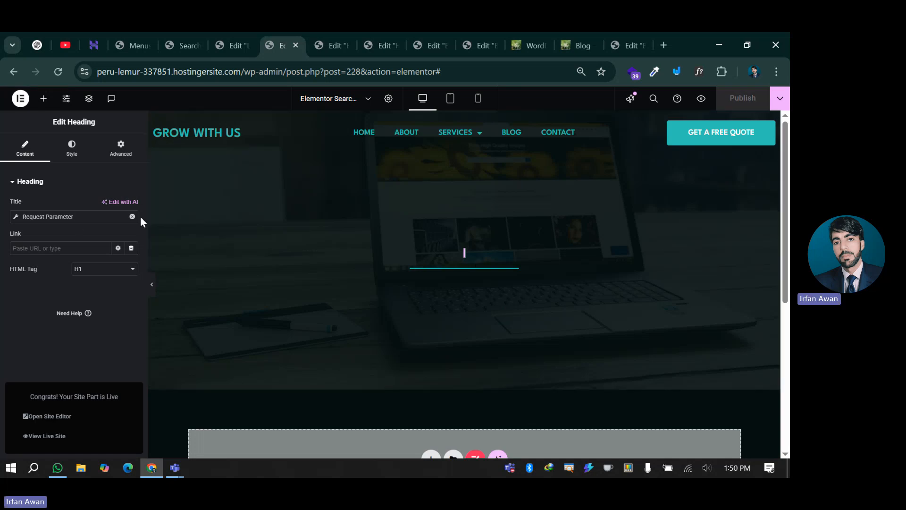
- Remove the dynamic tag from the heading's title, browse the available tags, and assign Request Parameter again
left_click(62, 216)
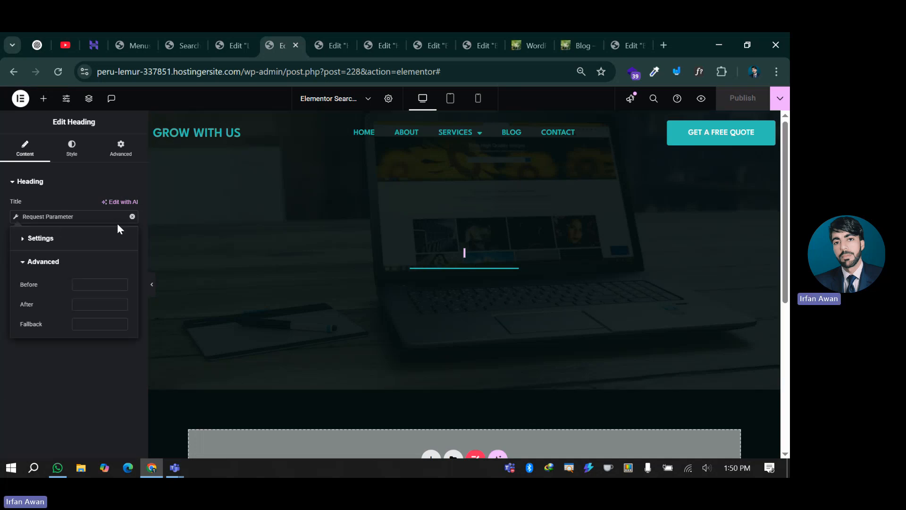
left_click(132, 216)
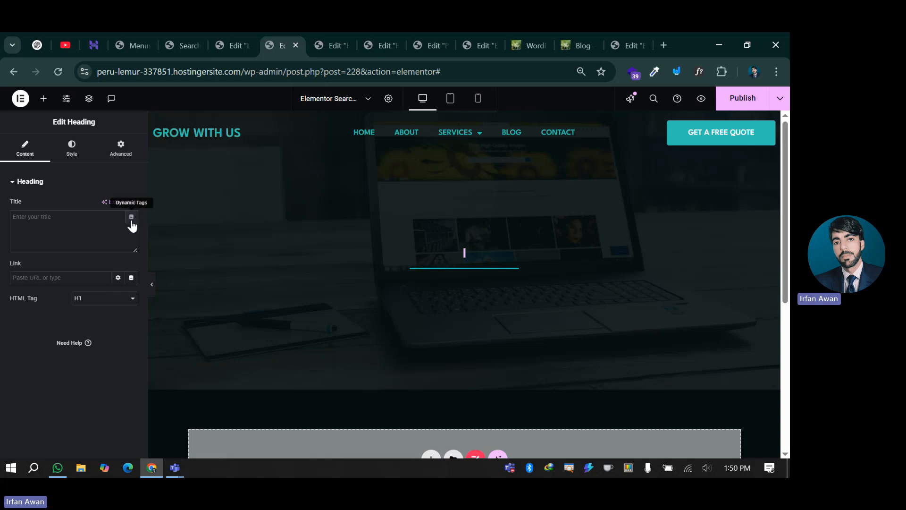
left_click(131, 218)
scroll(63, 286, "up", 3)
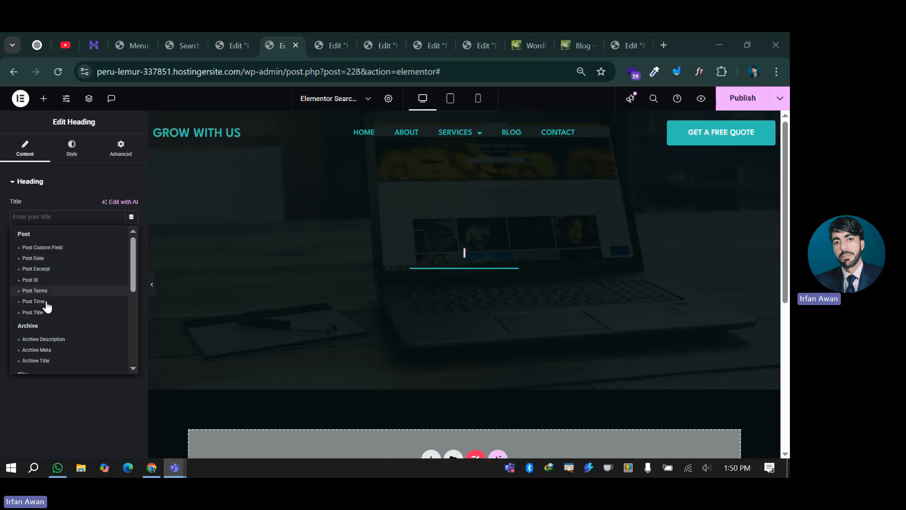
scroll(53, 314, "down", 3)
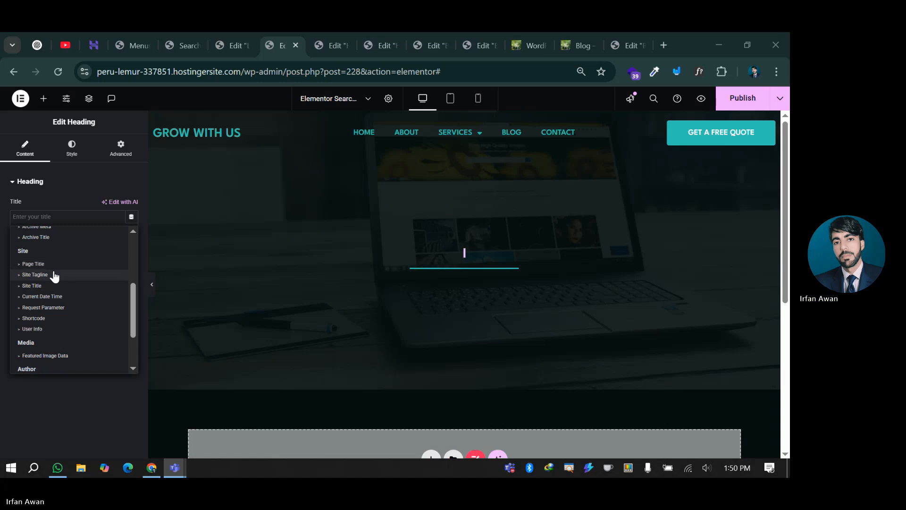
scroll(55, 302, "down", 2)
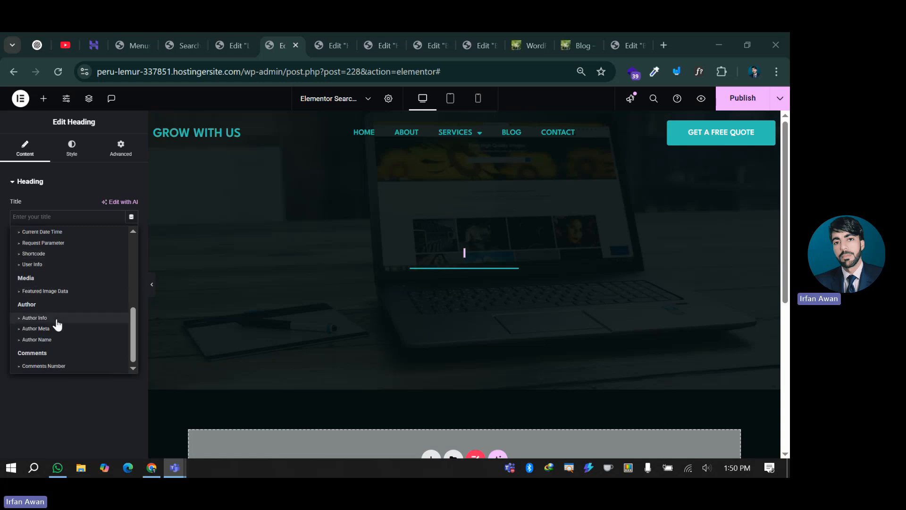
scroll(64, 309, "up", 2)
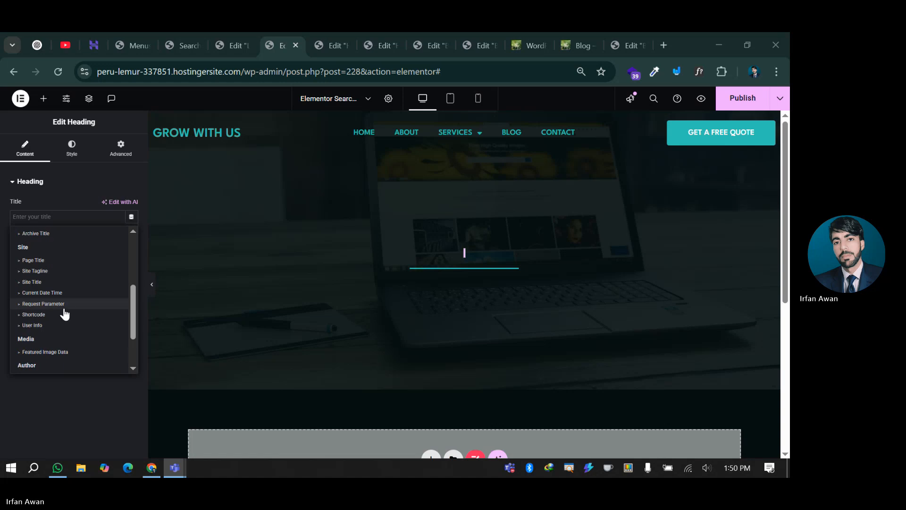
left_click(52, 305)
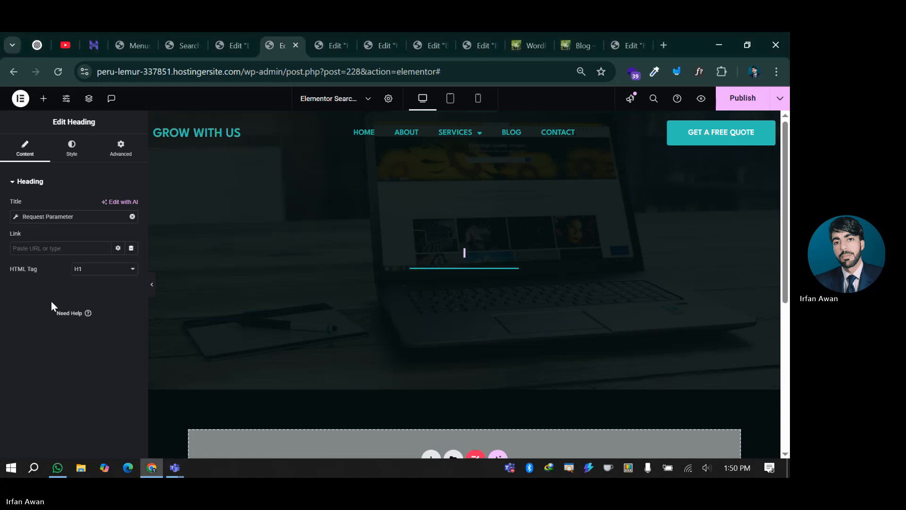
- Try the Query Var type for the title's Request Parameter tag and set the type to Post
left_click(64, 216)
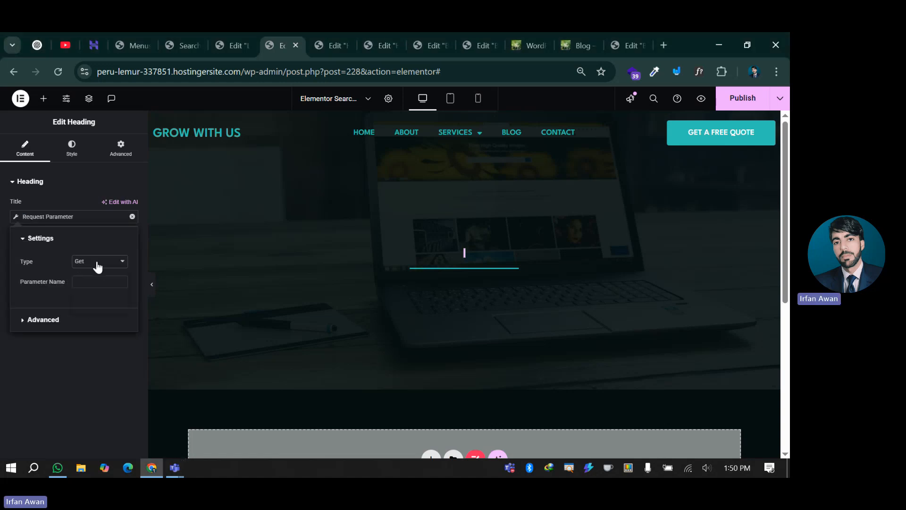
left_click(96, 262)
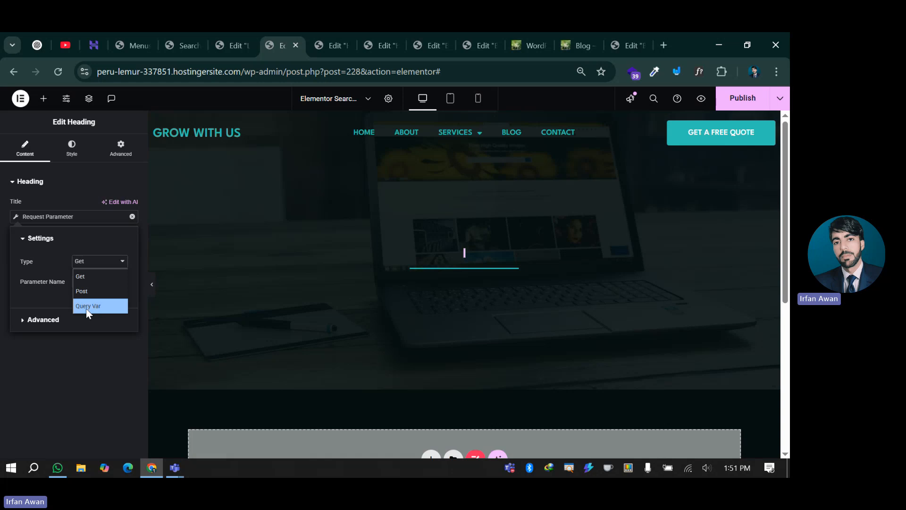
left_click(88, 306)
left_click(95, 261)
left_click(97, 291)
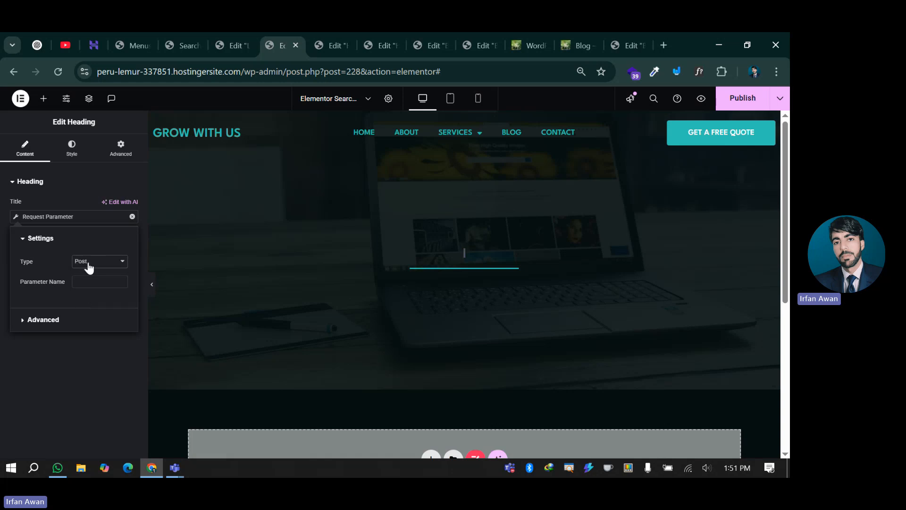
left_click(88, 263)
left_click(51, 264)
left_click(62, 376)
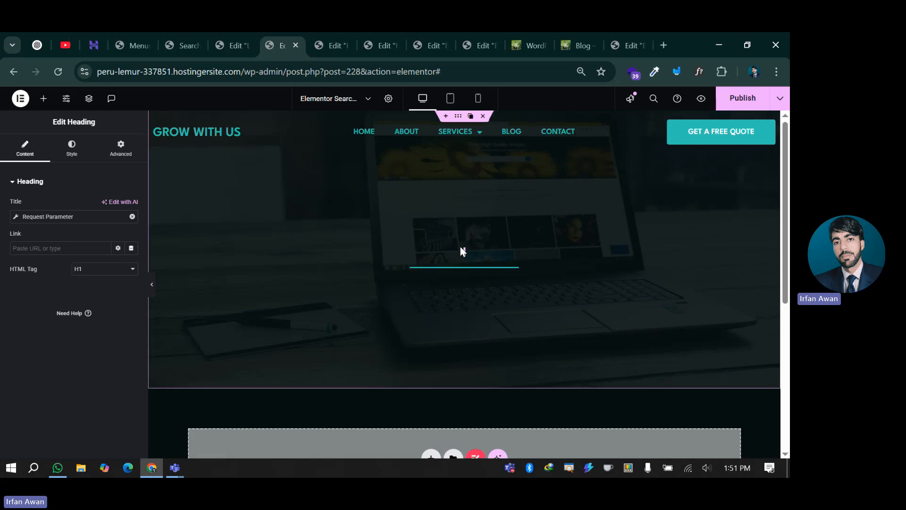
- Look over the Archive widgets available for the template and reselect the heading in the hero section
scroll(436, 279, "down", 3)
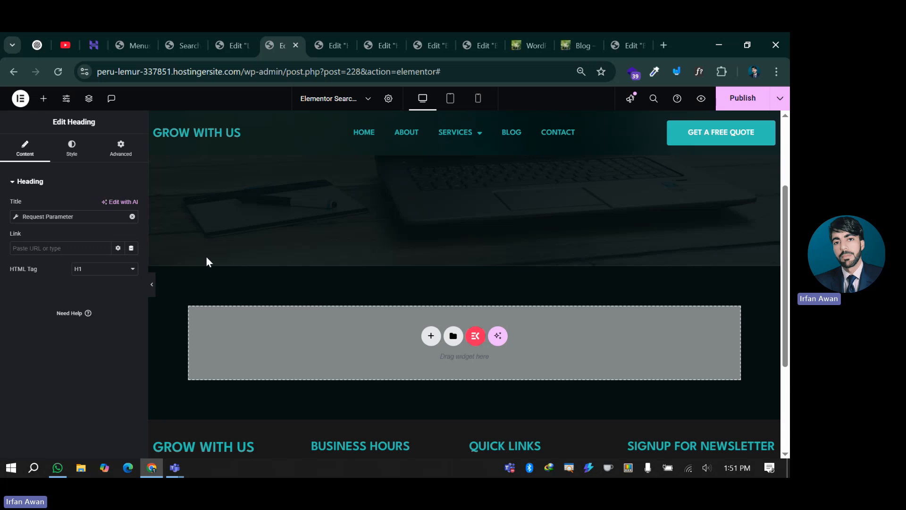
left_click(44, 100)
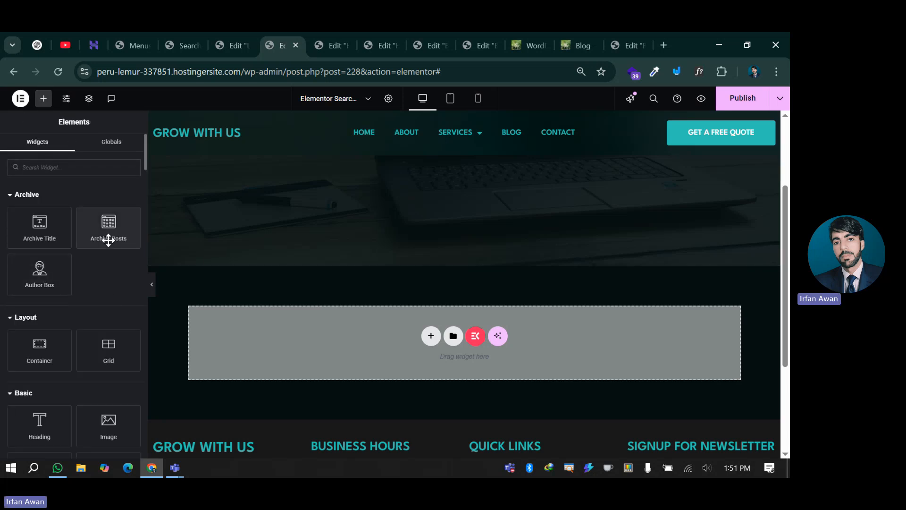
left_click_drag(104, 225, 414, 252)
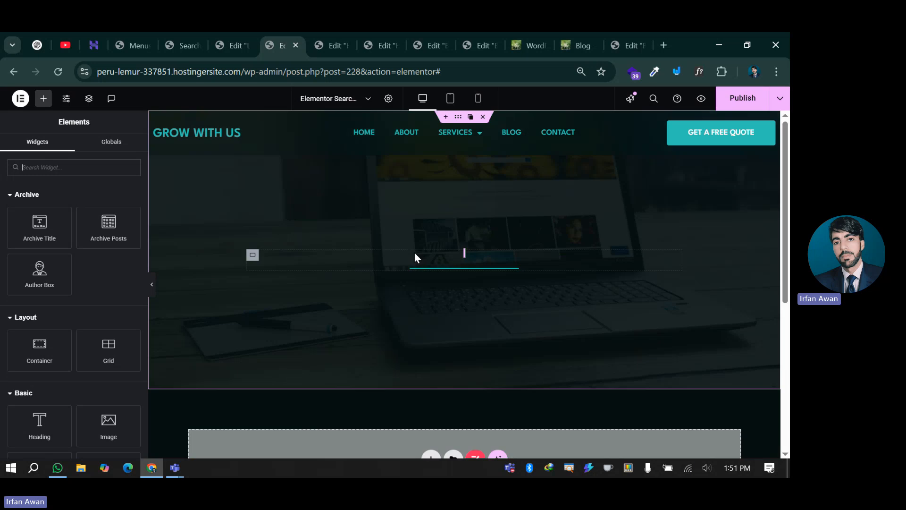
left_click(465, 256)
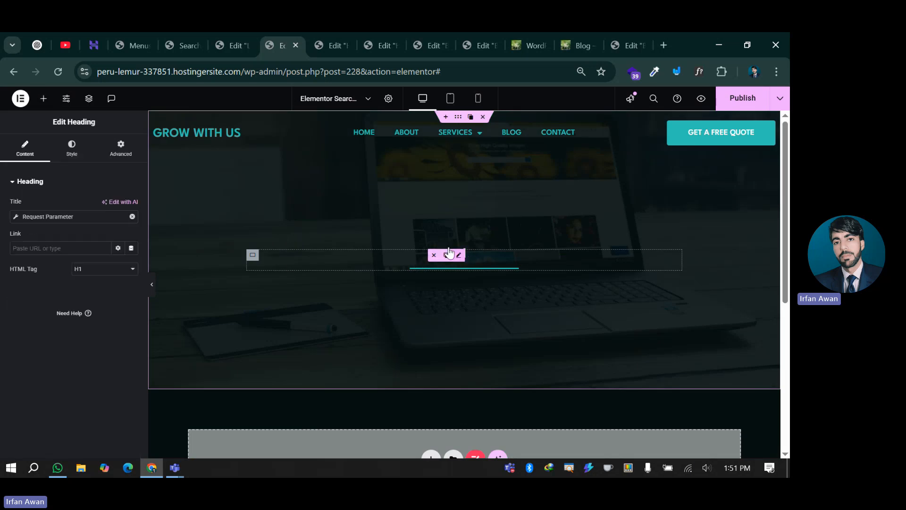
- Replace the Request Parameter tag on the hero heading's title with the Archive Title dynamic tag
left_click(132, 217)
left_click(131, 217)
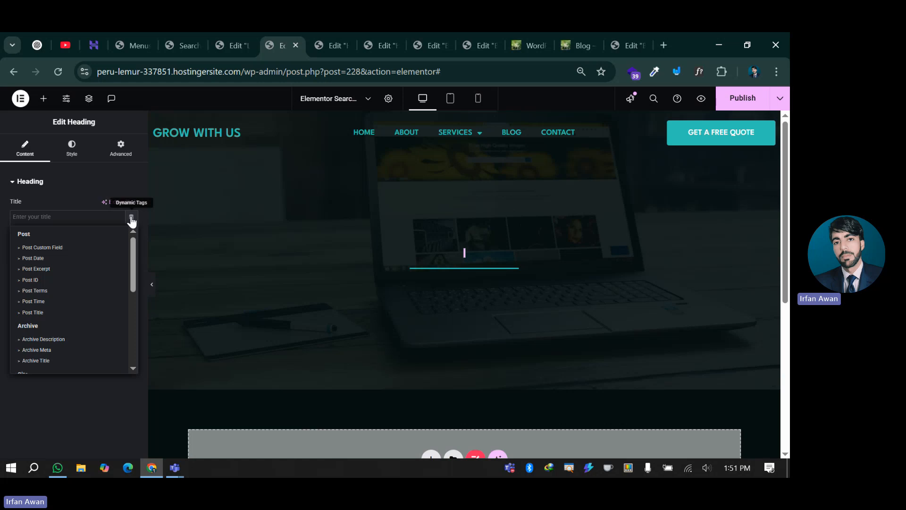
scroll(60, 312, "down", 3)
scroll(57, 279, "up", 2)
left_click(57, 295)
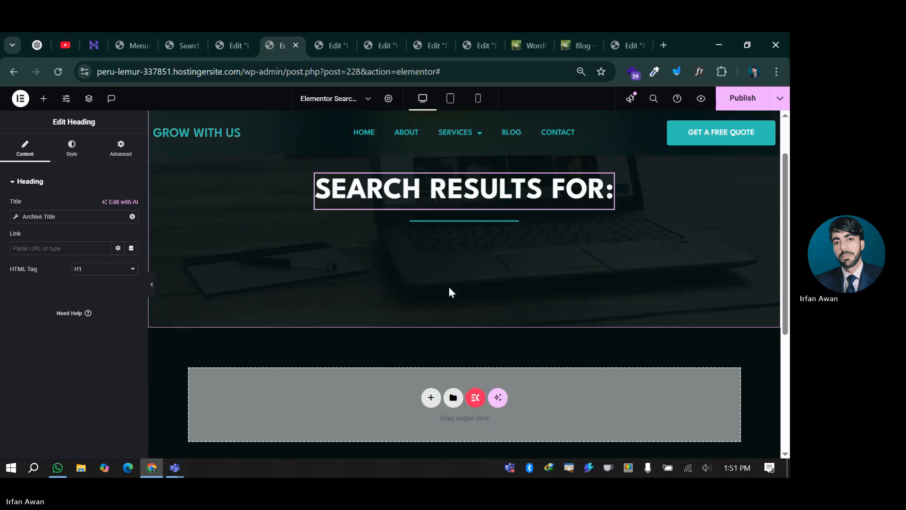
- Add a new single-column Flexbox container with downward direction below the hero section
scroll(416, 326, "down", 3)
left_click(431, 337)
left_click(423, 356)
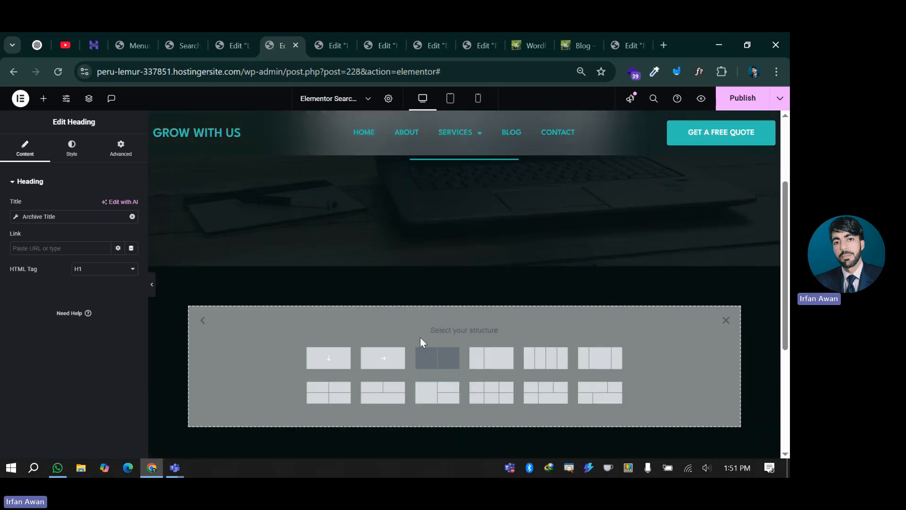
left_click(326, 358)
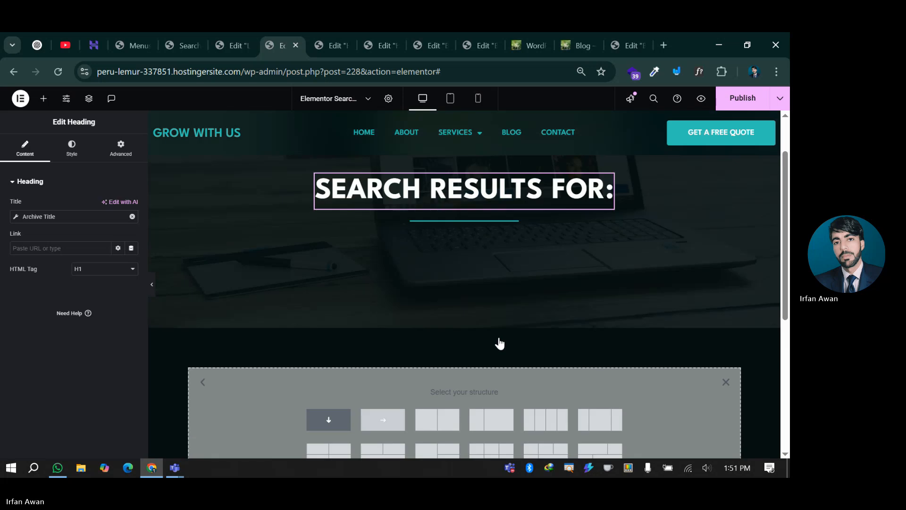
scroll(493, 336, "down", 1)
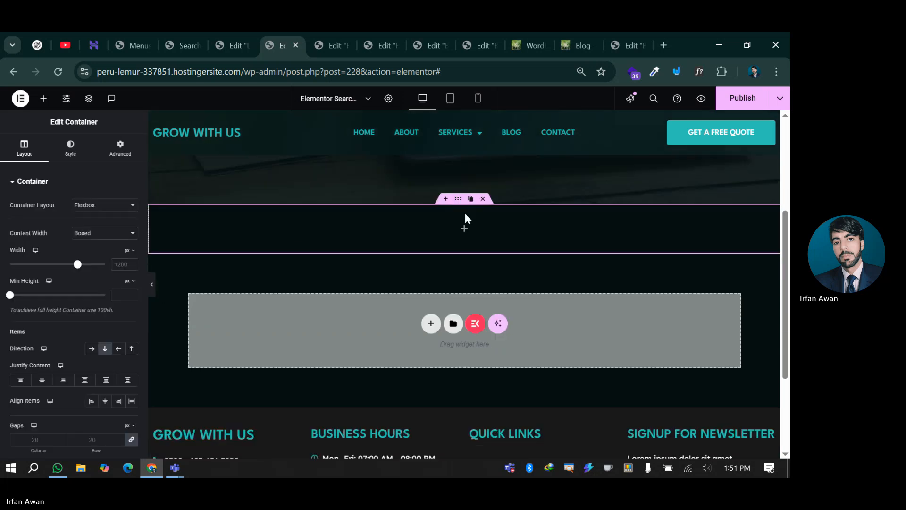
- Set the new container's padding in rem to 6 top, 1 right, 6 bottom and 1 left
left_click(124, 159)
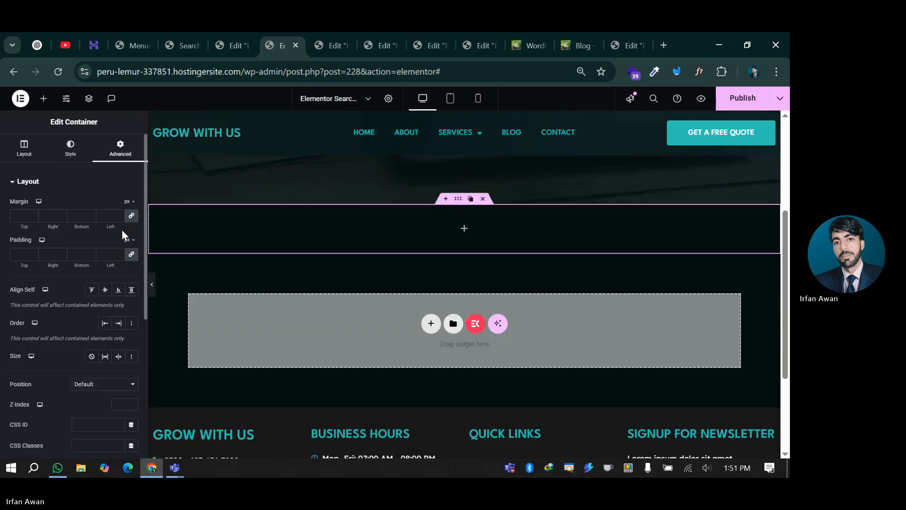
left_click(127, 239)
left_click(126, 272)
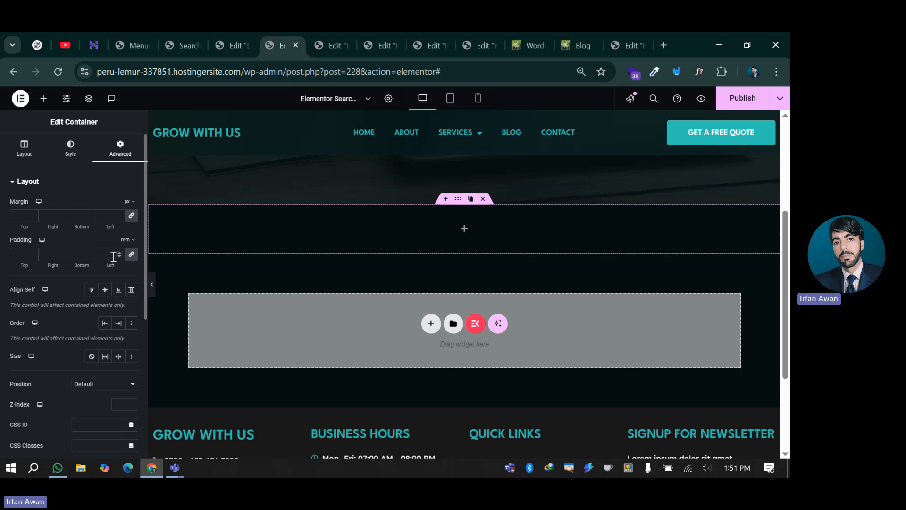
left_click(113, 256)
type("1")
left_click(131, 257)
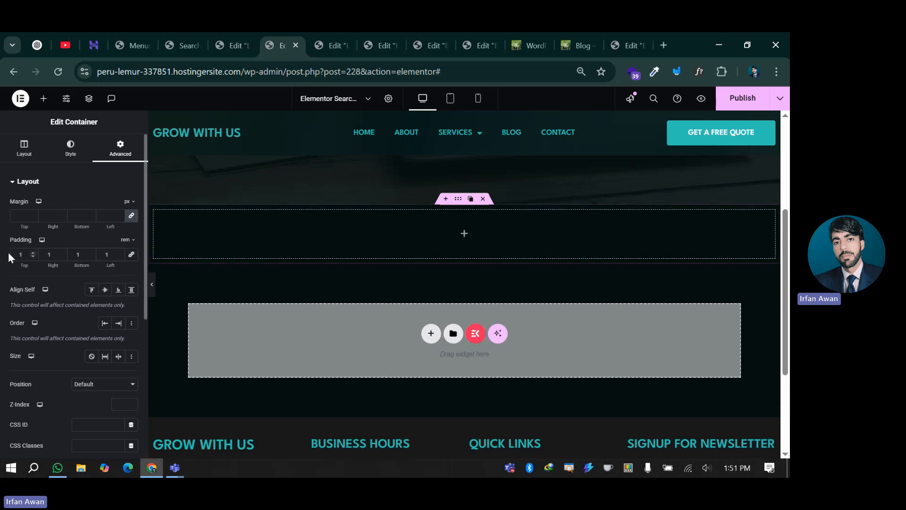
double_click(17, 256)
type("6")
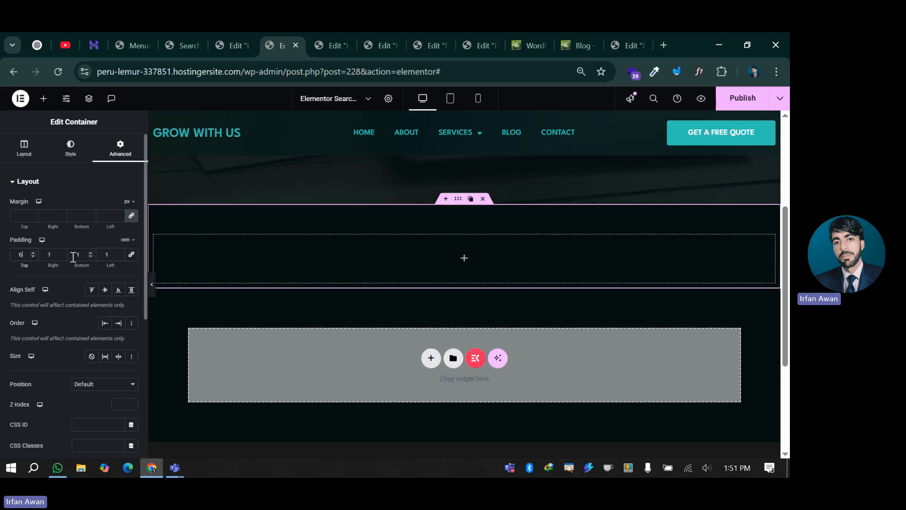
double_click(74, 257)
type("4")
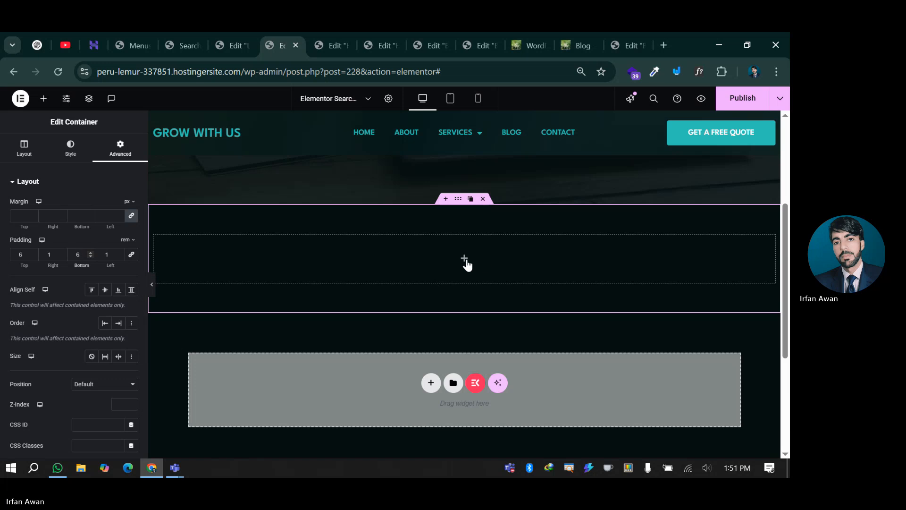
- Add the Archive Posts widget to the new container
left_click(464, 259)
left_click_drag(107, 232, 386, 282)
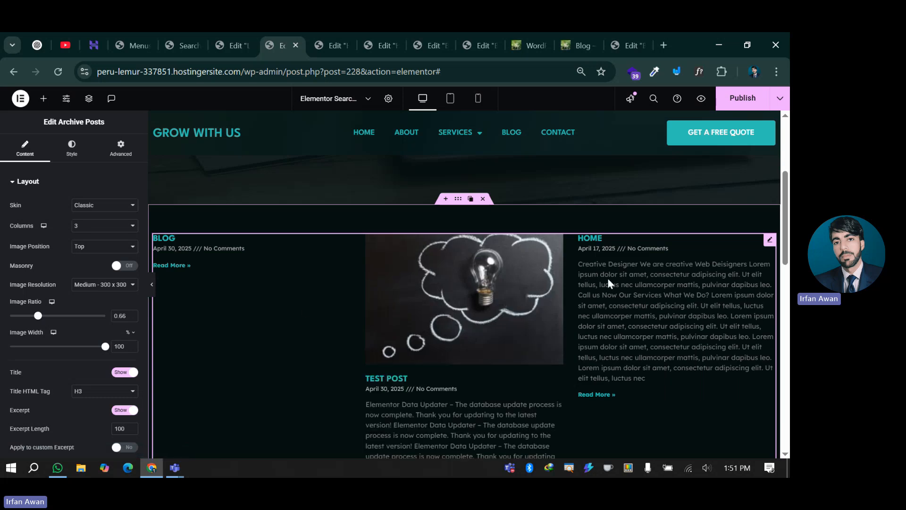
scroll(388, 282, "down", 1)
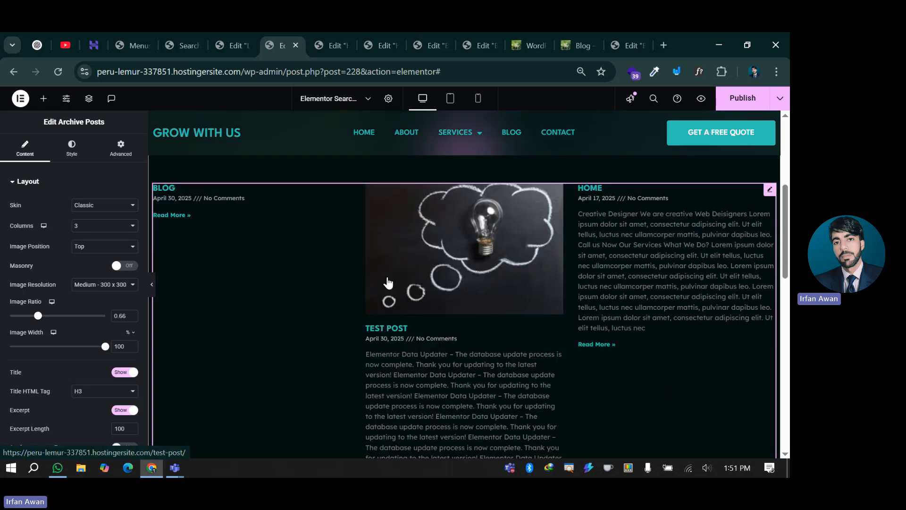
- Set the Archive Posts skin to Cards and review the resulting post grid and its content options
left_click(89, 204)
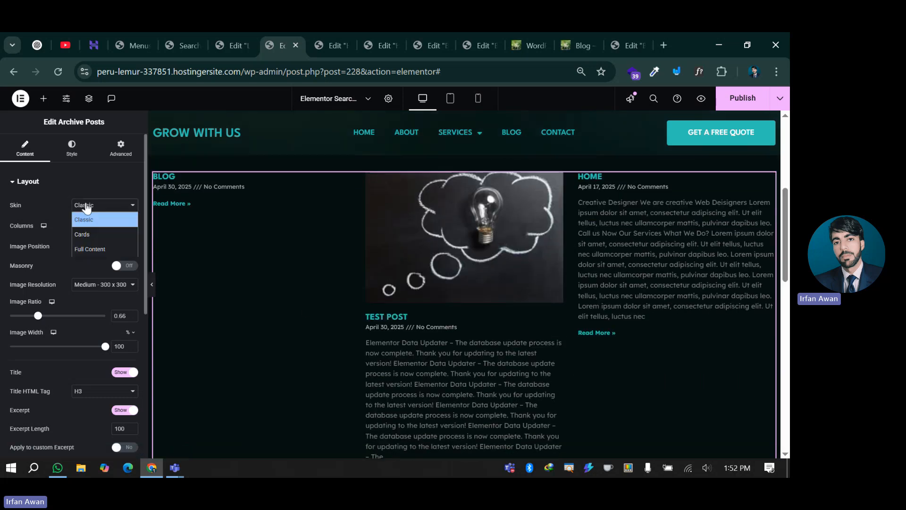
left_click(85, 235)
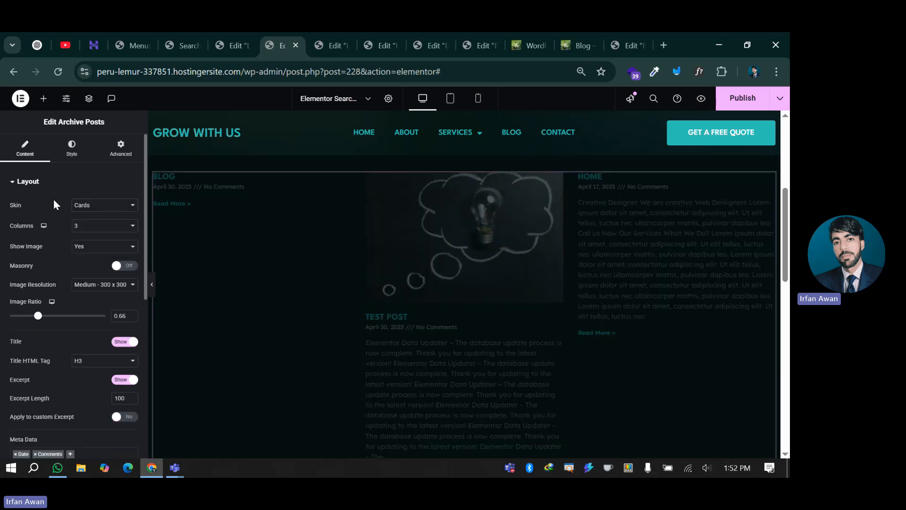
scroll(593, 264, "down", 2)
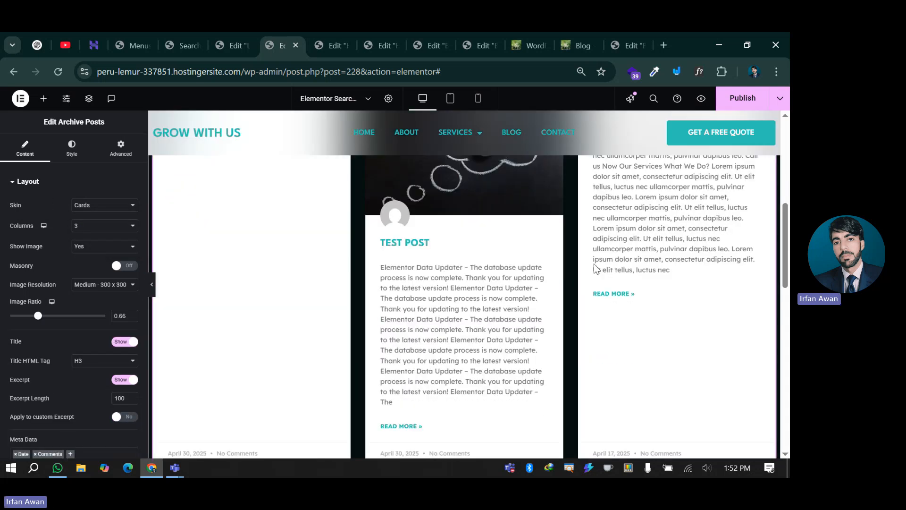
scroll(594, 267, "down", 5)
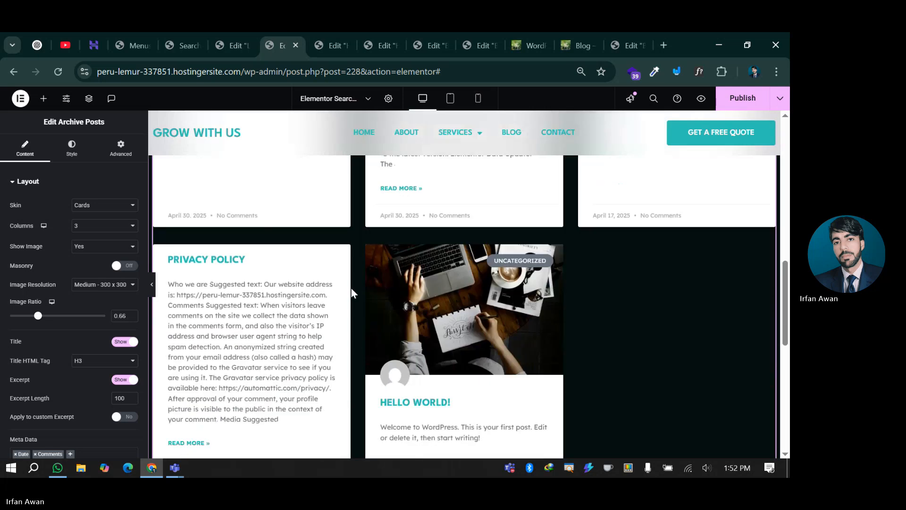
scroll(374, 287, "up", 8)
scroll(469, 282, "down", 4)
scroll(58, 258, "down", 4)
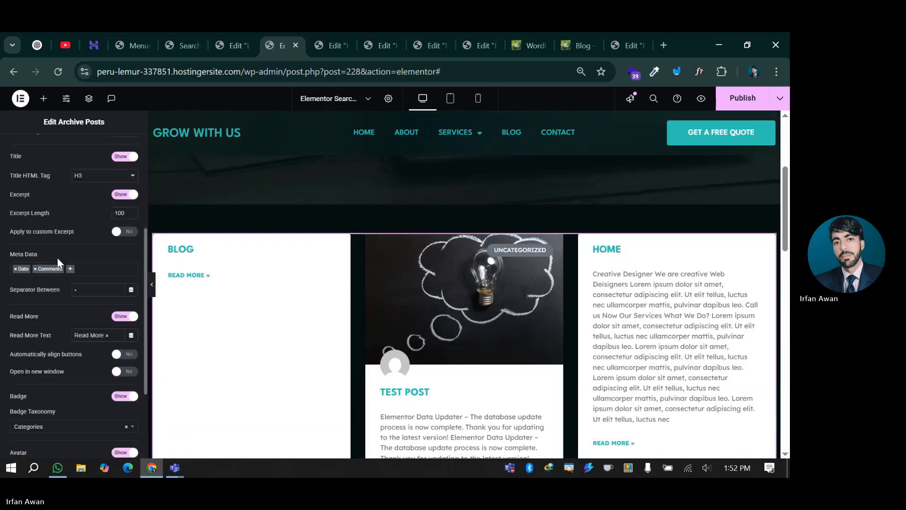
- Set the post cards' background color to the Accent global color
scroll(58, 258, "up", 8)
left_click(72, 142)
scroll(61, 256, "down", 1)
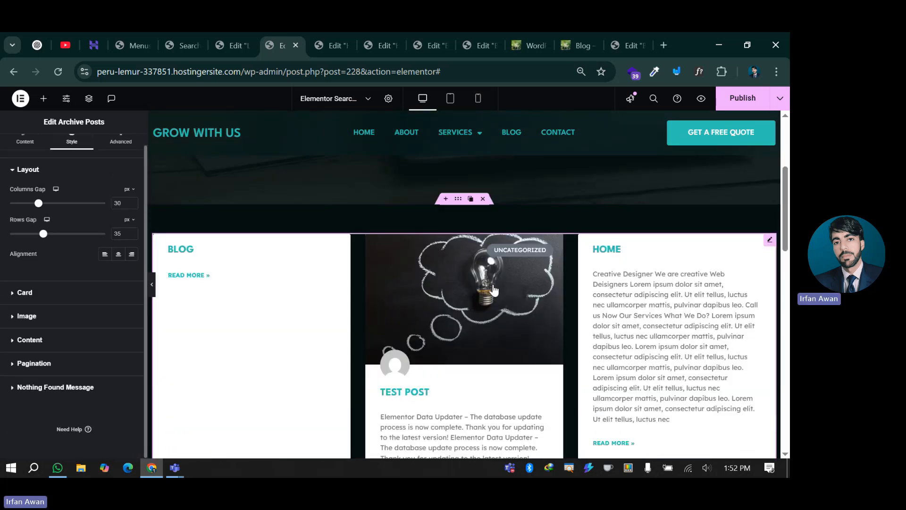
scroll(493, 290, "down", 8)
scroll(489, 286, "up", 5)
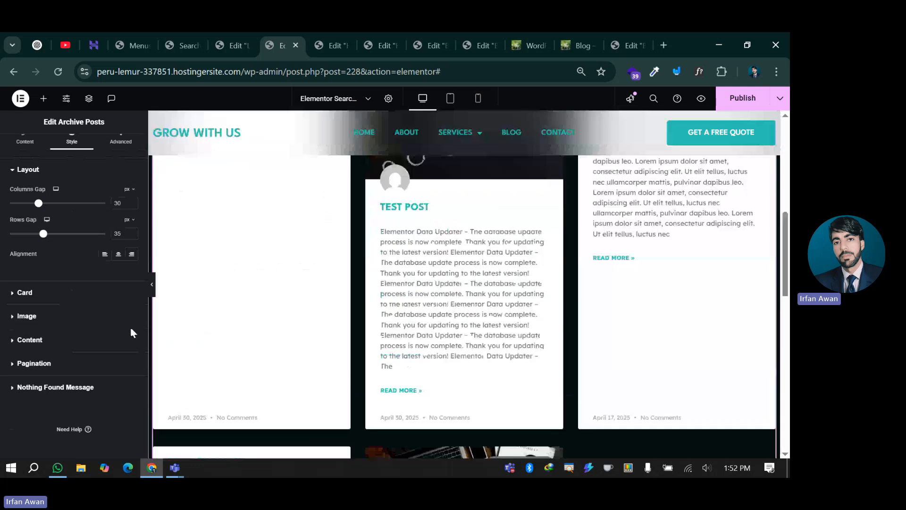
left_click(53, 291)
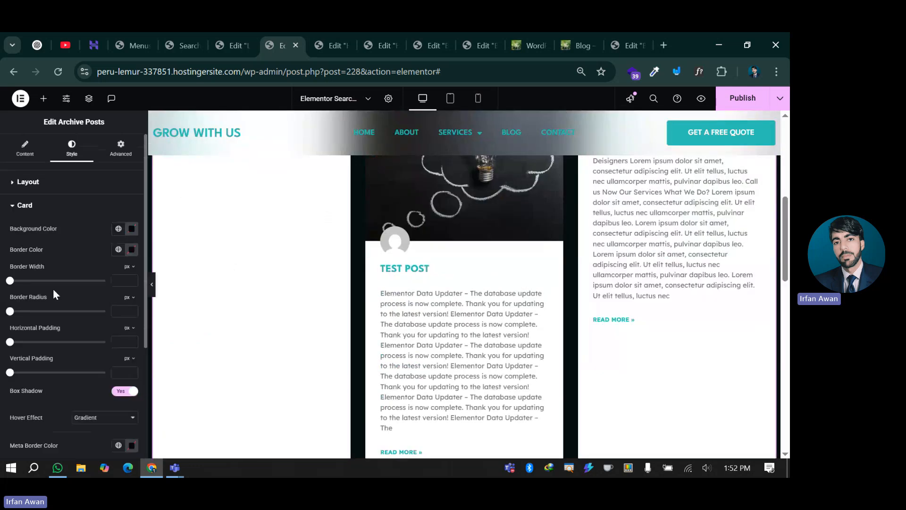
left_click(119, 229)
left_click(59, 330)
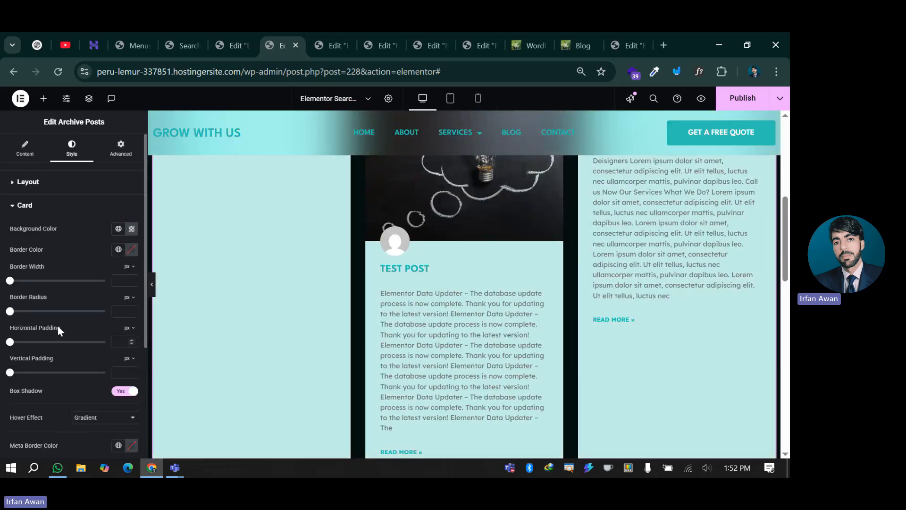
scroll(67, 254, "down", 4)
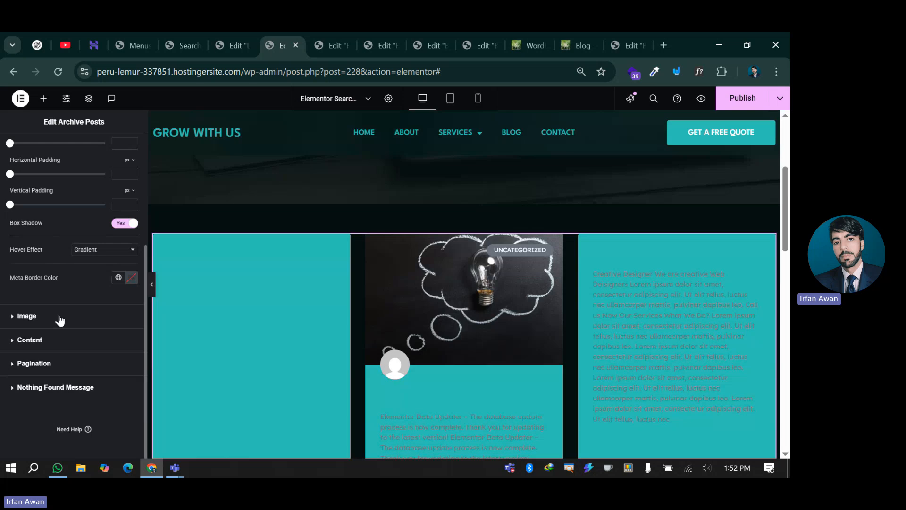
- Set the post cards' title color to a white global color and the meta text color to Primary
left_click(45, 340)
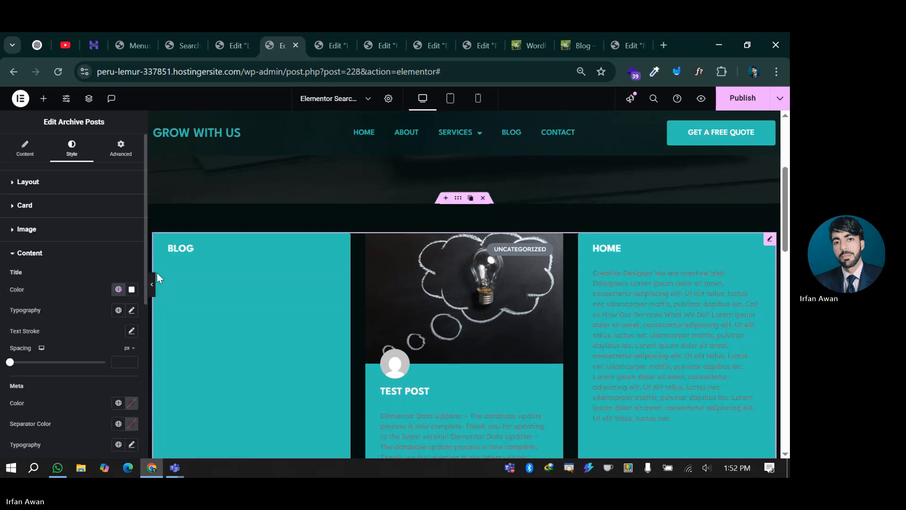
scroll(157, 272, "down", 3)
scroll(47, 302, "down", 1)
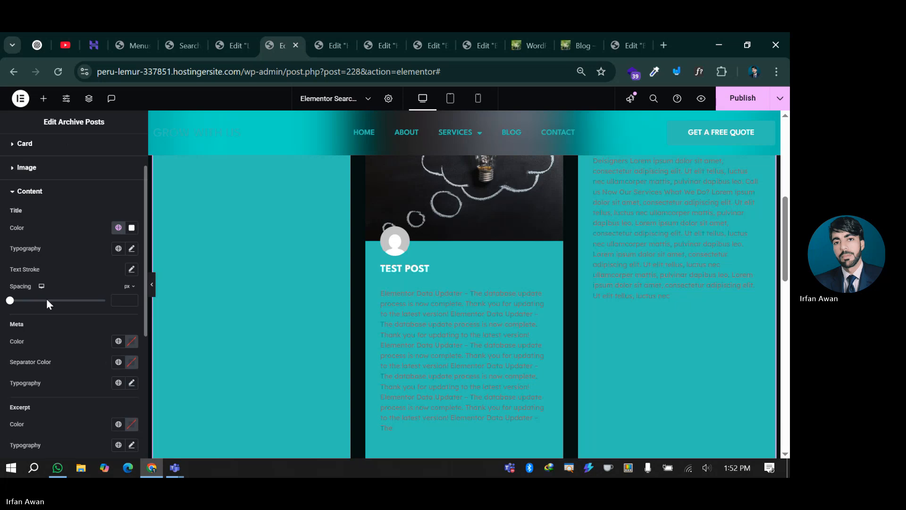
scroll(46, 303, "down", 5)
scroll(77, 341, "up", 4)
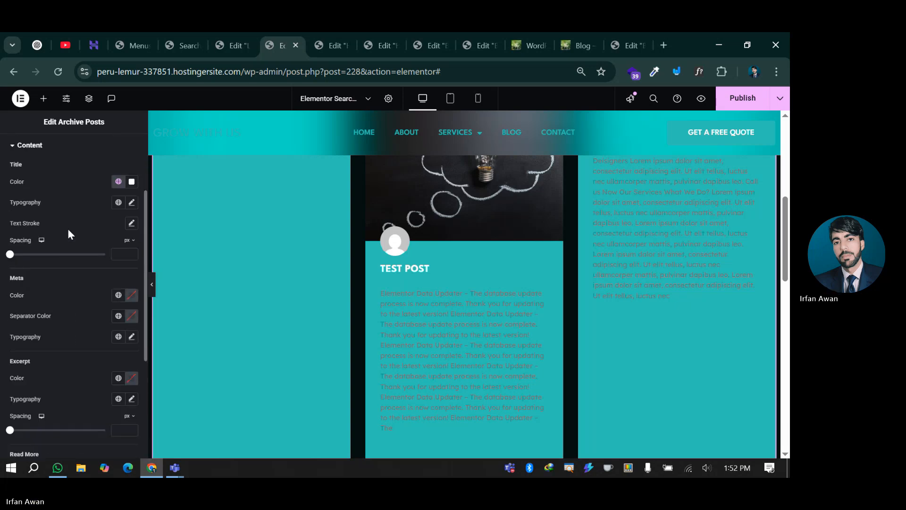
scroll(67, 228, "up", 2)
scroll(76, 236, "down", 3)
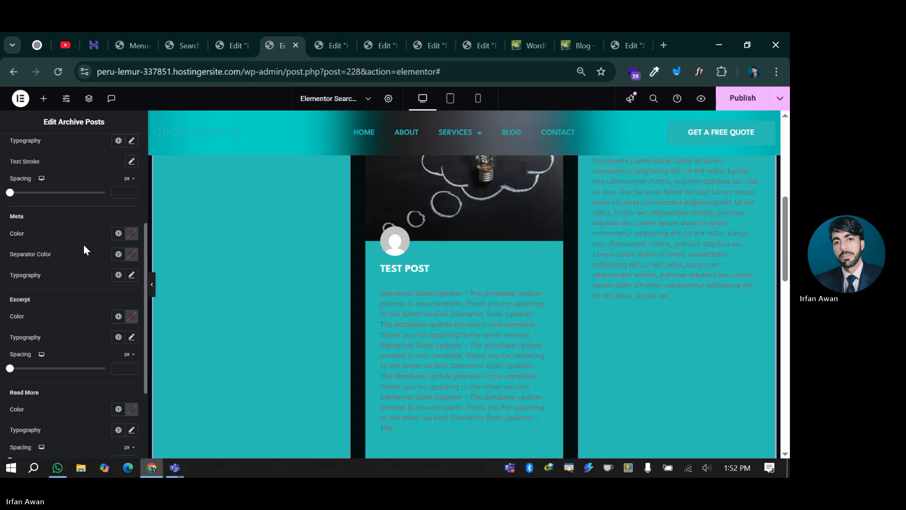
scroll(80, 260, "down", 2)
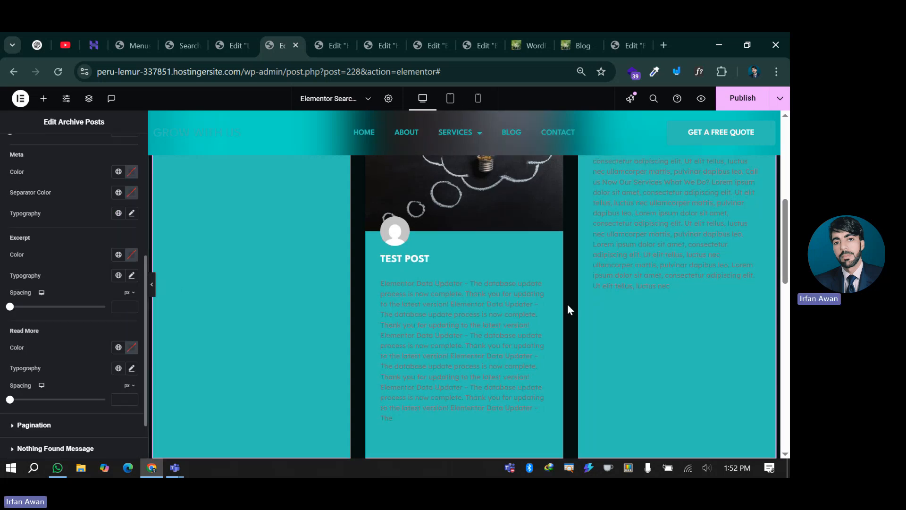
scroll(567, 304, "down", 3)
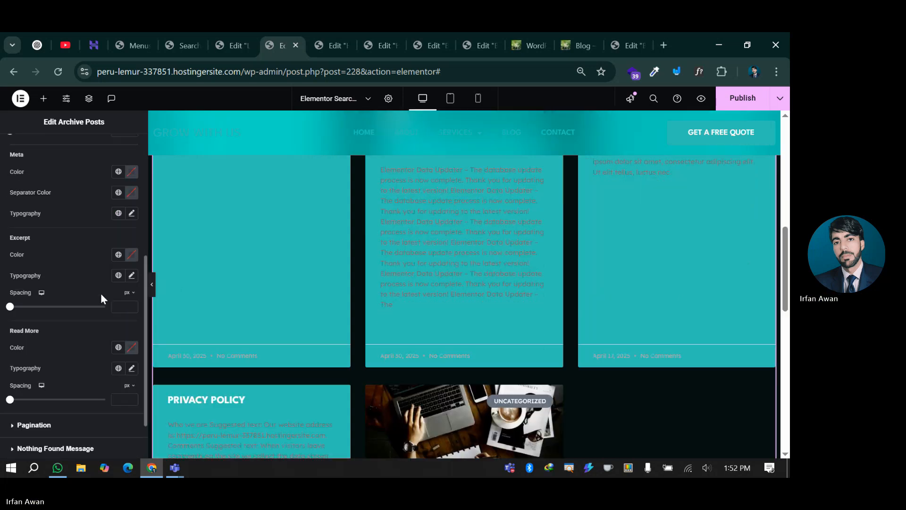
scroll(100, 293, "up", 1)
left_click(119, 233)
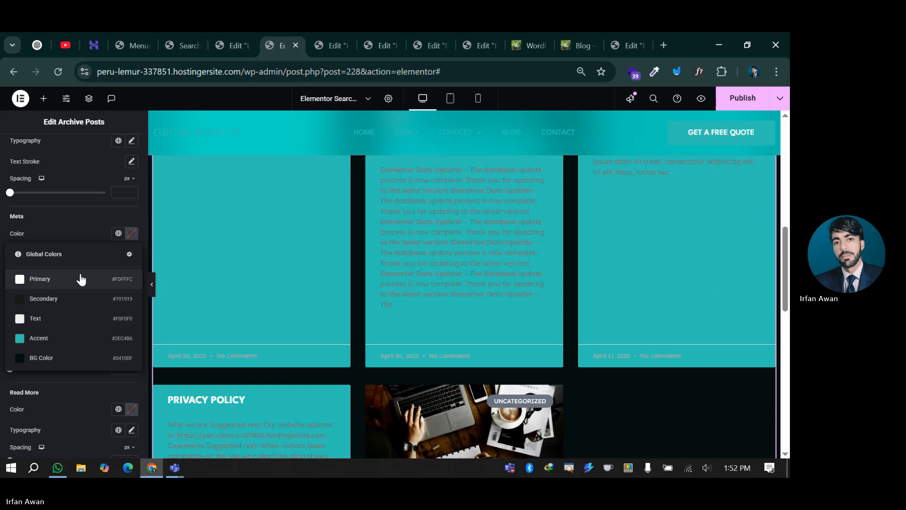
left_click(81, 276)
- Set the post cards' excerpt and Read More text colors to the Primary global color
scroll(80, 273, "down", 1)
left_click(119, 254)
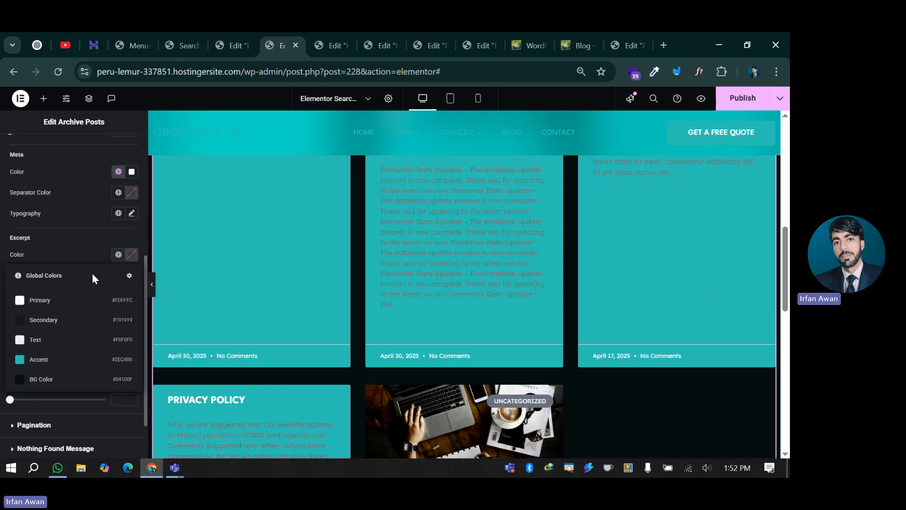
left_click(74, 293)
scroll(80, 256, "down", 1)
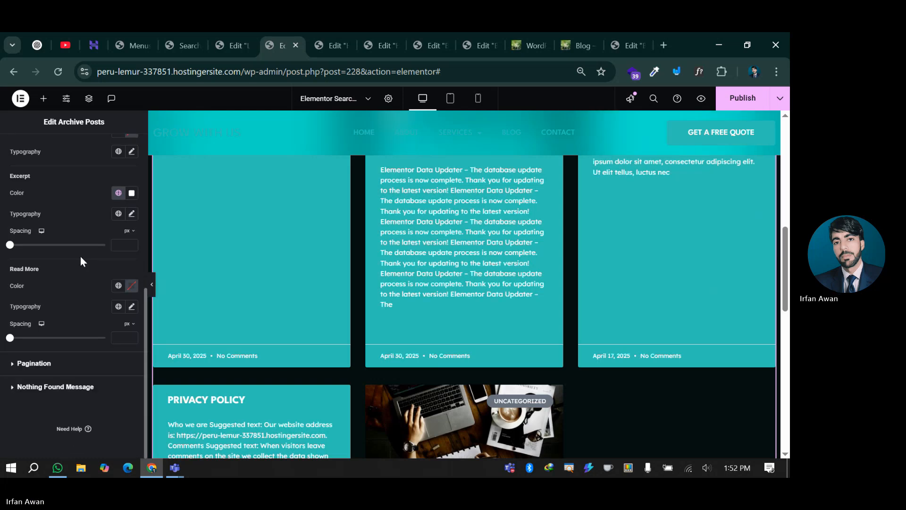
left_click(118, 286)
left_click(60, 332)
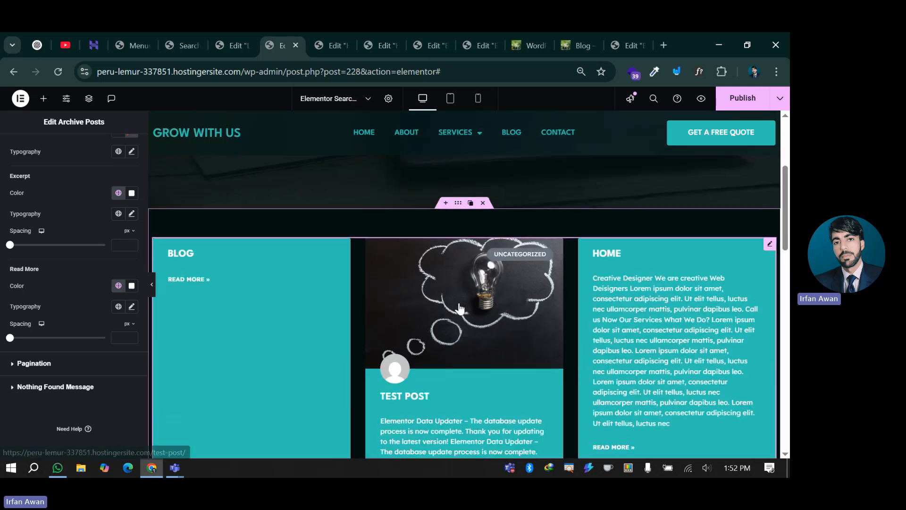
- Publish the search results template and search the live site for "wp form" using the header search
left_click(742, 98)
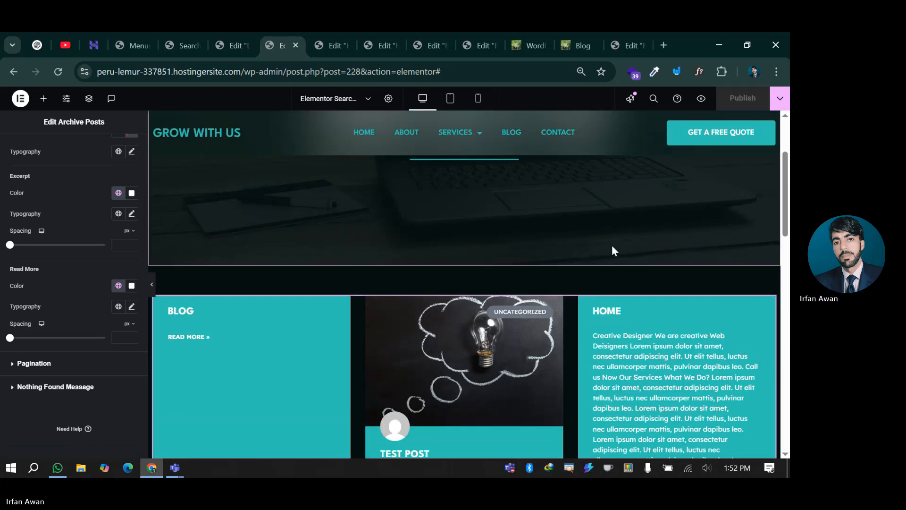
left_click(137, 34)
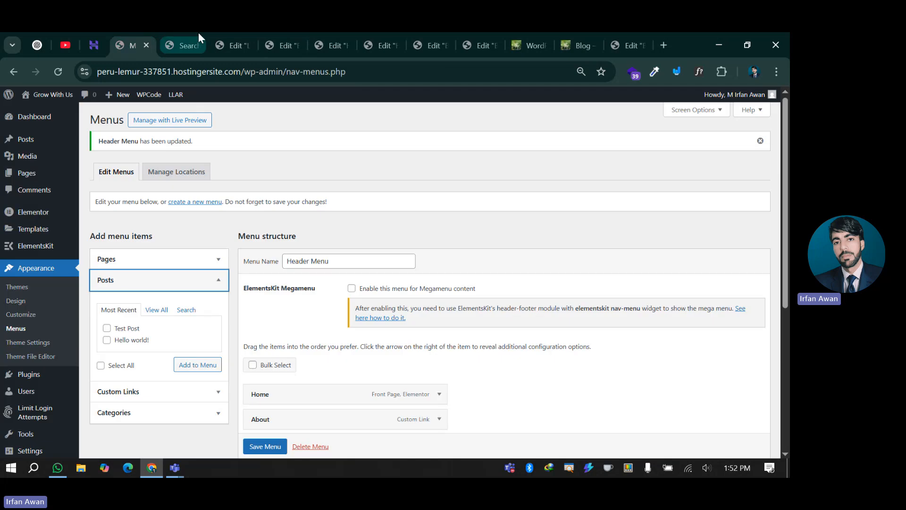
left_click(199, 34)
scroll(377, 155, "up", 5)
left_click(497, 133)
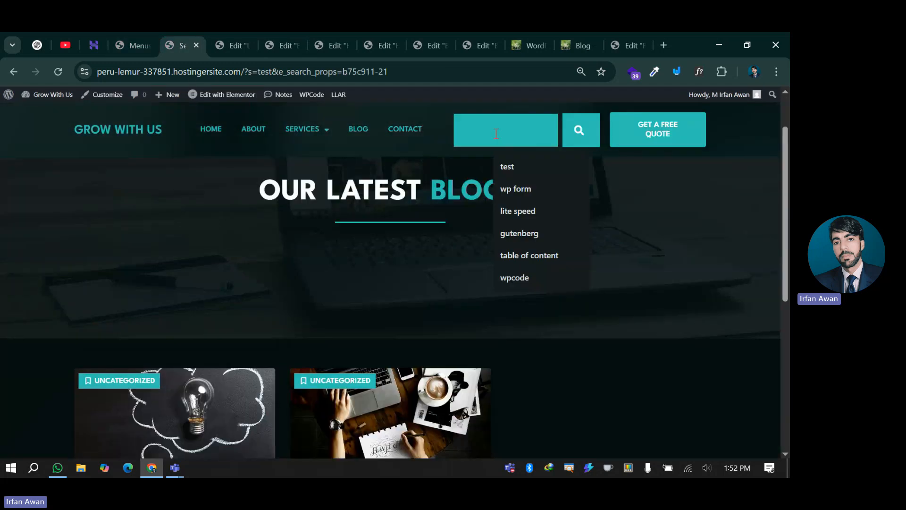
left_click(512, 188)
left_click(576, 131)
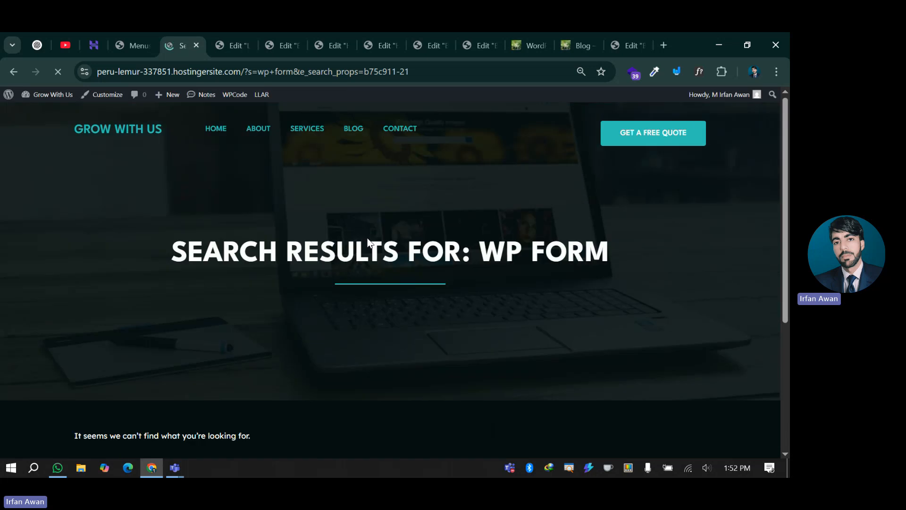
- Examine the dynamic heading on the live results page for the "wp form" query
left_click_drag(161, 251, 615, 252)
left_click(536, 251)
left_click(615, 252)
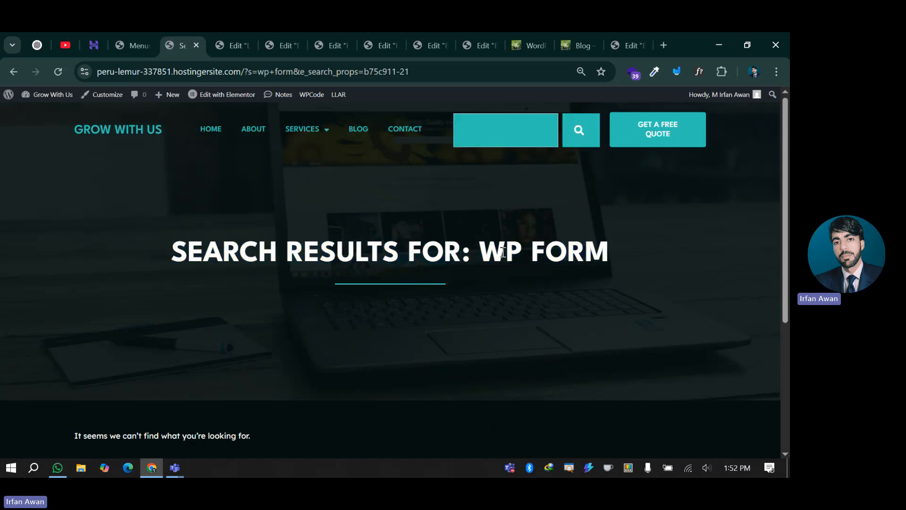
triple_click(440, 255)
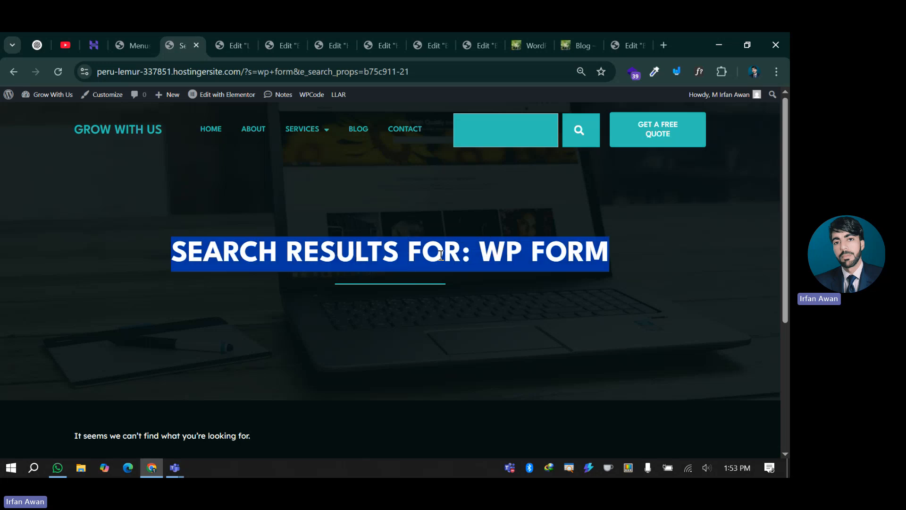
left_click(413, 217)
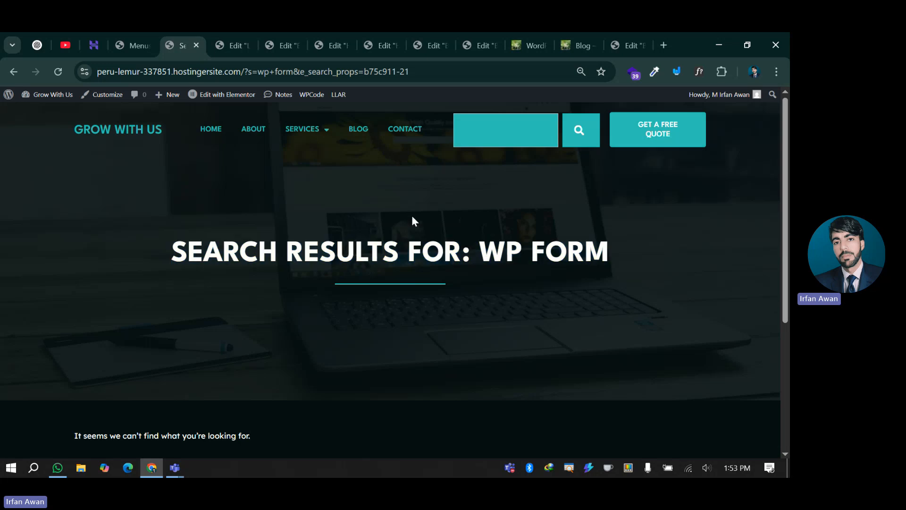
- Inspect the Archive Title dynamic tag settings of the heading in the search results template
left_click(340, 38)
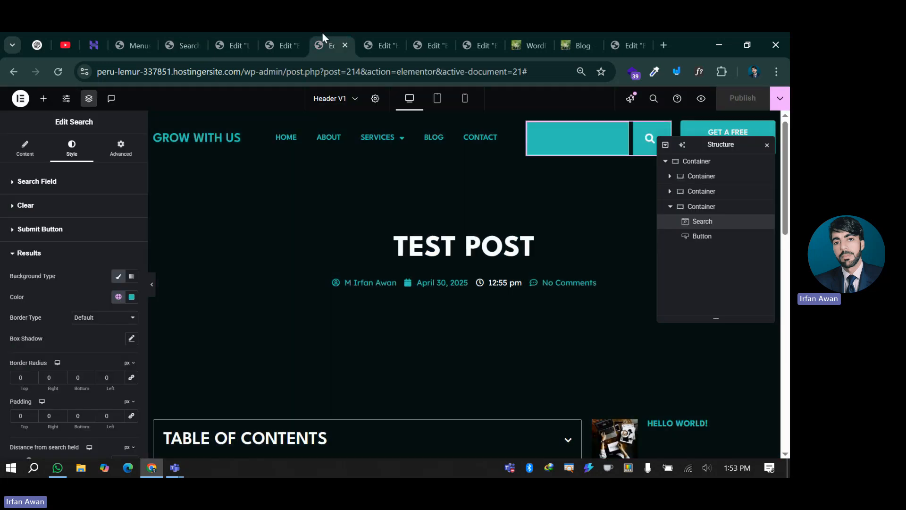
left_click(267, 35)
scroll(309, 263, "up", 3)
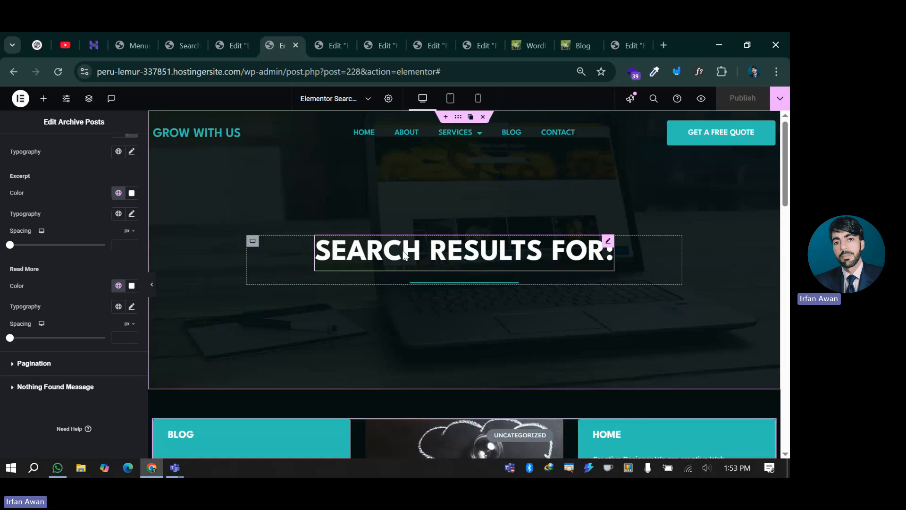
left_click(403, 253)
left_click(27, 218)
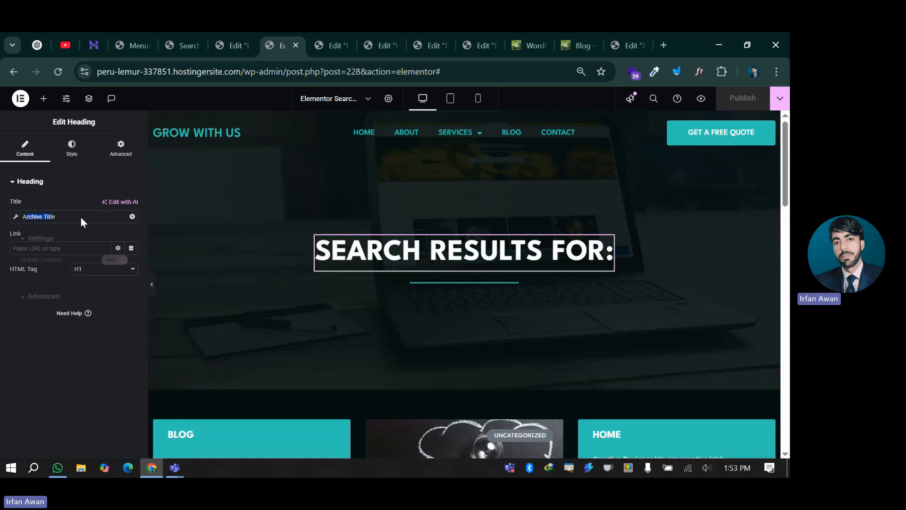
left_click(49, 360)
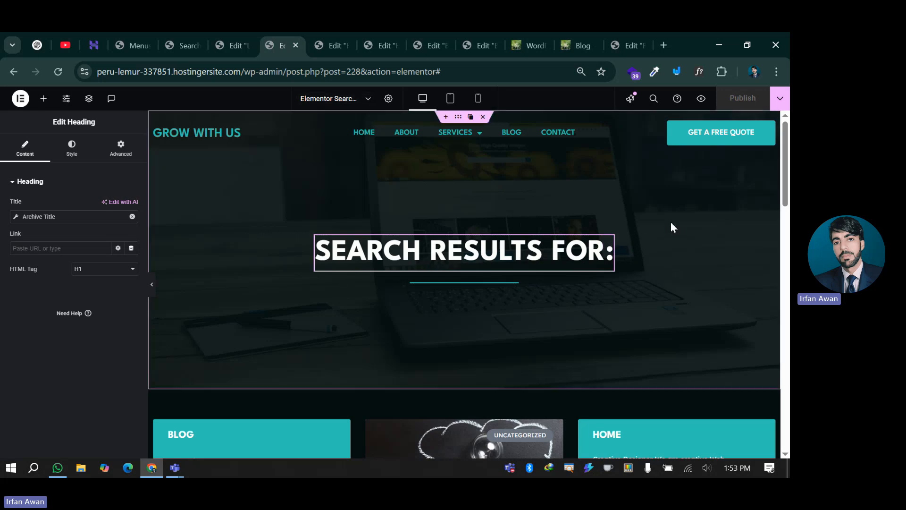
- Compare the heading on the live "wp form" results page with the template and examine its nothing-found message
left_click(171, 41)
left_click_drag(172, 253, 479, 238)
left_click(472, 248)
left_click(475, 125)
scroll(298, 299, "down", 2)
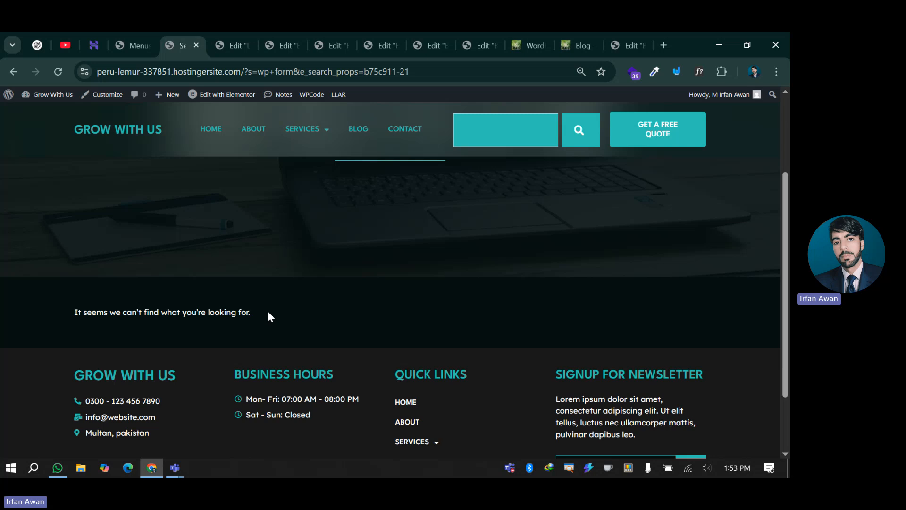
left_click_drag(270, 316, 118, 313)
left_click(404, 307)
scroll(464, 302, "up", 2)
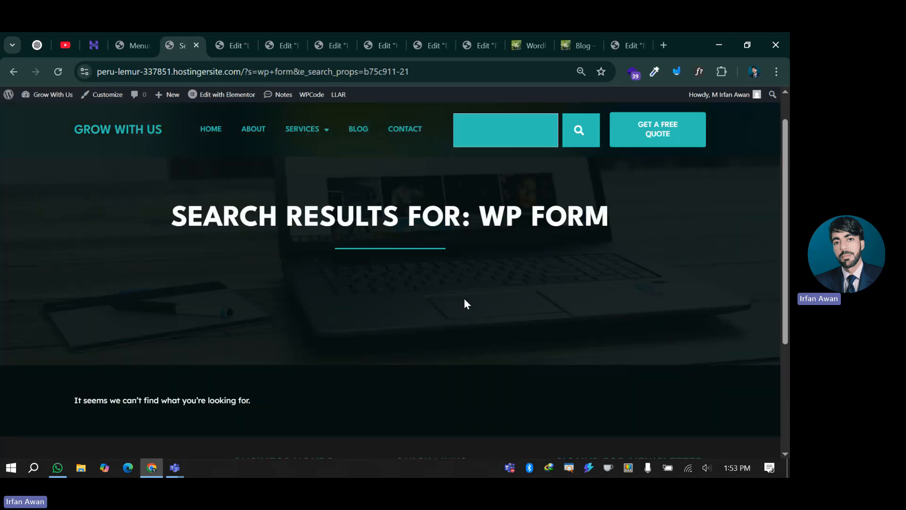
- Search the live site for "test" and examine the results heading and the styled post card
left_click(495, 130)
left_click(515, 188)
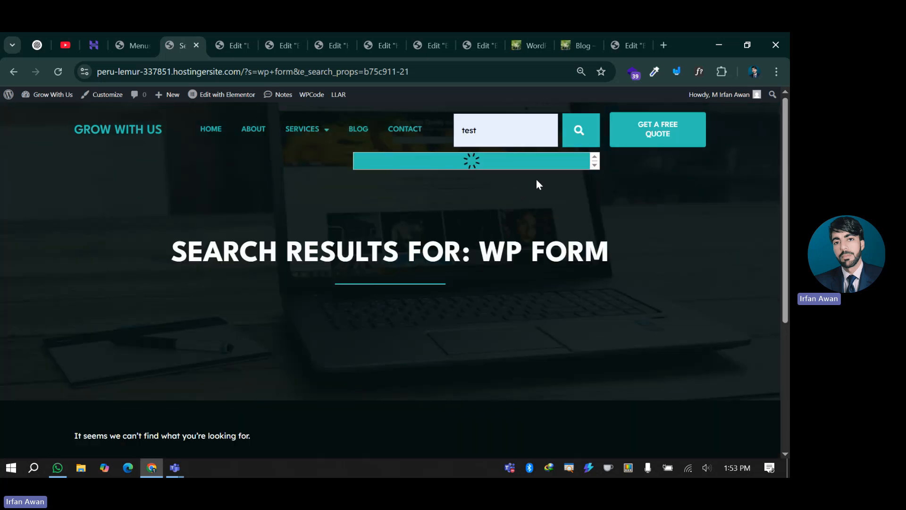
left_click(585, 136)
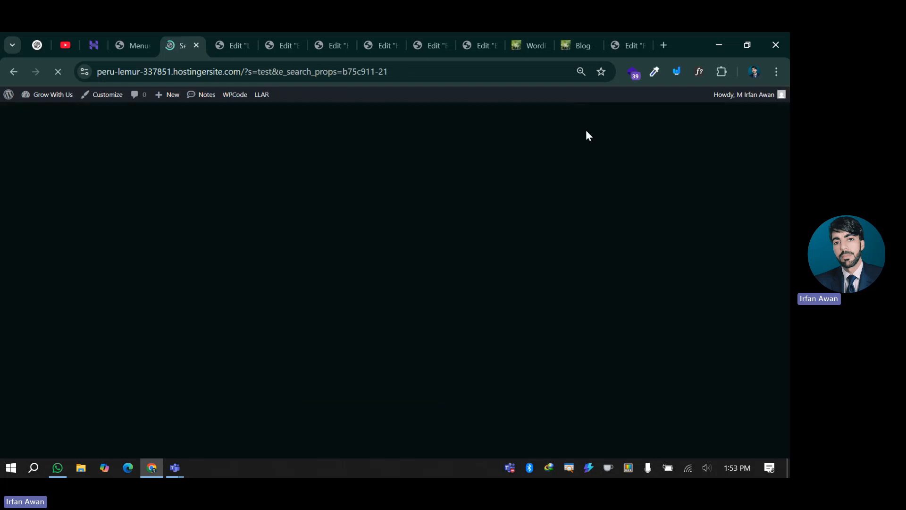
left_click_drag(215, 255, 597, 257)
left_click(597, 257)
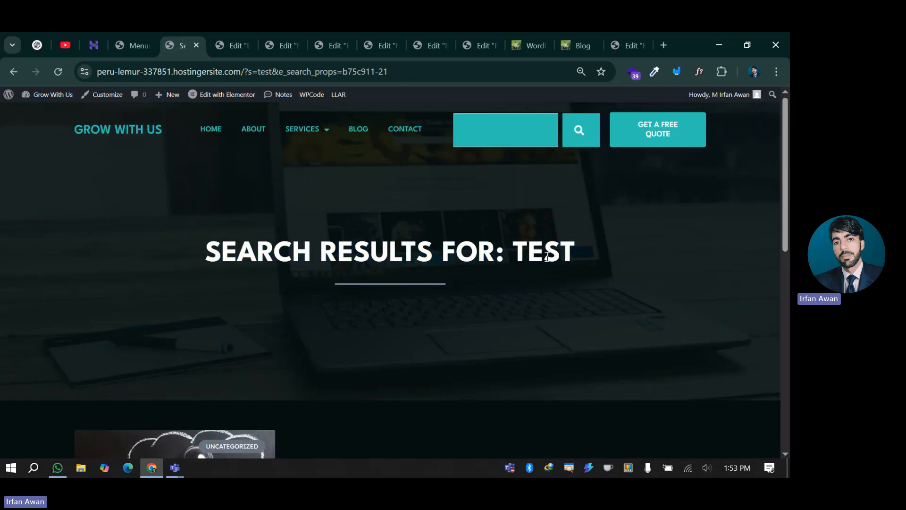
double_click(524, 249)
scroll(429, 293, "down", 4)
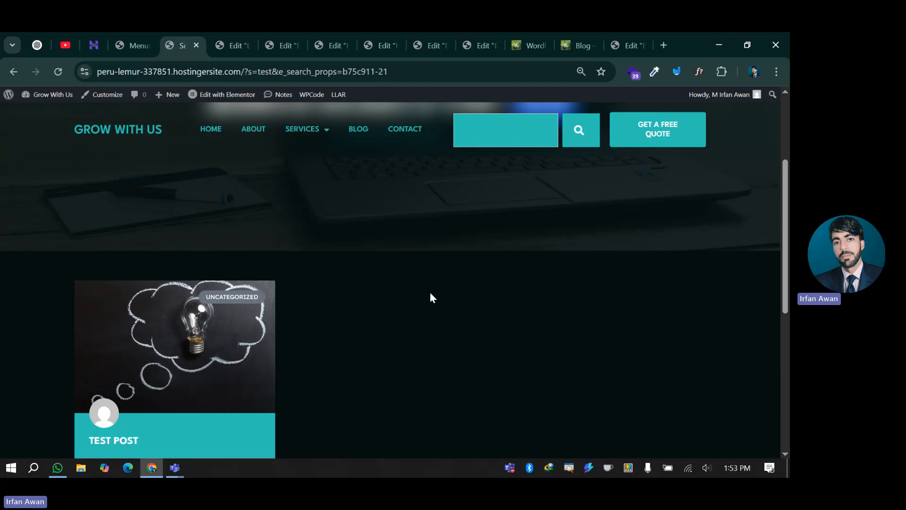
scroll(120, 354, "down", 1)
scroll(240, 333, "down", 2)
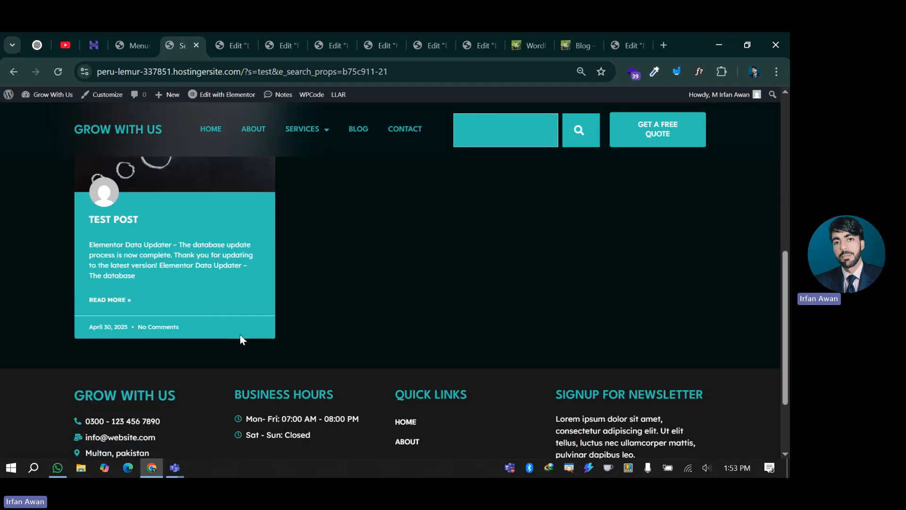
scroll(254, 331, "up", 4)
scroll(254, 325, "down", 2)
scroll(421, 311, "up", 5)
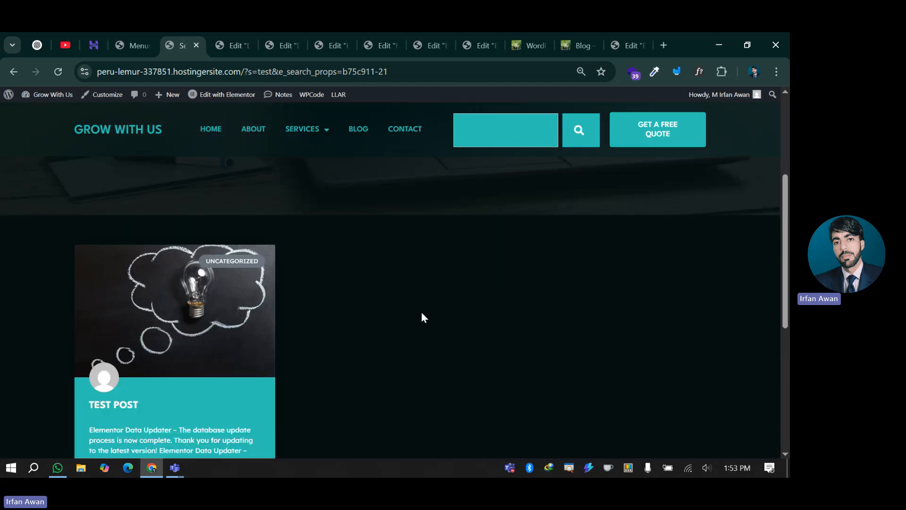
- Search the live site for "lite speed" and check the live dropdown response and the results page content
left_click(495, 138)
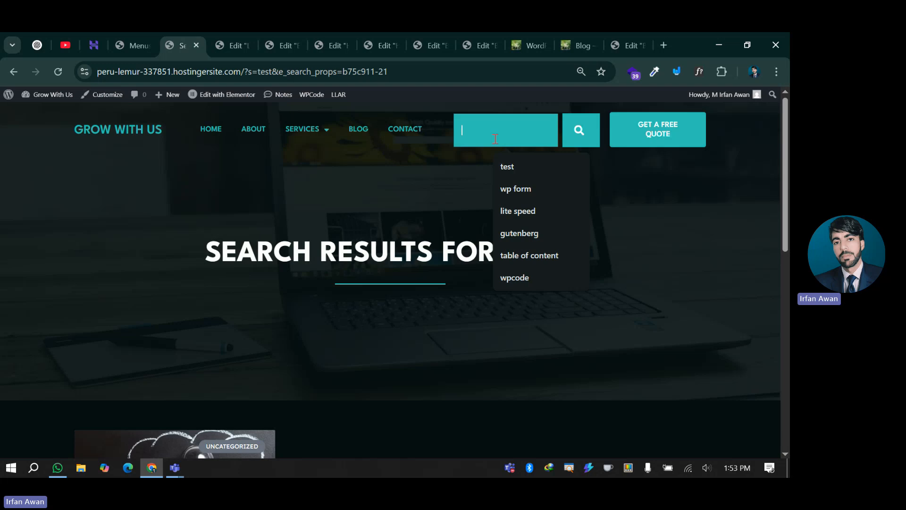
left_click(517, 214)
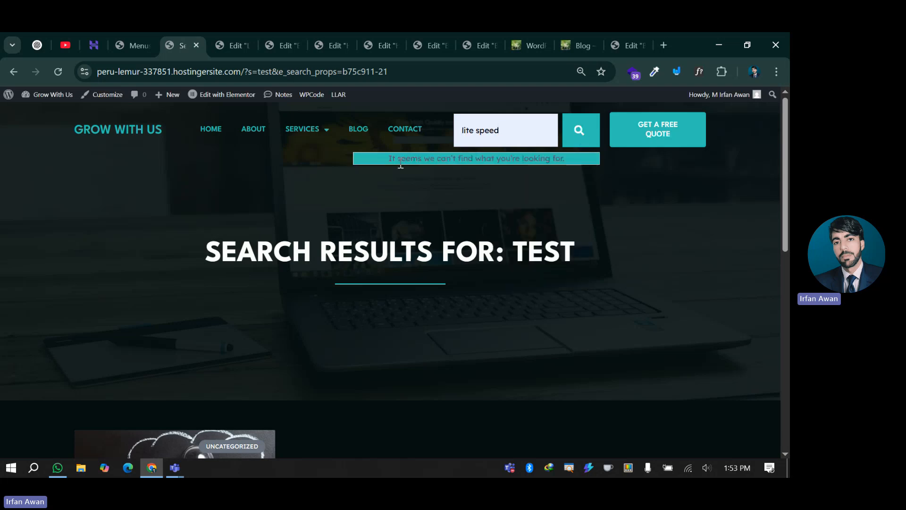
left_click_drag(401, 163, 576, 157)
left_click(576, 157)
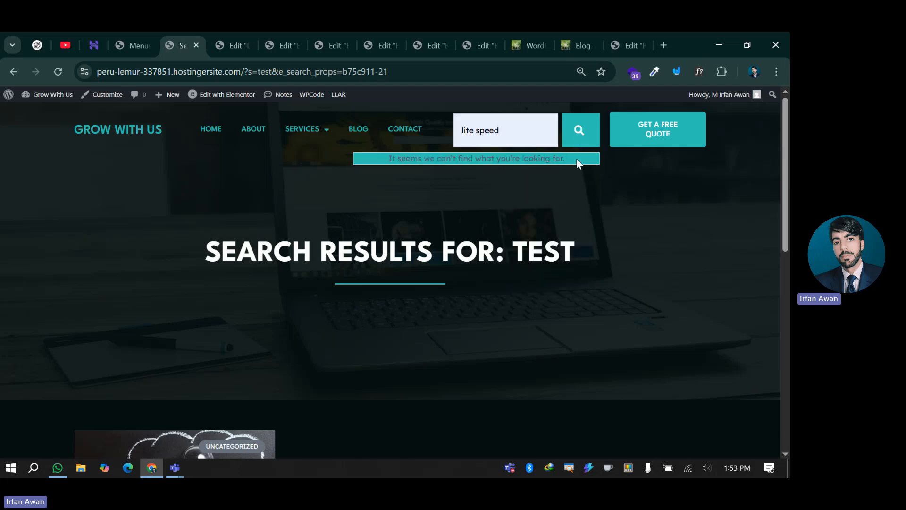
left_click(581, 122)
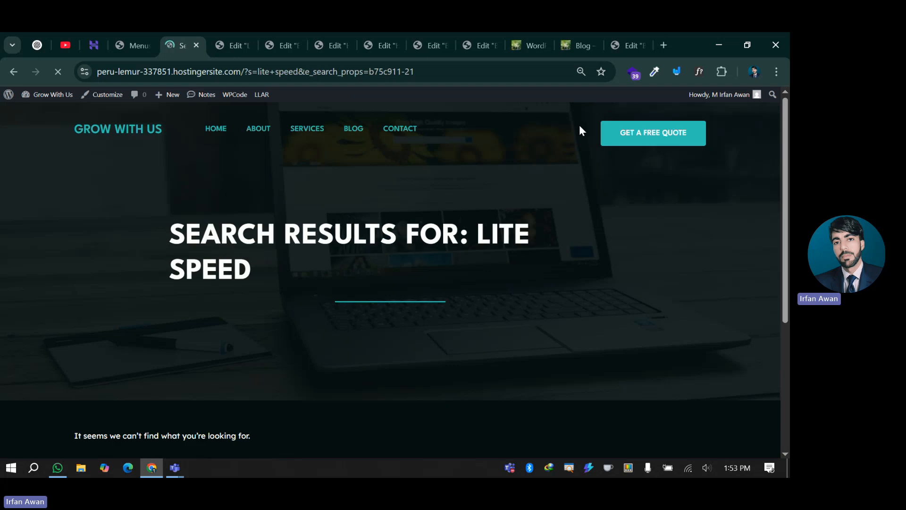
scroll(233, 245, "down", 4)
left_click_drag(76, 229, 319, 231)
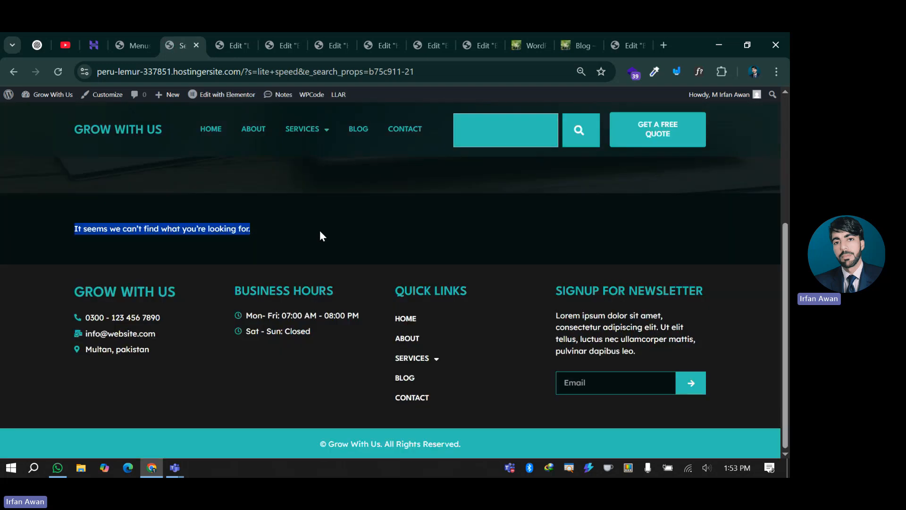
left_click(319, 230)
- Review the Live Search Loop, search results and Header V1 templates in their editors and return to the live results page
left_click(242, 33)
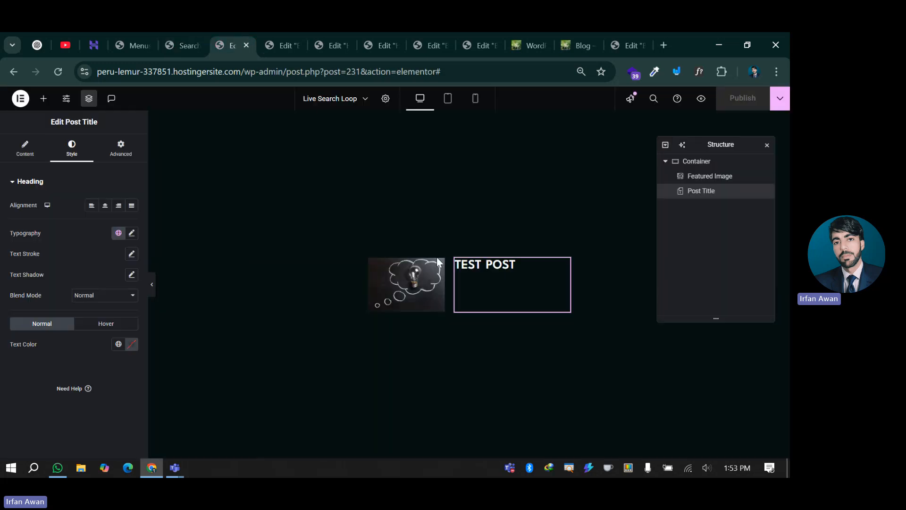
left_click(297, 41)
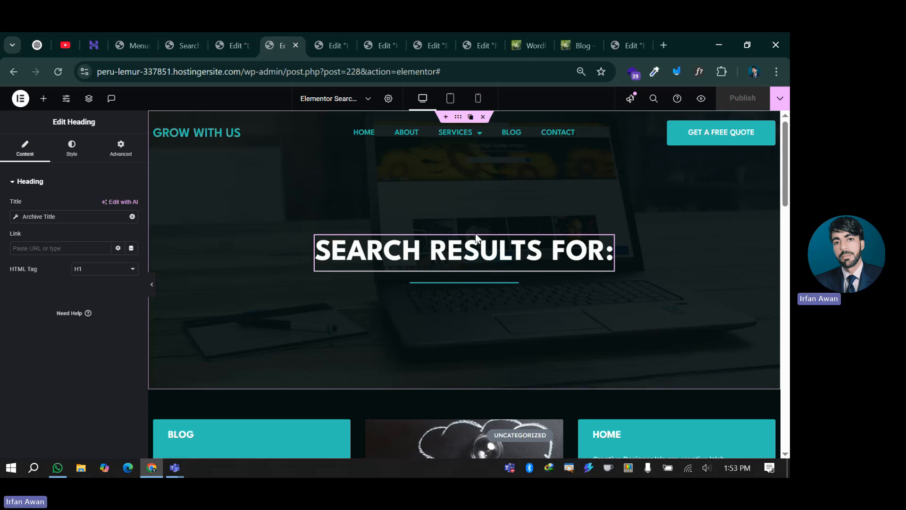
left_click(332, 47)
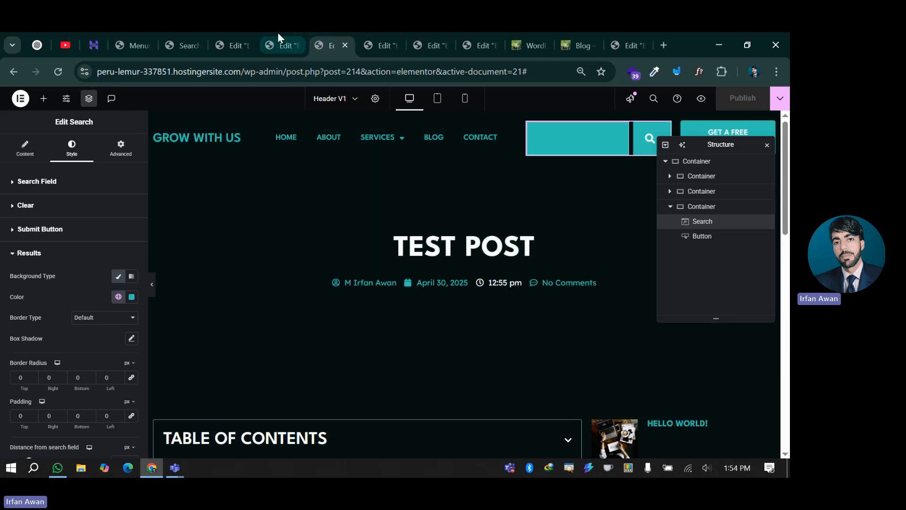
left_click(231, 33)
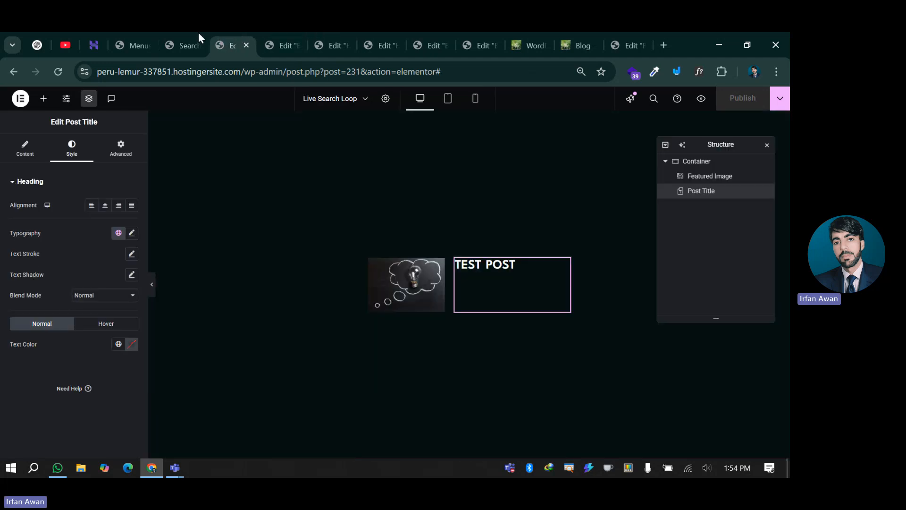
left_click(195, 33)
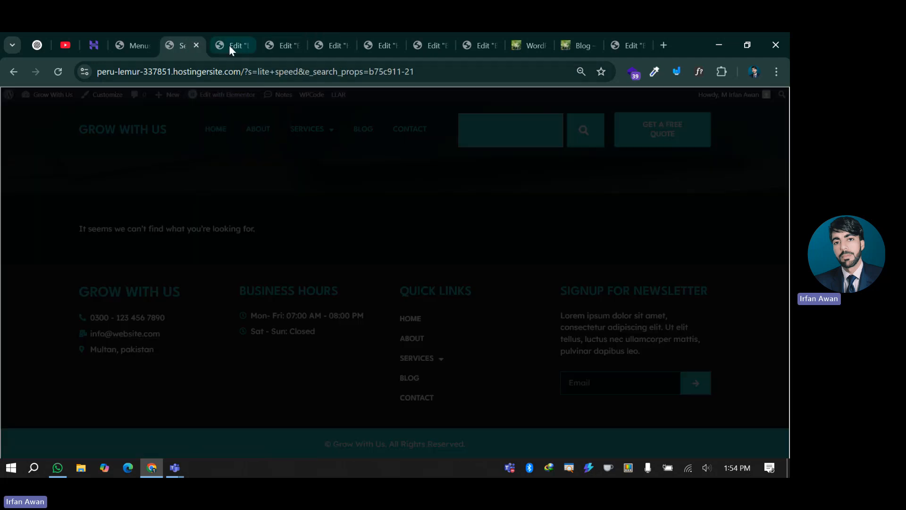
- Close the six Elementor editor tabs, beginning with the Live Search Loop, and keep the live results page open
left_click(229, 46)
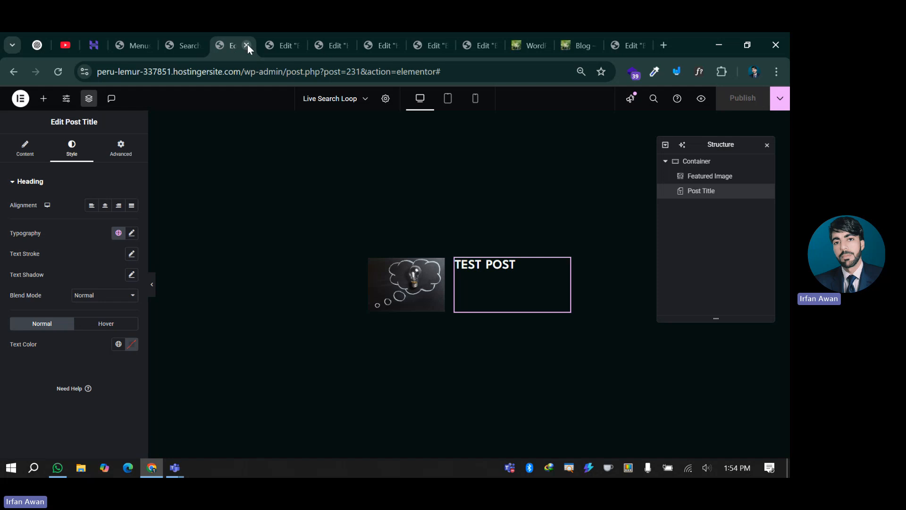
left_click(247, 44)
left_click(246, 45)
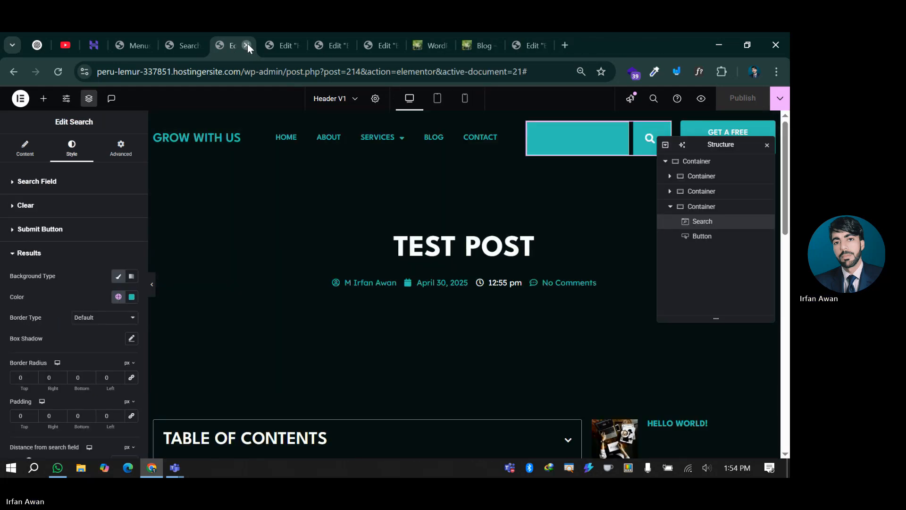
left_click(247, 45)
left_click(246, 45)
left_click(247, 45)
left_click(247, 45)
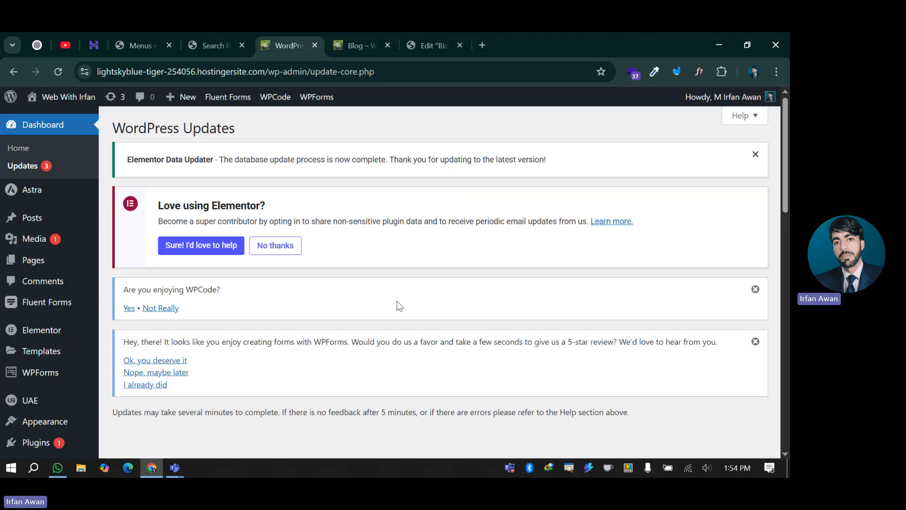
- Add a new Error 404 template in the Theme Builder of the Grow With Us site
left_click(276, 45)
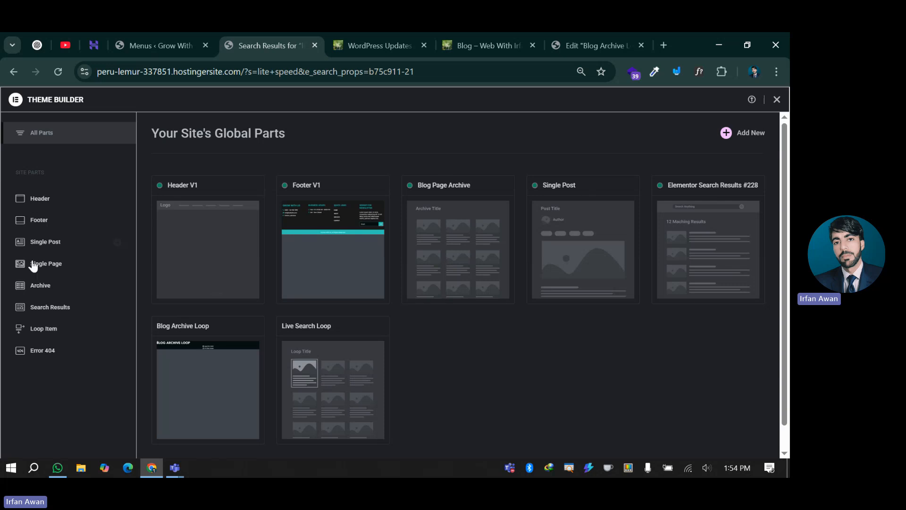
left_click(45, 356)
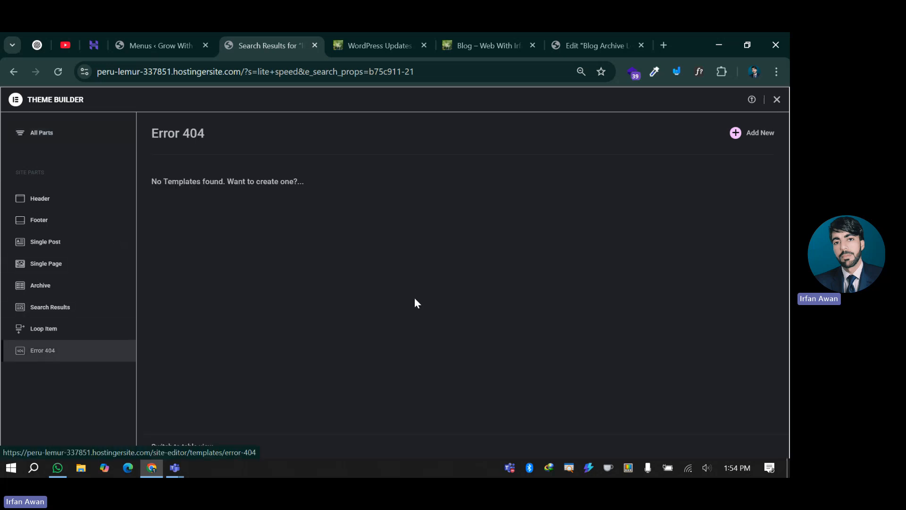
left_click(751, 141)
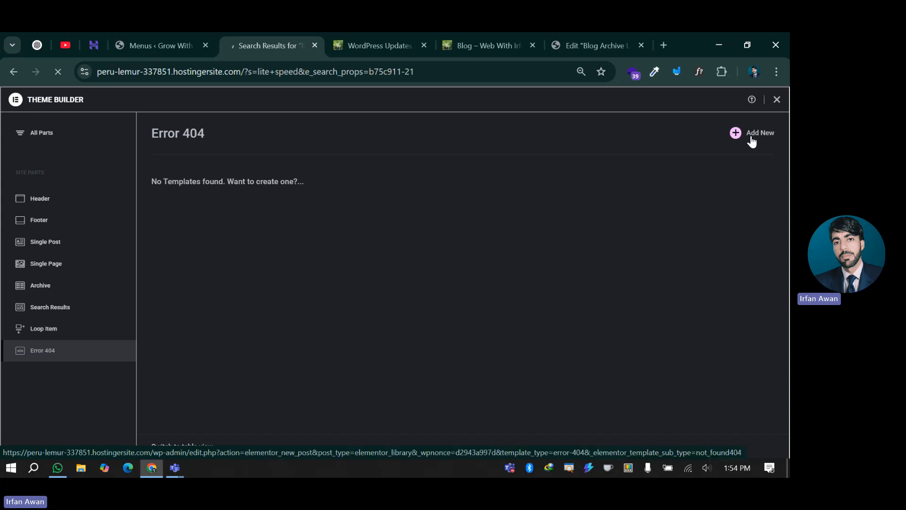
- Open the live Grow With Us home page in a new browser tab from the Menus admin page
left_click(394, 47)
left_click(172, 38)
right_click(54, 97)
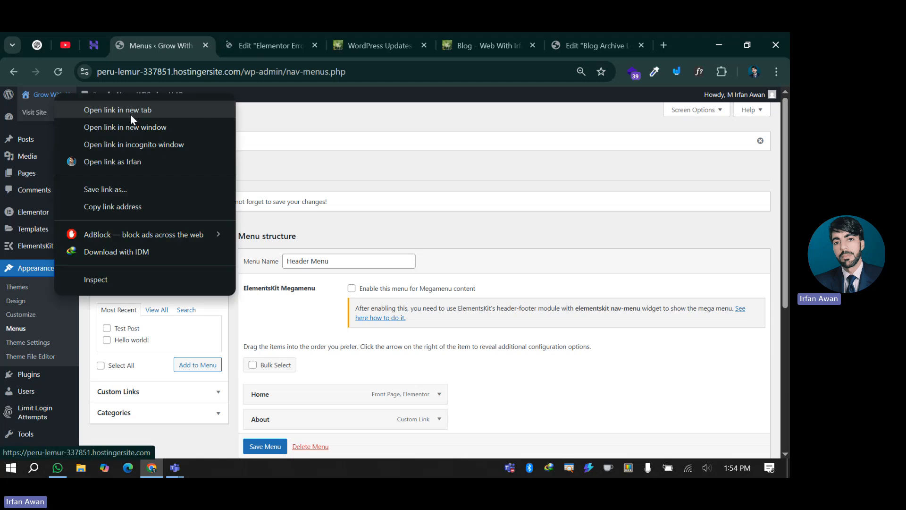
left_click(130, 114)
left_click(228, 34)
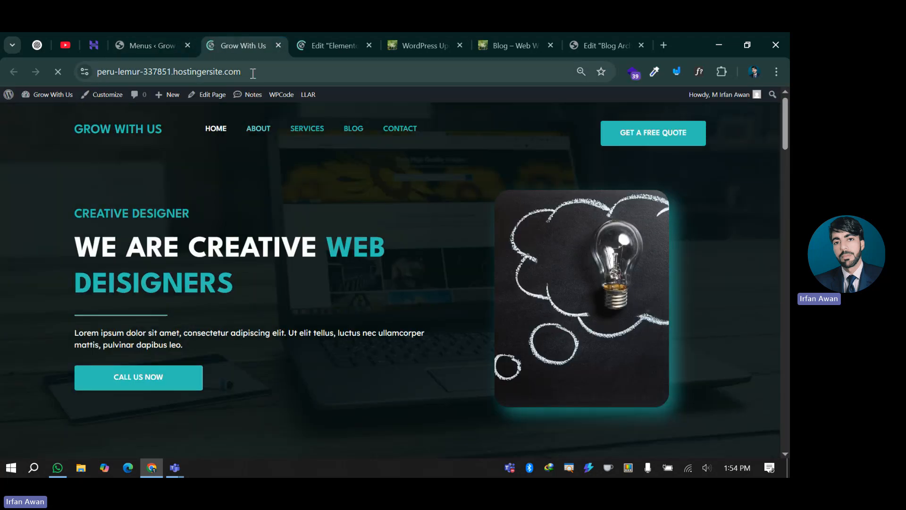
- Load the nonexistent address /jlggjh on the live site and examine the area that its page-not-found content would occupy
double_click(253, 73)
left_click(247, 72)
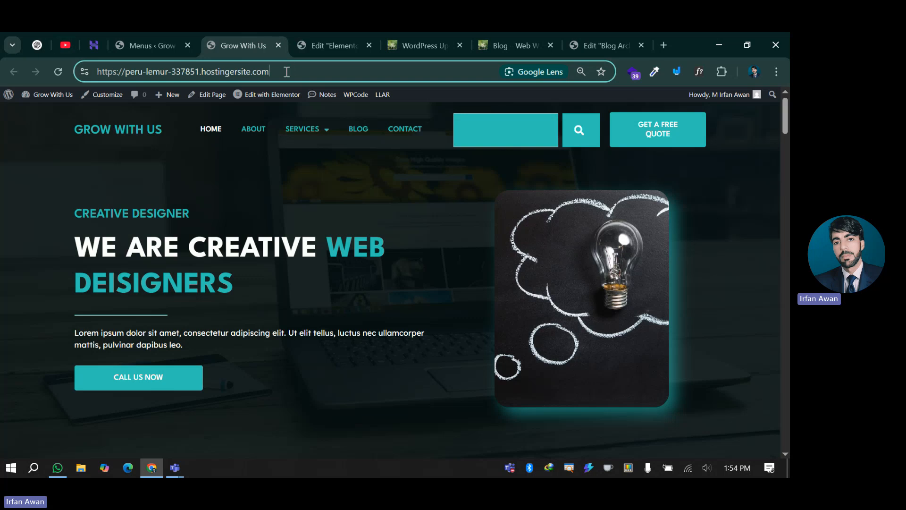
type("/")
type("jlggjh")
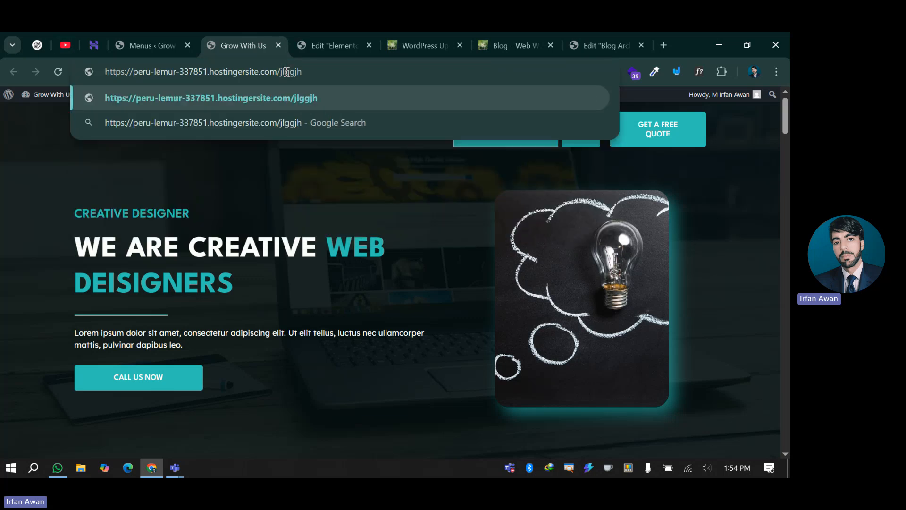
key("Return")
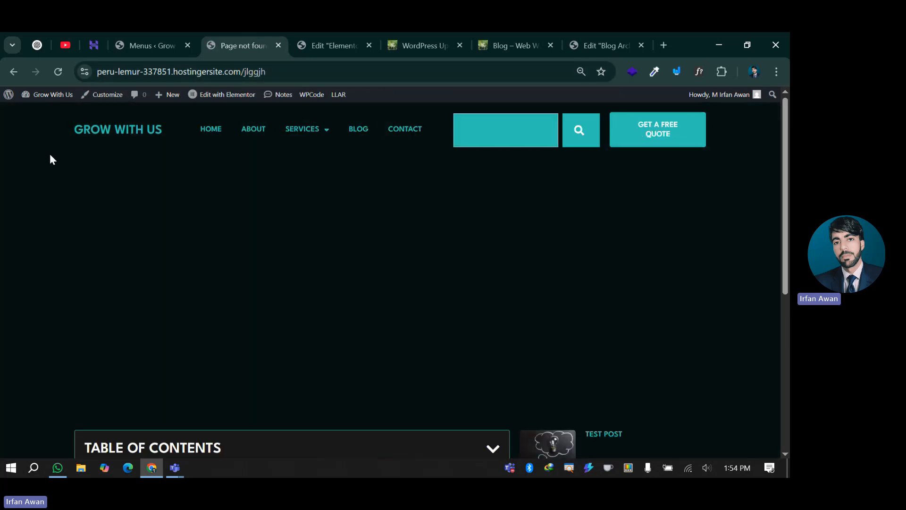
left_click_drag(50, 154, 764, 423)
left_click(606, 277)
double_click(246, 72)
left_click(287, 71)
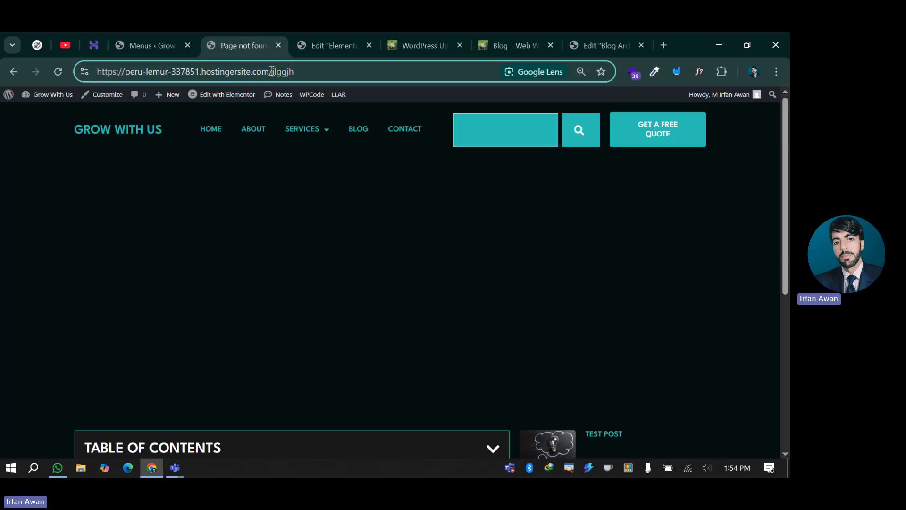
- Open the Pages list in the WordPress admin and return to the live page-not-found tab
left_click(171, 39)
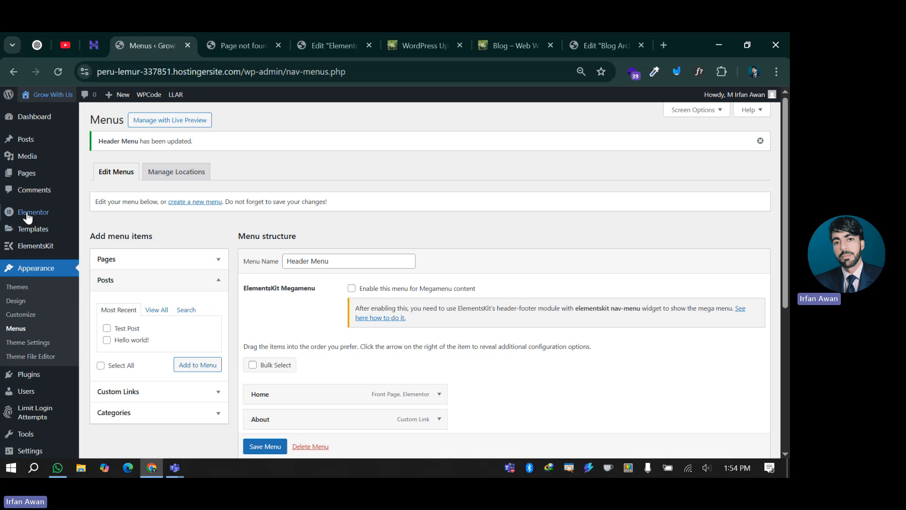
left_click(260, 35)
left_click(155, 43)
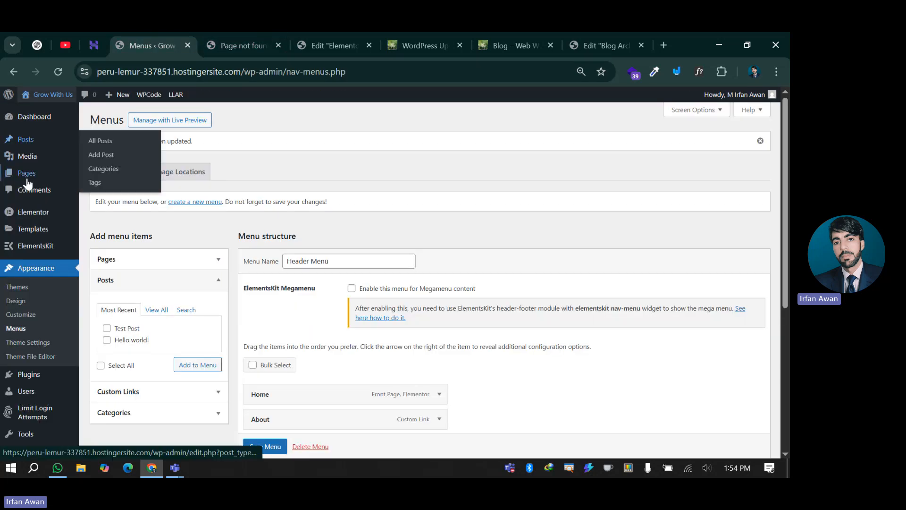
left_click(247, 34)
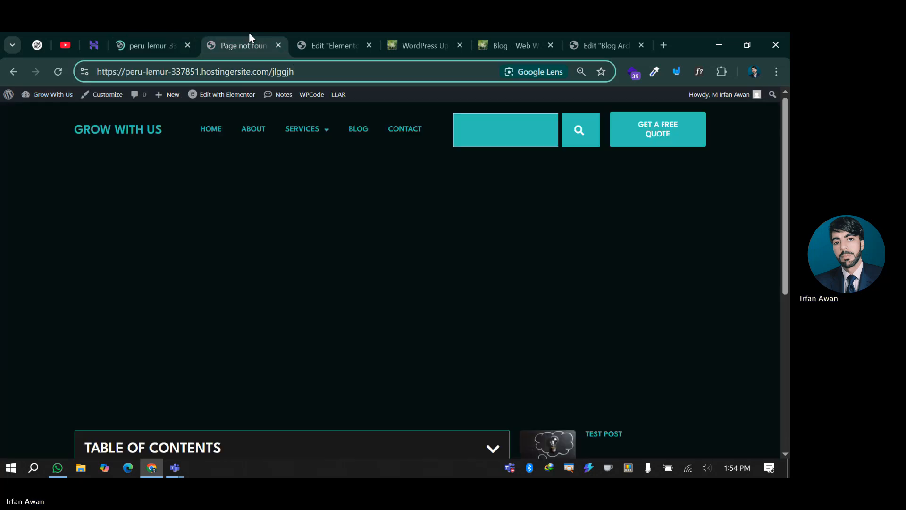
- Go to the live home page, try the Contact link and look through the page down to its footer
left_click(215, 132)
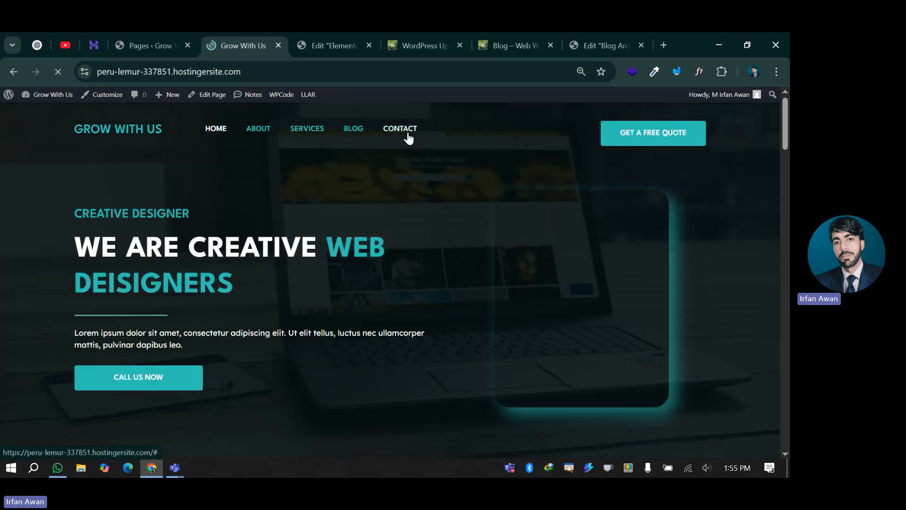
left_click(406, 135)
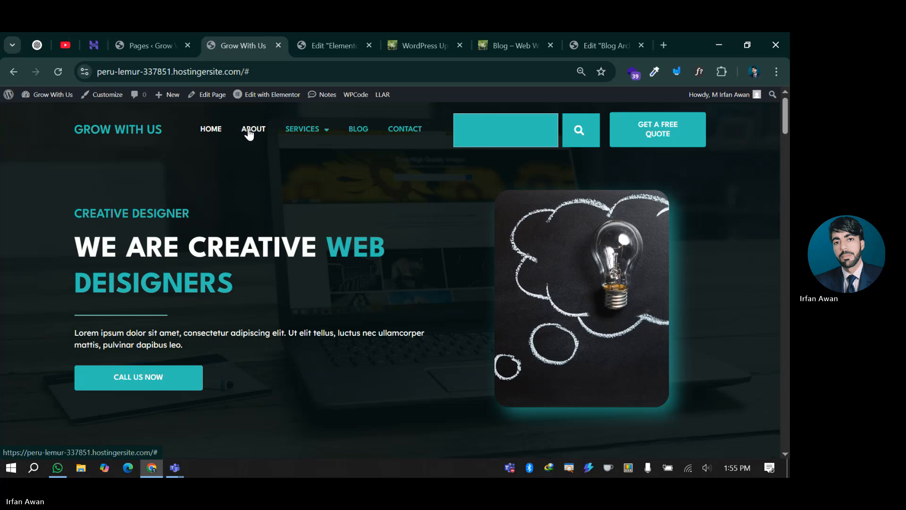
scroll(403, 280, "down", 15)
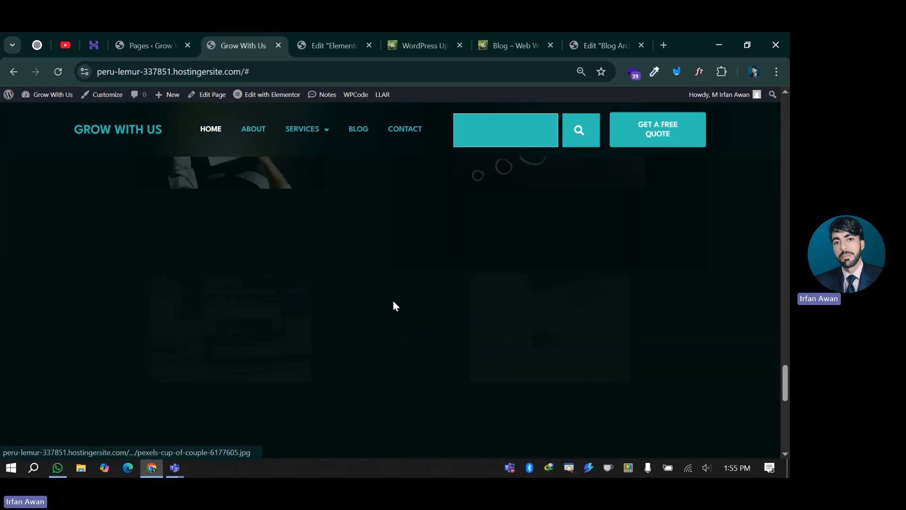
scroll(394, 301, "down", 2)
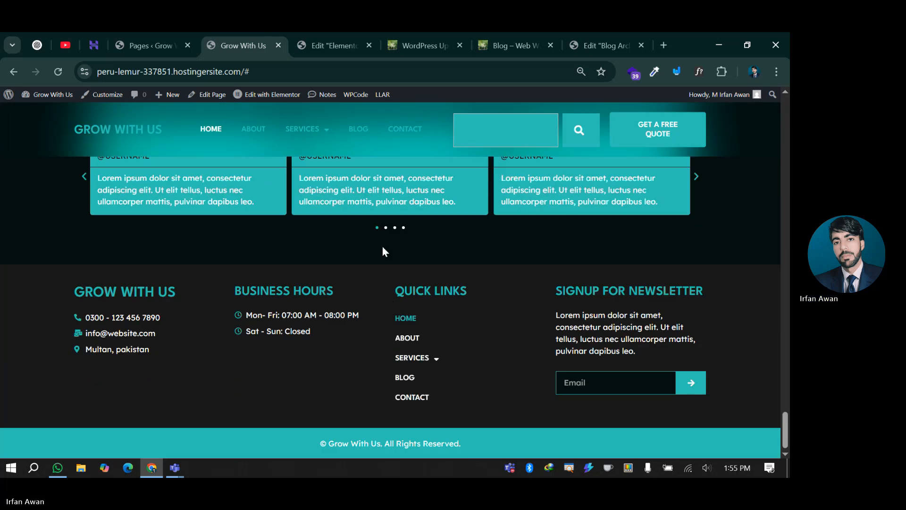
- Open the live Blog page and alter its address to /blog8/ to test a mistyped URL
left_click(358, 131)
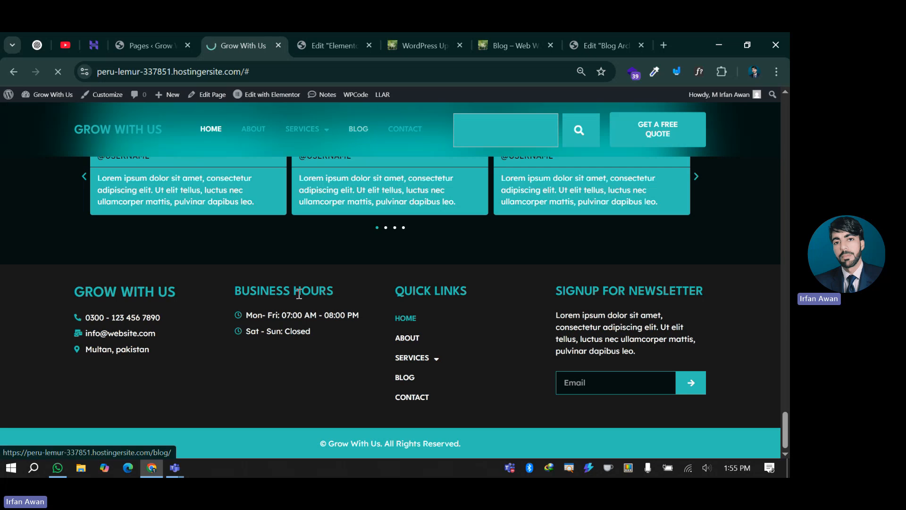
scroll(299, 297, "up", 5)
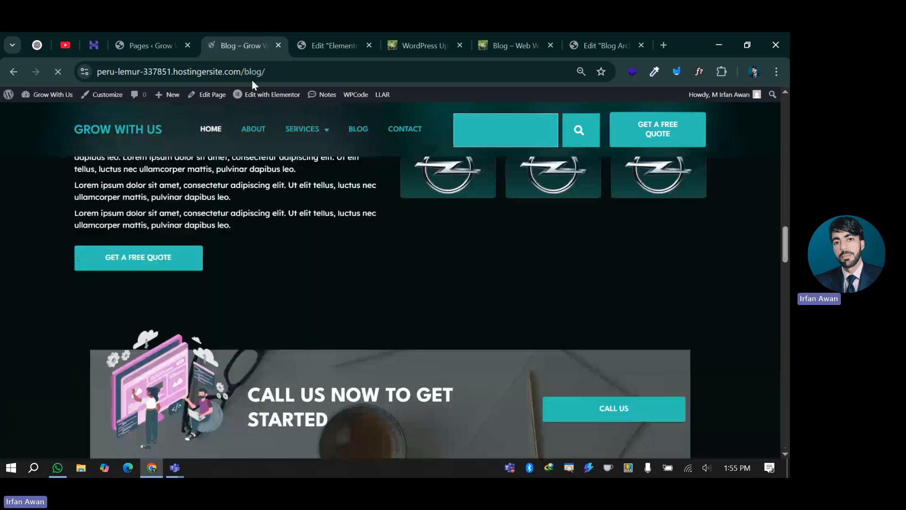
double_click(257, 73)
left_click_drag(265, 74, 323, 74)
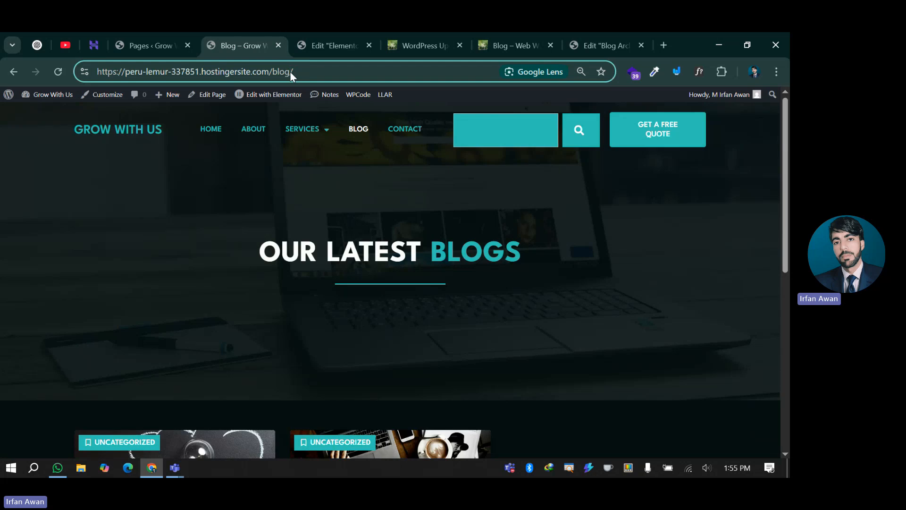
type("8")
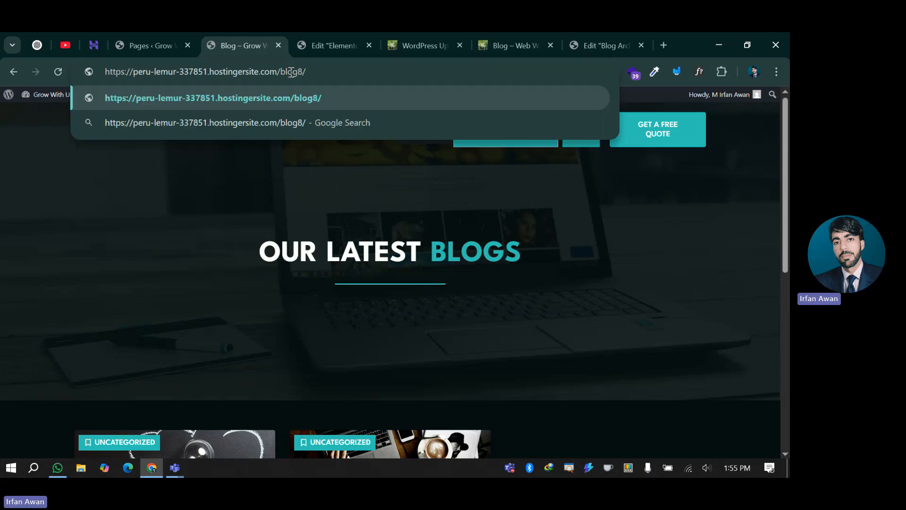
key("Return")
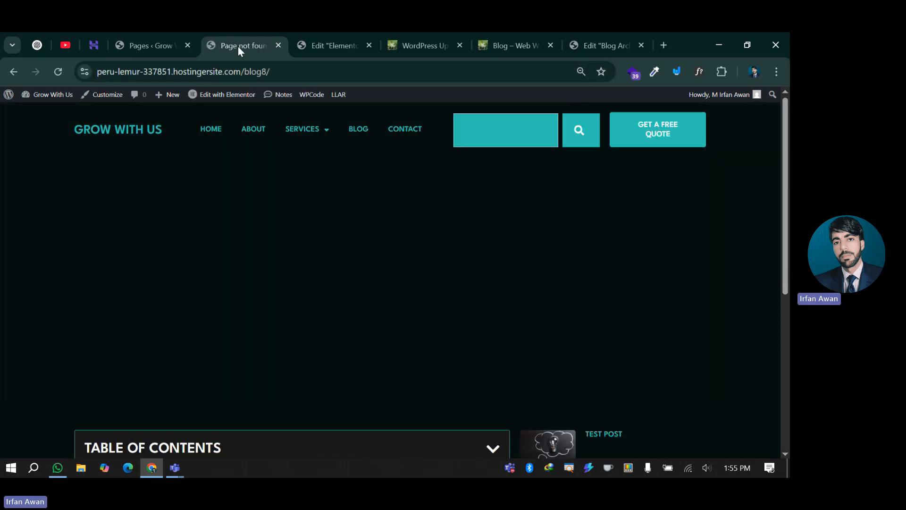
- Switch to the Error 404 template editor, dismiss the template library and add a flexbox container with vertical column direction
left_click(294, 43)
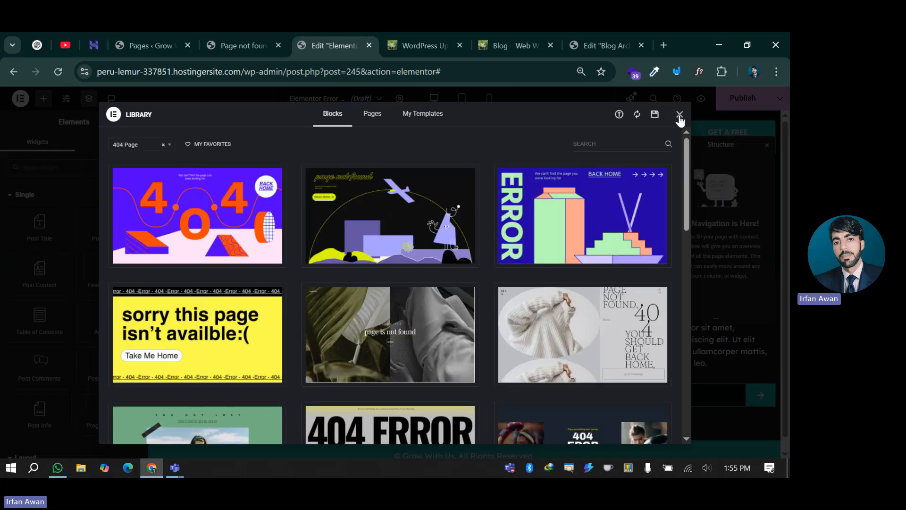
left_click(679, 115)
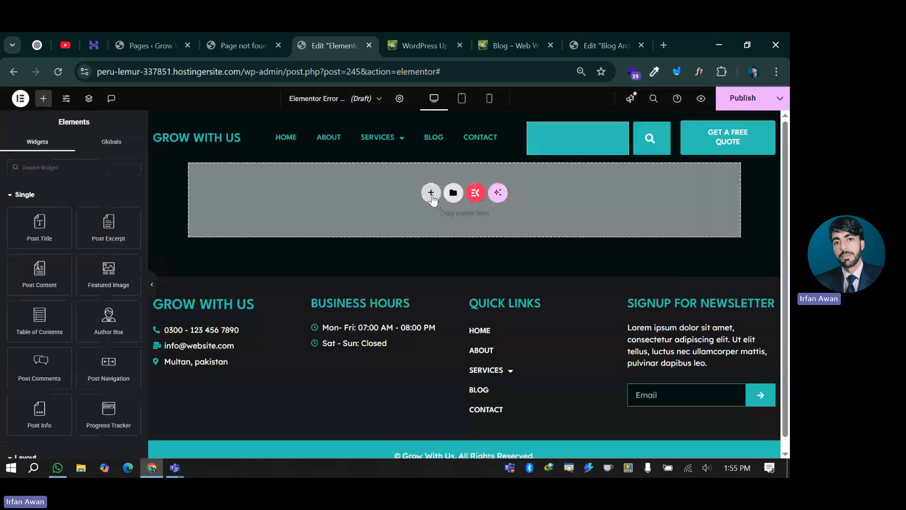
left_click(431, 192)
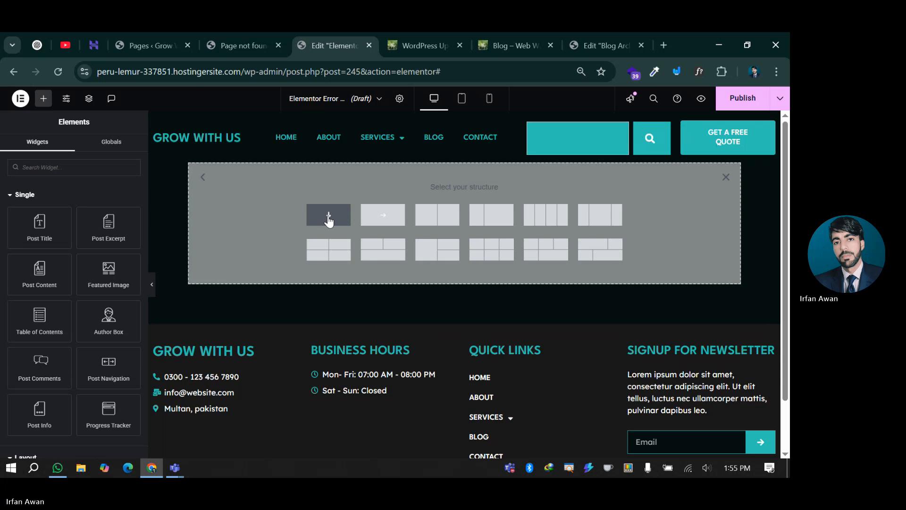
left_click(329, 218)
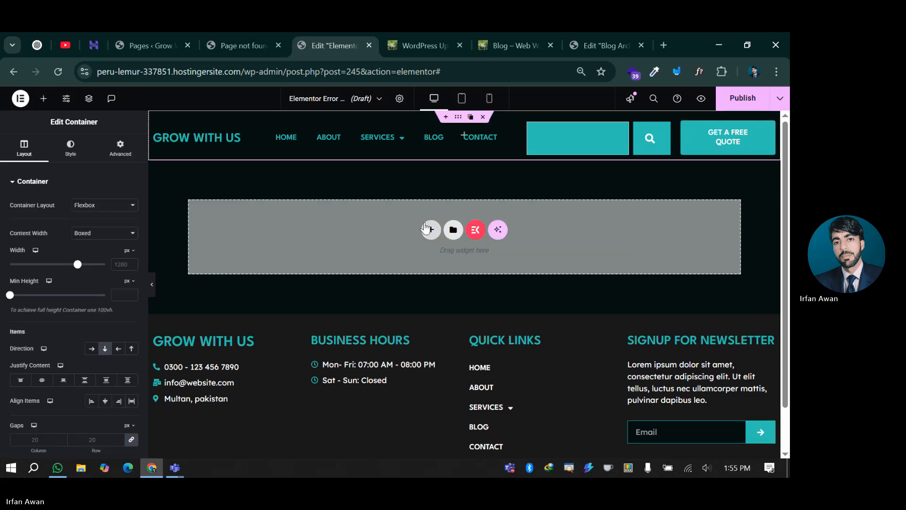
- Set the container's minimum height to 100 vh and justify its content to the center
left_click(119, 152)
left_click(22, 152)
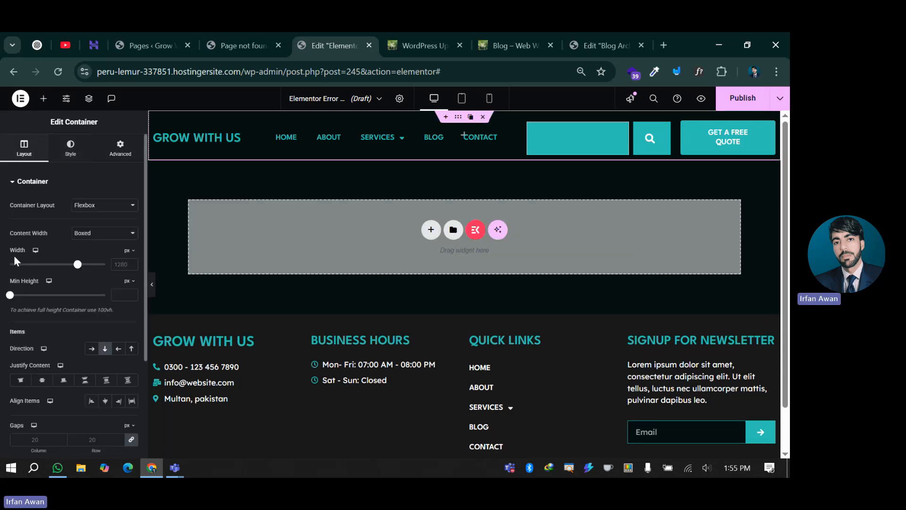
mouse_move(128, 255)
mouse_move(130, 281)
left_click(127, 323)
type("100")
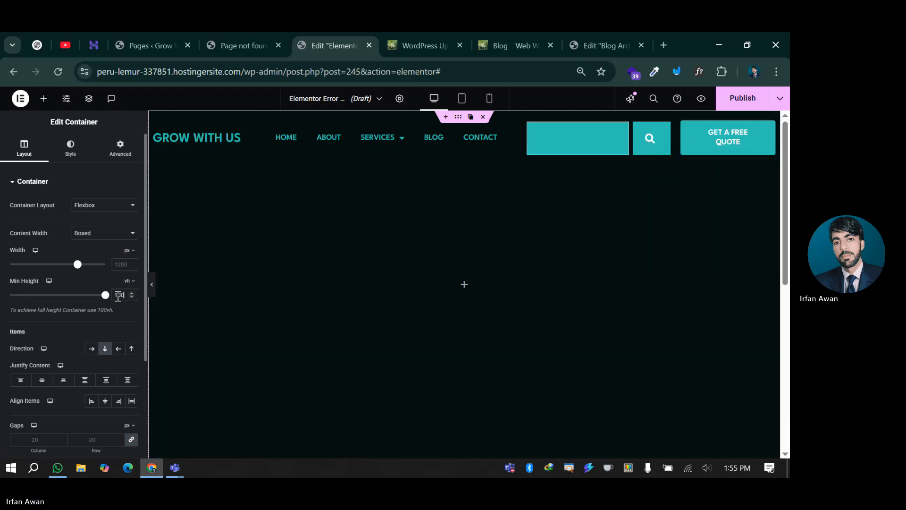
left_click(70, 150)
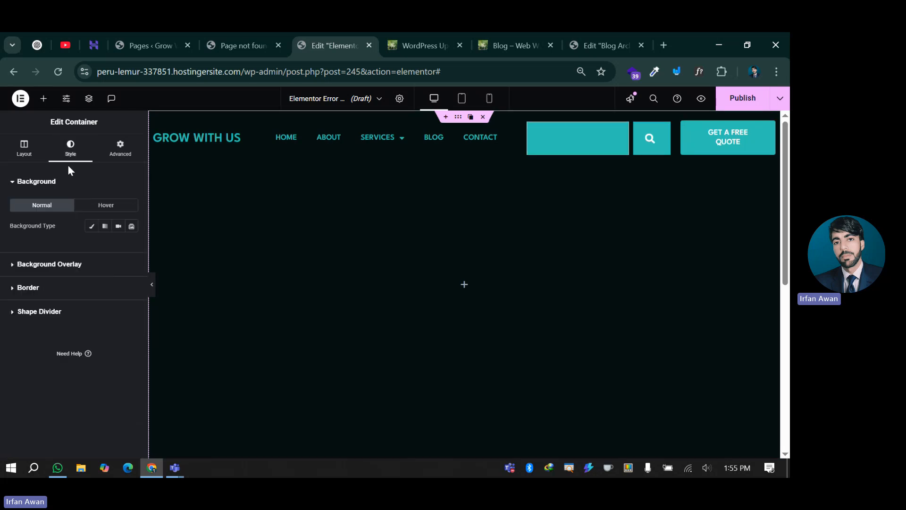
left_click(41, 157)
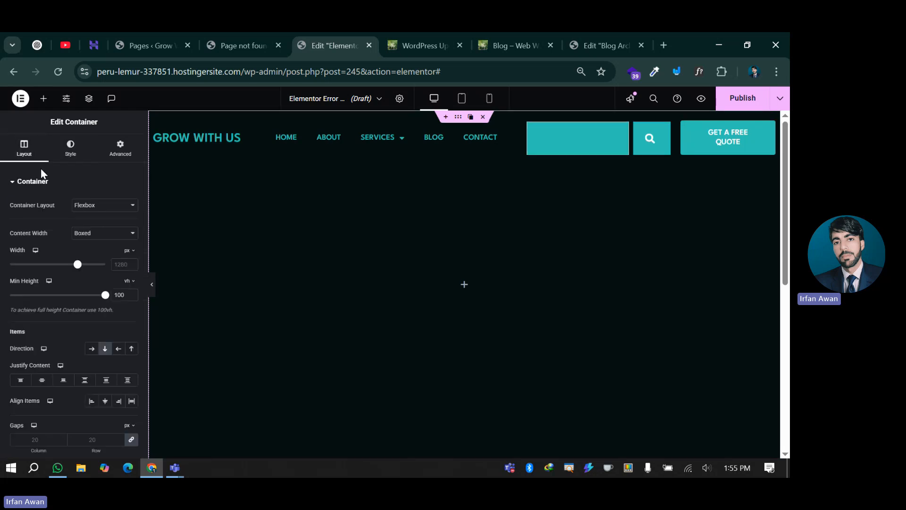
left_click(43, 382)
- Nest a second container inside the full-height container and set its width to 70%
left_click(464, 286)
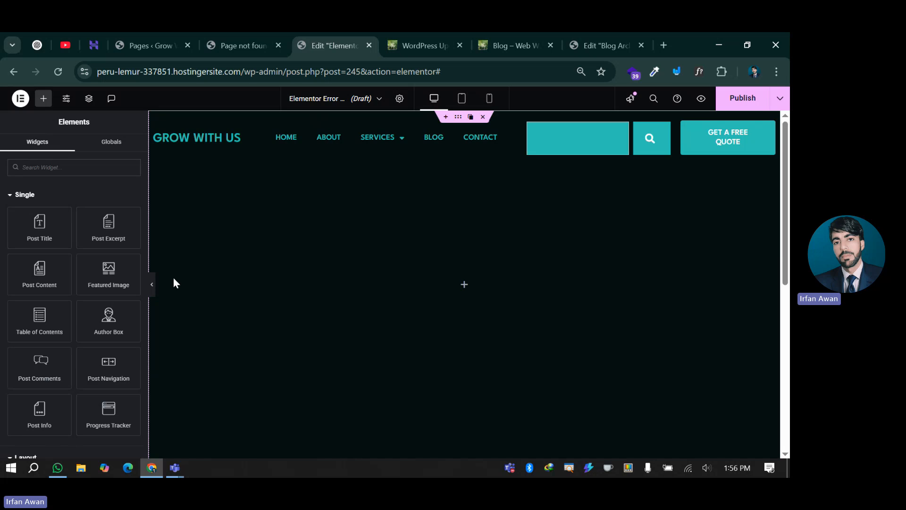
scroll(67, 293, "down", 3)
left_click_drag(40, 365, 456, 293)
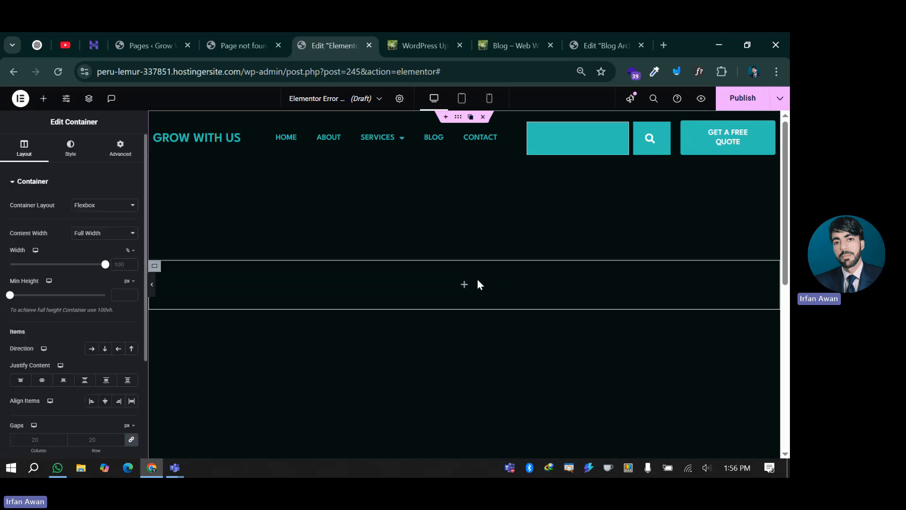
left_click(123, 264)
type("70")
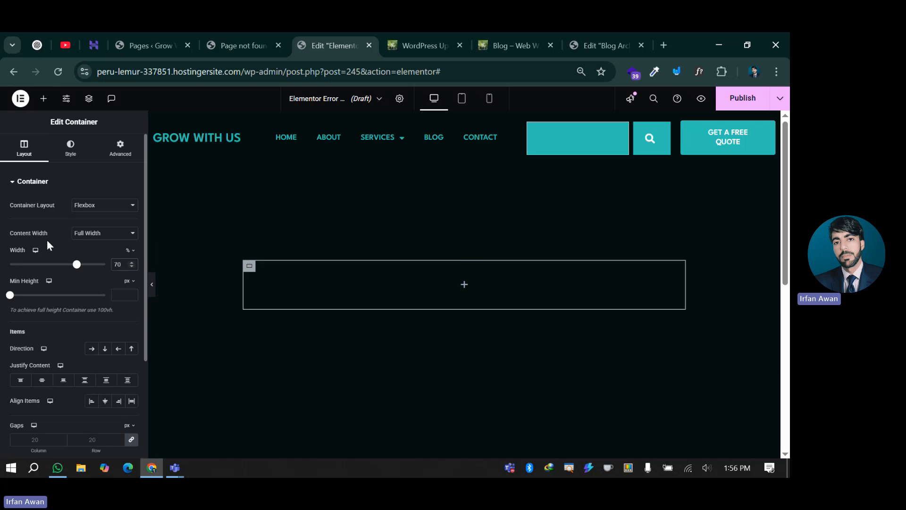
- Add a Heading widget inside the 70% wide container
left_click(43, 98)
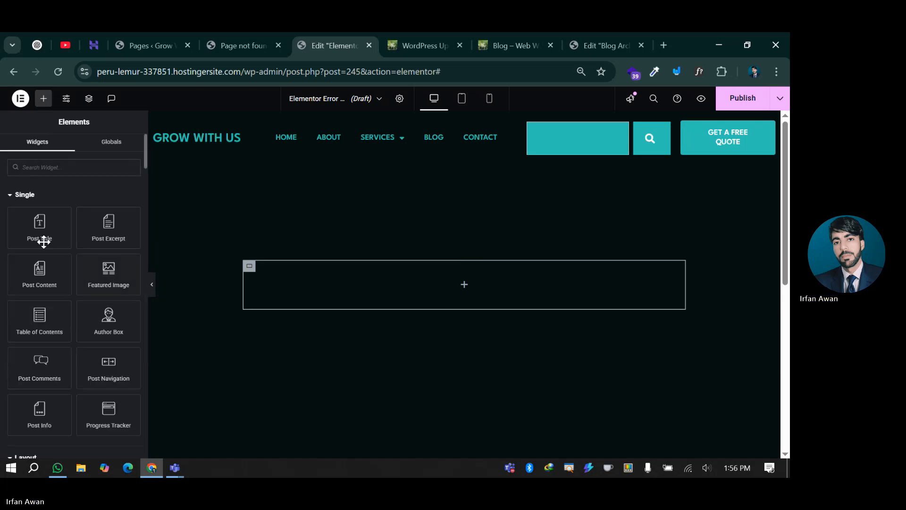
scroll(81, 247, "down", 4)
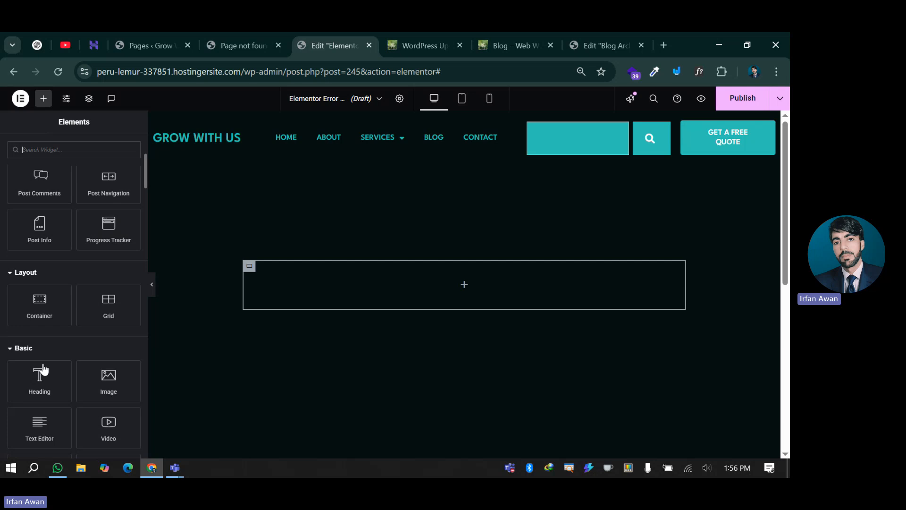
left_click_drag(43, 370, 415, 283)
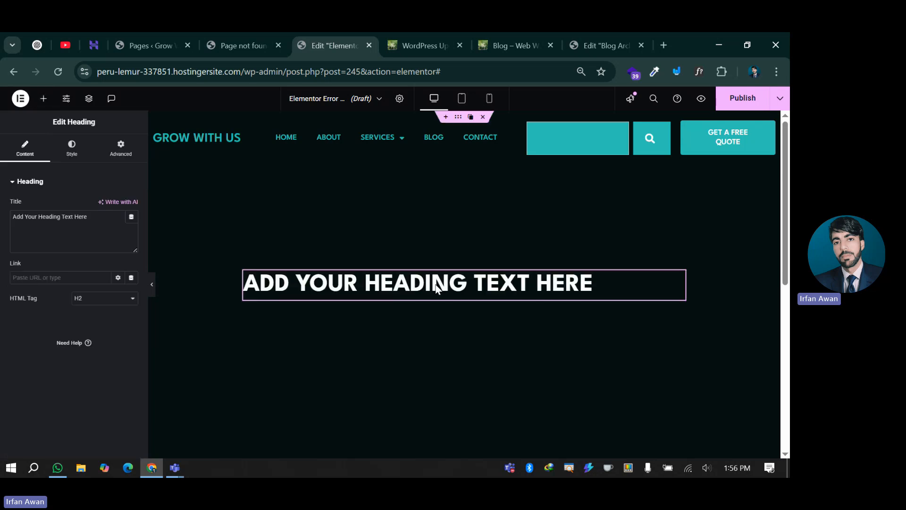
- Align the inner container's items to the center and center the heading's text
left_click(249, 275)
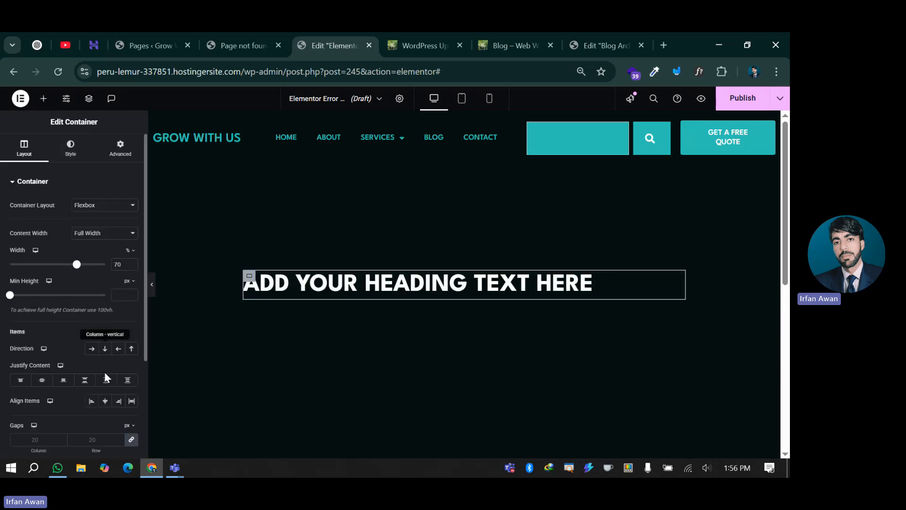
left_click(104, 400)
left_click(387, 290)
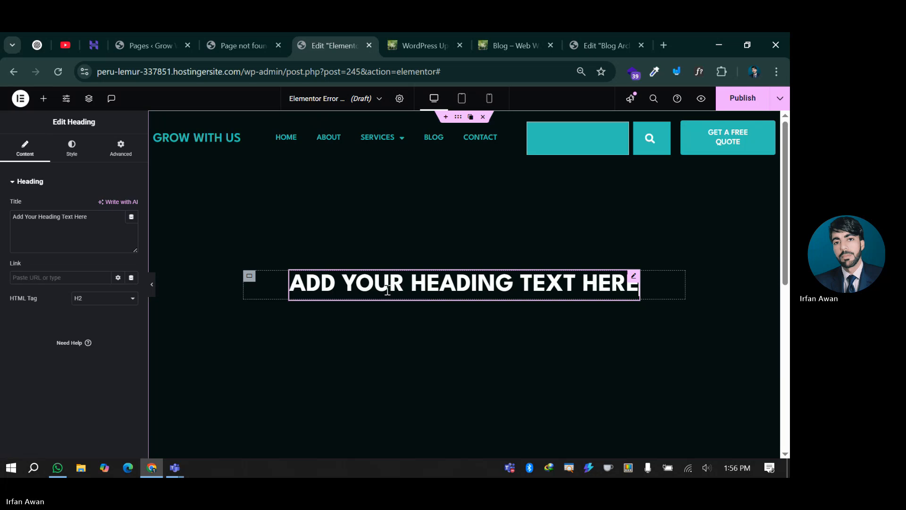
left_click(71, 147)
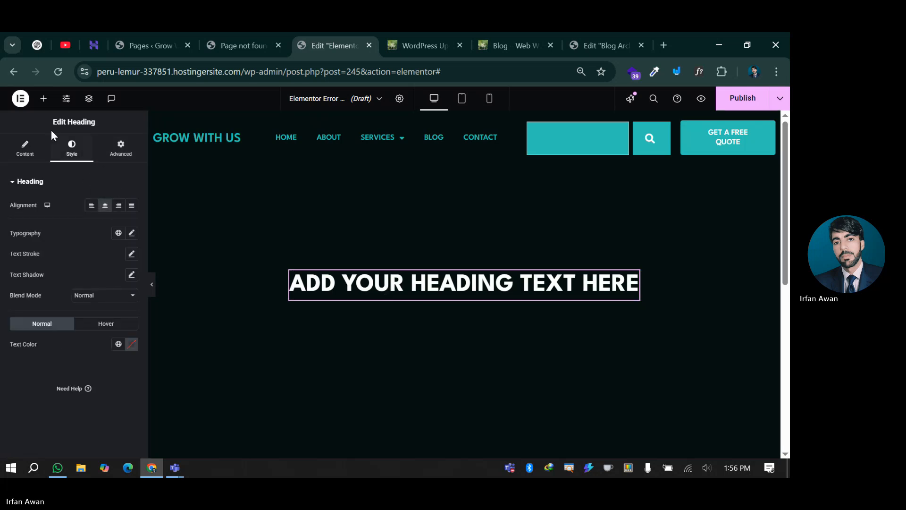
- Switch to ChatGPT and submit the prompt "Write text for 404 page template"
left_click(25, 148)
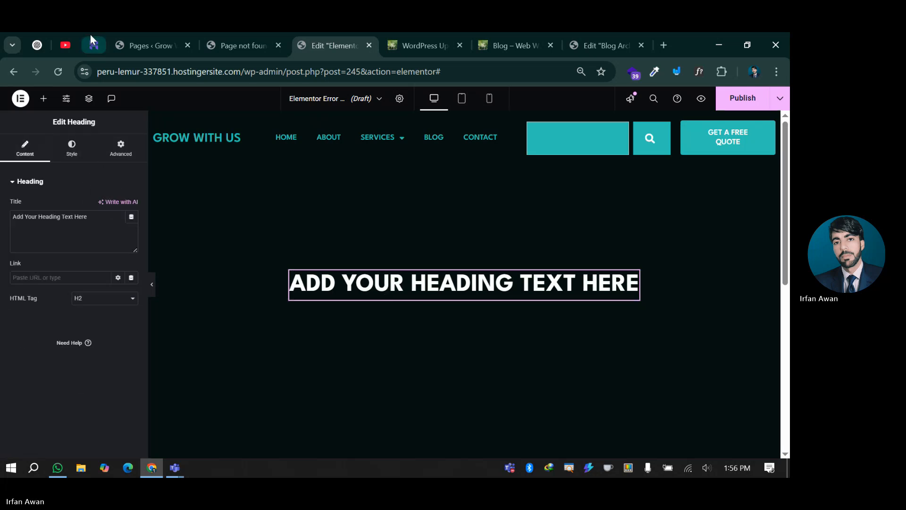
left_click(38, 44)
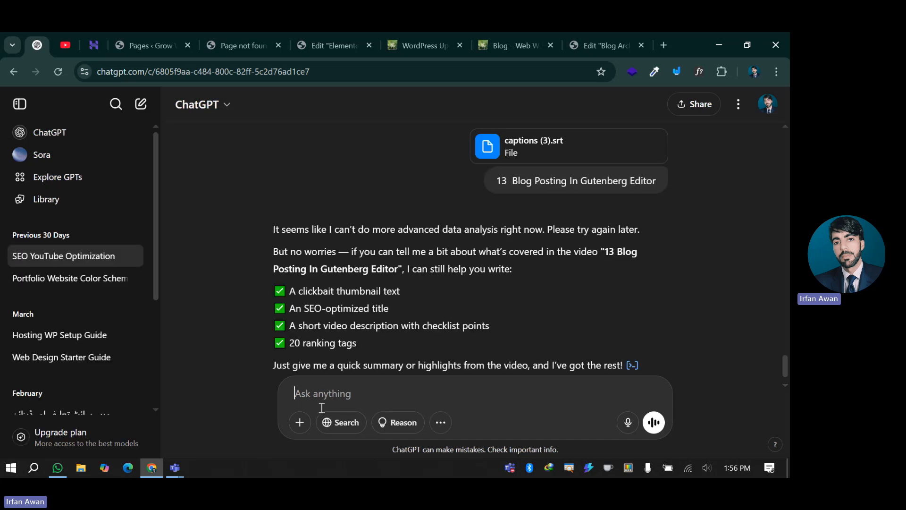
type("Write")
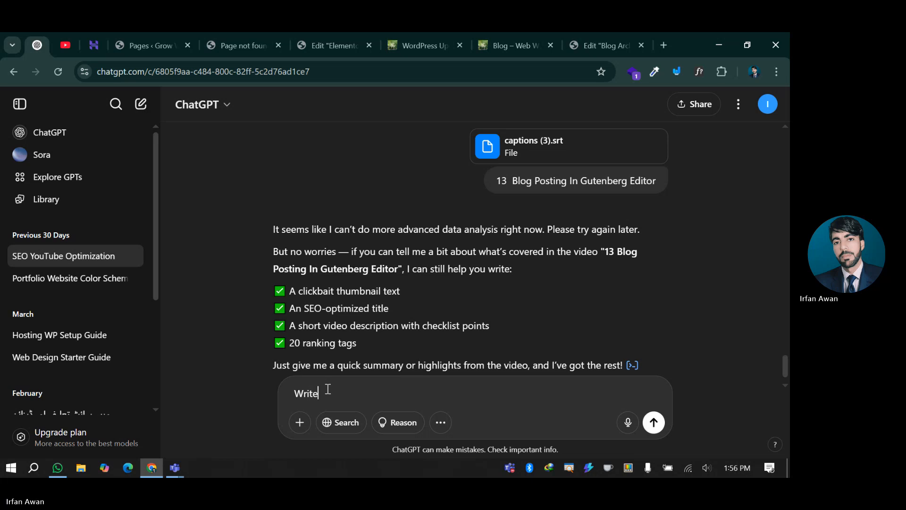
type(" text for")
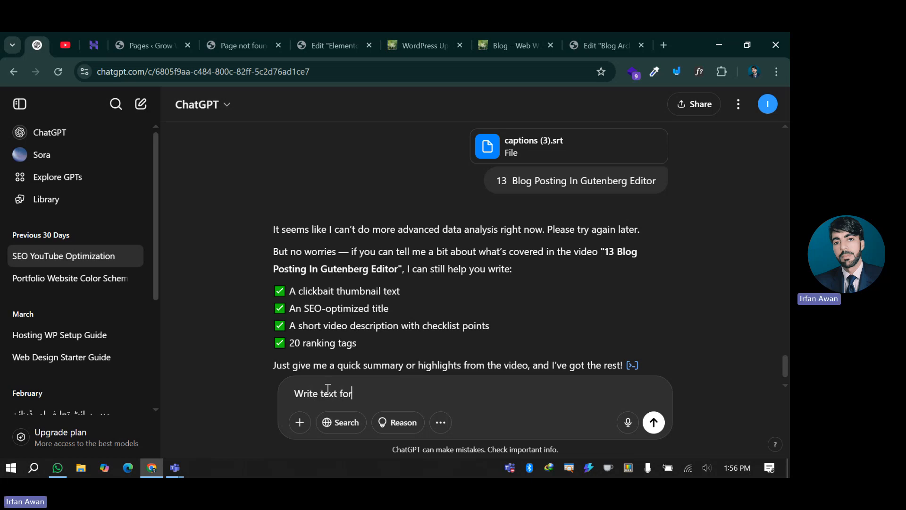
type(" 404 page template")
key("Return")
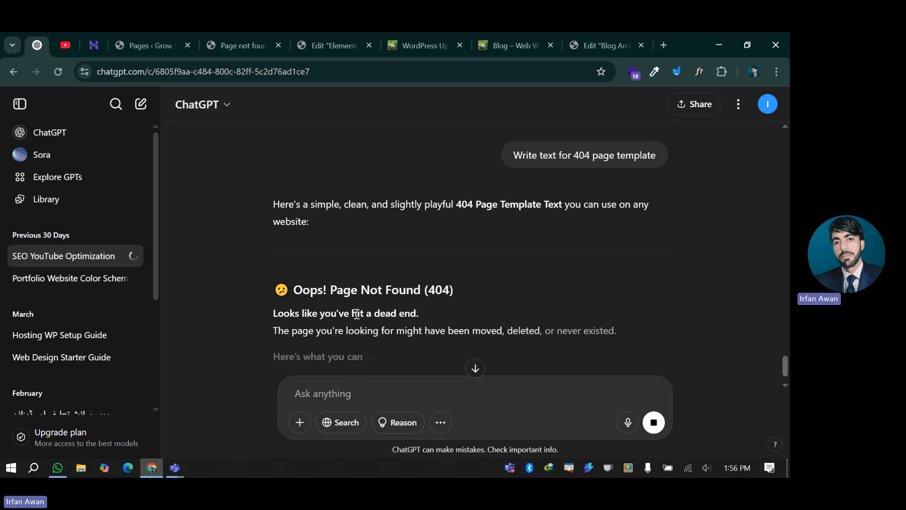
- Copy the "Oops! Page Not Found (404)" title into the Elementor heading and change its ending so it reads "Oops! Page Not Found..."
left_click_drag(293, 257, 531, 261)
key("ctrl+c")
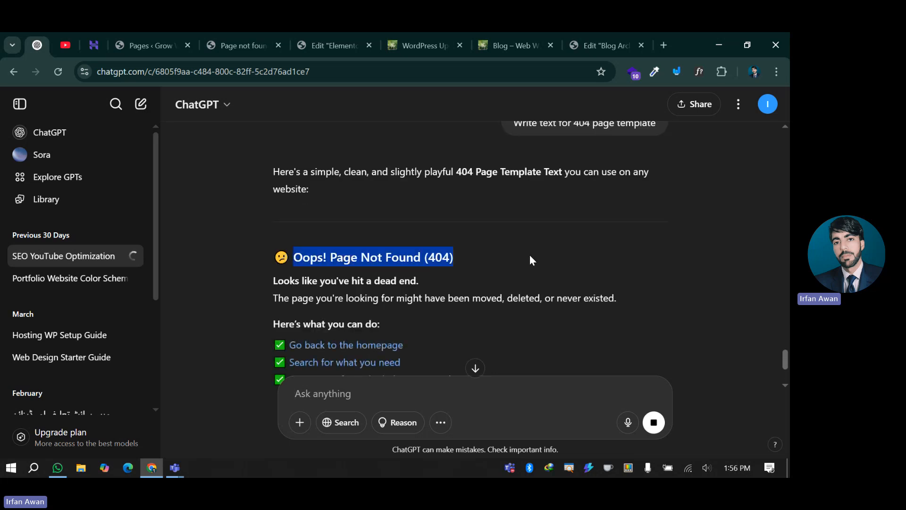
left_click(315, 41)
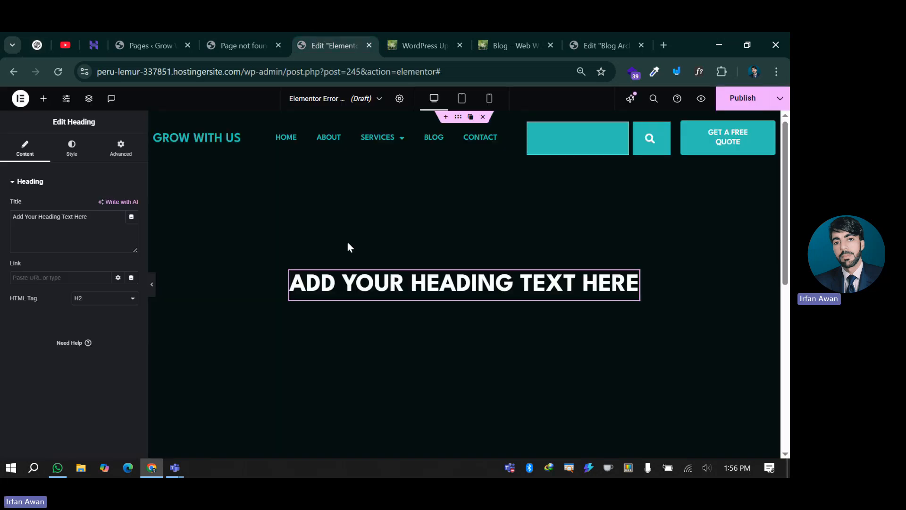
triple_click(25, 212)
key("ctrl+v")
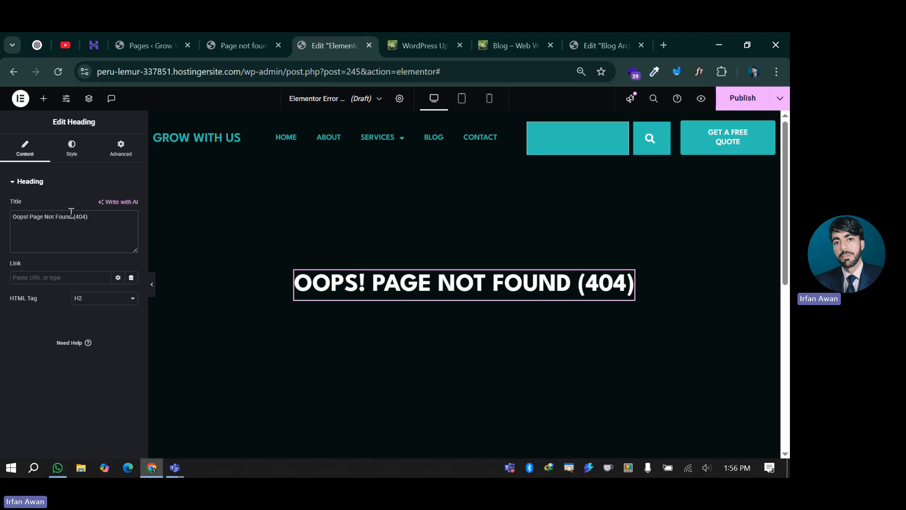
left_click_drag(73, 217, 111, 221)
key("BackSpace")
key("BackSpace")
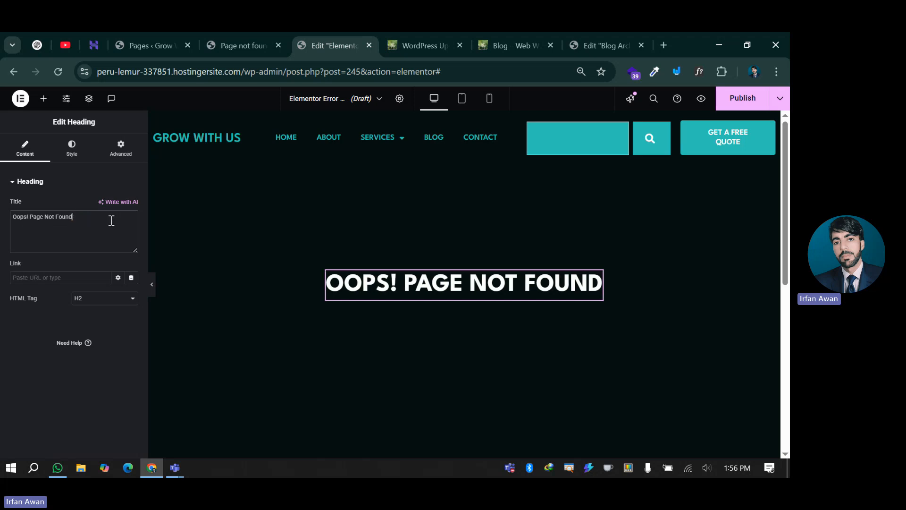
type("...")
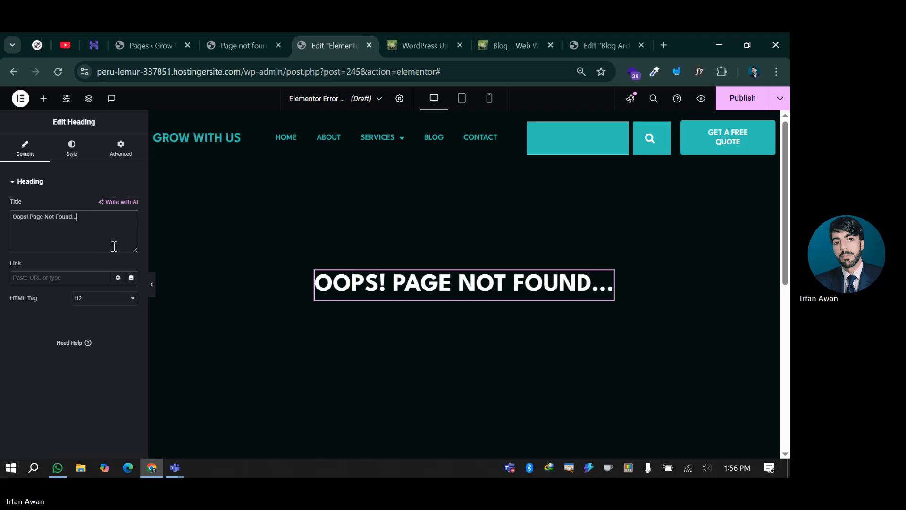
- Copy the sentence "The page you're looking for might have been moved, deleted, or never existed." from the ChatGPT answer
left_click(47, 36)
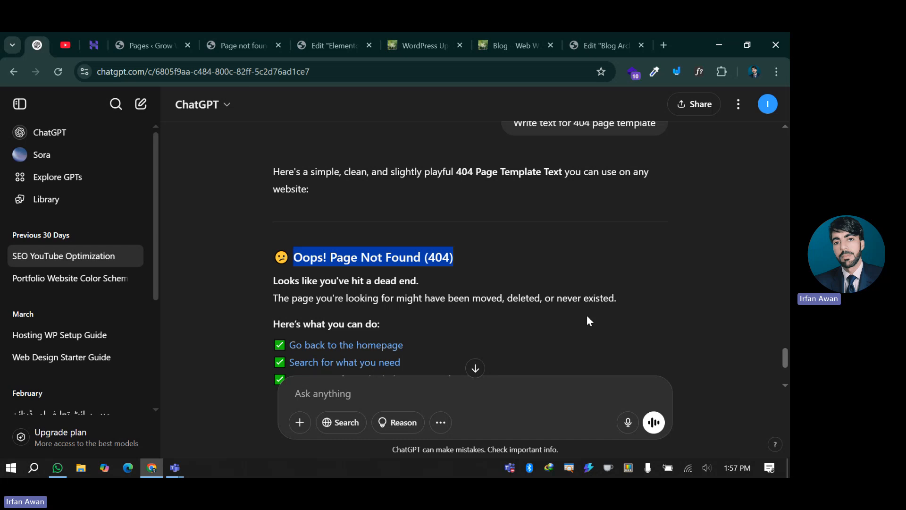
left_click_drag(615, 297, 264, 305)
key("ctrl+c")
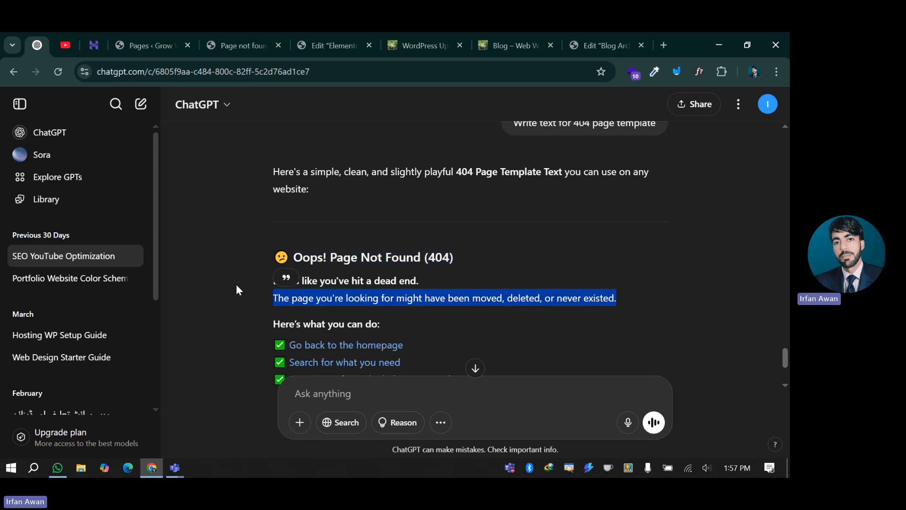
scroll(242, 275, "down", 1)
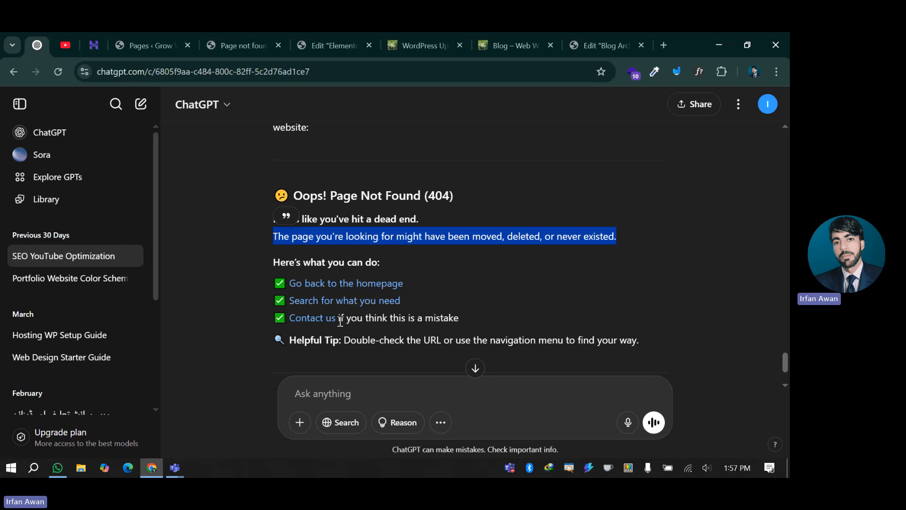
- Back in Elementor, add a Text Editor widget below the heading and replace its placeholder with the copied sentence
left_click(311, 43)
left_click(43, 98)
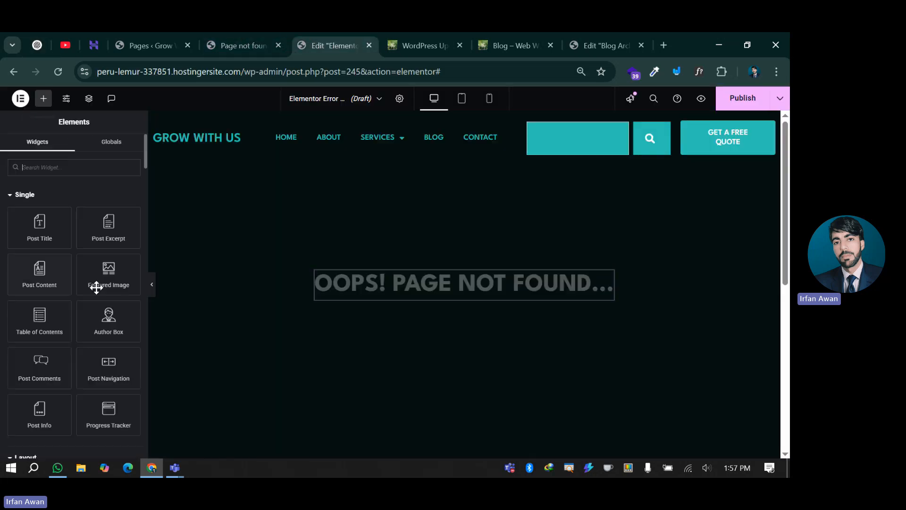
scroll(55, 378, "down", 4)
left_click_drag(38, 380, 62, 389)
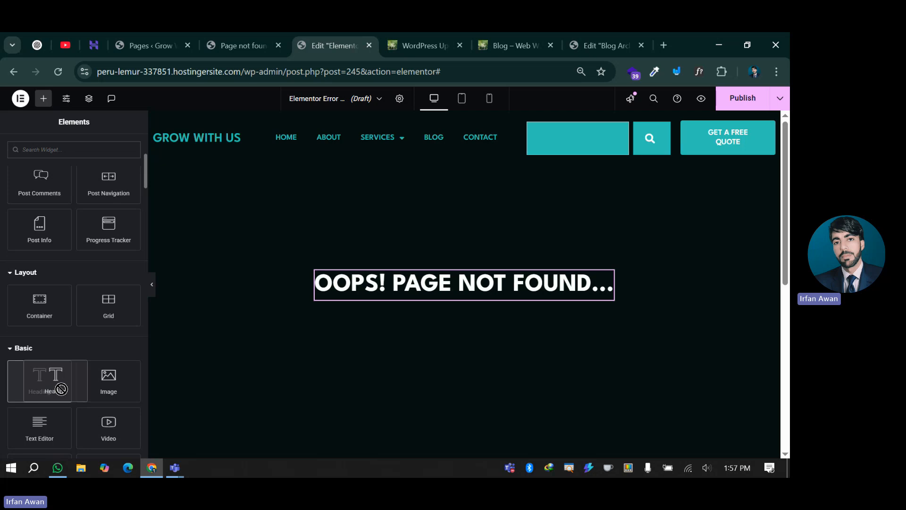
left_click_drag(40, 430, 485, 288)
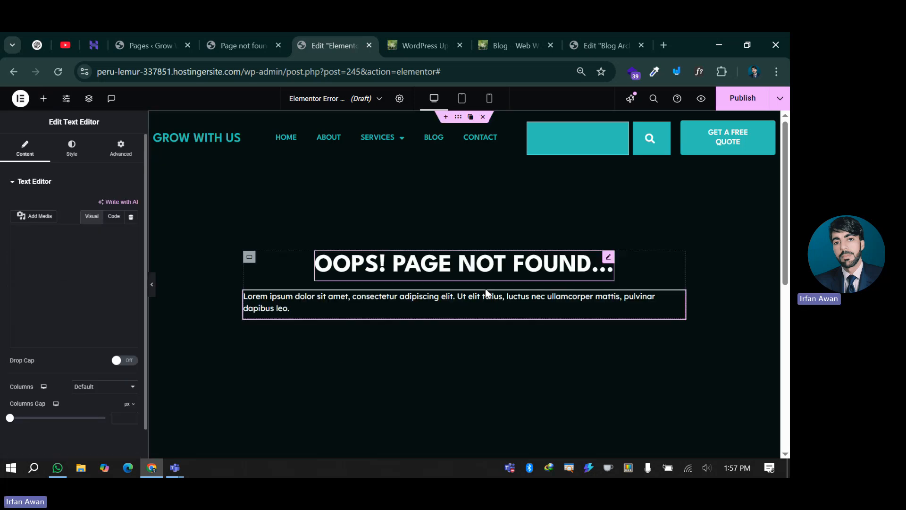
triple_click(88, 335)
key("ctrl+v")
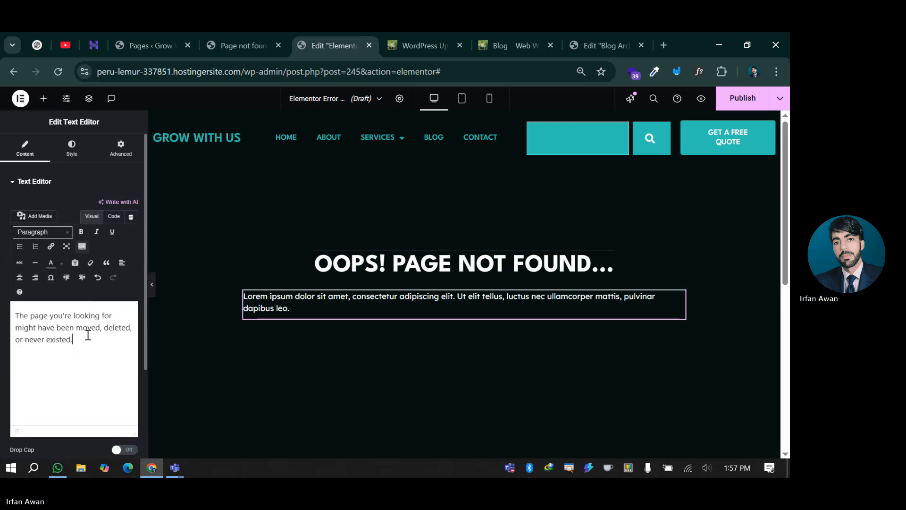
- Apply the global font Text to the paragraph's typography
left_click(72, 146)
left_click(119, 232)
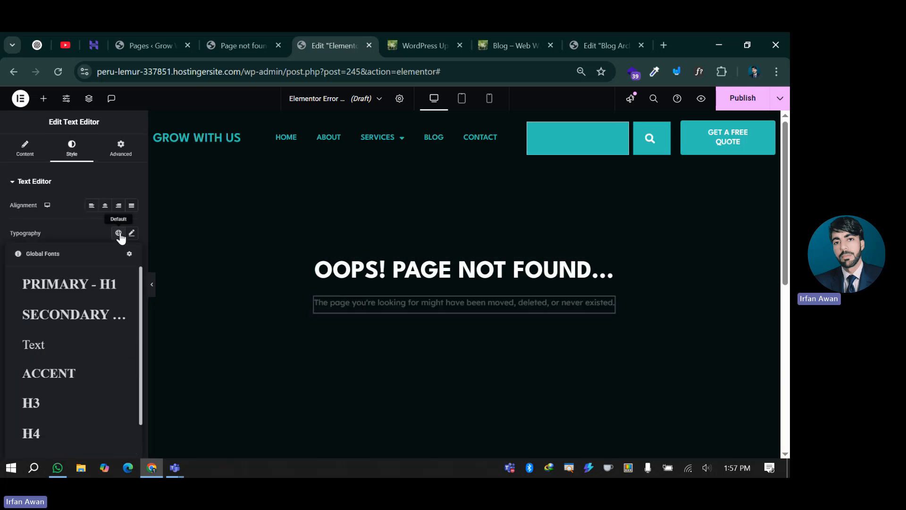
left_click(55, 355)
- Set the heading's HTML tag to H1 and its typography to the global font Primary - H1
left_click(450, 261)
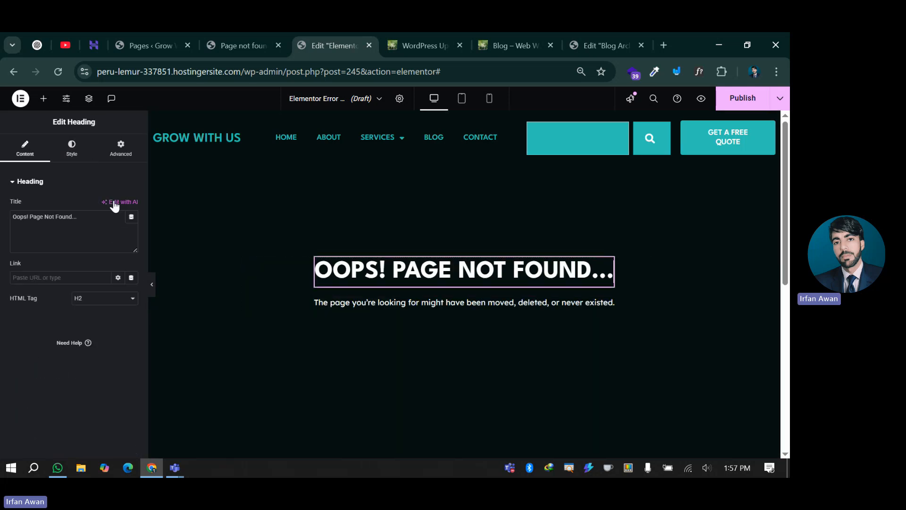
left_click(85, 299)
left_click(79, 313)
left_click(72, 146)
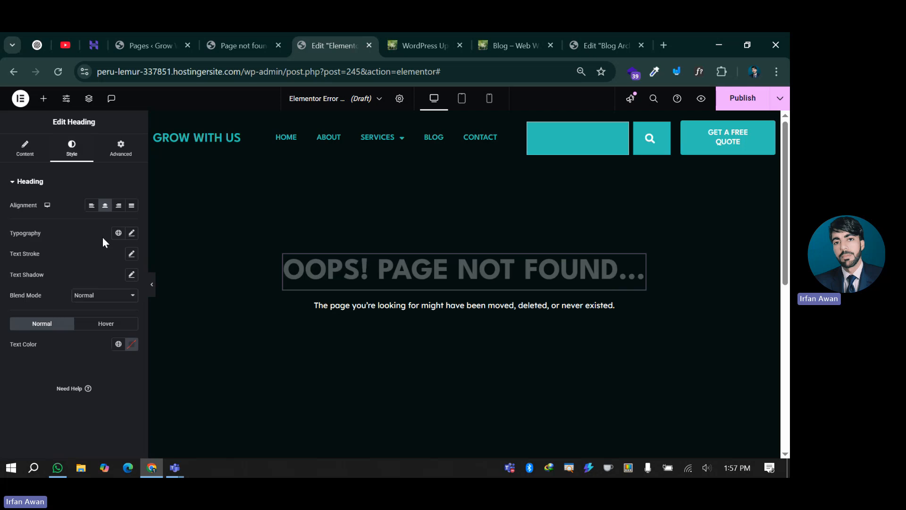
left_click(118, 233)
left_click(64, 285)
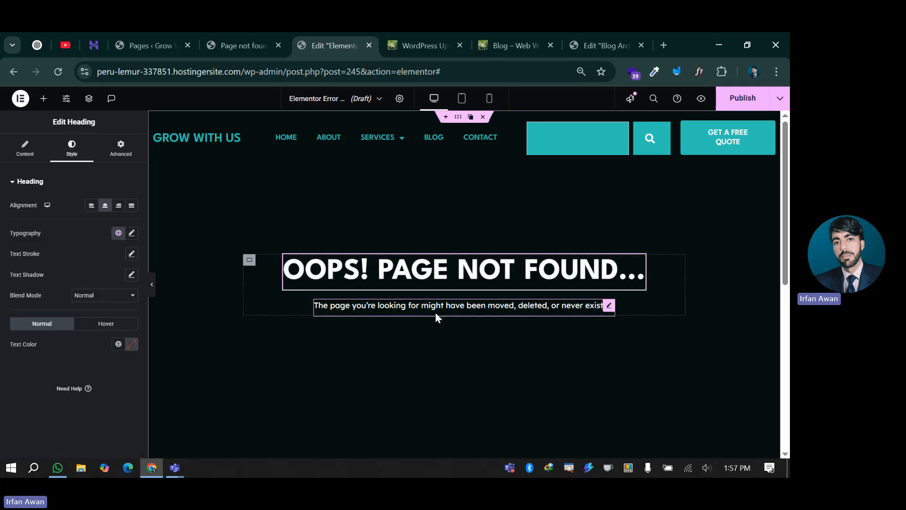
- Add a Button widget below the paragraph and set its text to "Back To Homer Page"
left_click(44, 98)
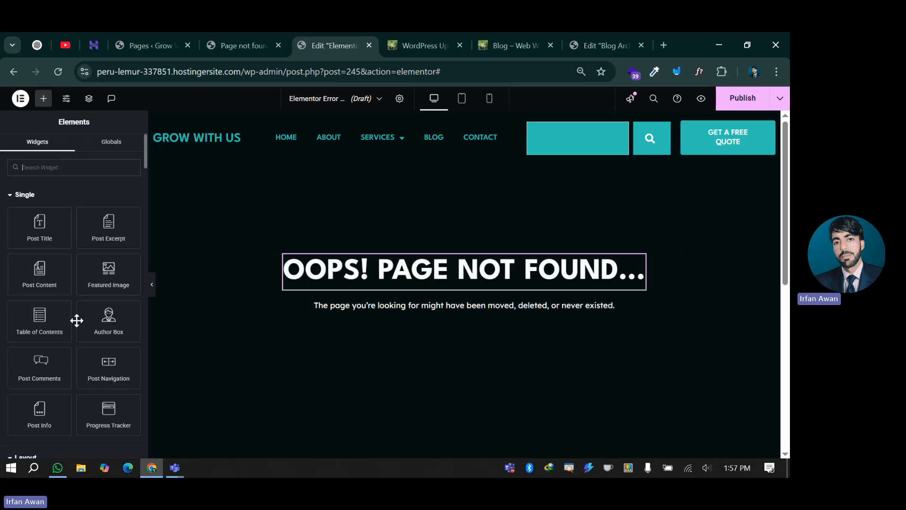
scroll(61, 302, "down", 2)
scroll(66, 307, "down", 1)
scroll(50, 309, "down", 2)
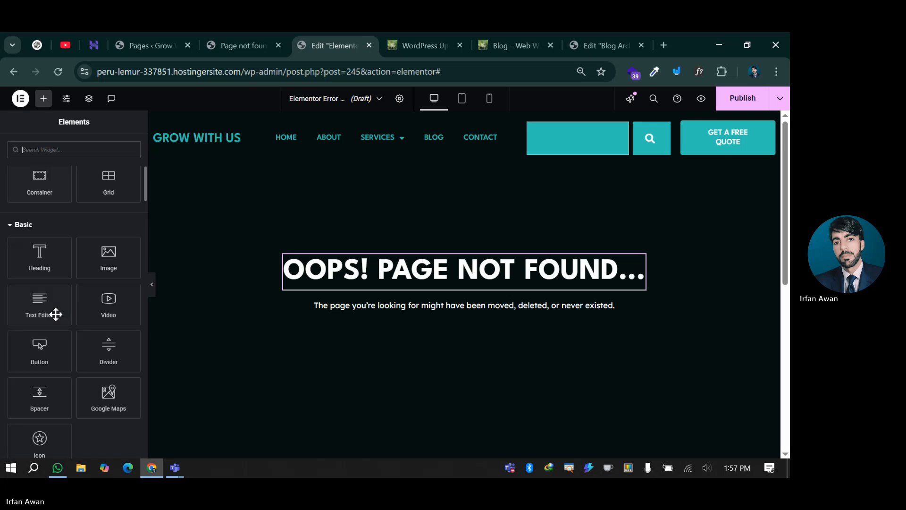
left_click_drag(66, 348, 466, 318)
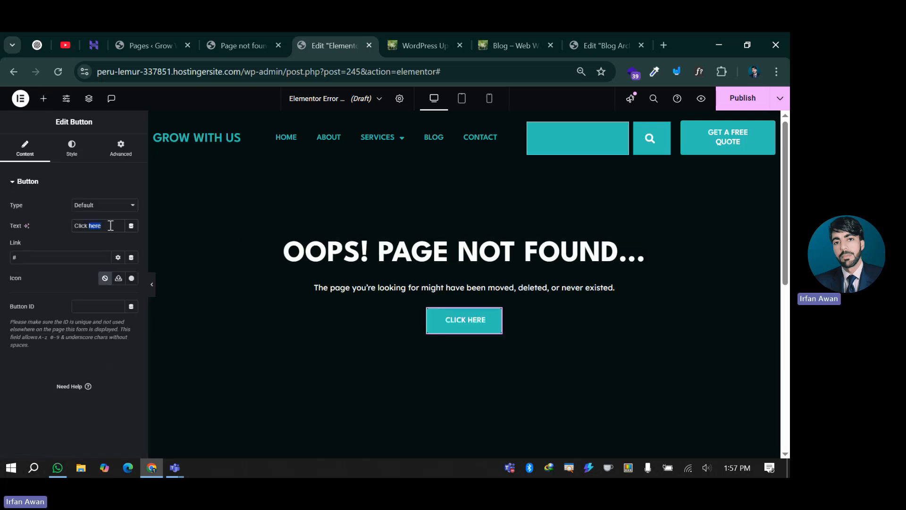
triple_click(110, 224)
type("Back")
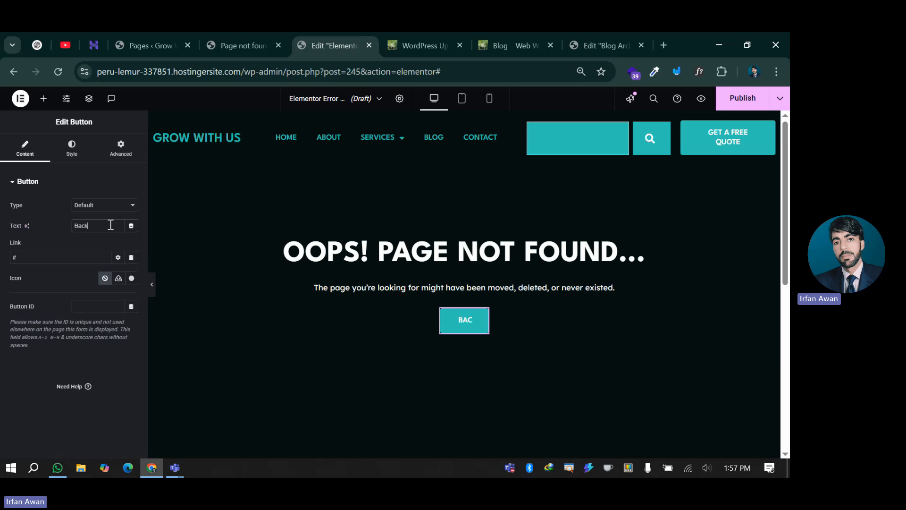
type(" To Homer")
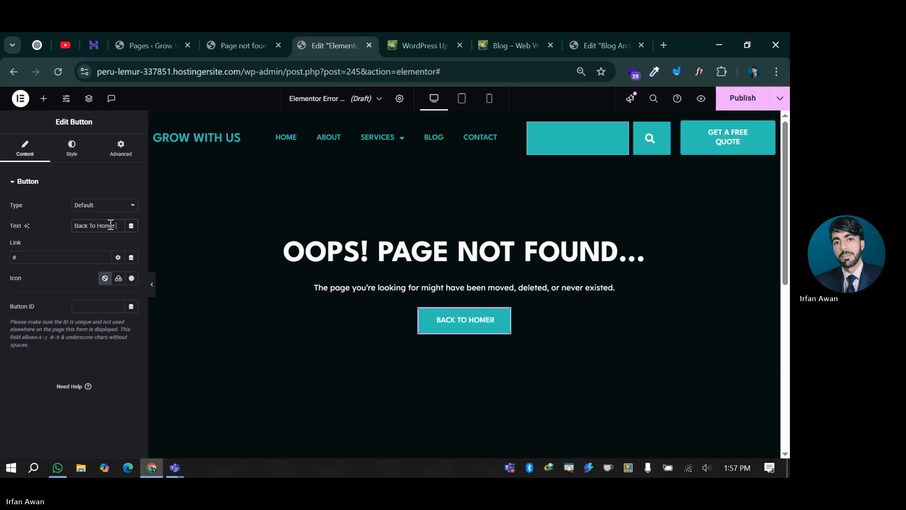
type(" Page")
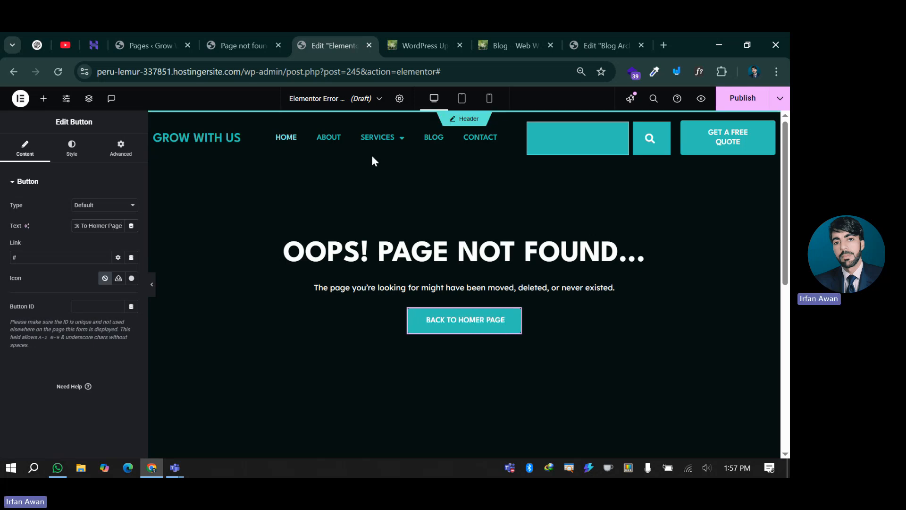
- Examine the current layout of the live page-not-found page at /blog8/ from header to footer
left_click(220, 42)
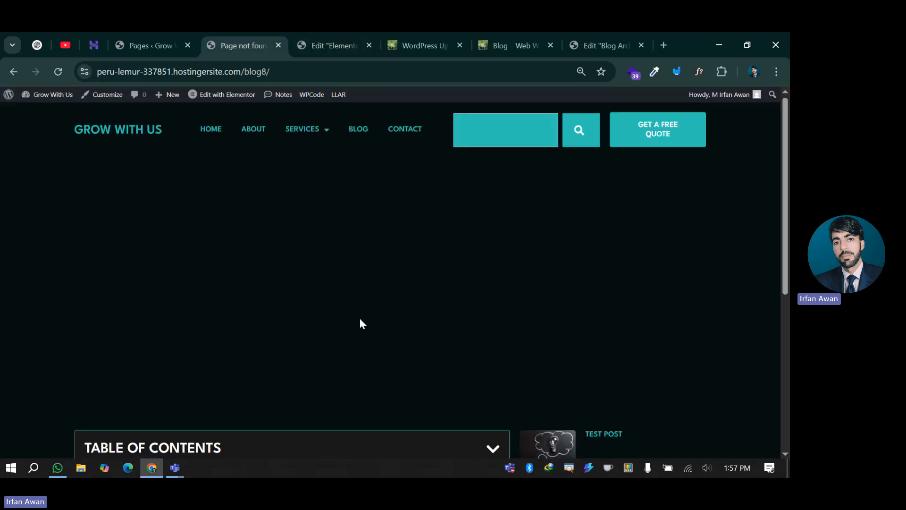
scroll(370, 317, "down", 5)
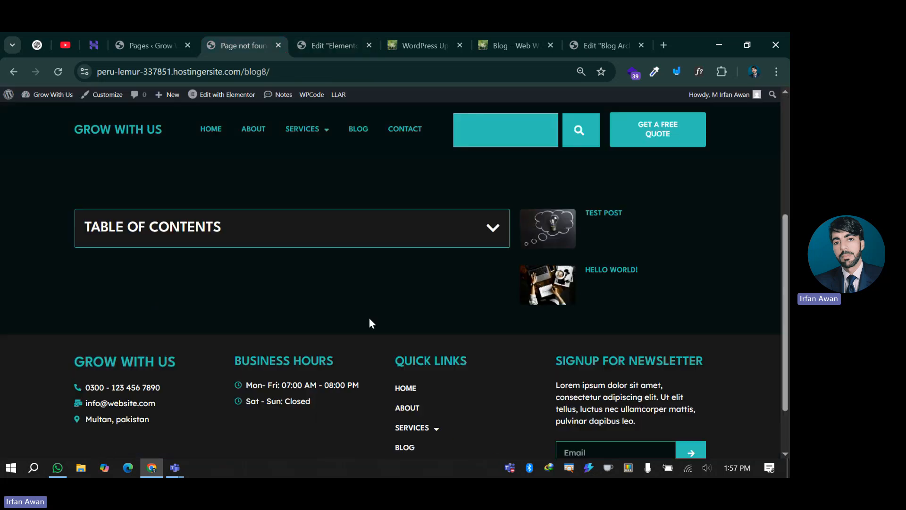
scroll(369, 318, "up", 3)
scroll(369, 318, "down", 3)
scroll(369, 323, "up", 1)
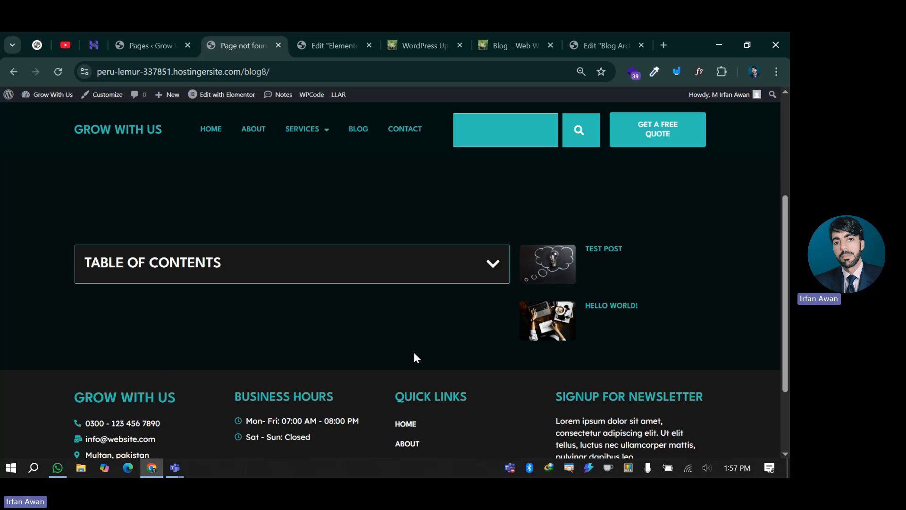
scroll(666, 283, "up", 4)
scroll(666, 283, "down", 5)
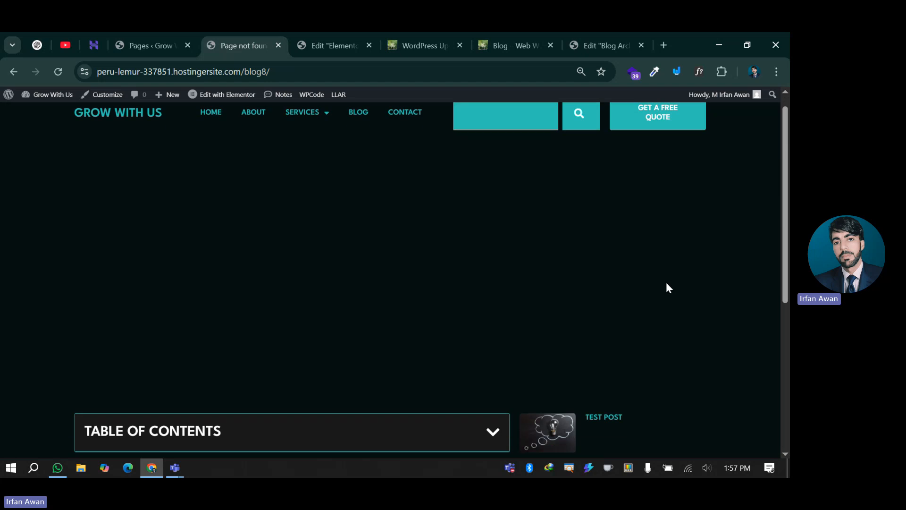
scroll(667, 283, "up", 5)
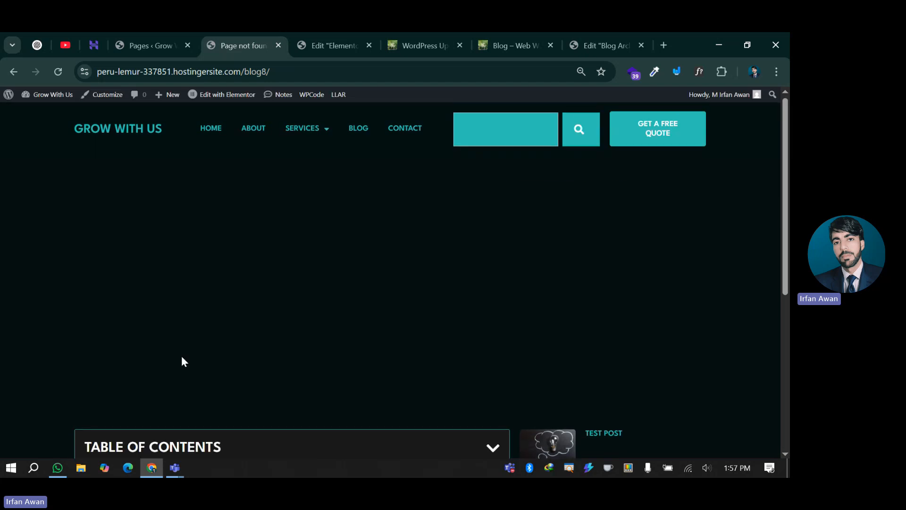
scroll(177, 347, "down", 3)
scroll(221, 309, "up", 1)
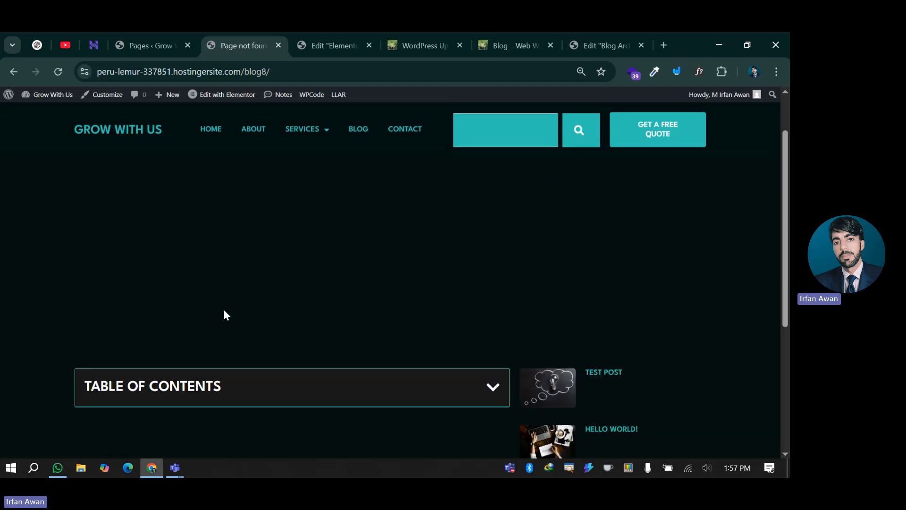
scroll(38, 343, "down", 1)
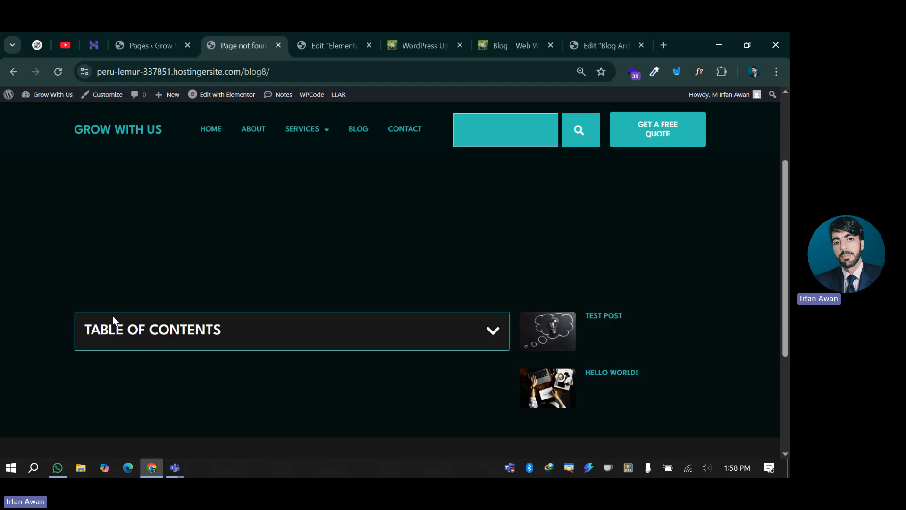
left_click(350, 35)
left_click(243, 45)
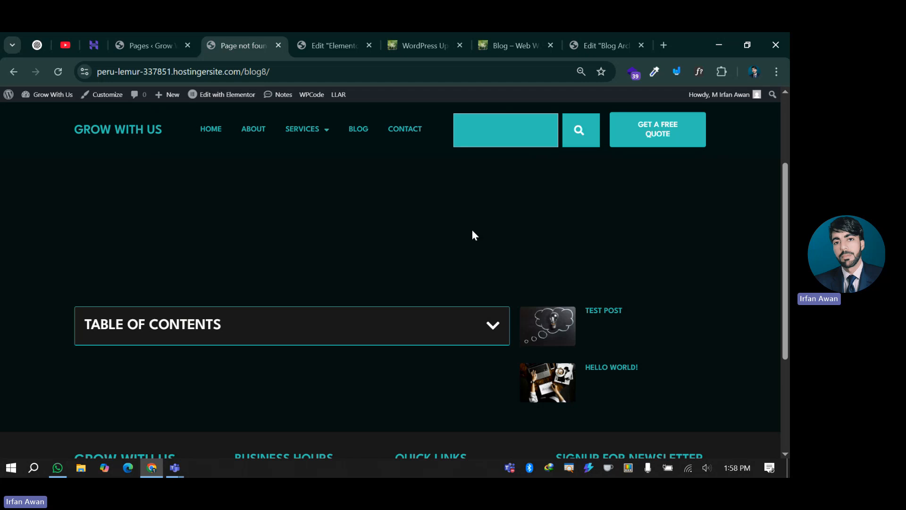
- Link the Back To Homer Page button in the Error 404 template to the site's Home page
key("ctrl+Tab")
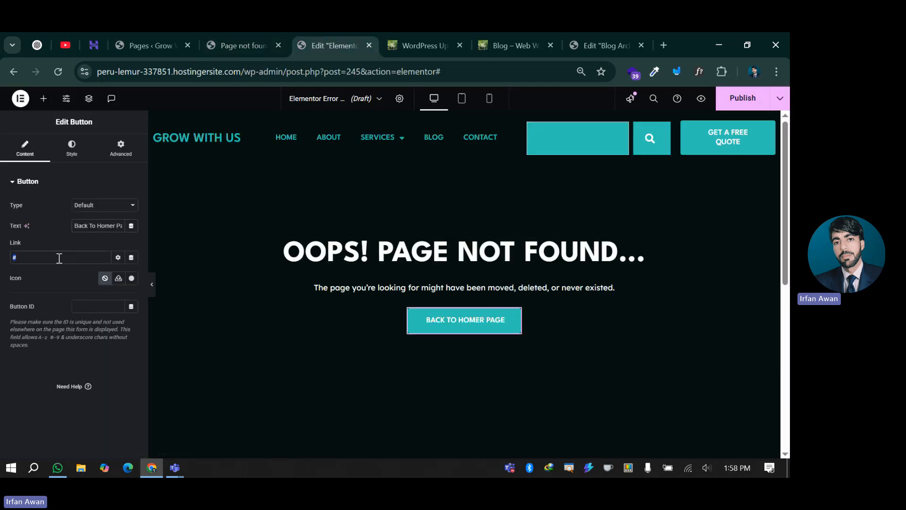
key("BackSpace")
type("home")
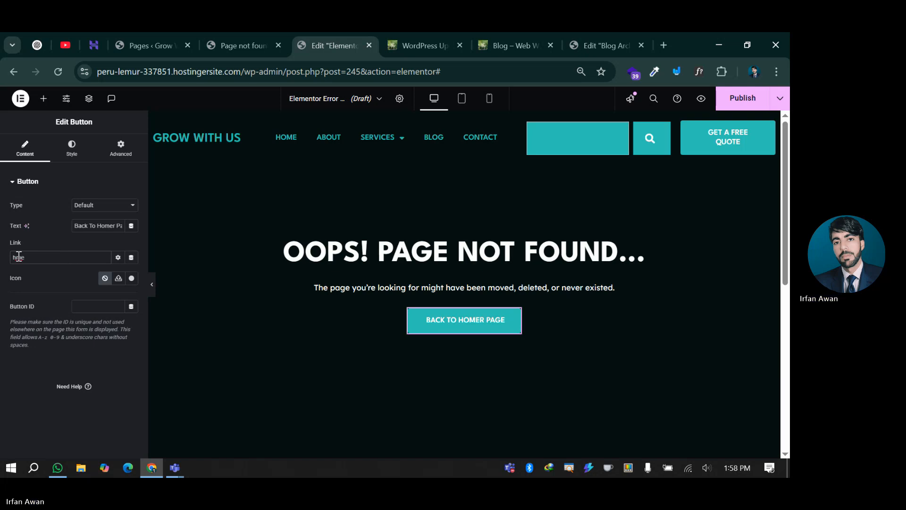
type("o")
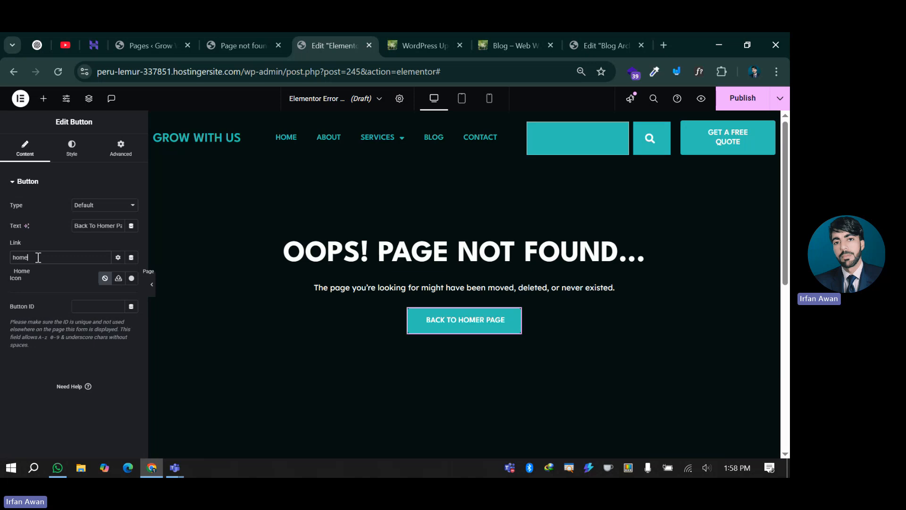
left_click(39, 276)
- Add a left arrow icon from the icon library to the button and set its icon spacing to 10 px
left_click(132, 278)
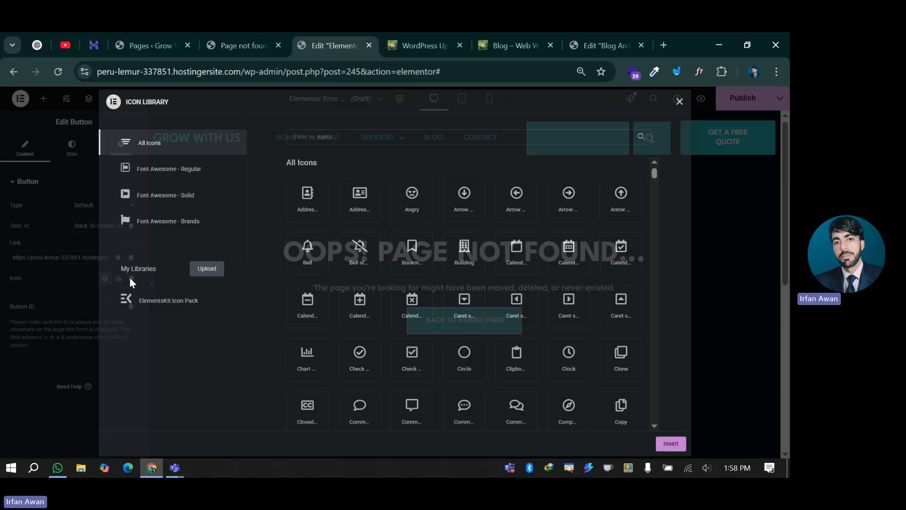
left_click(305, 136)
type("arrow")
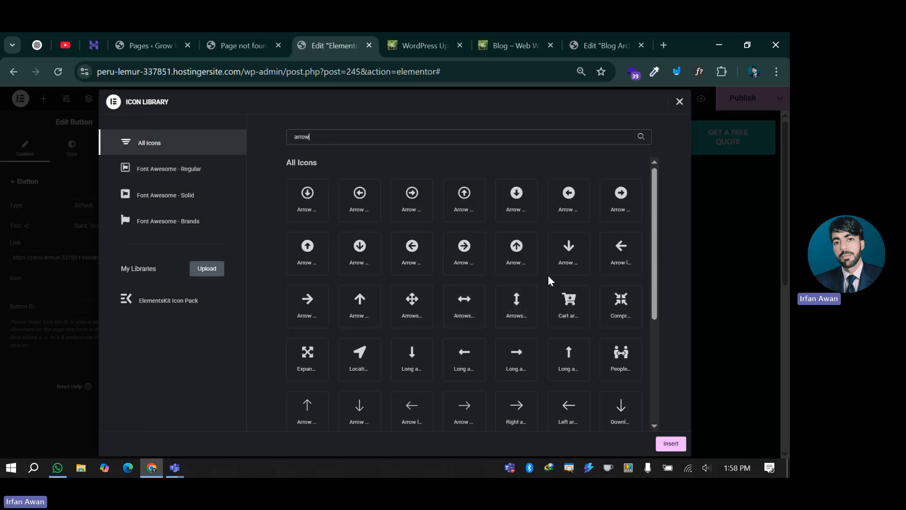
left_click(624, 246)
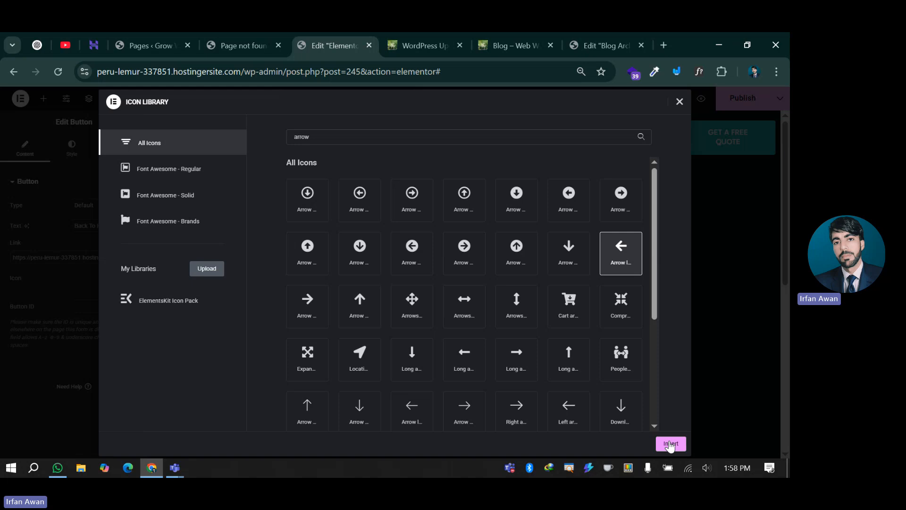
left_click(670, 444)
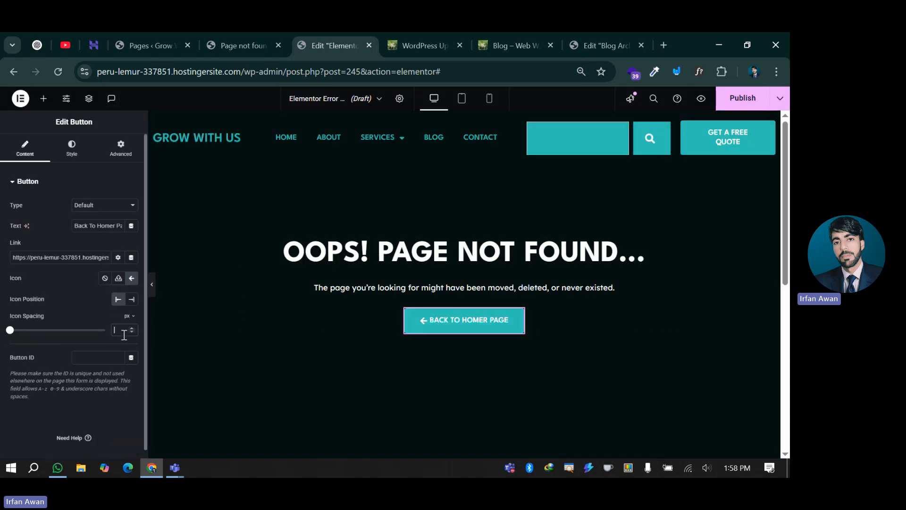
type("10")
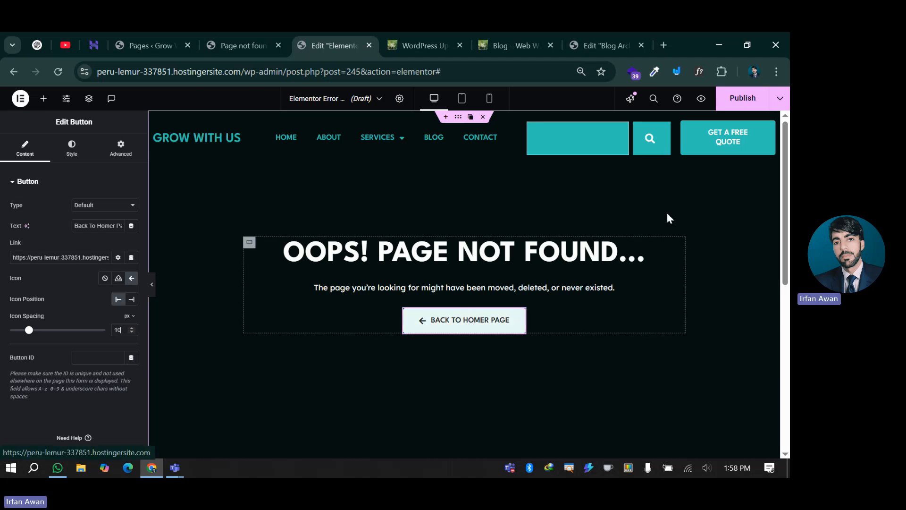
- Publish the Error 404 template with the display condition Include 404 Page
left_click(735, 95)
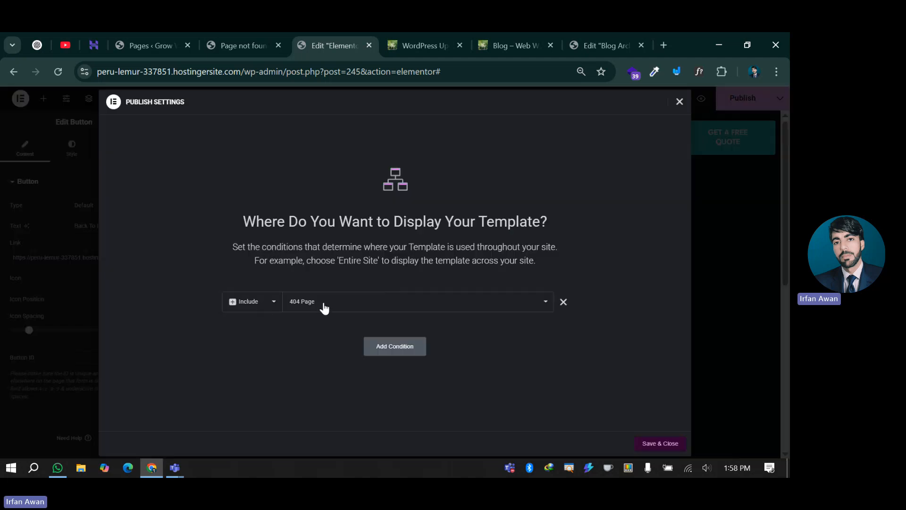
left_click(673, 444)
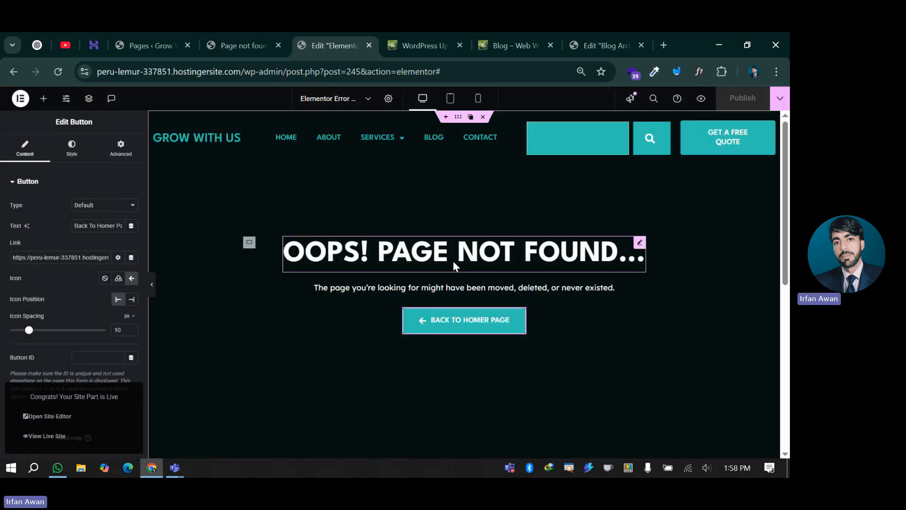
- Set the width of the inner container holding the heading, paragraph and button to 50%
left_click(255, 242)
double_click(118, 264)
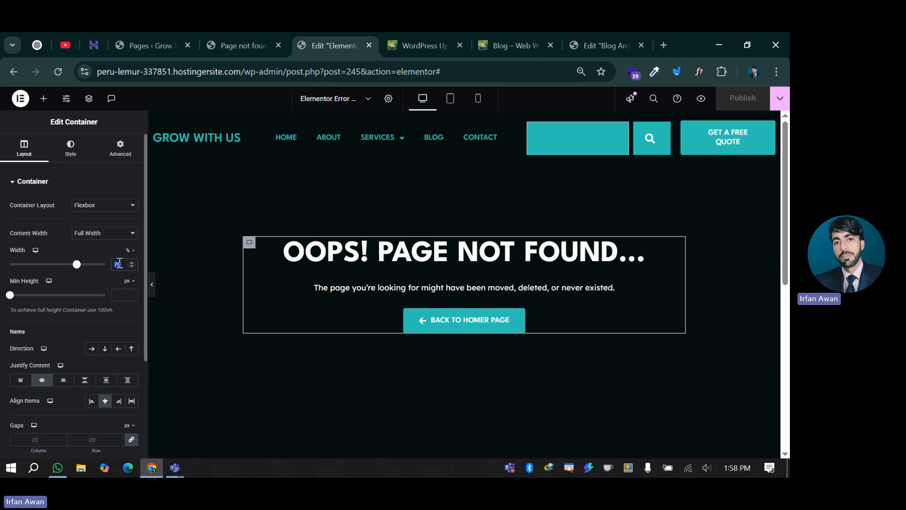
type("60")
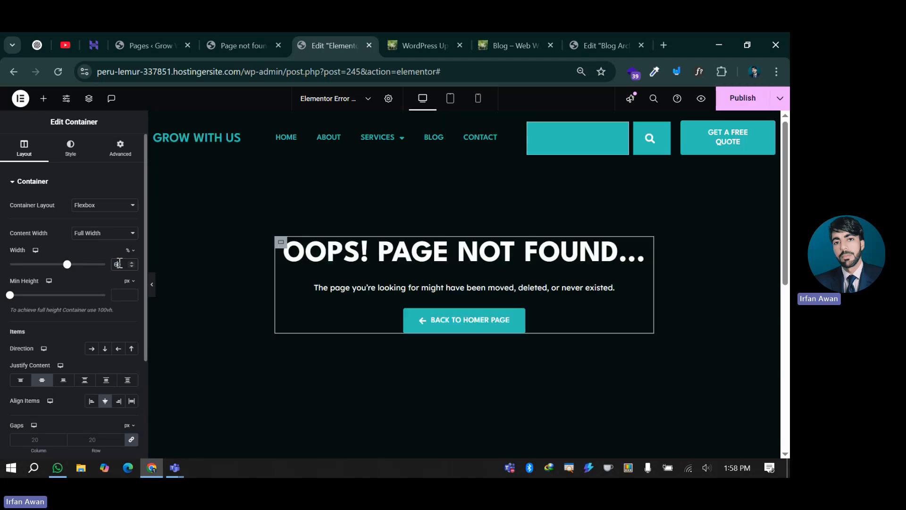
key("BackSpace")
type("5")
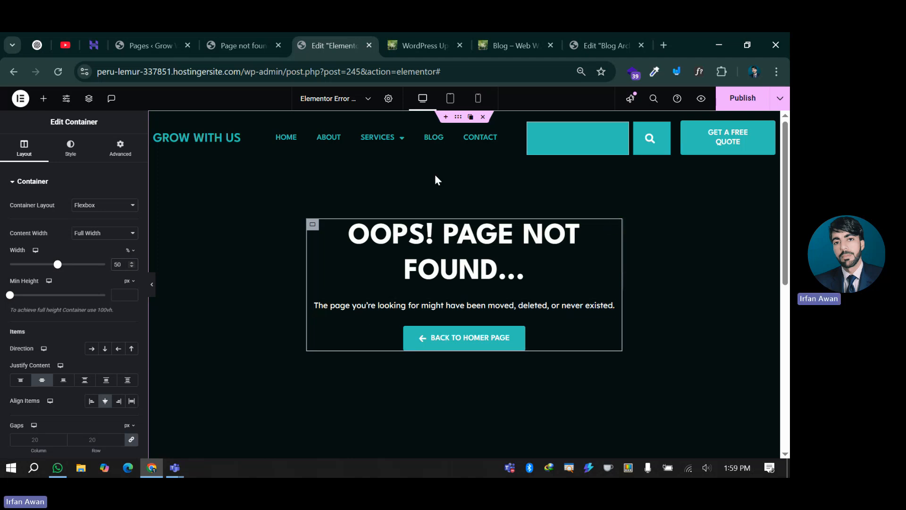
- Set the outer container's padding to 10 rem top, 6 rem bottom and 1 rem on both sides, and publish the changes
left_click(120, 151)
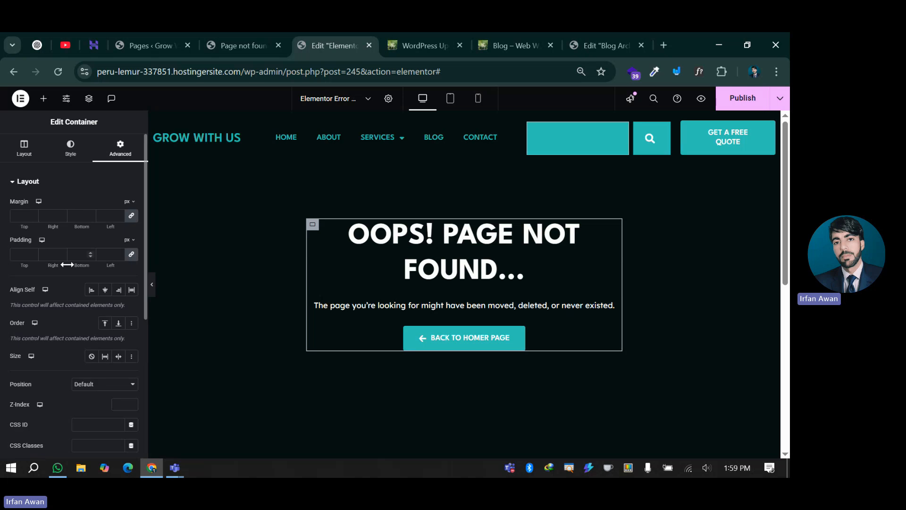
left_click(89, 99)
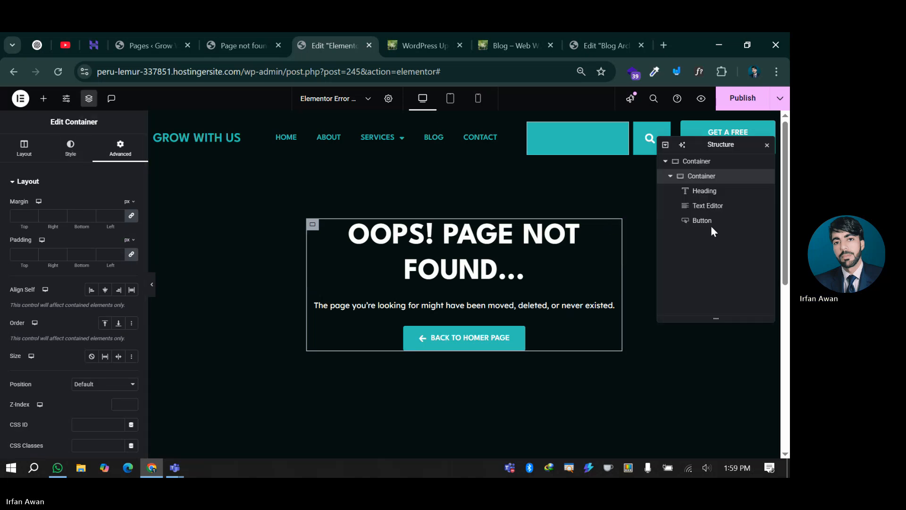
left_click(626, 169)
left_click(121, 151)
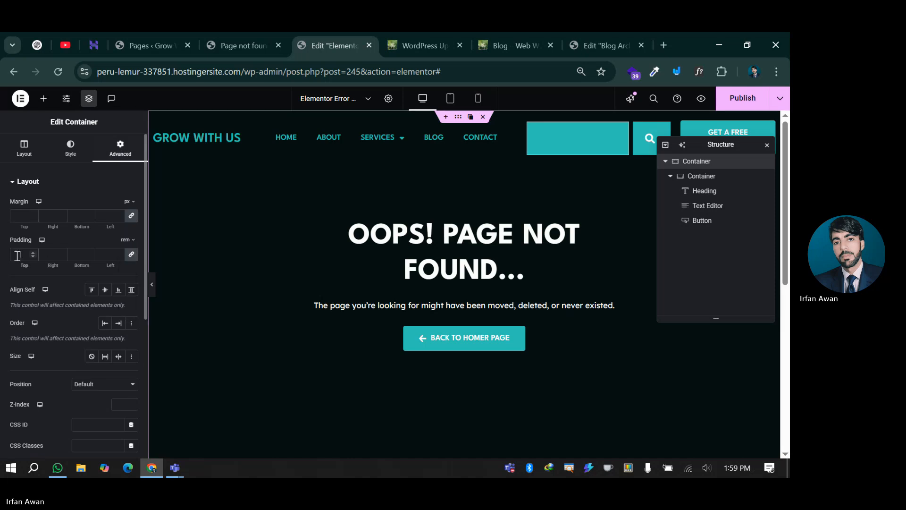
left_click(17, 255)
left_click(131, 256)
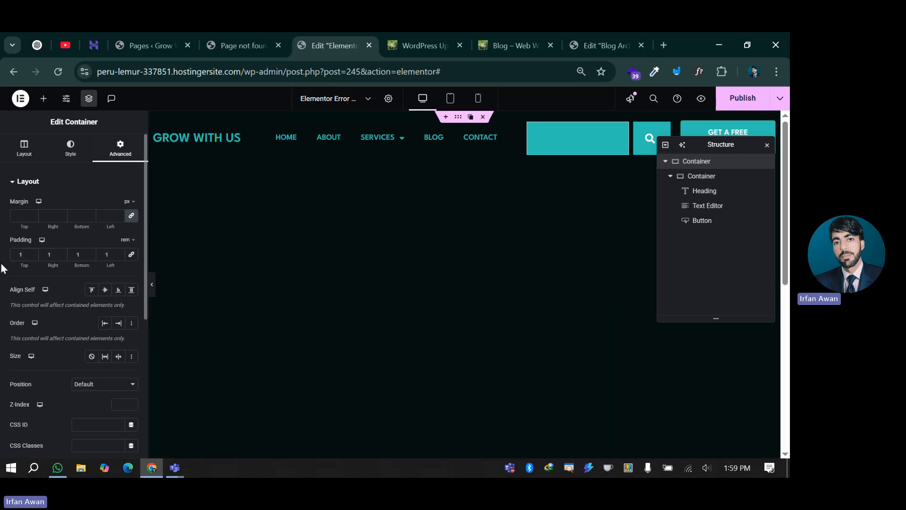
double_click(21, 256)
type("2")
key("Up")
key("Up")
key("Up")
key("Up")
key("Up")
key("Up")
key("Up")
key("Up")
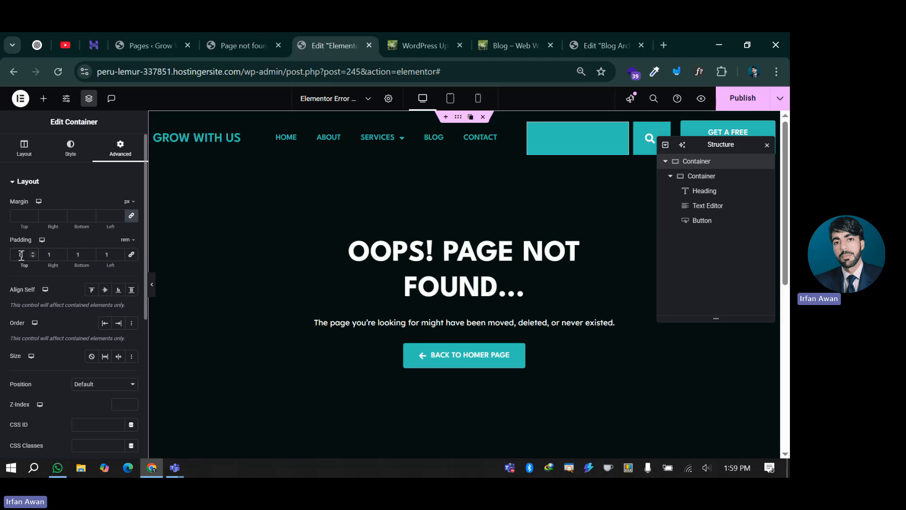
left_click(82, 254)
key("Up")
key("Up")
key("Up")
key("Up")
key("Up")
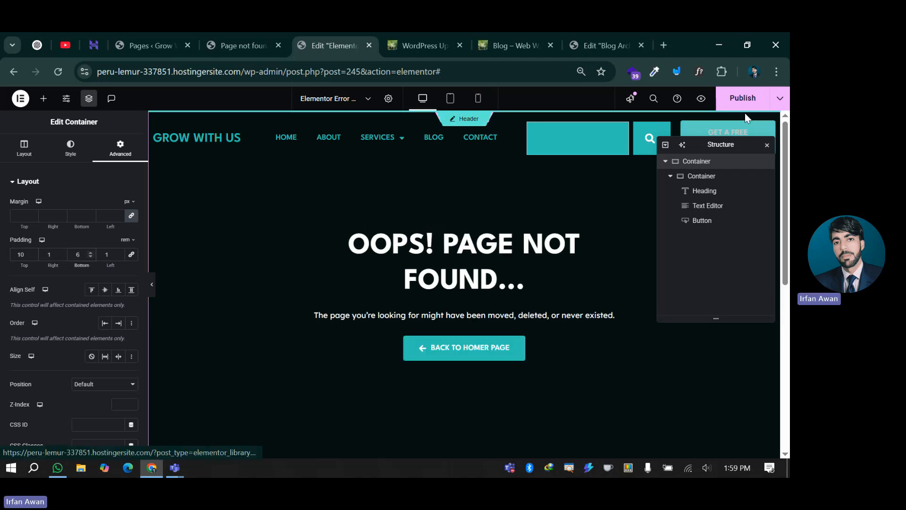
left_click(744, 99)
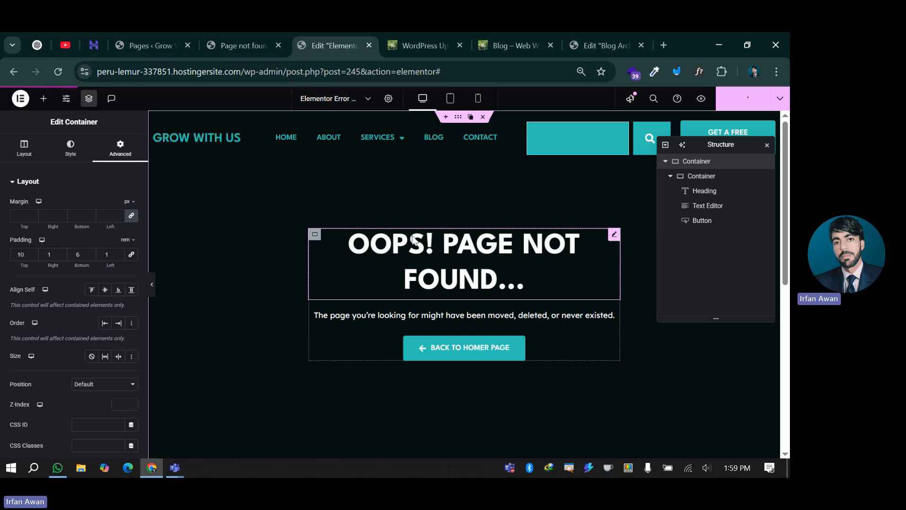
- Set the inner container's width to 80% for the tablet layout
left_click(450, 98)
left_click(380, 226)
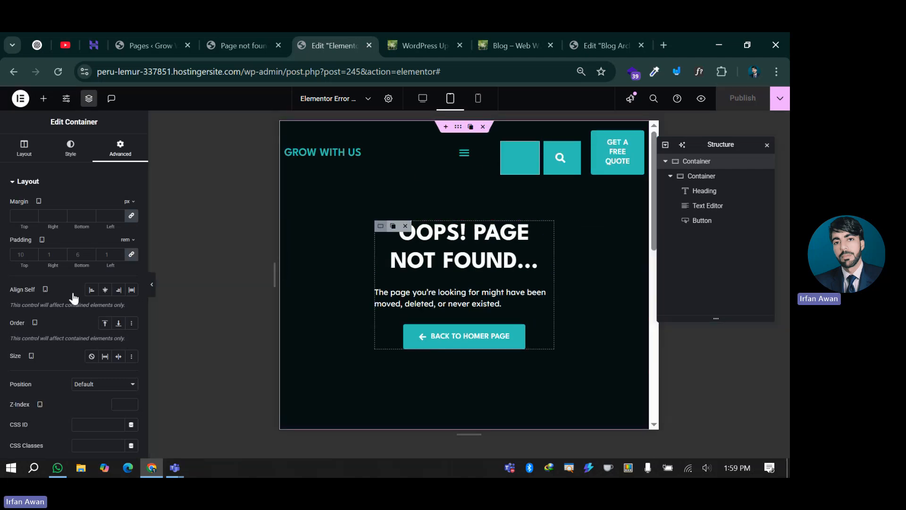
left_click(23, 150)
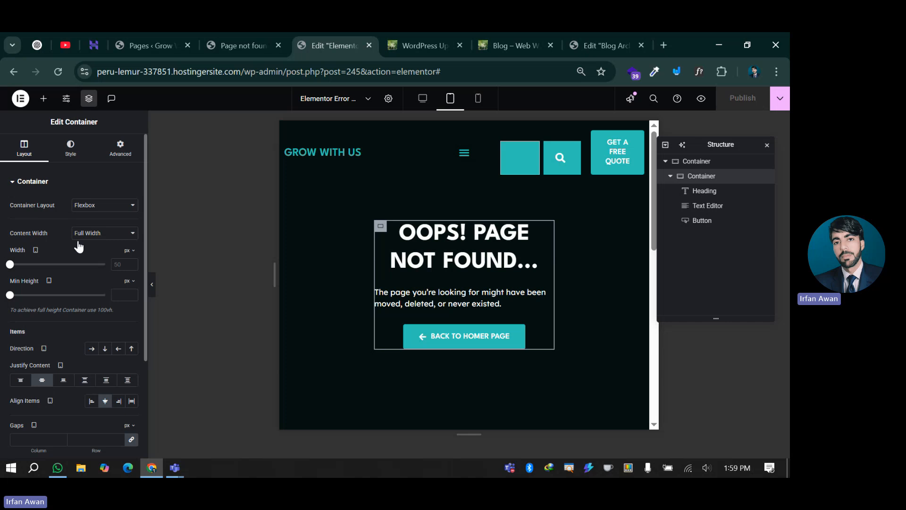
left_click(127, 252)
left_click(126, 265)
left_click(118, 264)
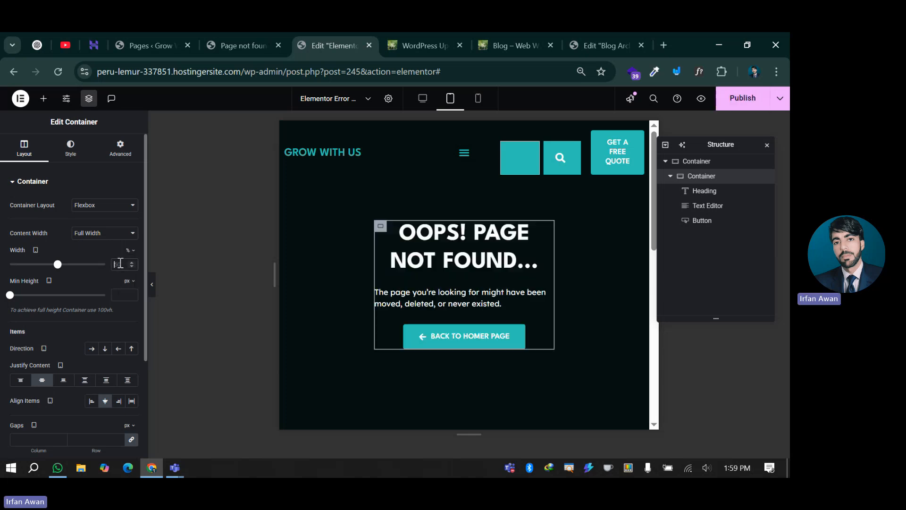
type("80")
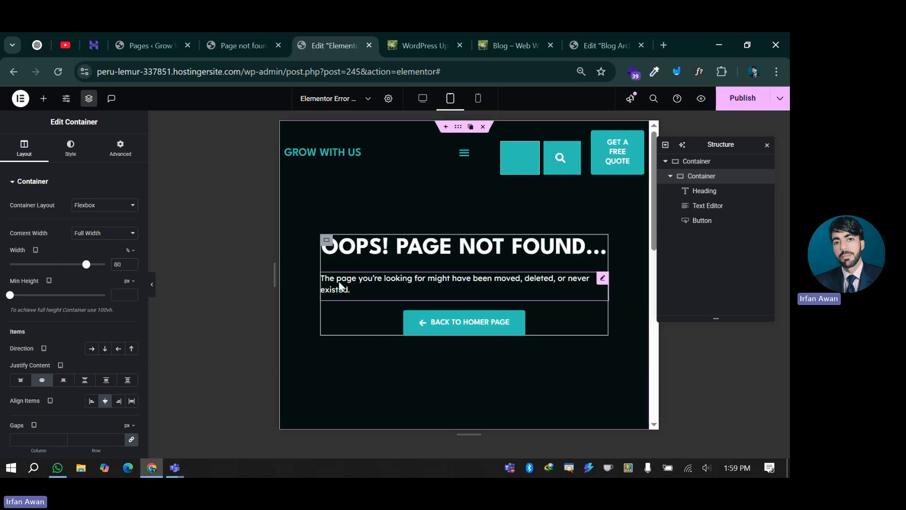
- Center-align the paragraph in the tablet layout and, after checking the mobile layout, publish the changes
left_click(401, 283)
left_click(81, 153)
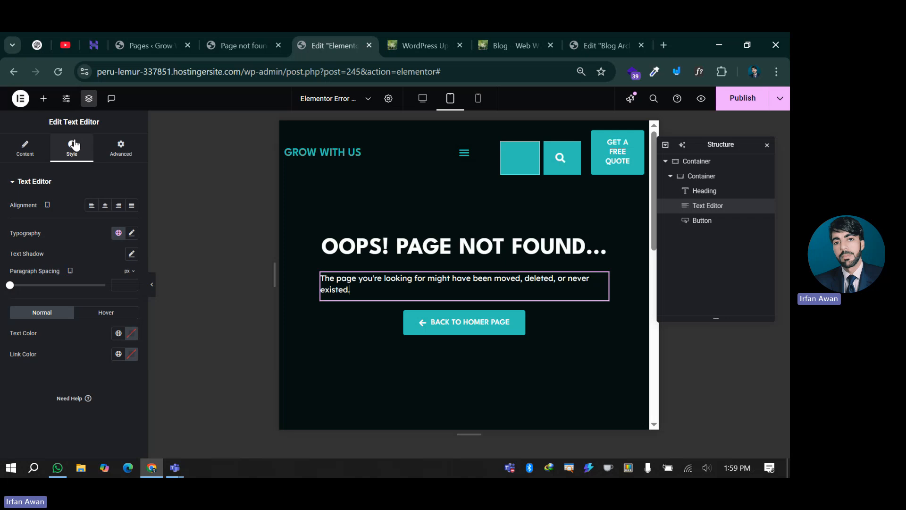
left_click(453, 247)
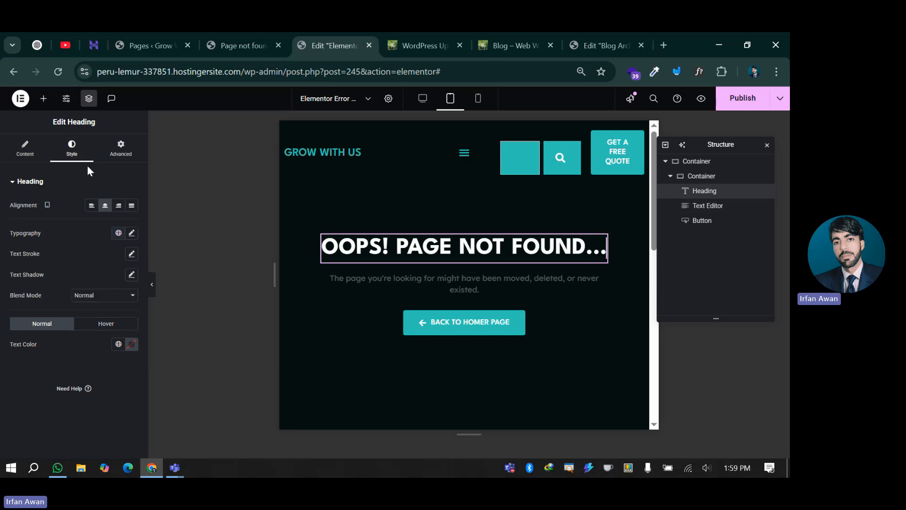
left_click(478, 98)
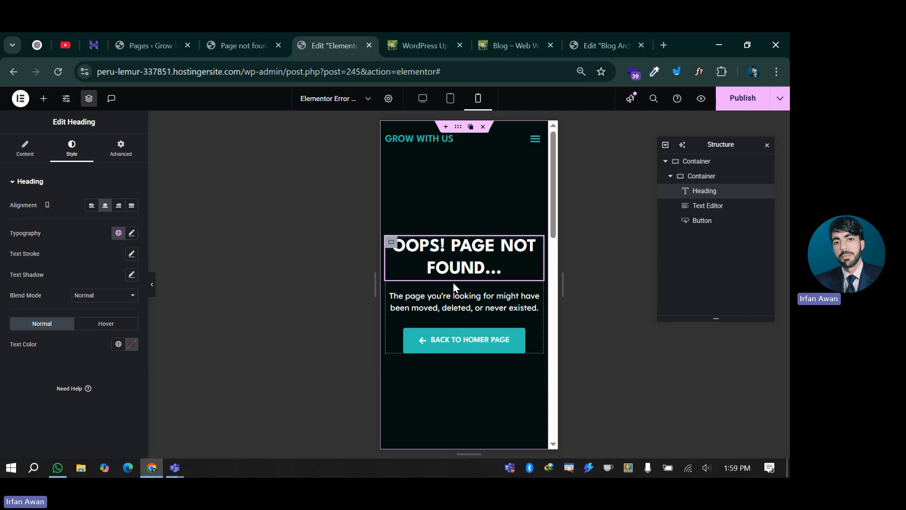
left_click(742, 98)
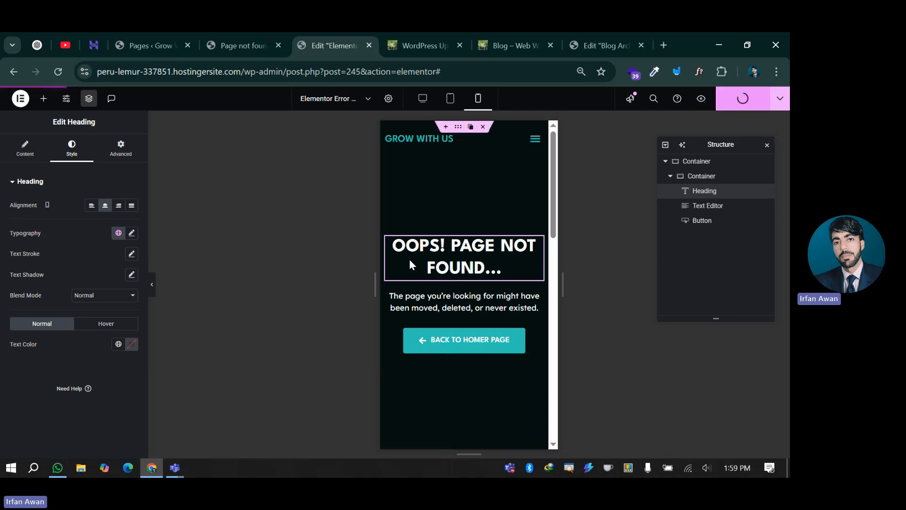
- Reload the live page-not-found page at /blog8/, test its Back To Homer Page button and look through the home page
left_click(242, 45)
left_click(58, 71)
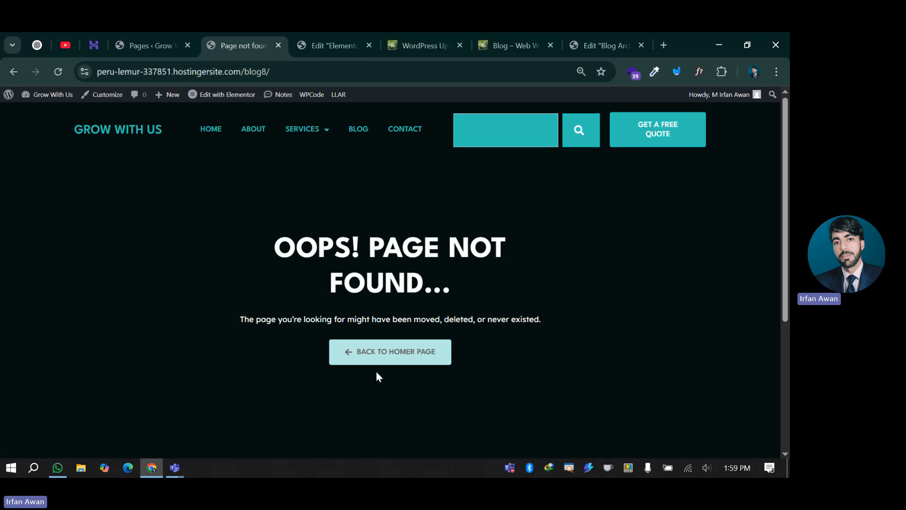
left_click(382, 358)
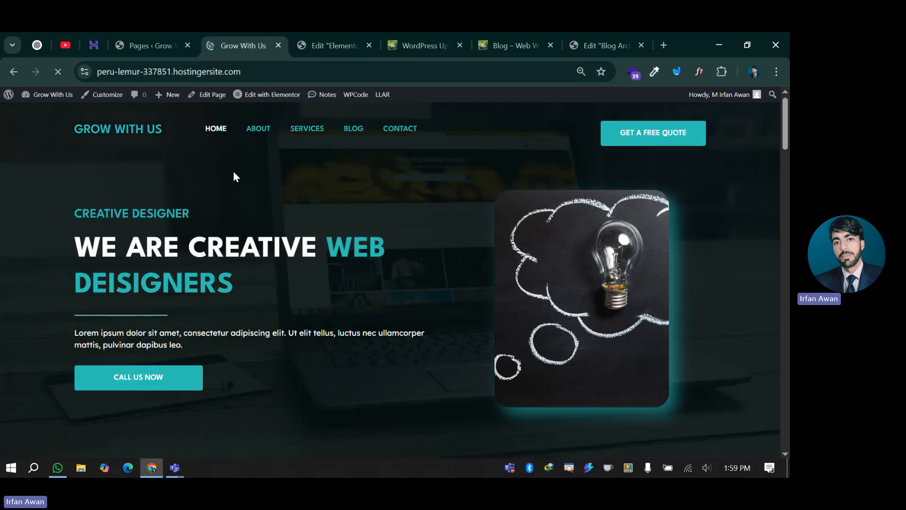
scroll(414, 290, "down", 10)
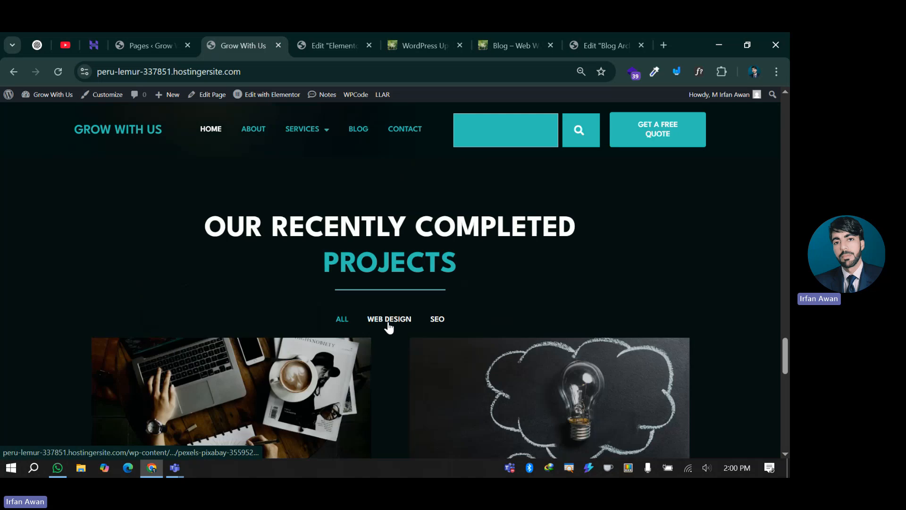
scroll(387, 323, "up", 15)
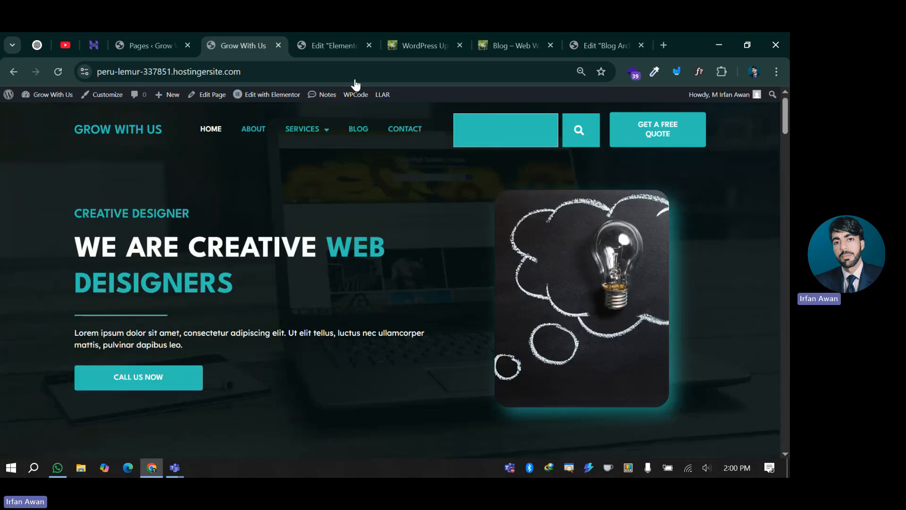
- Return to the WordPress dashboard and open the Saved Templates list
left_click(341, 37)
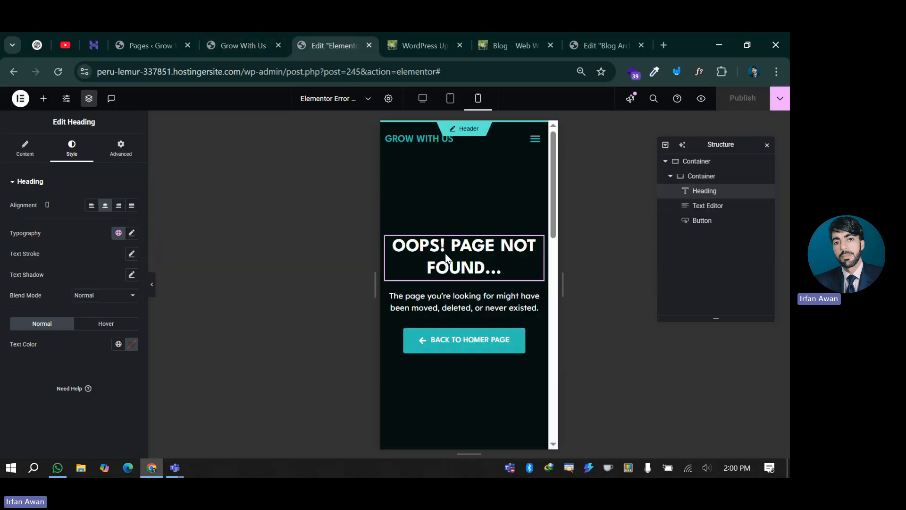
left_click(128, 37)
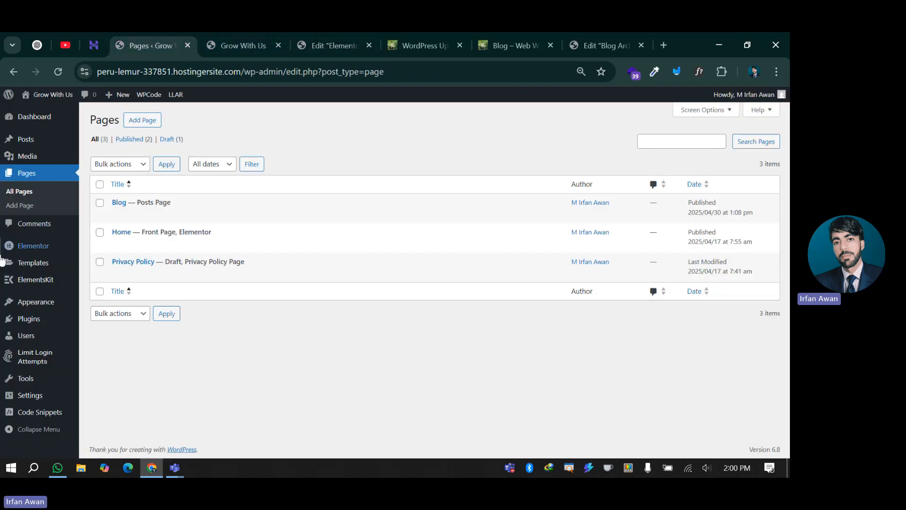
left_click(29, 262)
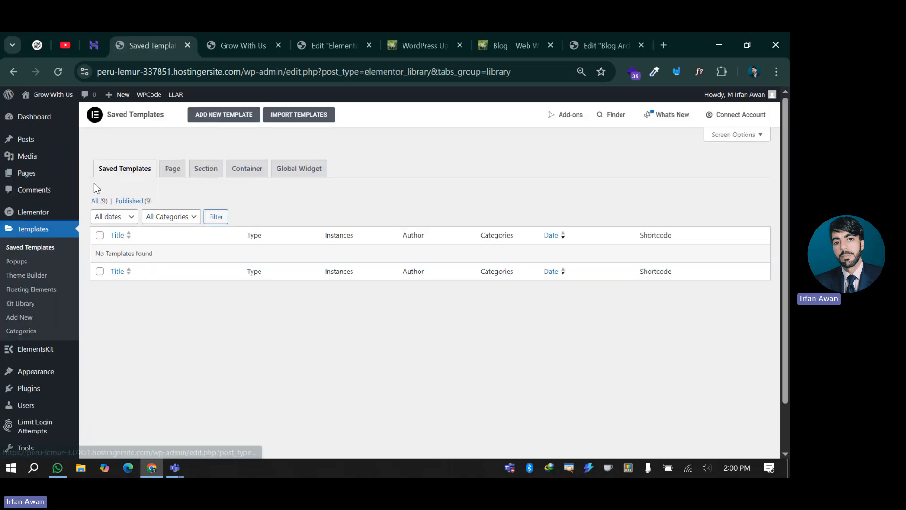
- Show all templates instead of only saved ones and review their titles, types and instances down to Default Kit
left_click(93, 201)
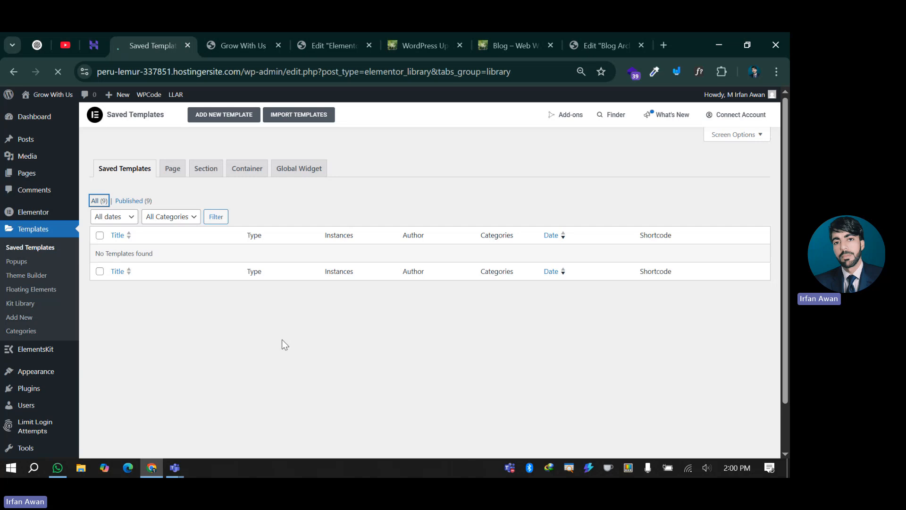
scroll(204, 279, "down", 1)
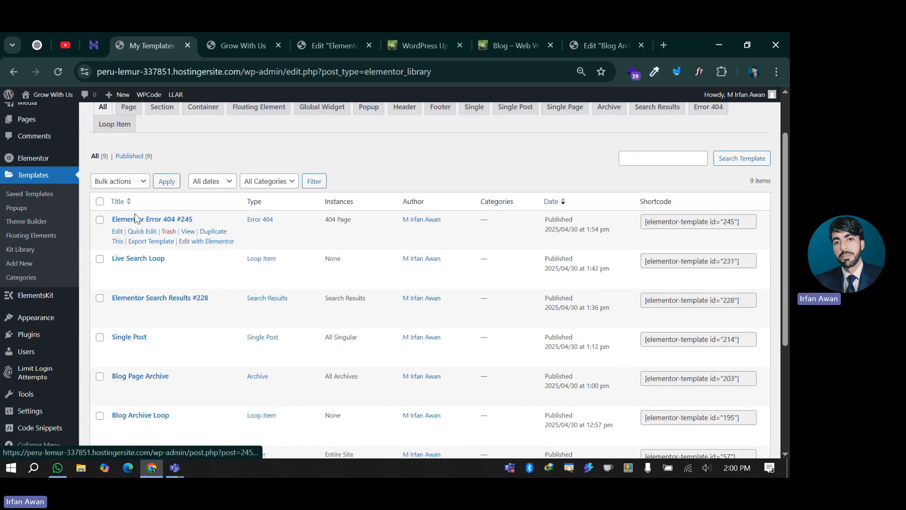
scroll(180, 230, "down", 1)
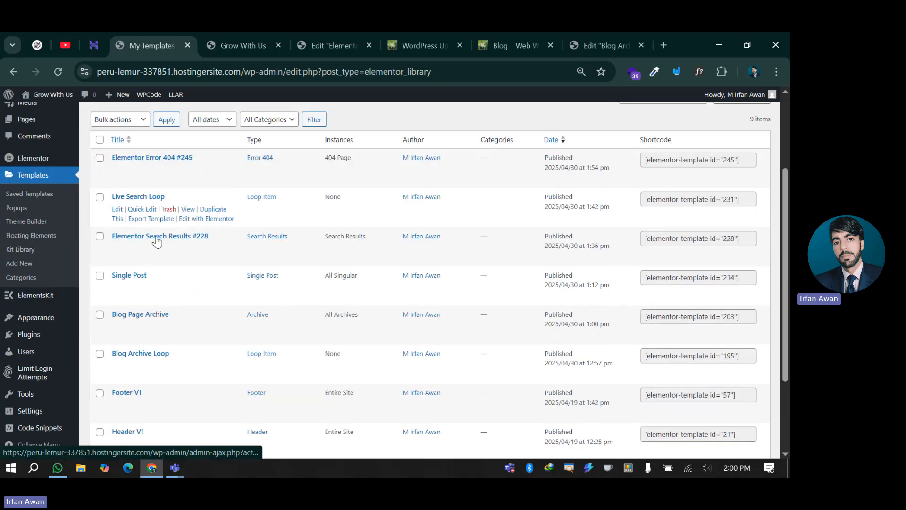
scroll(211, 242, "down", 1)
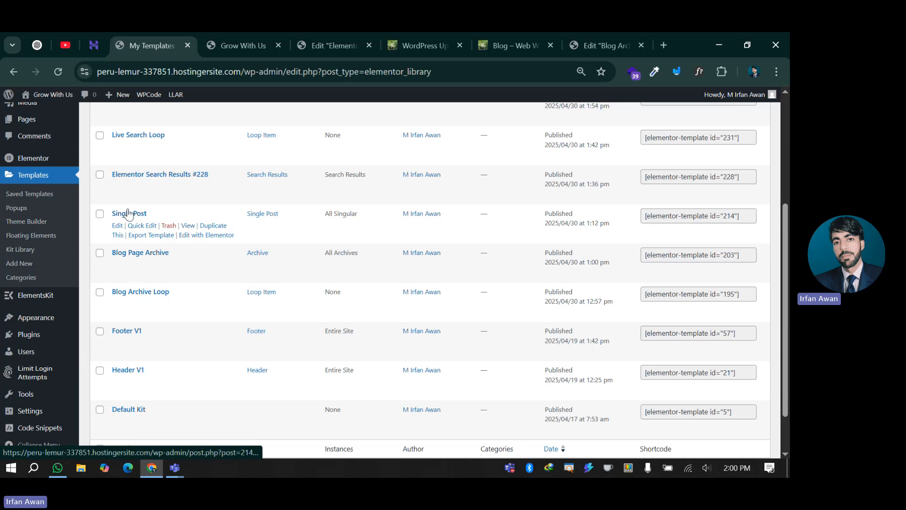
scroll(141, 255, "down", 1)
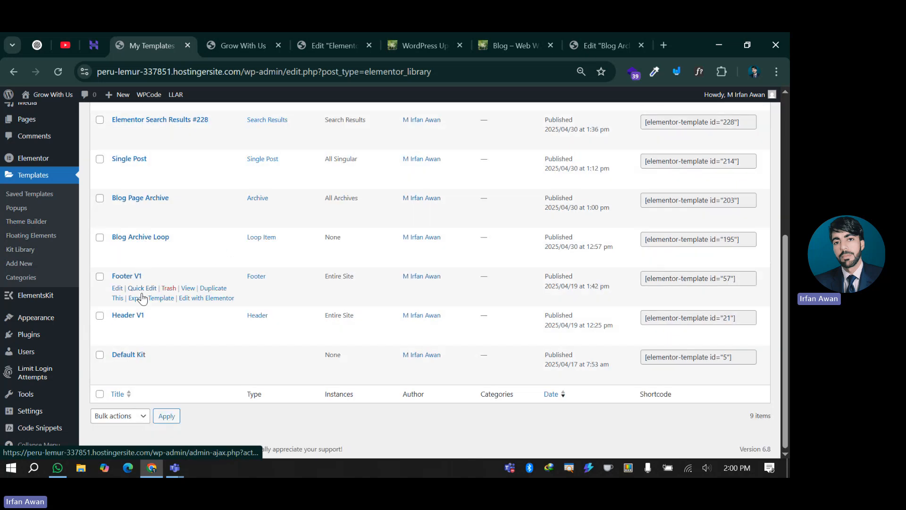
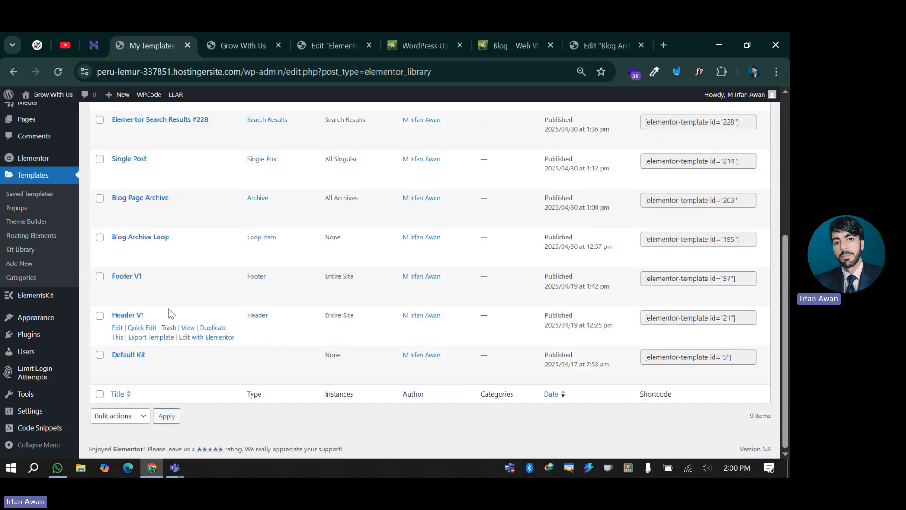
scroll(170, 314, "up", 10)
scroll(330, 293, "down", 4)
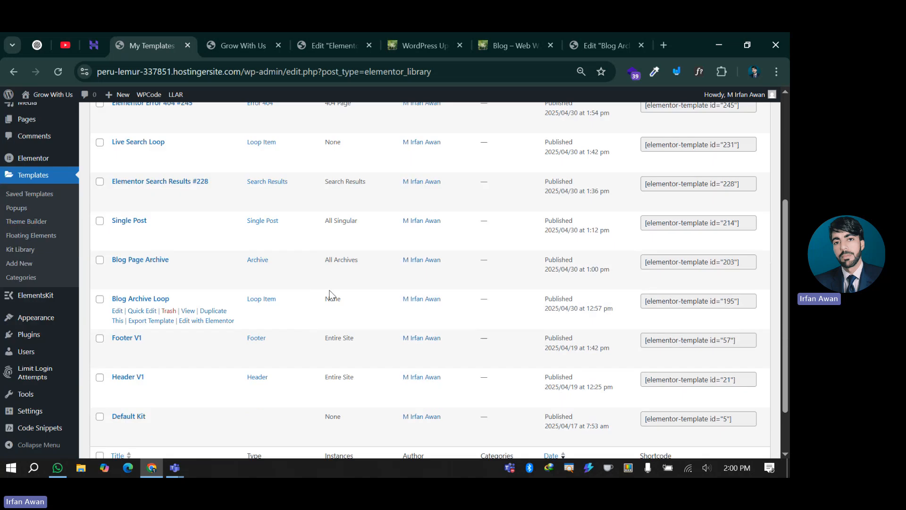
scroll(330, 294, "up", 5)
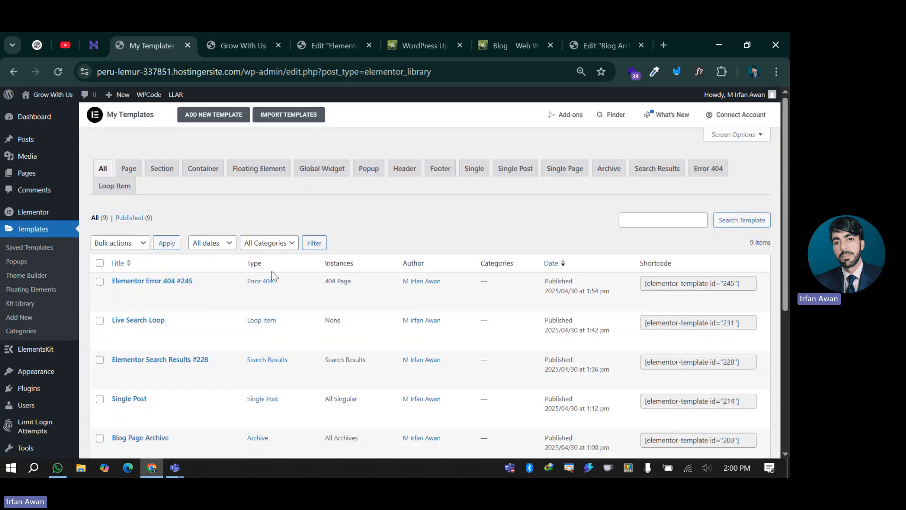
scroll(262, 335, "down", 5)
scroll(264, 364, "up", 5)
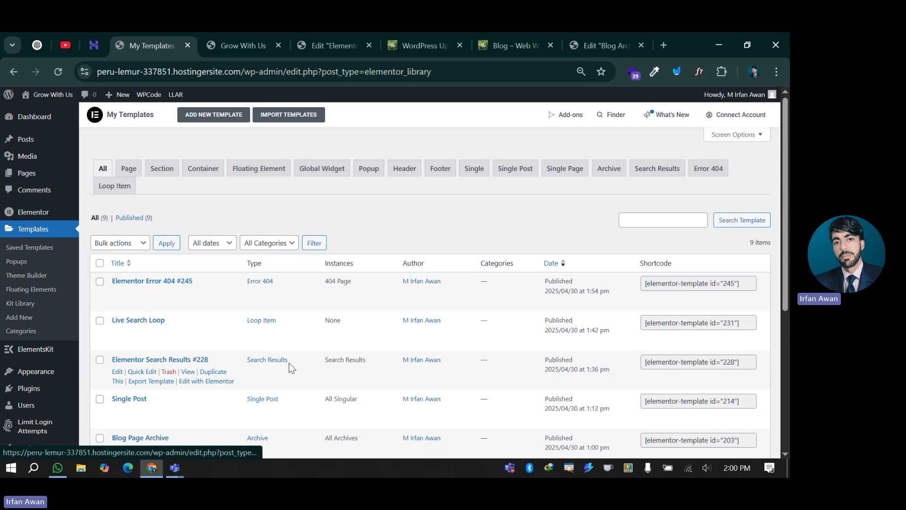
scroll(289, 366, "down", 1)
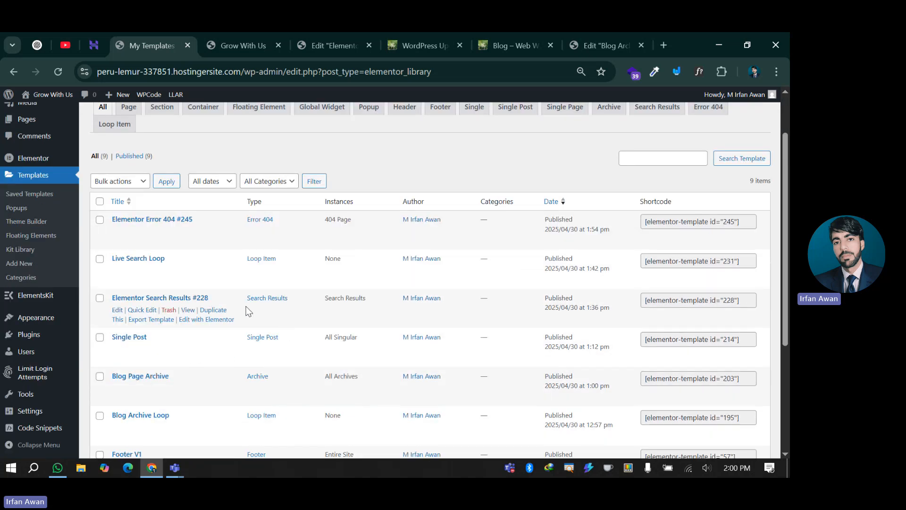
scroll(249, 311, "down", 2)
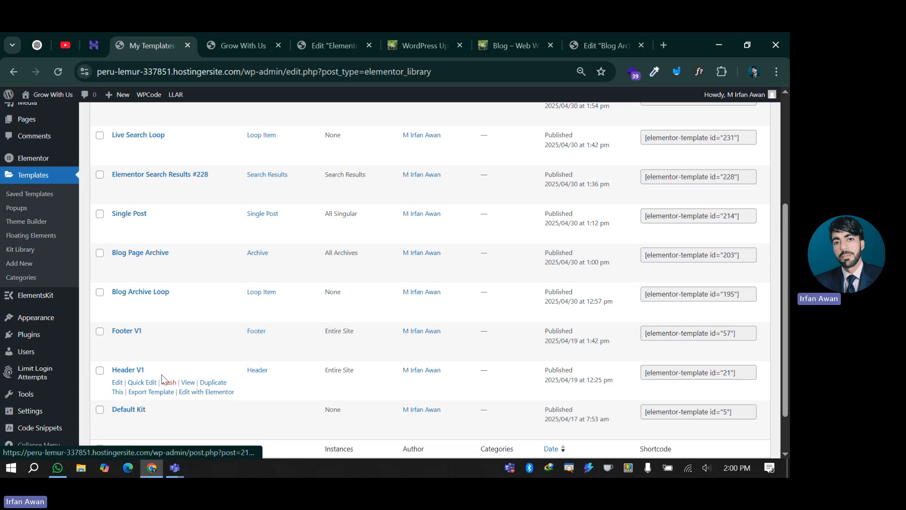
scroll(319, 372, "down", 1)
scroll(404, 221, "up", 4)
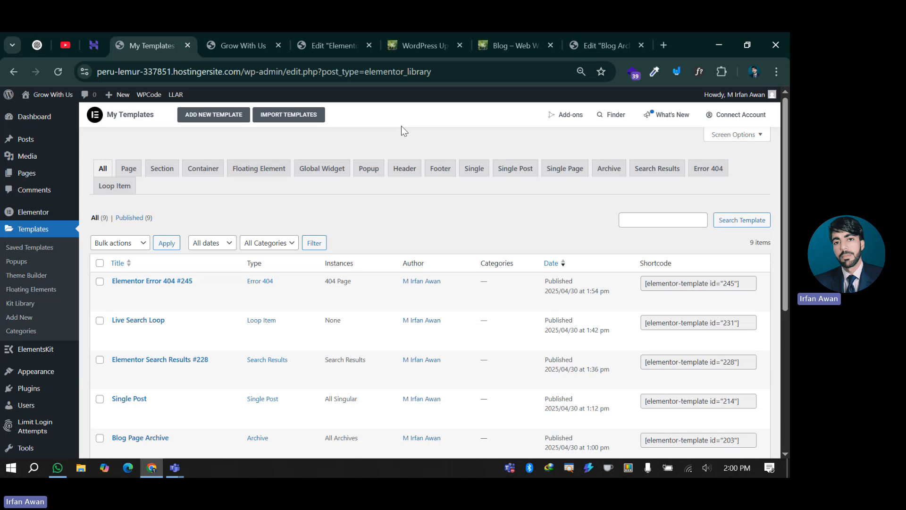
- Close the WordPress, Blog and Blog Archive Loop reference tabs and return to the live Grow With Us home page
left_click(243, 34)
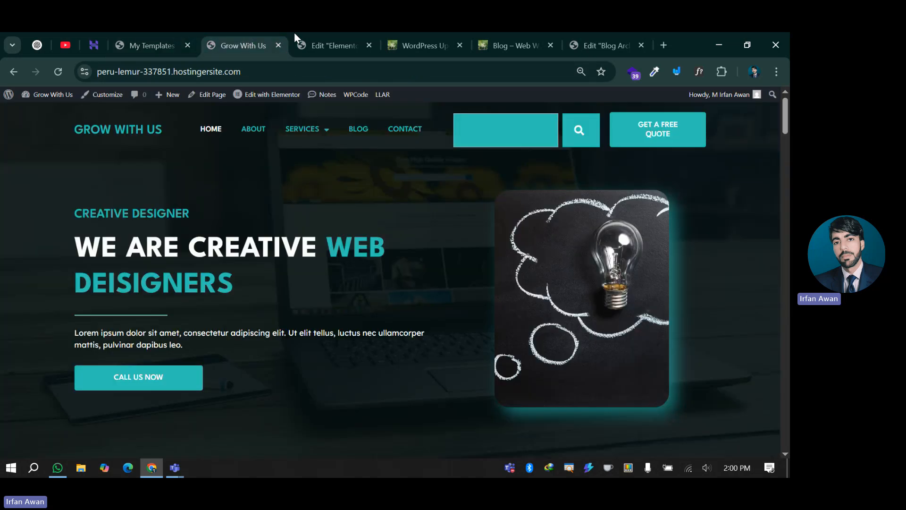
left_click(306, 36)
left_click(405, 35)
left_click(522, 35)
left_click(586, 36)
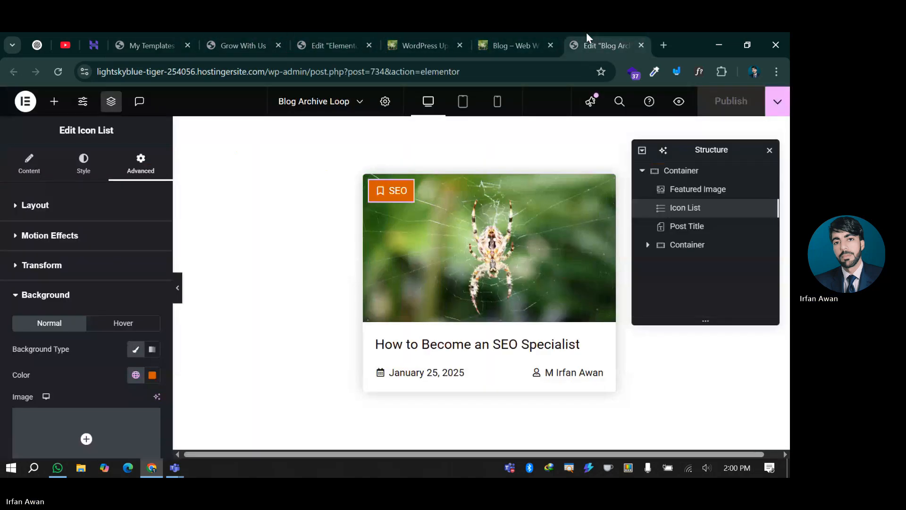
left_click(641, 46)
left_click(642, 46)
left_click(642, 46)
left_click(285, 33)
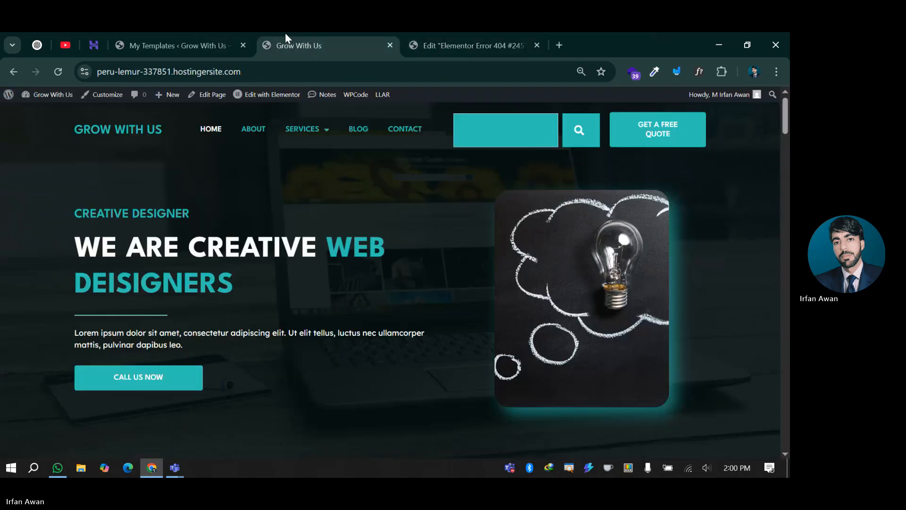
left_click(188, 33)
left_click(290, 34)
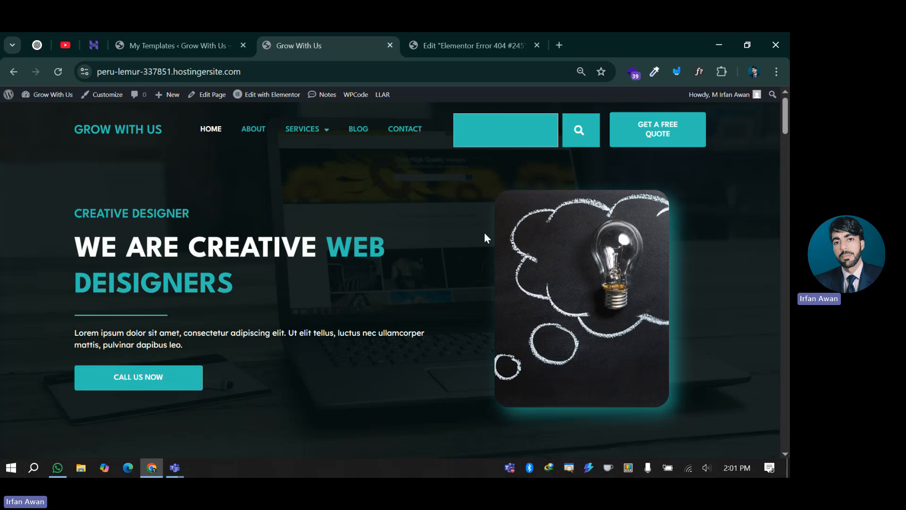
- Open the Header V1 template for Elementor editing in a separate tab and move the Structure window clear of the header
mouse_move(272, 97)
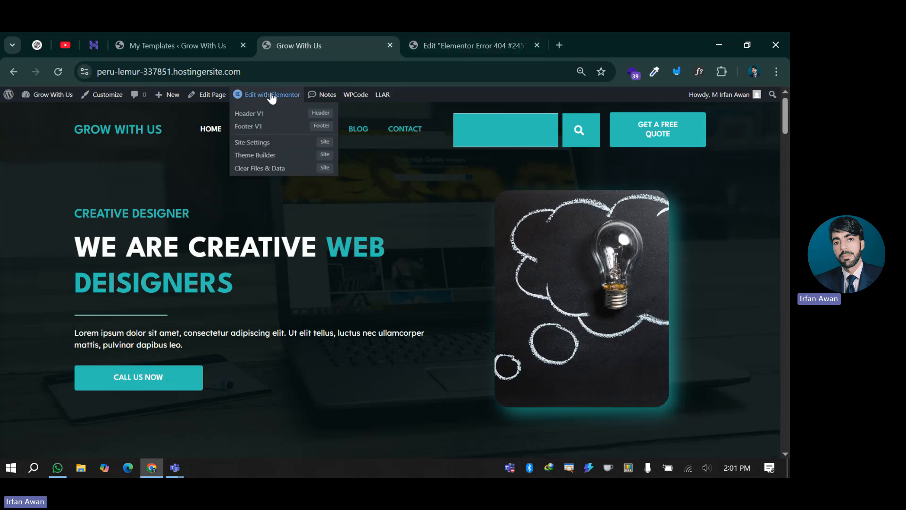
right_click(284, 113)
left_click(321, 127)
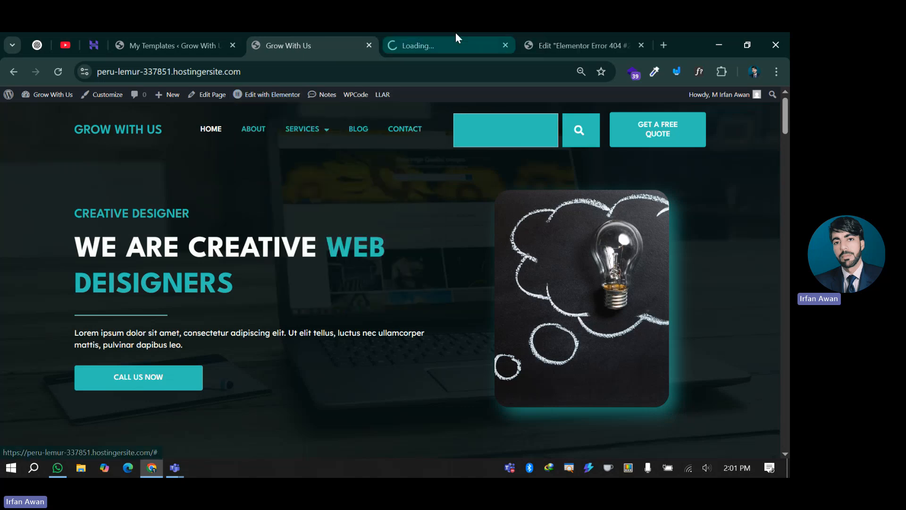
left_click(453, 45)
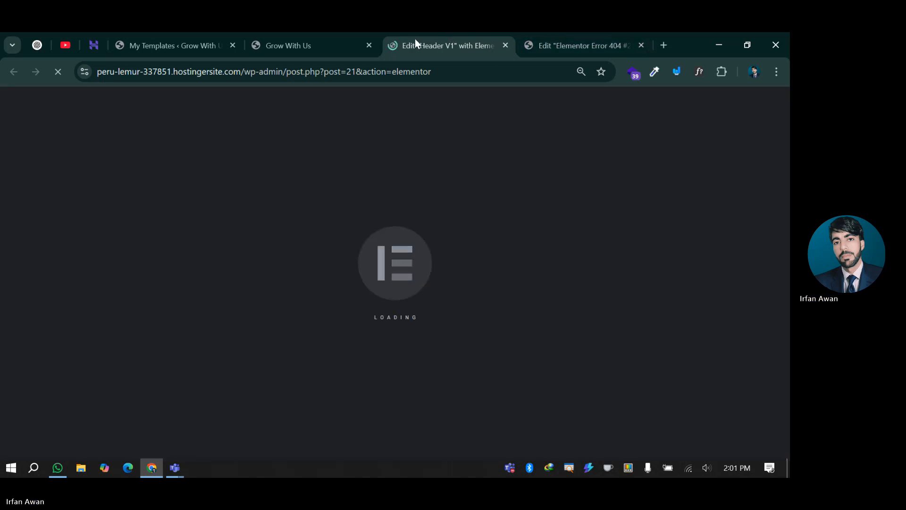
left_click(207, 34)
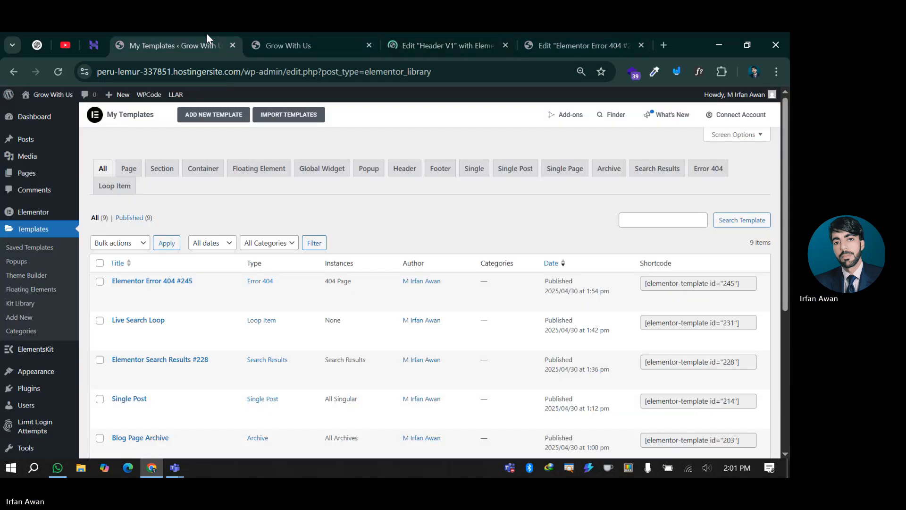
left_click(412, 36)
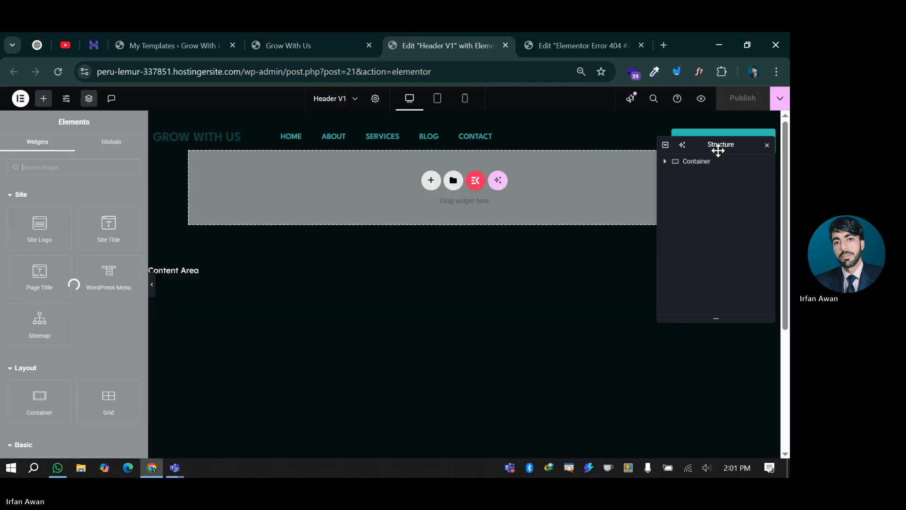
left_click_drag(718, 145, 707, 267)
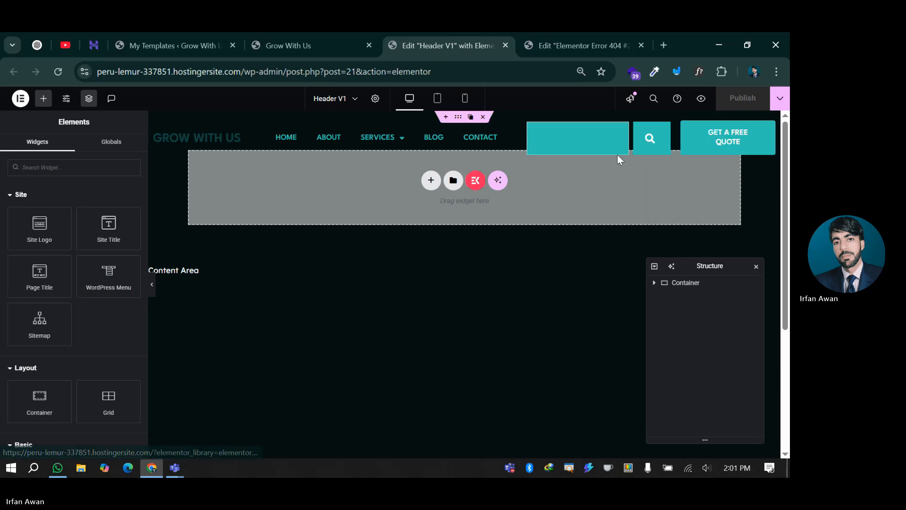
- Unlink the header search widget's Search Field padding so that all four sides are 0 px
left_click(618, 154)
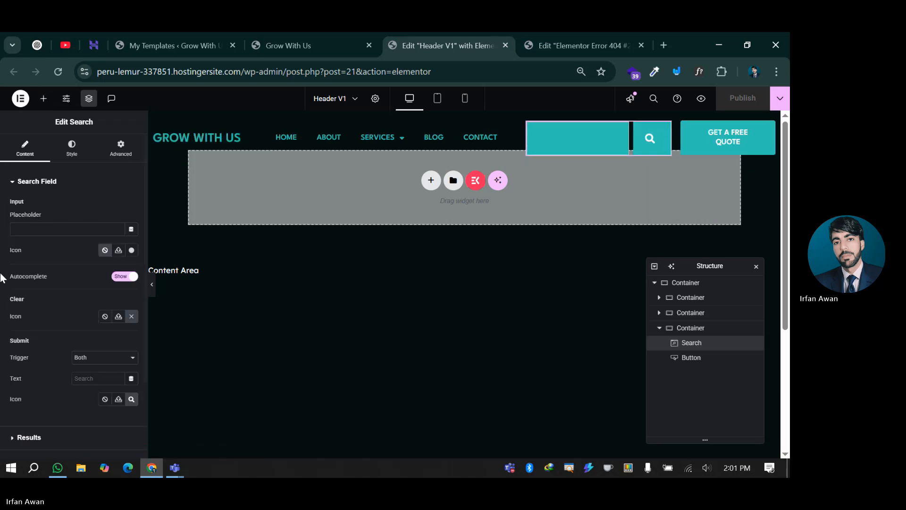
left_click(71, 151)
scroll(56, 197, "down", 3)
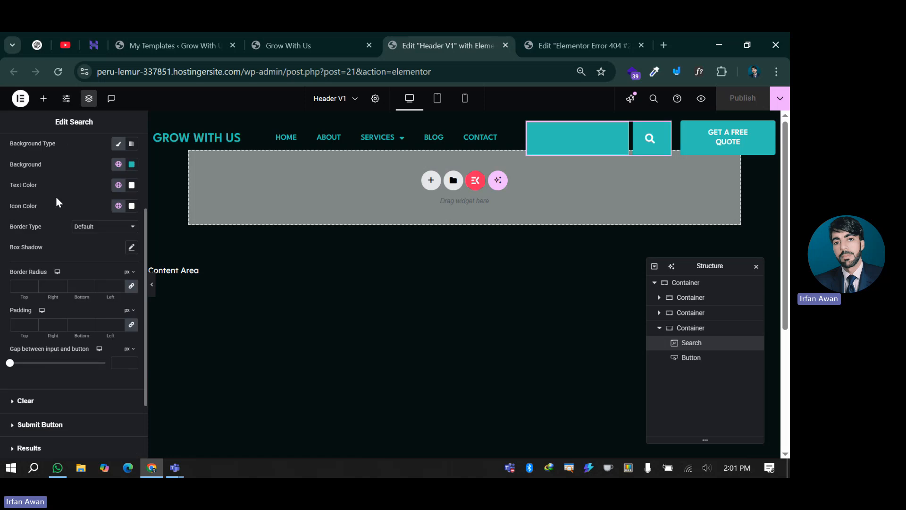
scroll(64, 193, "up", 3)
scroll(87, 326, "down", 2)
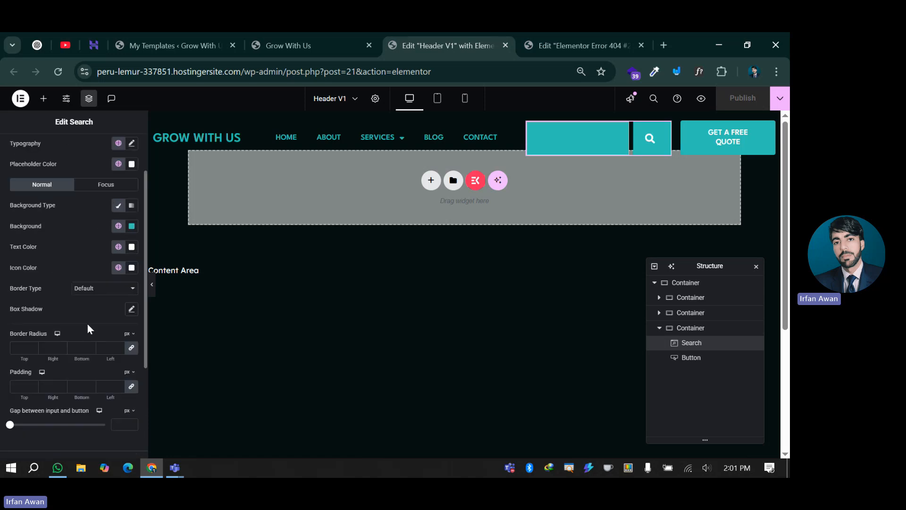
left_click(133, 392)
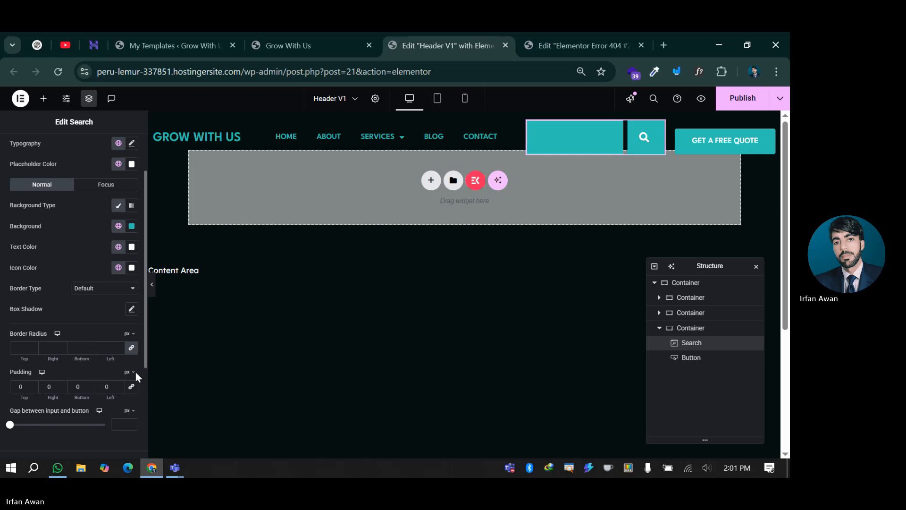
- Unlink the search widget's Submit Button padding so that all four sides are 0 px
scroll(85, 364, "down", 3)
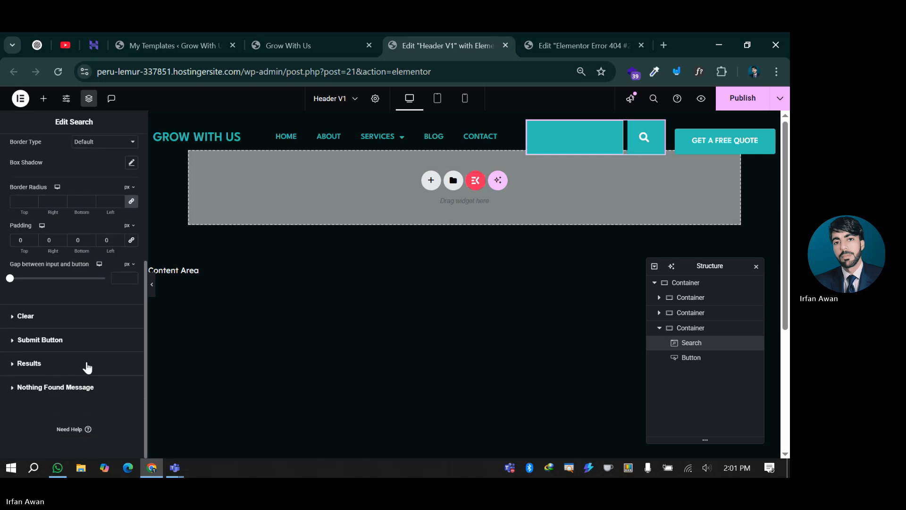
left_click(53, 341)
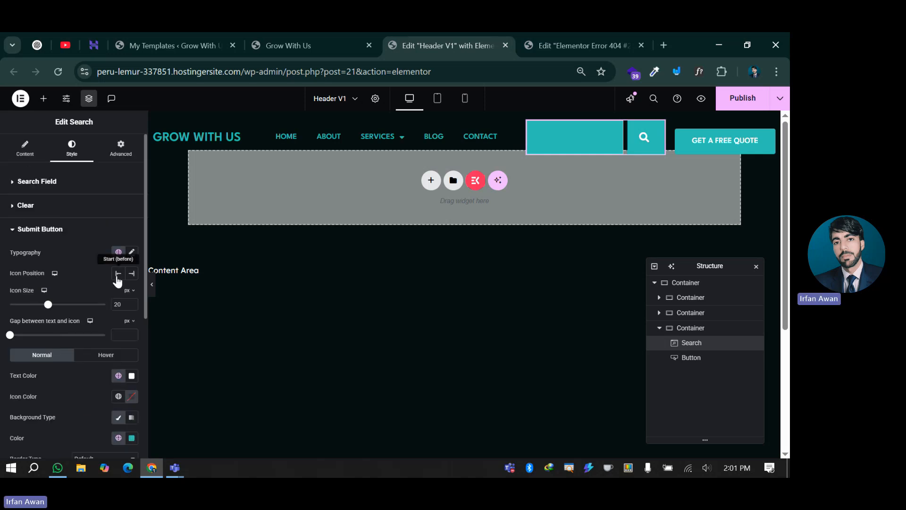
scroll(108, 371, "down", 4)
left_click(131, 379)
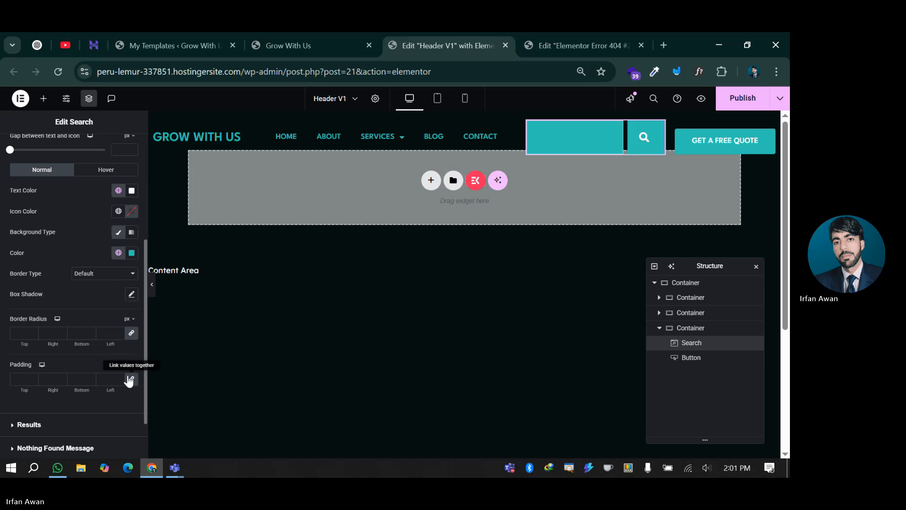
scroll(95, 330, "down", 2)
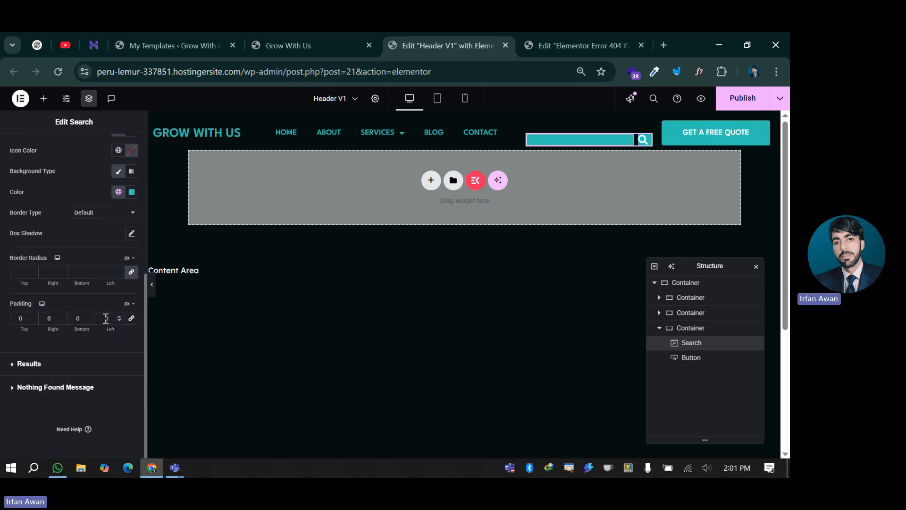
- Link the submit button's padding values and, after trying 10 and 20 px, set all sides to 14 px
left_click(133, 321)
type("1")
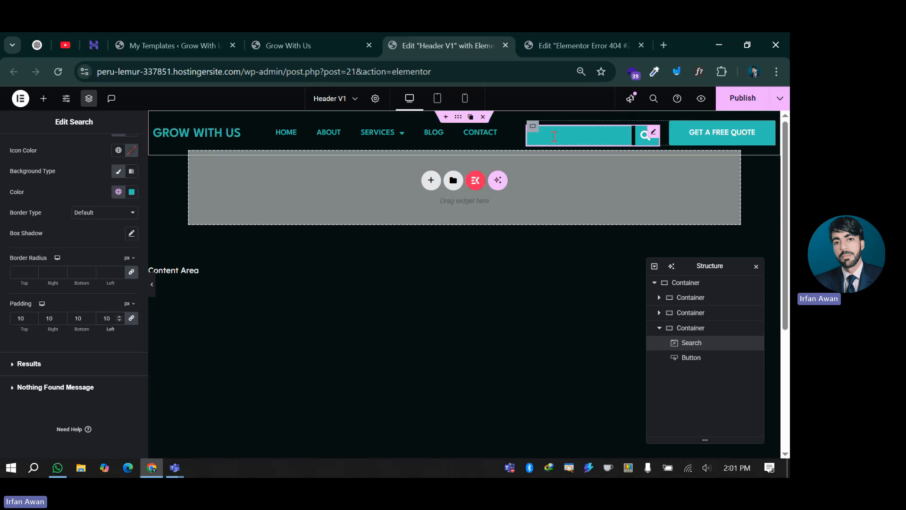
key("BackSpace")
key("BackSpace")
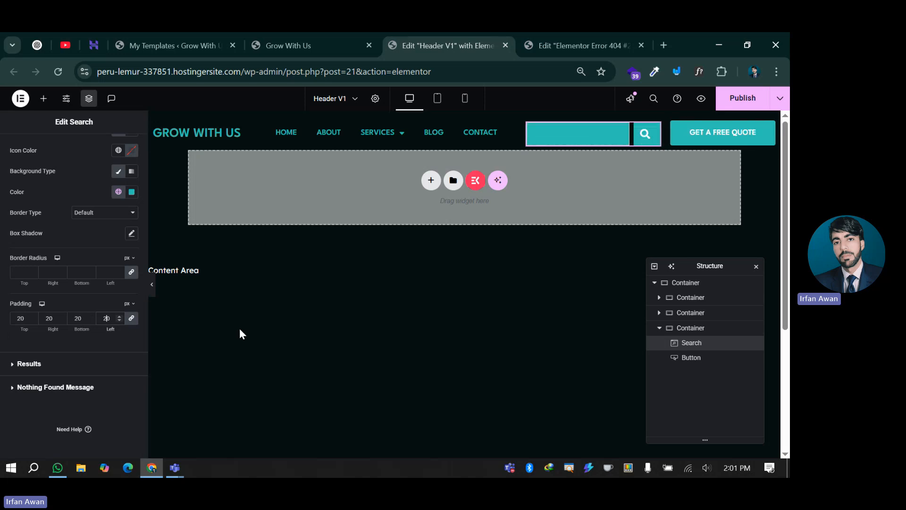
type("20")
key("BackSpace")
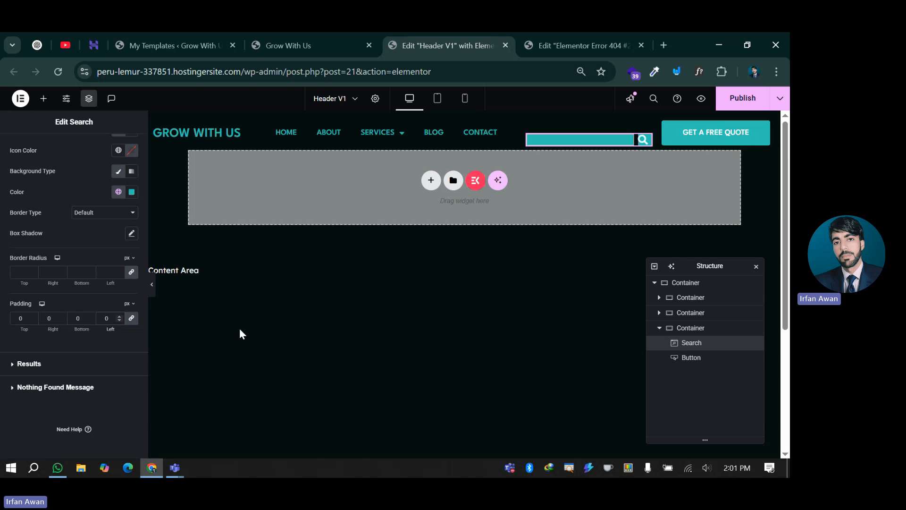
type("1")
key("Delete")
type("5")
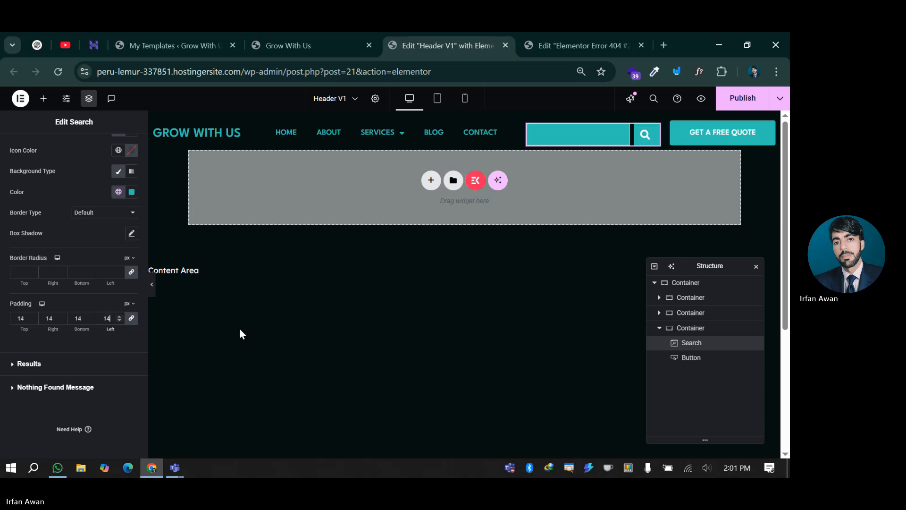
key("BackSpace")
type("4")
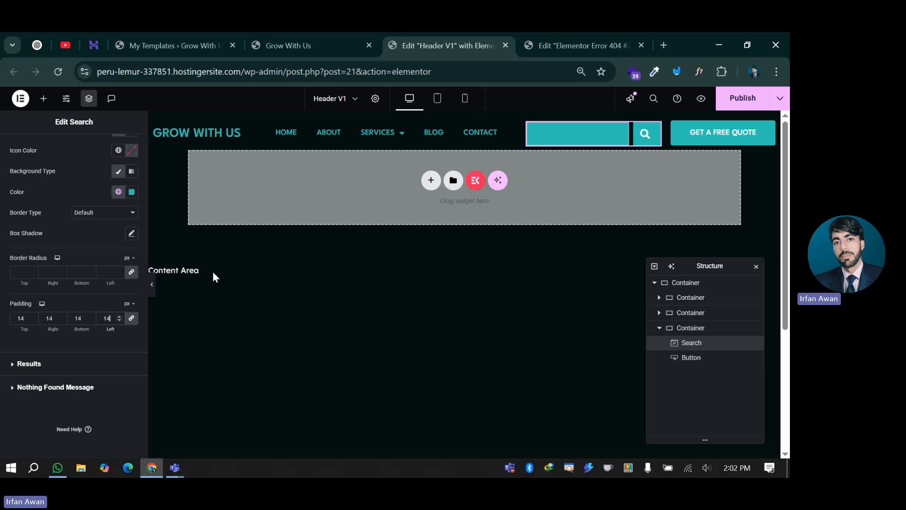
- Preview the header, then center-align the items in the container holding the search field and quote button
key("ctrl+p")
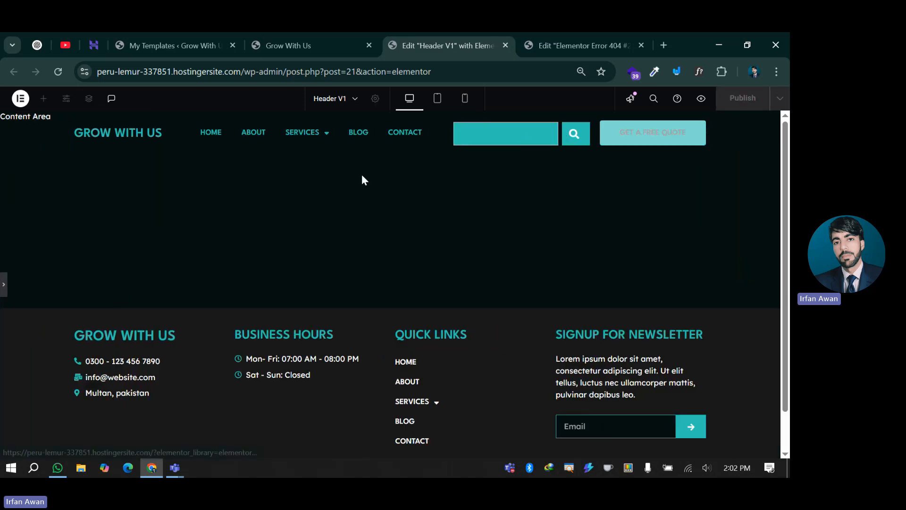
left_click(4, 286)
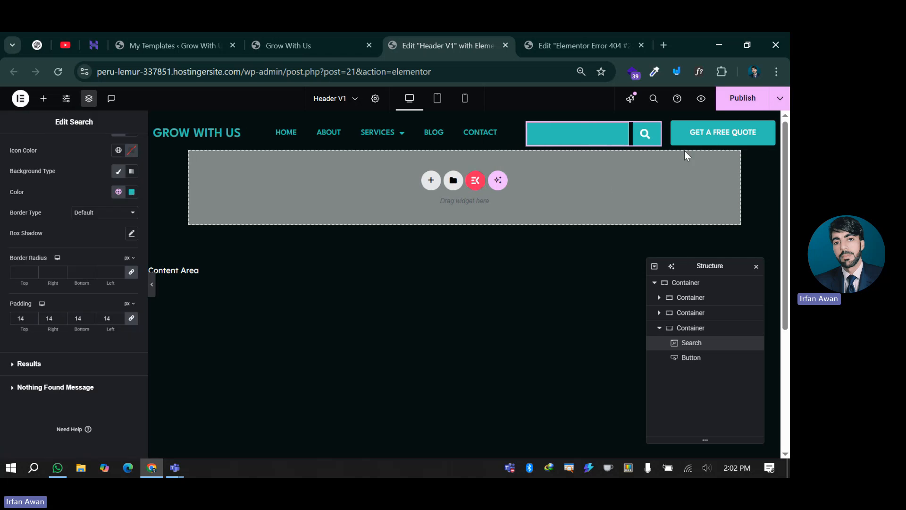
left_click(532, 128)
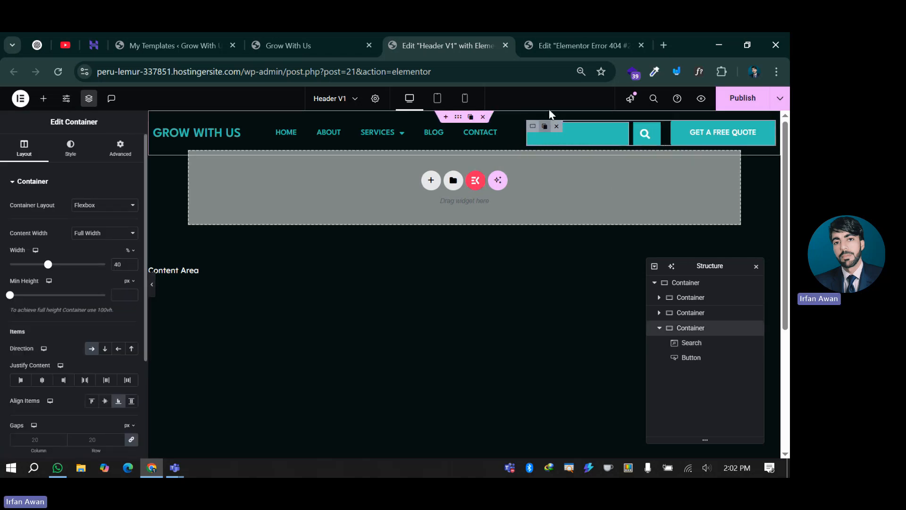
left_click(103, 402)
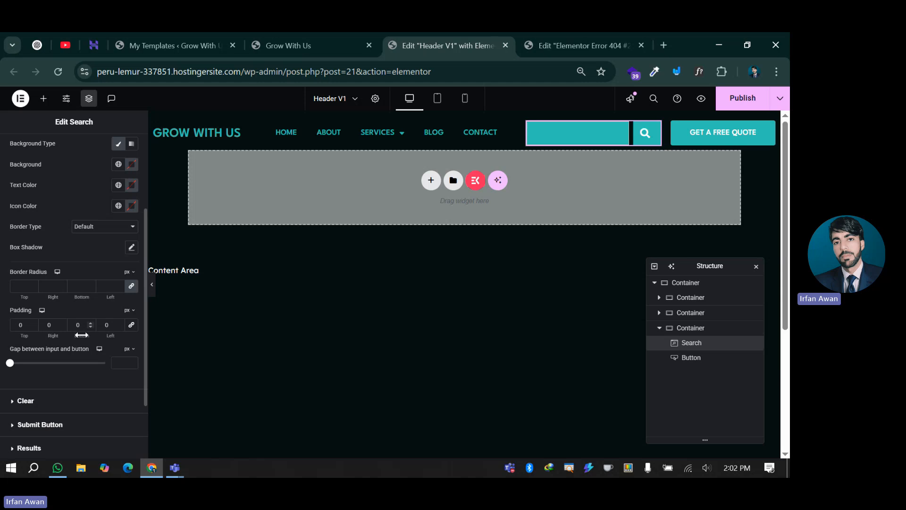
- Review the search widget's style sections, then link the Search Field padding and, after trying 13 px, set all sides to 15 px
scroll(72, 206, "down", 3)
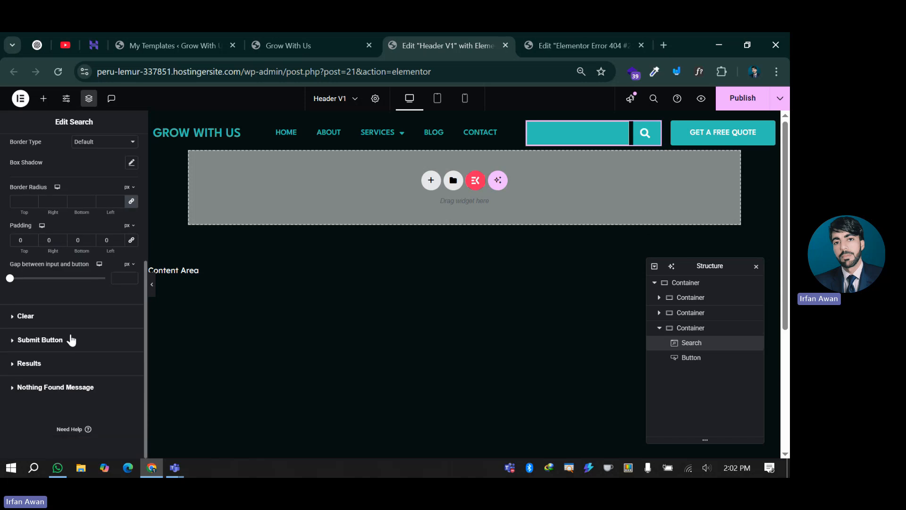
left_click(49, 363)
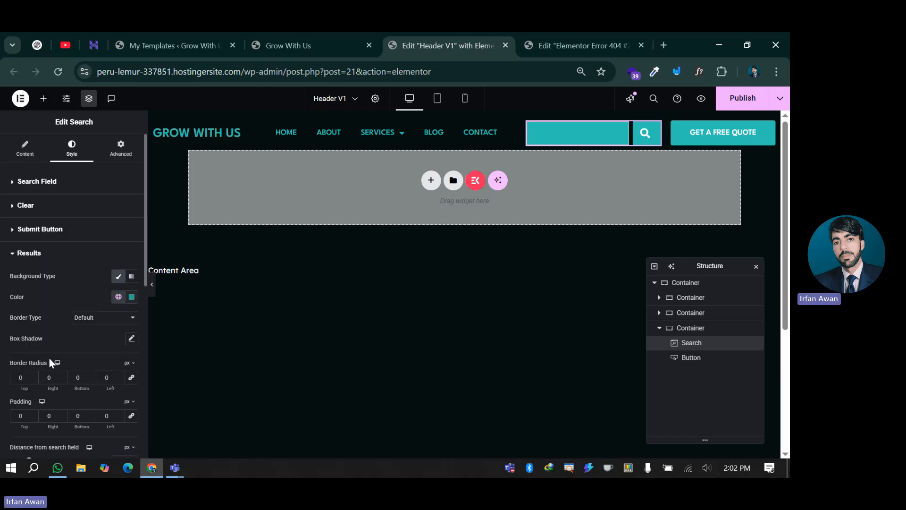
left_click(46, 230)
scroll(87, 327, "down", 5)
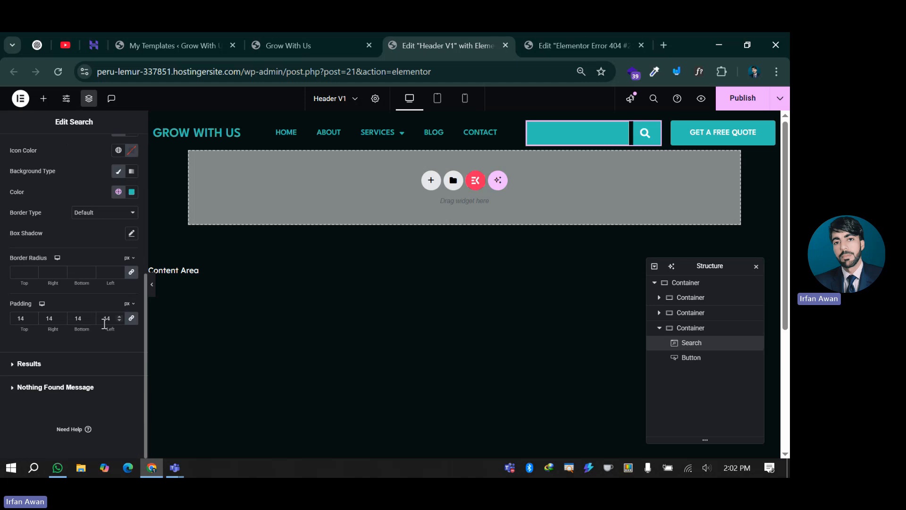
scroll(87, 301, "up", 5)
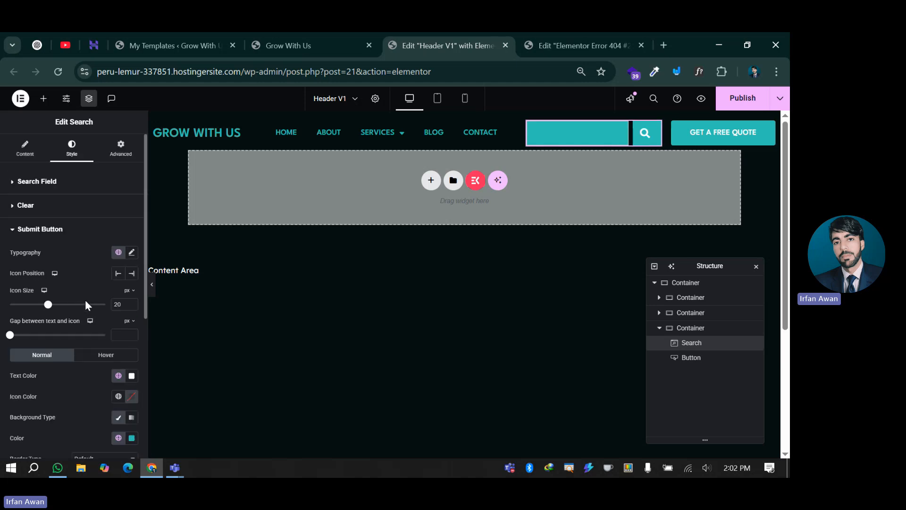
left_click(54, 191)
scroll(95, 330, "down", 3)
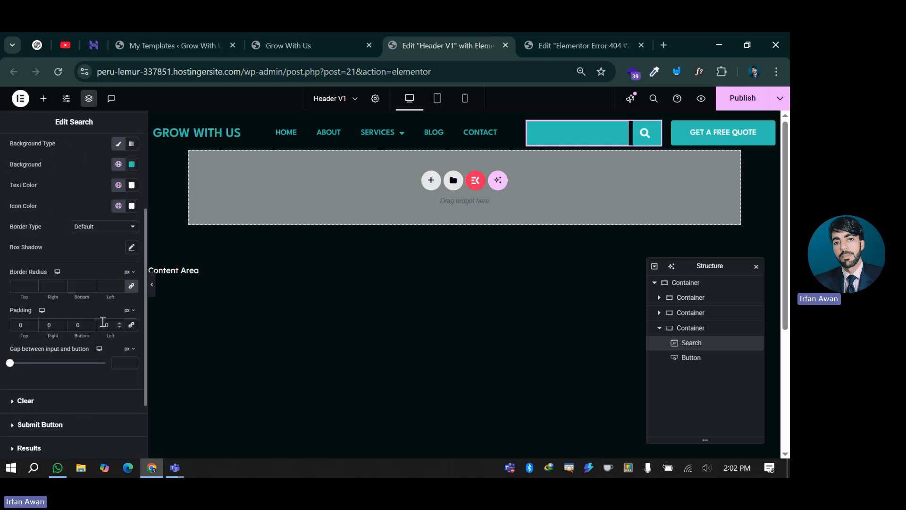
left_click(131, 326)
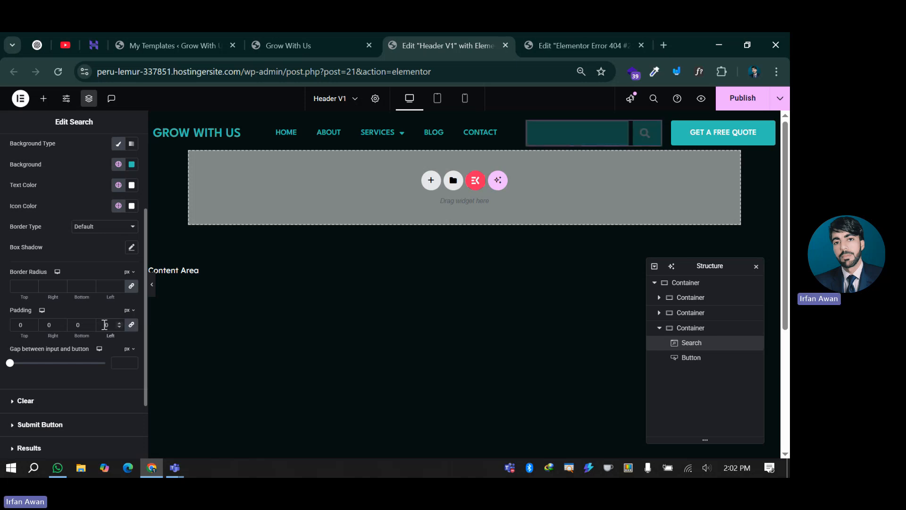
left_click(105, 325)
type("13")
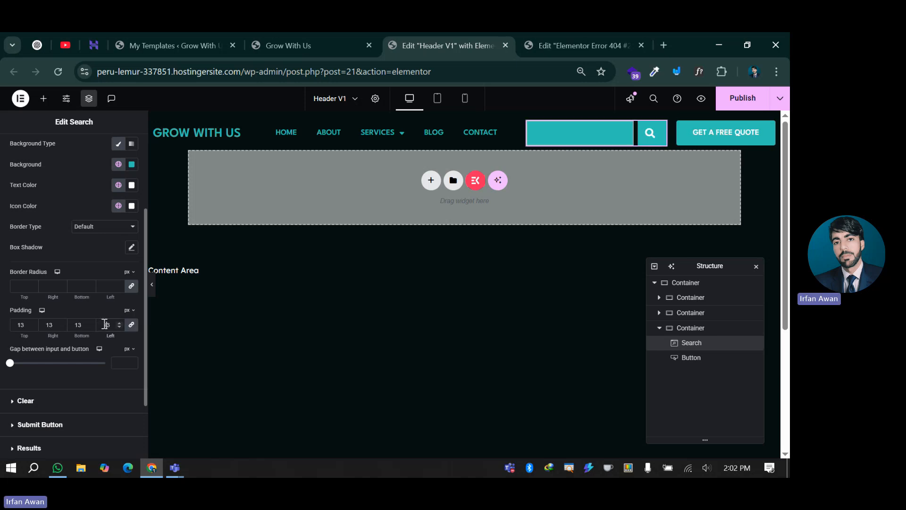
key("BackSpace")
type("5")
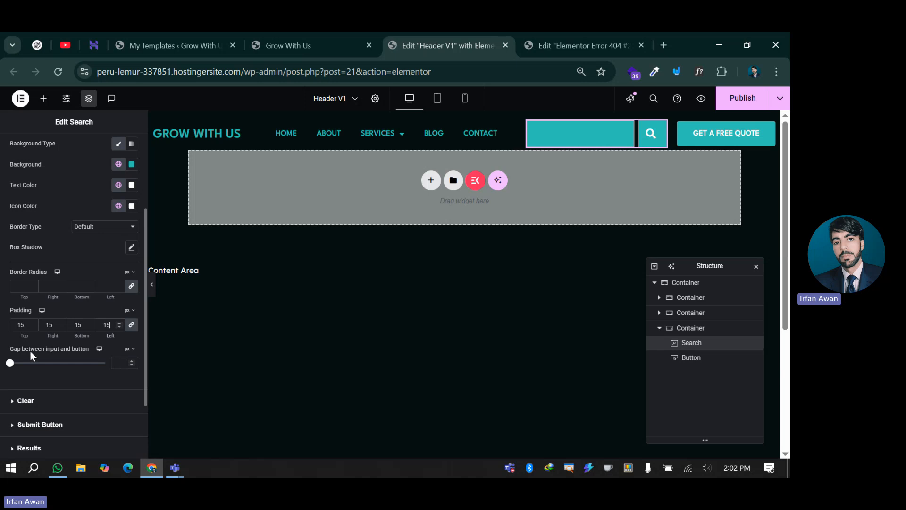
- Set the gap between the search input and button to 0 px and try both in the preview
left_click(124, 363)
type("0")
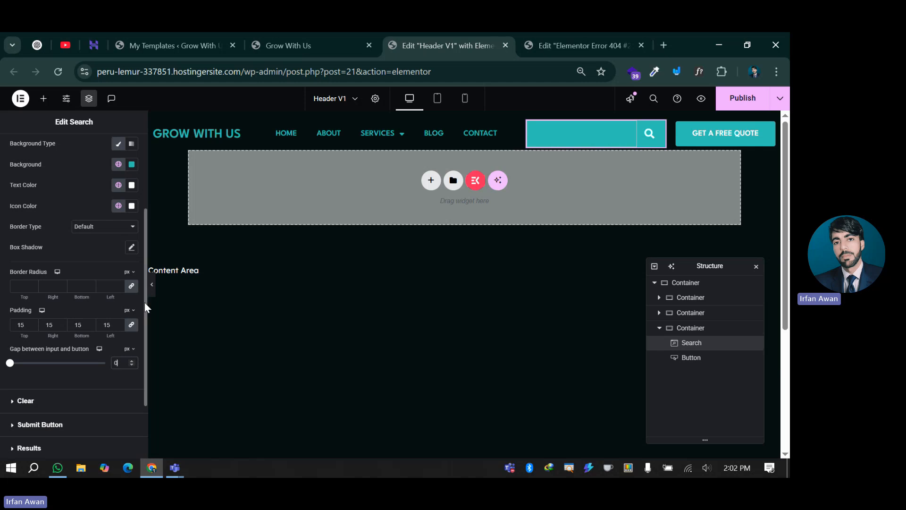
left_click(151, 289)
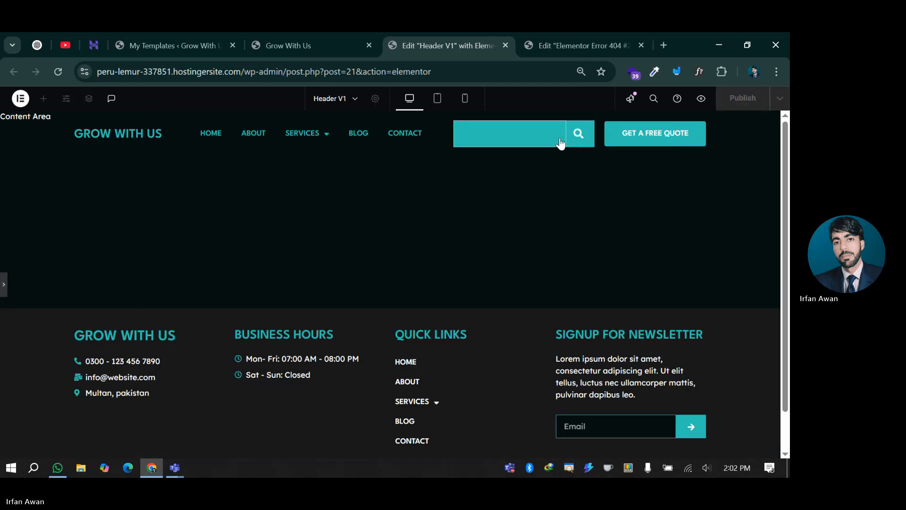
left_click(522, 134)
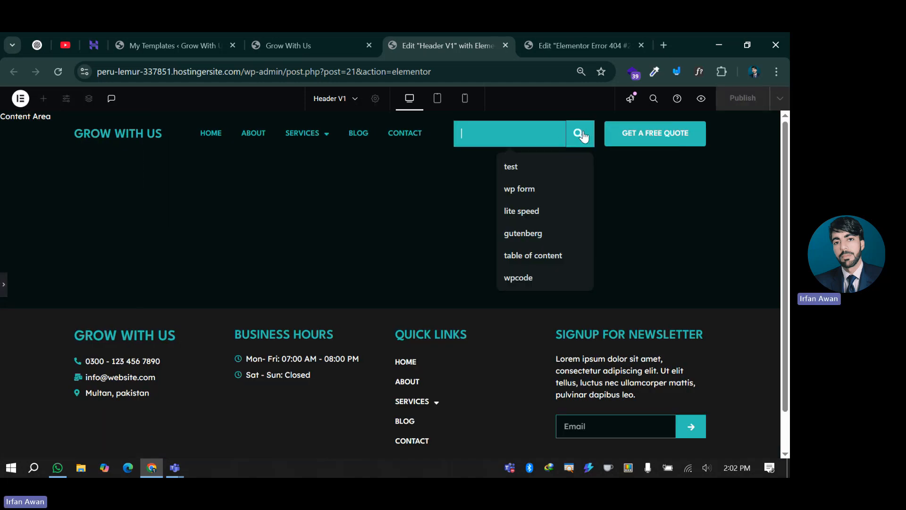
left_click(583, 136)
left_click(550, 133)
left_click(586, 135)
left_click(545, 131)
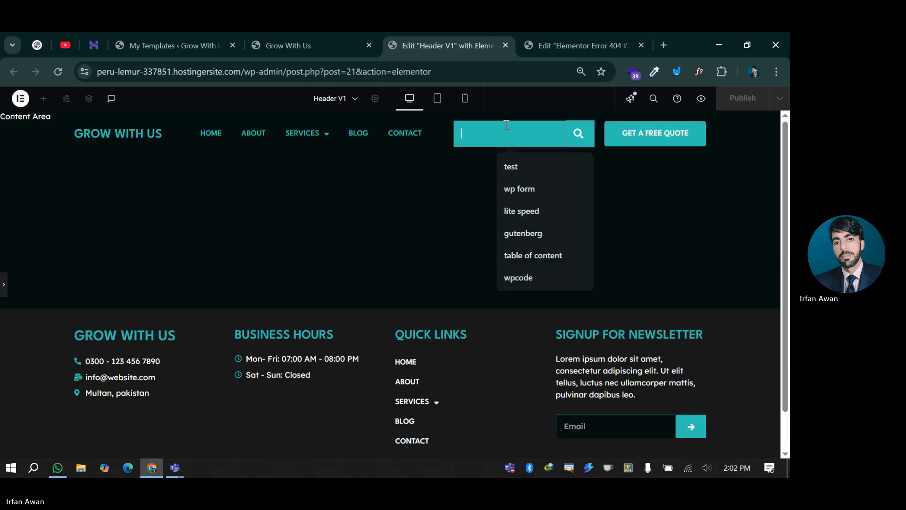
- Give the Search Field a solid 1 px border and, after trying the global Accent color, set its color to Primary
left_click(2, 293)
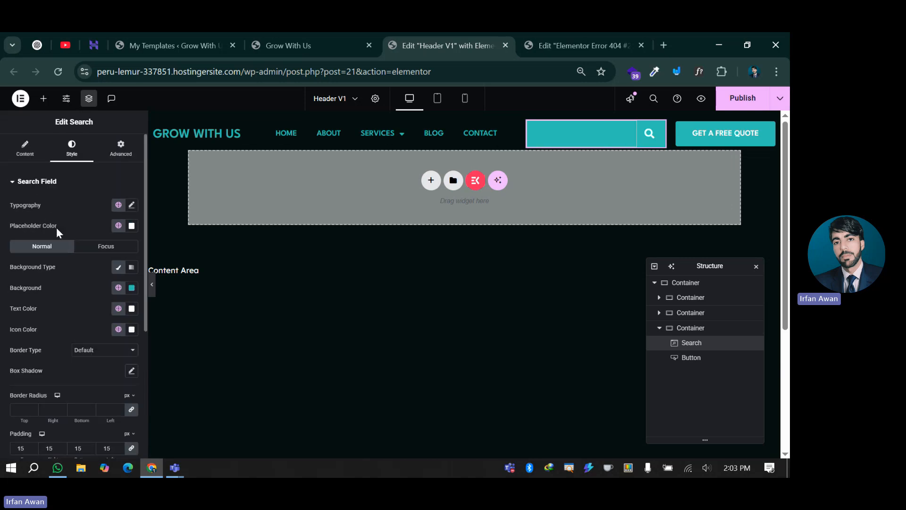
scroll(82, 282, "down", 3)
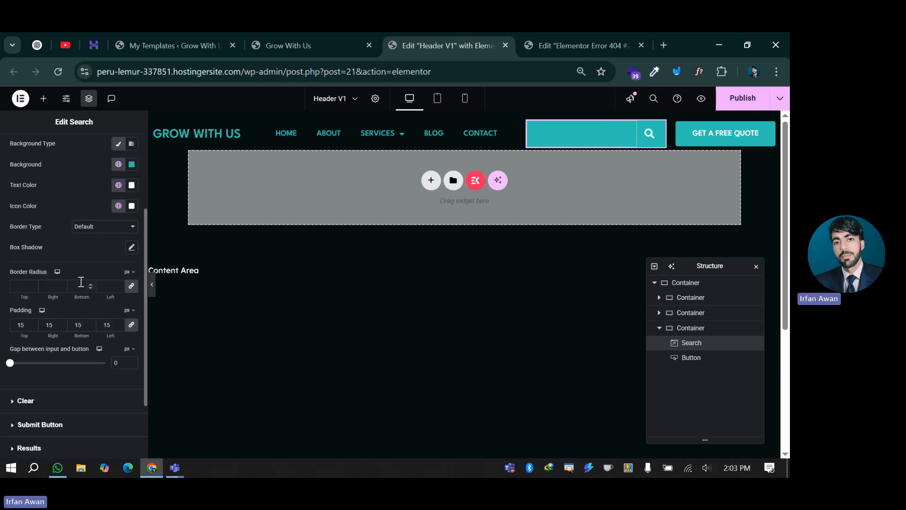
left_click(85, 234)
left_click(86, 268)
left_click(111, 257)
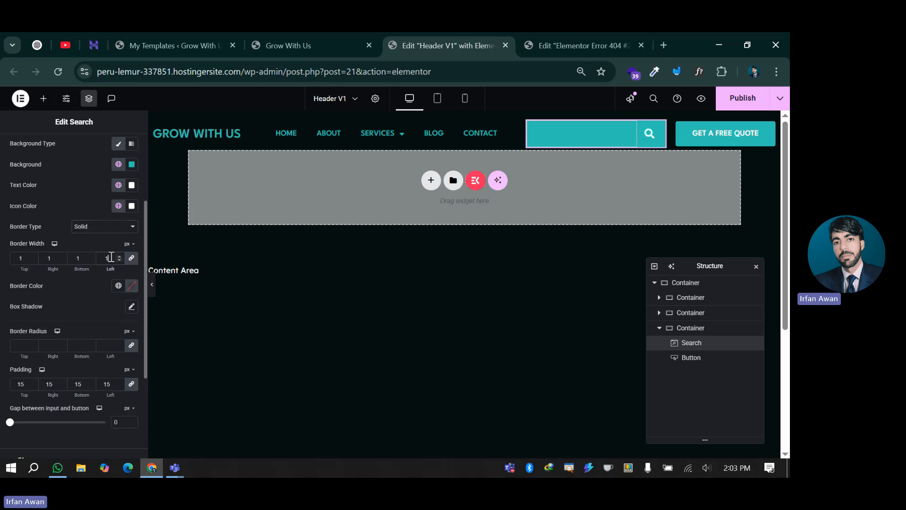
left_click(118, 285)
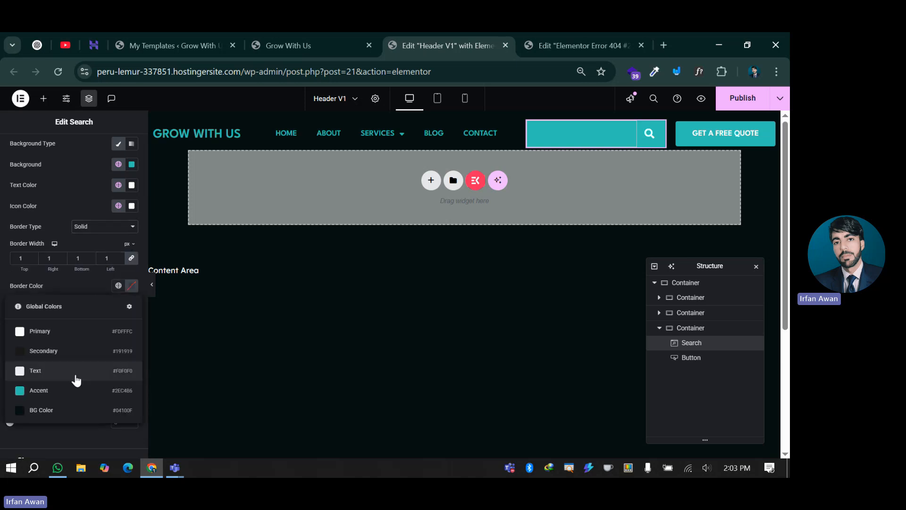
left_click(61, 390)
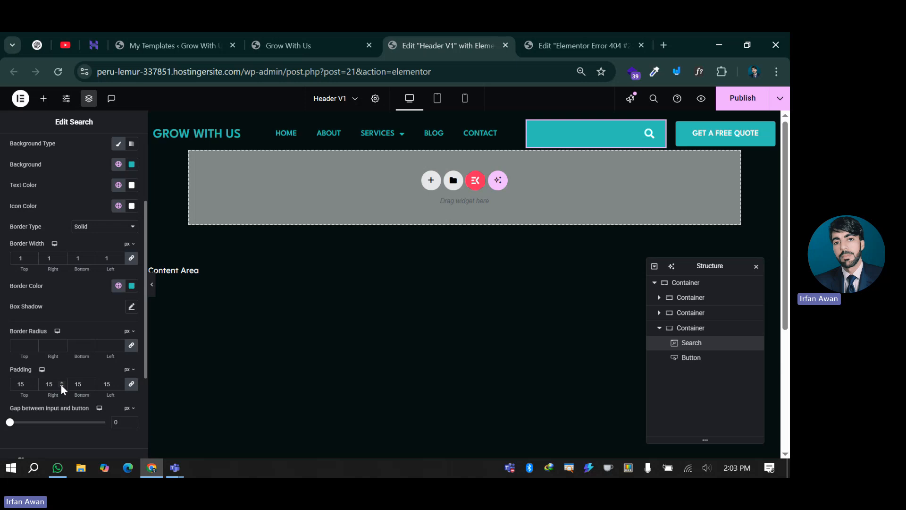
left_click(119, 285)
left_click(58, 331)
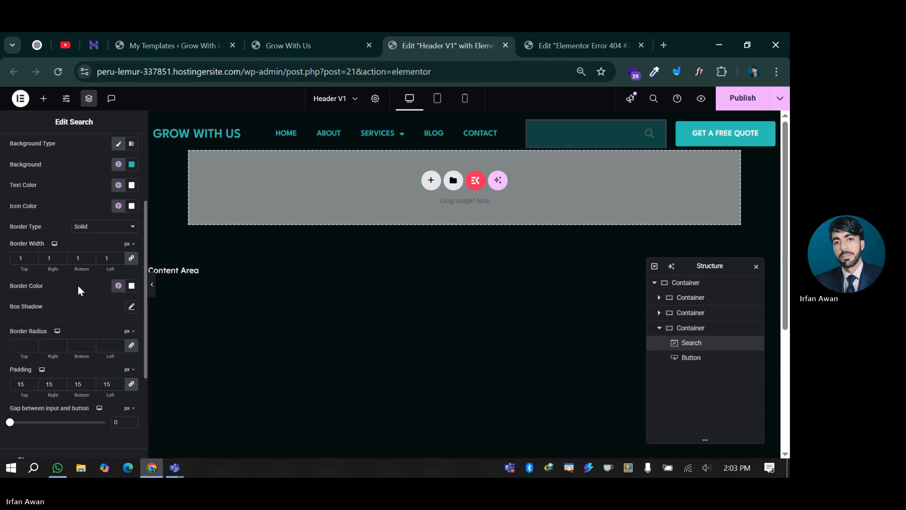
- Preview the search field, then unlink its border width and set 1 px on the right and 0 px on the other sides
left_click(152, 285)
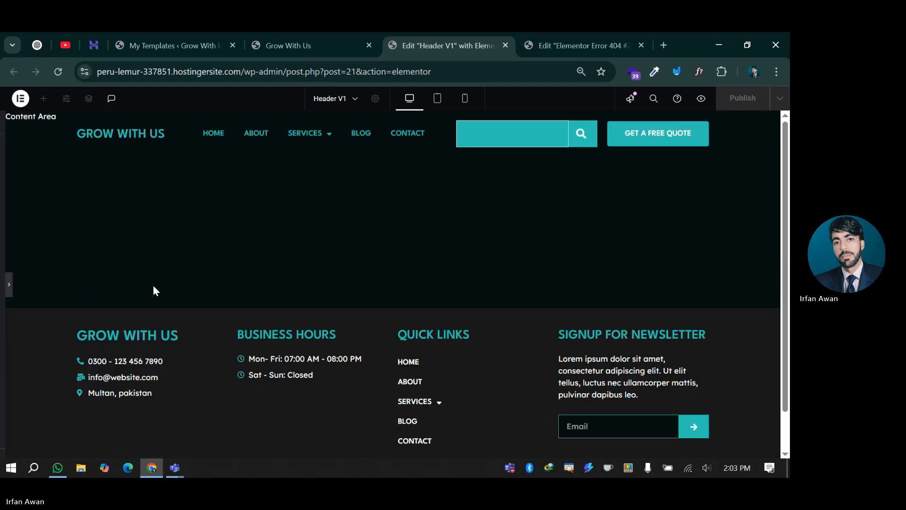
left_click(484, 132)
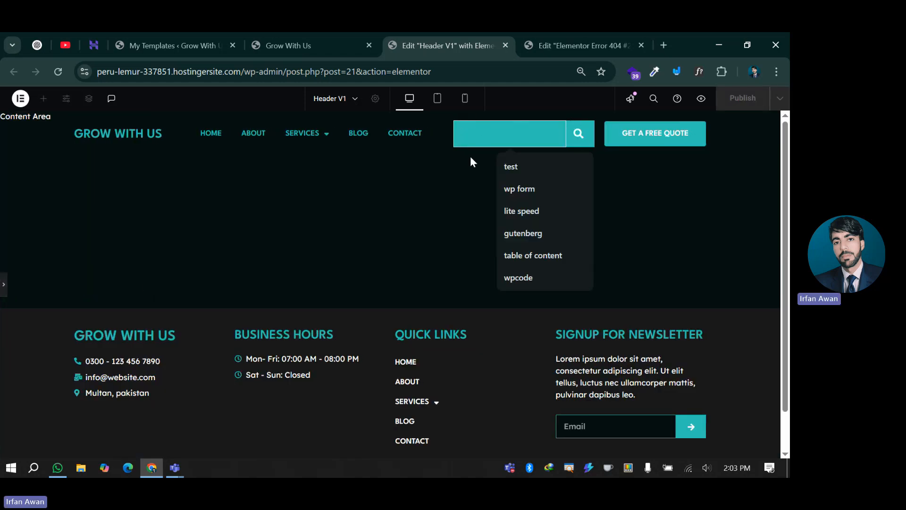
left_click(4, 285)
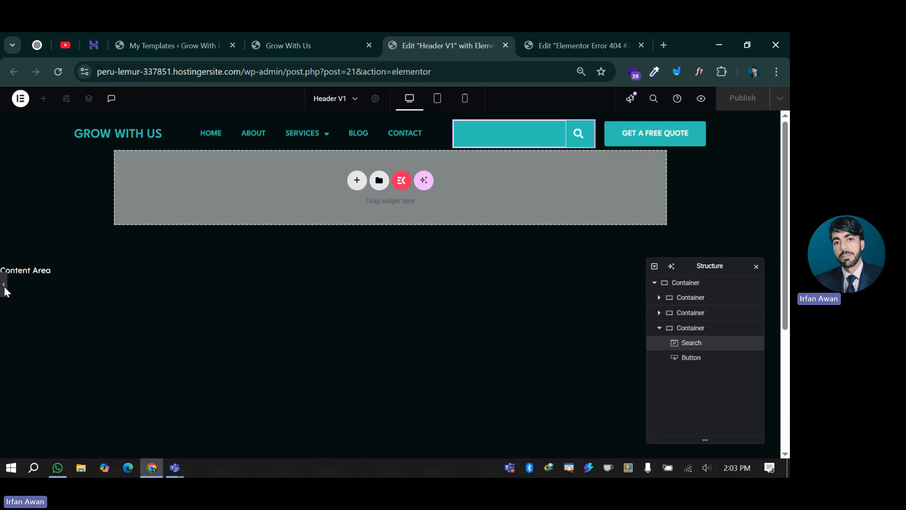
left_click(130, 259)
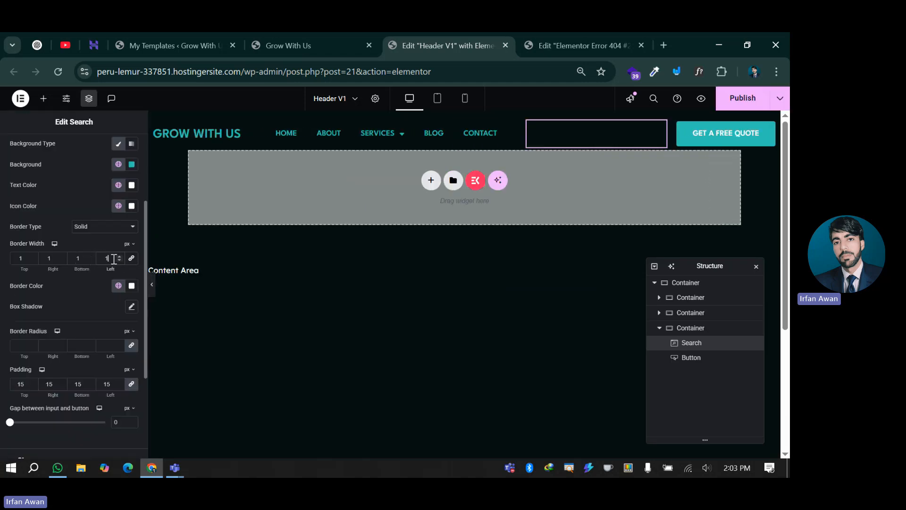
left_click(77, 259)
type("1")
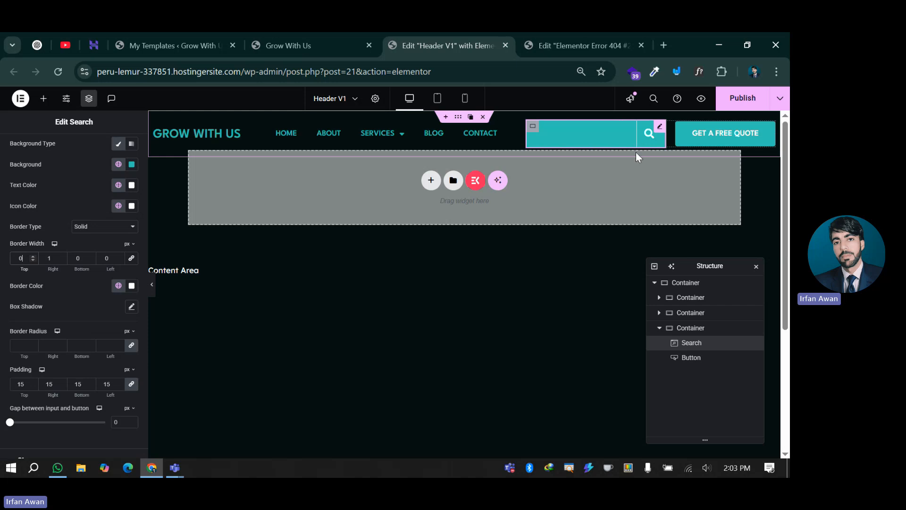
- Set the Search Field's border color to the global Secondary color, test the field and publish the header
left_click(118, 285)
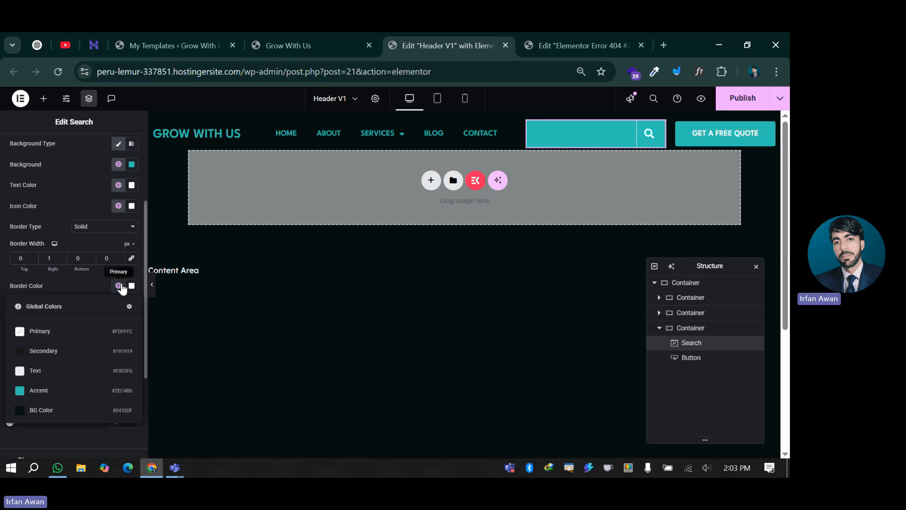
left_click(49, 350)
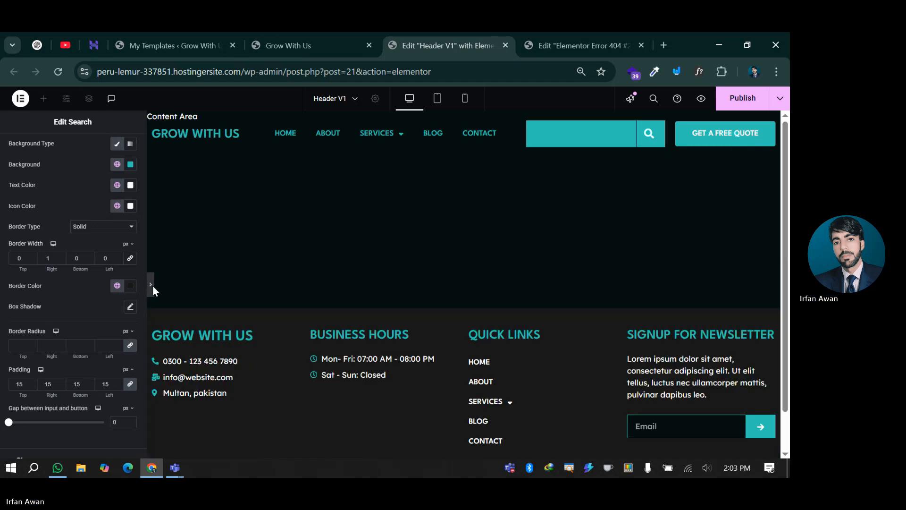
left_click(152, 286)
left_click(536, 134)
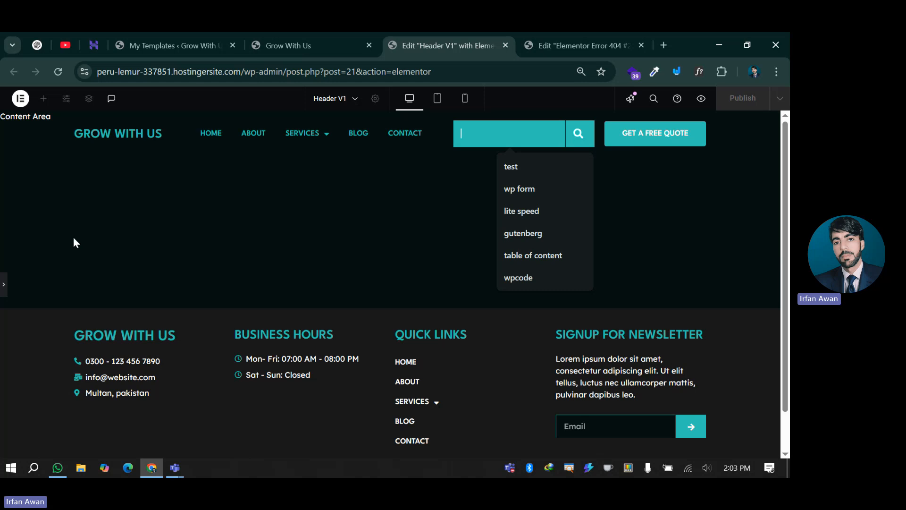
left_click(4, 285)
left_click(6, 285)
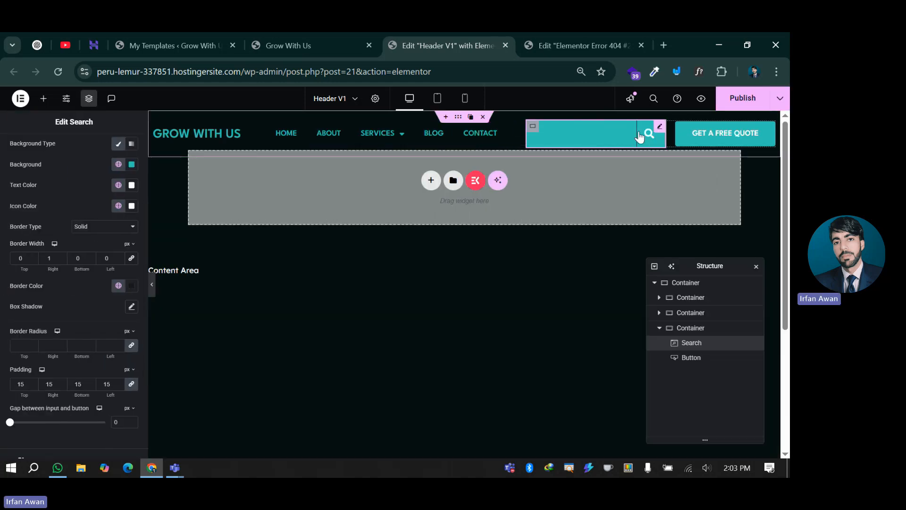
left_click(590, 132)
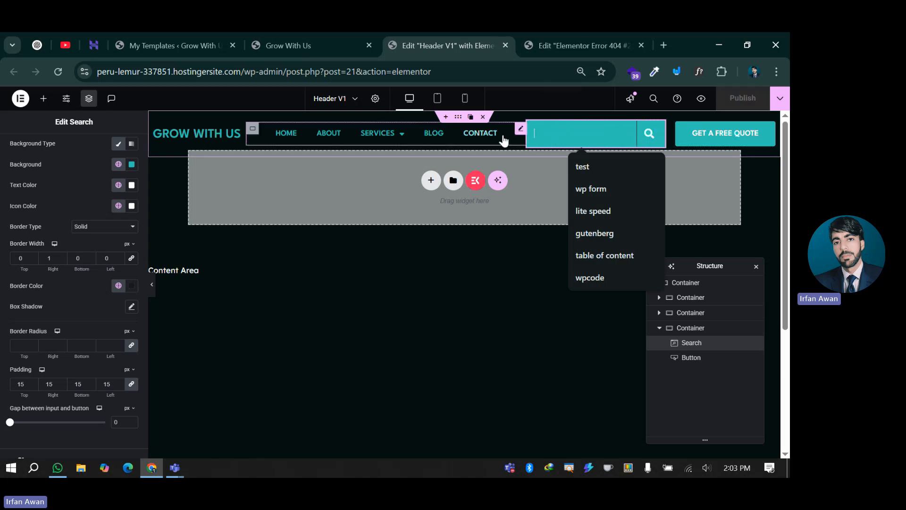
left_click(81, 294)
scroll(71, 255, "up", 3)
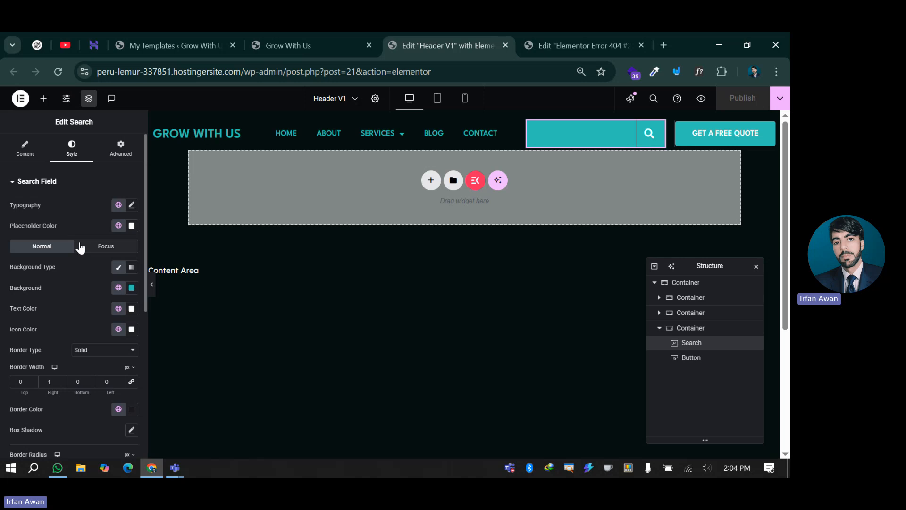
- In the tablet layout, set the logo container's width to 25% and the menu container's width to 15%
left_click(438, 99)
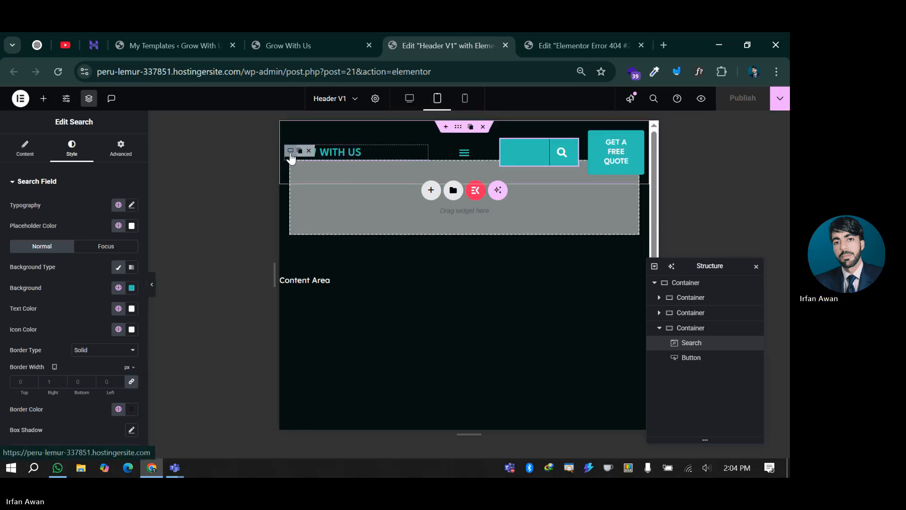
left_click(297, 154)
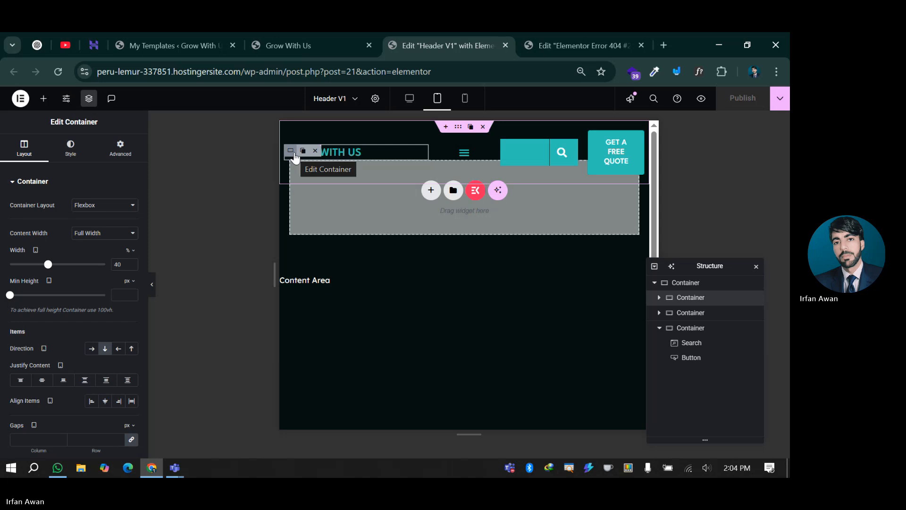
scroll(122, 263, "down", 11)
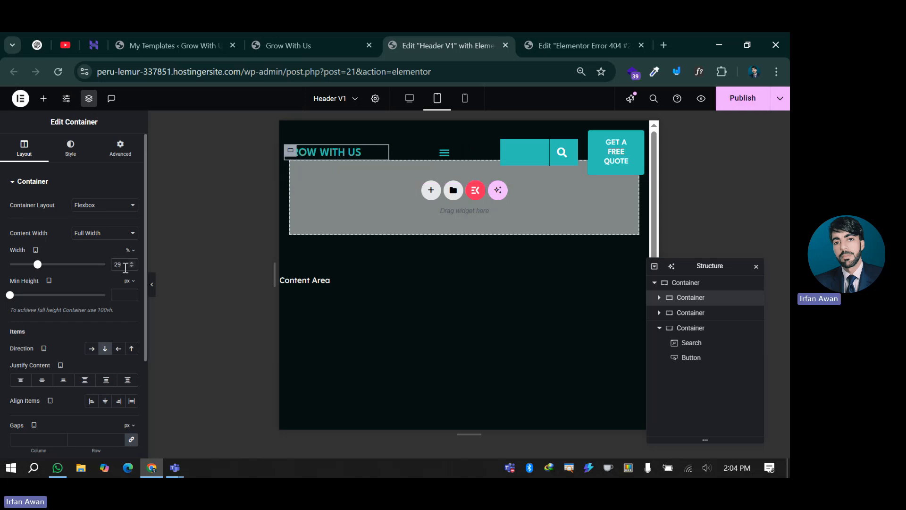
scroll(125, 265, "down", 6)
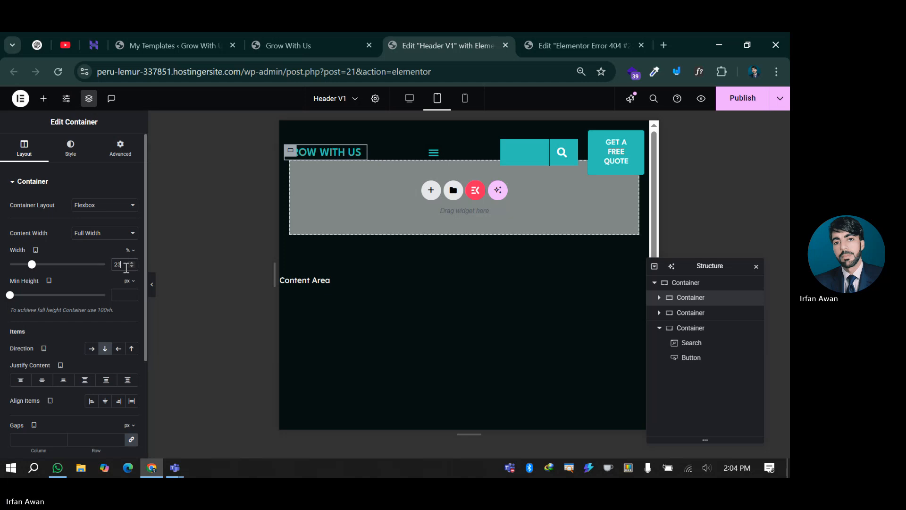
scroll(125, 264, "up", 2)
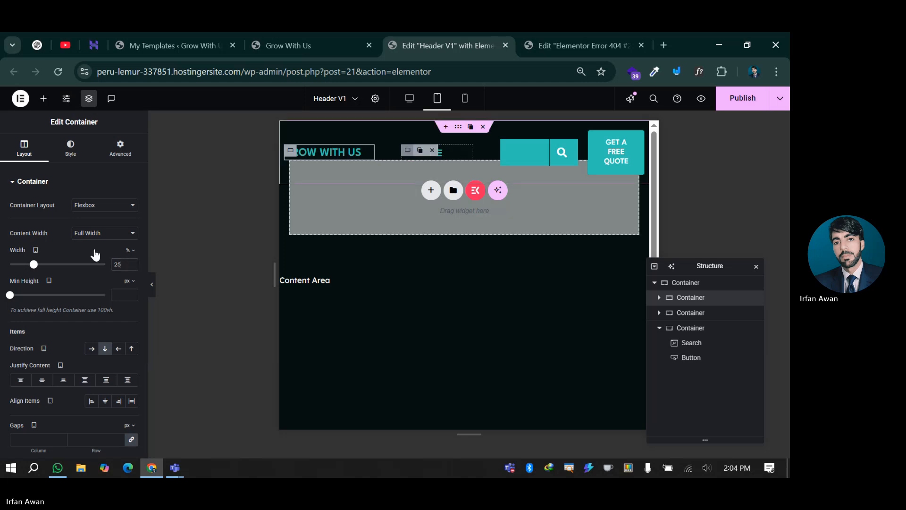
scroll(122, 264, "down", 10)
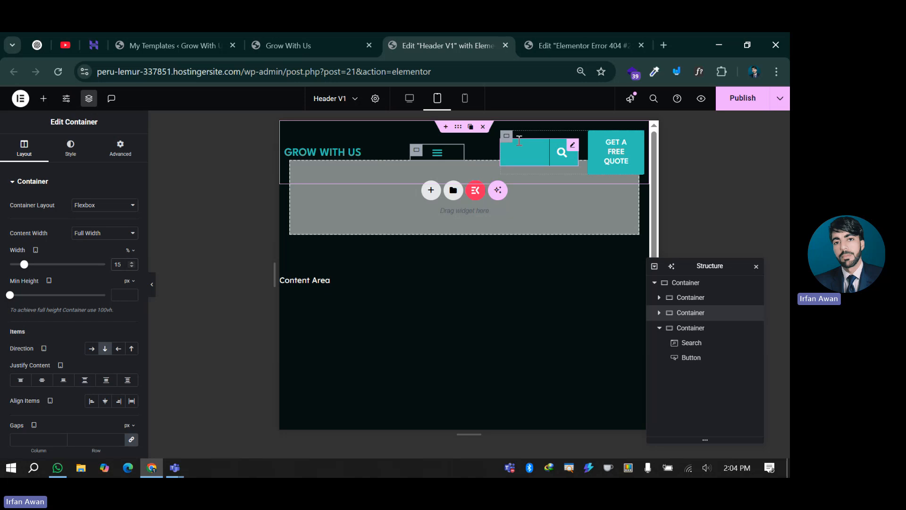
- Adjust the tablet width of the container holding the search and quote button to 72%
left_click(507, 136)
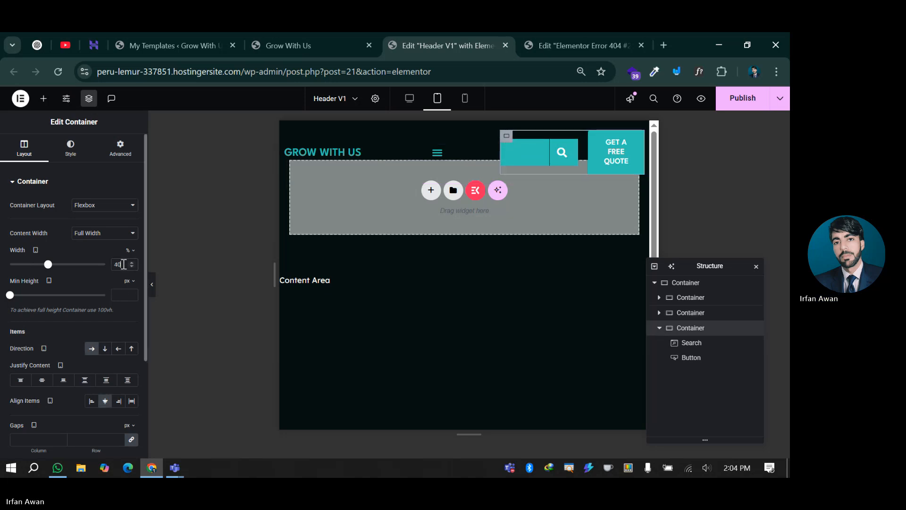
scroll(123, 264, "up", 6)
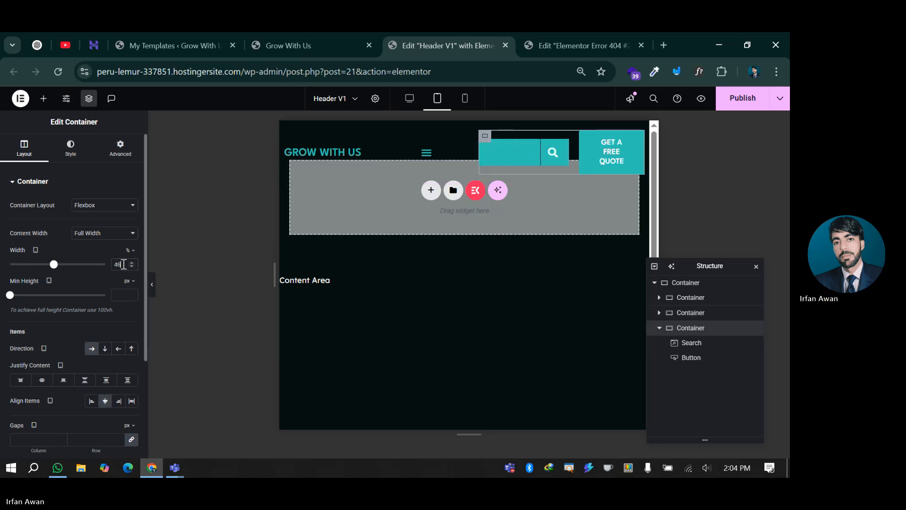
scroll(123, 265, "up", 16)
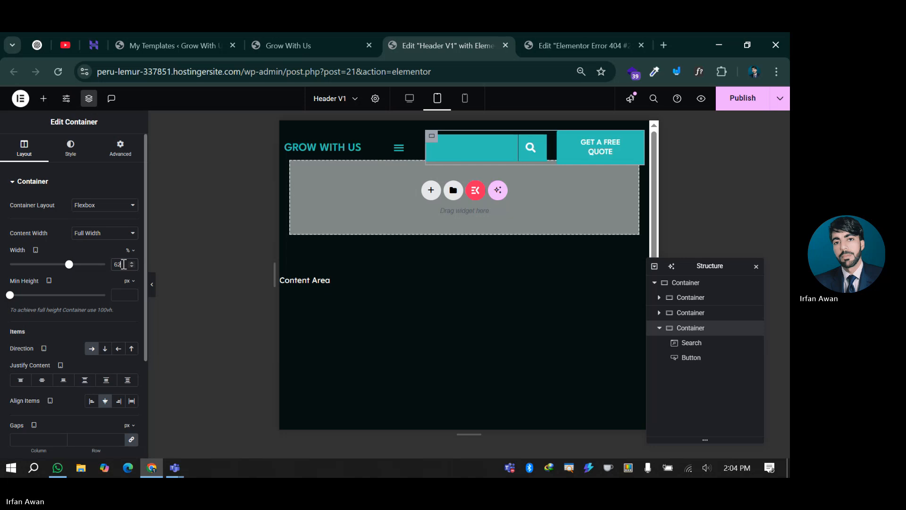
scroll(123, 264, "up", 10)
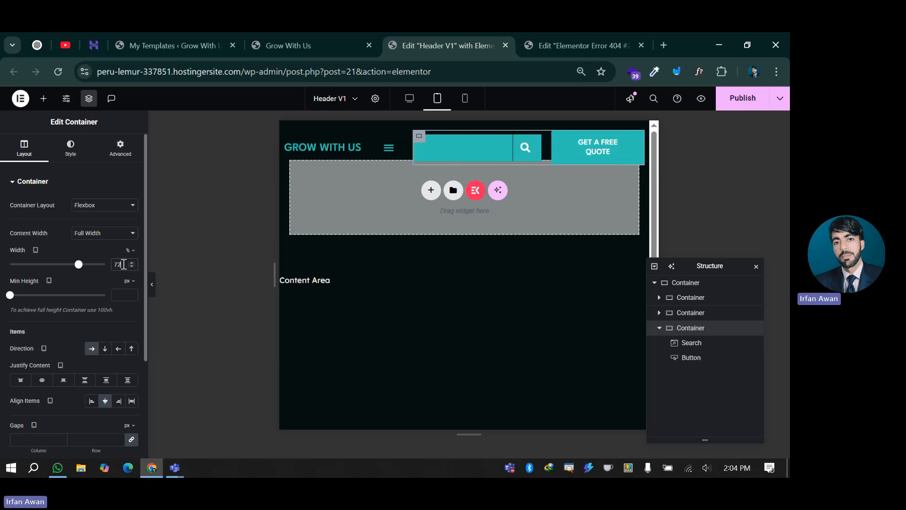
scroll(123, 264, "up", 10)
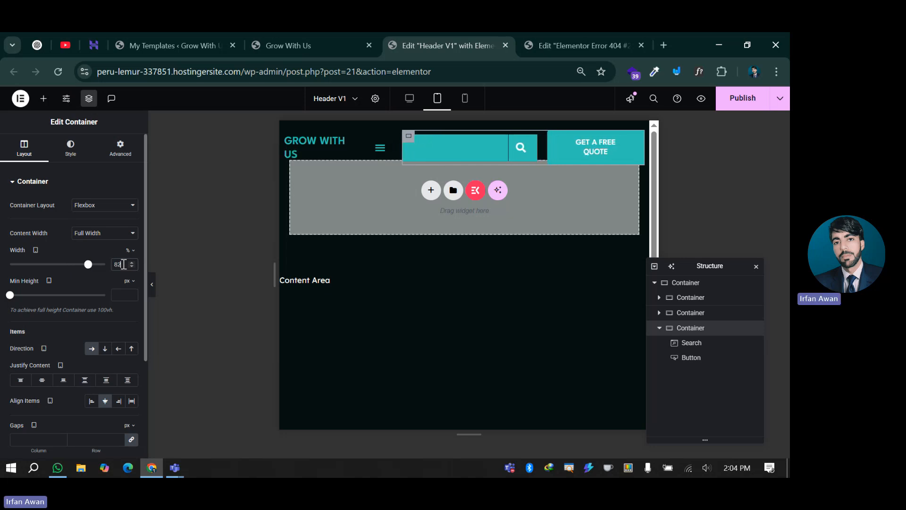
scroll(123, 264, "up", 2)
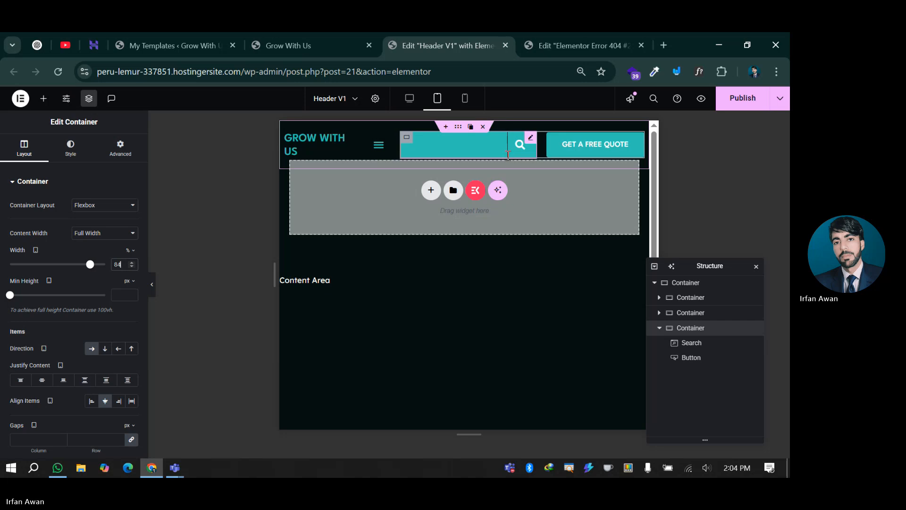
key("Down")
key("Down")
key("Down")
key("Down")
key("Down")
key("Down")
key("Down")
key("Down")
key("Down")
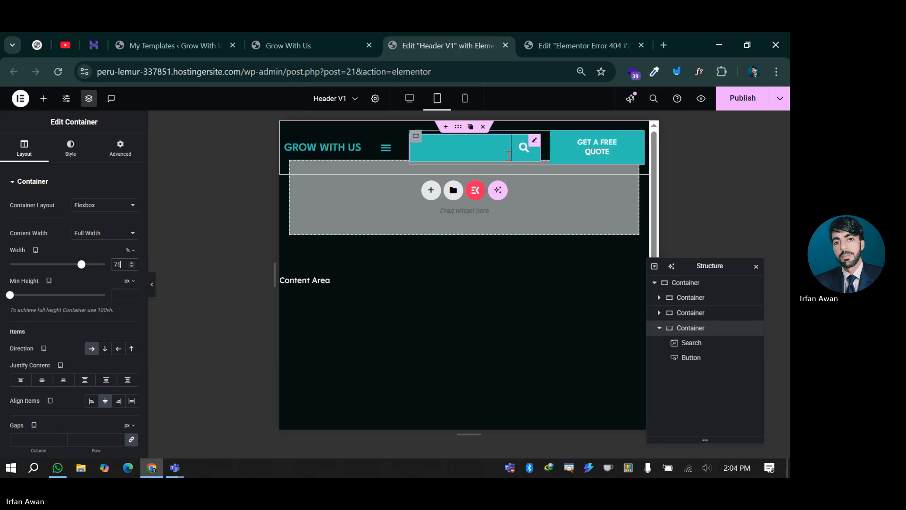
key("Down")
key("Down")
key("Down")
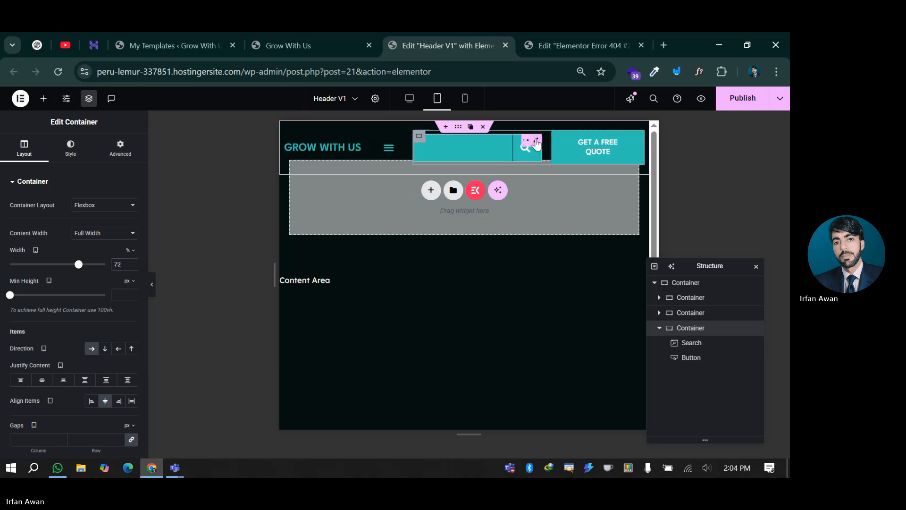
- Try Inline (auto) width for the Search widget on tablet, then give it a custom width of 50%
left_click(537, 144)
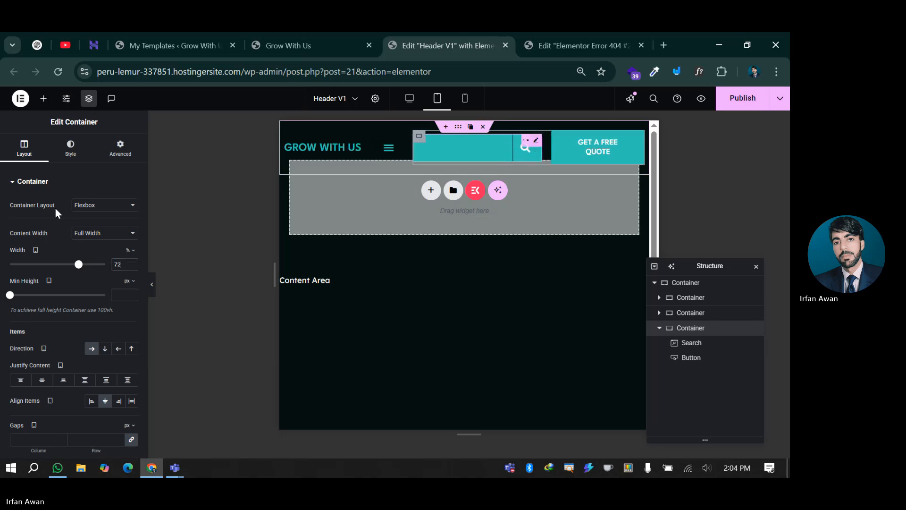
left_click(114, 144)
left_click(92, 283)
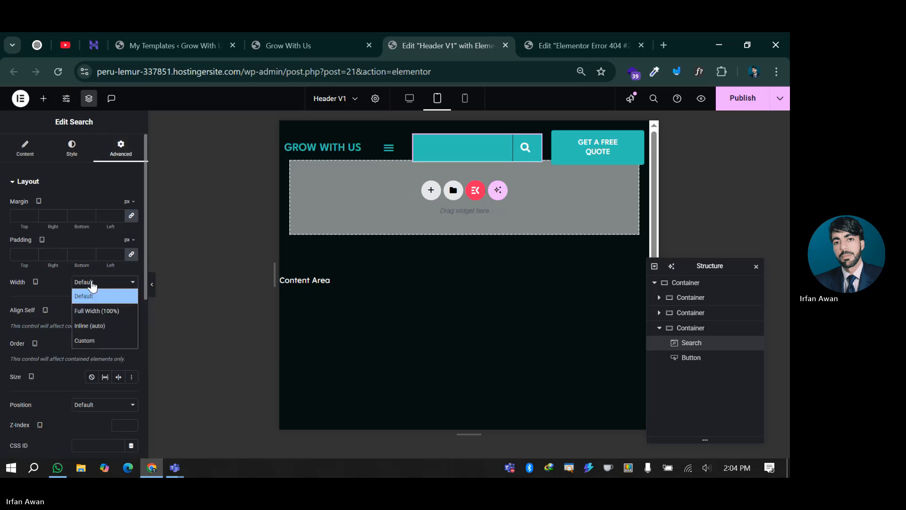
left_click(96, 325)
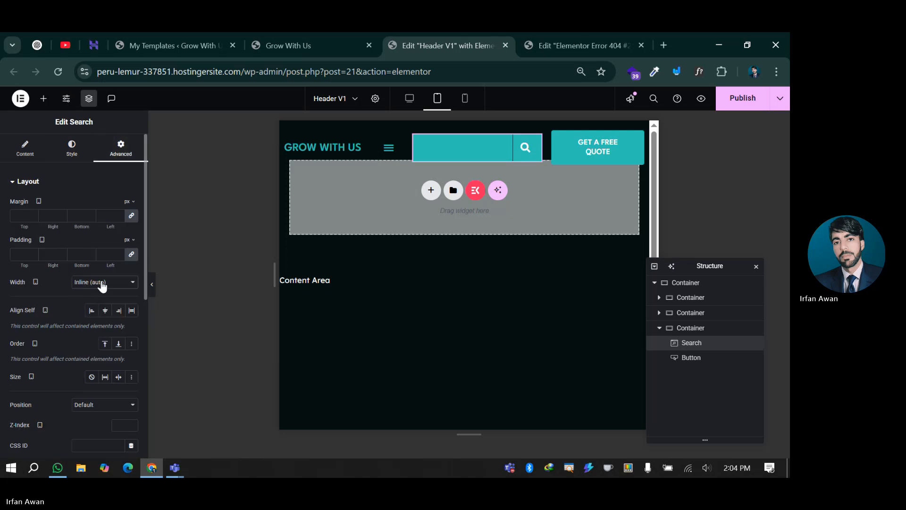
left_click(101, 283)
left_click(98, 338)
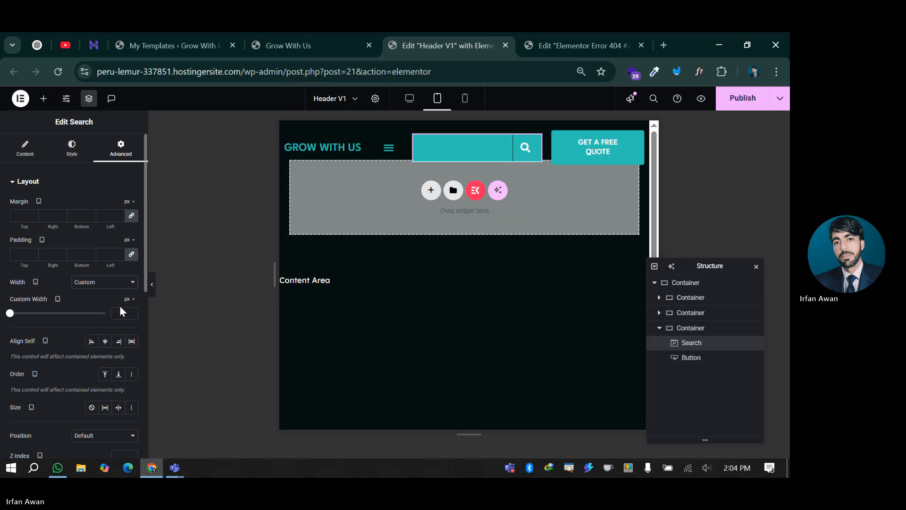
left_click(128, 299)
left_click(119, 315)
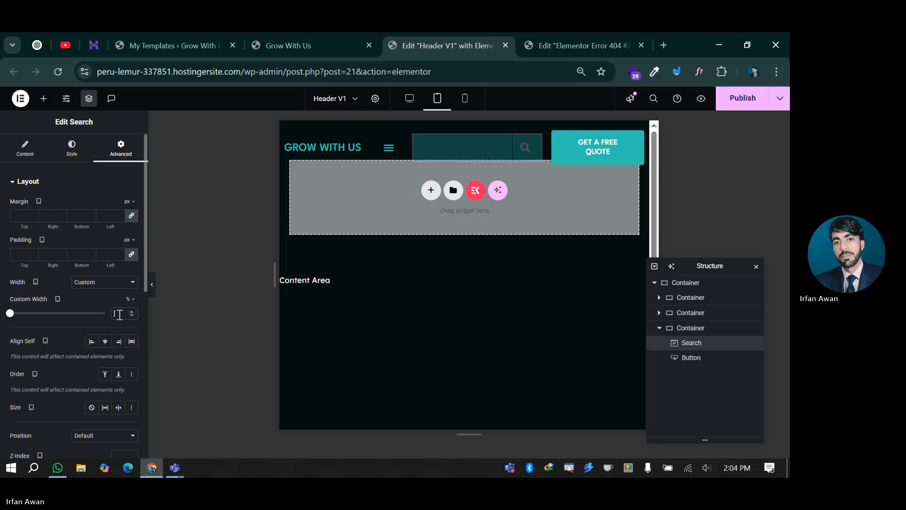
type("40")
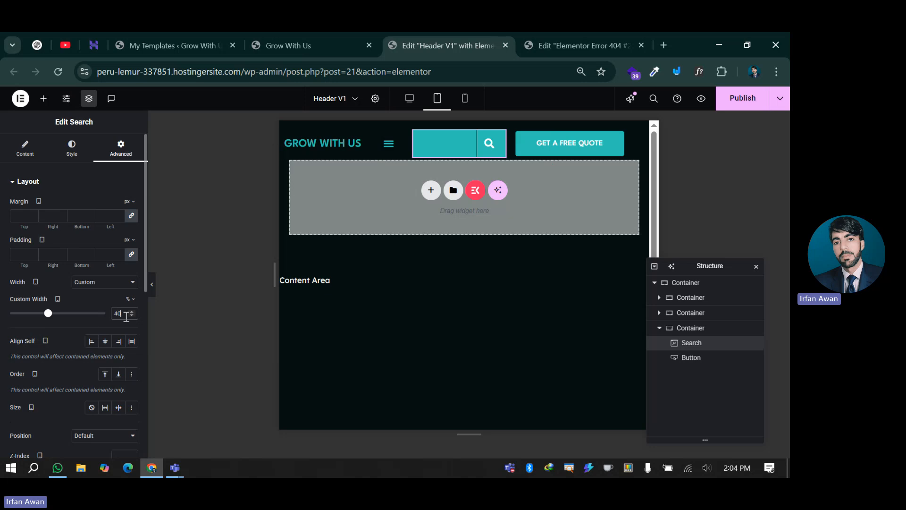
key("Up")
key("Up")
key("Up")
key("Up")
key("Up")
key("Up")
key("Up")
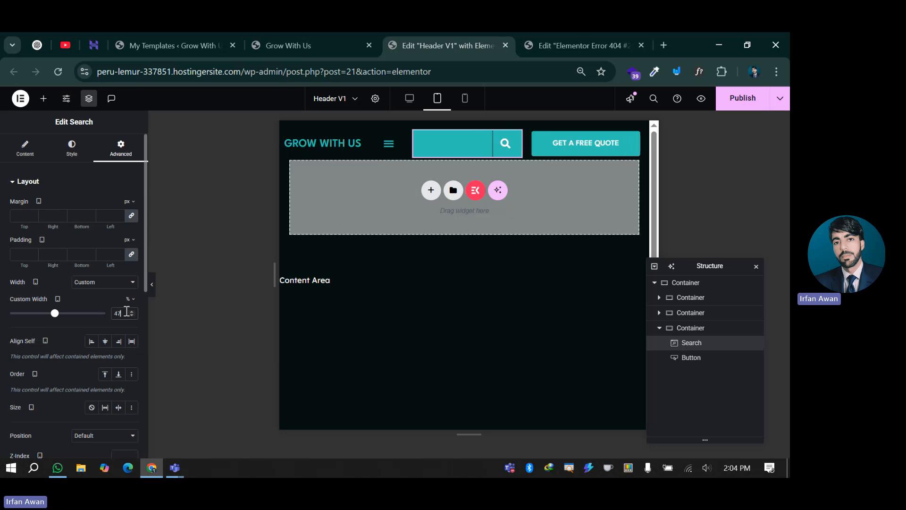
key("Up")
key("Up")
key("Up")
key("Up")
key("Up")
key("Down")
key("Down")
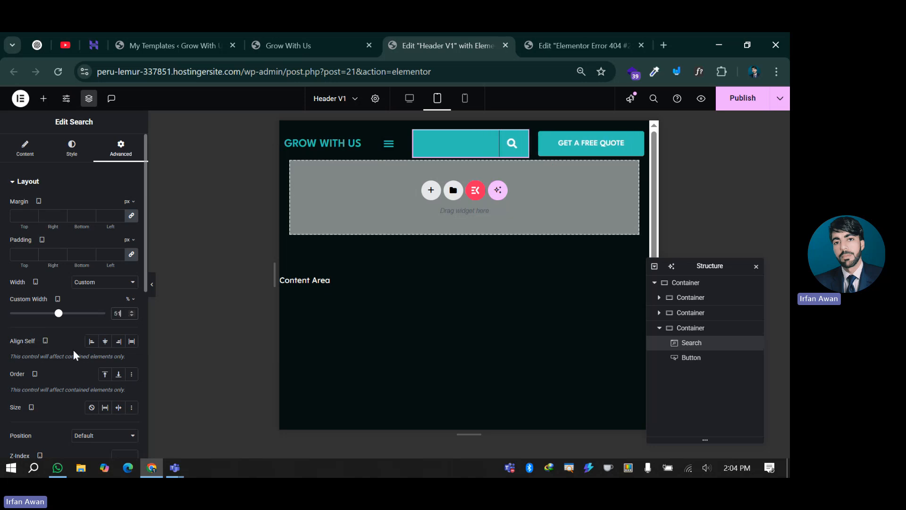
- Check the Get A Free Quote button's advanced layout settings, then publish the header from the mobile view
left_click(641, 137)
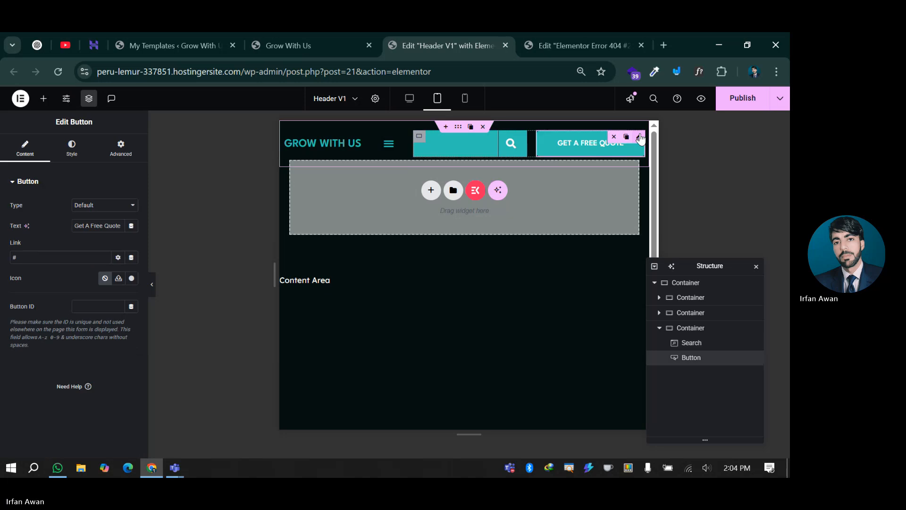
left_click(116, 151)
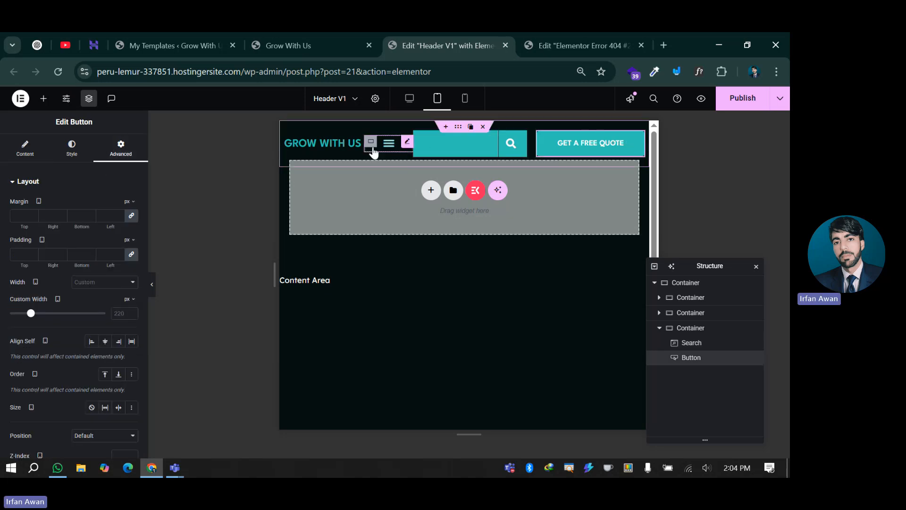
left_click(464, 98)
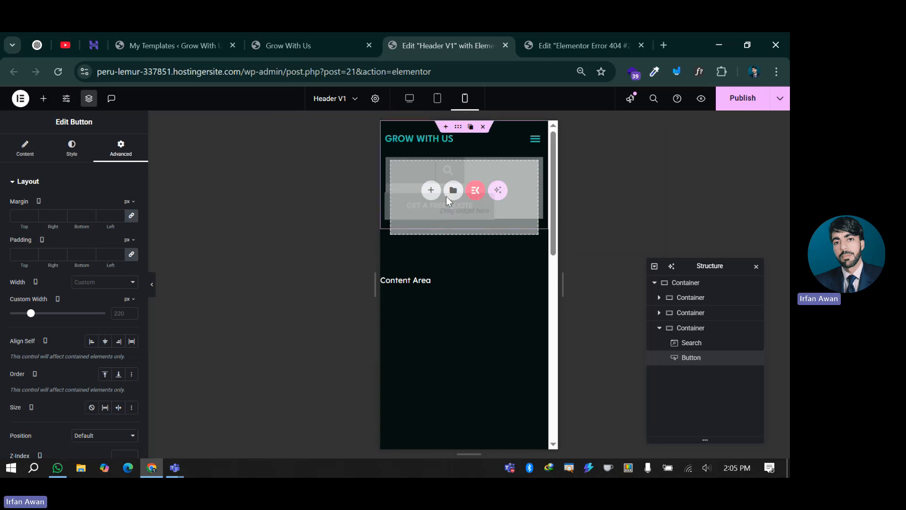
left_click(742, 98)
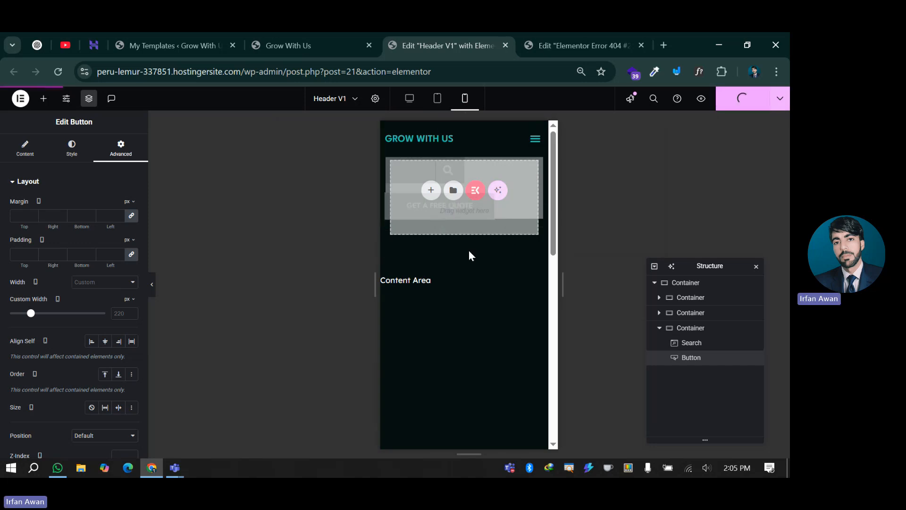
- Test the header's mobile menu by expanding and collapsing it, then return to the desktop view
left_click(536, 139)
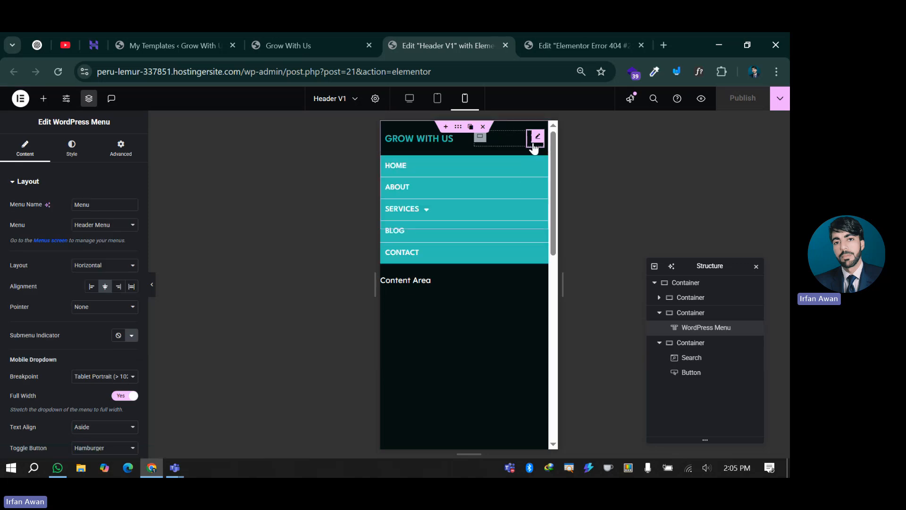
left_click(530, 147)
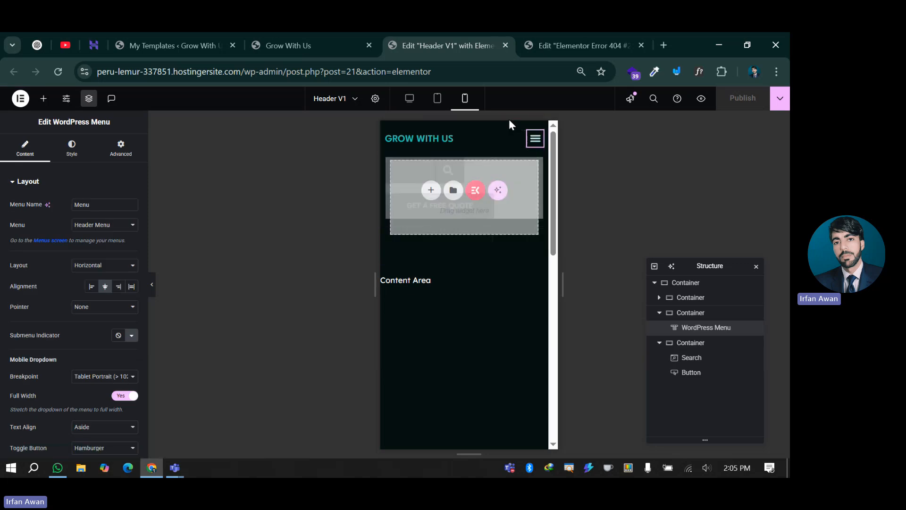
left_click(408, 100)
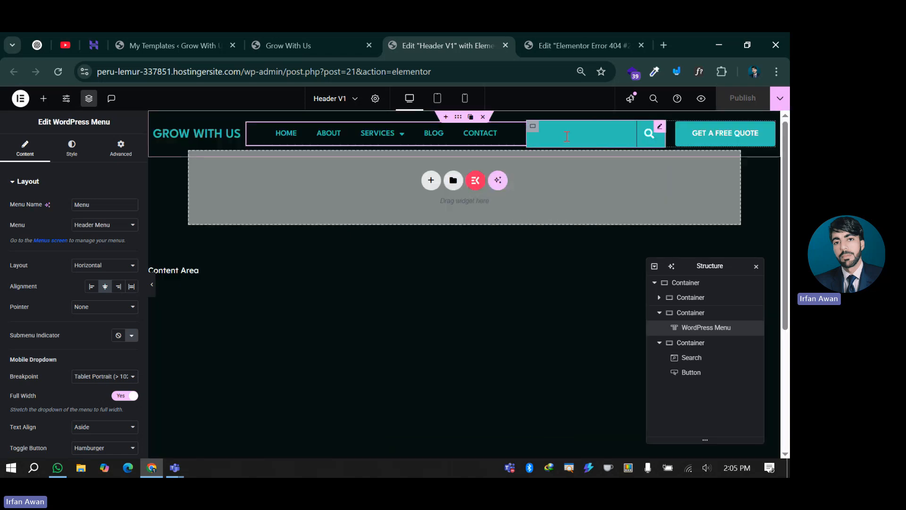
- Switch to the live home page and check the header against the content further down the page
left_click(304, 34)
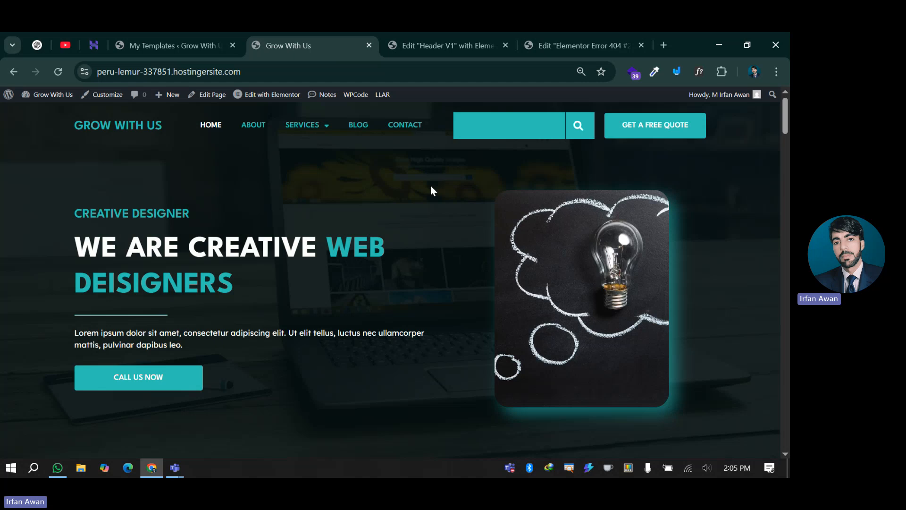
scroll(431, 185, "down", 15)
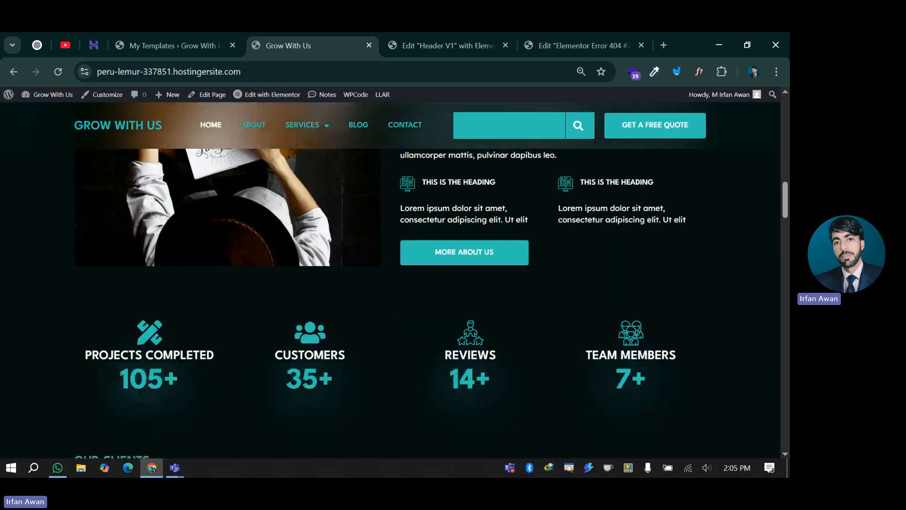